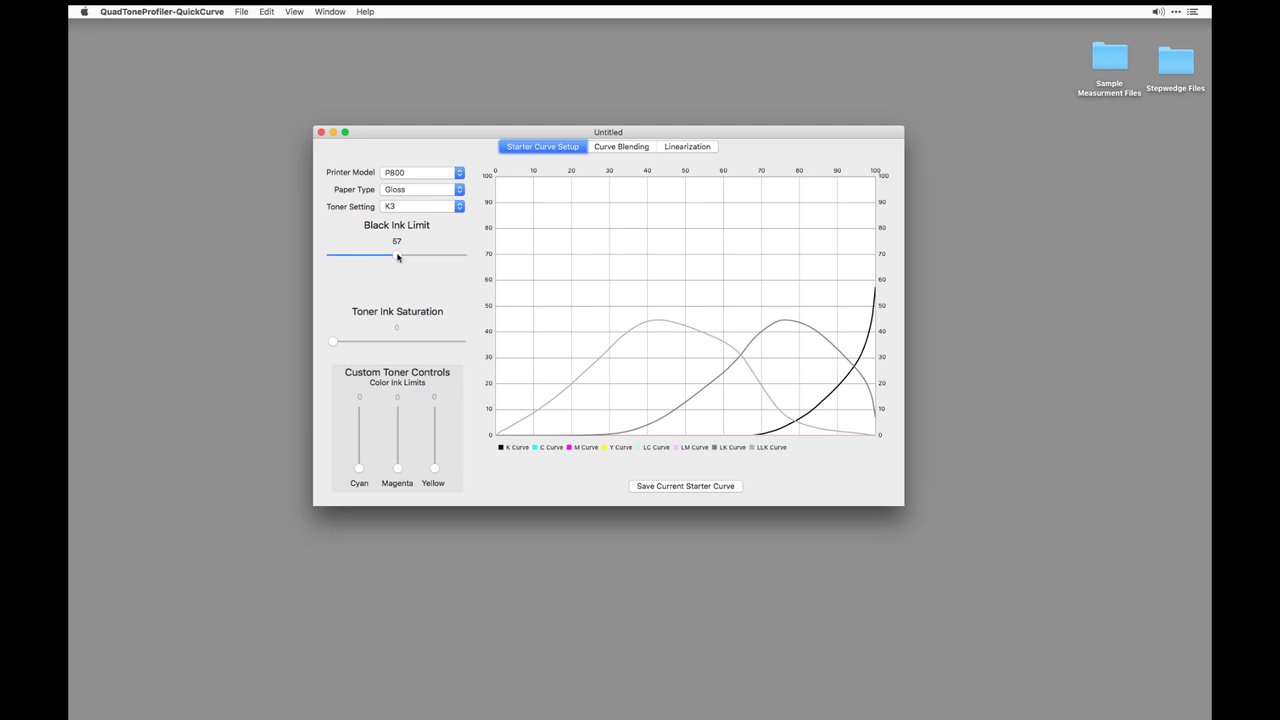
Set the black ink limit of the P800 gloss starter curve to 72
drag(398, 256, 434, 258)
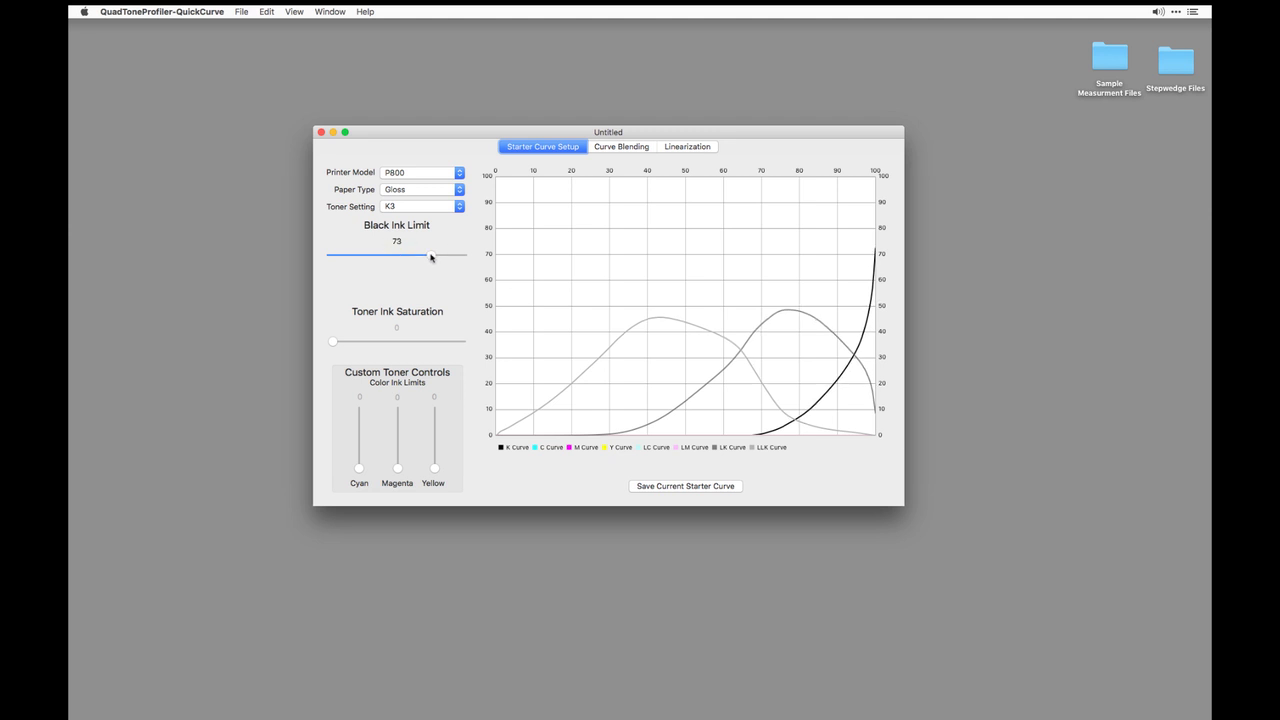
mouse_move(412, 262)
mouse_down()
mouse_move(386, 263)
mouse_move(432, 258)
mouse_up()
drag(455, 139, 455, 138)
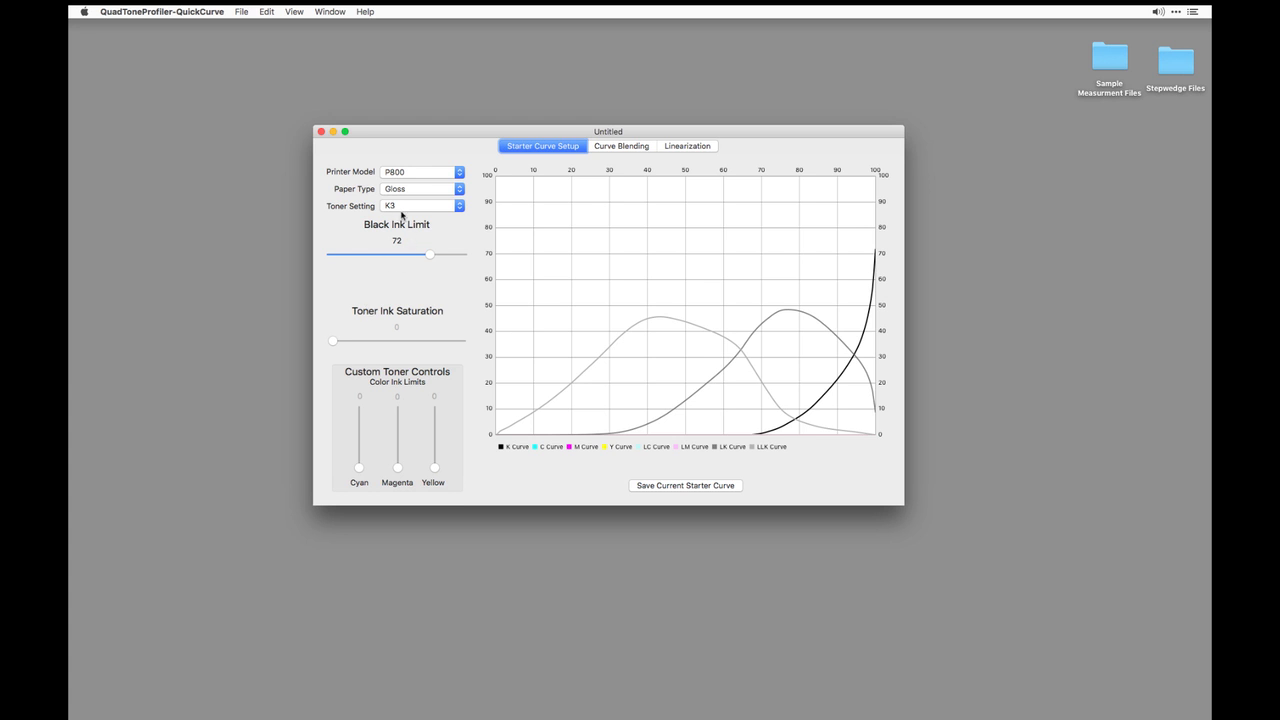
Start saving the current starter curve, browsing to QuadToneRIP's Profiles folder and listing its contents by name in descending order
click(681, 487)
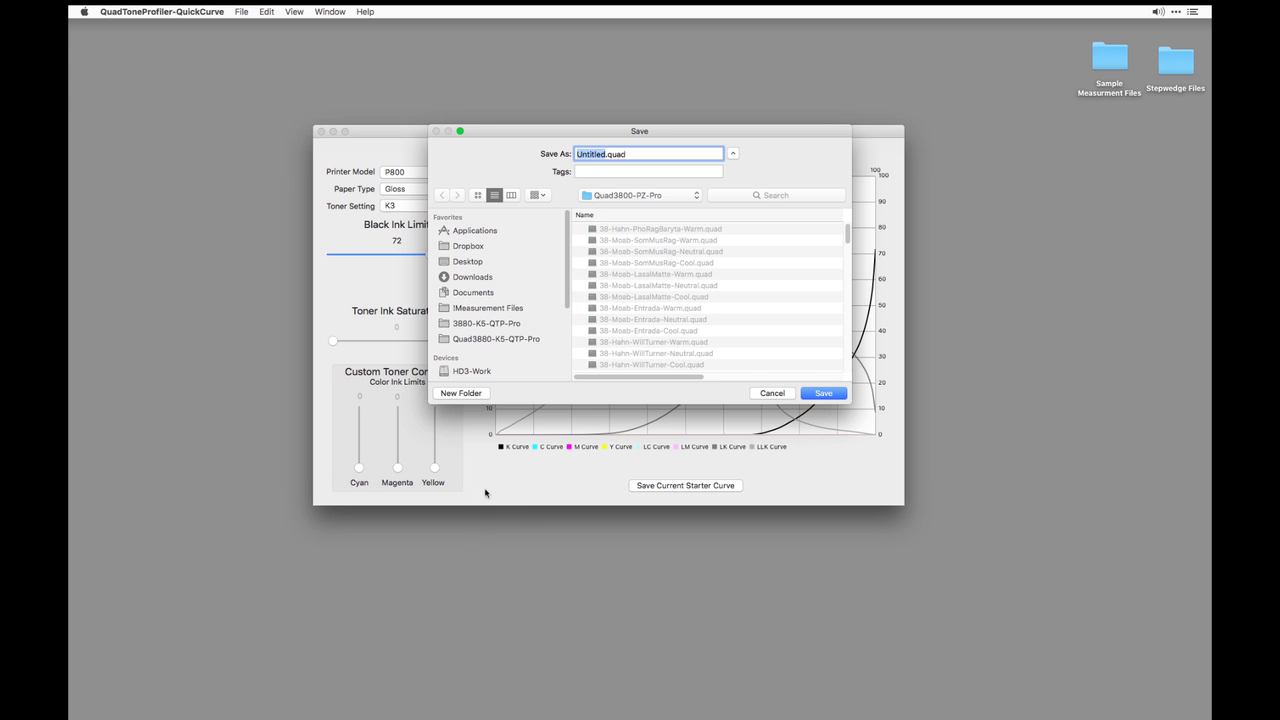
click(627, 197)
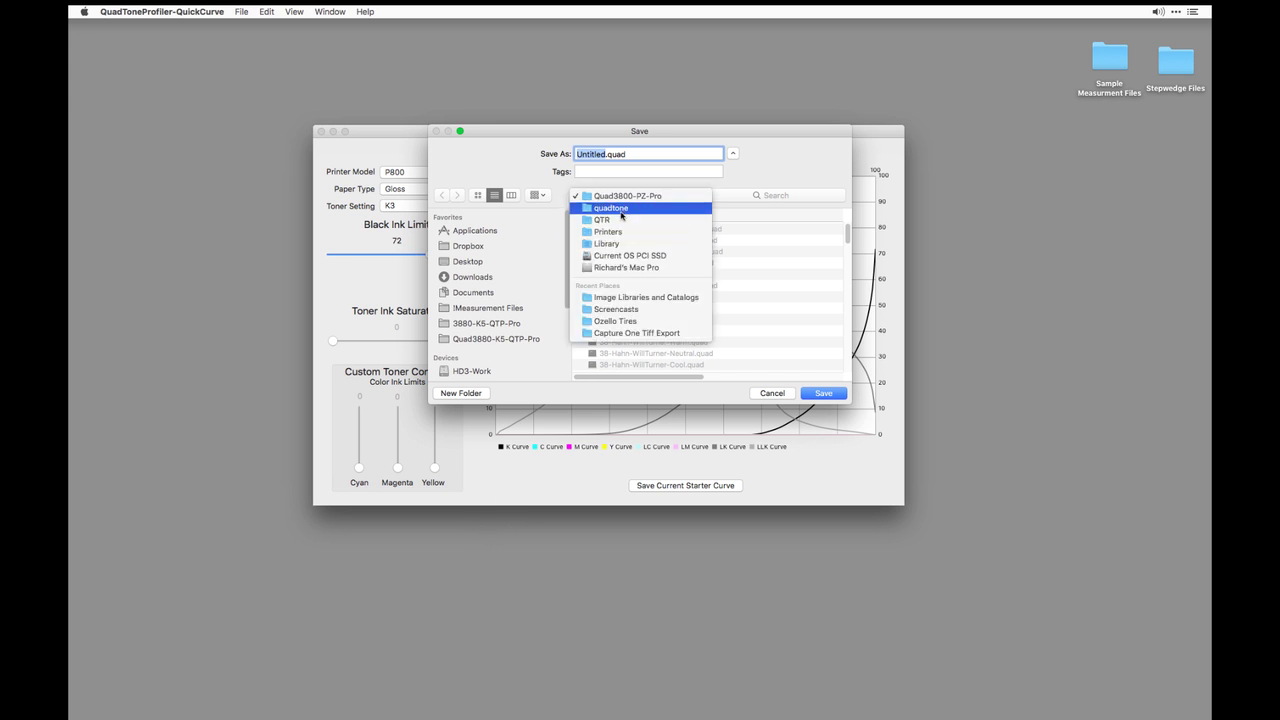
click(478, 325)
click(491, 323)
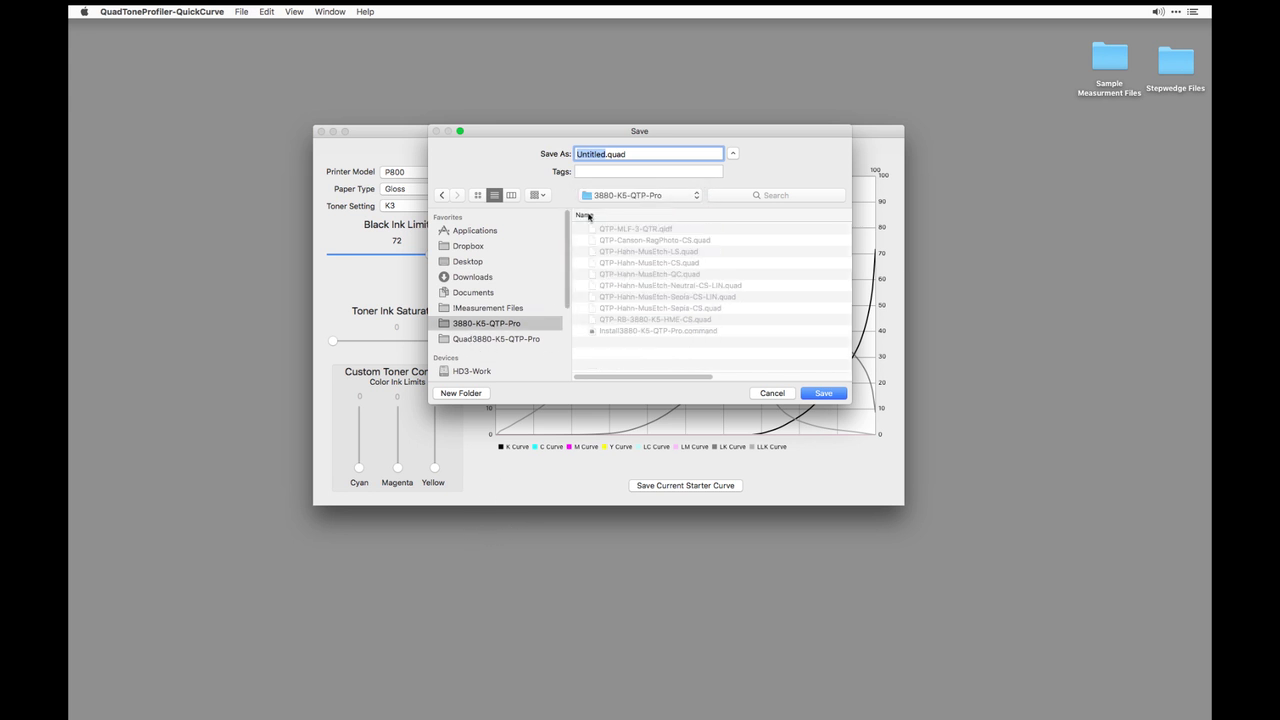
click(652, 196)
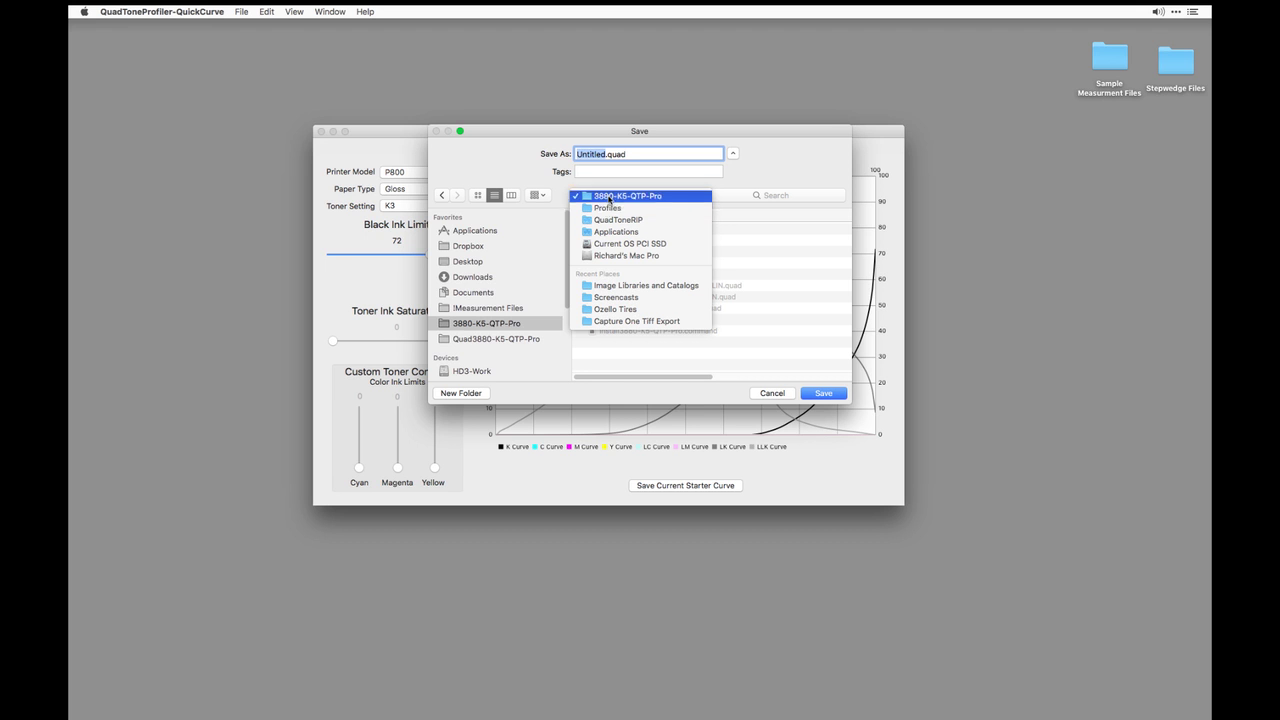
click(601, 209)
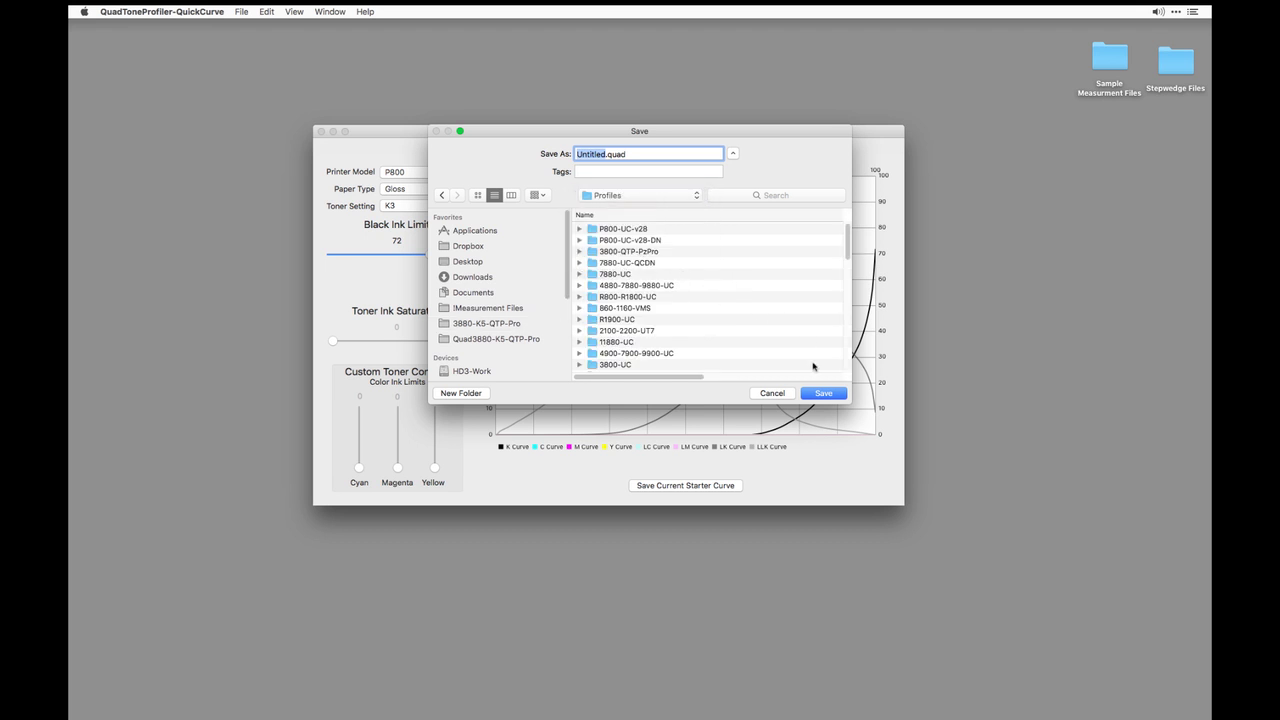
drag(851, 408, 937, 531)
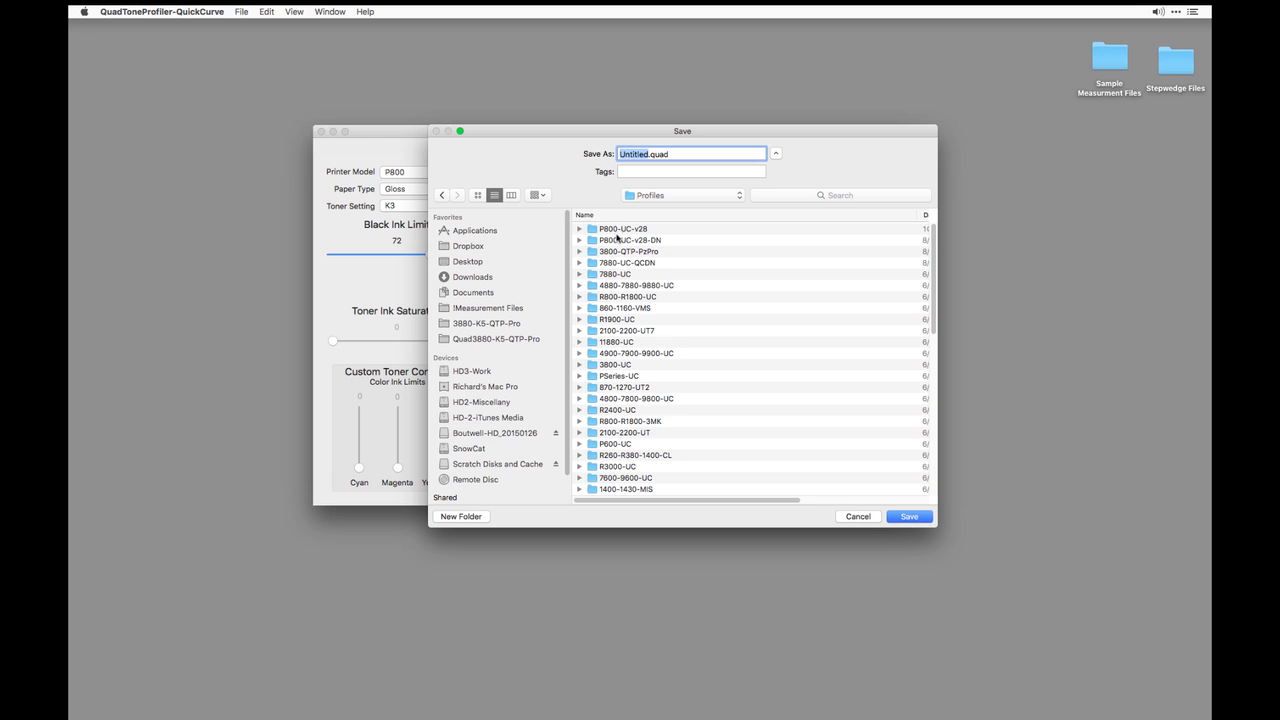
click(716, 214)
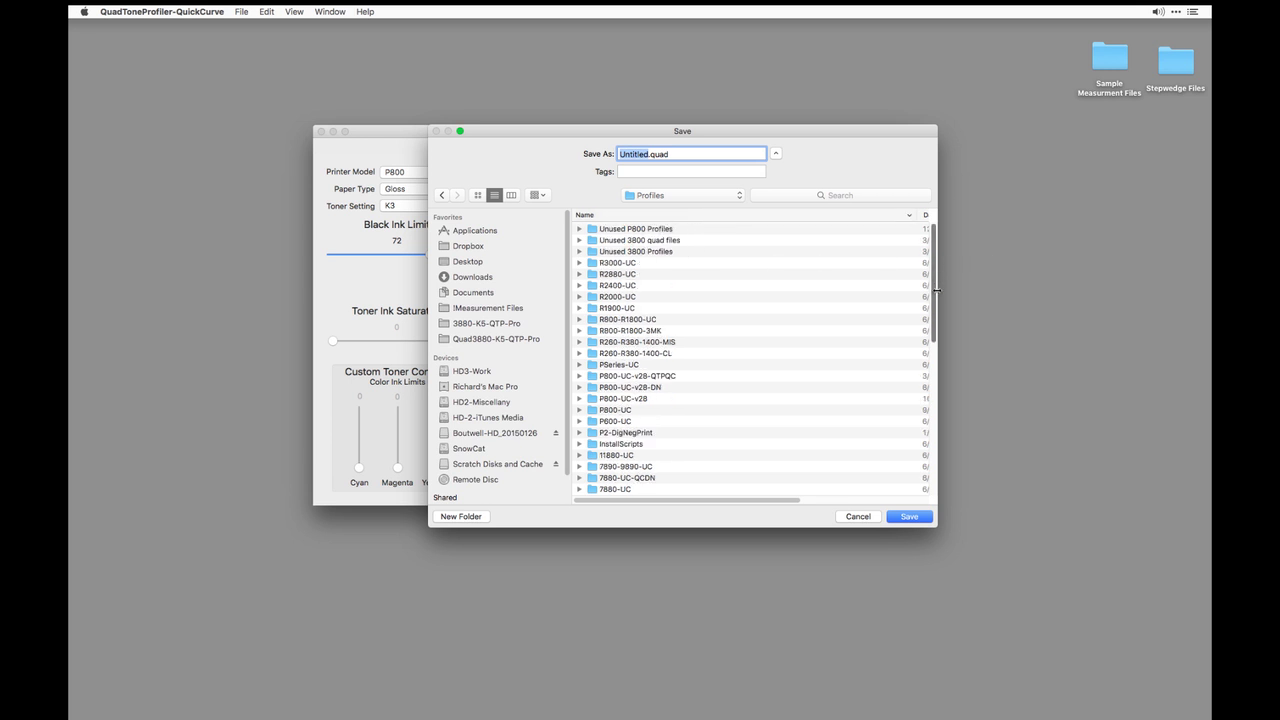
click(612, 411)
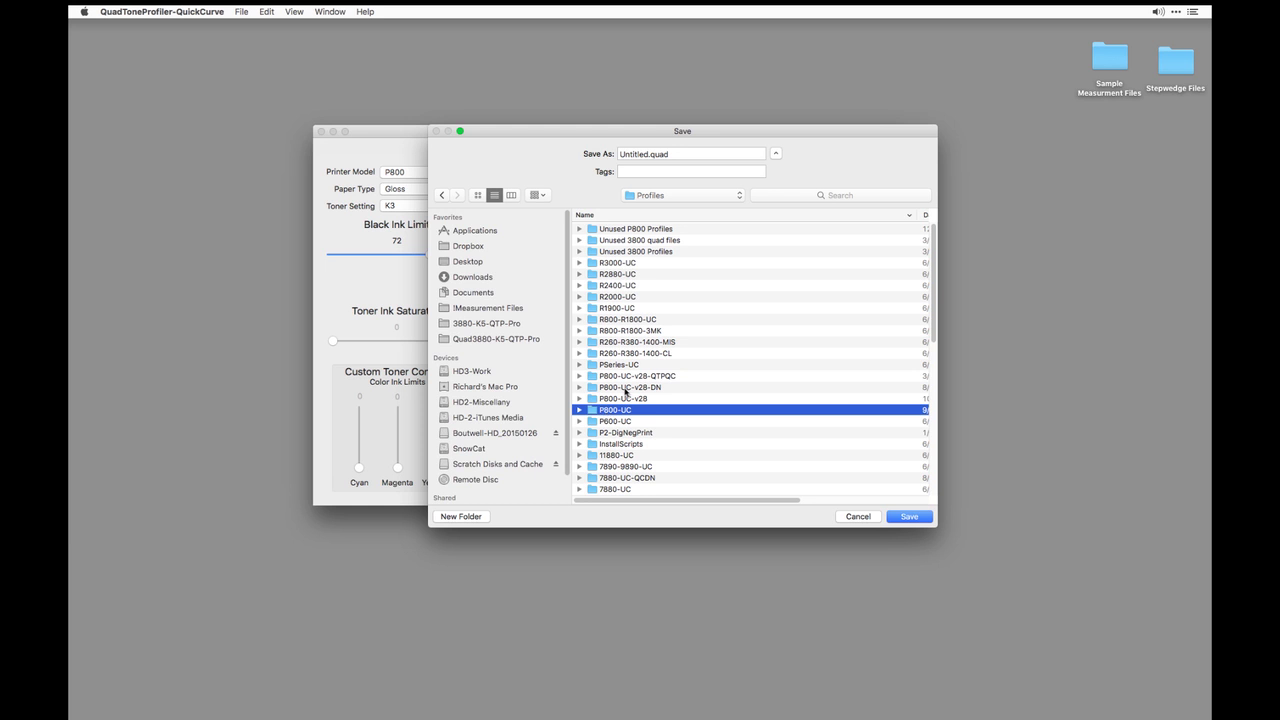
key(super+shift+d)
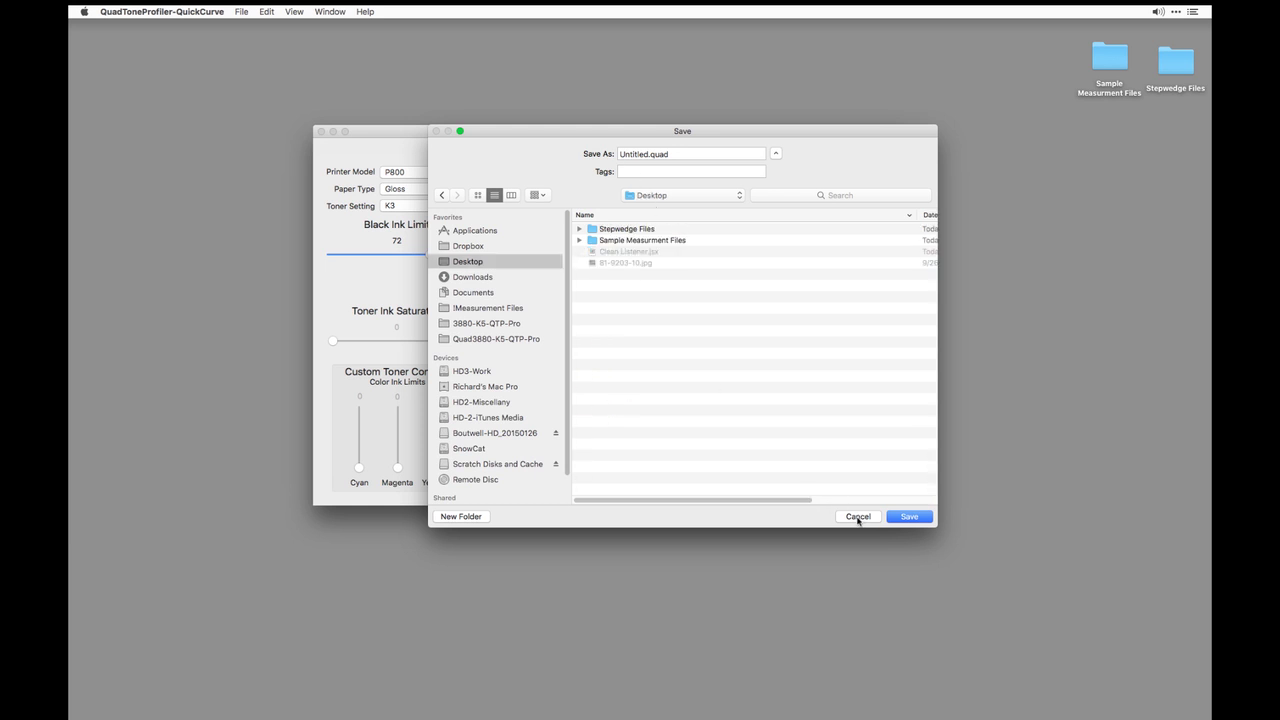
click(685, 196)
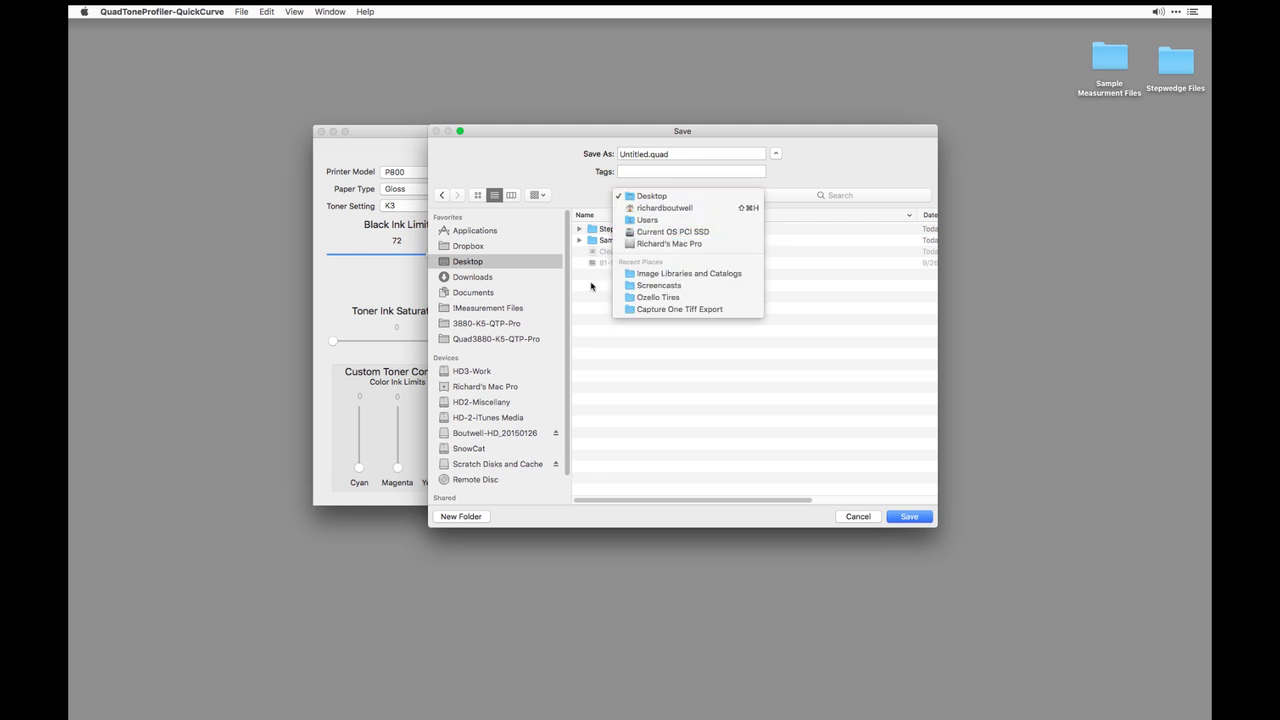
click(524, 363)
click(445, 197)
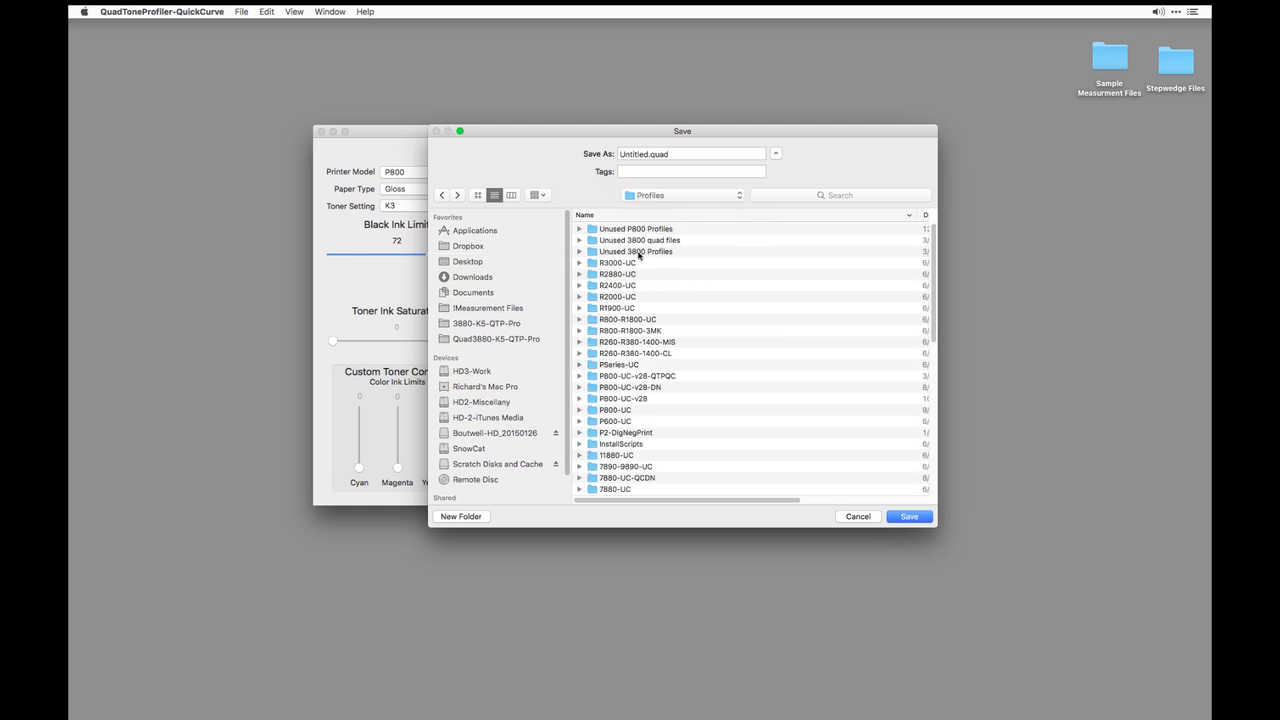
Duplicate the P800-UC folder inside the Profiles folder
click(619, 409)
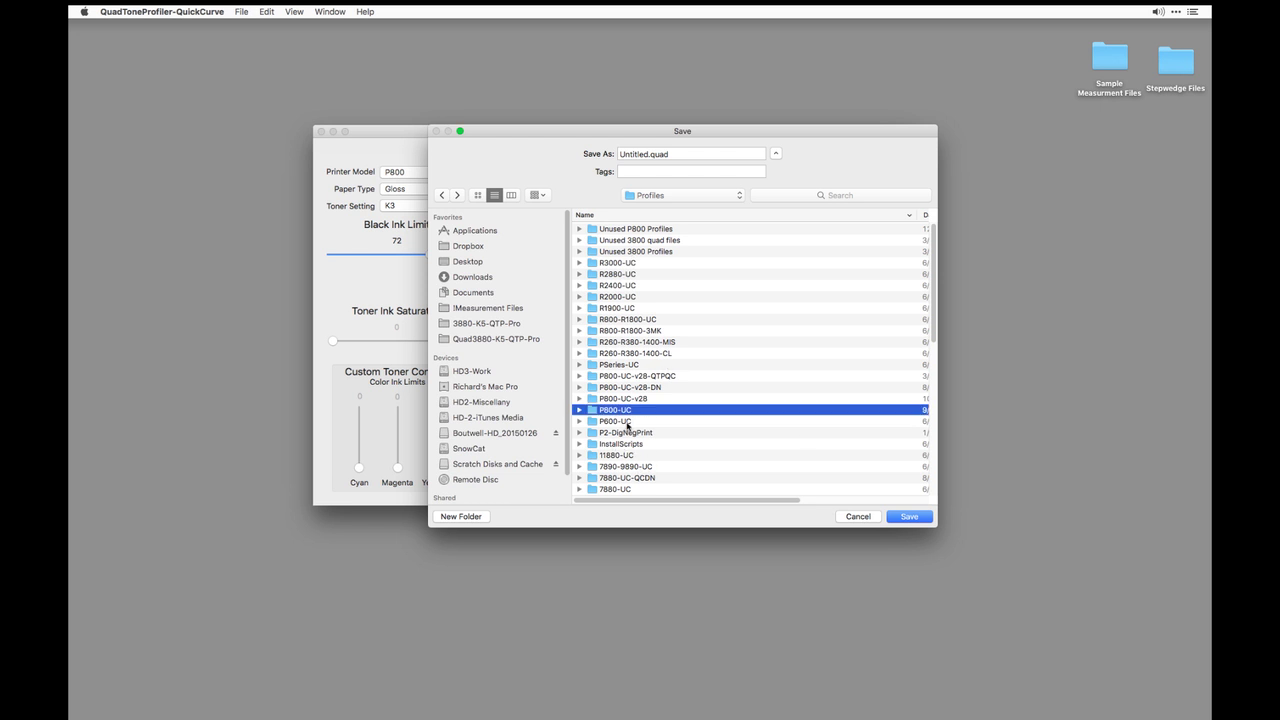
right_click(617, 409)
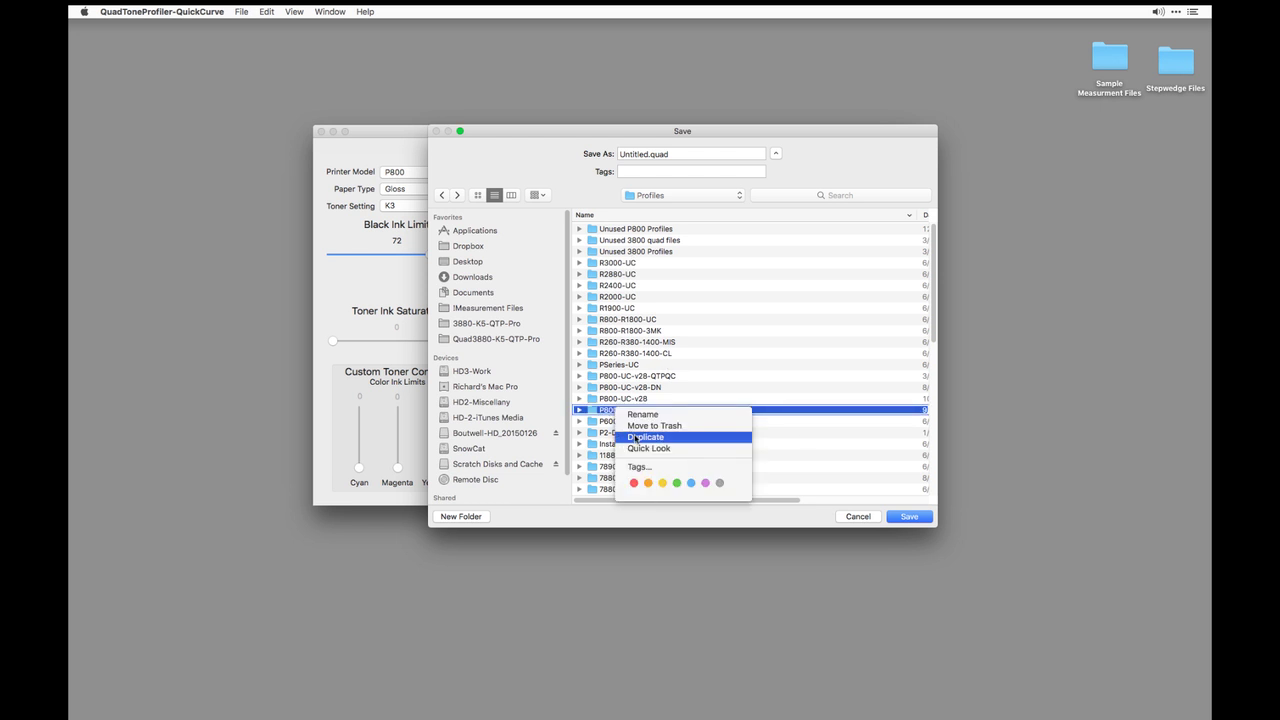
click(634, 437)
Rename the copied P800-UC folder as P800-QC
click(628, 410)
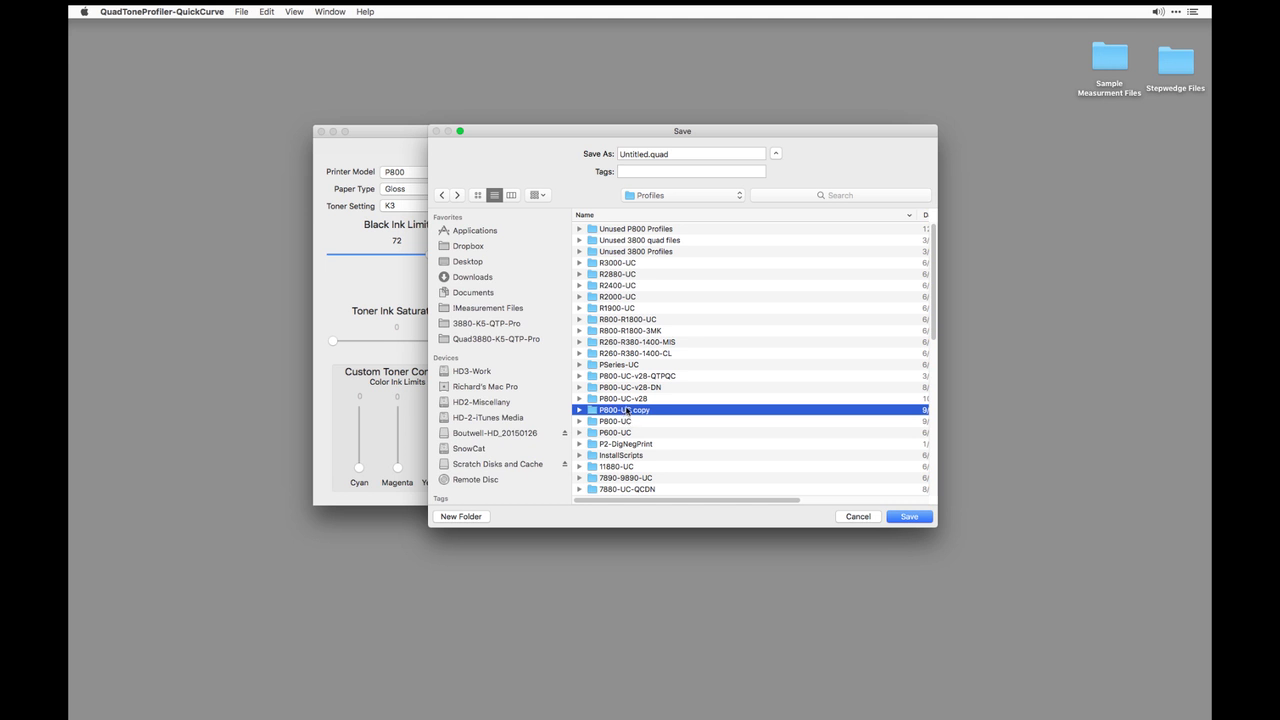
right_click(626, 410)
click(636, 418)
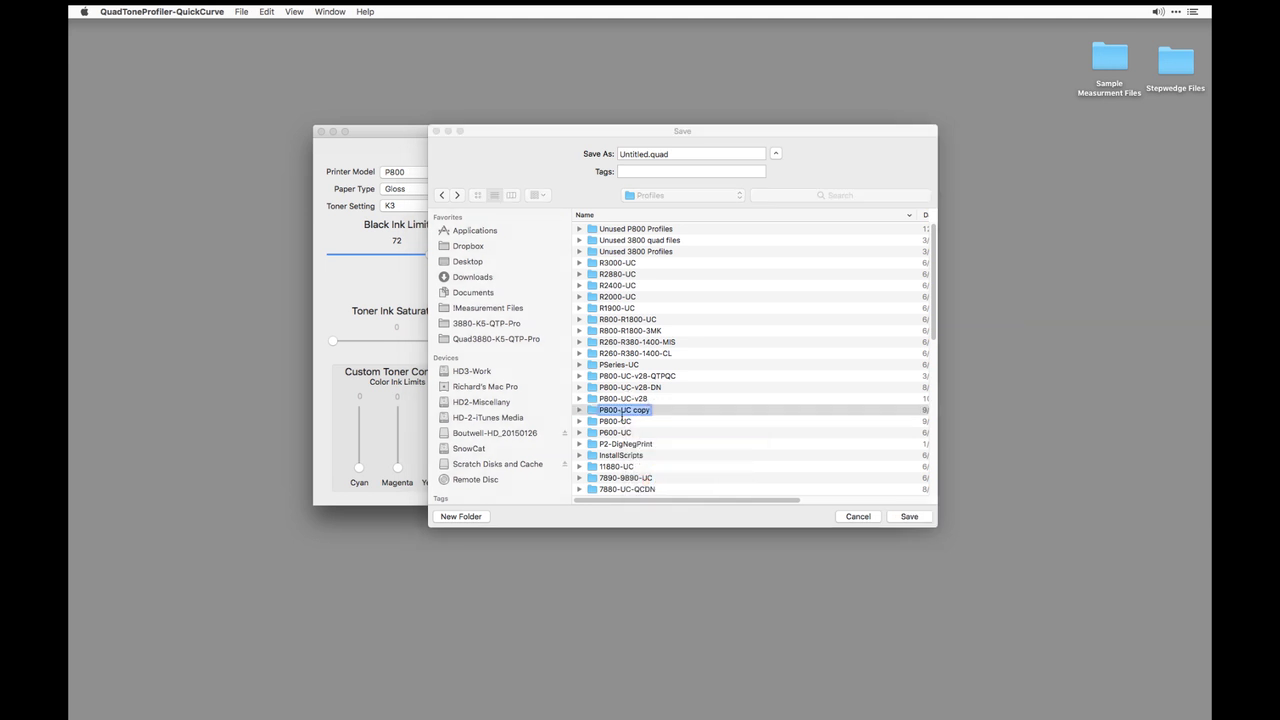
click(624, 413)
drag(623, 416, 685, 421)
text(Q)
Select the P800-QC folder, but leave the save dialog without saving the starter curve
click(596, 414)
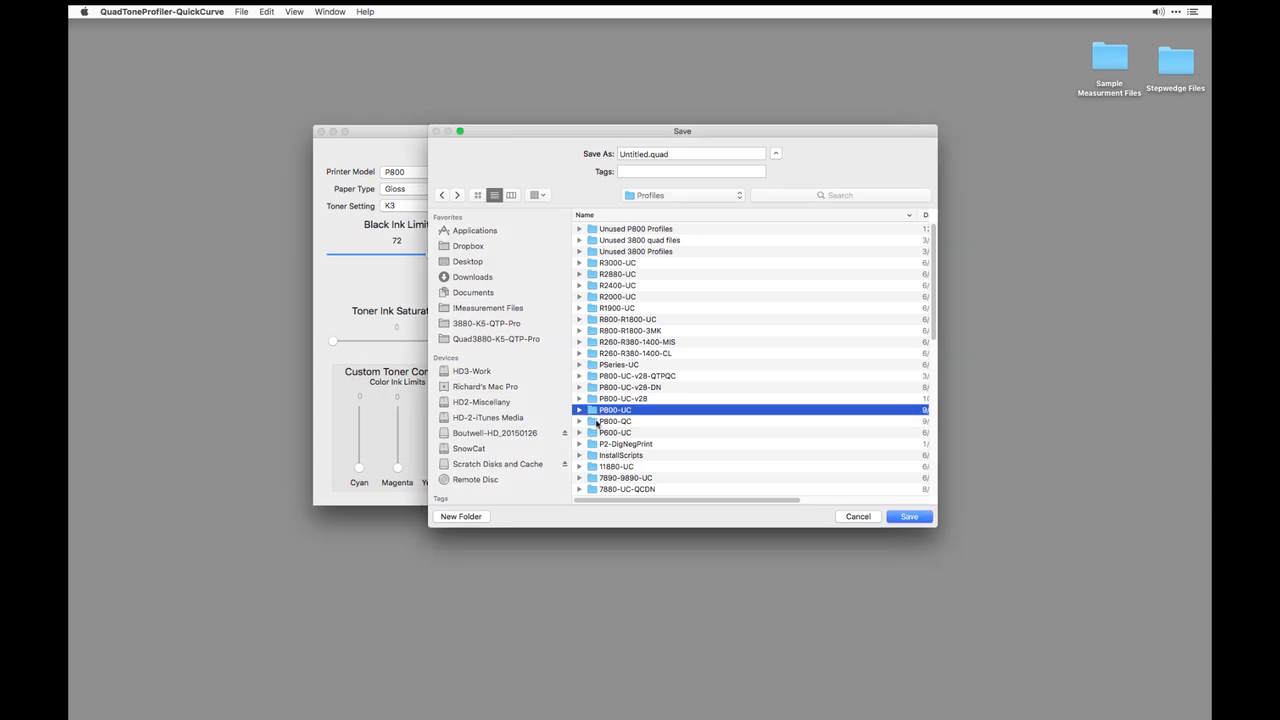
double_click(597, 422)
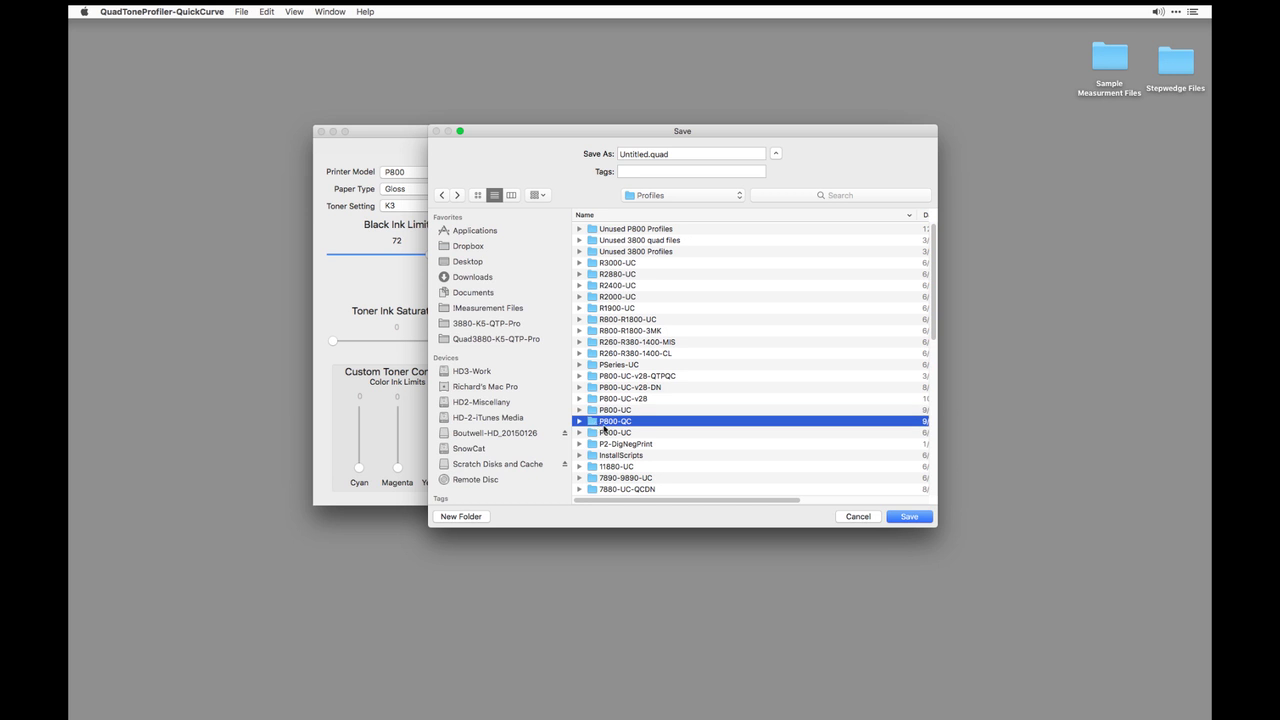
click(858, 516)
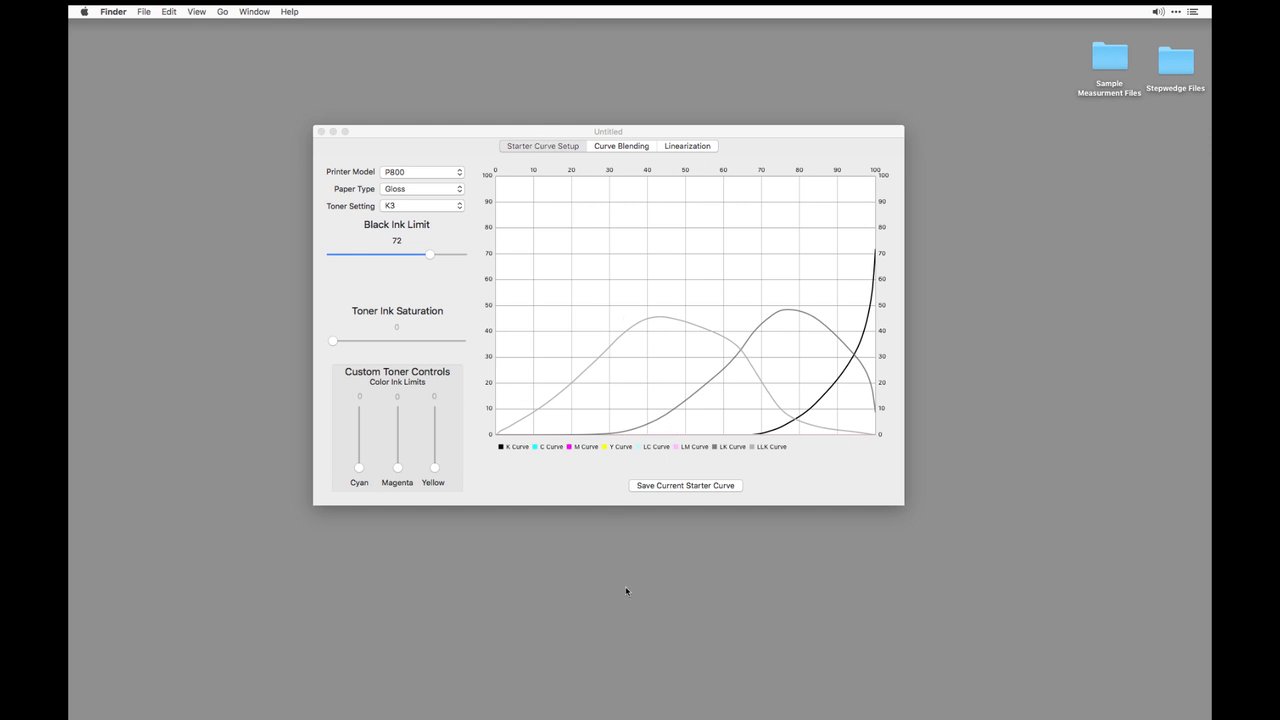
In a new Finder window, browse to the Profiles folder within QuadToneRIP in Applications
key(super+Tab)
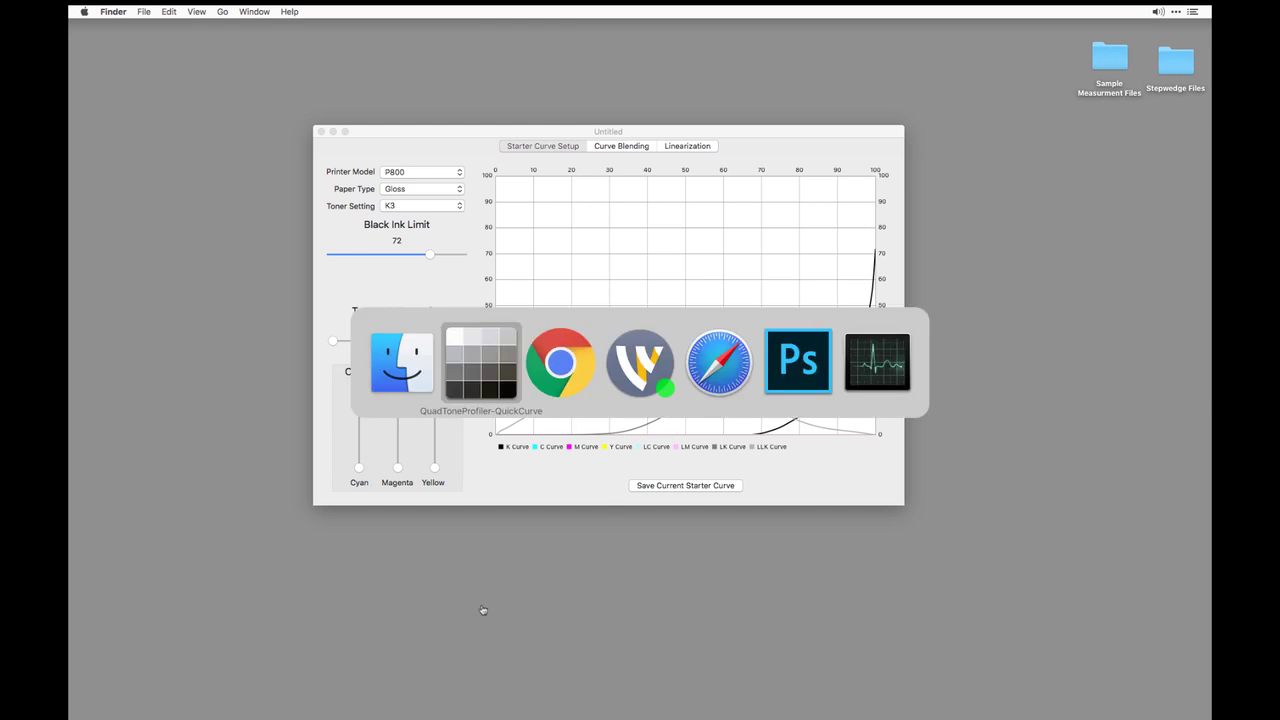
key(super+n)
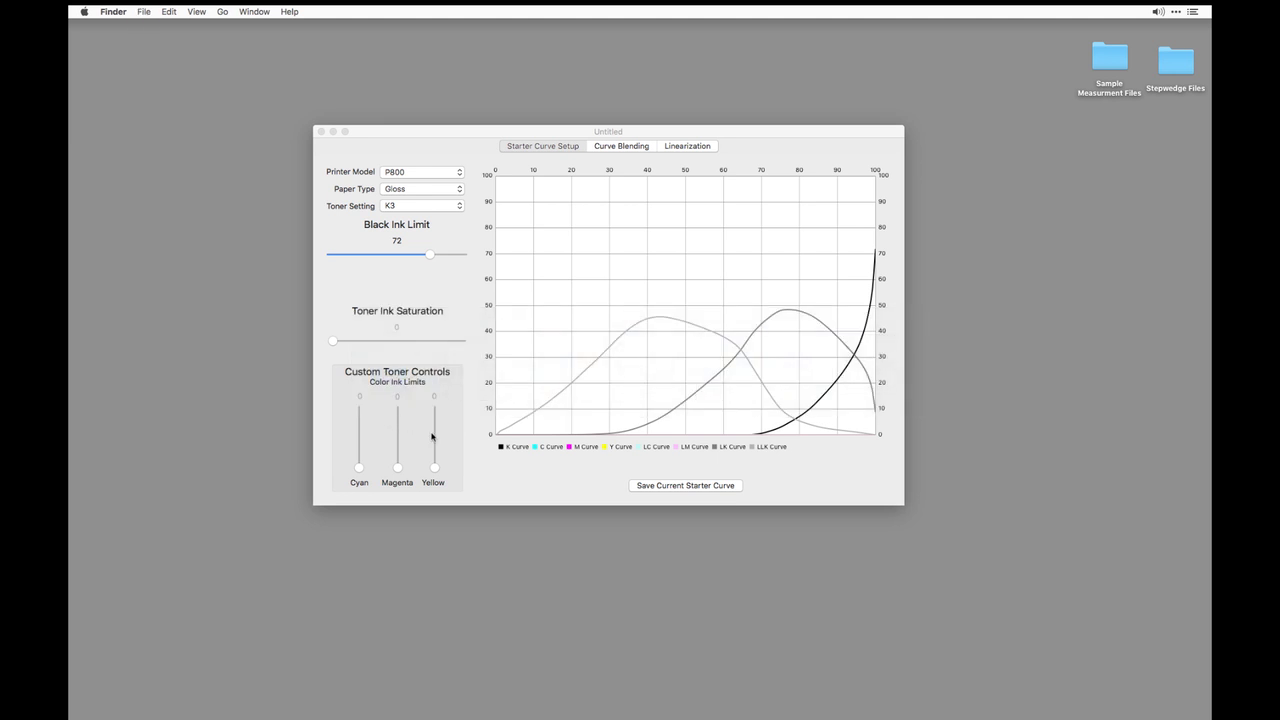
super+click(458, 272)
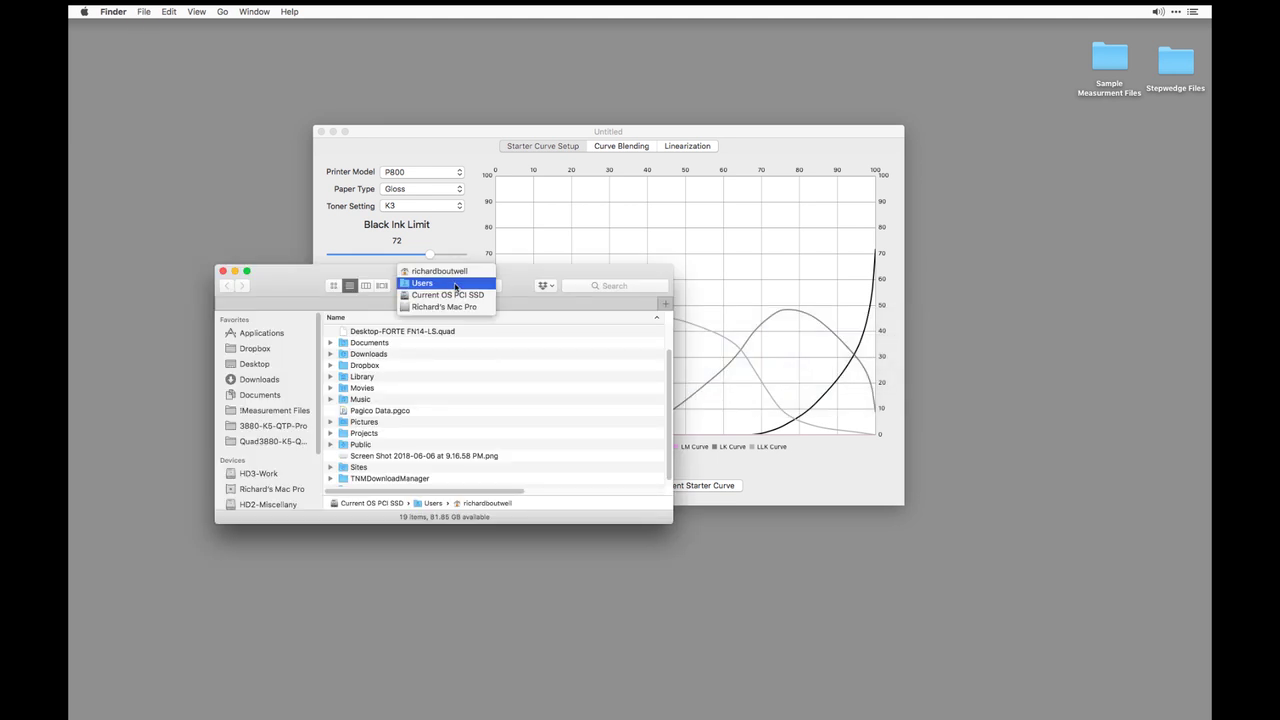
click(270, 370)
click(262, 334)
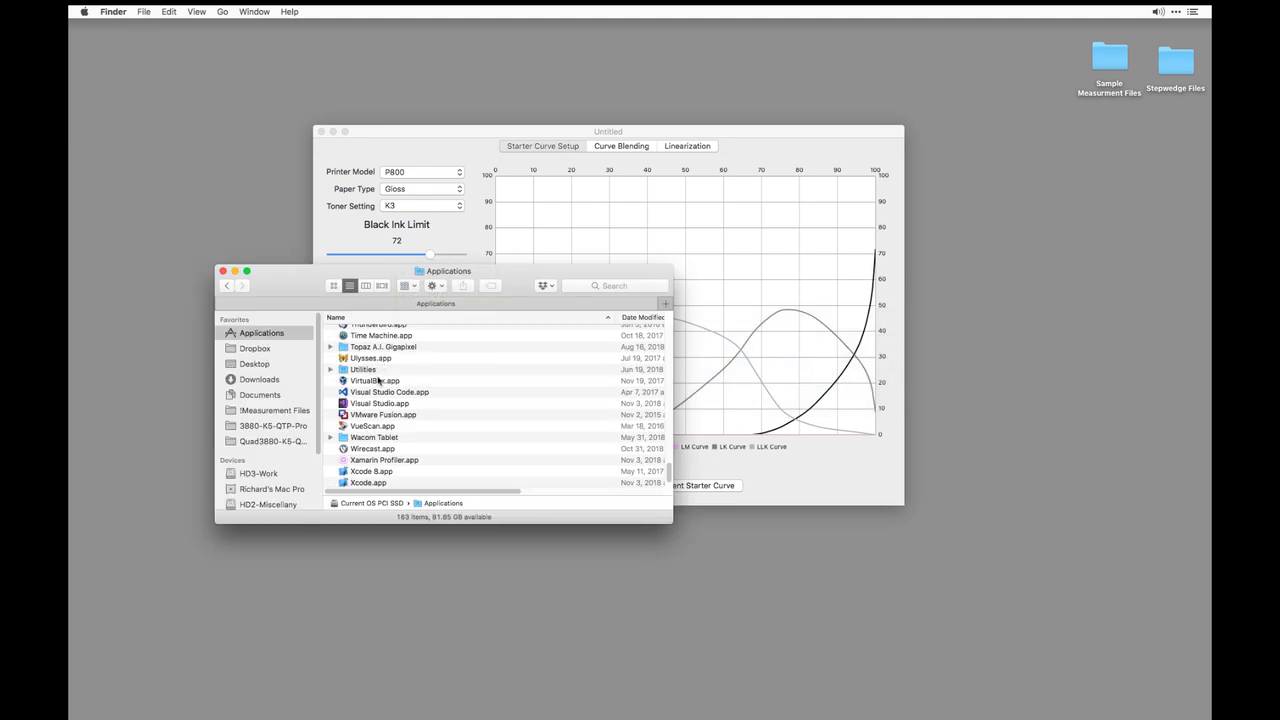
text(quad)
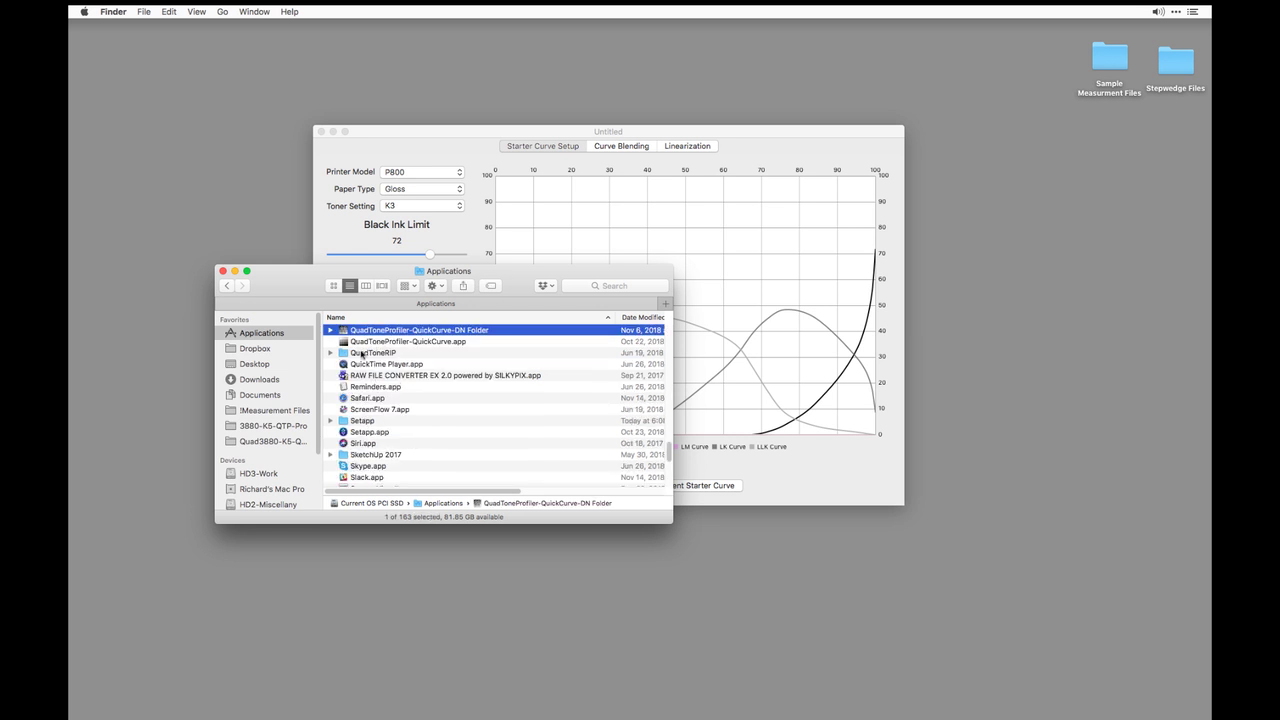
double_click(364, 353)
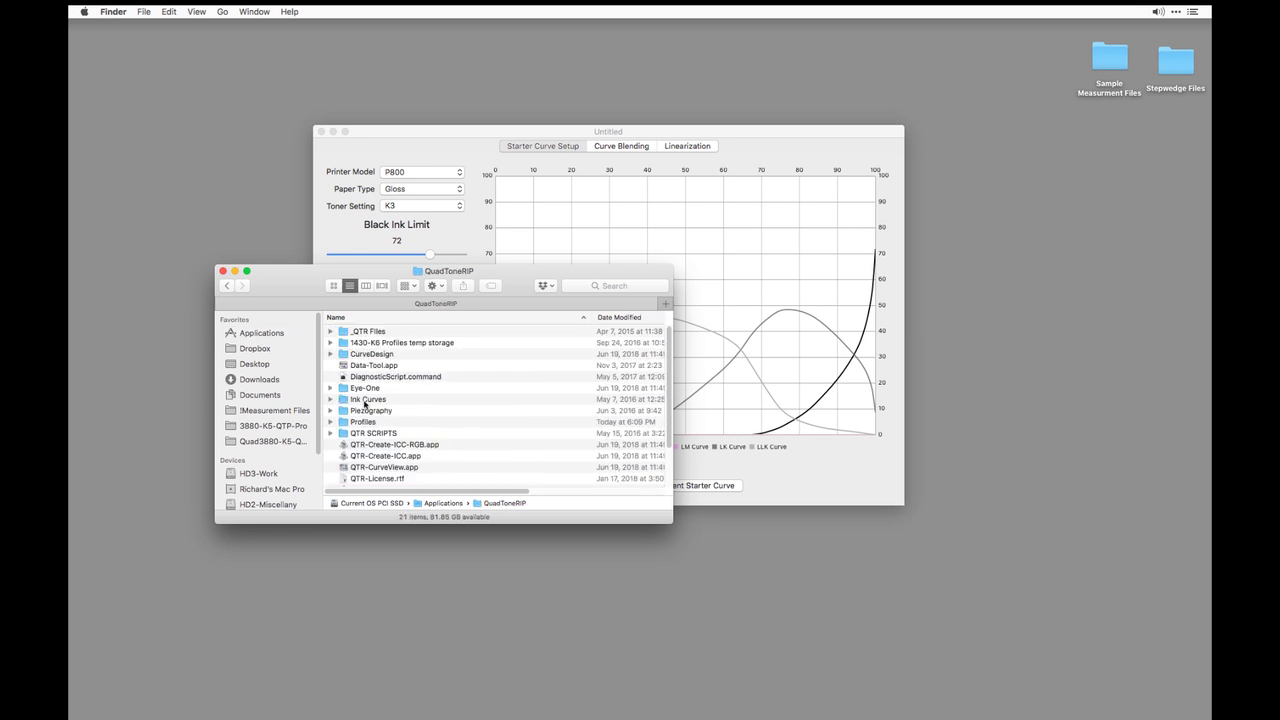
double_click(360, 422)
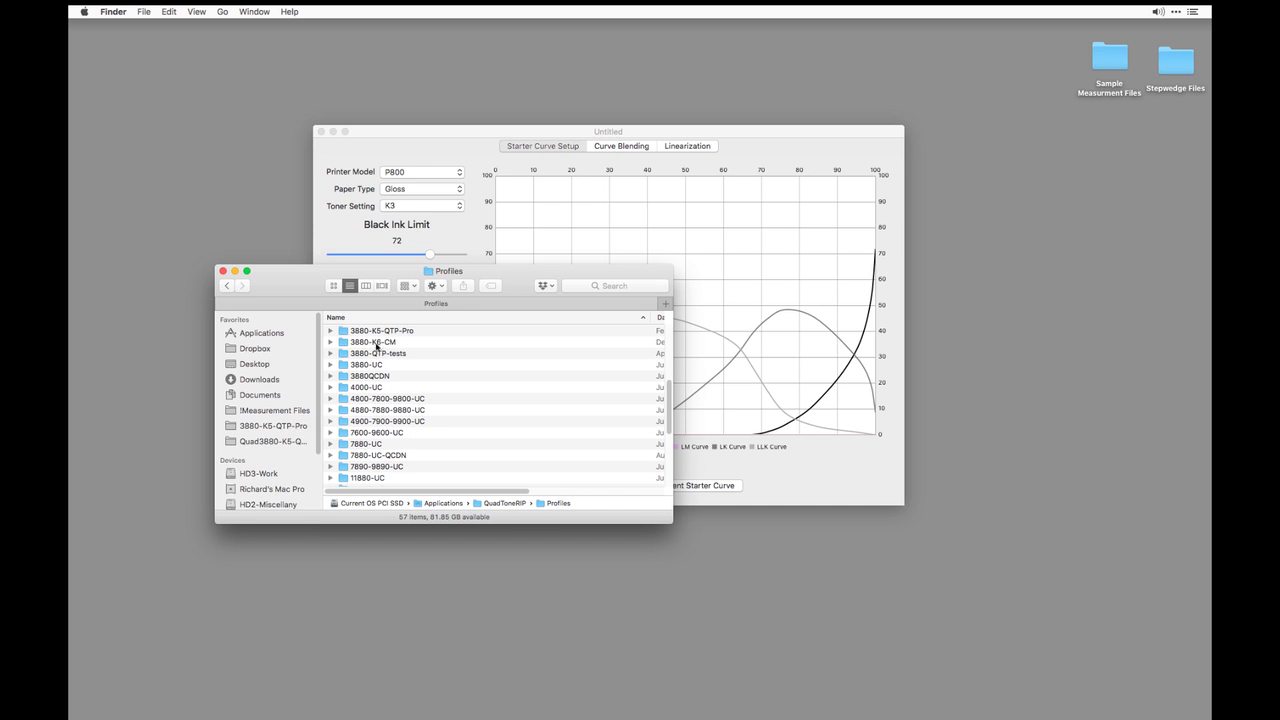
Enlarge the Finder window and open the P800-QC folder
key(p)
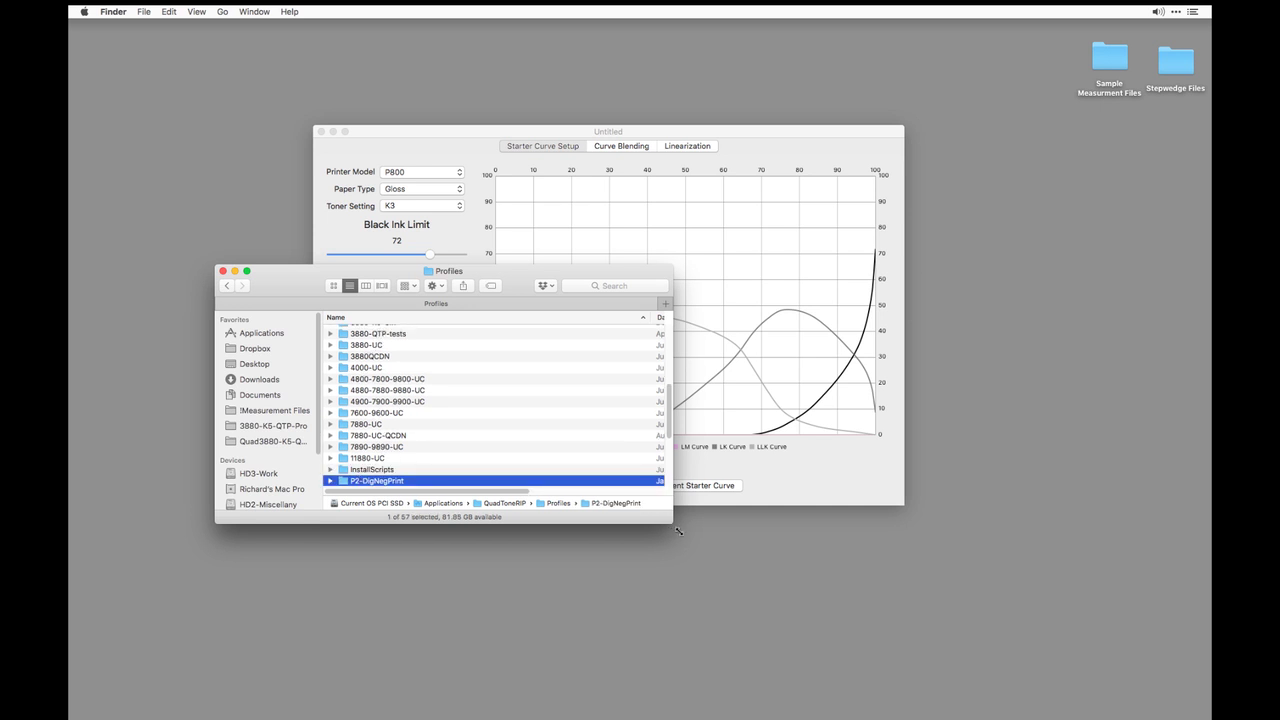
drag(673, 522, 793, 585)
click(372, 505)
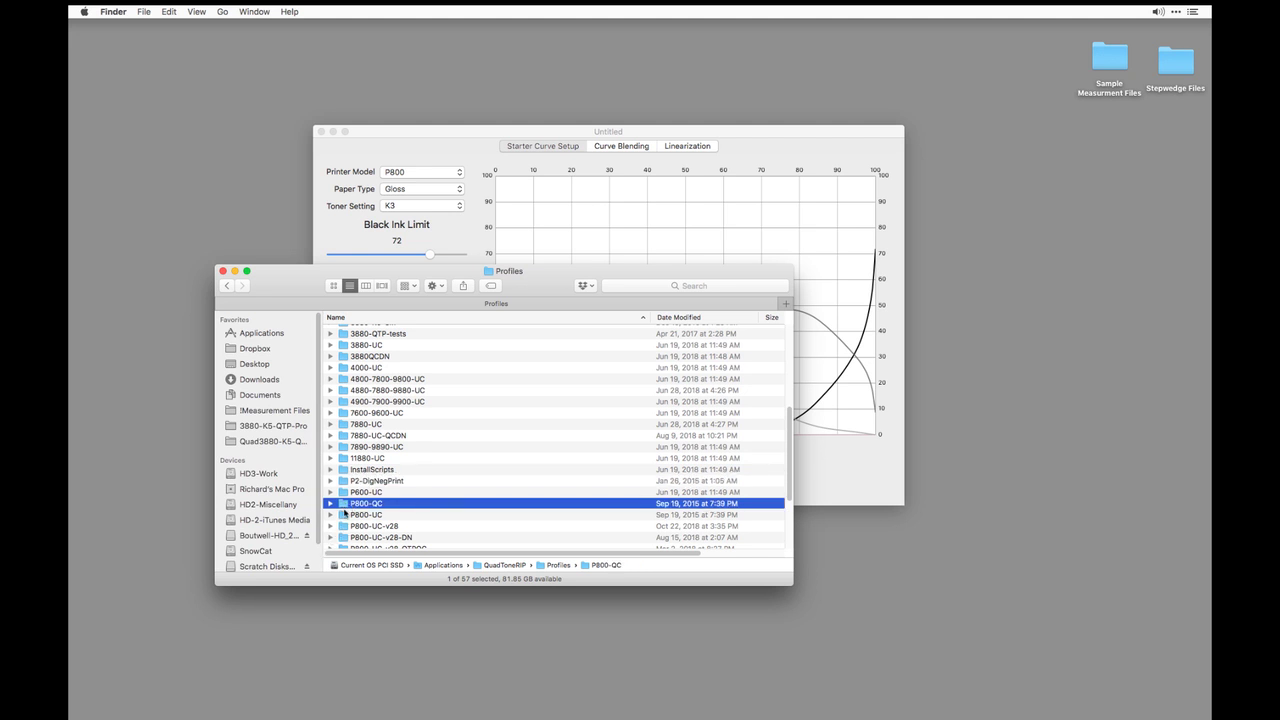
key(super+Down)
Move all the .txt files in the P800-QC folder to the Trash, keeping only InstallP800.command
click(383, 343)
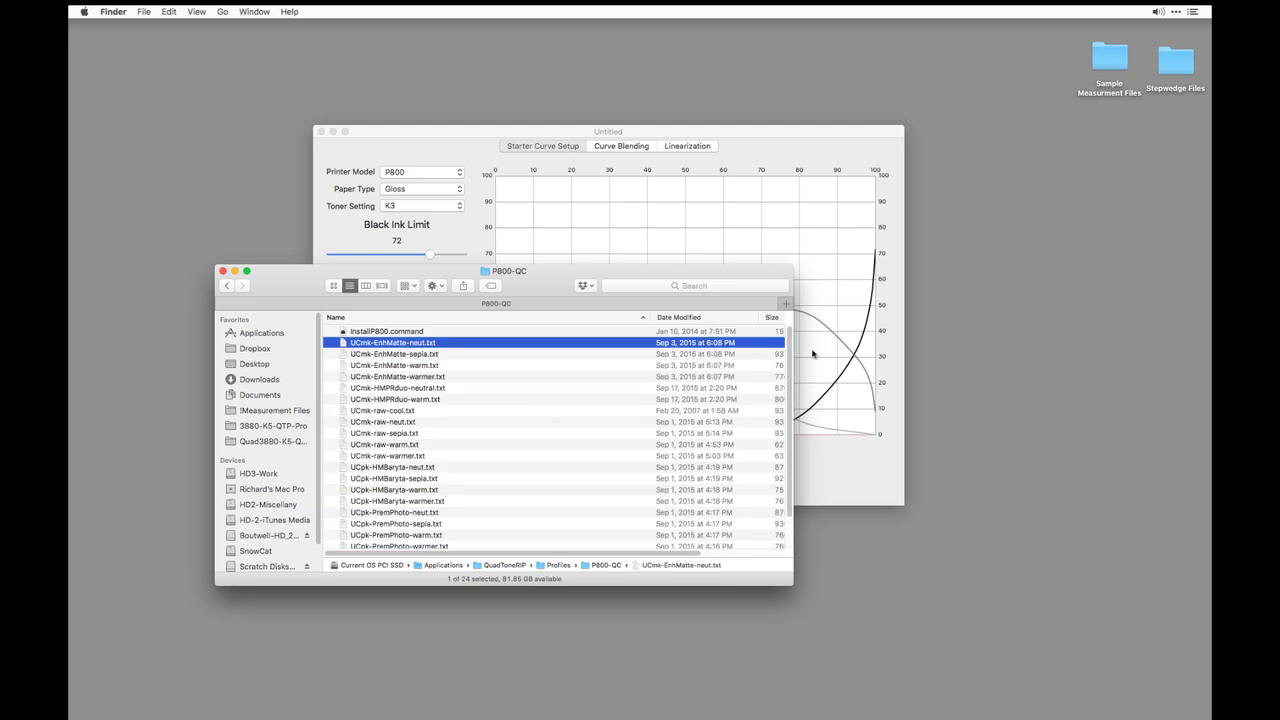
drag(760, 271, 818, 246)
scroll(850, 383, down, 3)
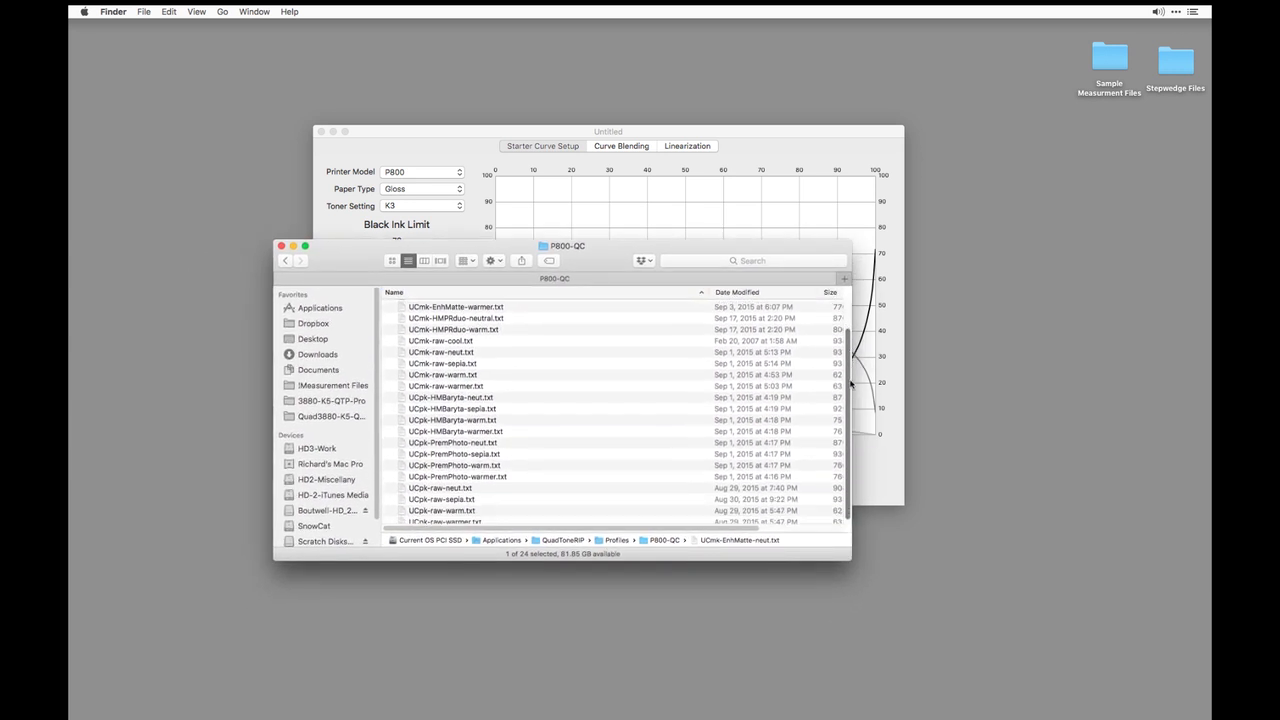
shift+click(421, 520)
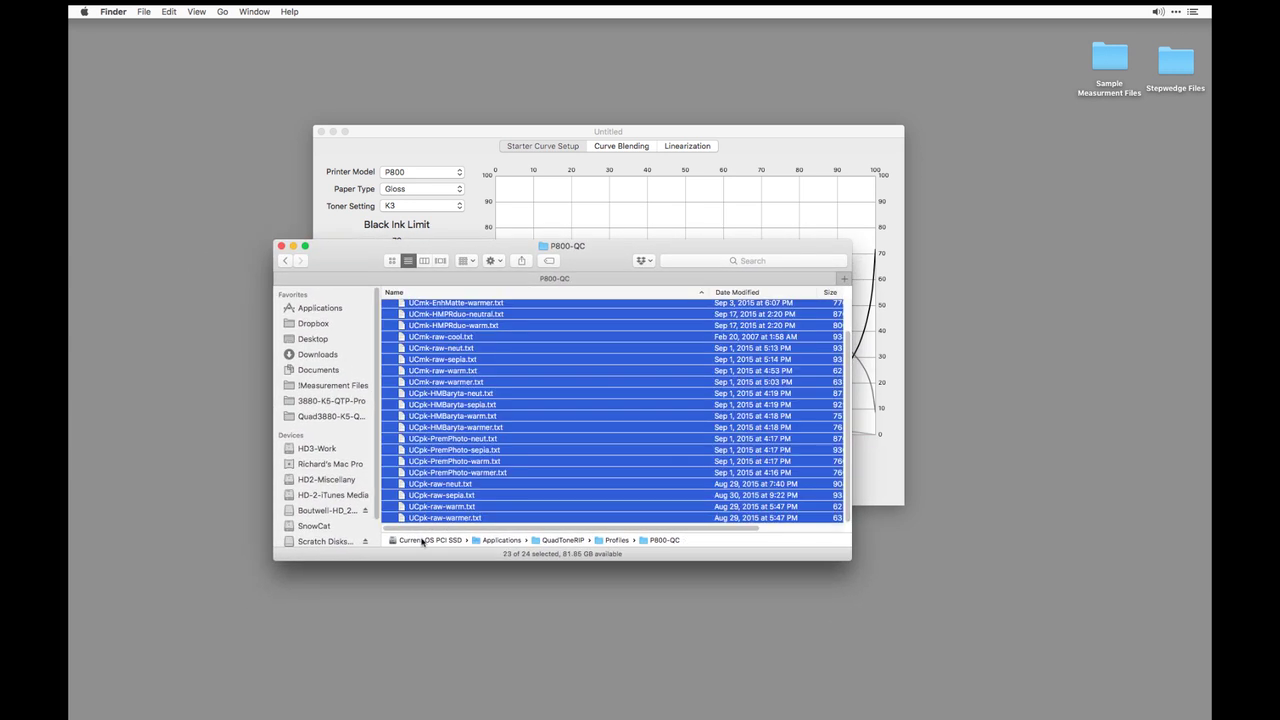
key(super+BackSpace)
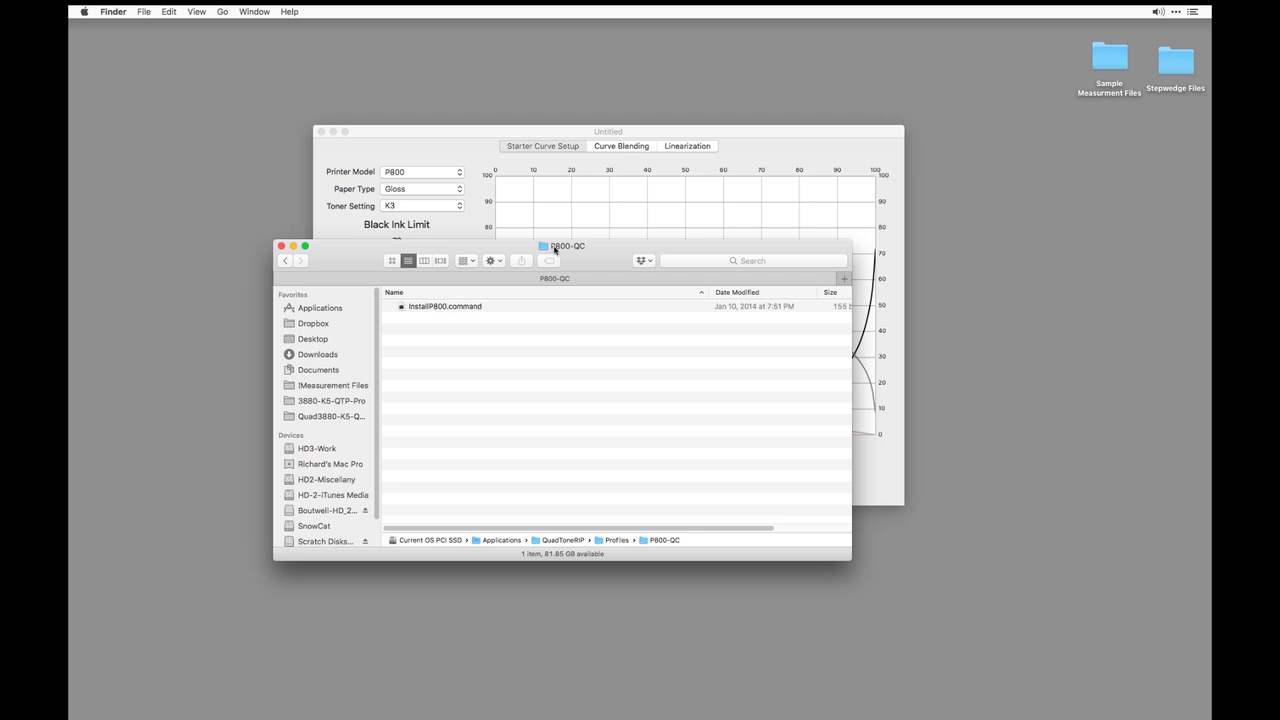
Rename the InstallP800.command script in the P800-QC folder as InstallP800-QC.command
click(448, 310)
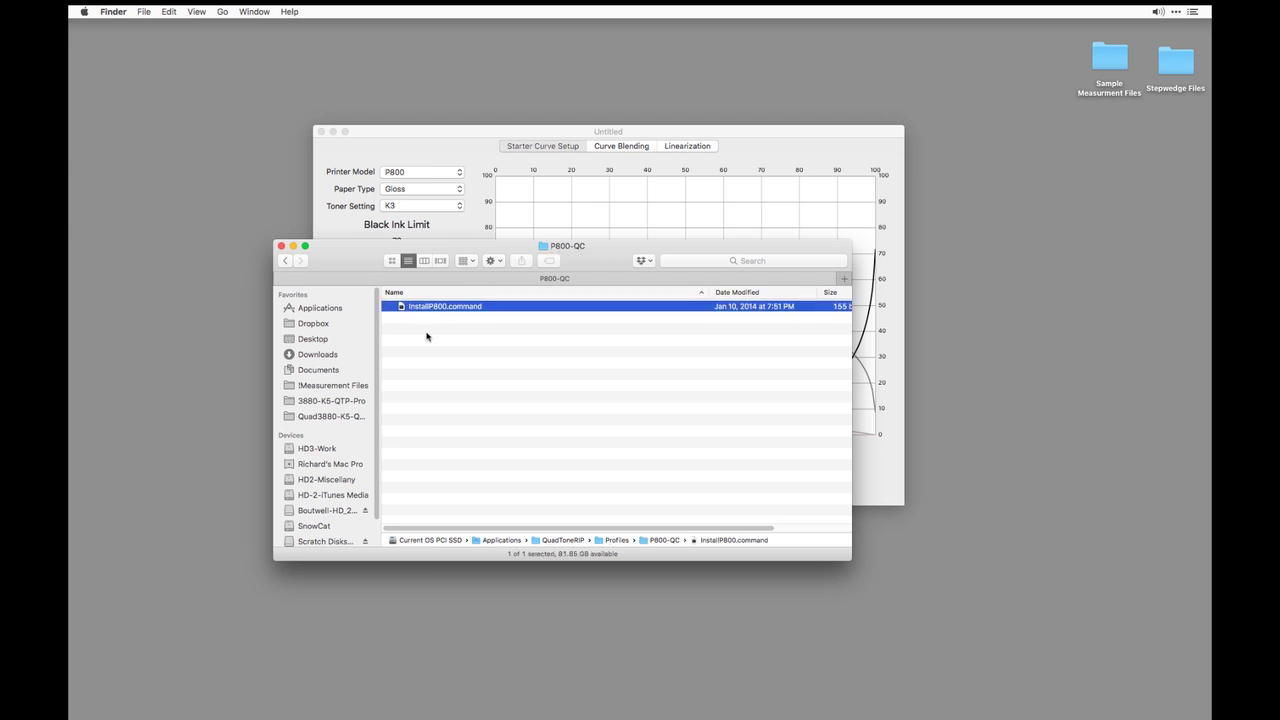
click(446, 314)
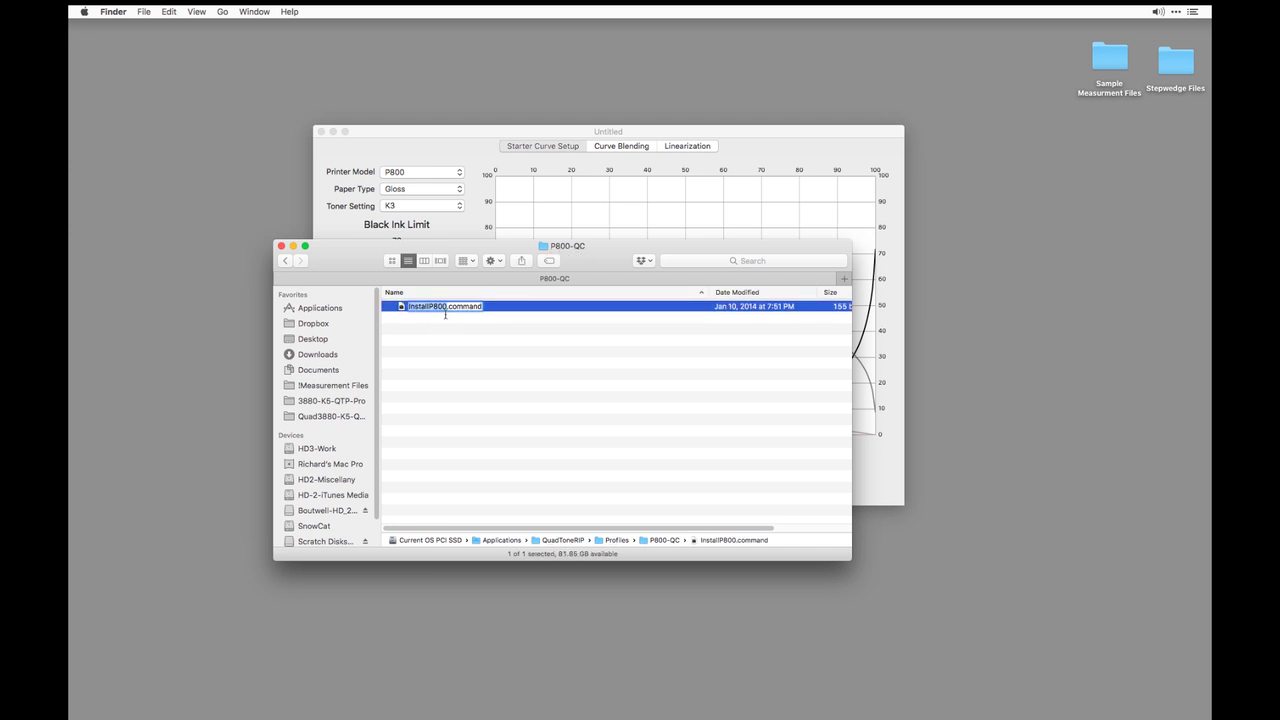
click(449, 316)
text(-QC)
key(BackSpace)
text(-)
key(Return)
drag(602, 263, 635, 285)
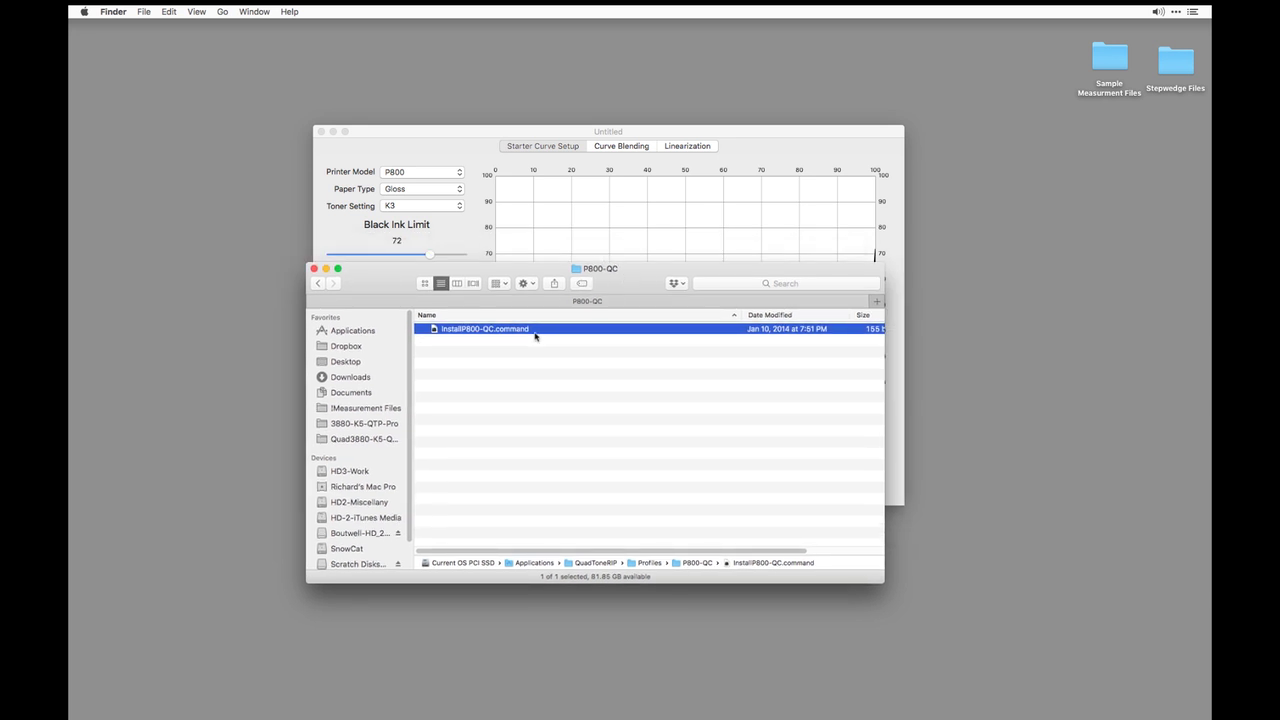
Run the InstallP800-QC.command script to create the printer, review its Terminal output, and close the Terminal window
double_click(456, 333)
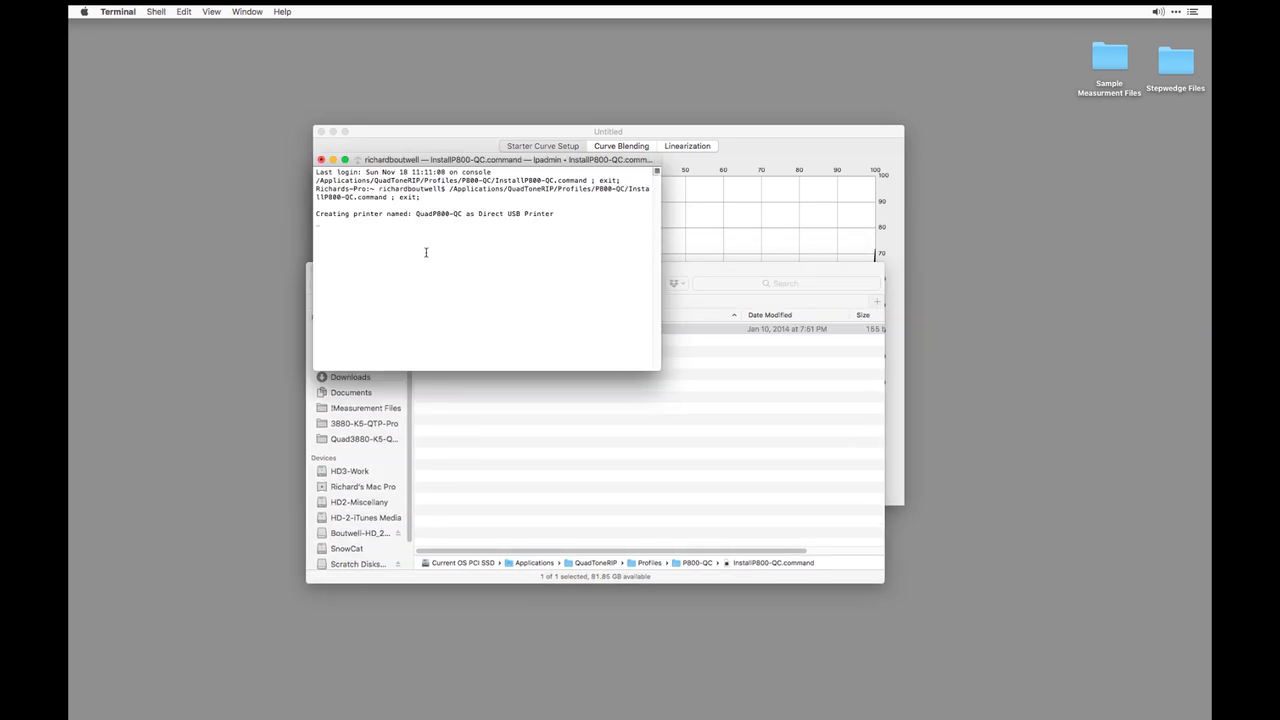
drag(655, 376, 798, 438)
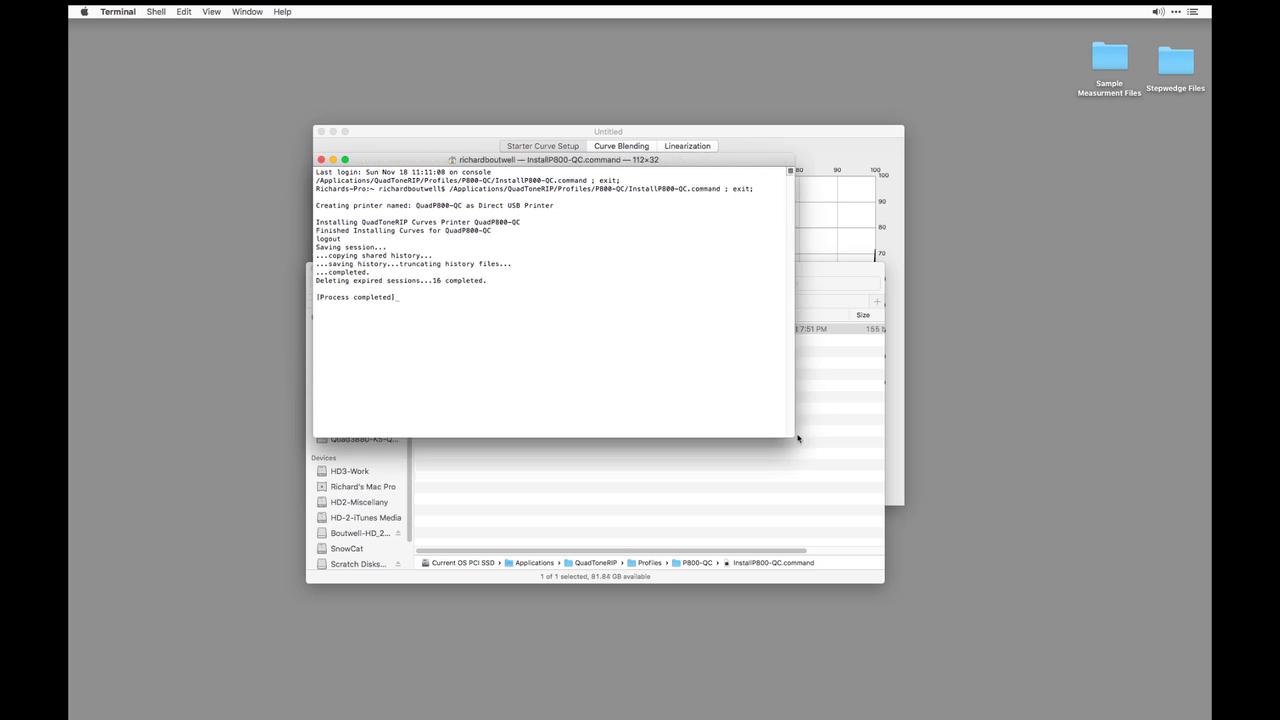
drag(521, 222, 462, 222)
click(320, 160)
Rename the install script without its hyphen, as InstallP800QC.command
click(443, 334)
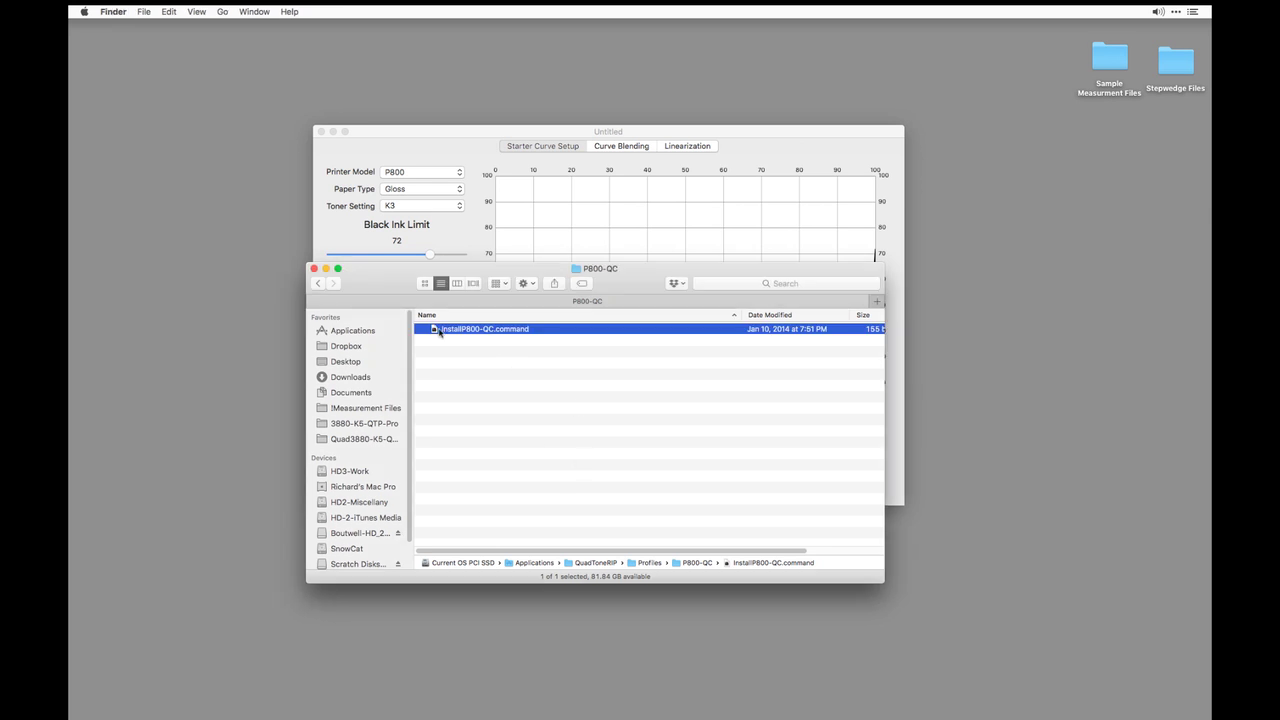
click(486, 330)
click(480, 336)
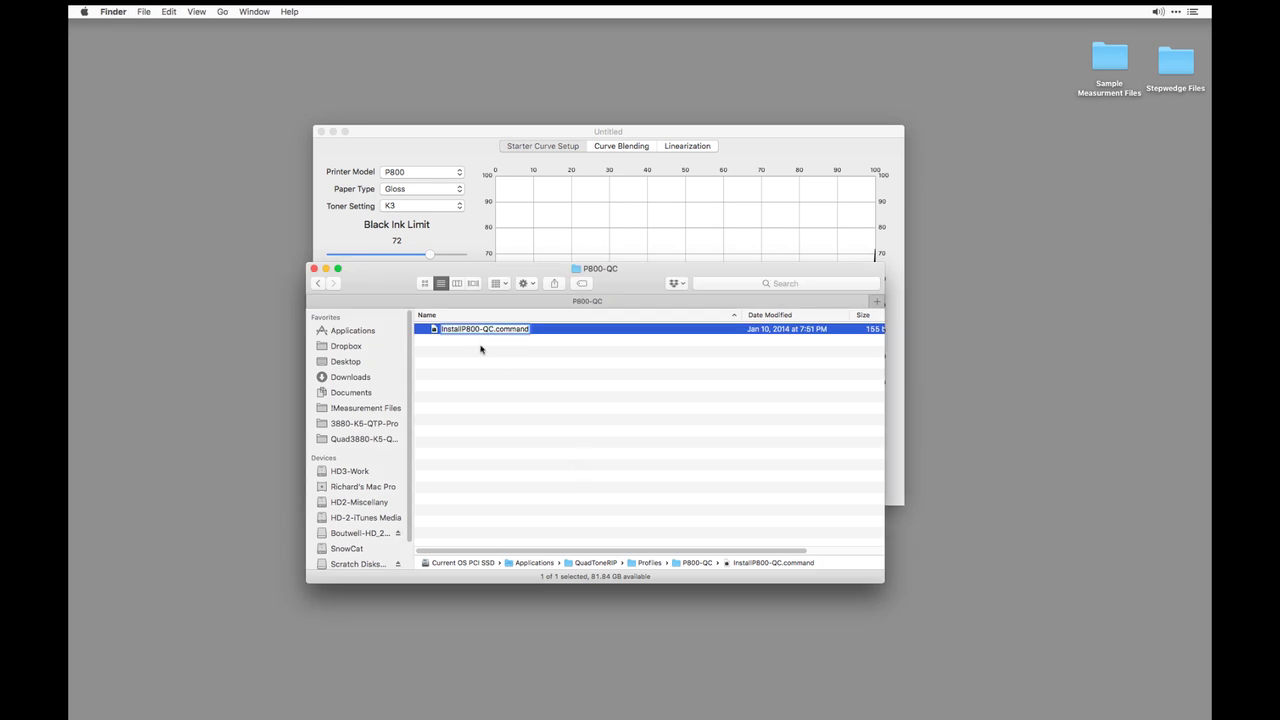
key(BackSpace)
key(Return)
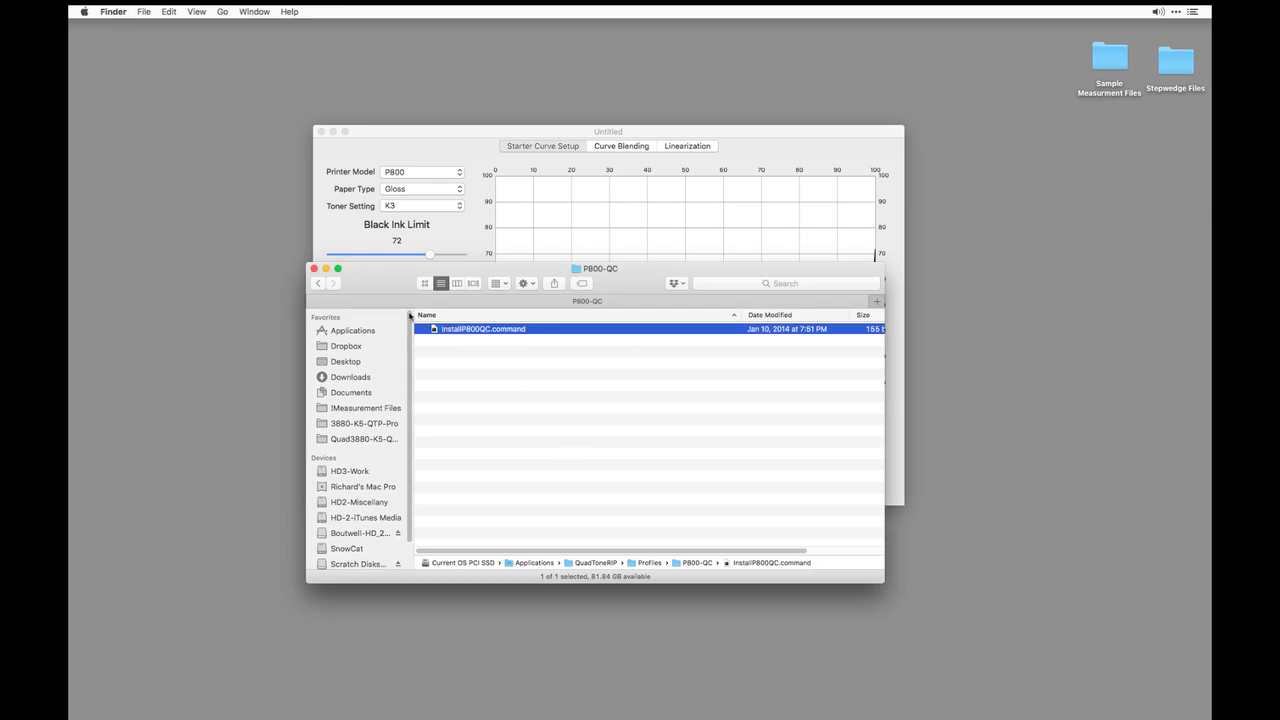
Run InstallP800QC.command, examine the Terminal output, and close the Terminal window
double_click(459, 334)
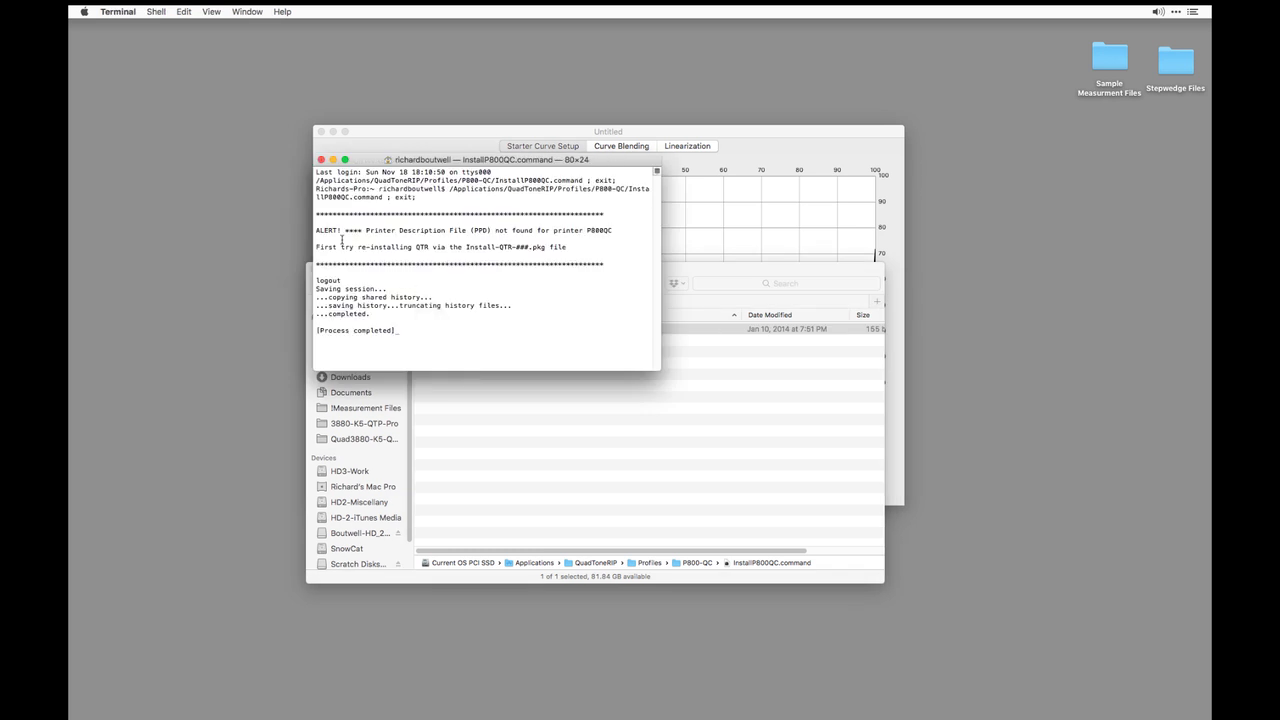
drag(318, 229, 488, 266)
click(485, 276)
click(320, 160)
Put the hyphen back in the install script's name so it reads InstallP800-QC.command
click(451, 329)
key(Return)
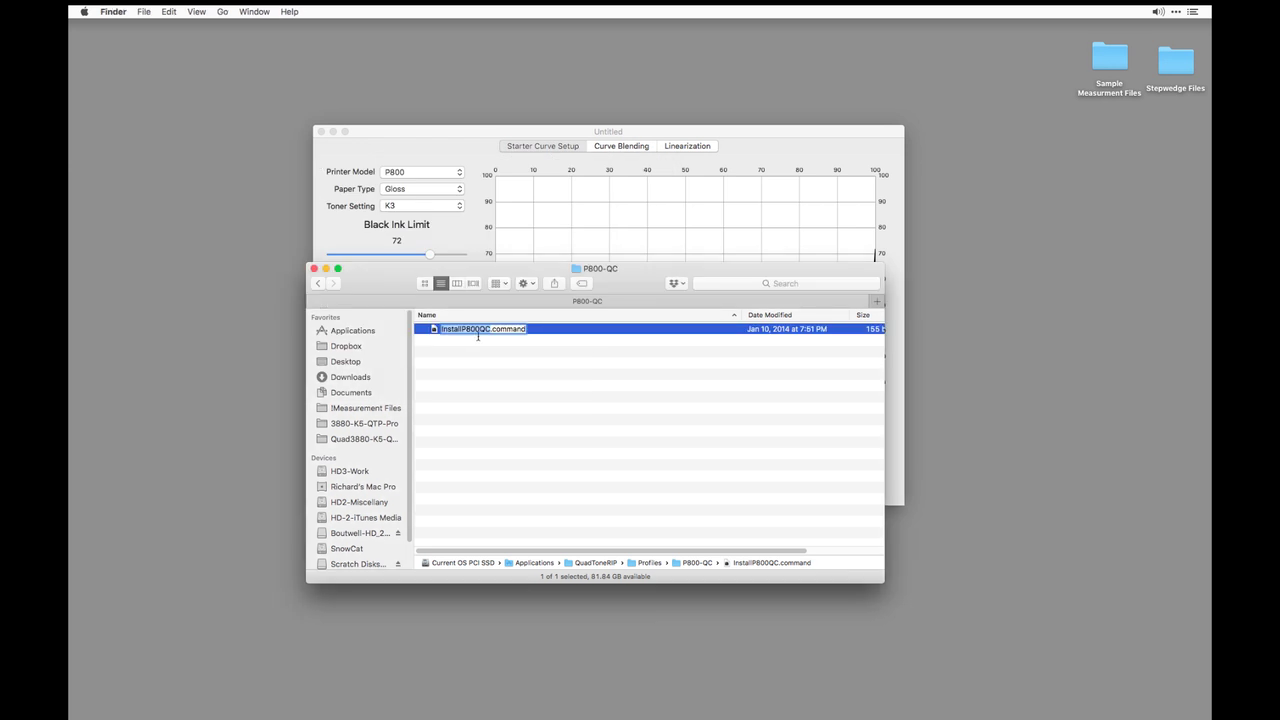
click(480, 336)
text(-)
key(Return)
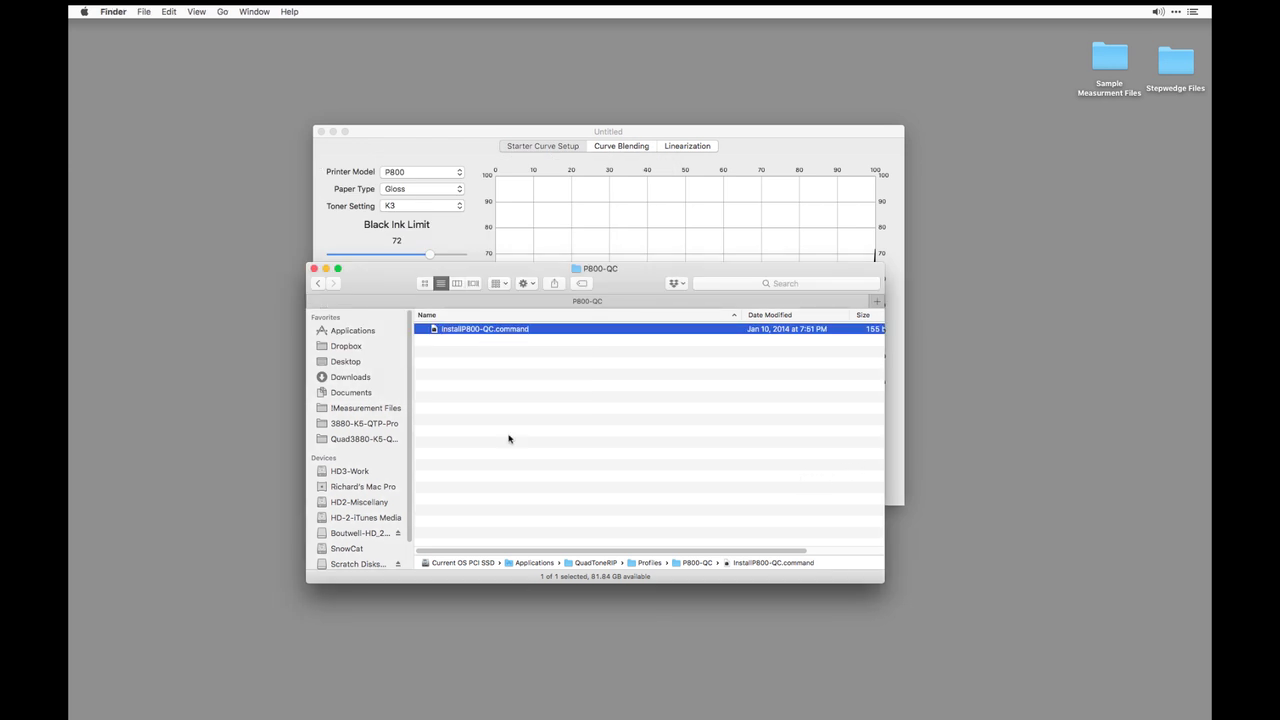
Close the P800-QC Finder window and return to QuadToneProfiler-QuickCurve
drag(377, 281, 334, 288)
click(329, 285)
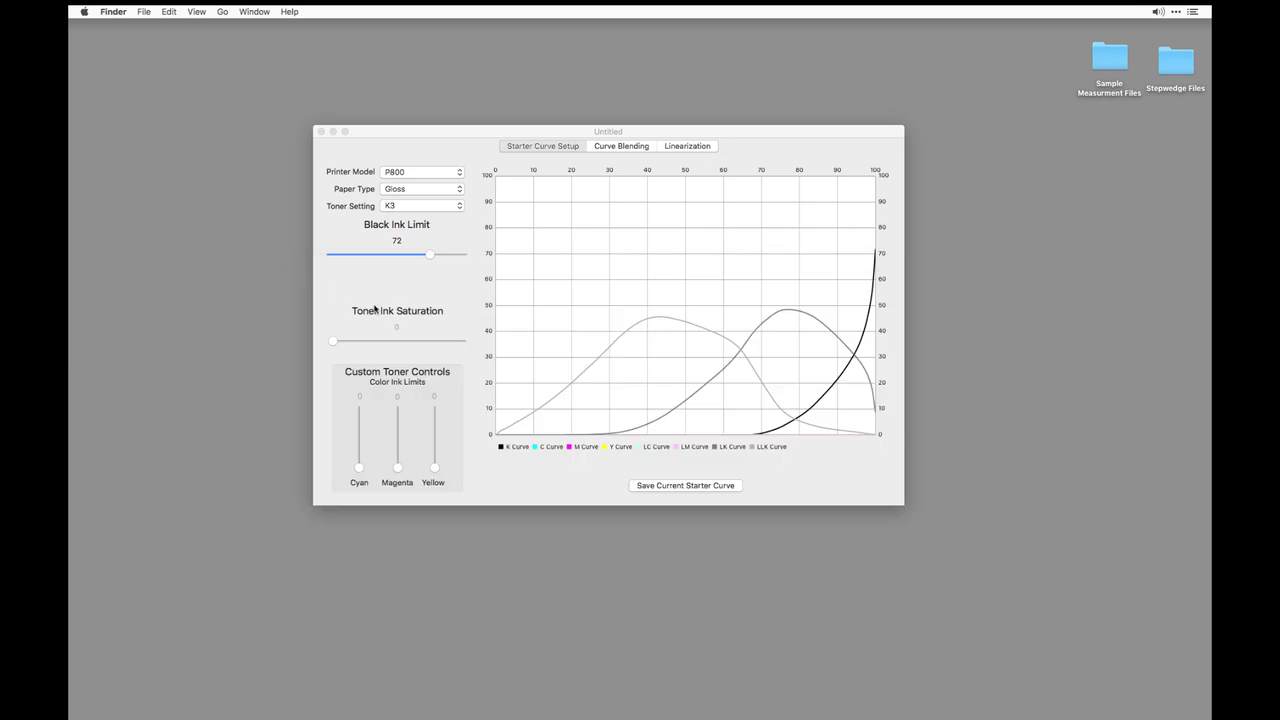
click(428, 292)
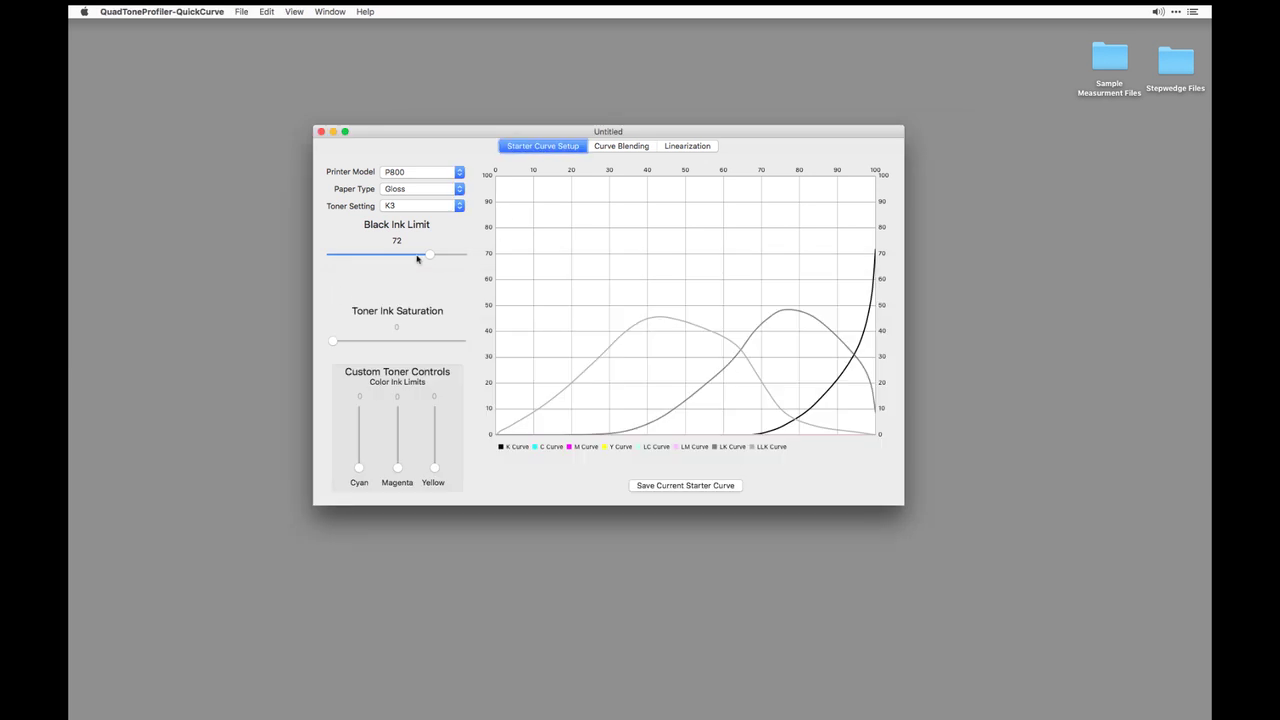
Save the current K3 starter curve in the P800-QC folder as Hahn-Baryta-FB-K3-72.quad
click(678, 486)
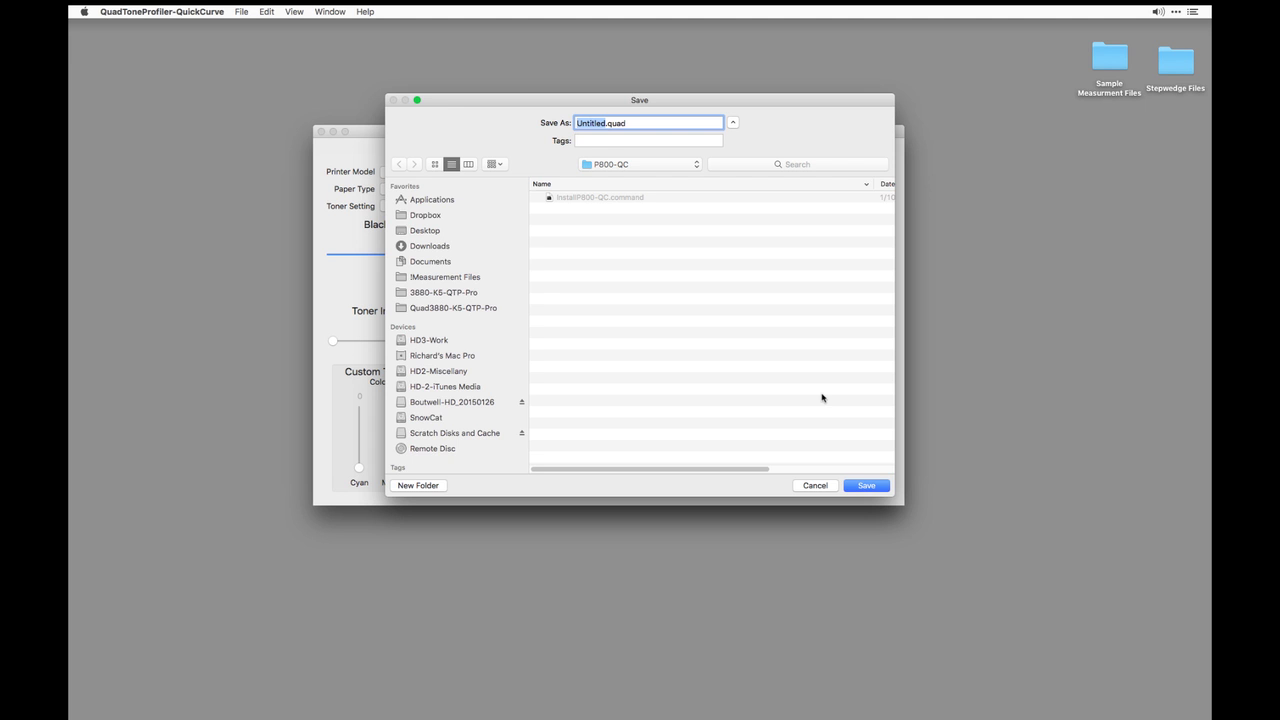
text(Hahnemühle)
key(BackSpace)
key(BackSpace)
key(BackSpace)
key(BackSpace)
key(BackSpace)
key(BackSpace)
key(BackSpace)
key(BackSpace)
key(BackSpace)
key(BackSpace)
text(Hahn-Barty)
key(BackSpace)
key(BackSpace)
key(BackSpace)
text(ryta-FB-K372-)
click(866, 486)
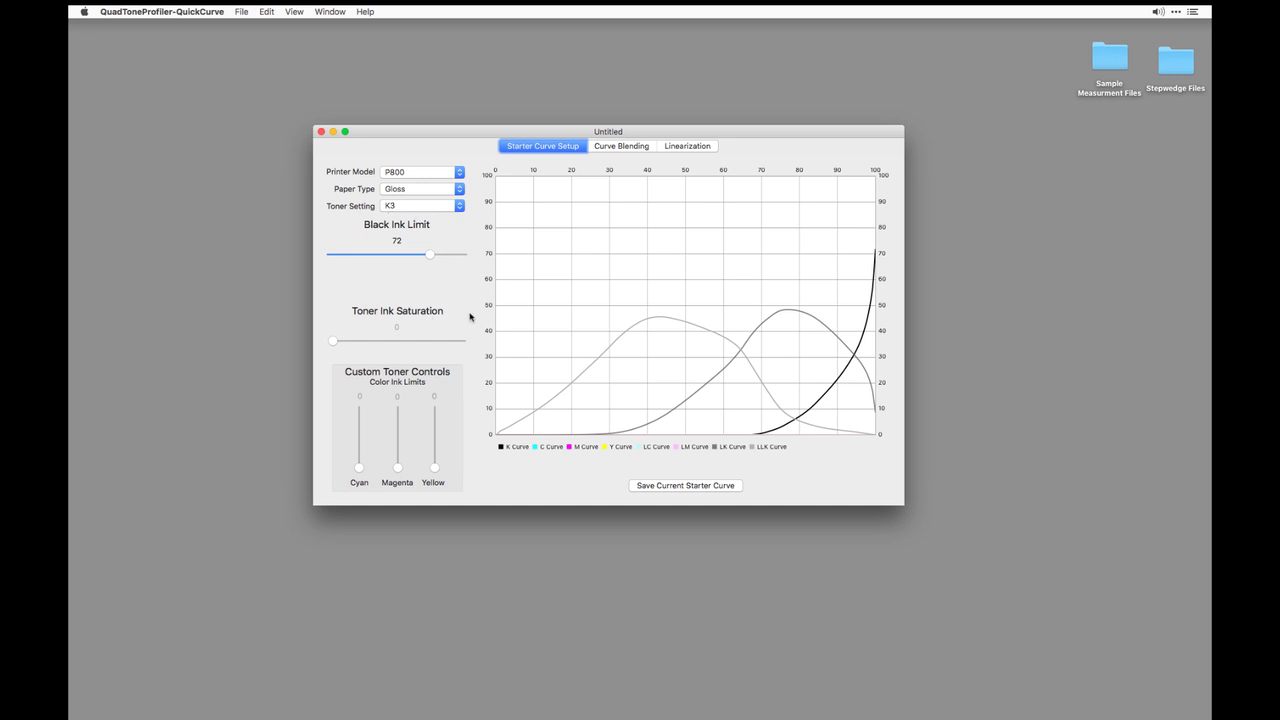
Change the toner setting to Neutral and reduce the toner ink saturation to about 19.90
click(421, 209)
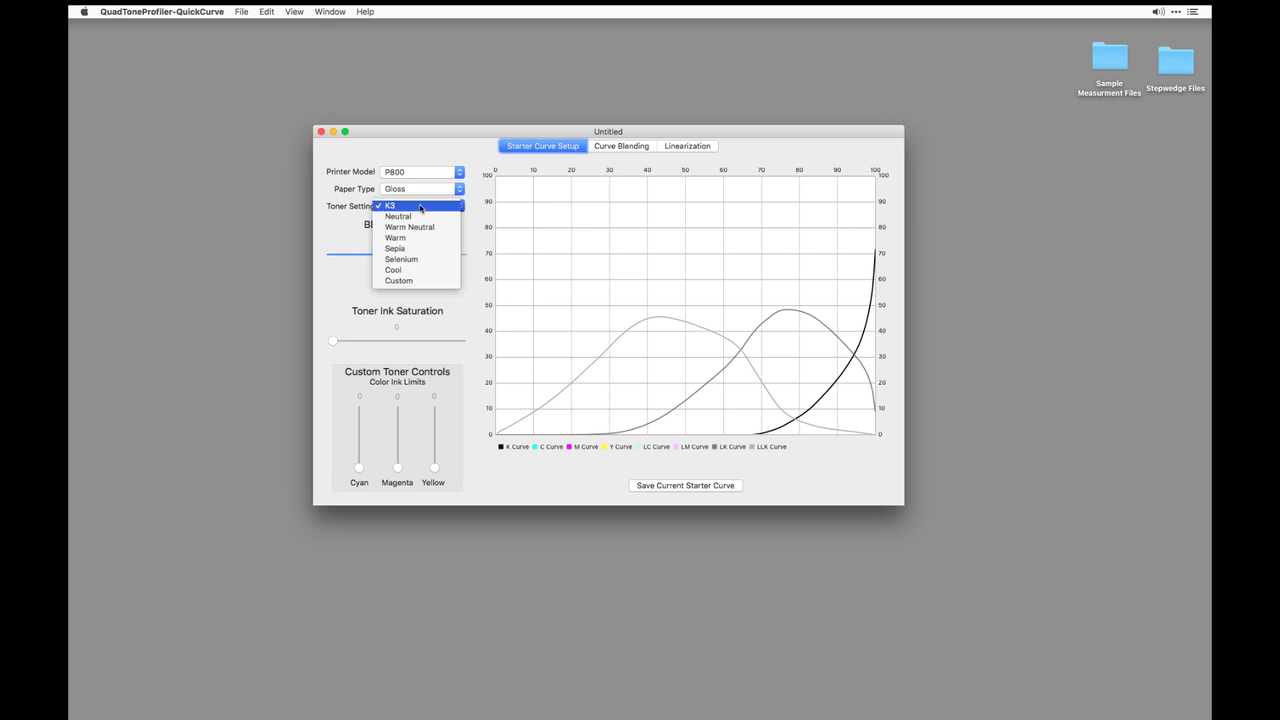
click(421, 207)
click(420, 208)
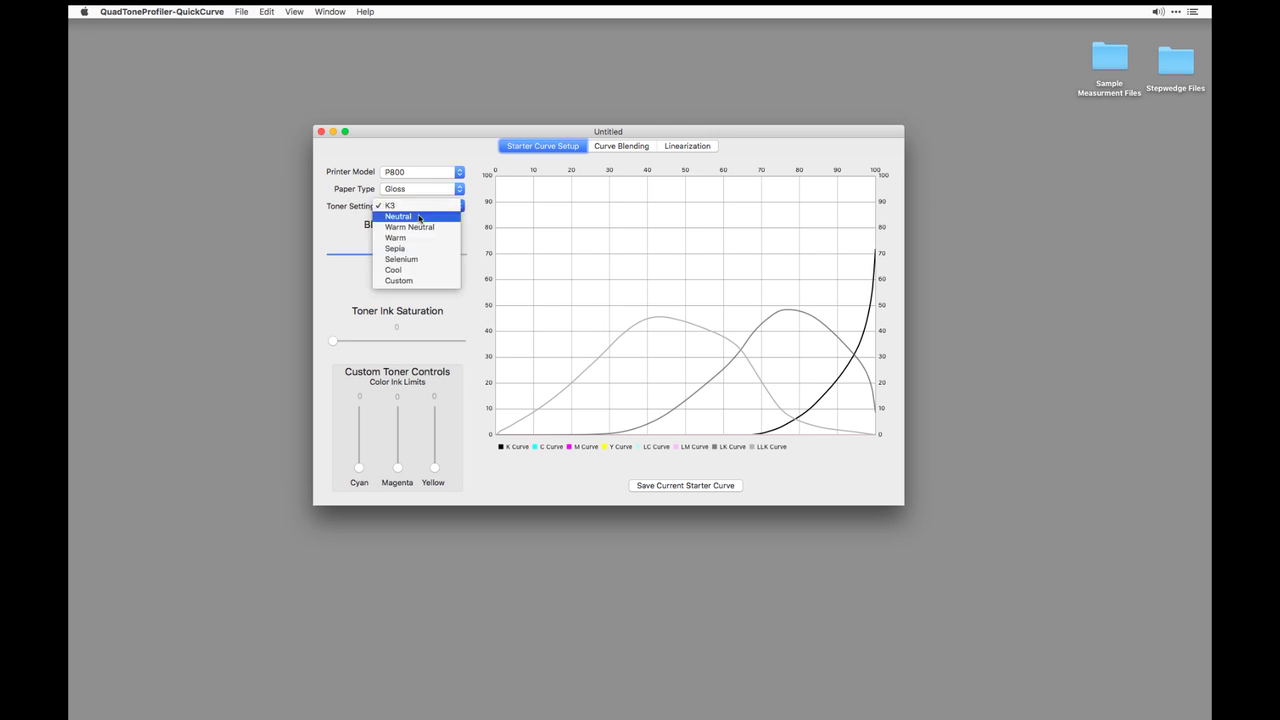
click(418, 216)
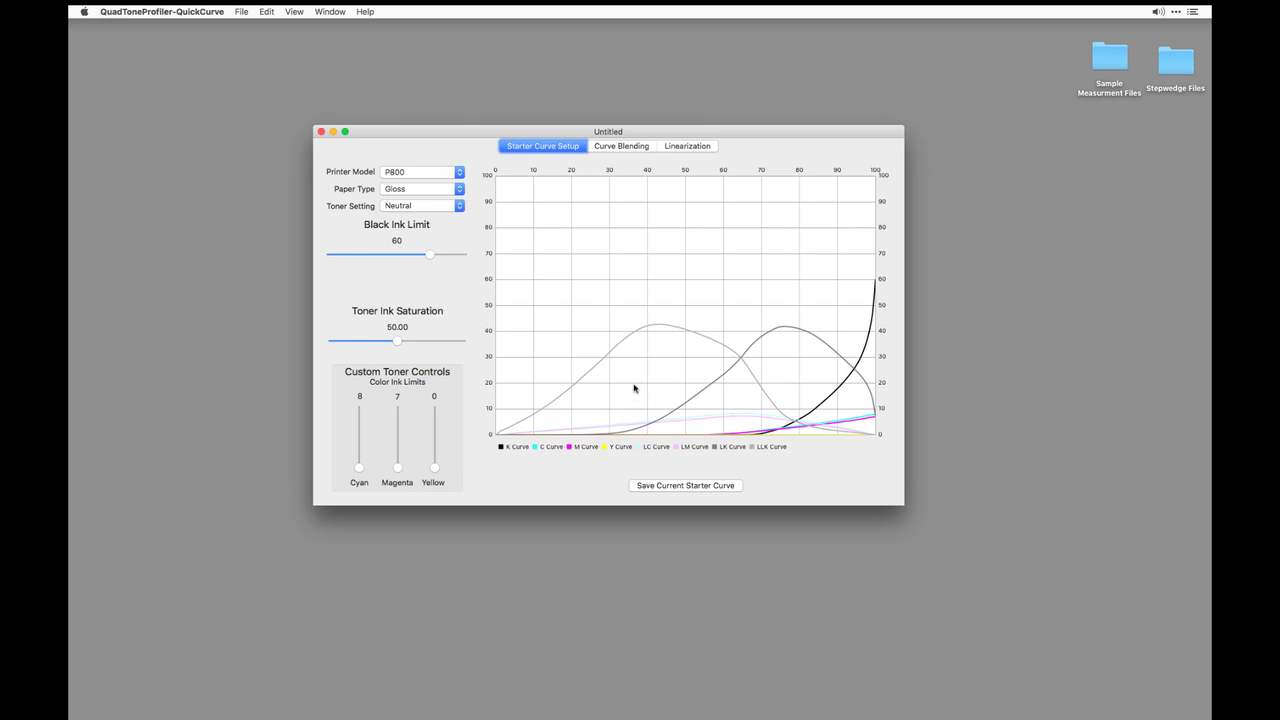
mouse_move(397, 341)
mouse_down()
mouse_move(357, 341)
mouse_move(433, 341)
mouse_move(359, 341)
mouse_up()
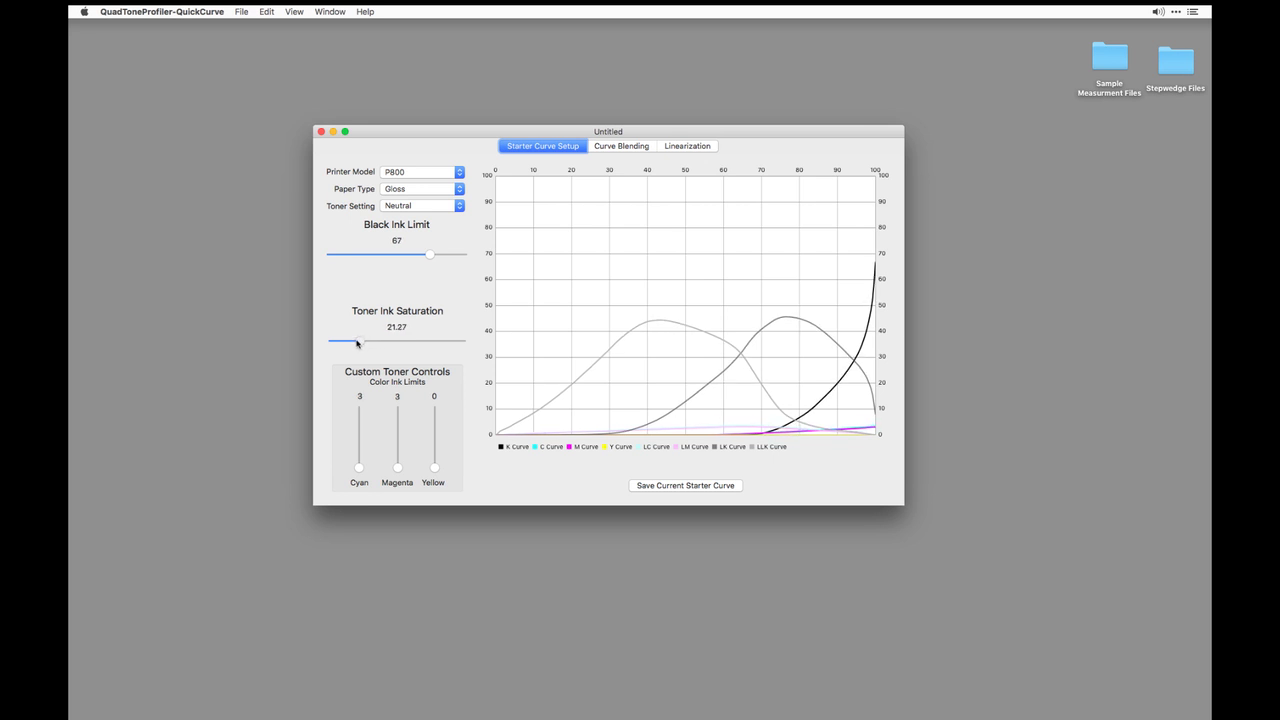
drag(357, 343, 359, 342)
drag(360, 342, 364, 344)
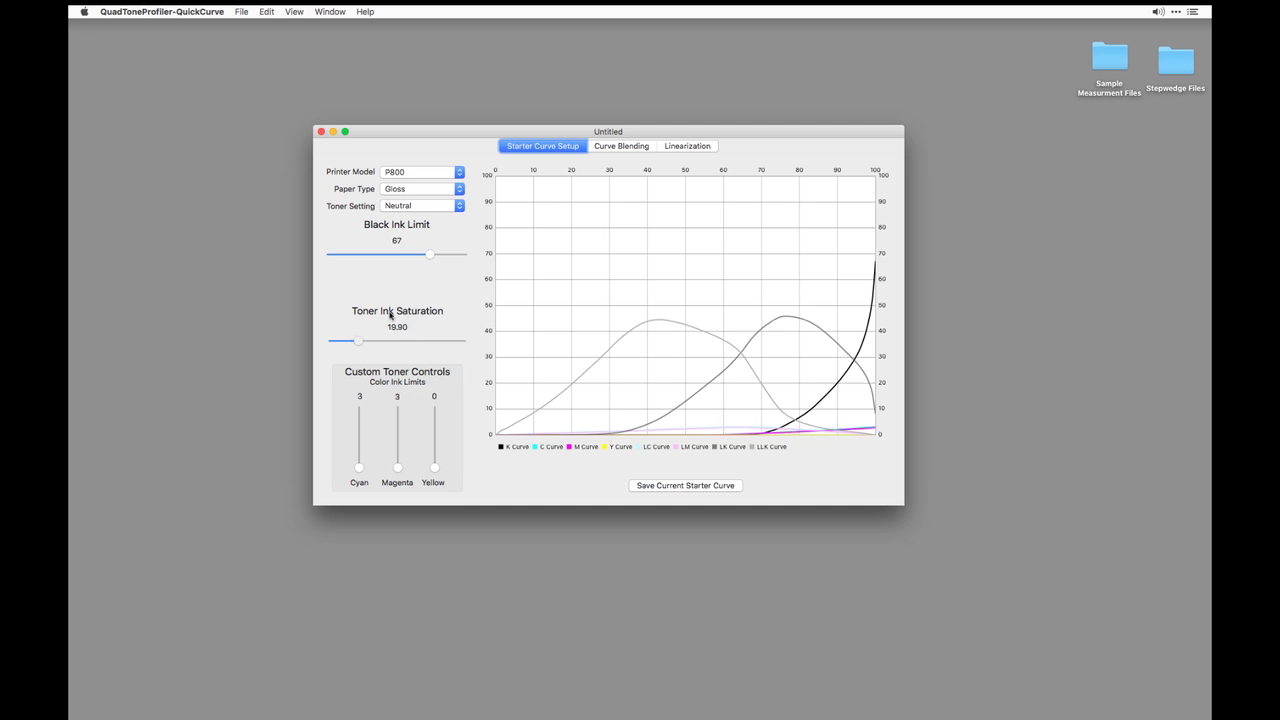
Save the Neutral starter curve in the P800-QC folder as Hahn-Baryta-FB-Nt.quad, basing the name on the existing K3 file
click(686, 486)
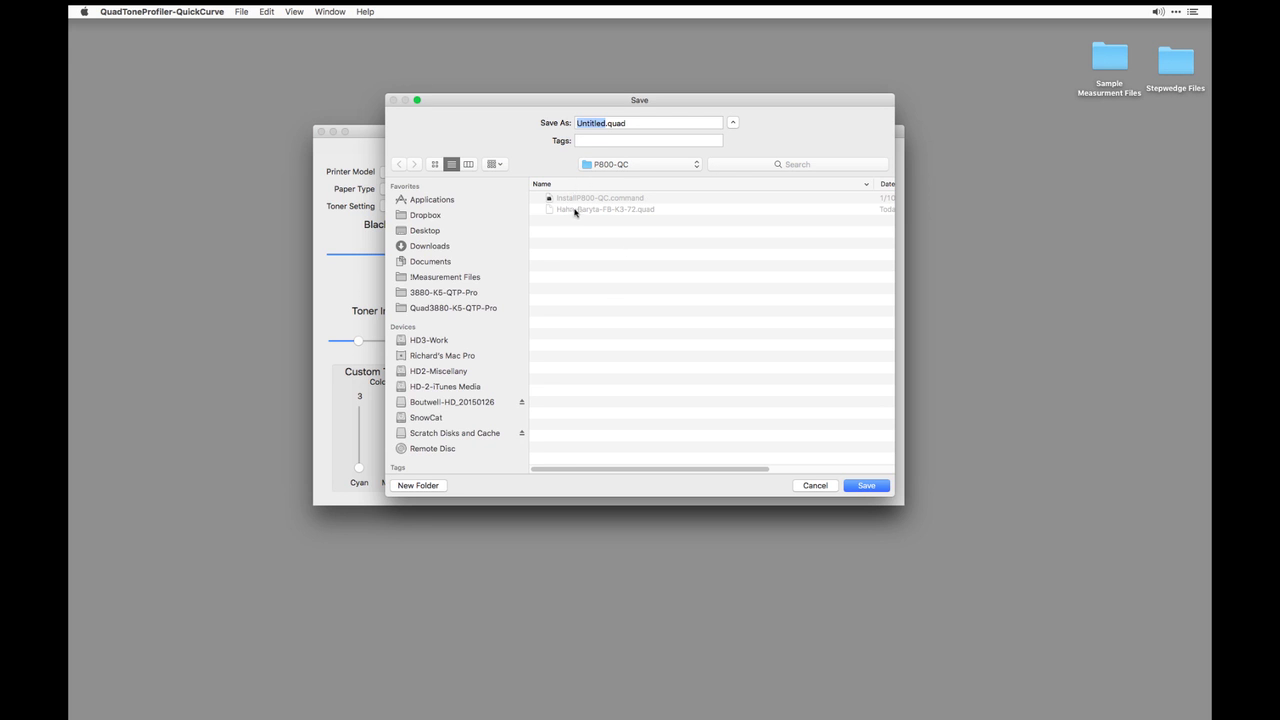
click(604, 210)
click(641, 126)
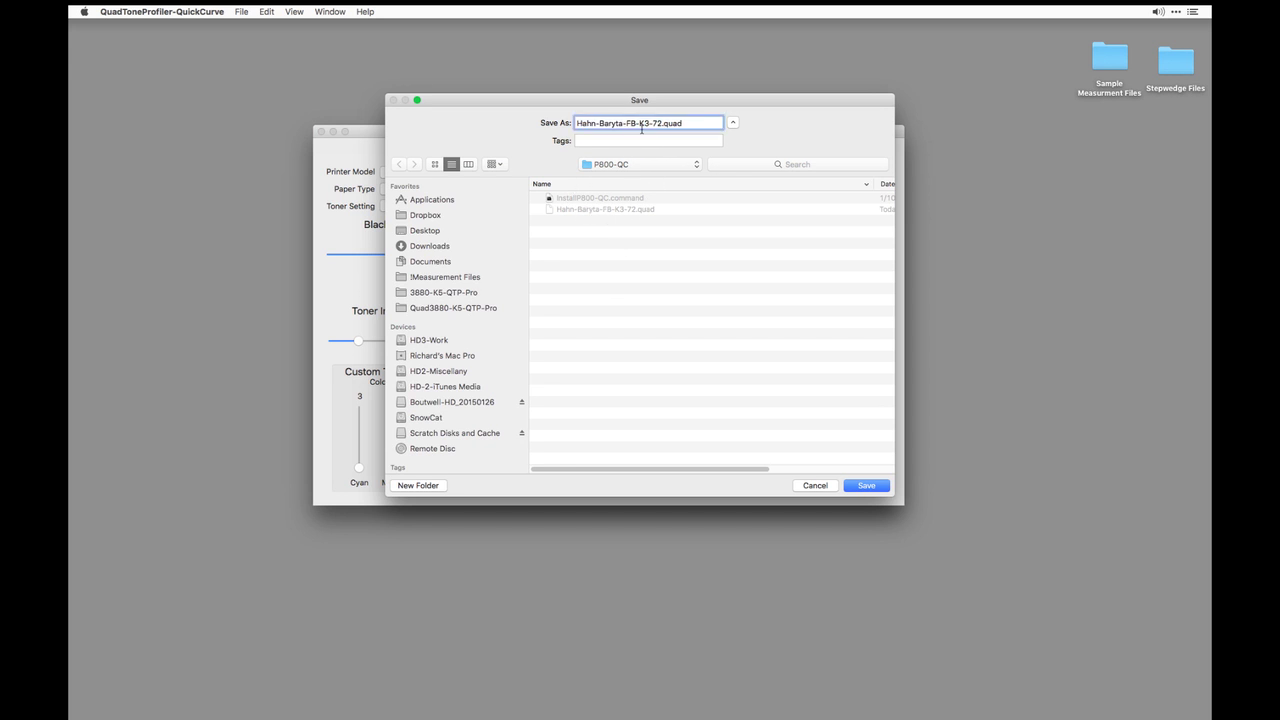
drag(661, 124, 638, 124)
key(Right)
key(Left)
key(Return)
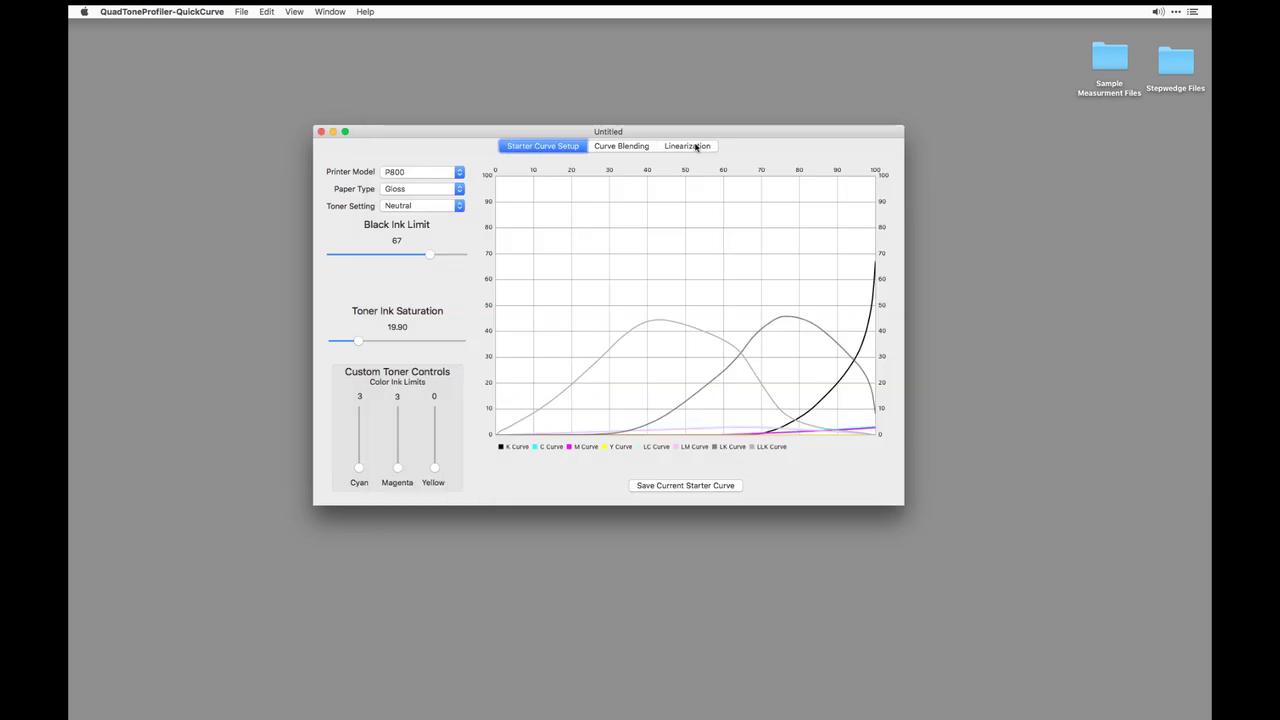
Change the toner setting to Selenium and reduce the toner ink saturation to about 25.13
click(421, 206)
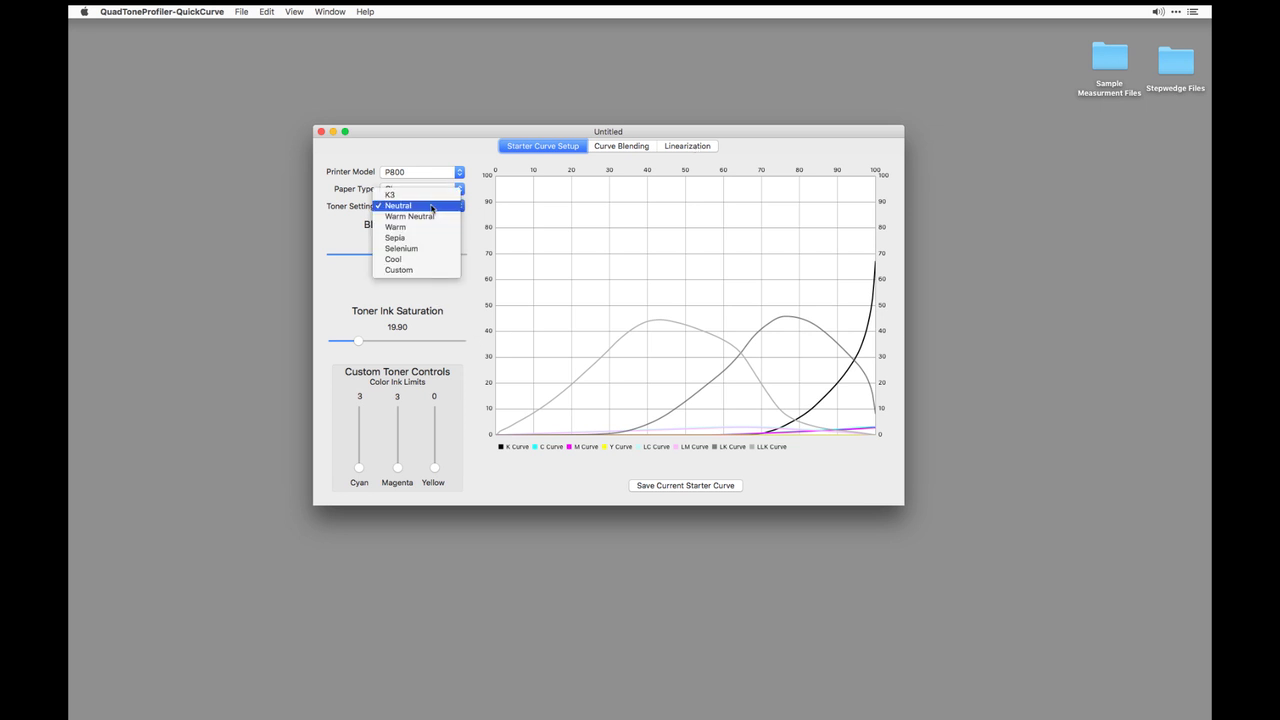
click(410, 248)
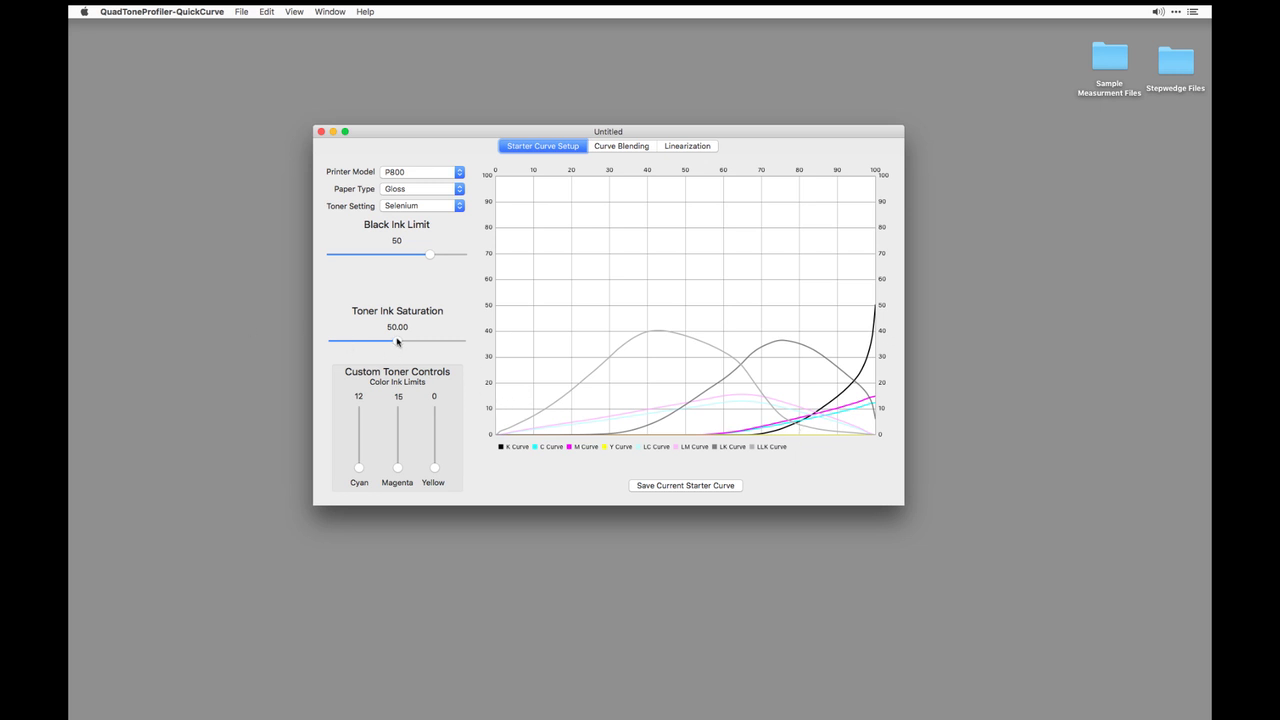
drag(397, 341, 365, 341)
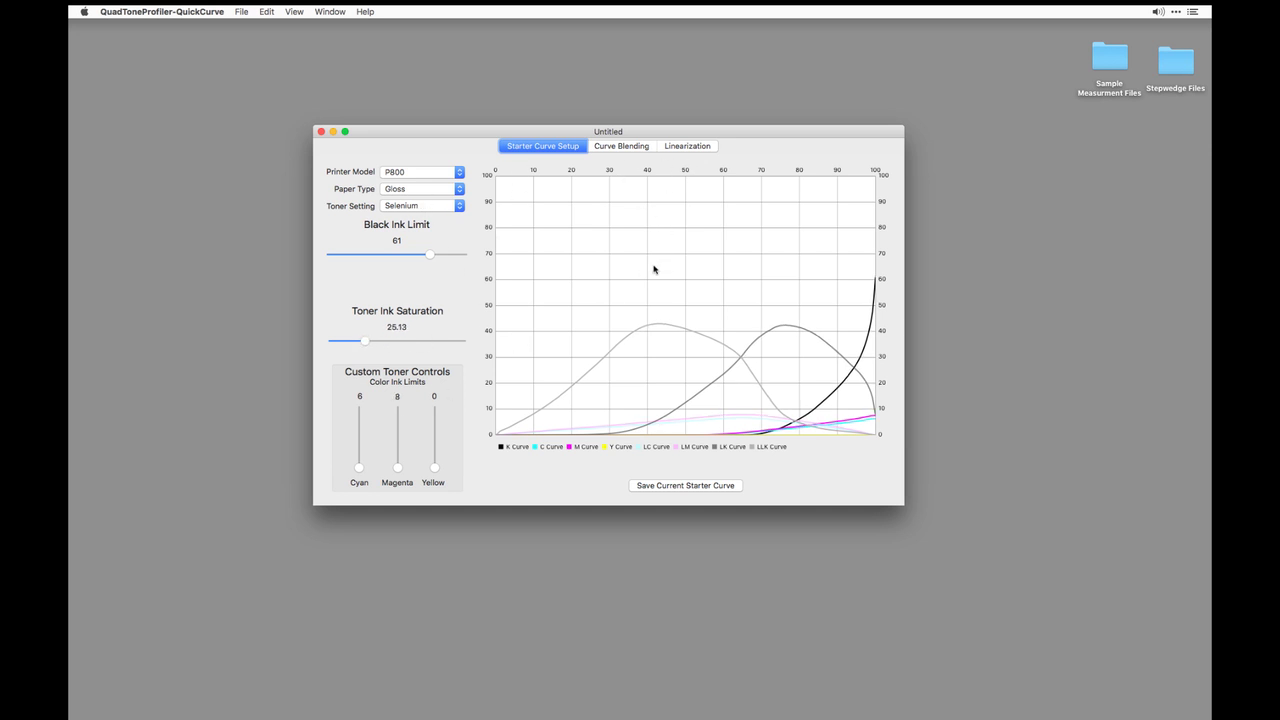
Save the Selenium starter curve in the P800-QC folder as Hahn-Baryta-FB-Se.quad, basing the name on the existing Neutral file
click(665, 485)
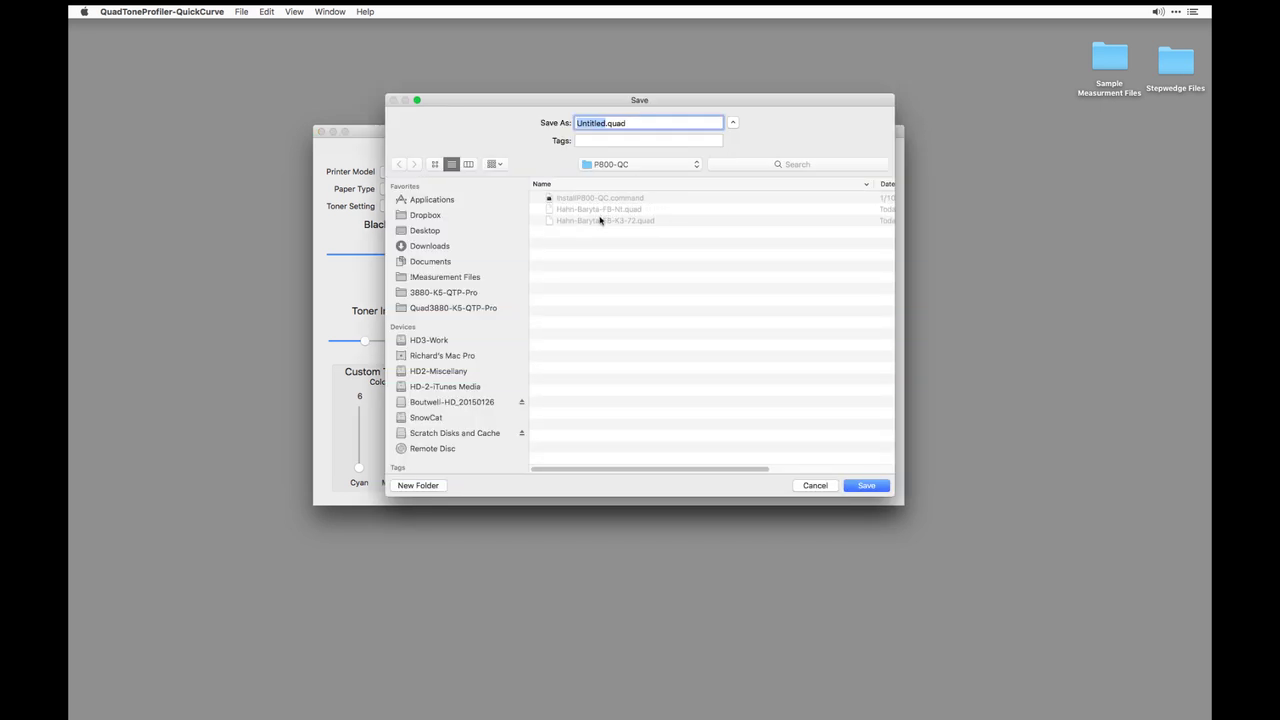
click(610, 210)
click(643, 124)
text(Se)
triple_click(673, 125)
key(Return)
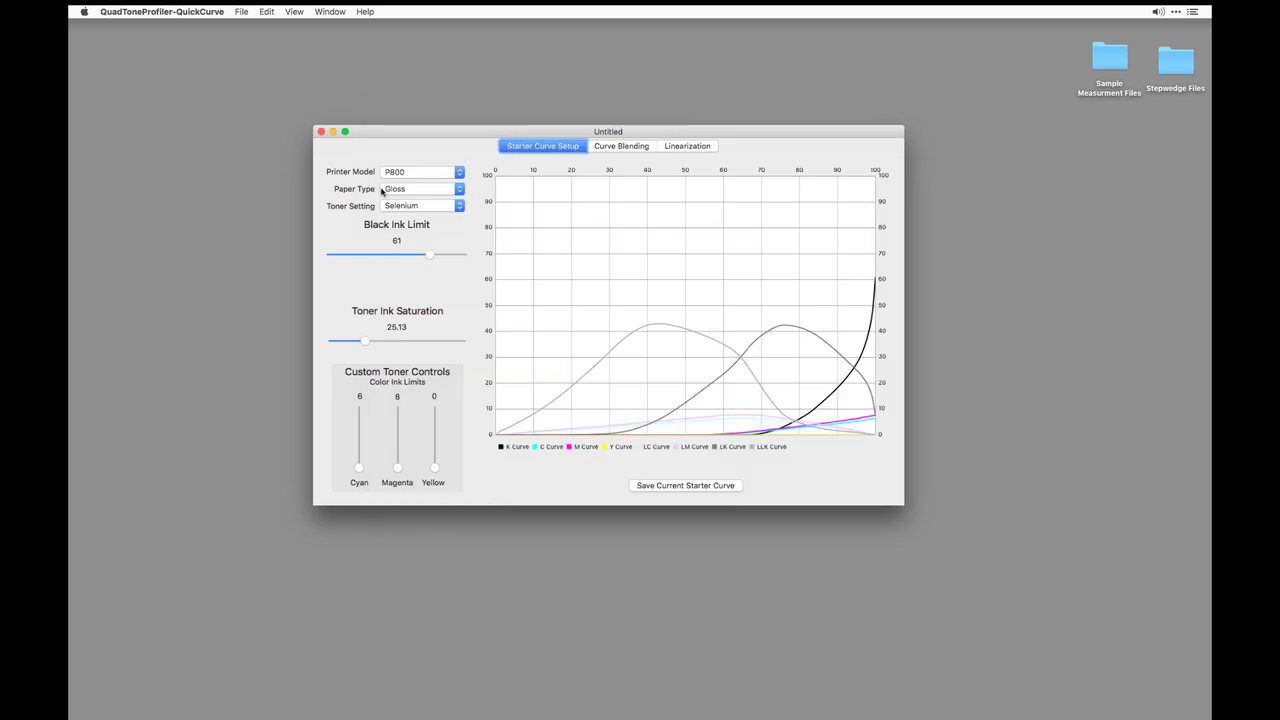
Change the toner setting to Warm and save that starter curve in the P800-QC folder as Hahn-Baryta-FB-Wm.quad
click(408, 206)
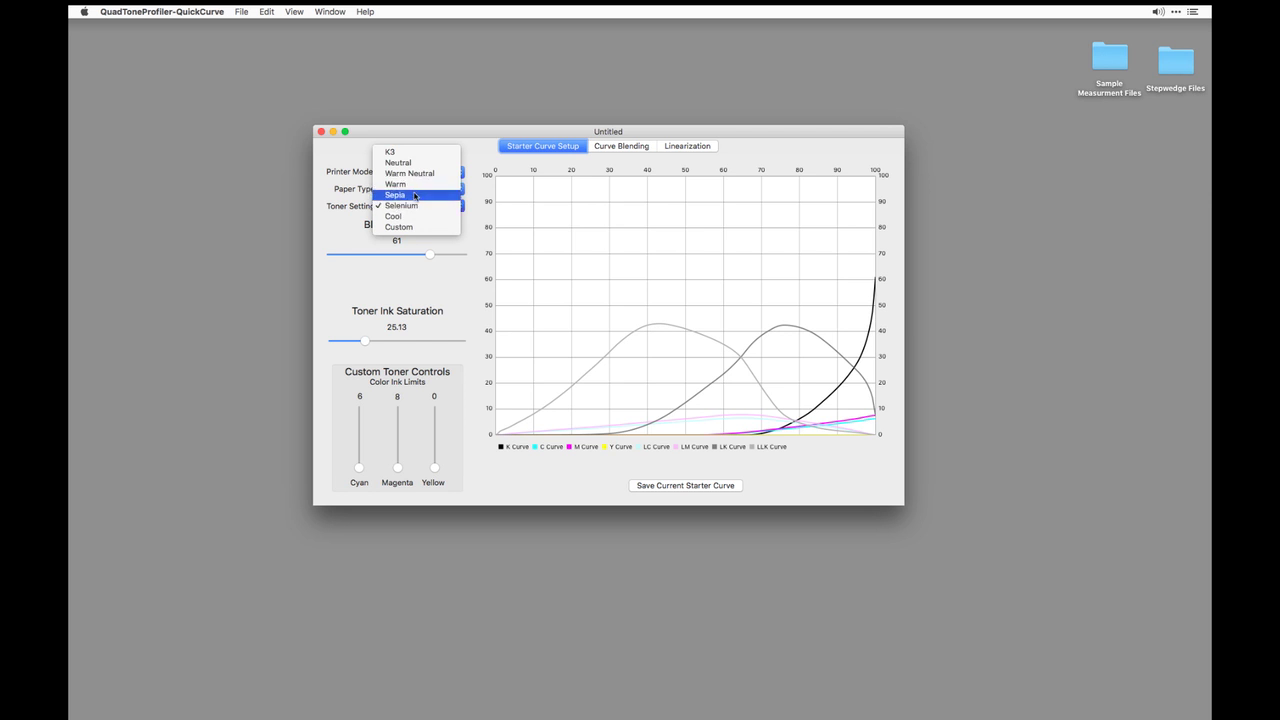
click(416, 186)
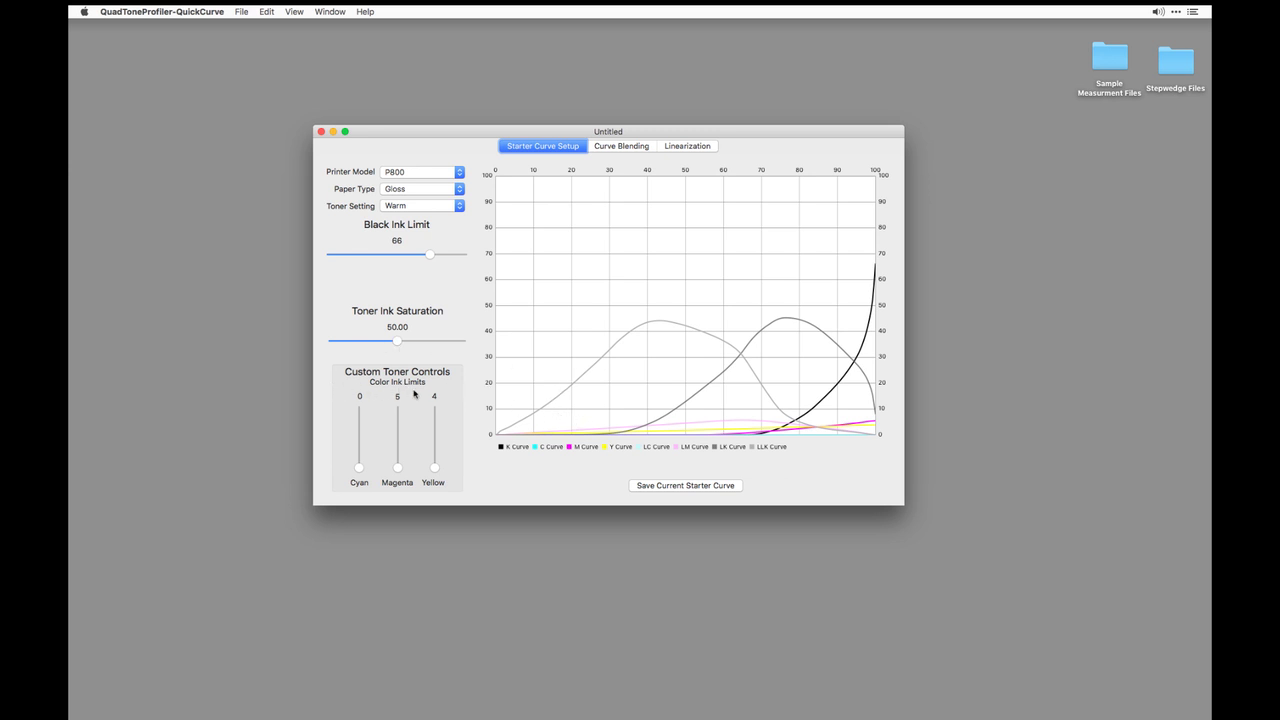
click(689, 486)
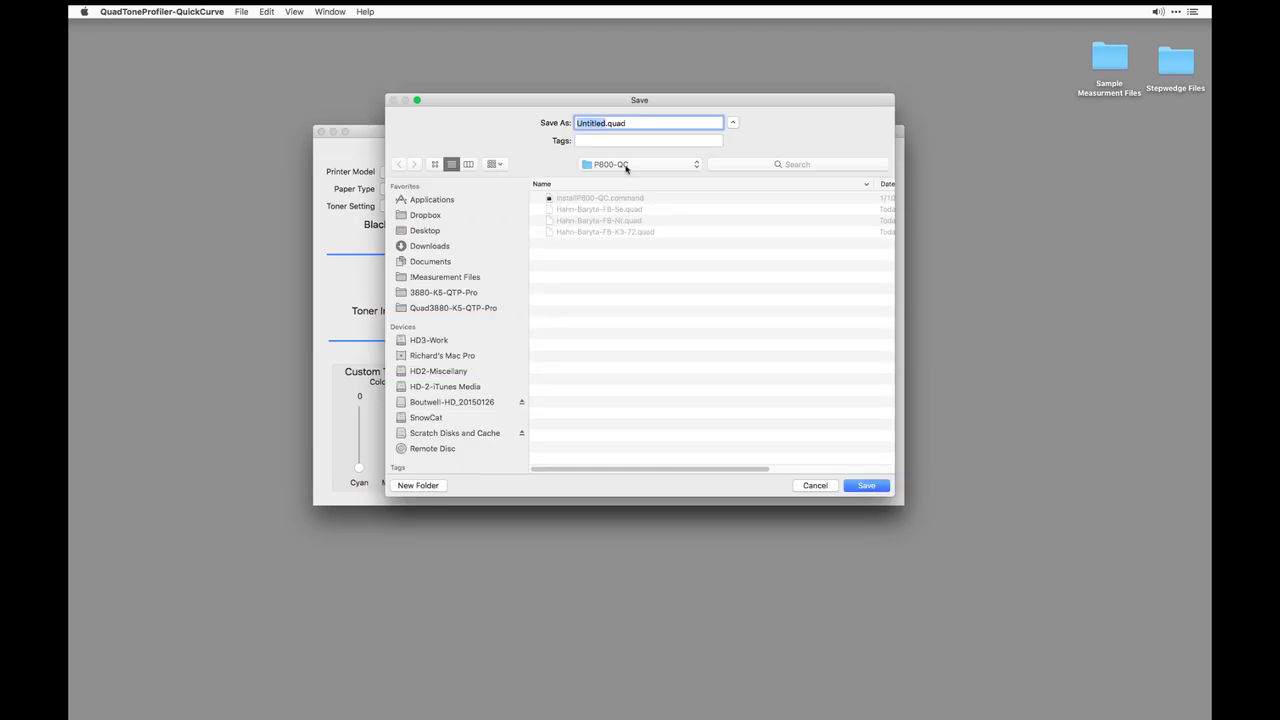
click(607, 214)
click(645, 126)
text(Wm)
key(Return)
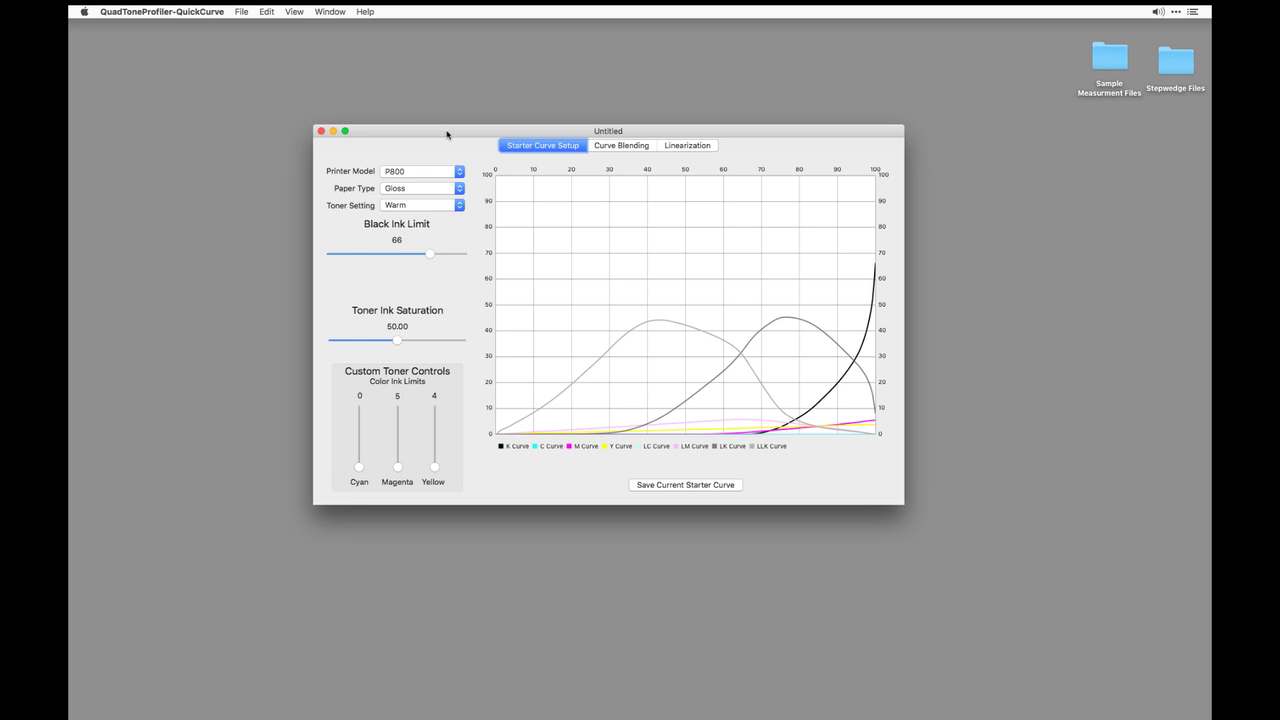
Open the Stepwedge Files folder from the desktop and switch to Print-Tool
double_click(1170, 68)
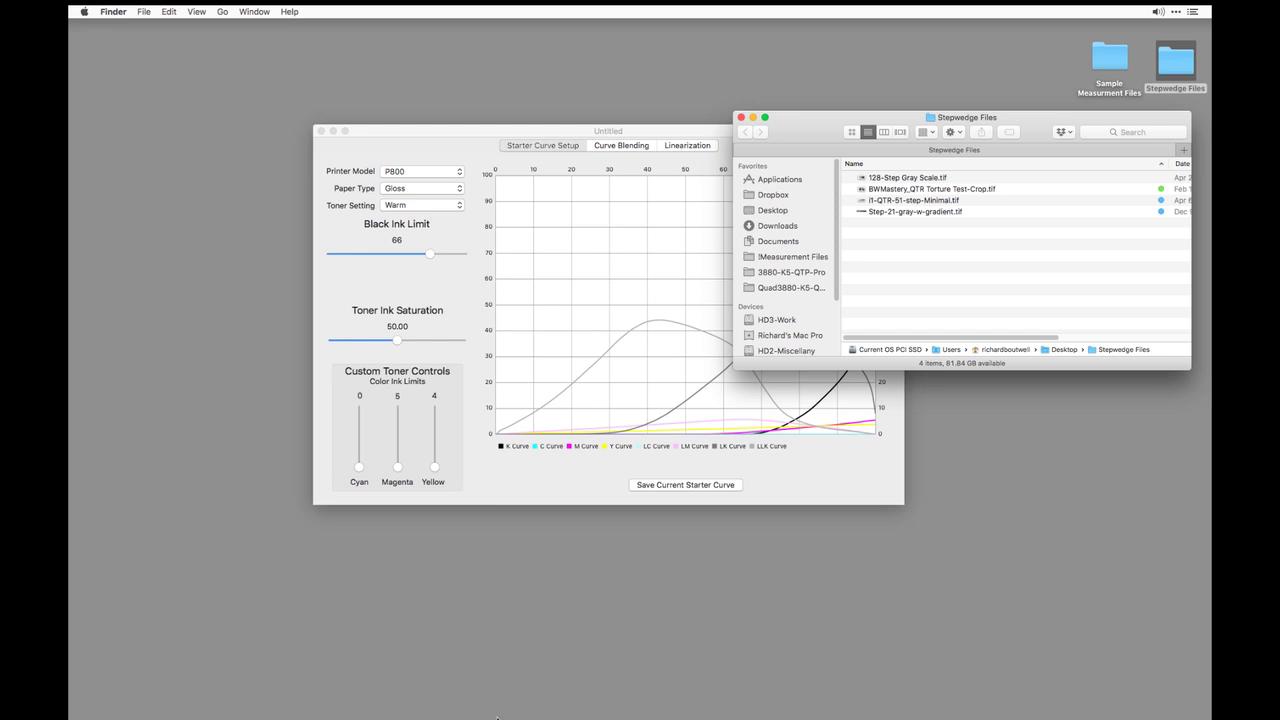
click(557, 700)
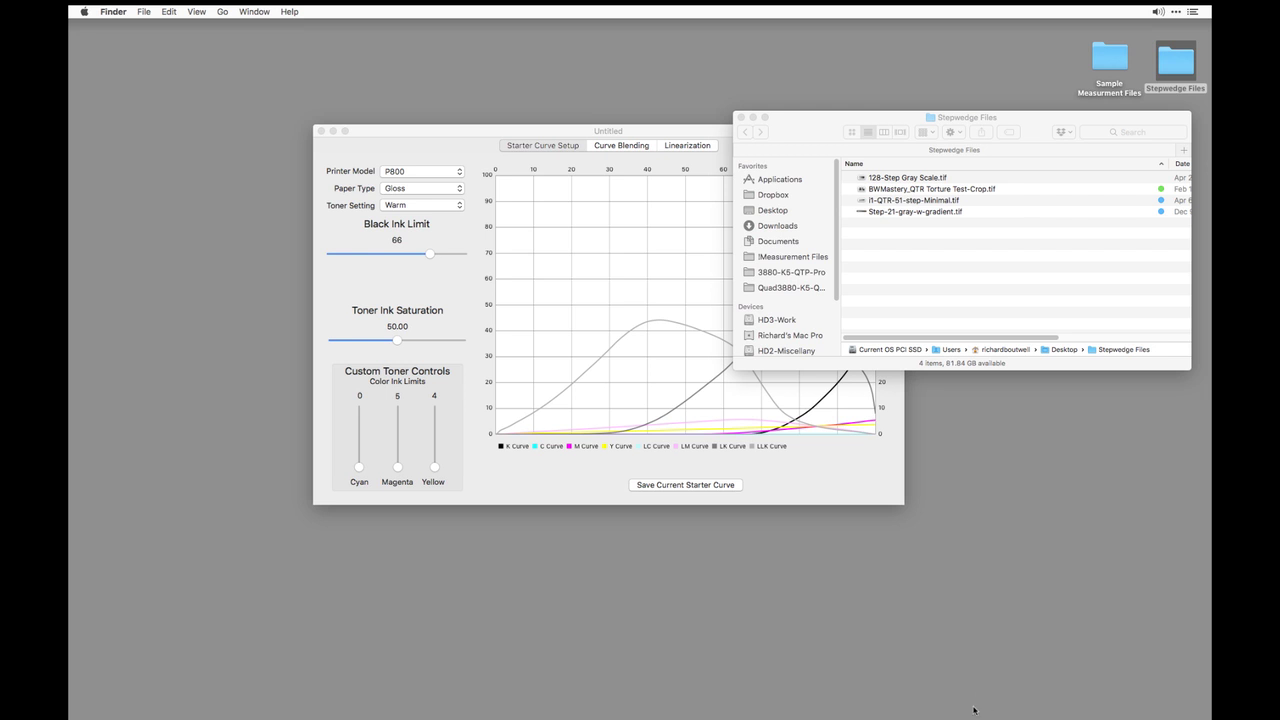
click(914, 702)
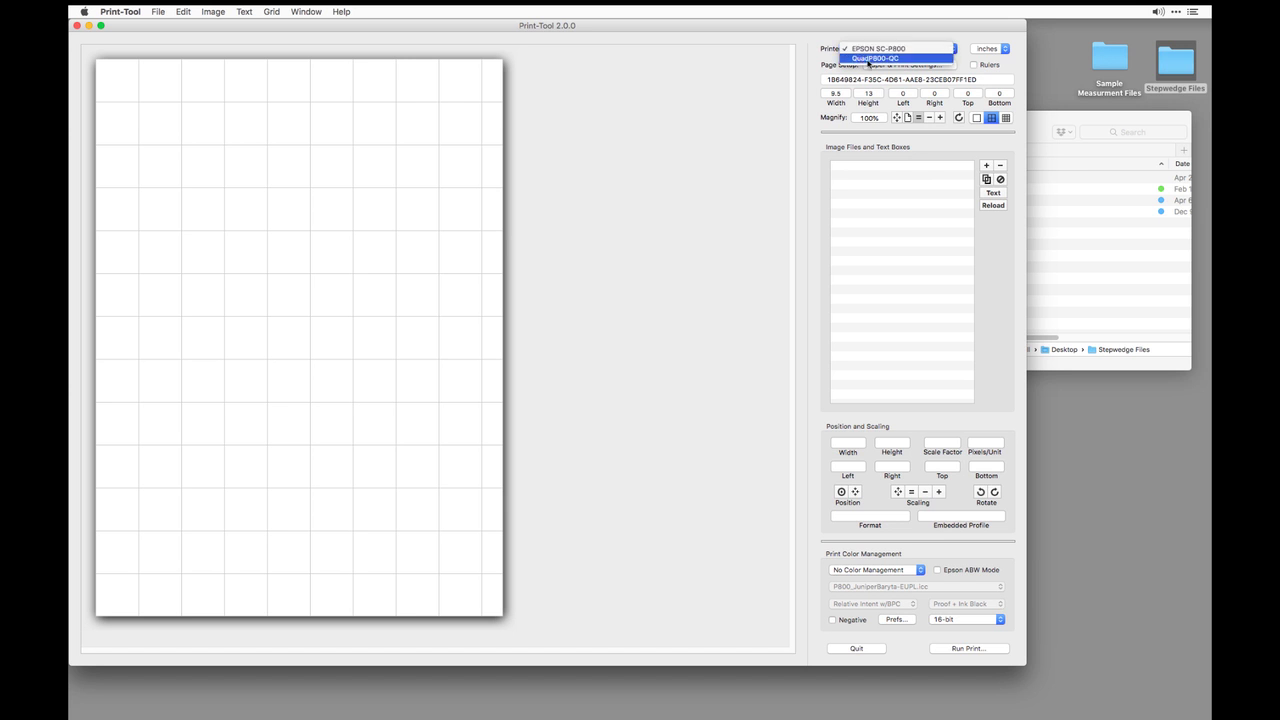
Select QuadP800-QC as the printer in Print-Tool
click(873, 49)
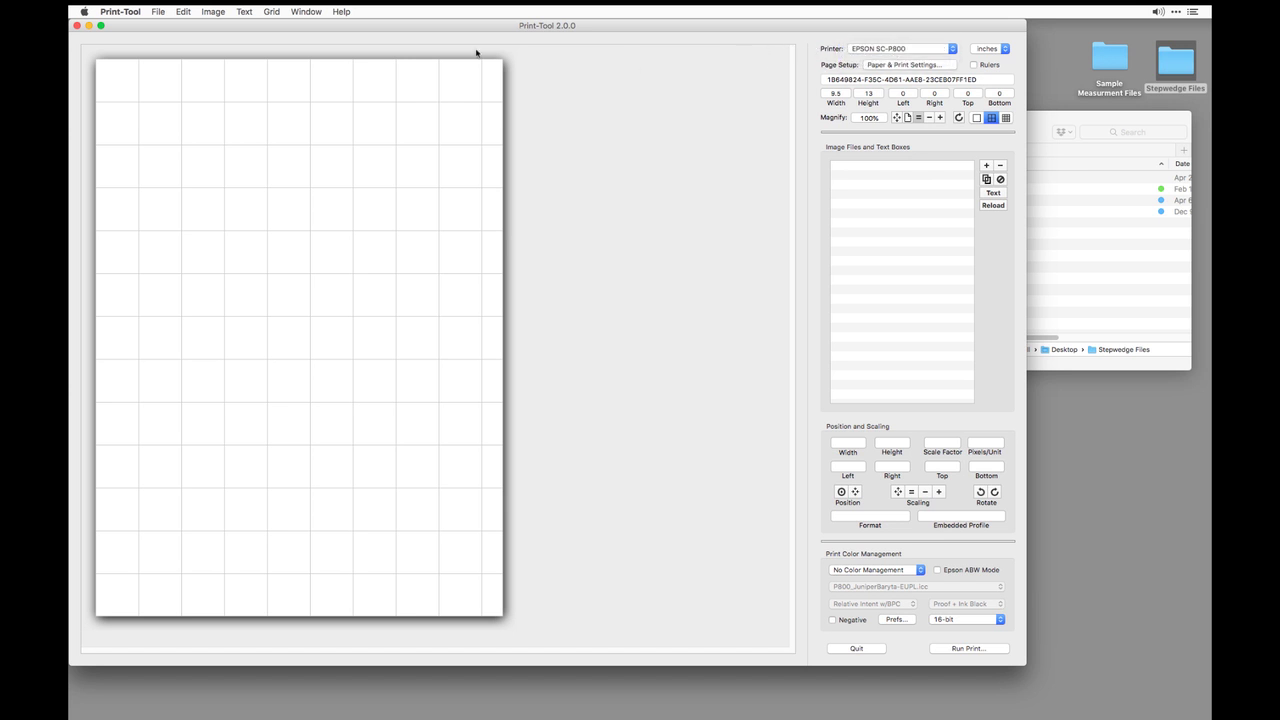
click(873, 49)
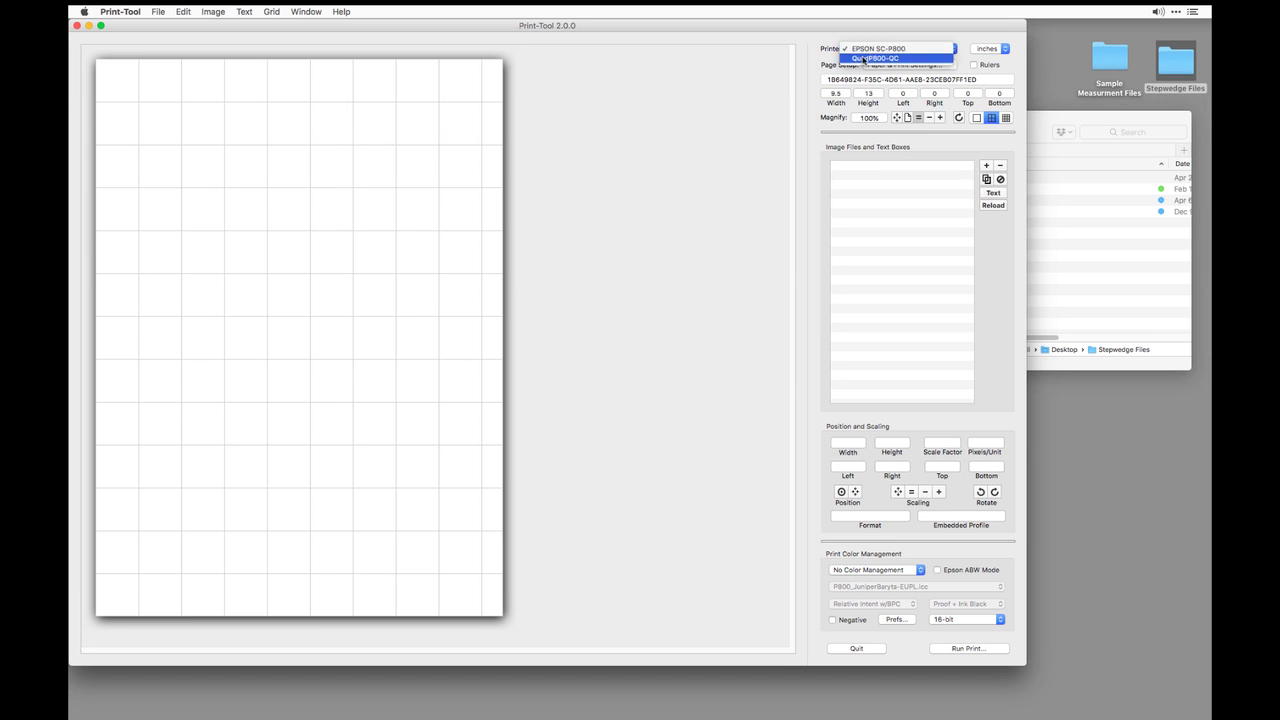
click(866, 59)
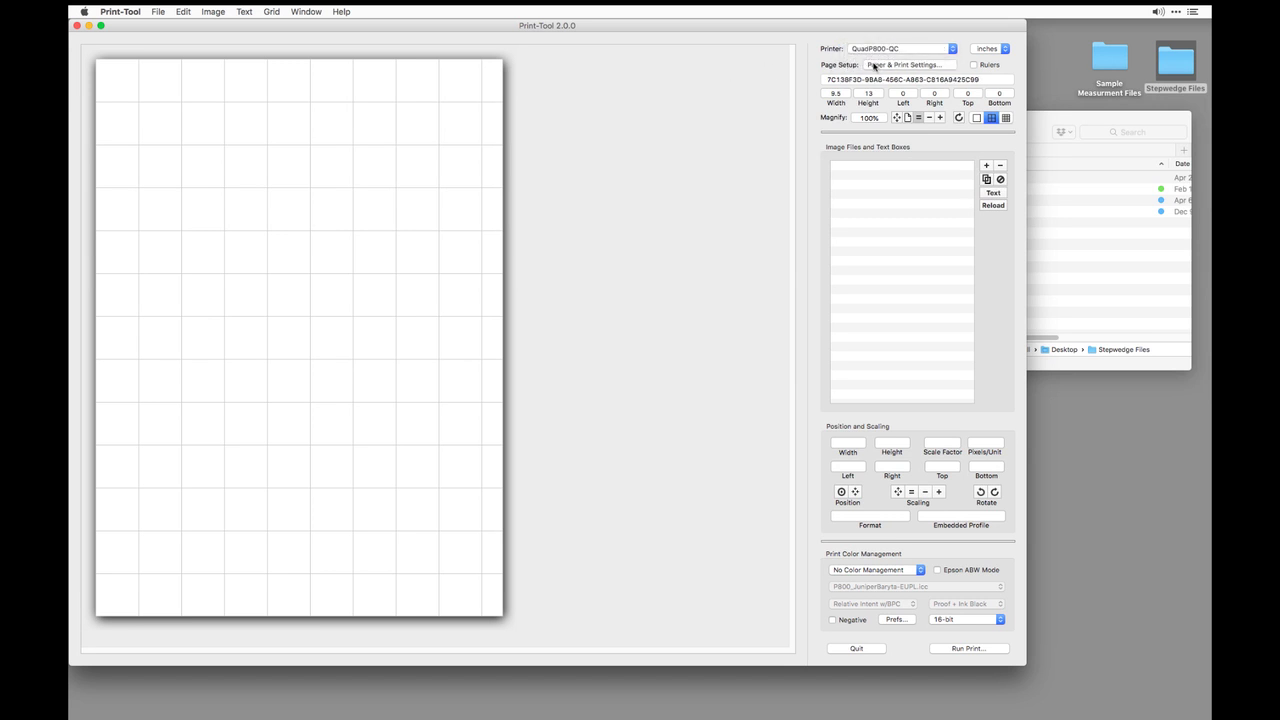
Return to the QuickCurve window, then switch to Finder and open a new file window over it
click(1055, 123)
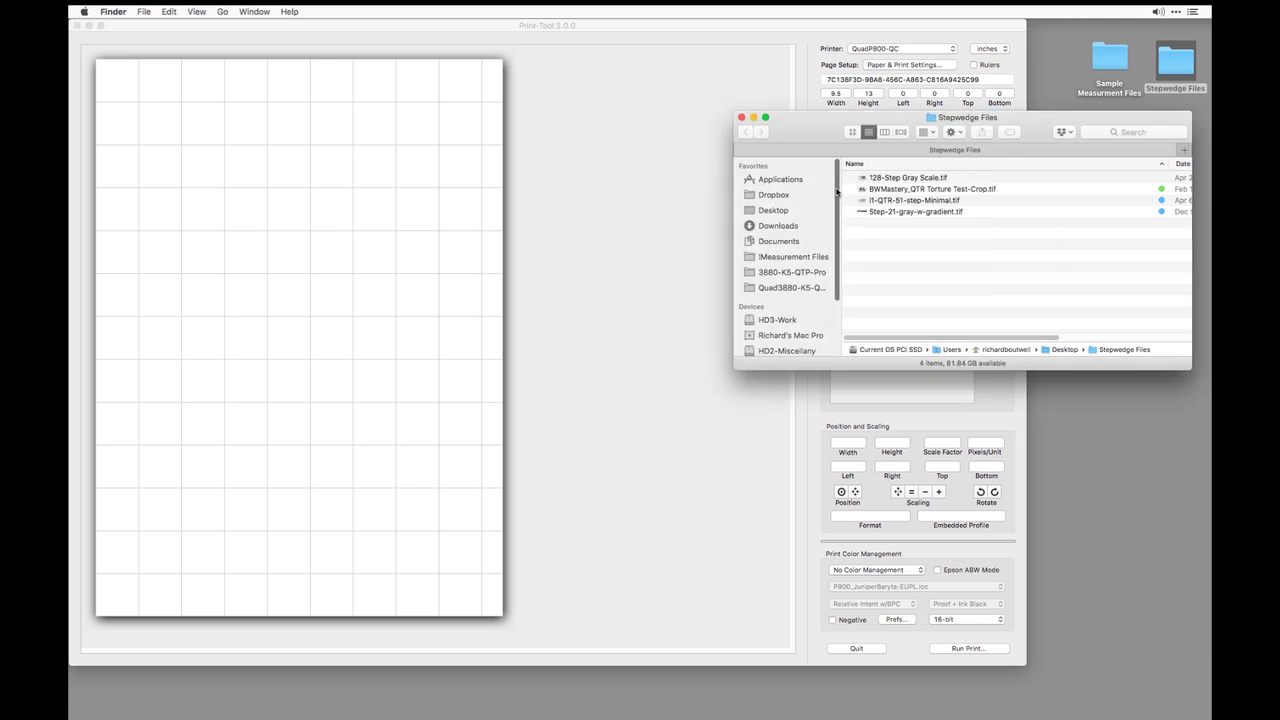
click(631, 128)
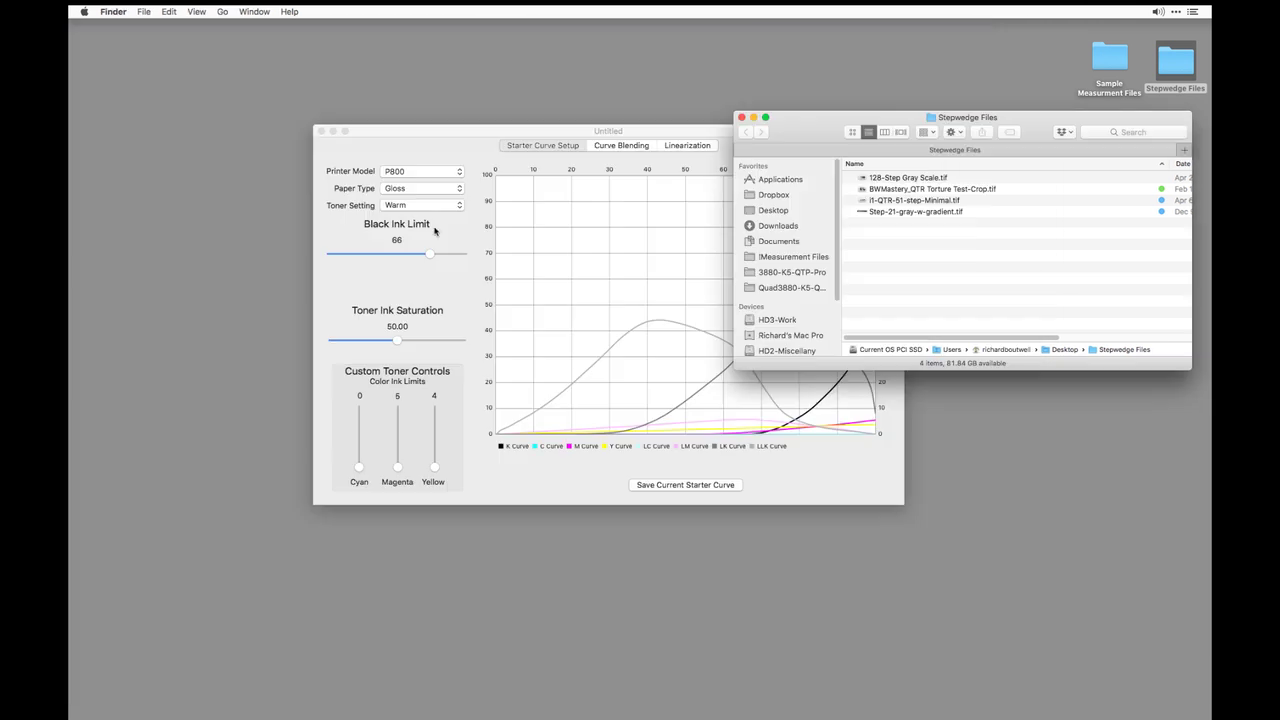
click(645, 130)
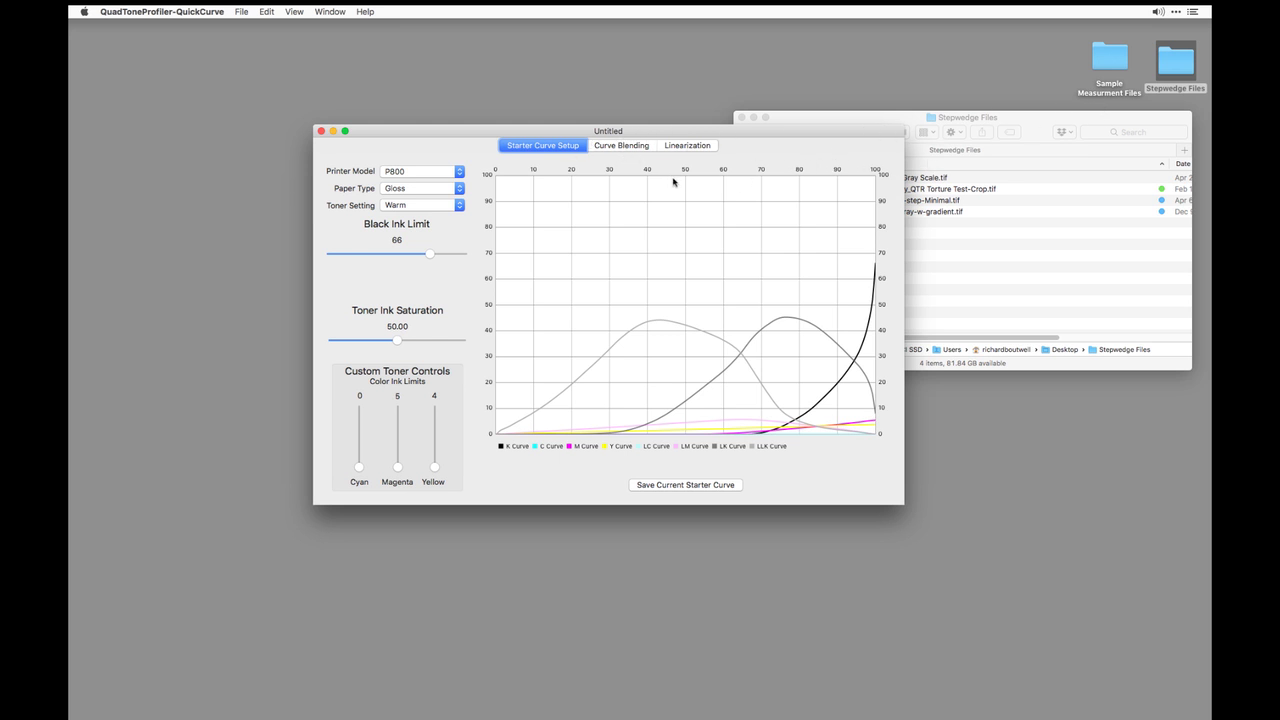
key(super+Tab)
key(super+n)
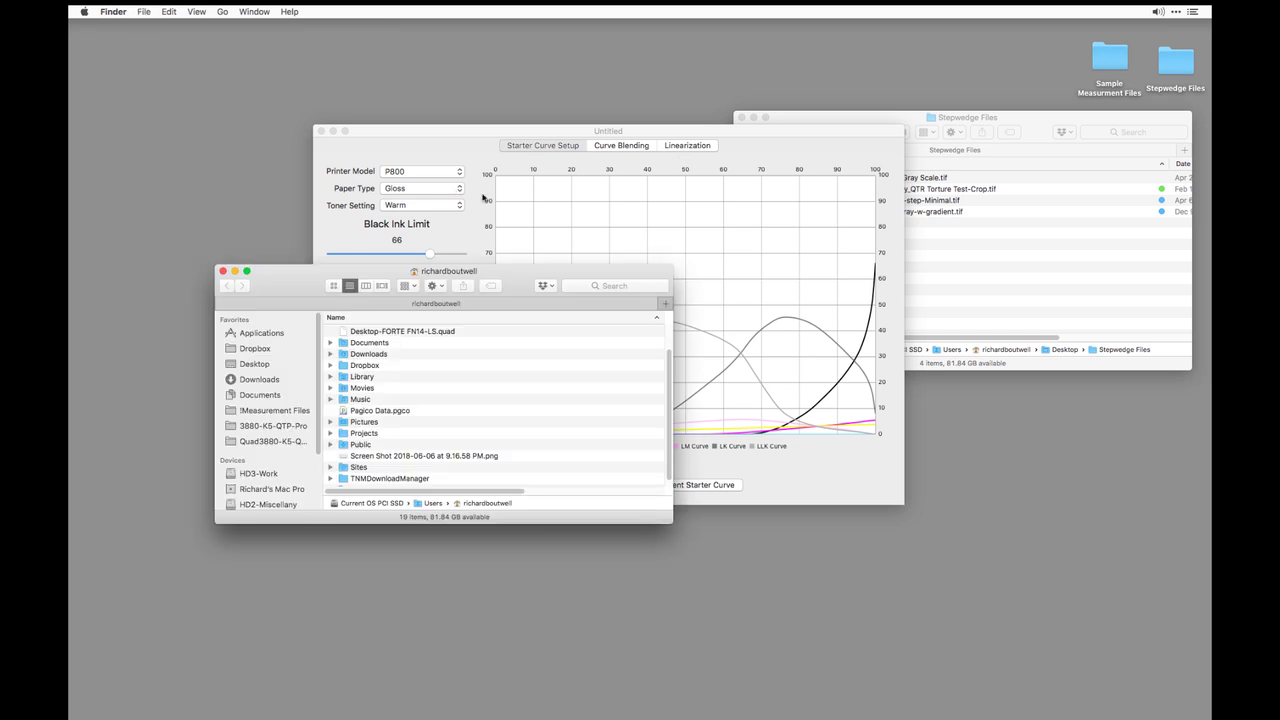
drag(264, 279, 384, 270)
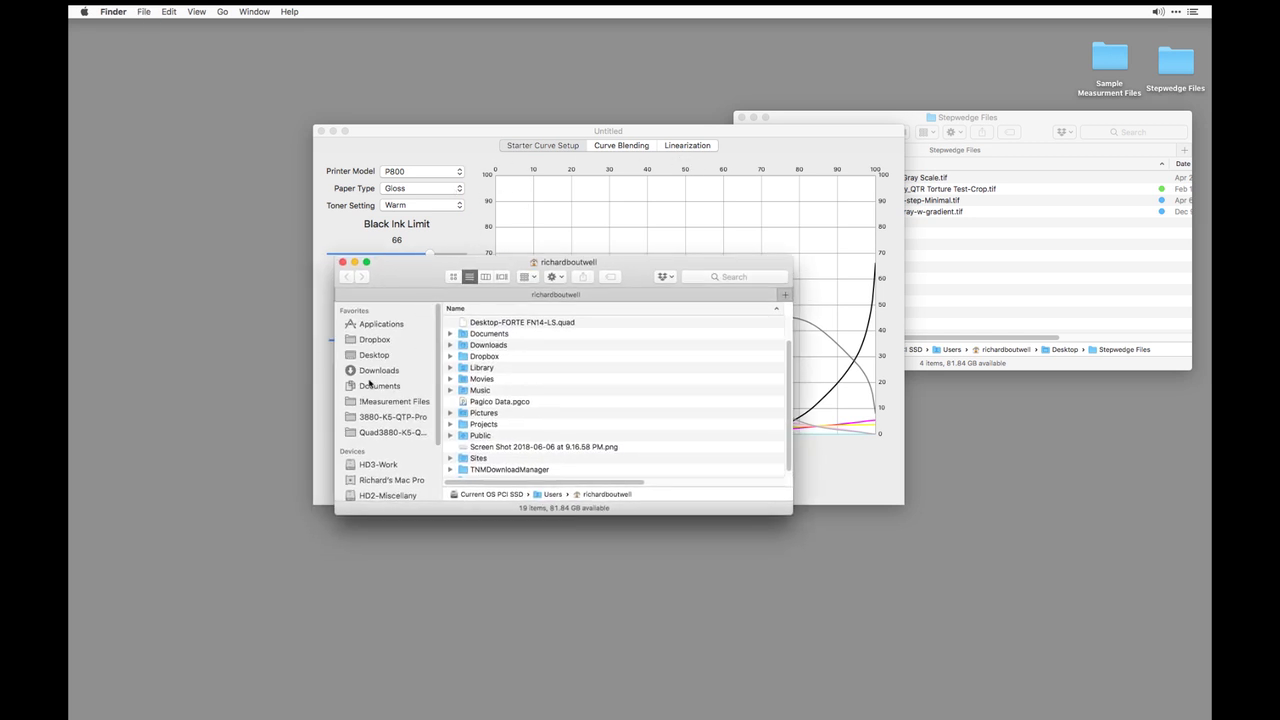
Open the Profiles folder inside Applications/QuadToneRIP
super+click(567, 266)
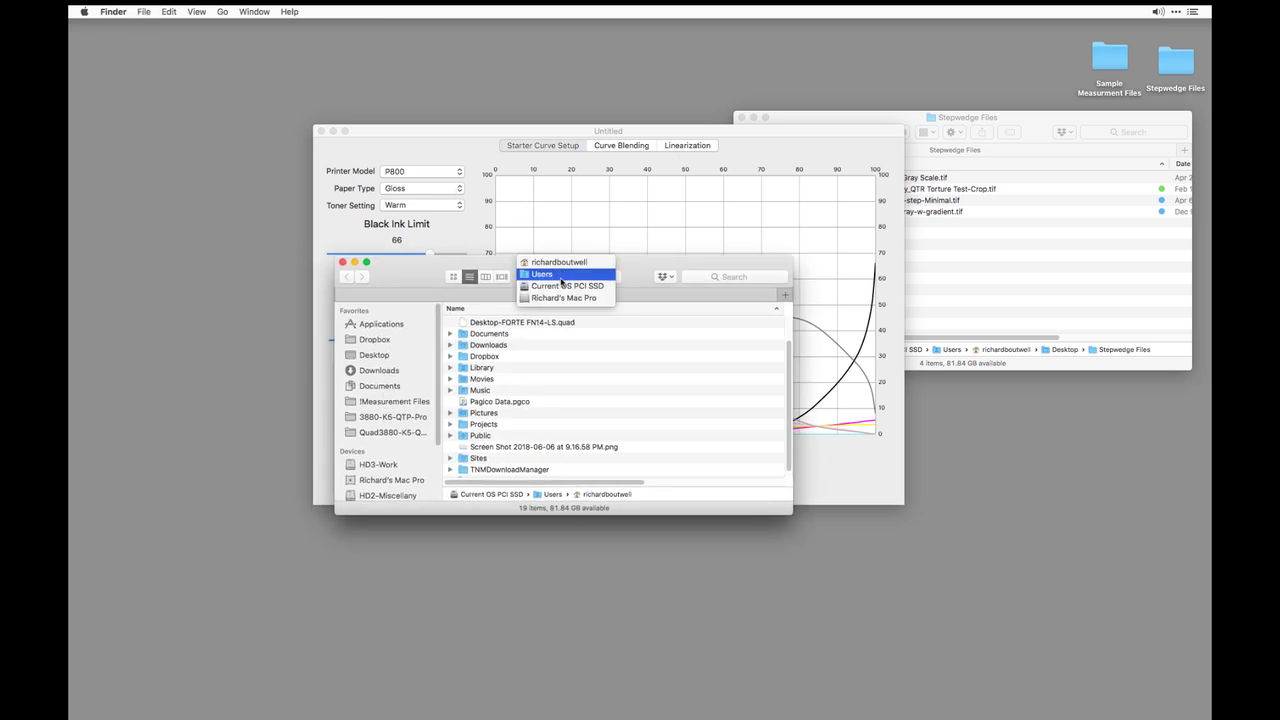
click(388, 304)
click(376, 323)
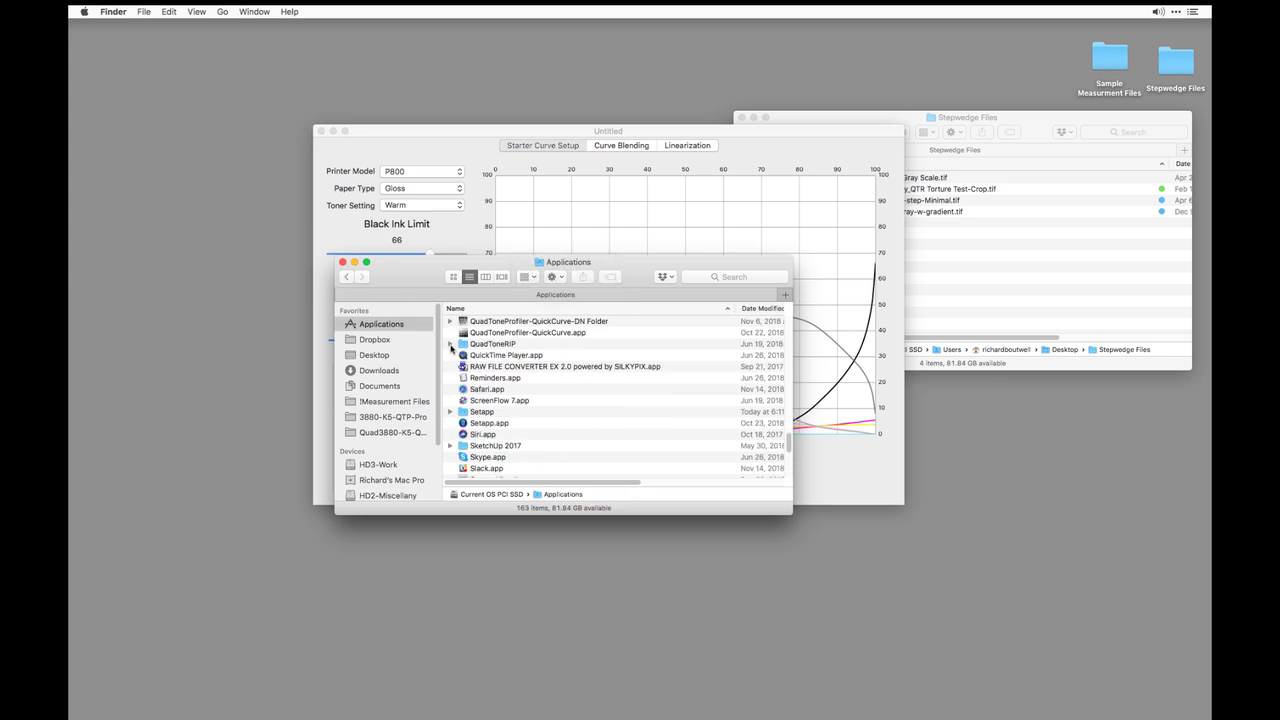
double_click(502, 344)
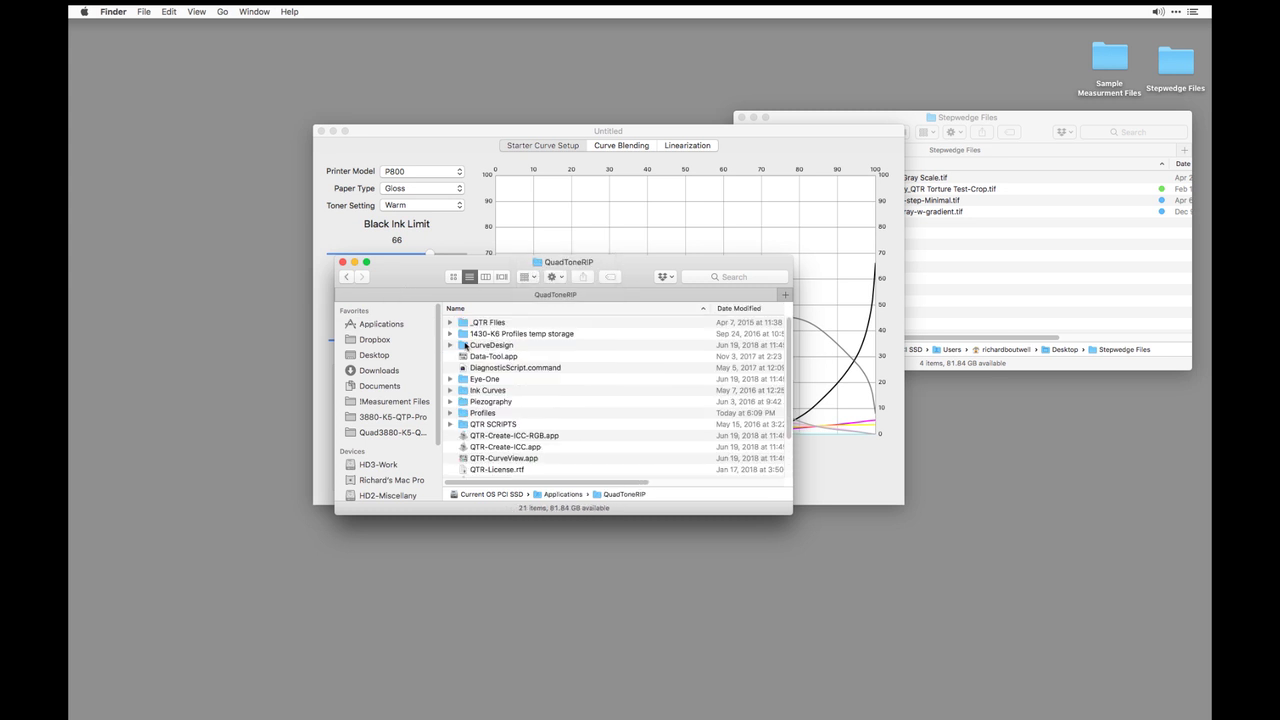
double_click(483, 413)
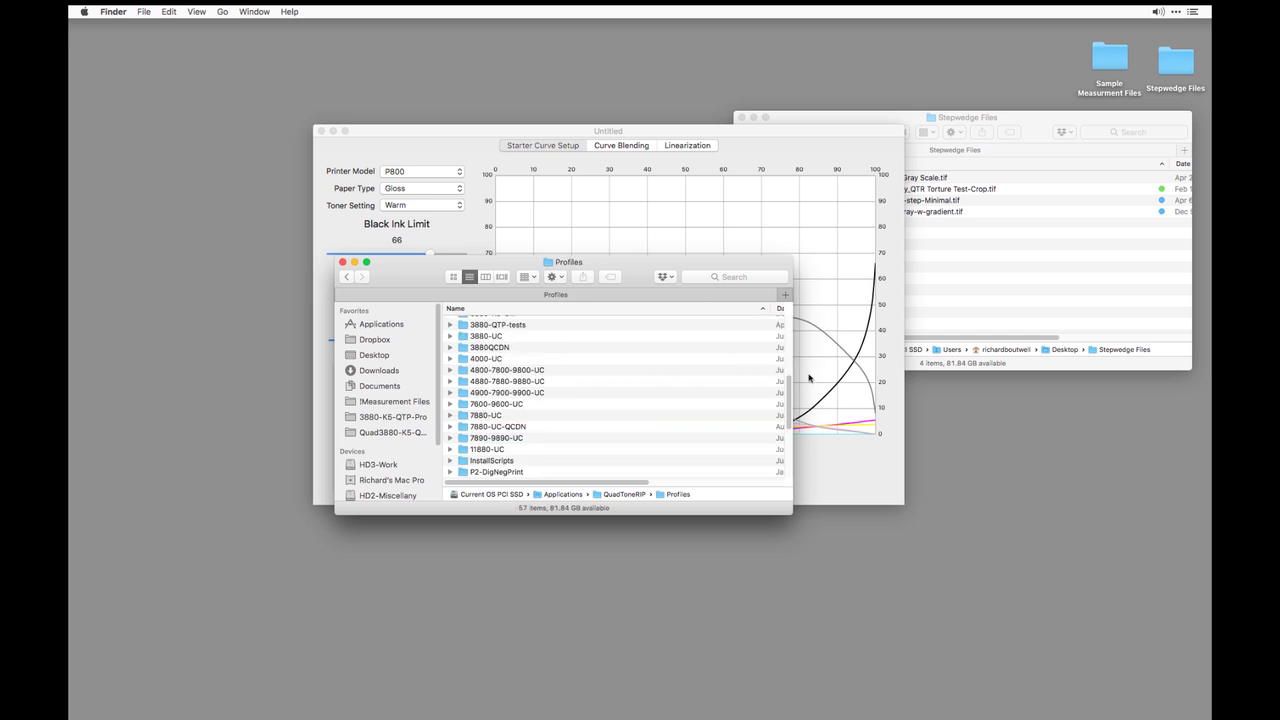
Move the Date Modified column ahead of Size, sort the Profiles folder newest first and select the P800-QC folder
scroll(792, 394, up, 5)
scroll(778, 312, right, 5)
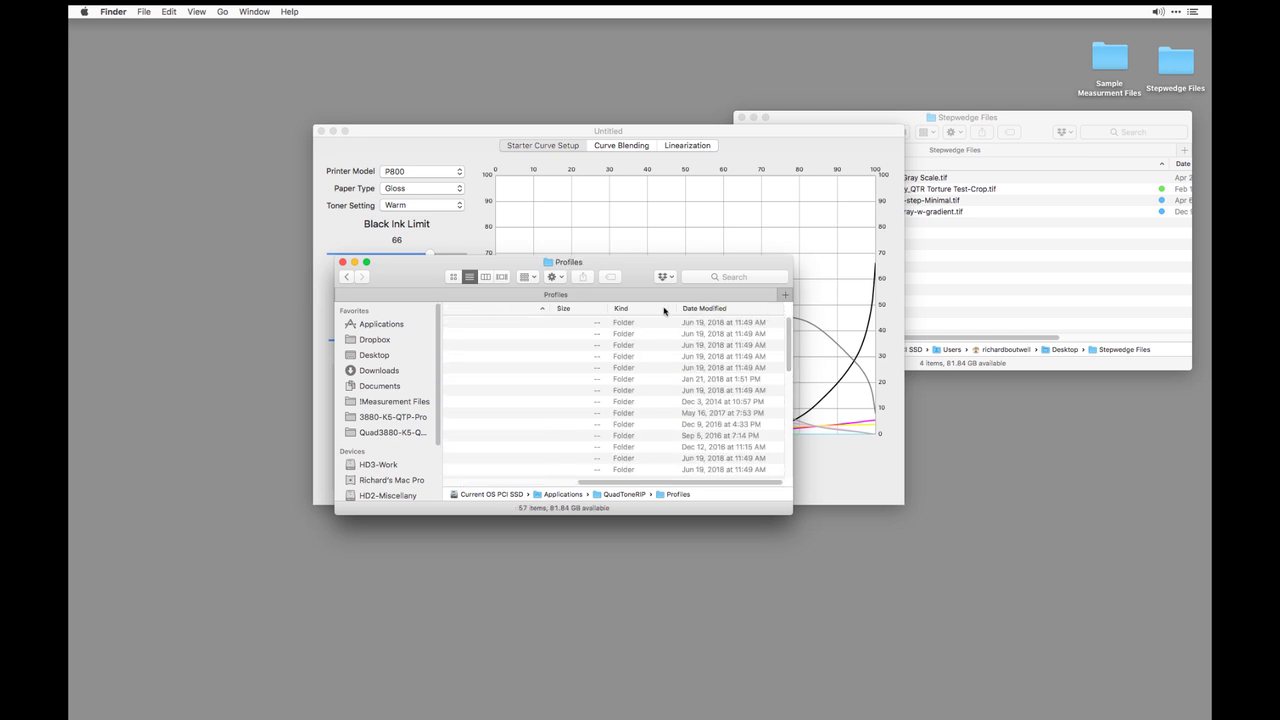
drag(677, 308, 565, 308)
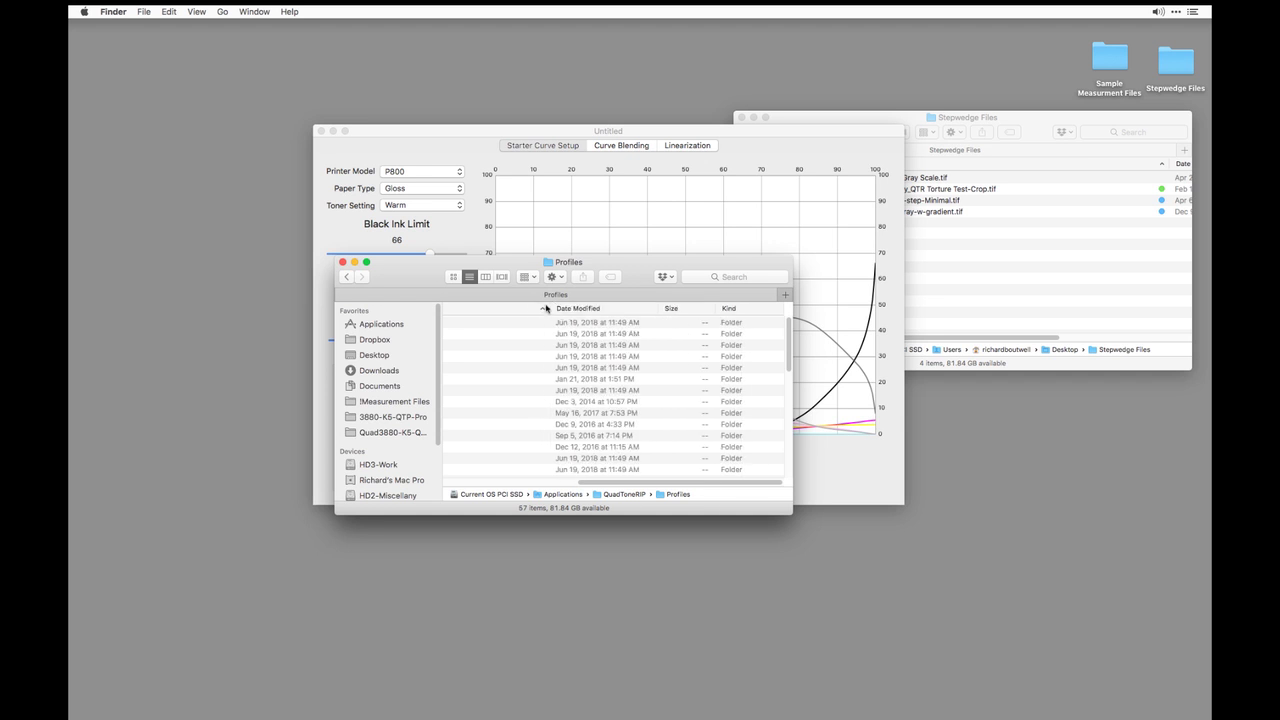
click(606, 309)
click(605, 320)
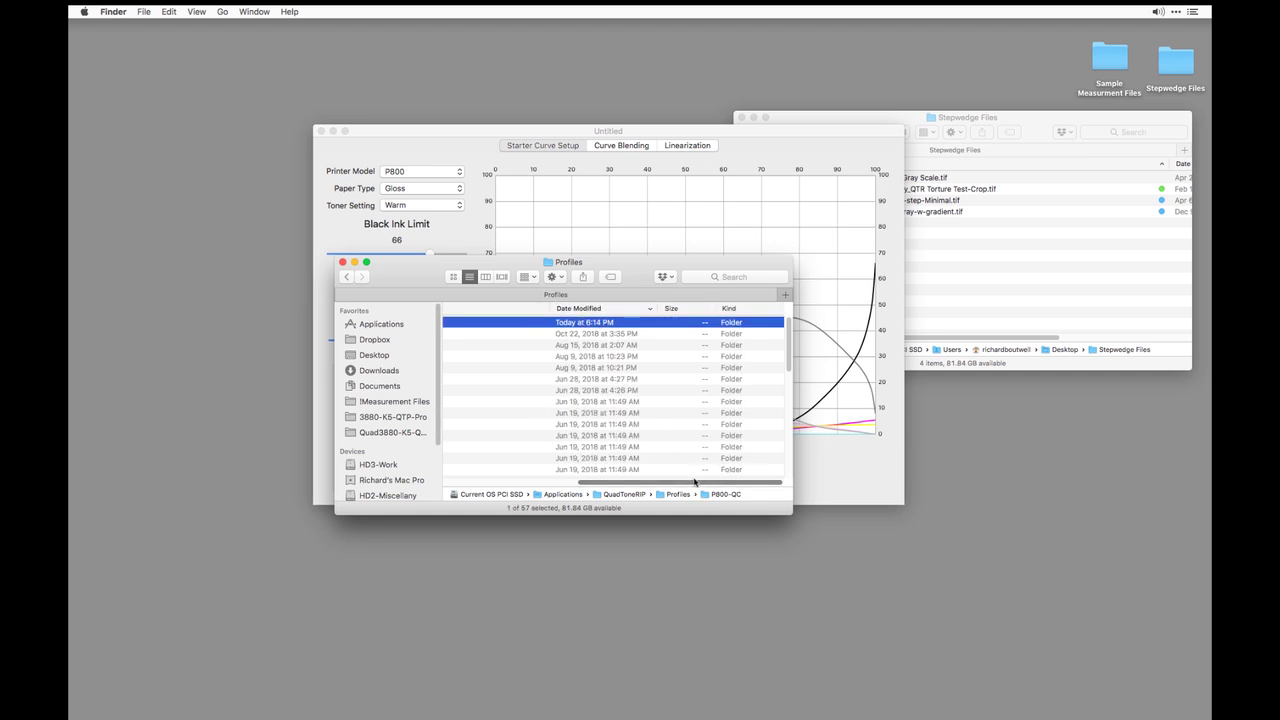
drag(694, 482, 591, 478)
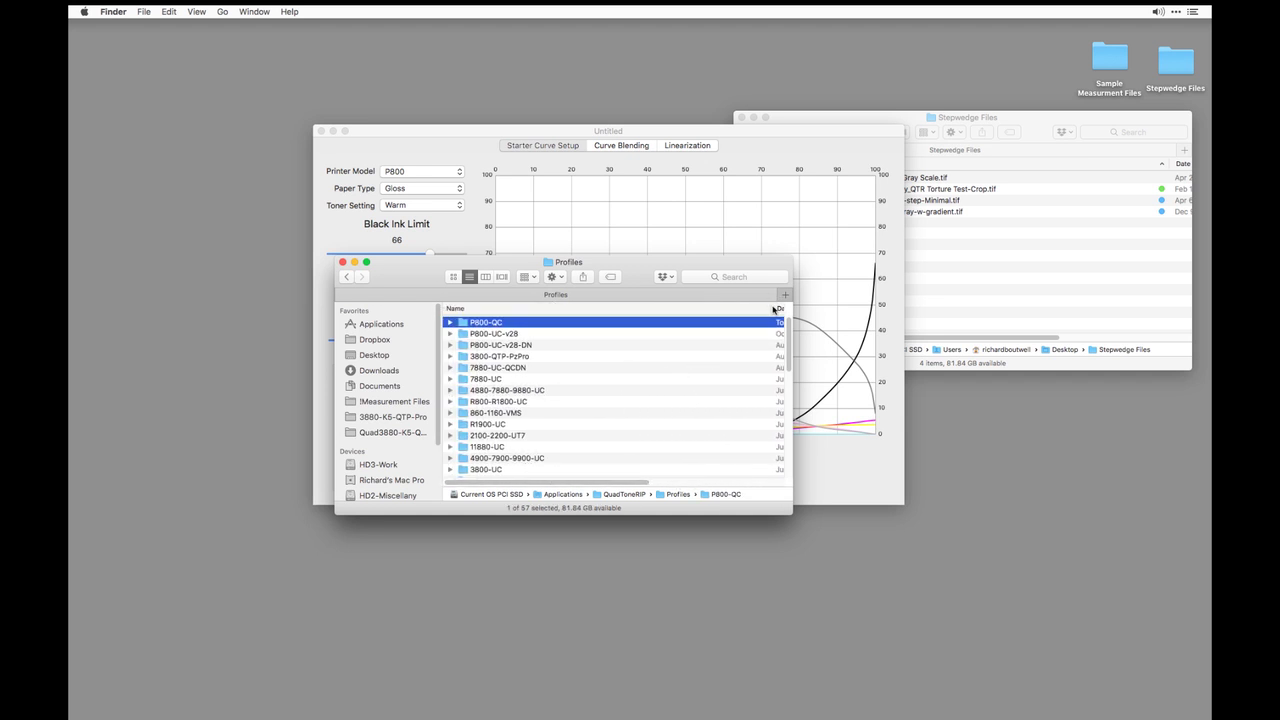
Narrow the Name column so the modification dates show beside the folder names
scroll(773, 309, right, 5)
drag(669, 305, 543, 310)
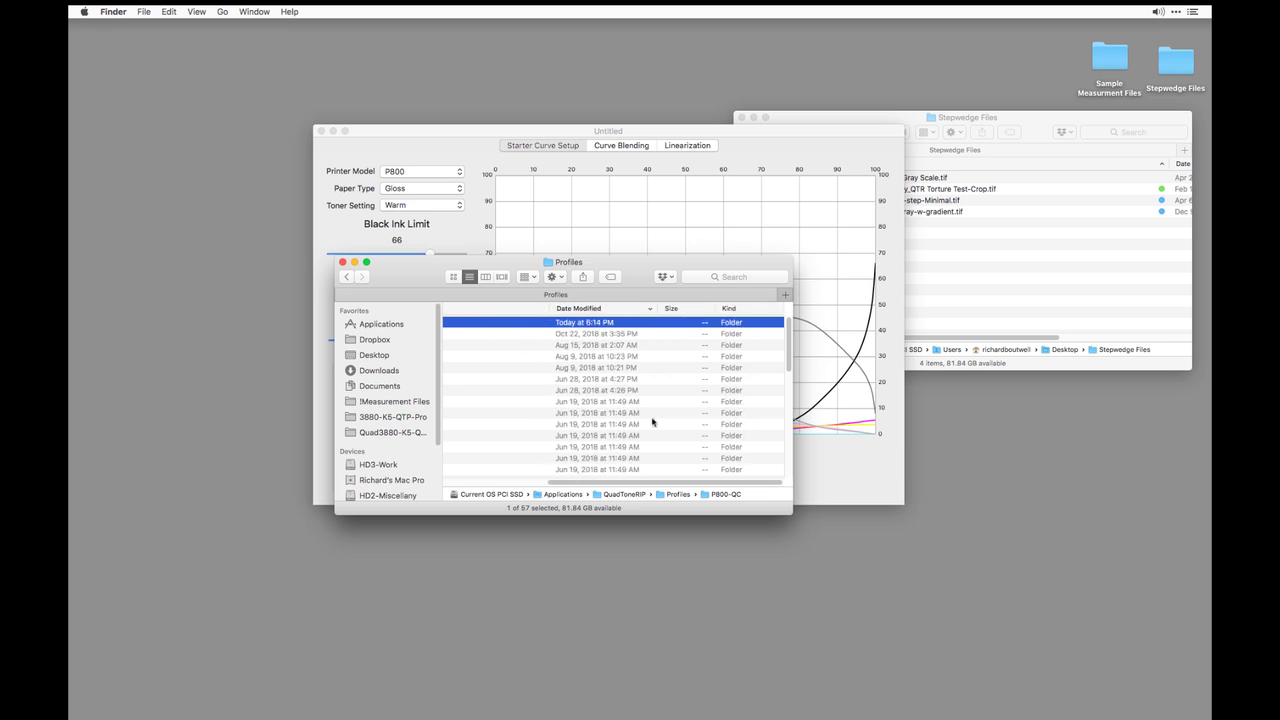
drag(614, 484, 478, 480)
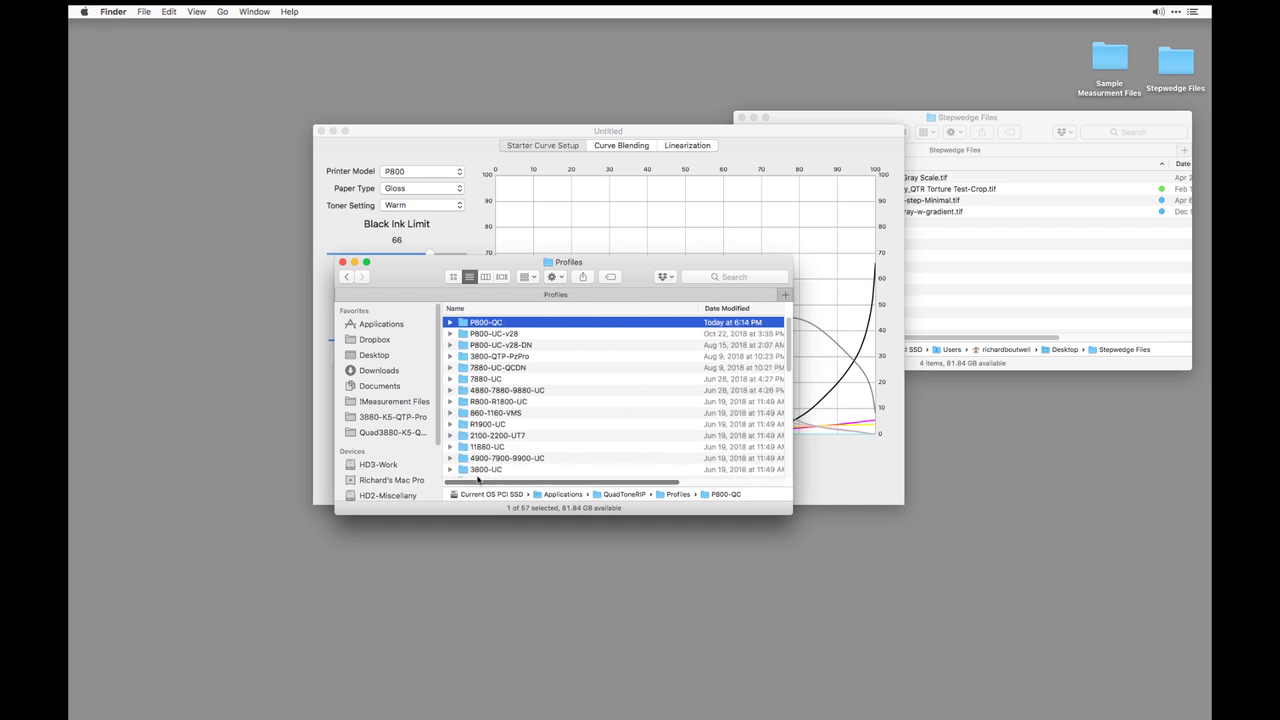
click(706, 310)
click(690, 310)
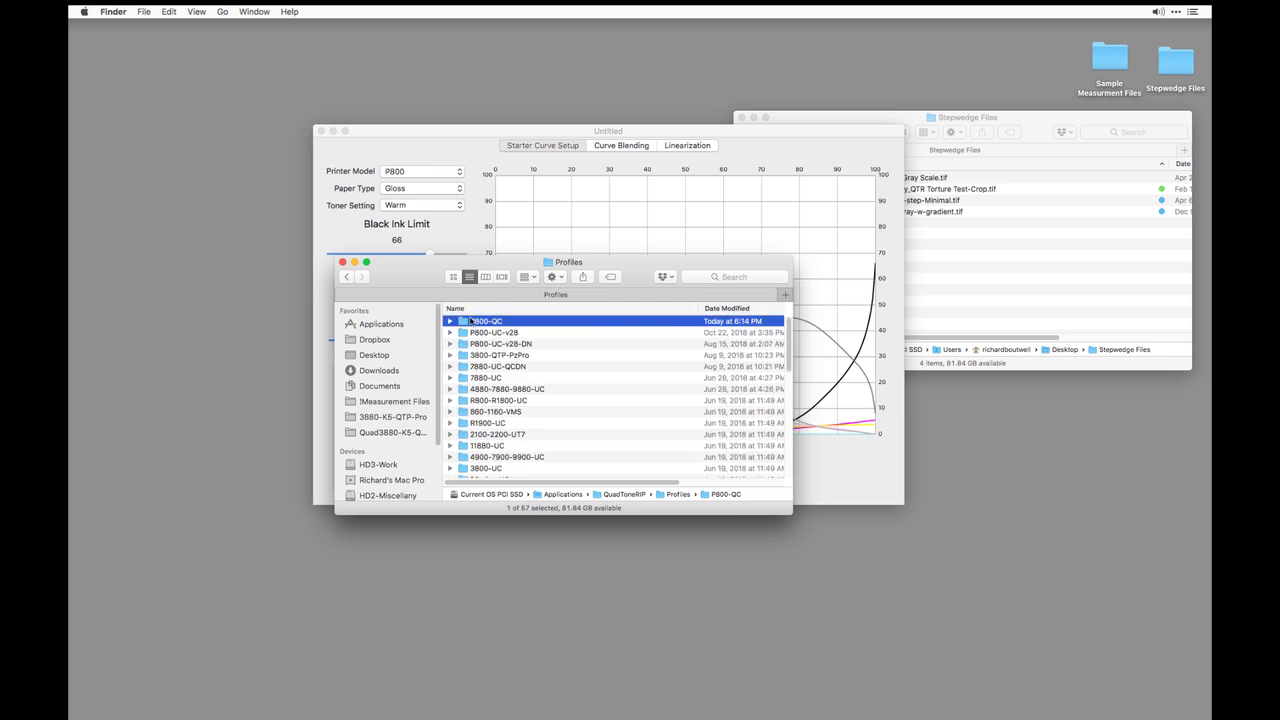
Open the P800-QC folder and run InstallP800-QC.command to install the four Hahn-Baryta-FB curves
double_click(463, 323)
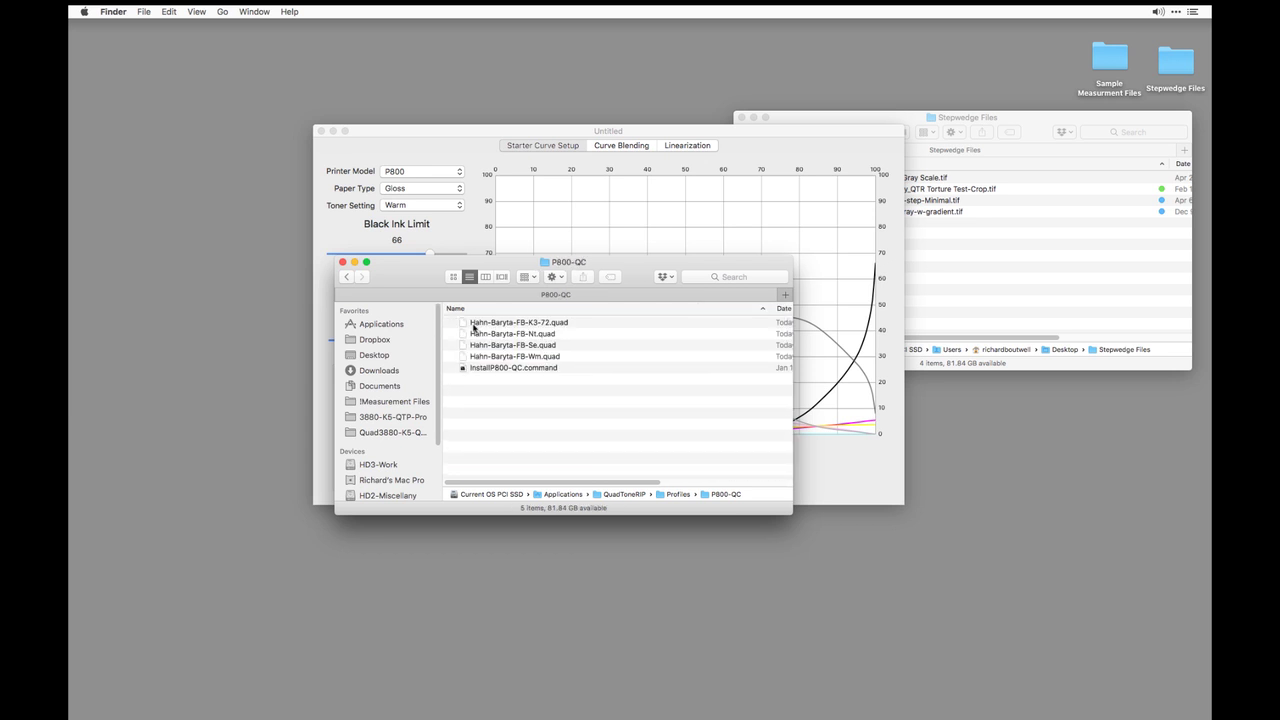
click(527, 310)
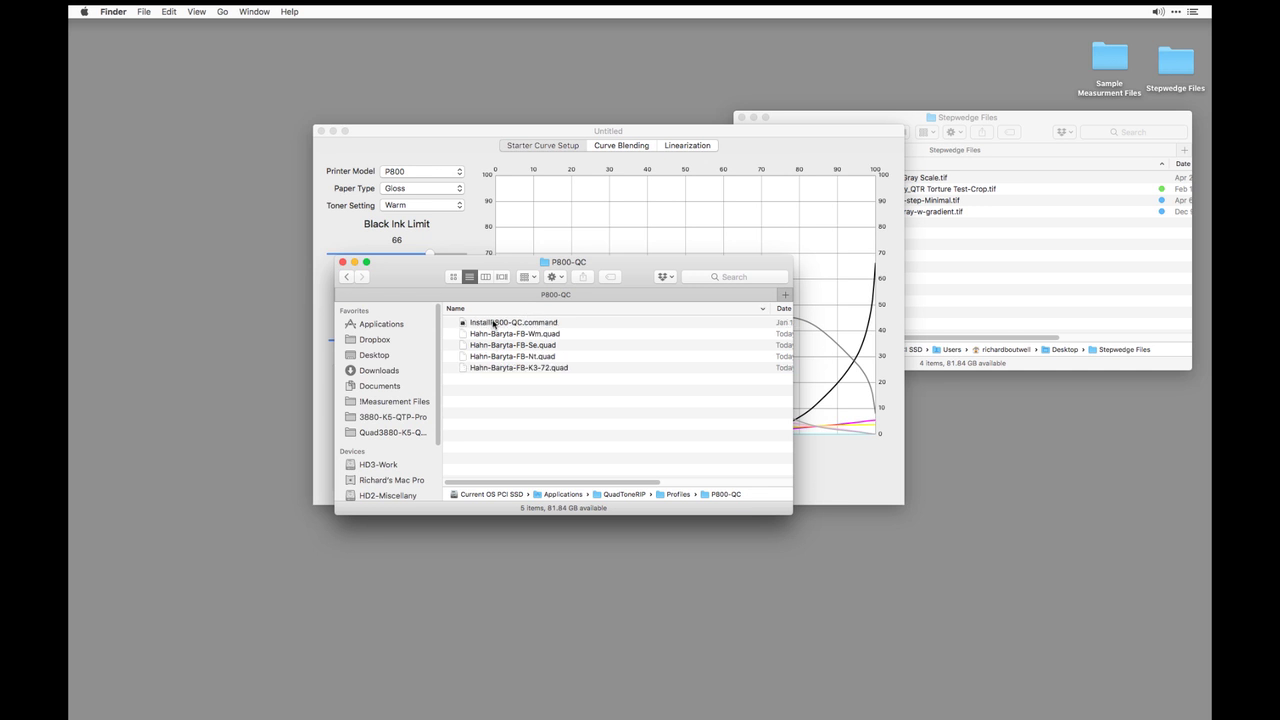
double_click(493, 323)
drag(337, 228, 446, 256)
drag(317, 255, 485, 316)
click(646, 444)
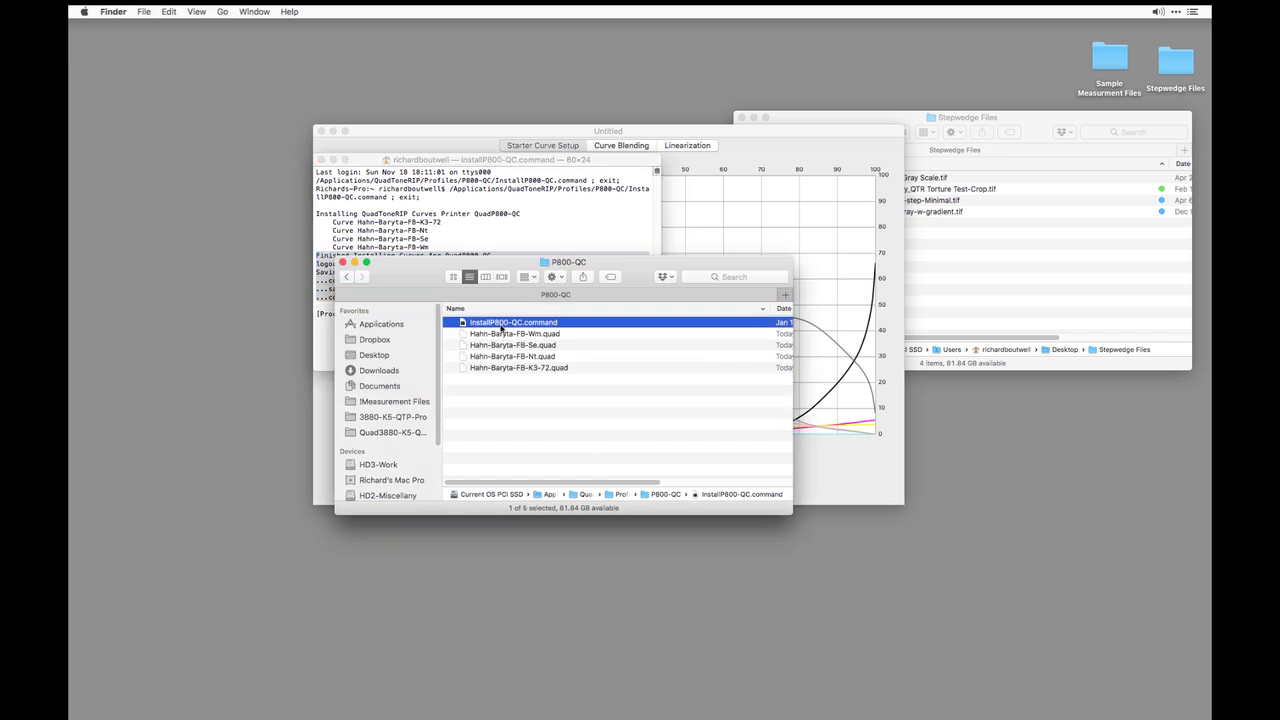
Switch back to Print-Tool, reselect the QuadP800-QC printer, then narrow the window and move it toward the middle of the screen
mouse_move(645, 716)
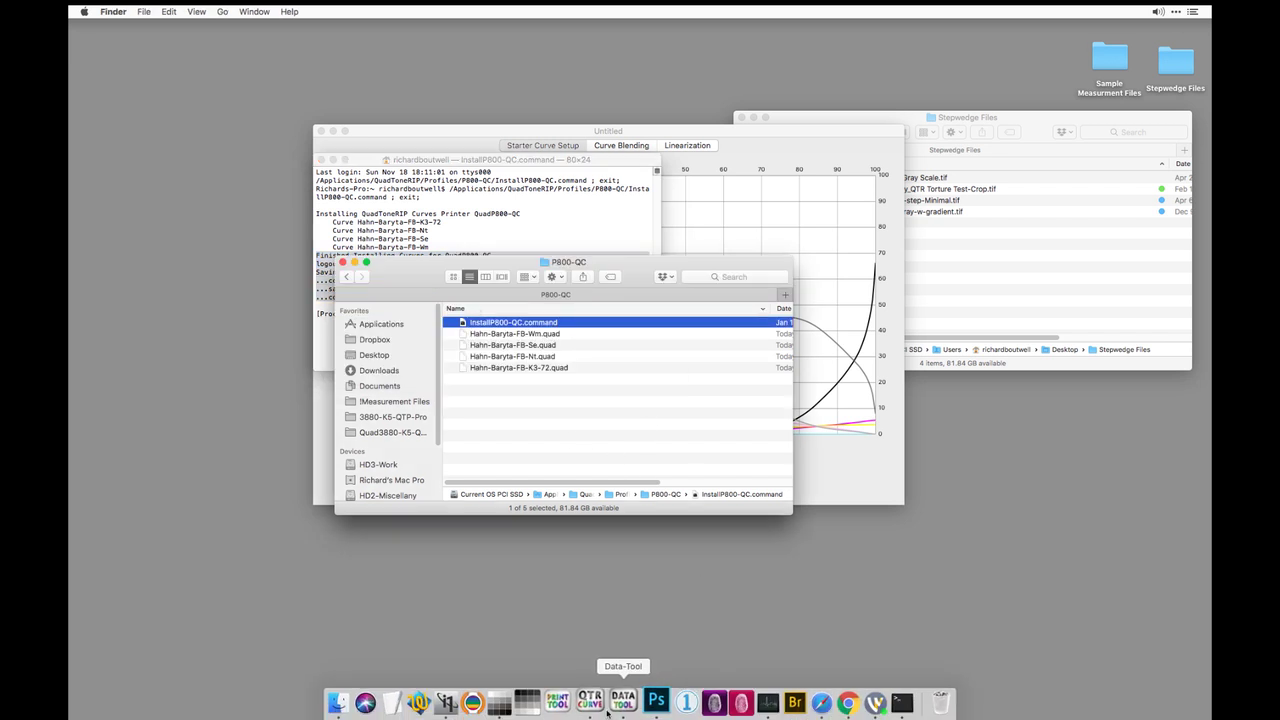
click(555, 707)
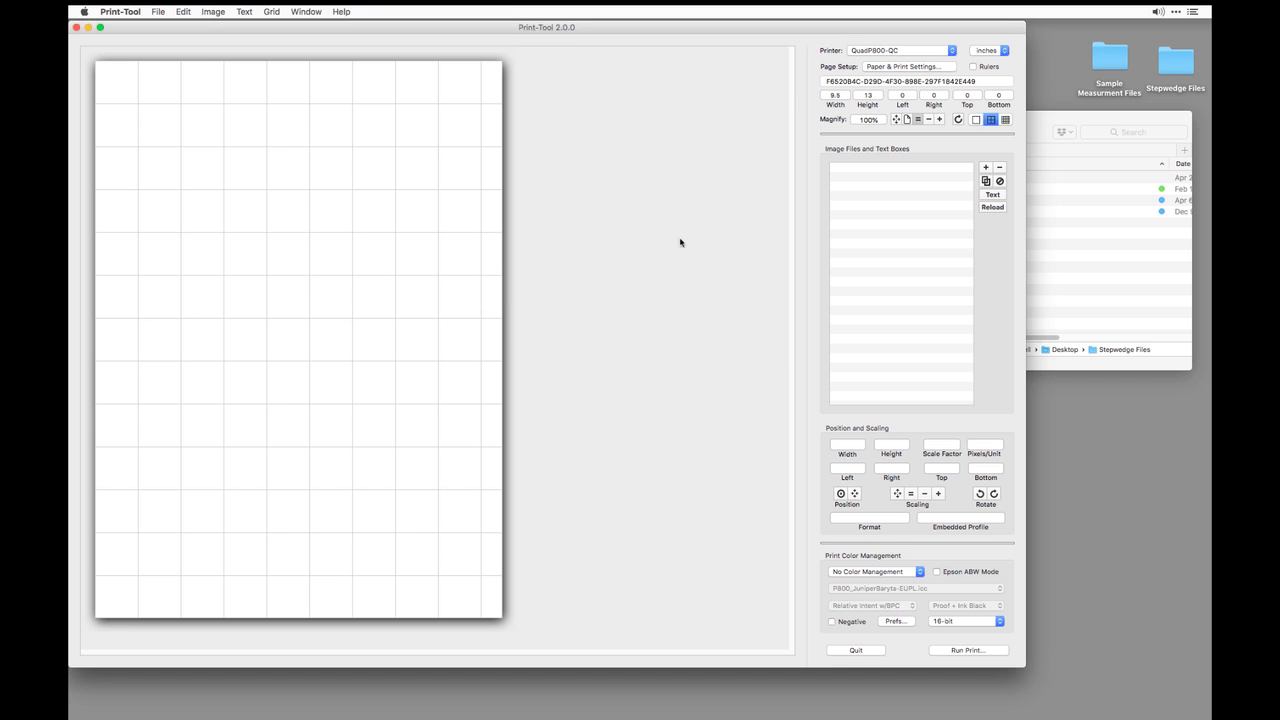
click(884, 51)
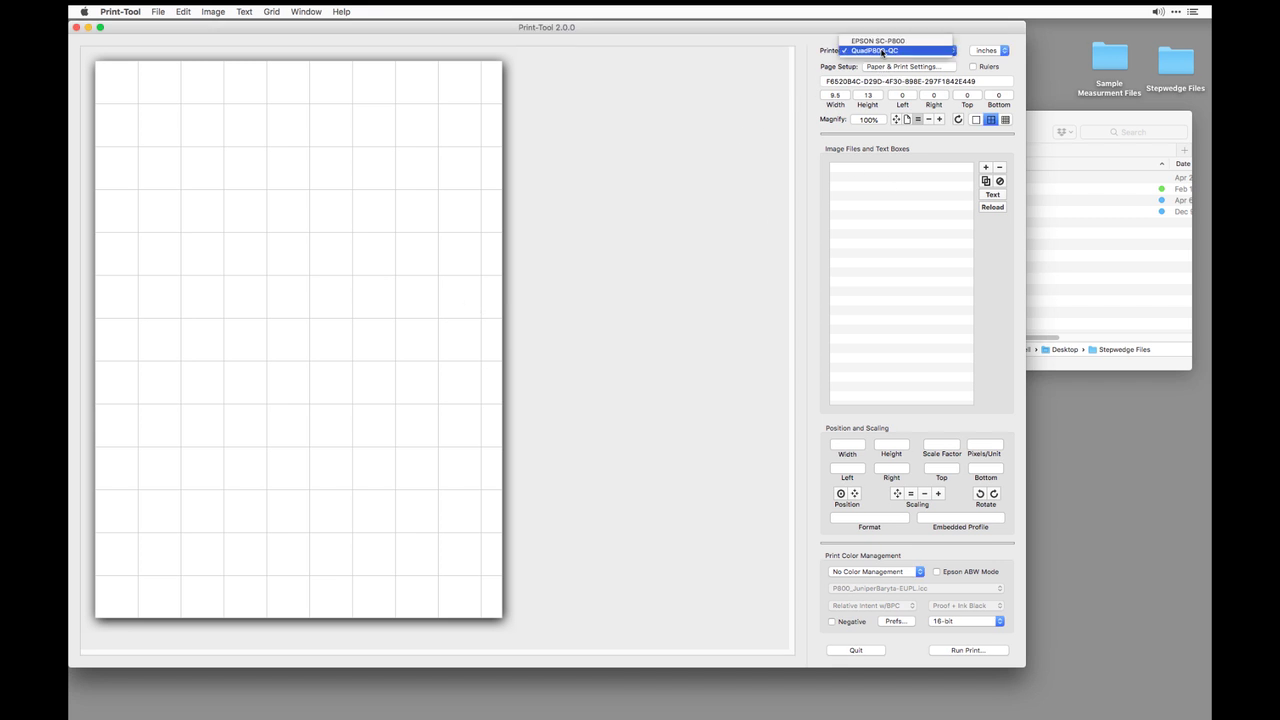
click(886, 51)
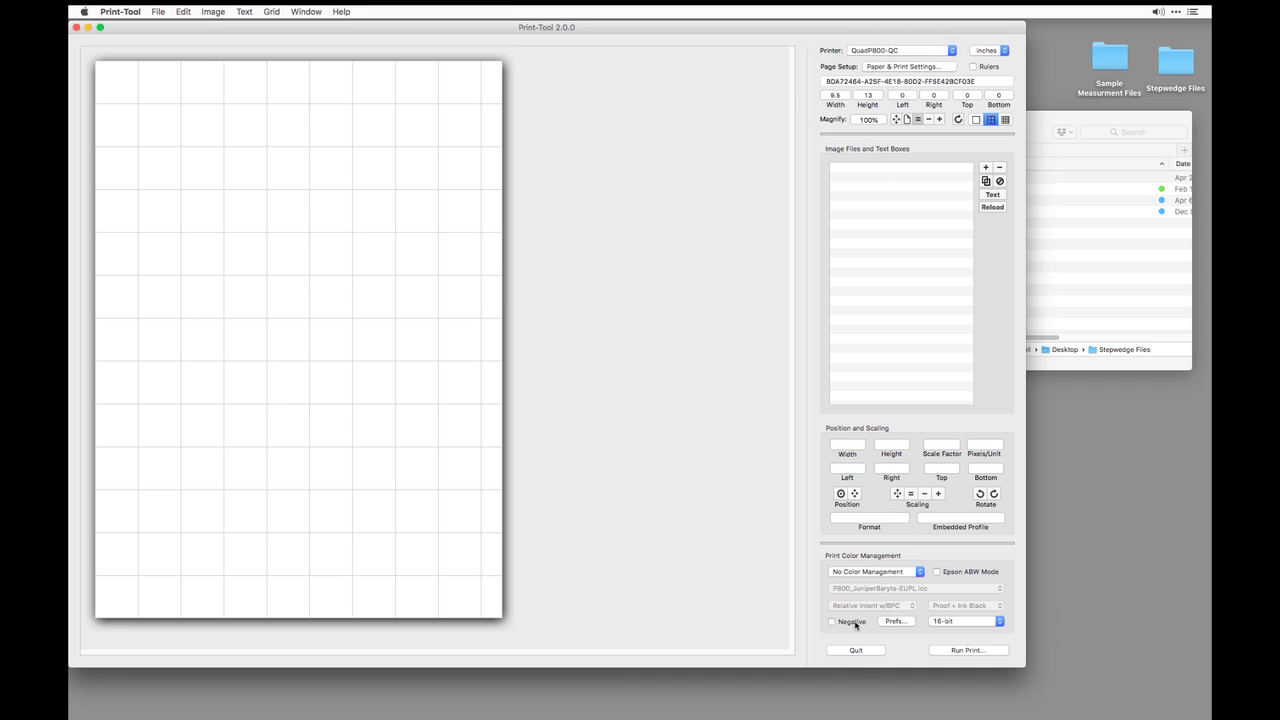
drag(1020, 671, 737, 660)
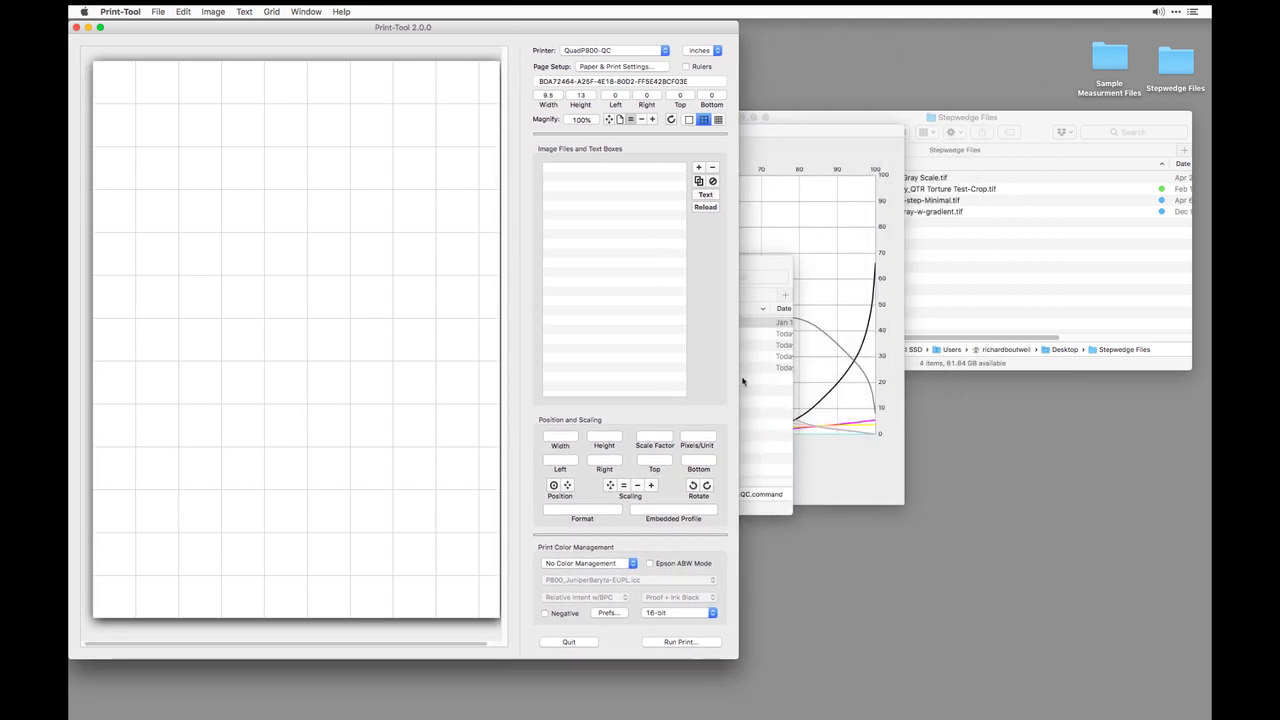
drag(586, 33, 733, 95)
Open the paper and print settings and set the paper size to US Letter
click(724, 130)
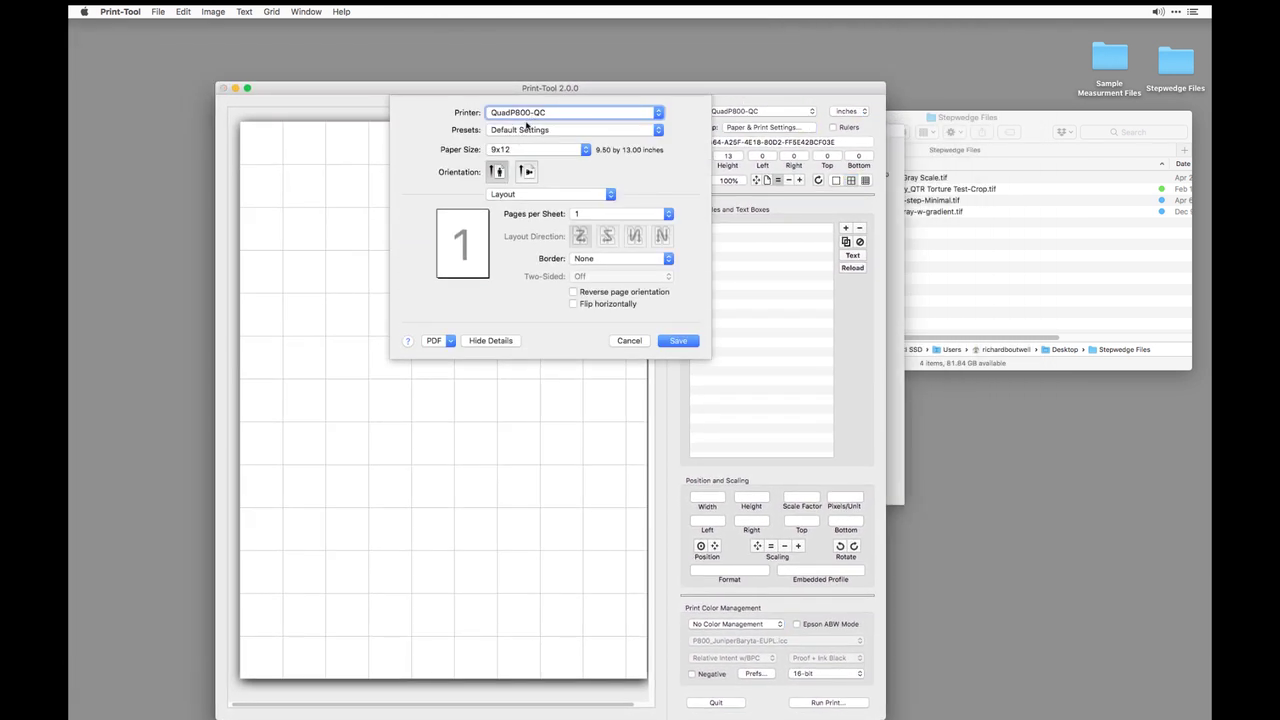
click(522, 149)
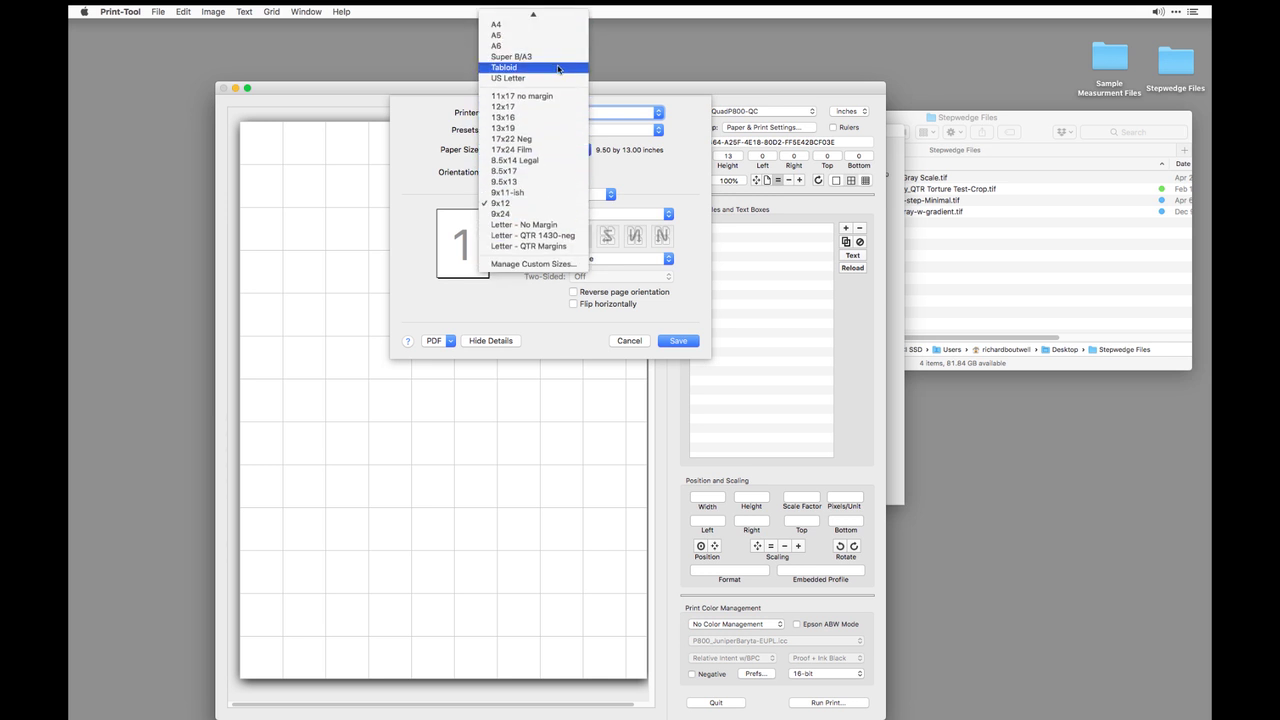
click(554, 80)
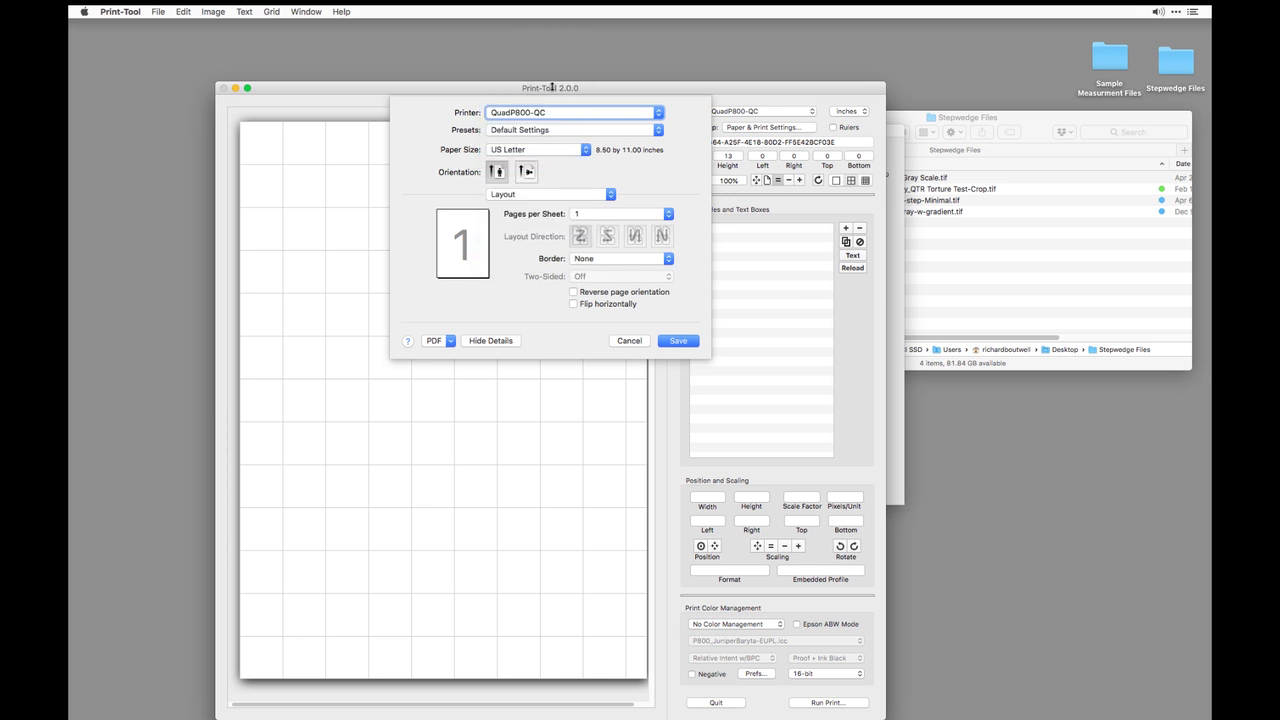
Show the QuadToneRIP print options and set the mode to QuadTone RIP 16-bit
click(527, 193)
click(615, 219)
click(522, 195)
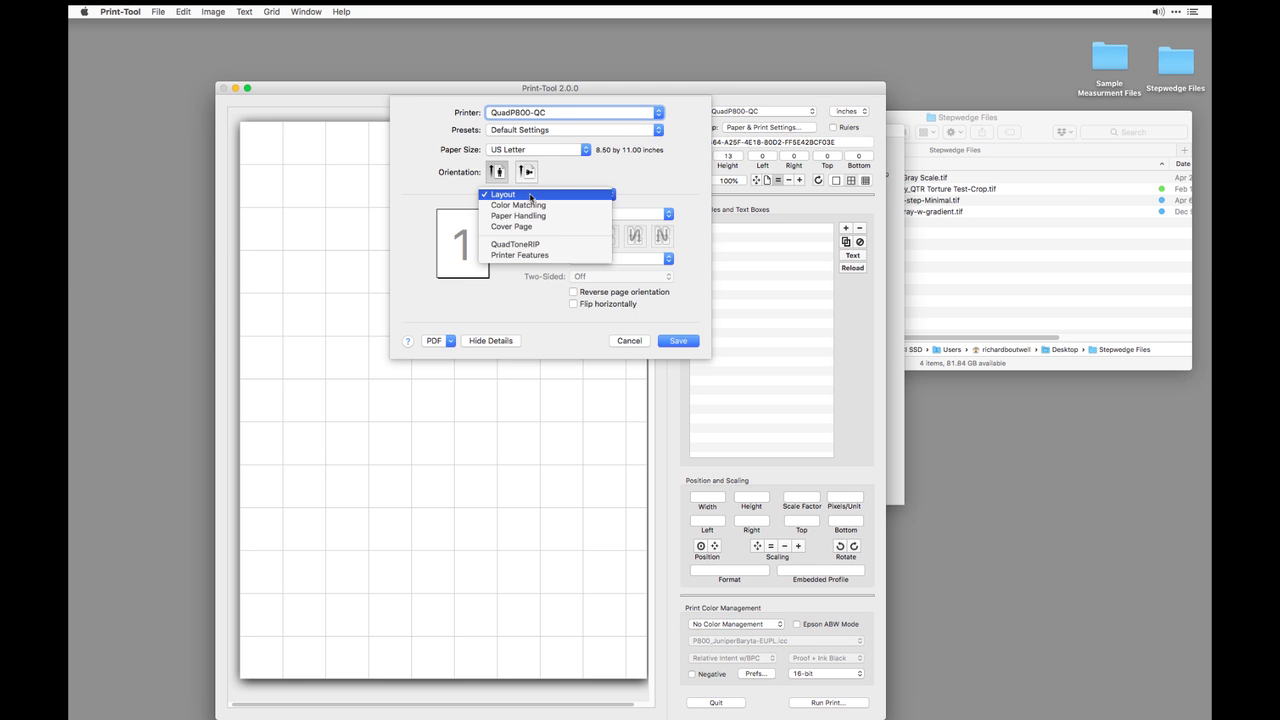
click(531, 245)
click(476, 221)
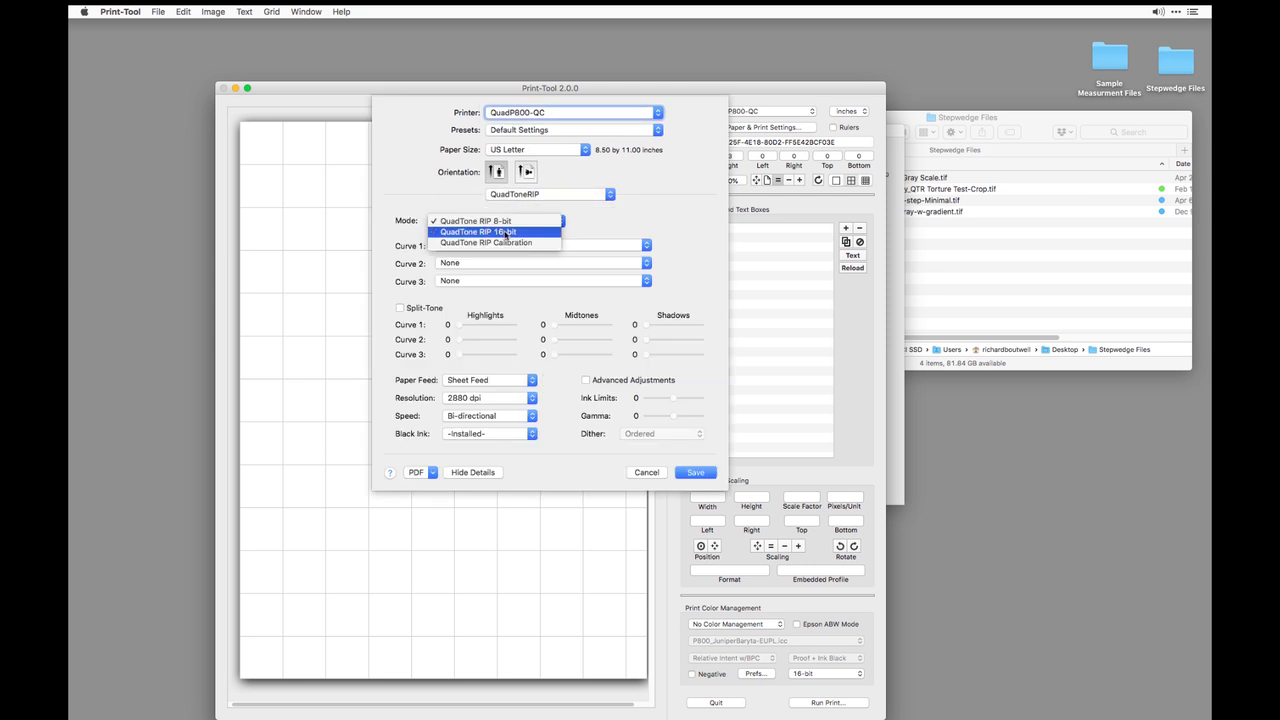
click(507, 232)
Set Curve 1 to Hahn-Baryta-FB-K3-72 and the speed to Uni-directional, and save the print settings
click(519, 247)
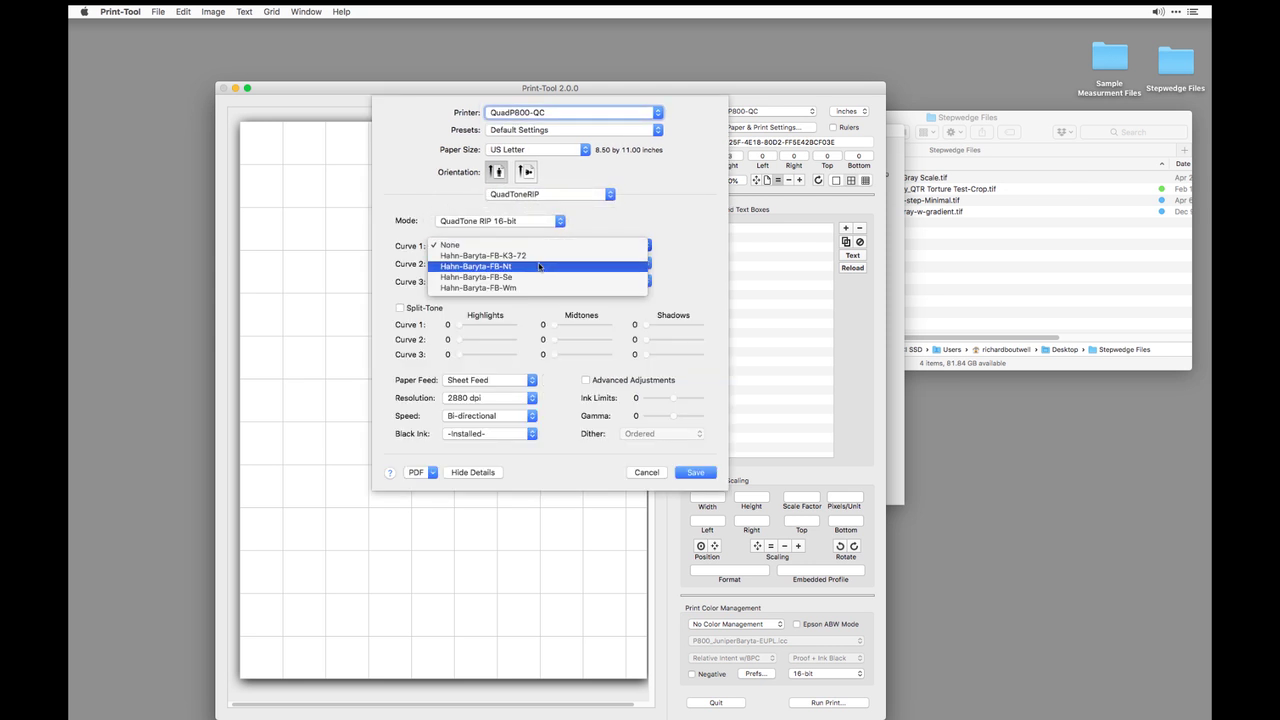
click(531, 256)
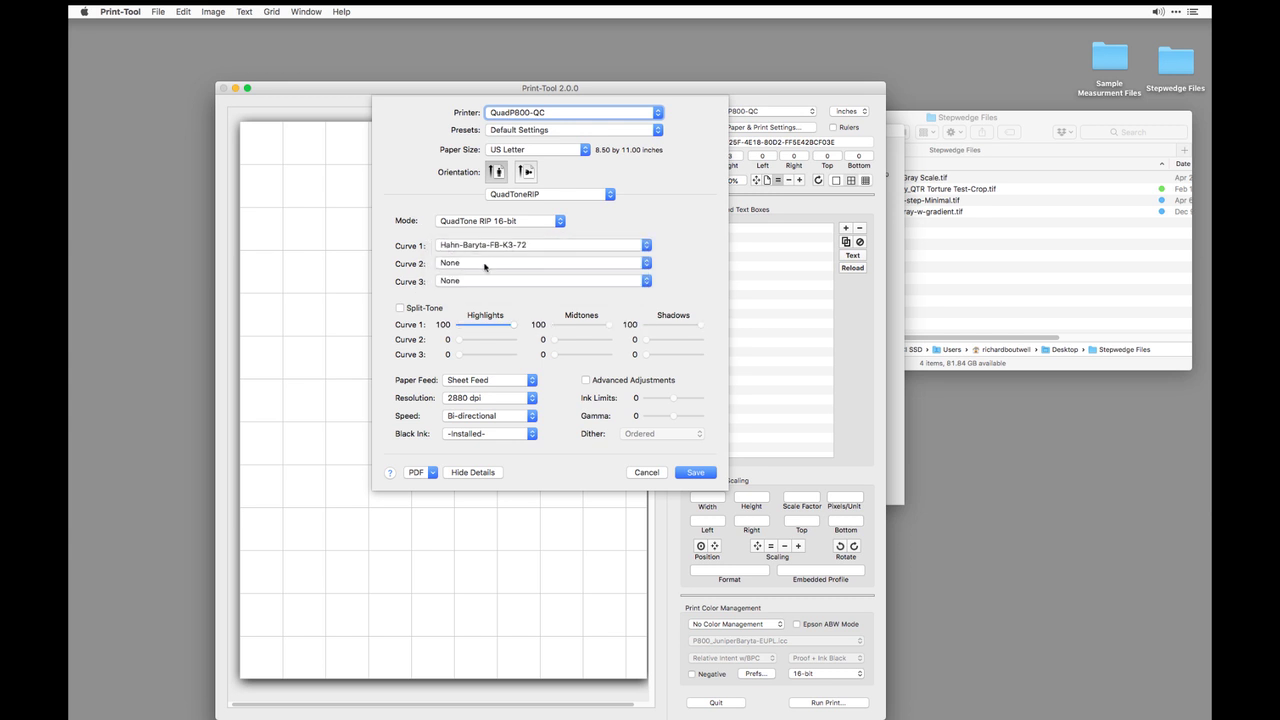
click(468, 416)
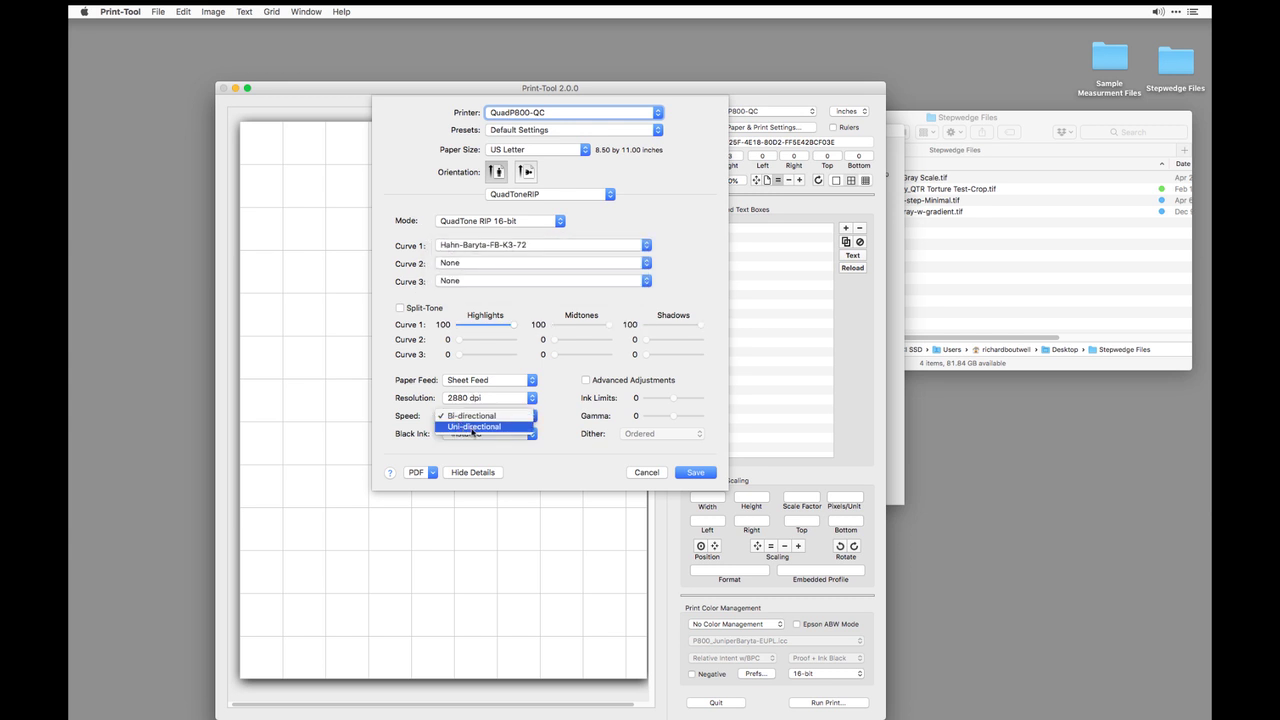
click(471, 433)
click(471, 434)
click(471, 434)
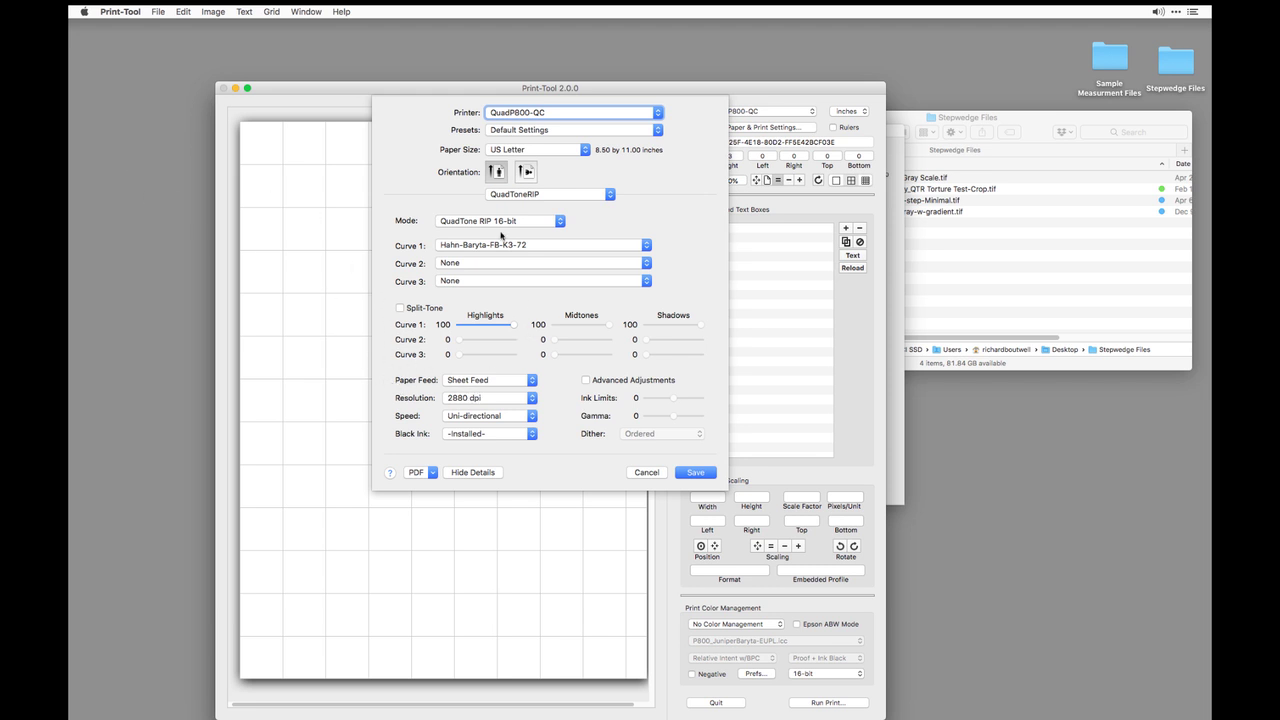
click(691, 473)
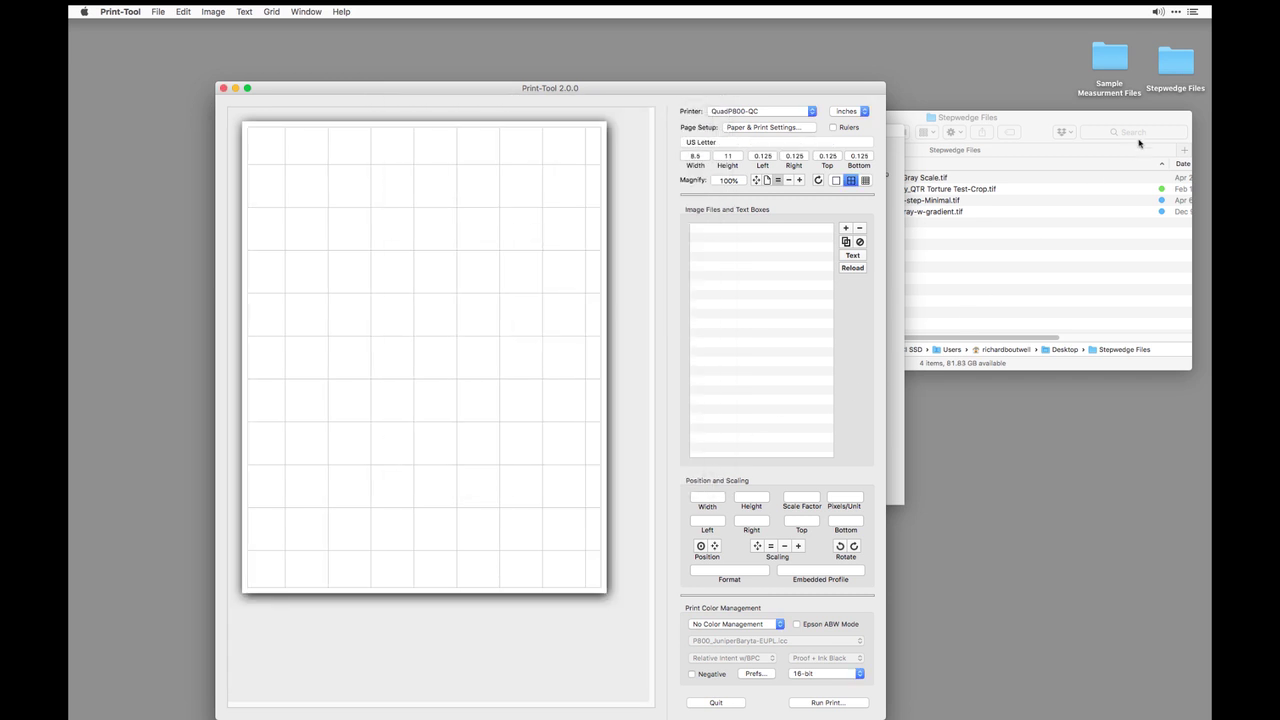
Preview Step-21-gray-w-gradient.tif in the Stepwedge Files folder and add it to Print-Tool's image list
click(1072, 122)
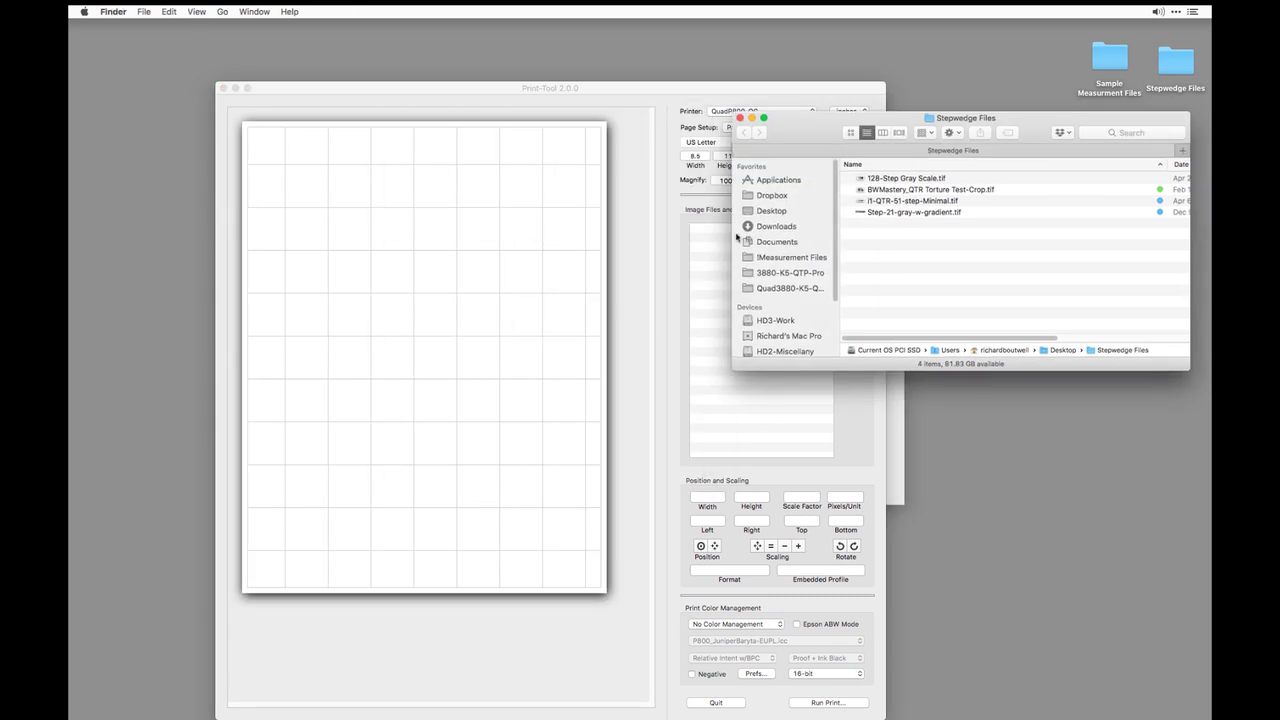
click(862, 212)
key(space)
key(space)
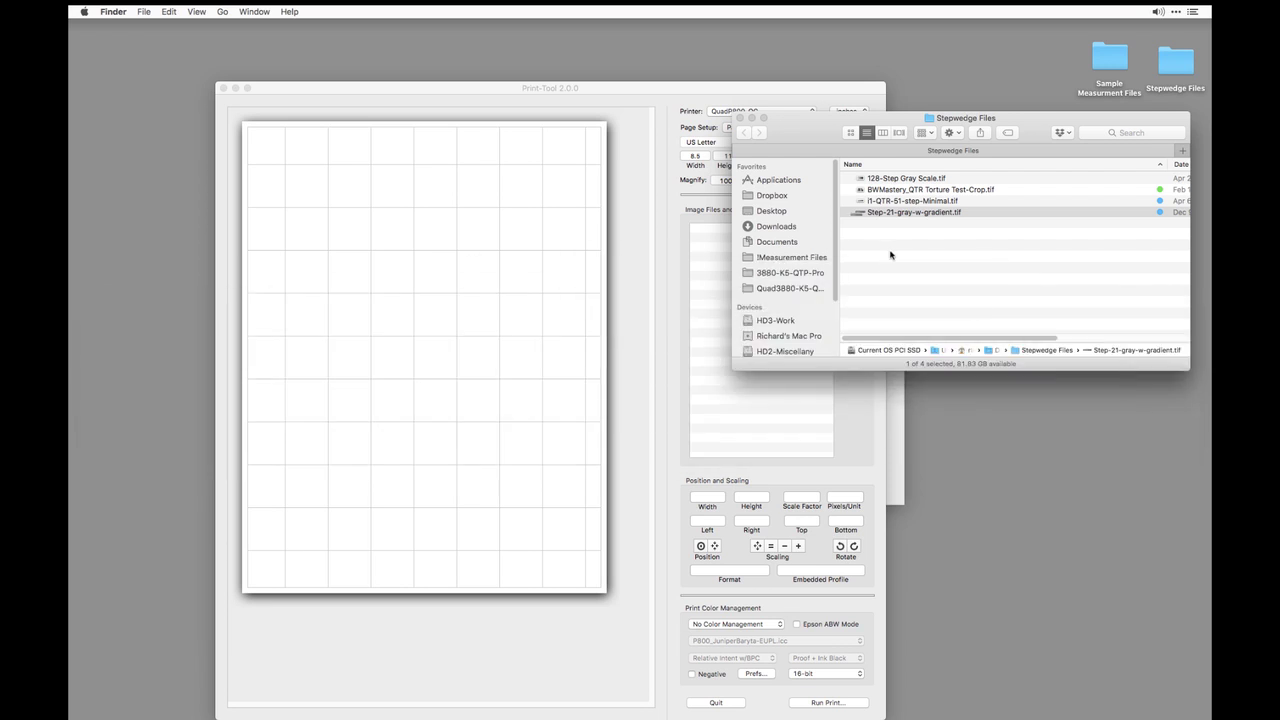
drag(903, 216, 727, 217)
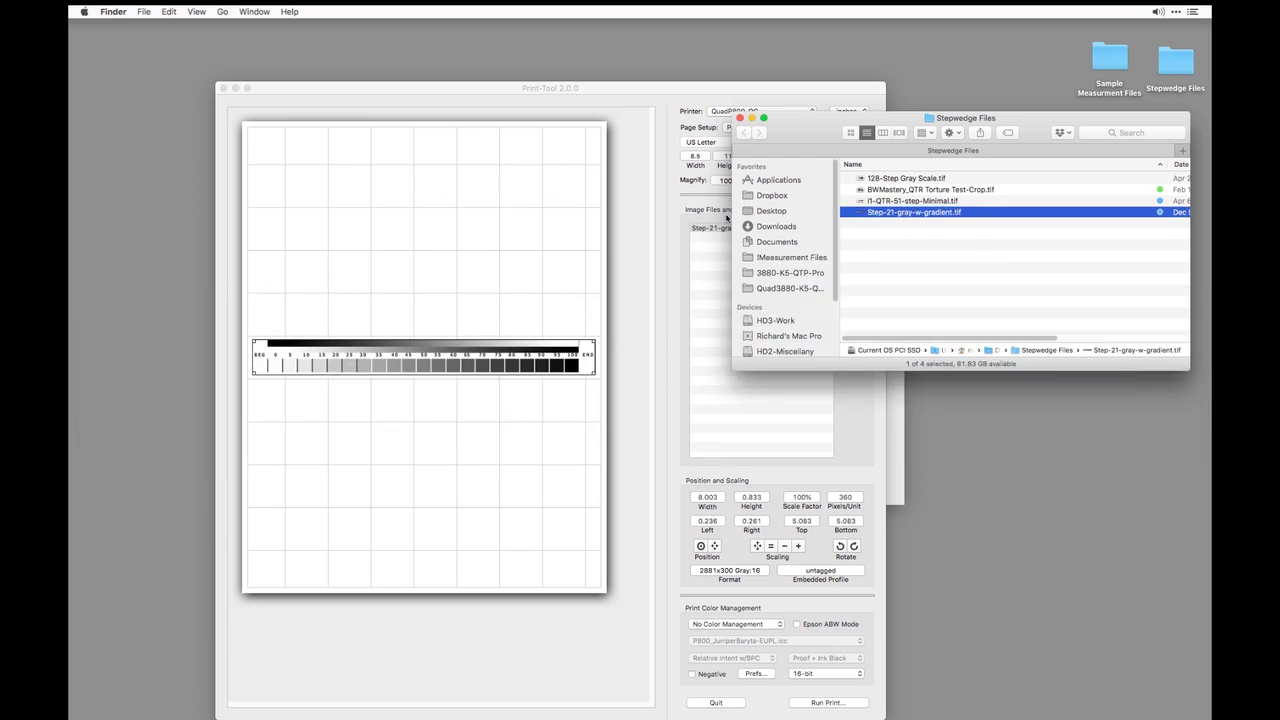
Preview i1-QTR-51-step-Minimal.tif and 128-Step Gray Scale.tif in the Stepwedge Files folder
click(900, 201)
key(space)
key(space)
click(893, 178)
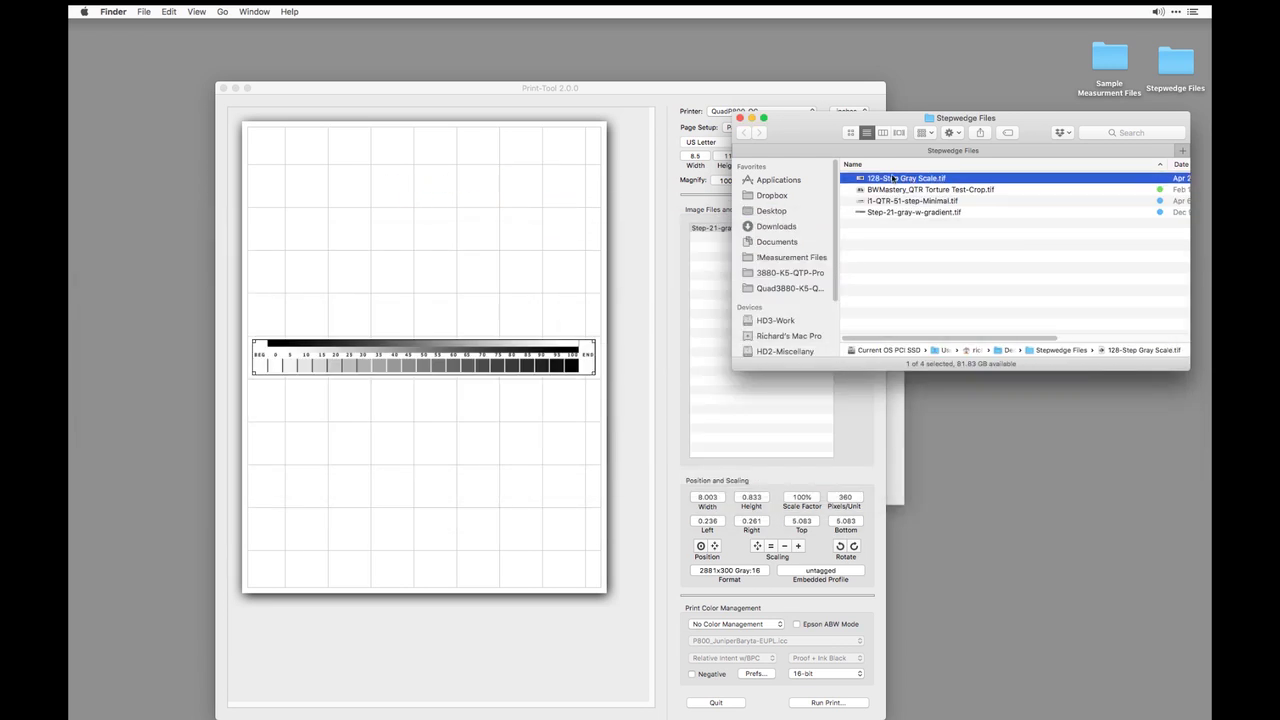
key(space)
key(space)
Switch back to Print-Tool and move the stepwedge up the page to about 0.25 inch from the left and 1 inch from the top
click(423, 397)
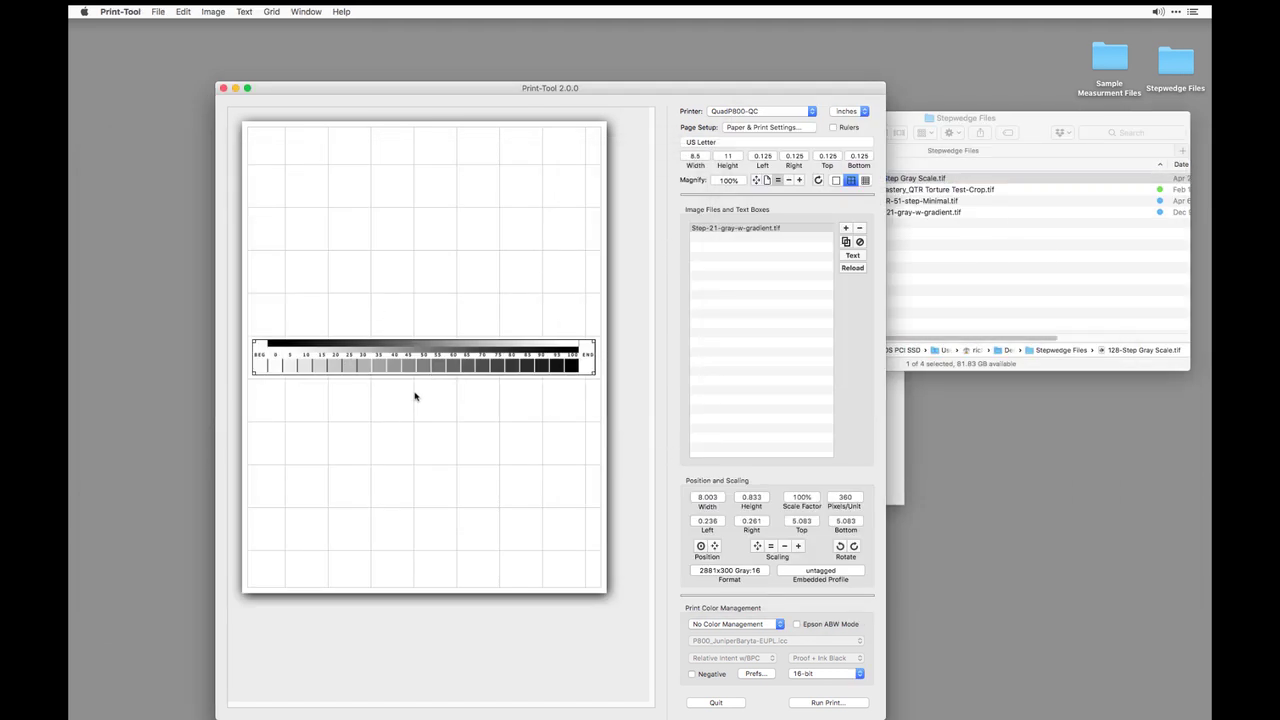
drag(405, 357, 486, 193)
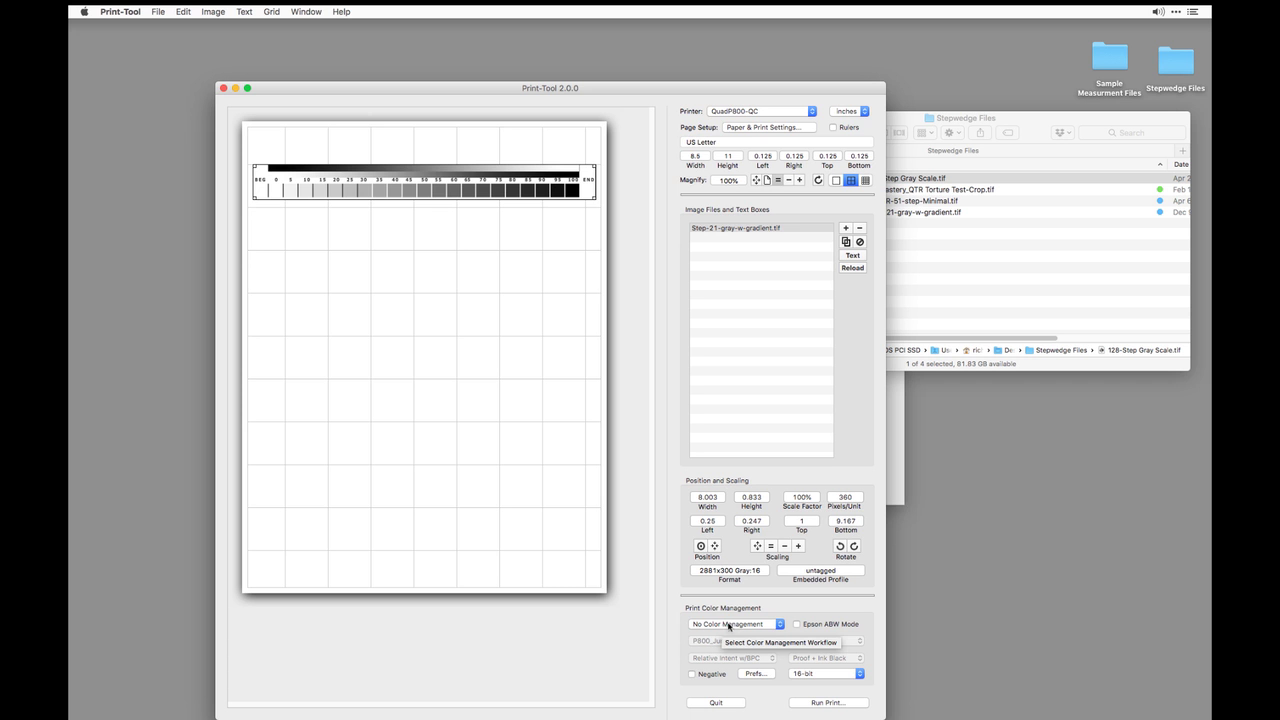
Run the print, show the QuadToneRIP options to check the settings, and print the stepwedge
click(828, 702)
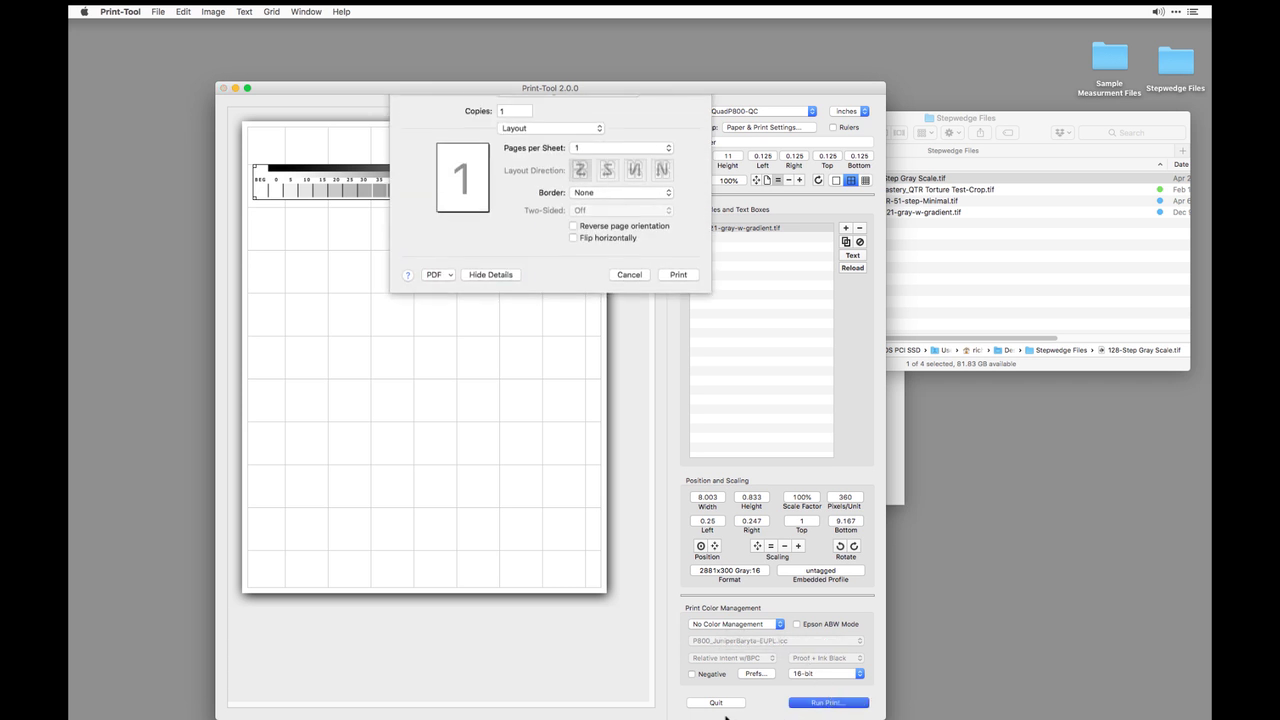
click(539, 168)
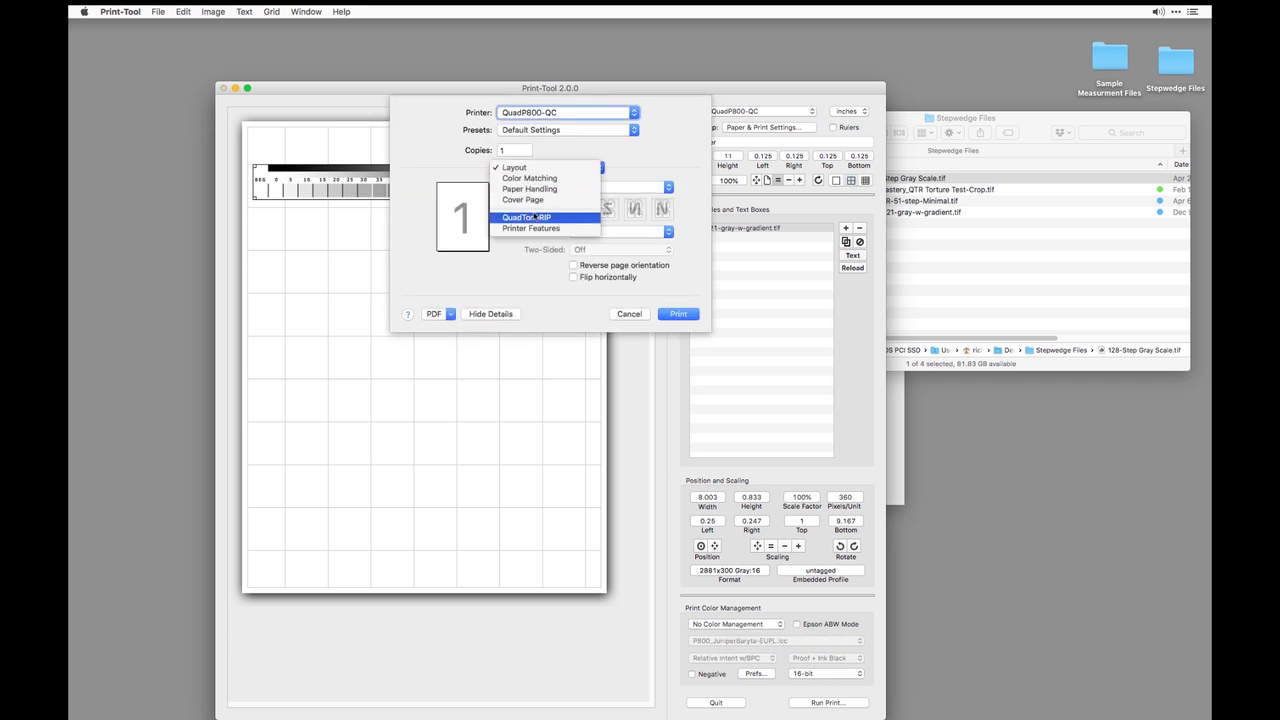
click(541, 200)
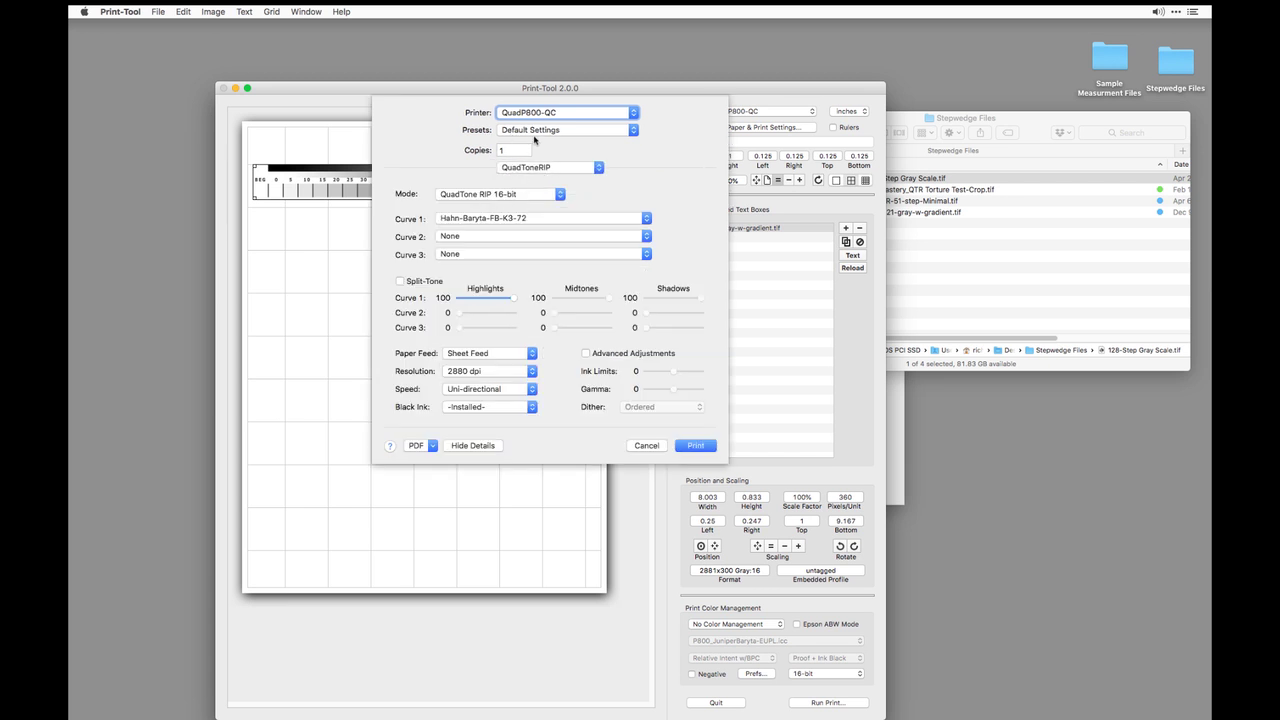
click(695, 449)
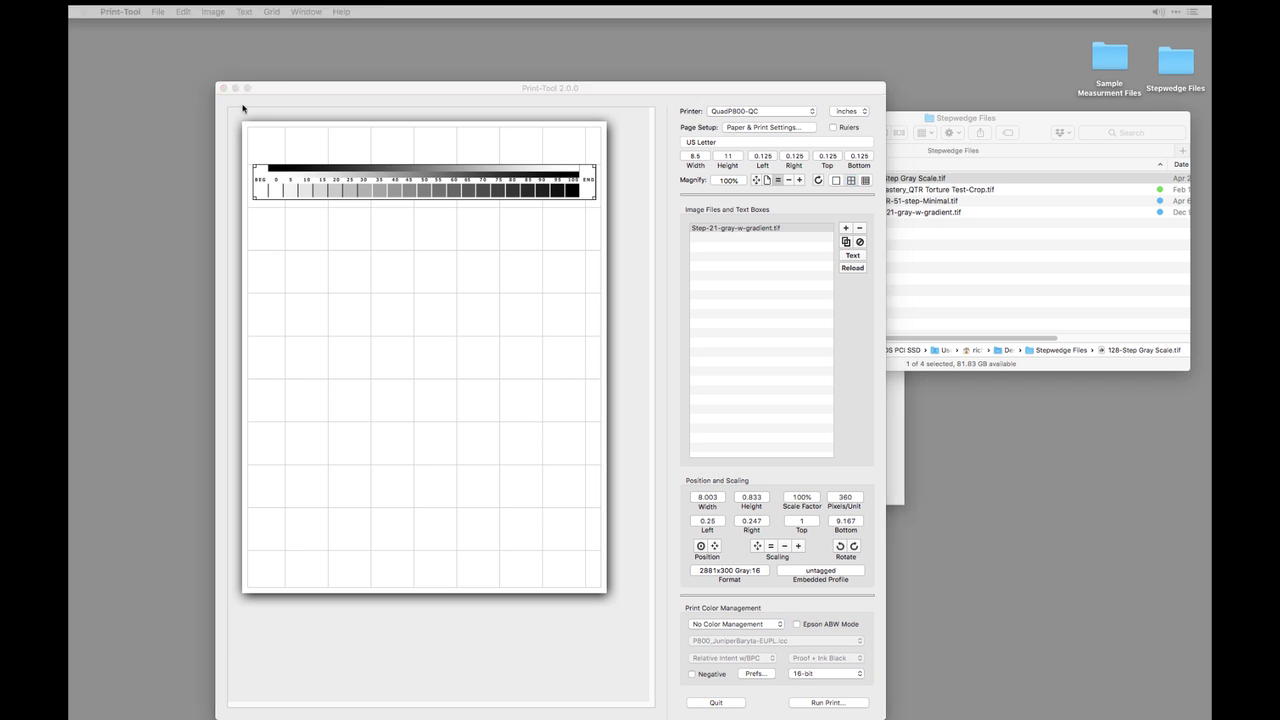
Move the Print-Tool window clear of Finder, duplicate the stepwedge and place the copy below the original, about 2.125 inches from the page top
drag(341, 93, 294, 26)
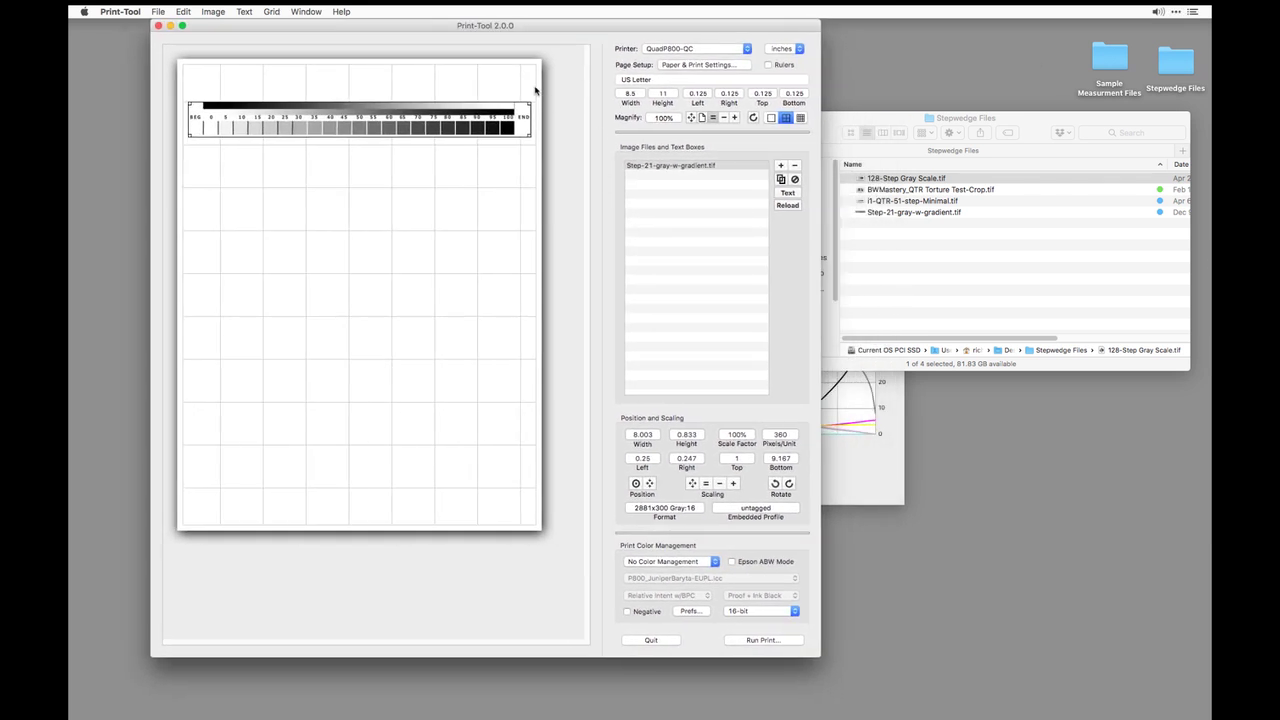
drag(549, 30, 547, 30)
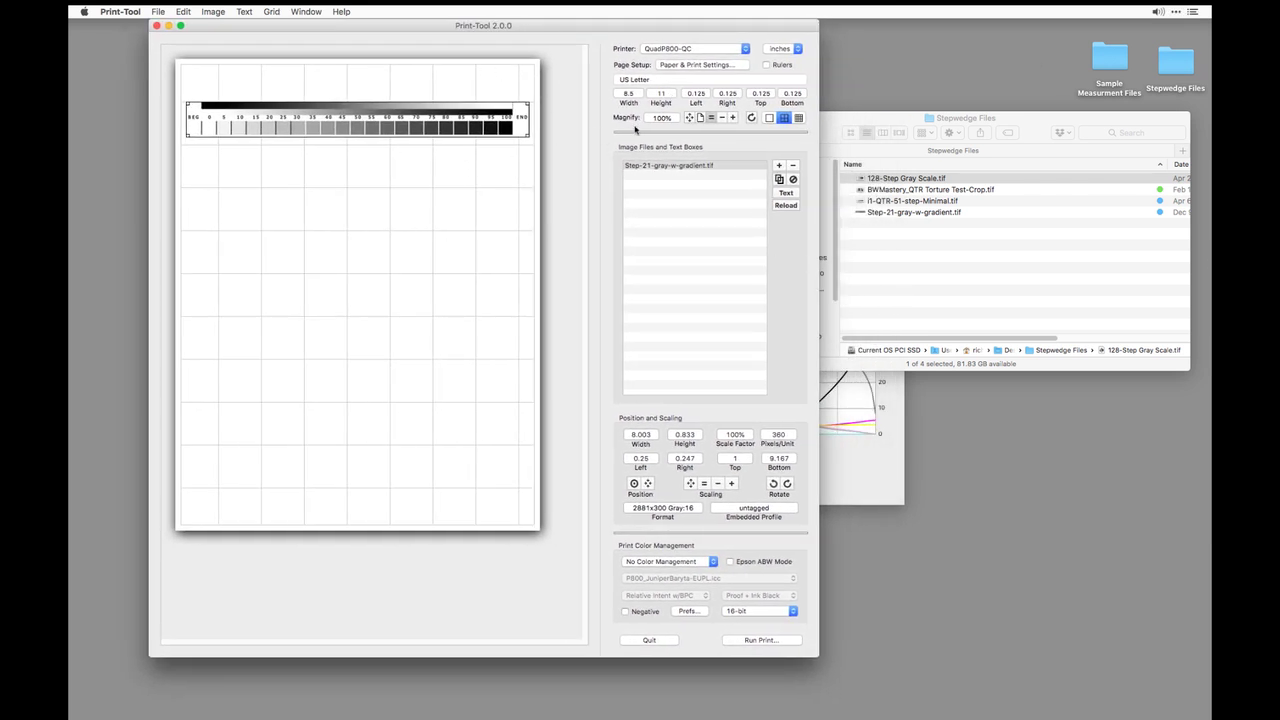
click(657, 165)
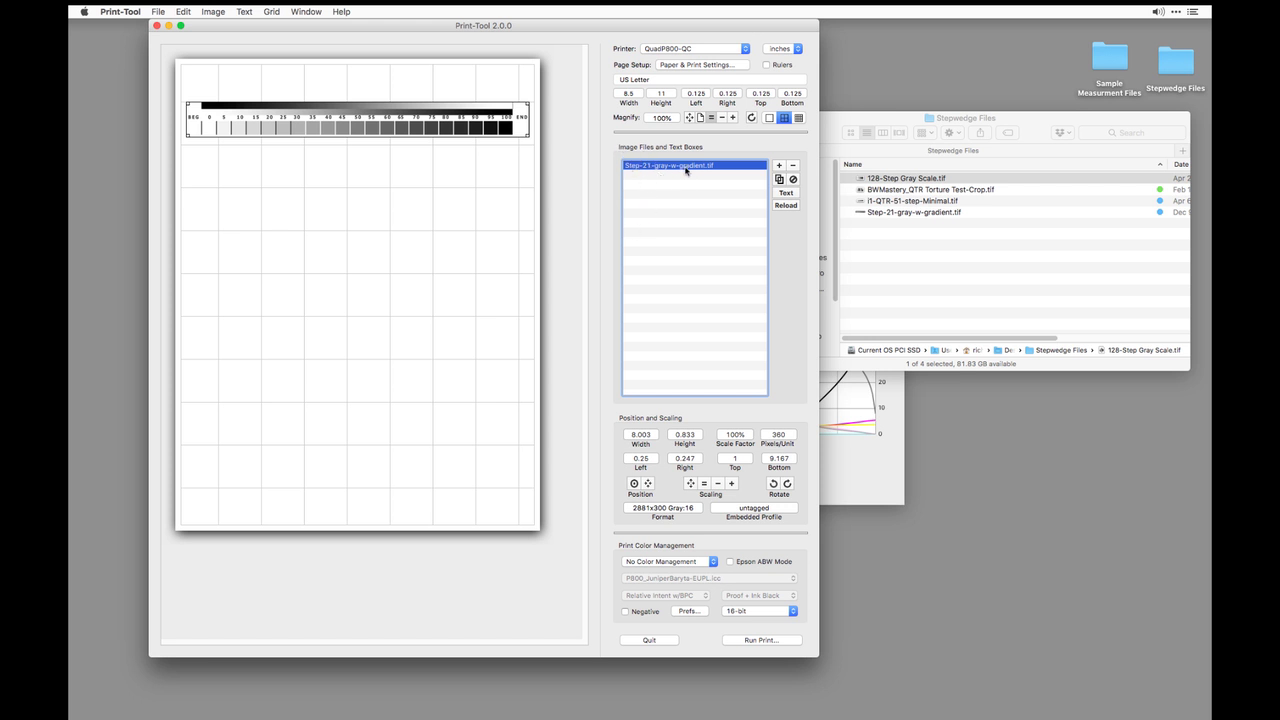
click(780, 180)
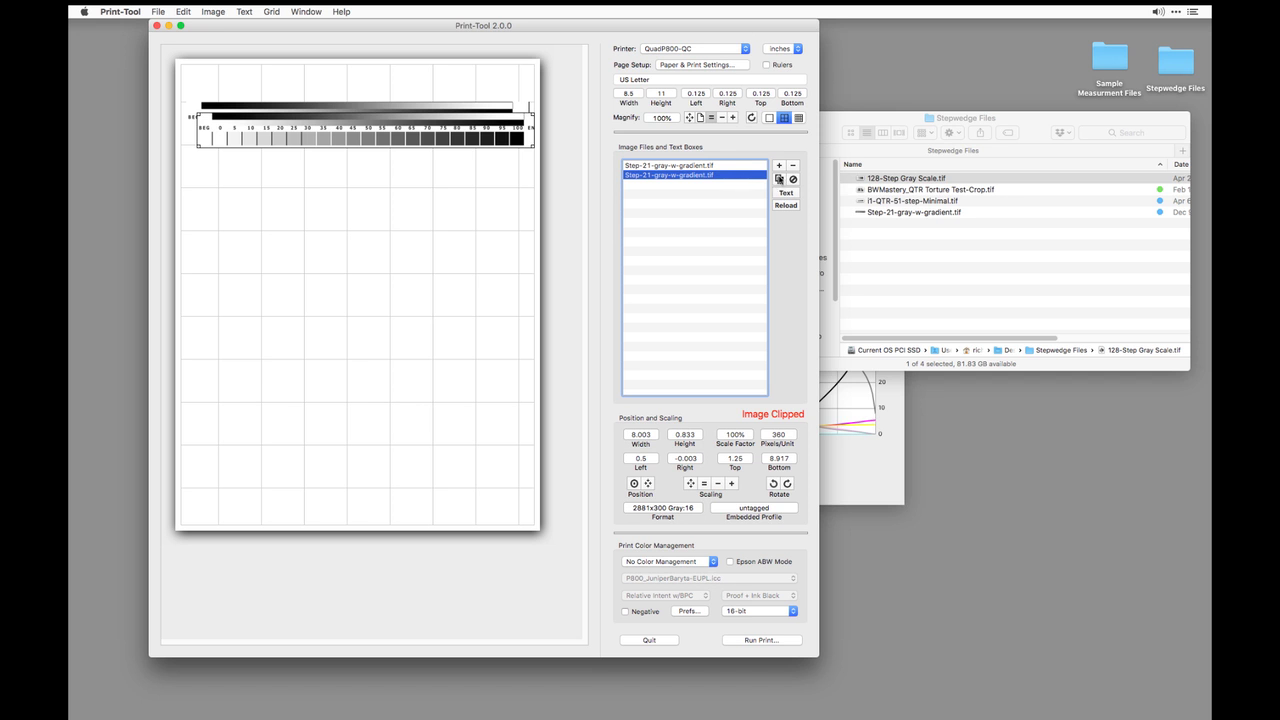
drag(426, 143, 407, 181)
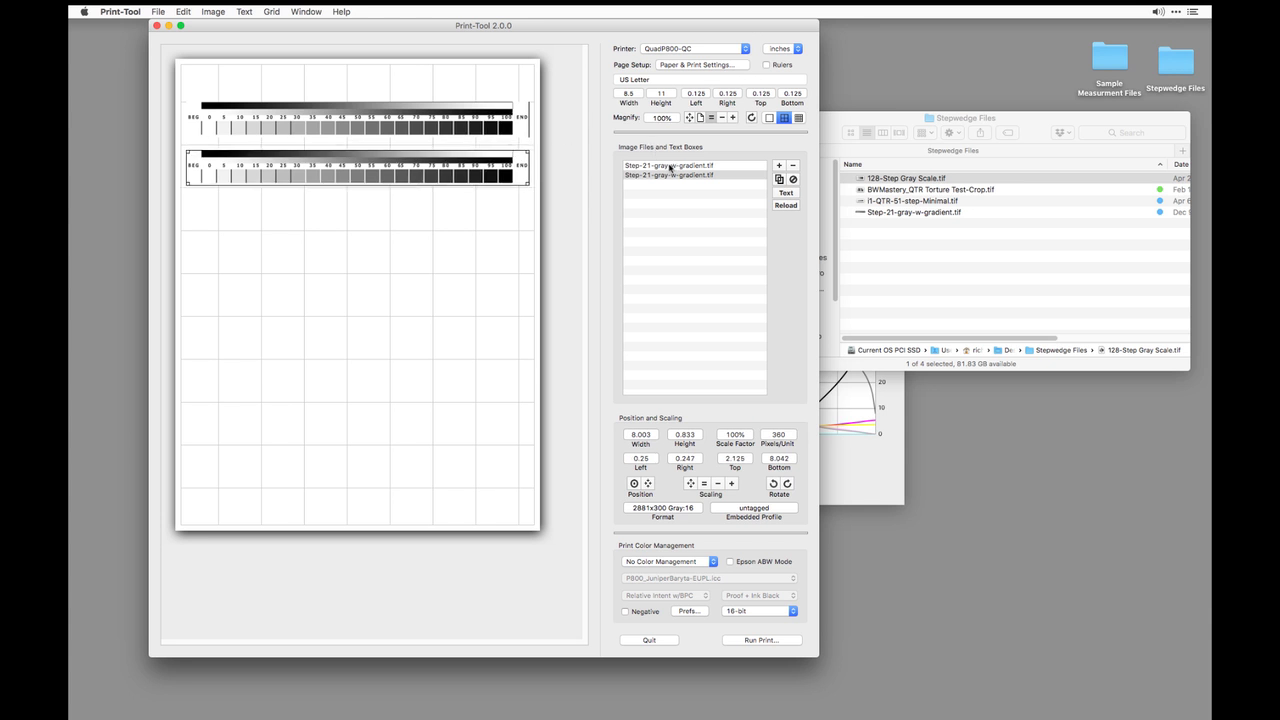
Delete the original stepwedge at the top of the page, keeping only the lower copy
click(497, 140)
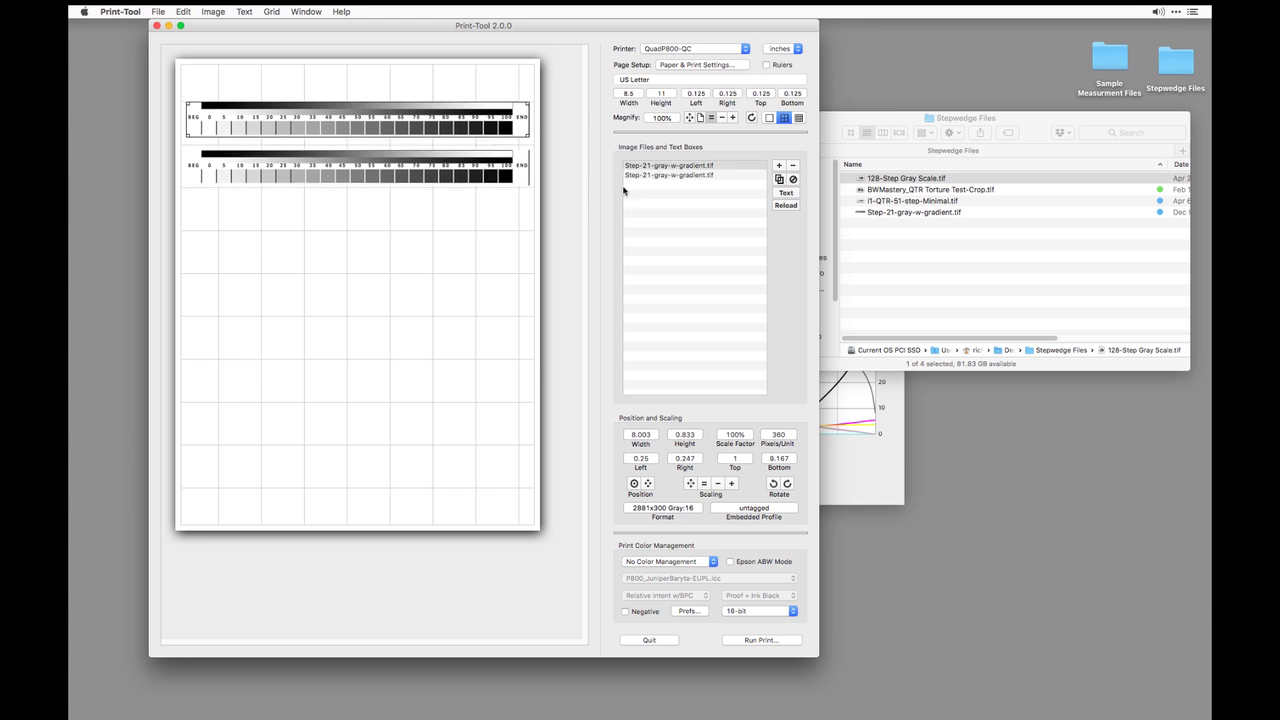
key(Delete)
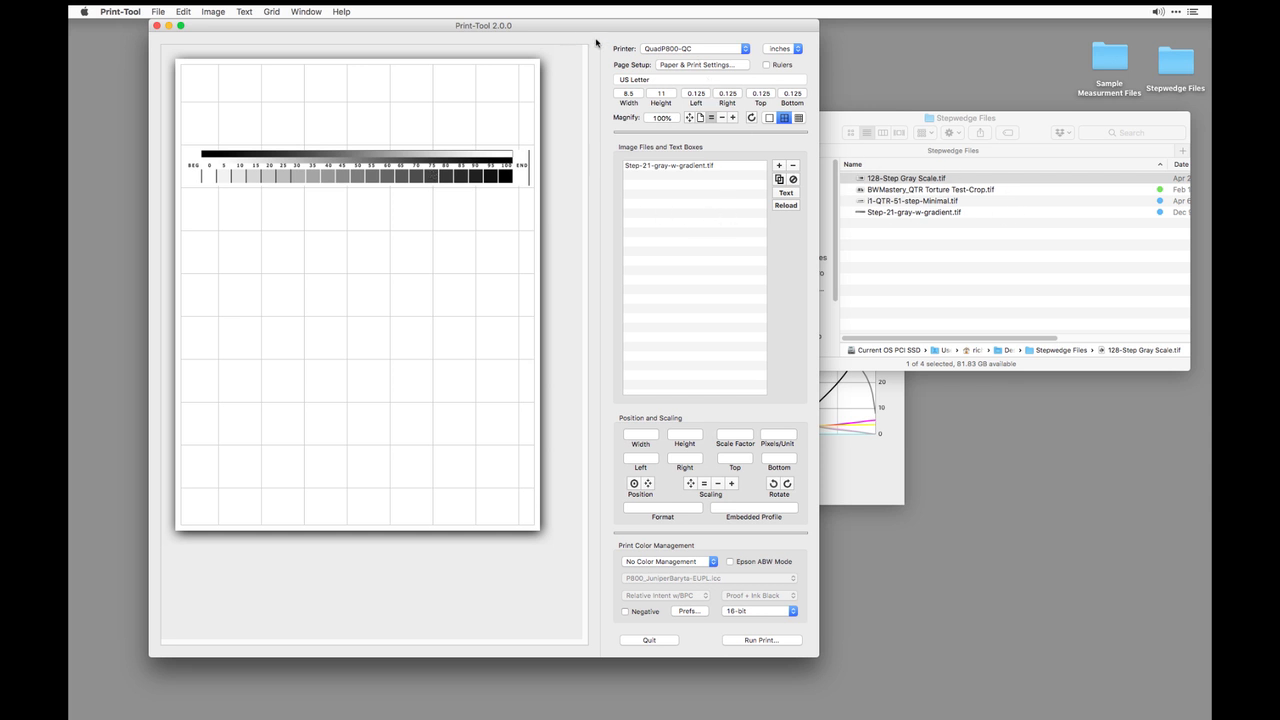
Run the print, show the QuadToneRIP options, and set Curve 1 to Hahn-Baryta-FB-Nt and the speed to Bi-directional
click(685, 65)
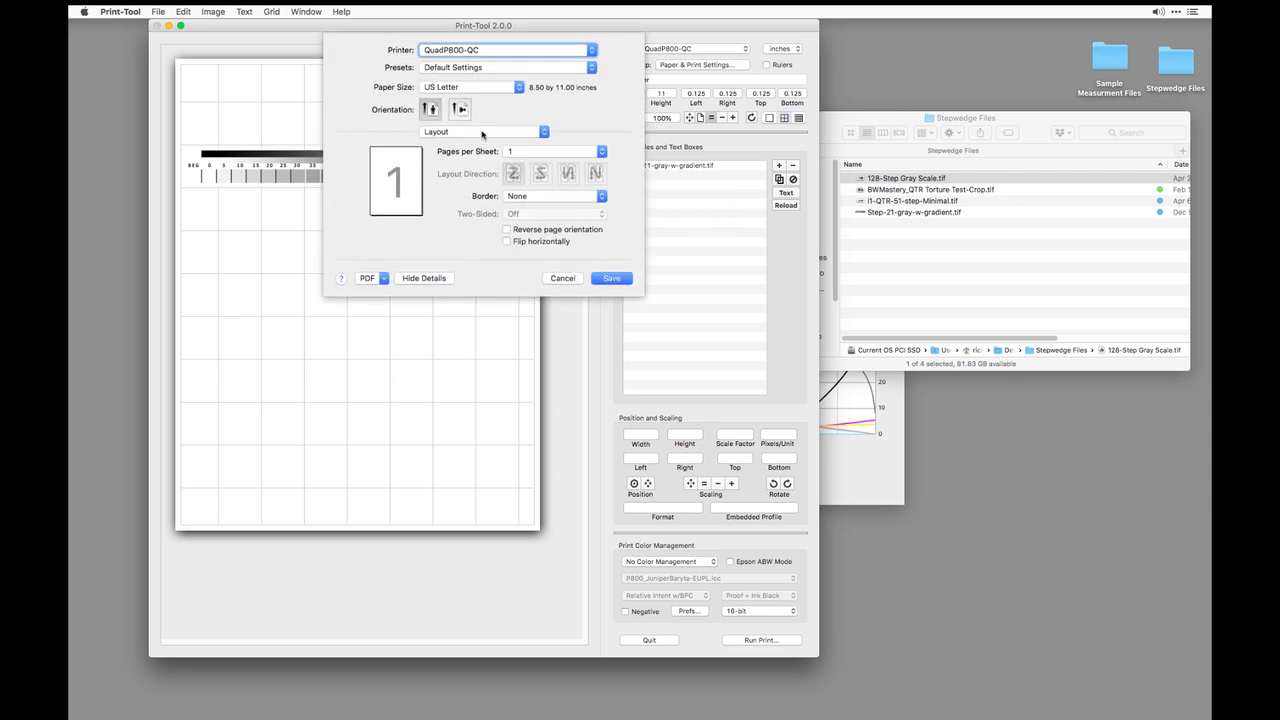
click(550, 278)
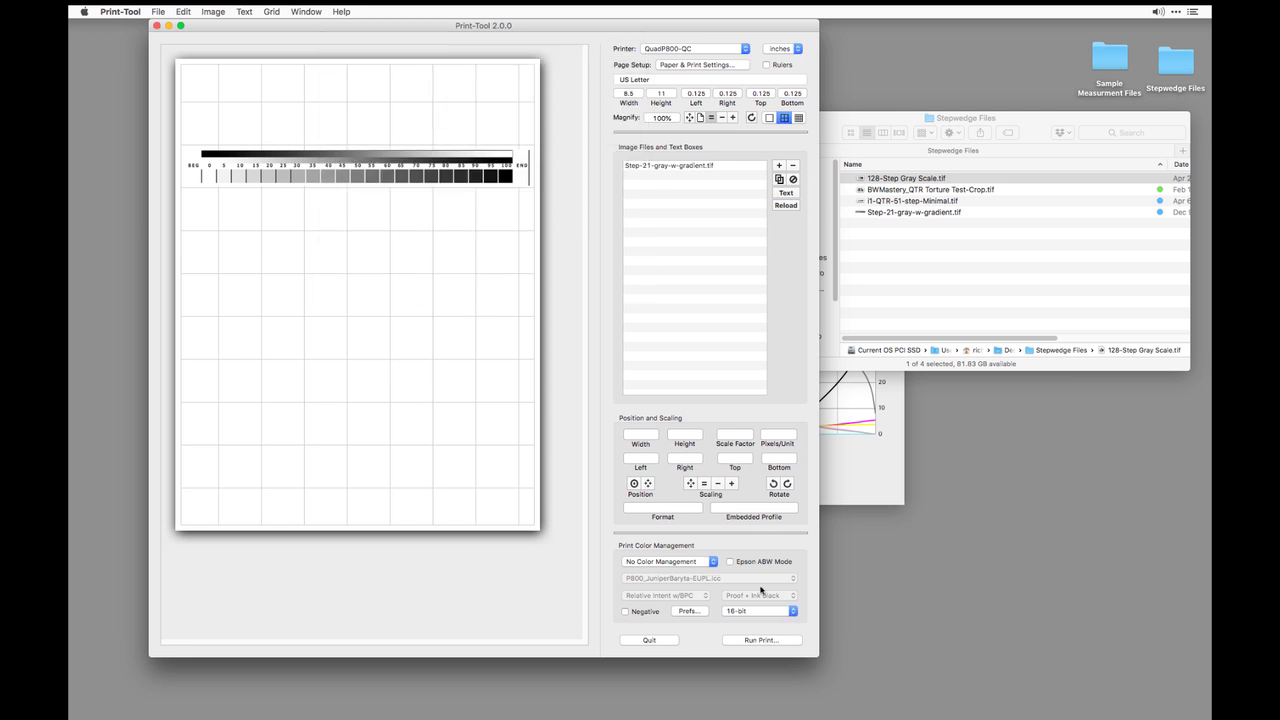
click(745, 641)
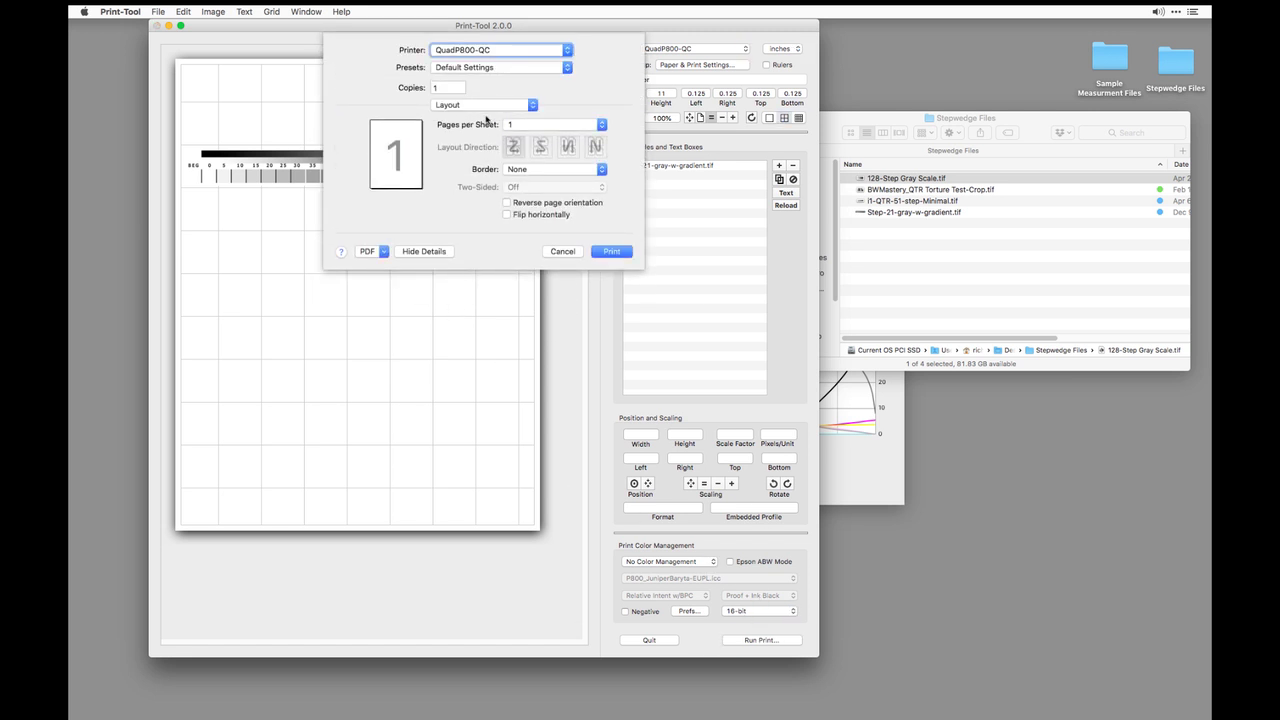
click(485, 106)
click(476, 155)
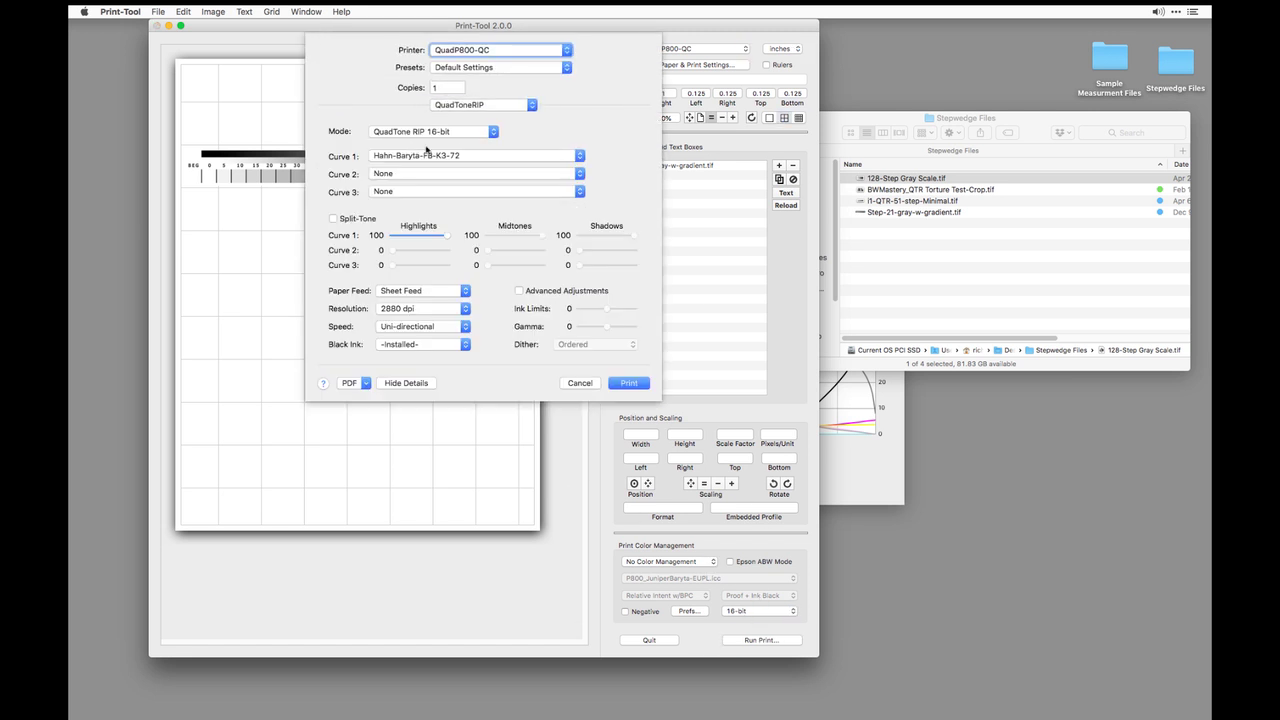
click(451, 157)
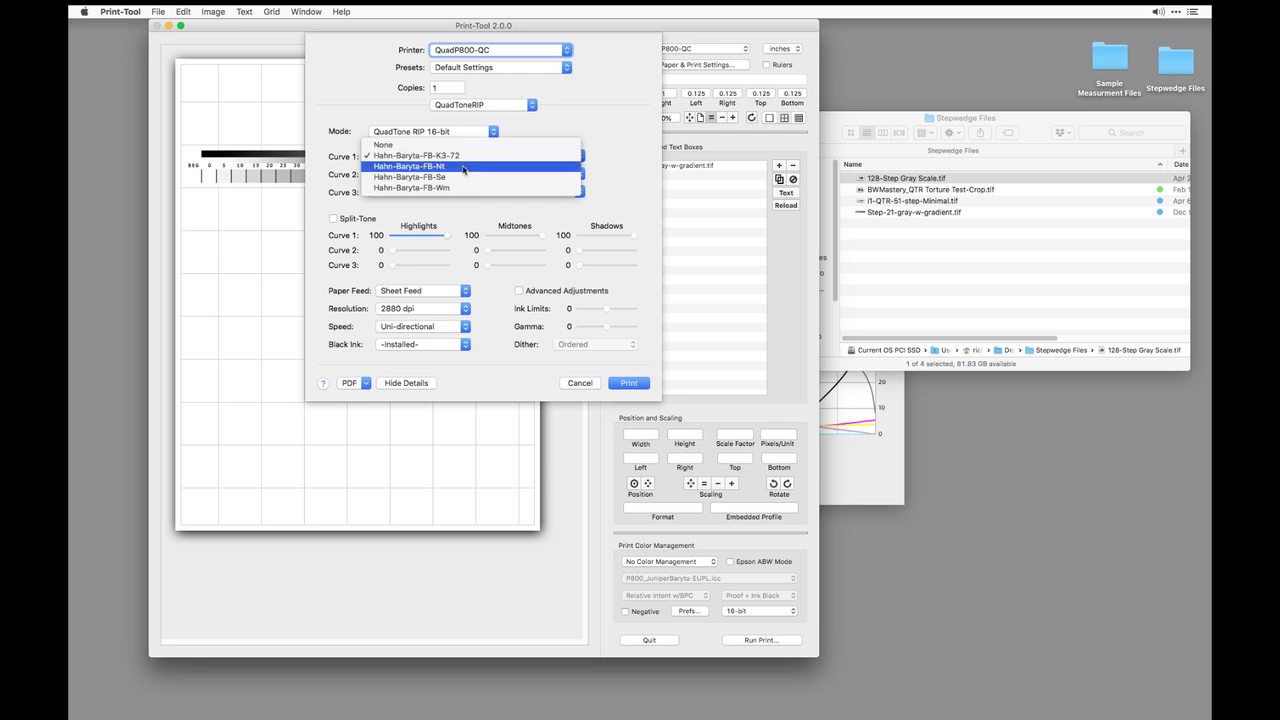
click(466, 168)
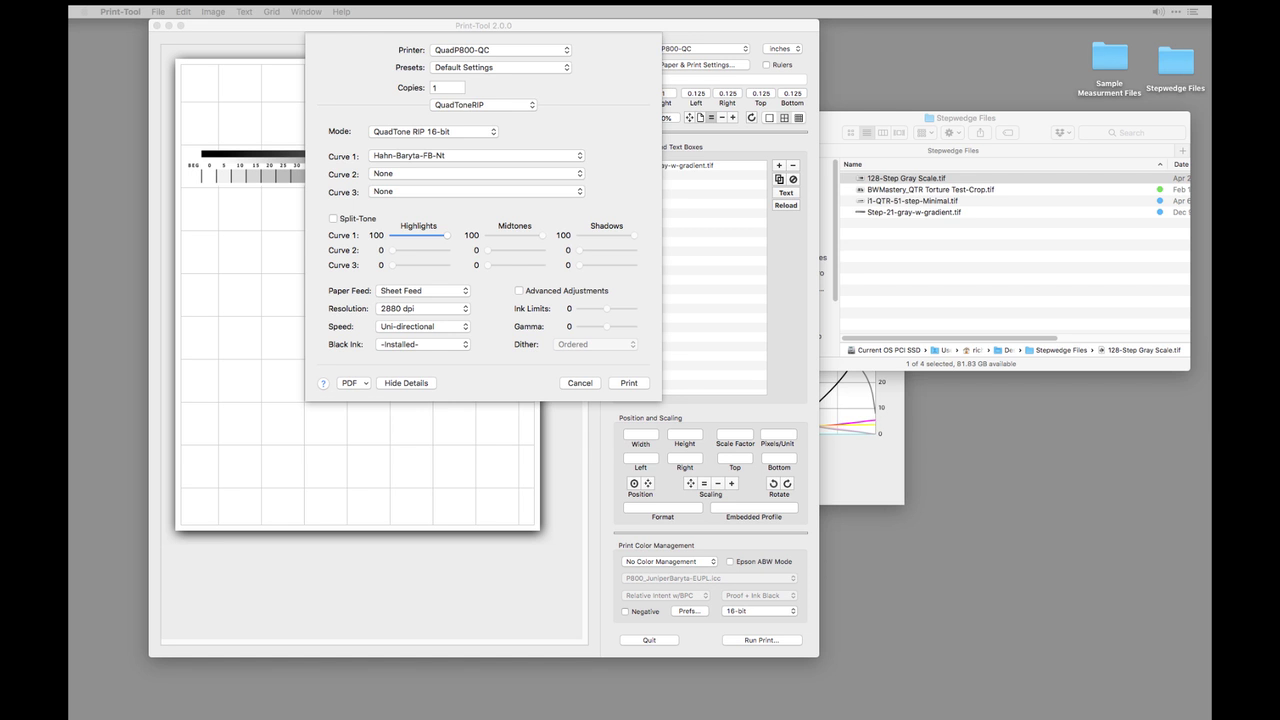
click(441, 325)
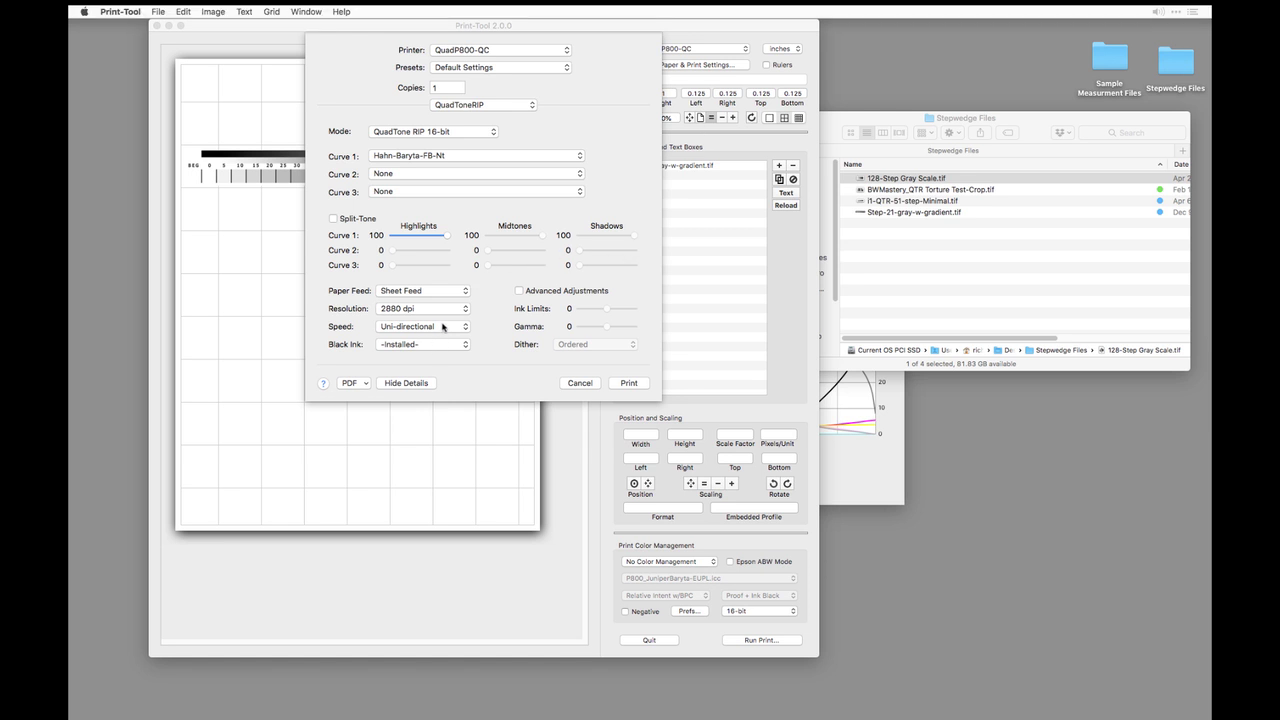
click(435, 317)
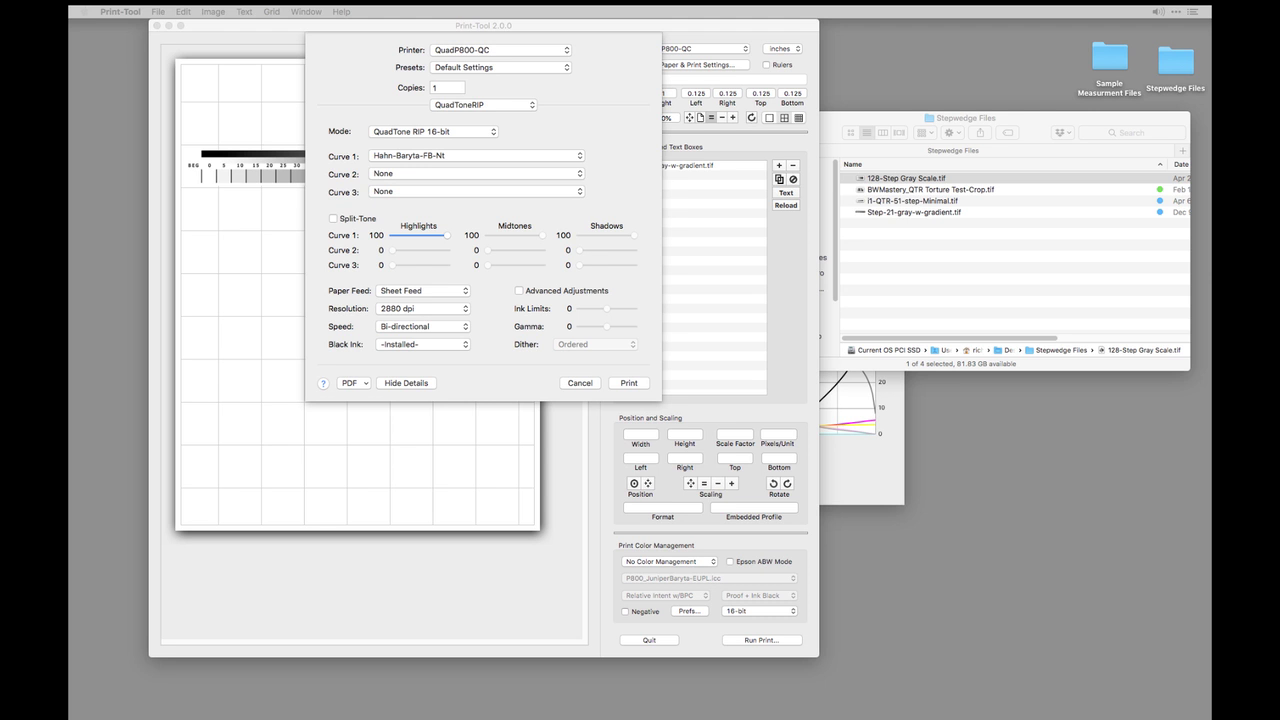
Switch to QuadToneProfiler-QuickCurve, close the current curve window, open a new untitled one and enlarge it
click(824, 118)
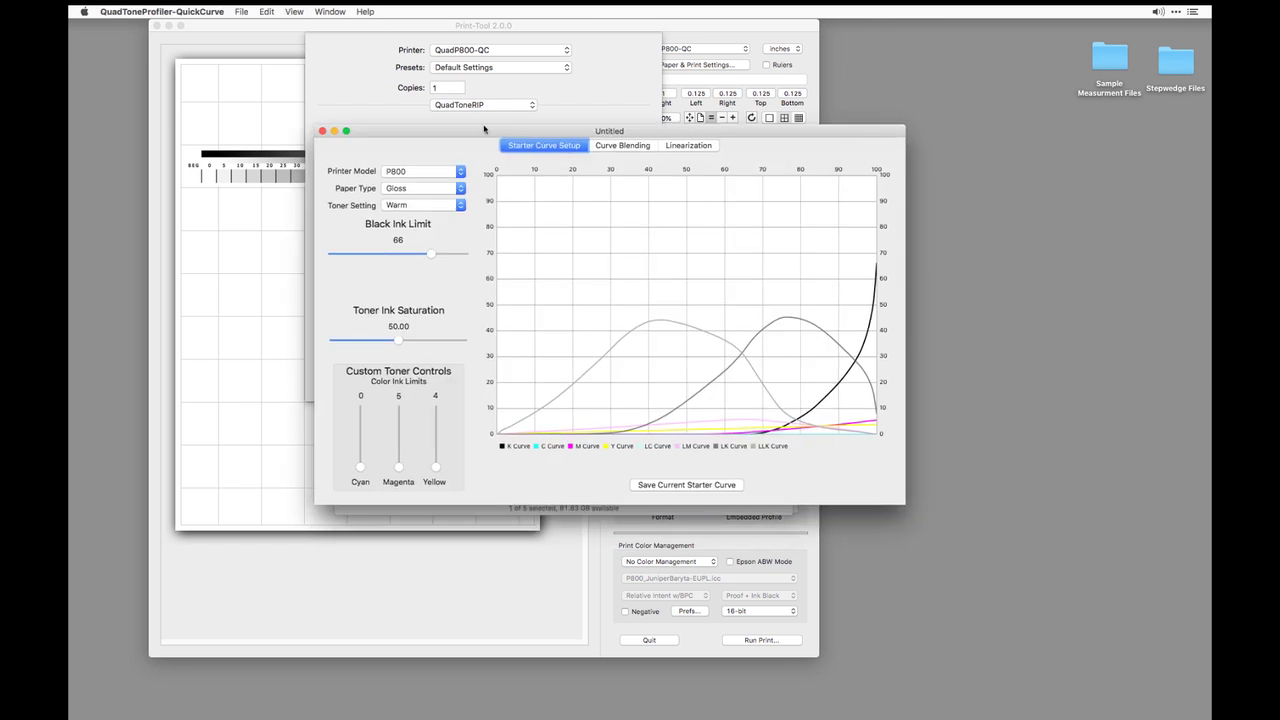
drag(484, 128, 734, 125)
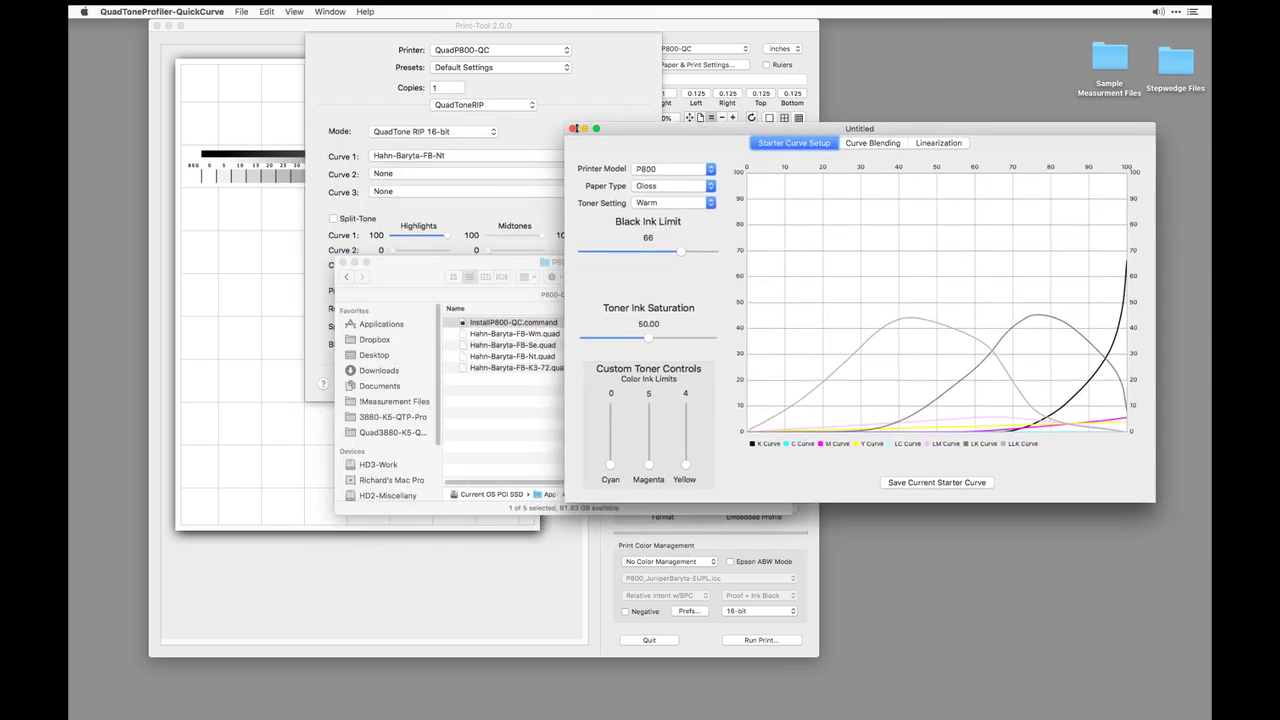
click(574, 128)
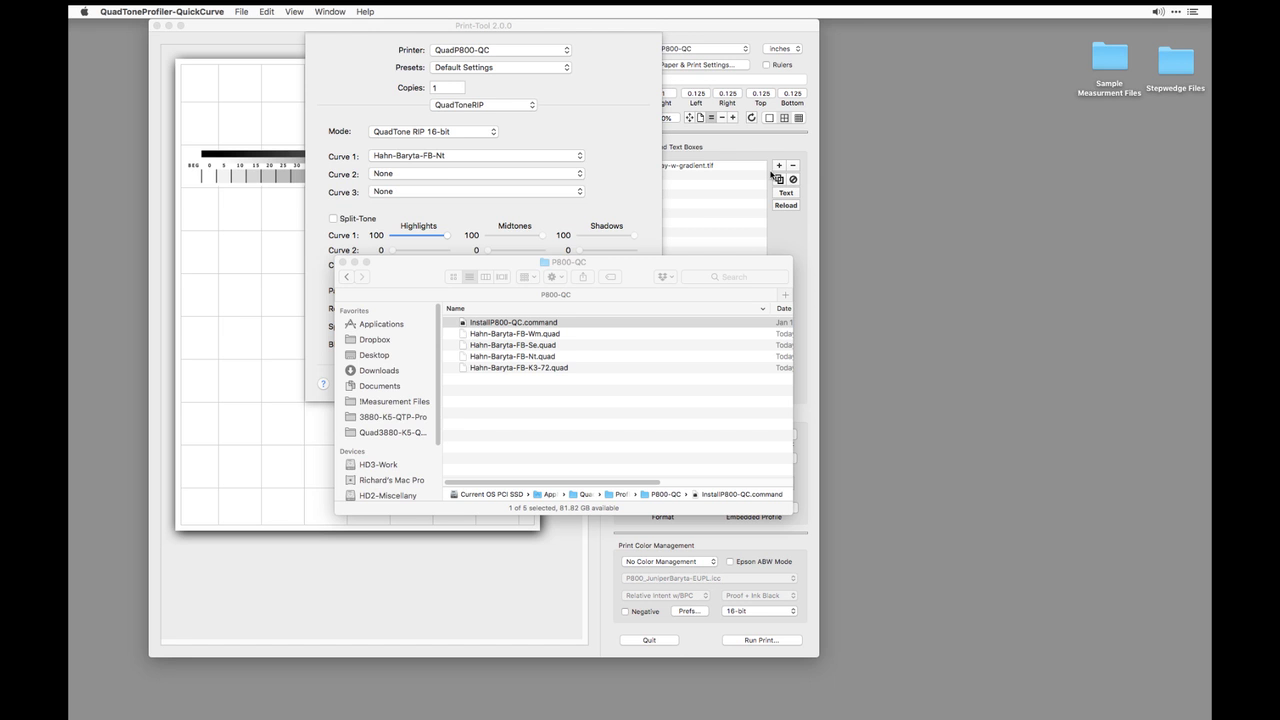
key(super+1)
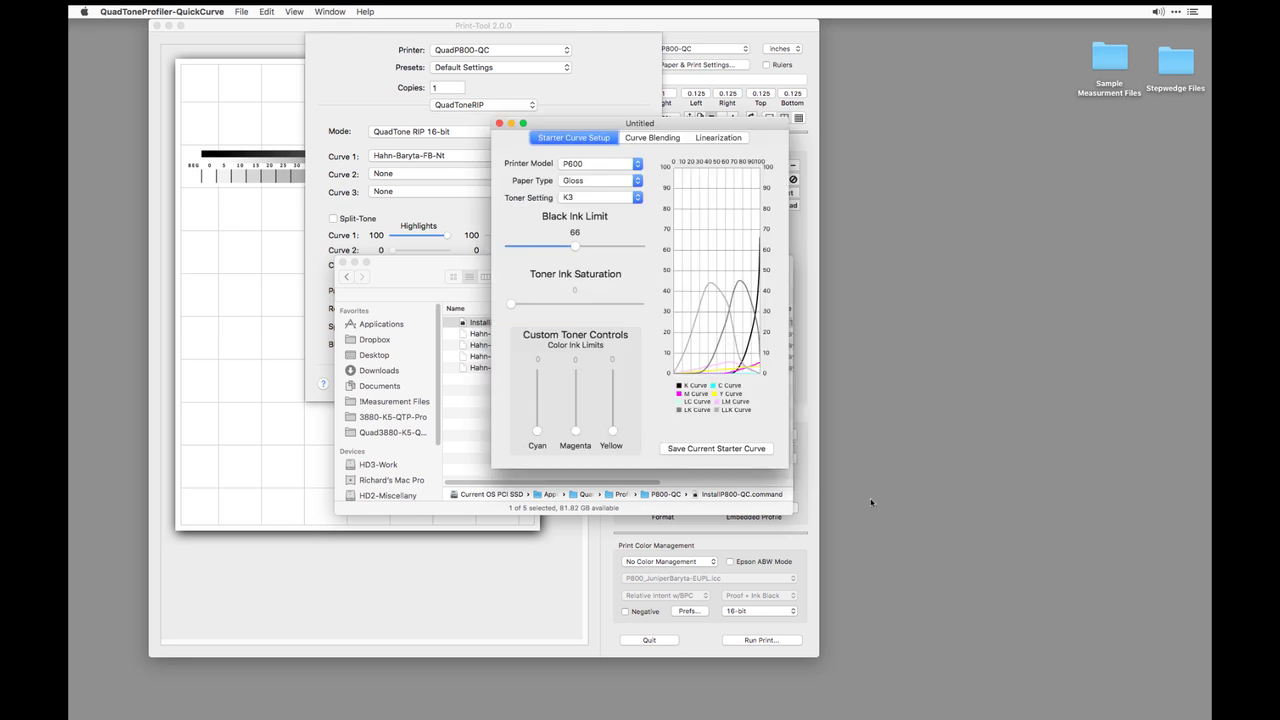
drag(787, 468, 1106, 527)
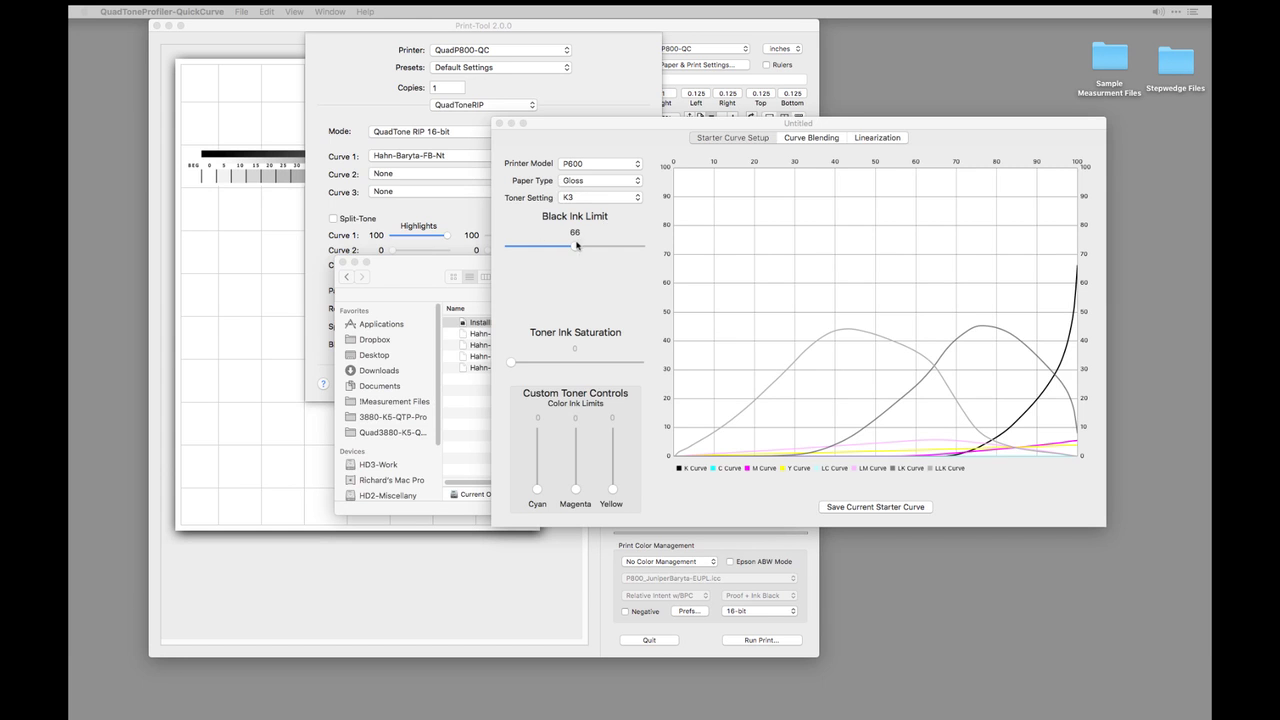
Set the toner setting to K3 and raise the black ink limit to 72
drag(577, 245, 582, 247)
click(585, 196)
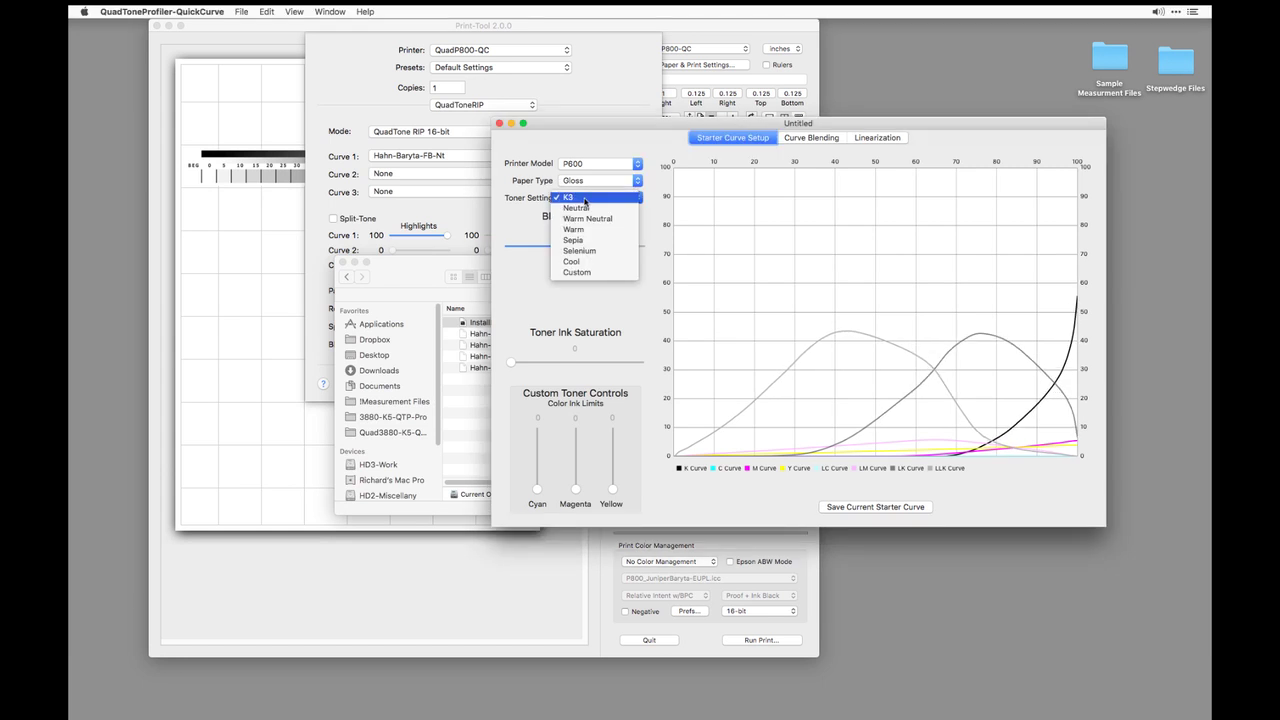
click(590, 198)
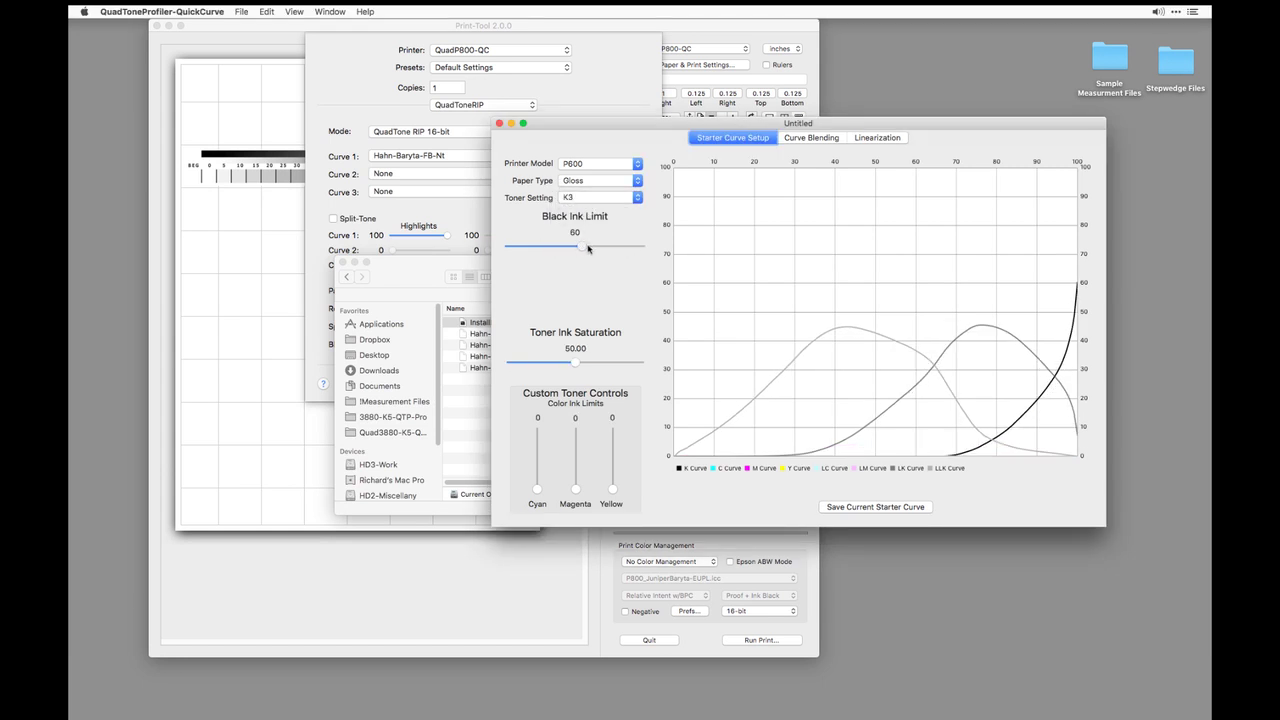
drag(581, 246, 607, 247)
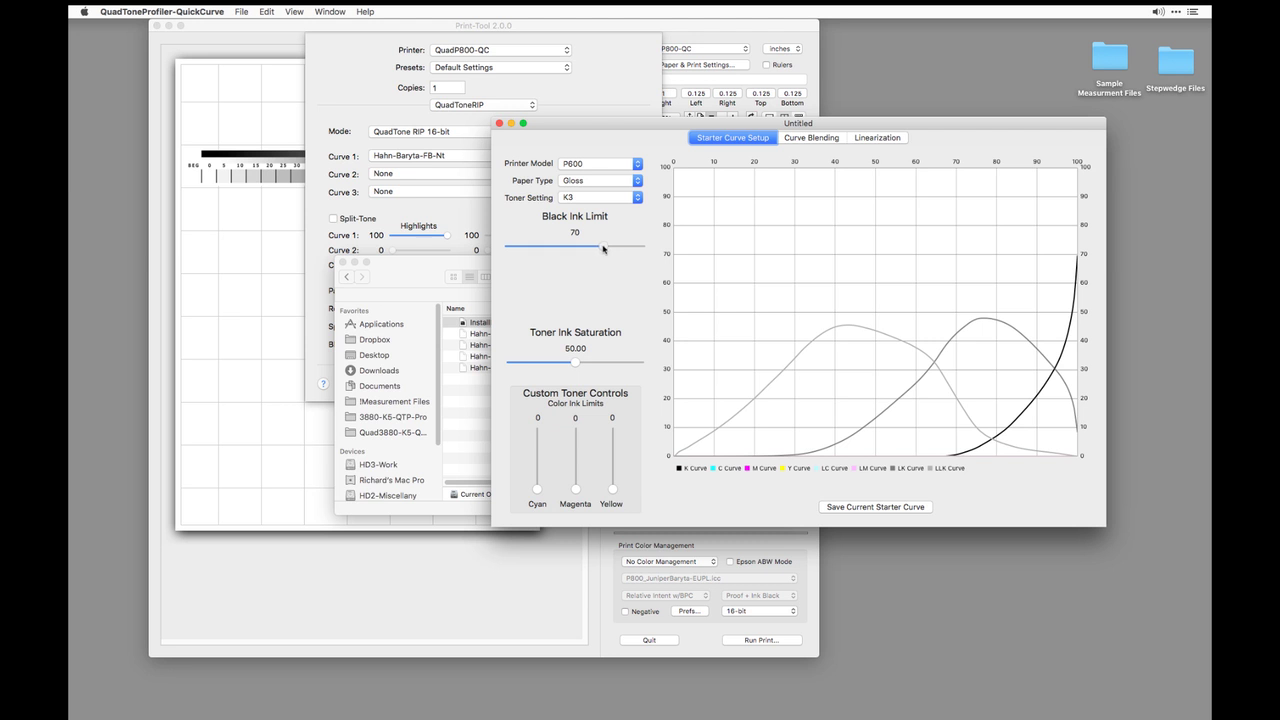
Change the toner setting of the starter curve to Warm
click(598, 198)
click(598, 198)
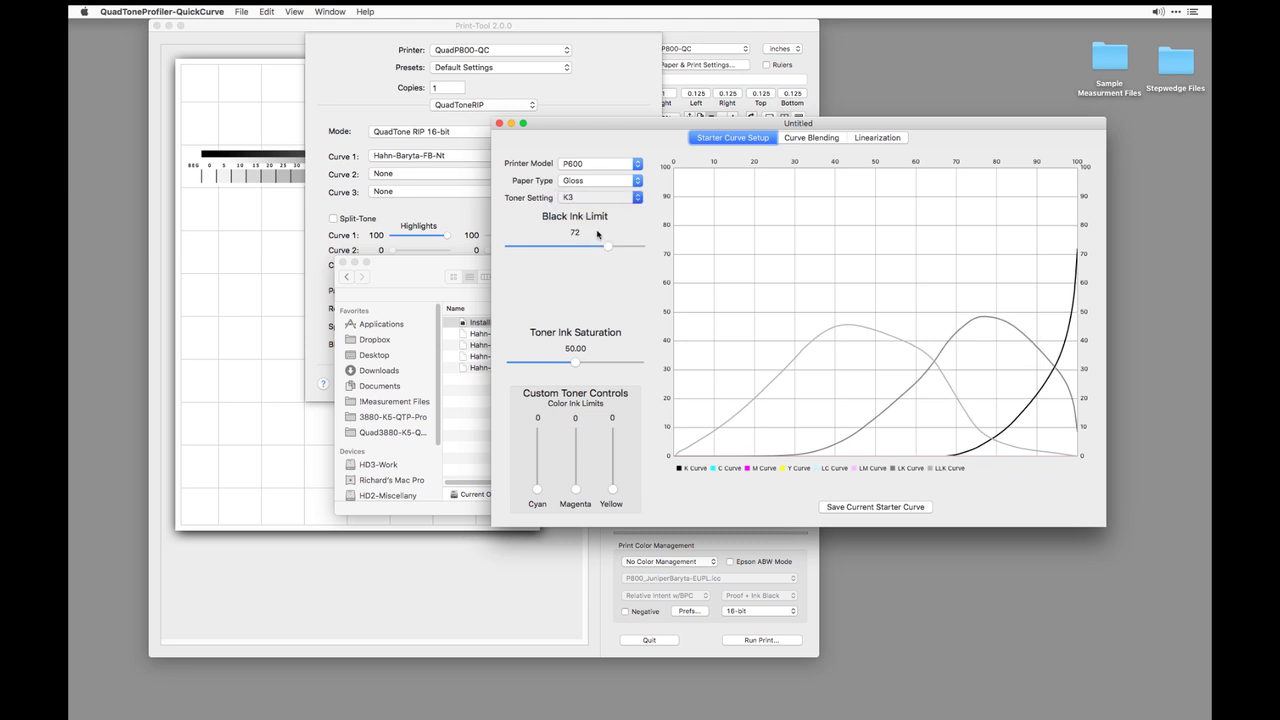
click(598, 198)
click(597, 231)
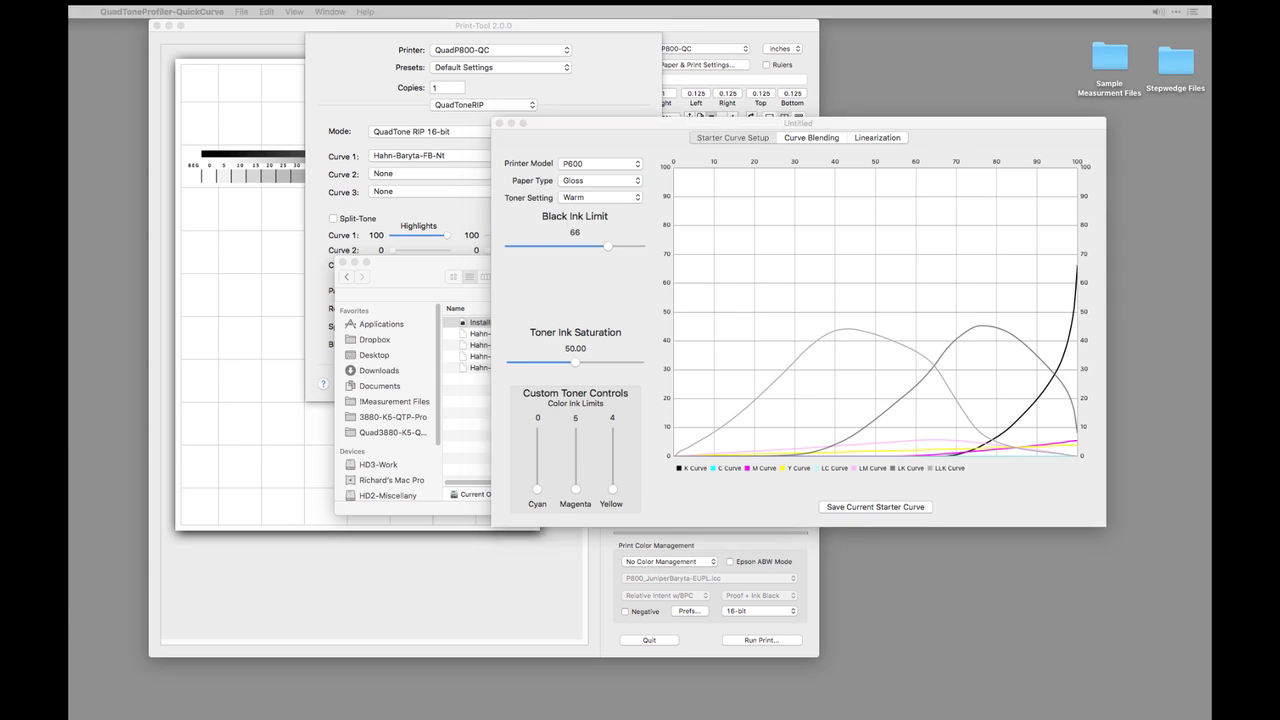
Switch to Print-Tool and send the stepwedge to the printer with the Hahn-Baryta-FB-Nt curve
click(550, 110)
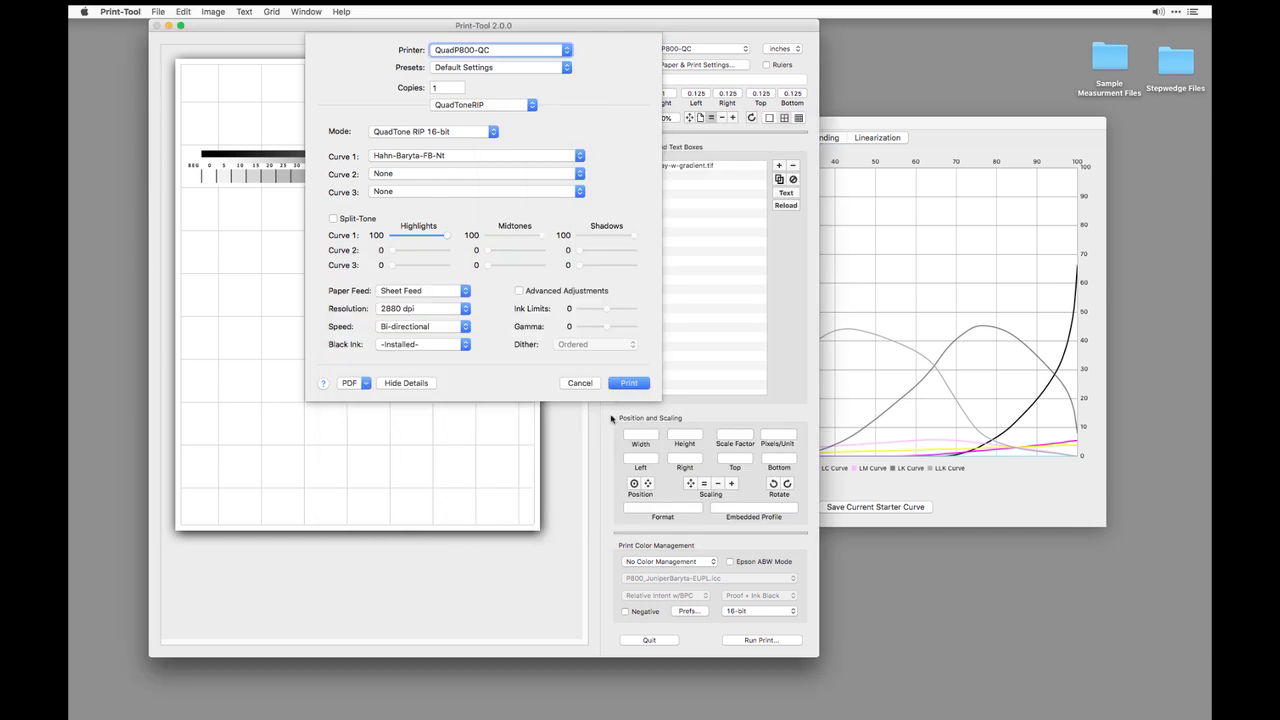
click(630, 384)
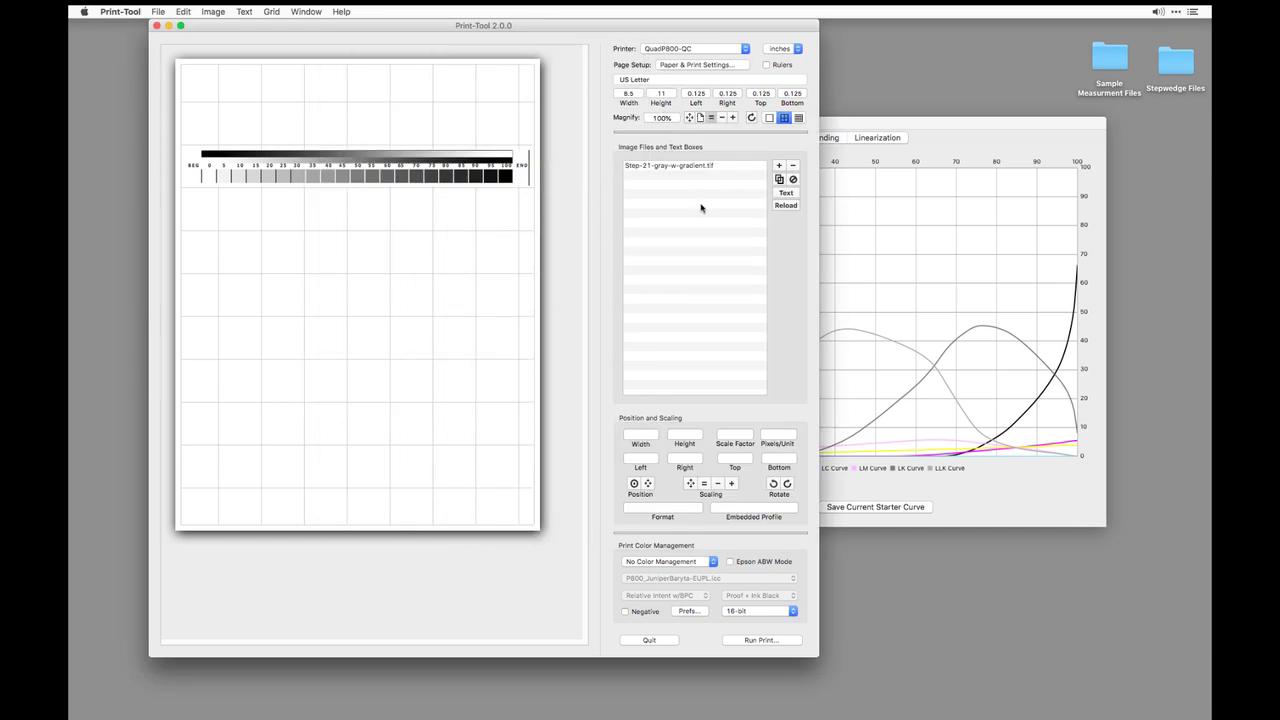
Duplicate the stepwedge and place the copy below the original, about 3.125 inches from the page top
click(700, 166)
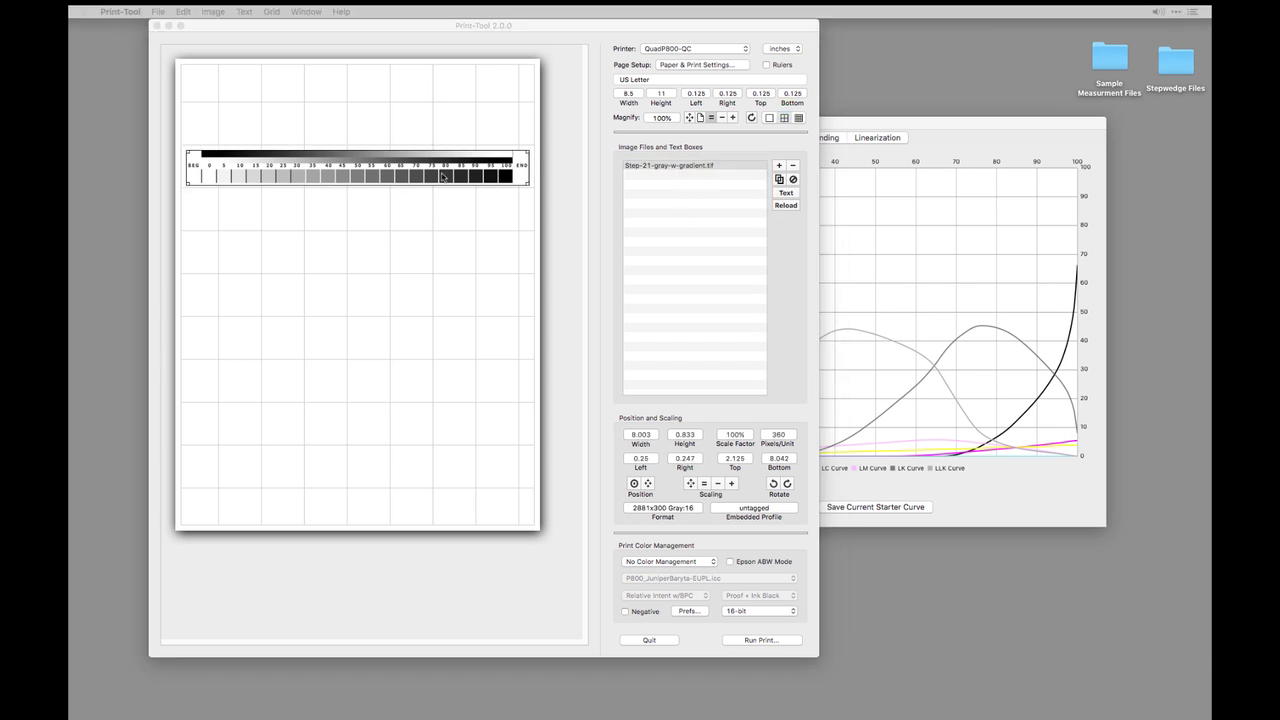
click(651, 168)
click(779, 179)
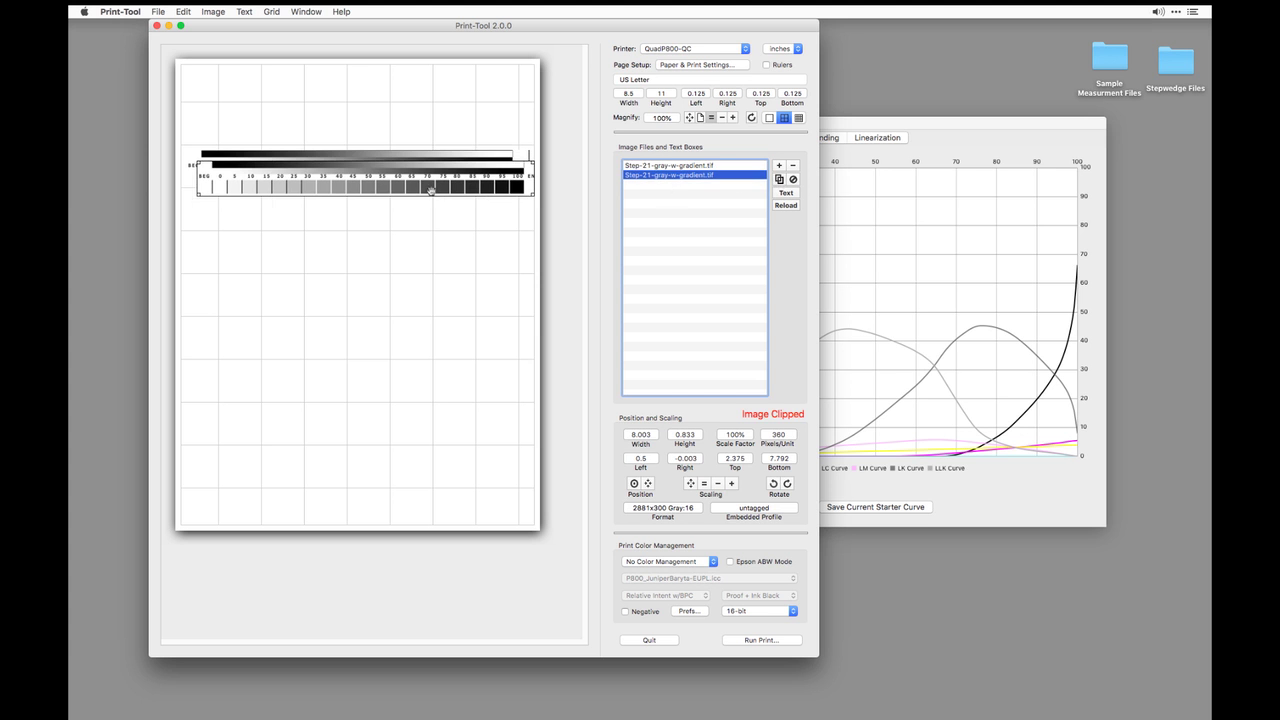
drag(432, 178, 427, 222)
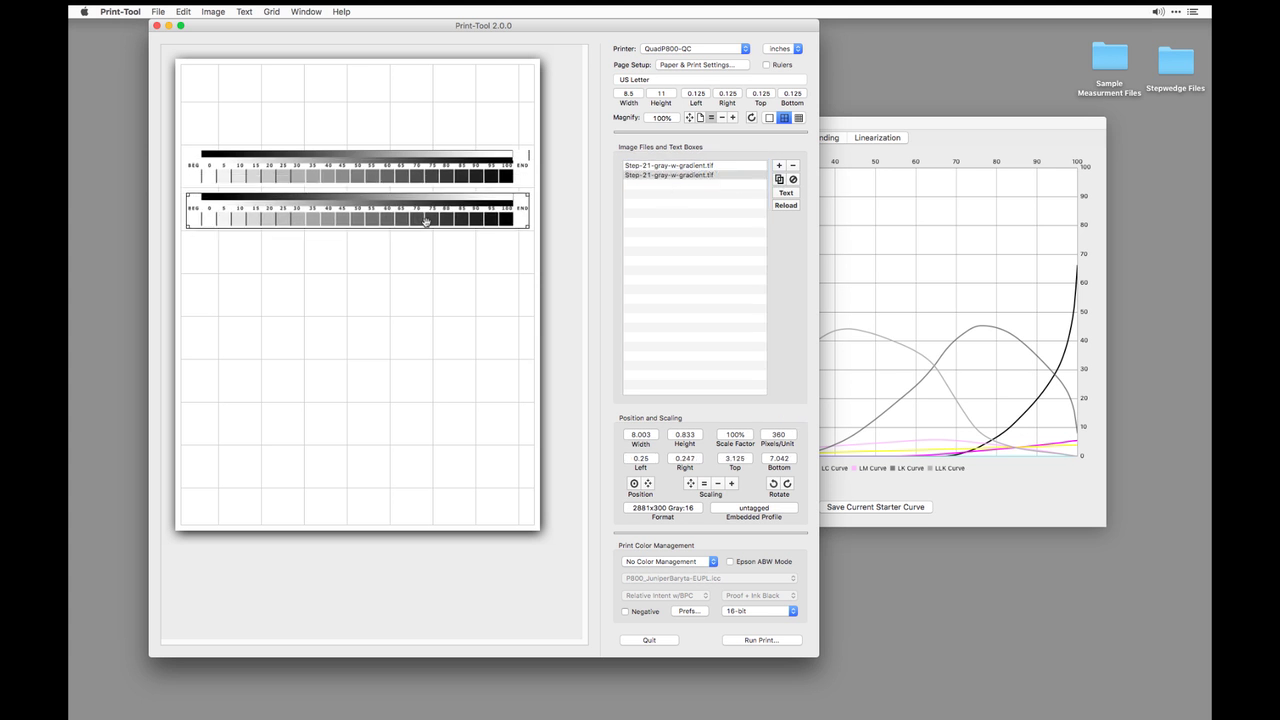
Delete the upper stepwedge, keeping only the lower copy on the page
click(453, 170)
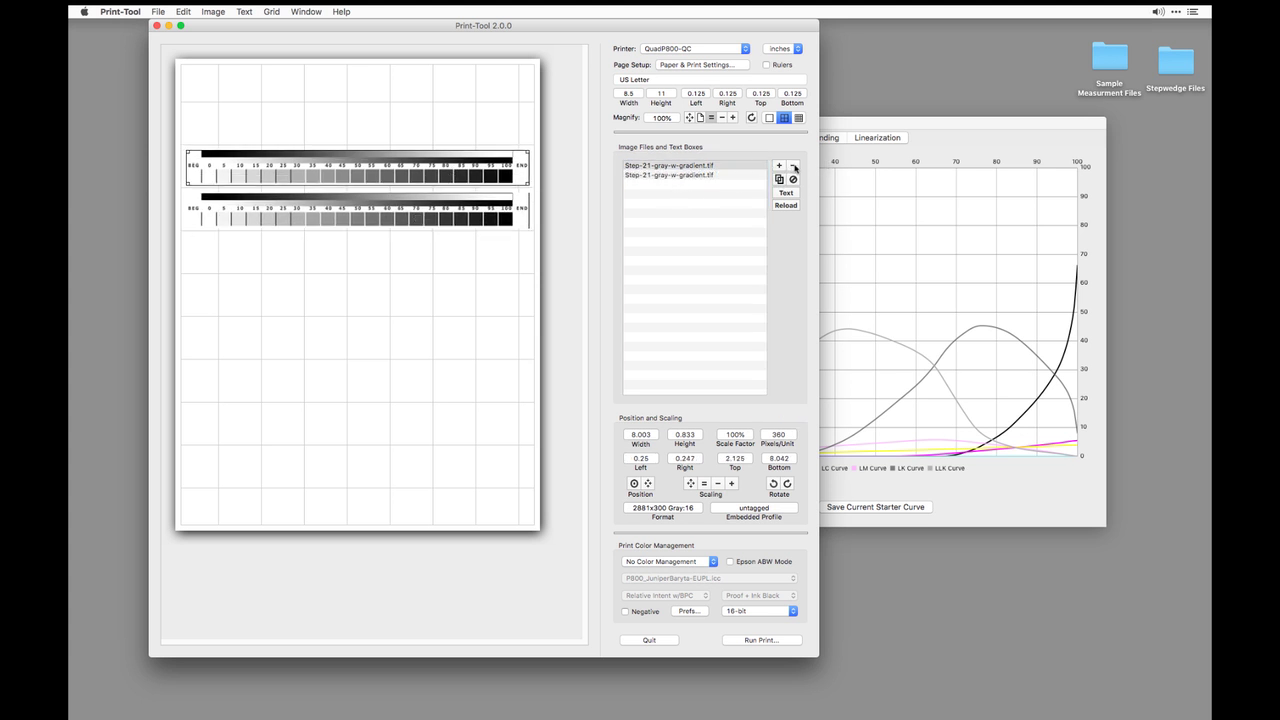
click(649, 166)
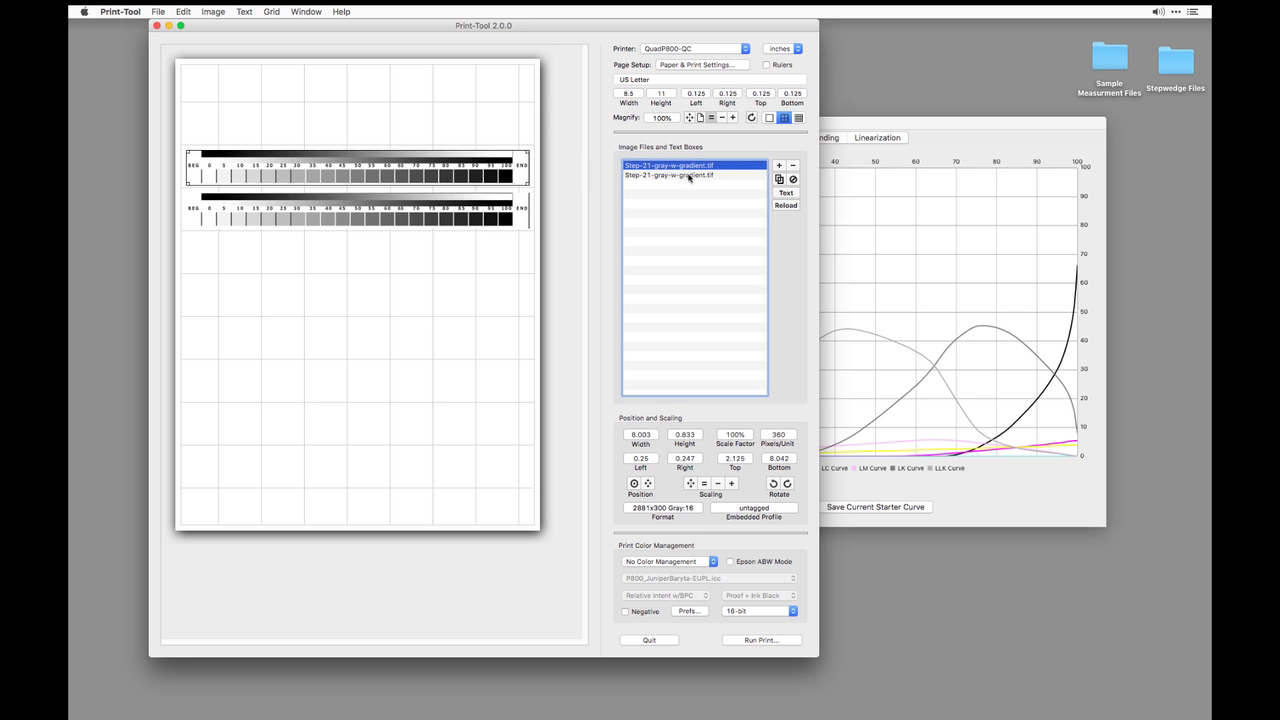
click(793, 165)
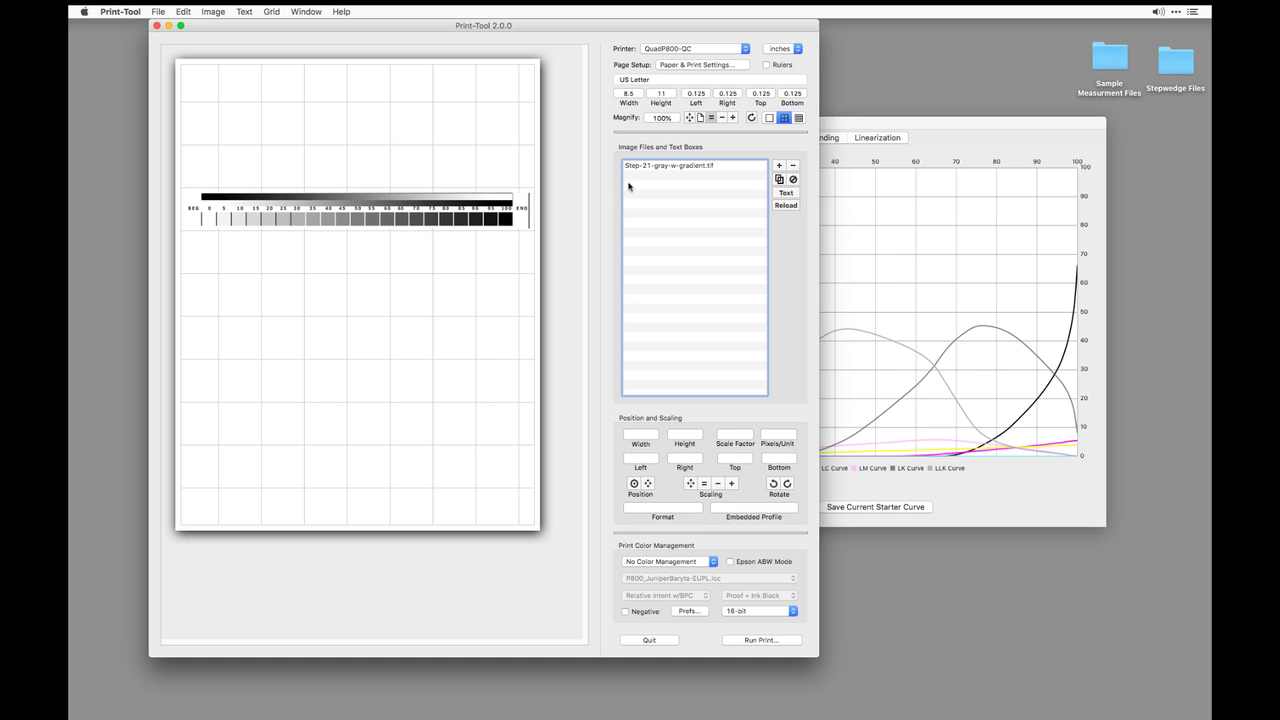
Switch to QuadToneProfiler-QuickCurve and change the toner setting first to Cool and then to Selenium
click(900, 128)
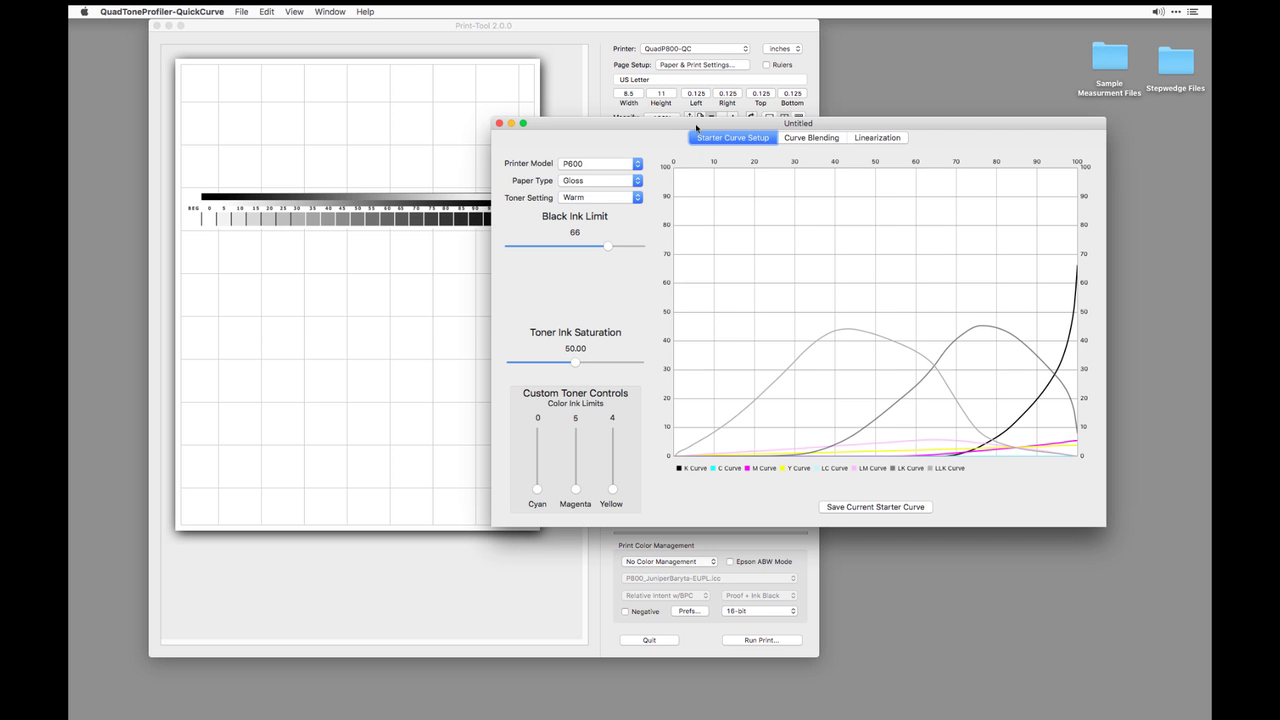
drag(697, 127, 696, 126)
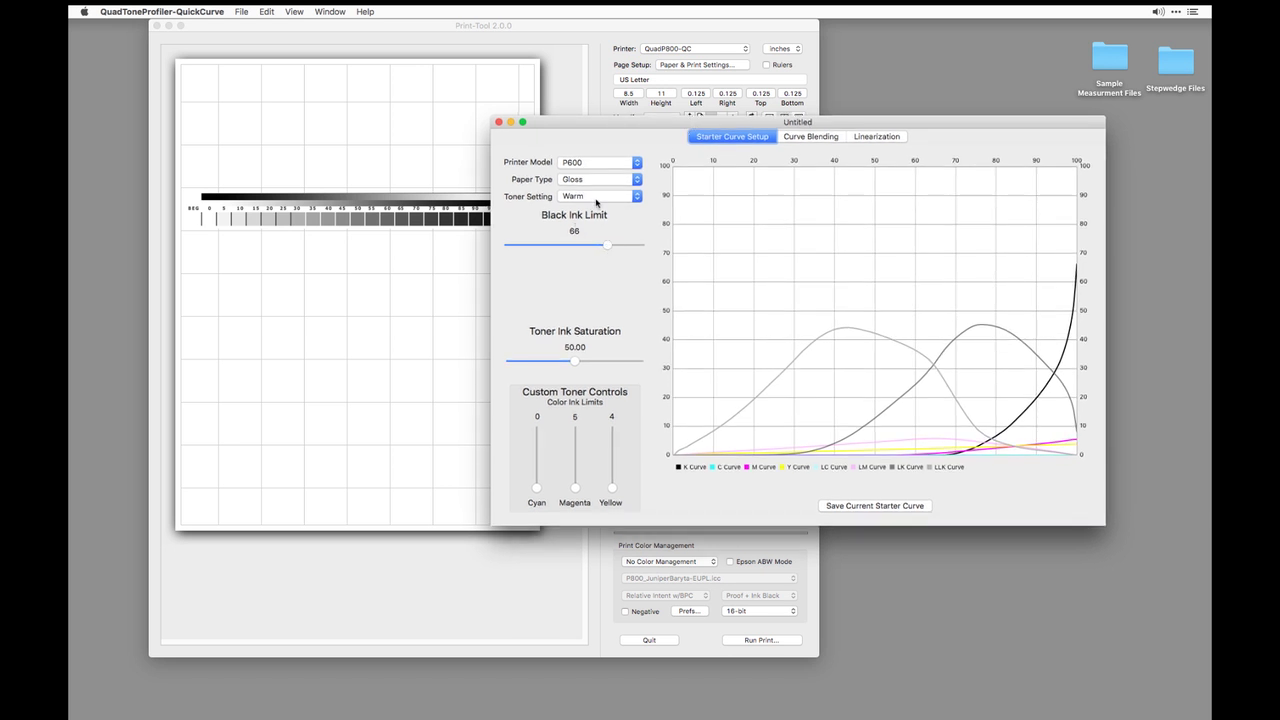
click(600, 197)
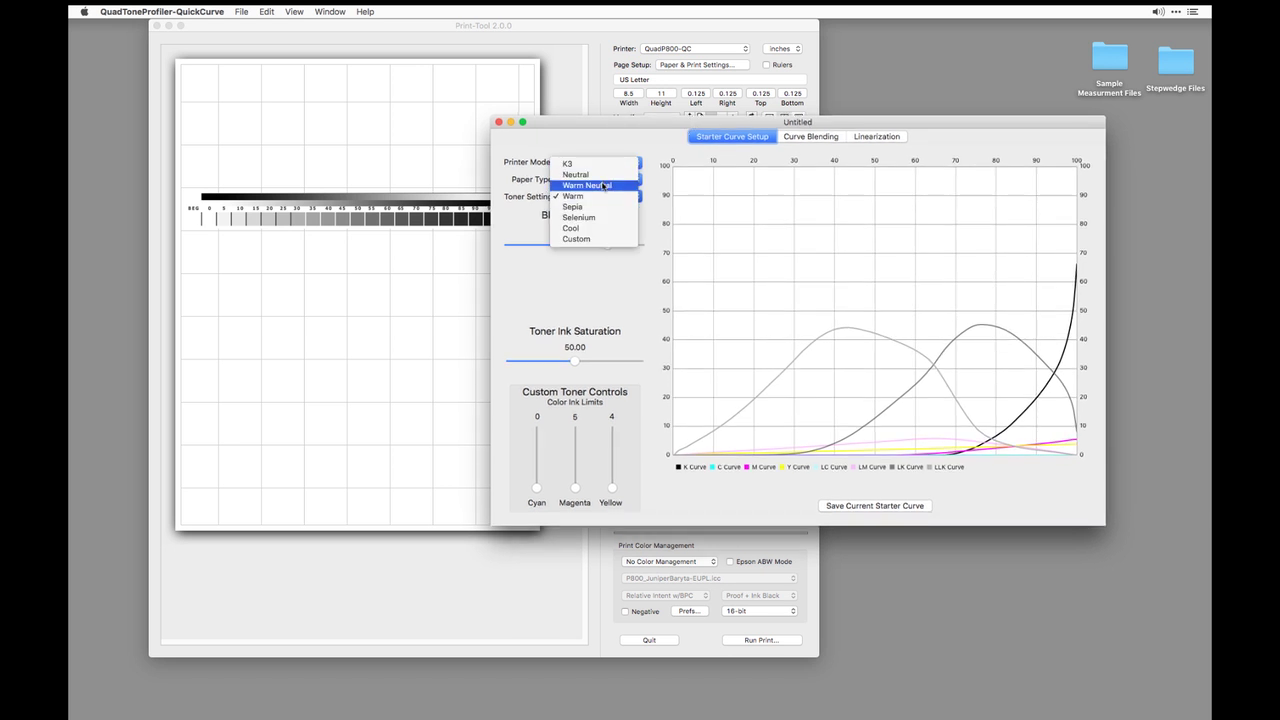
click(572, 229)
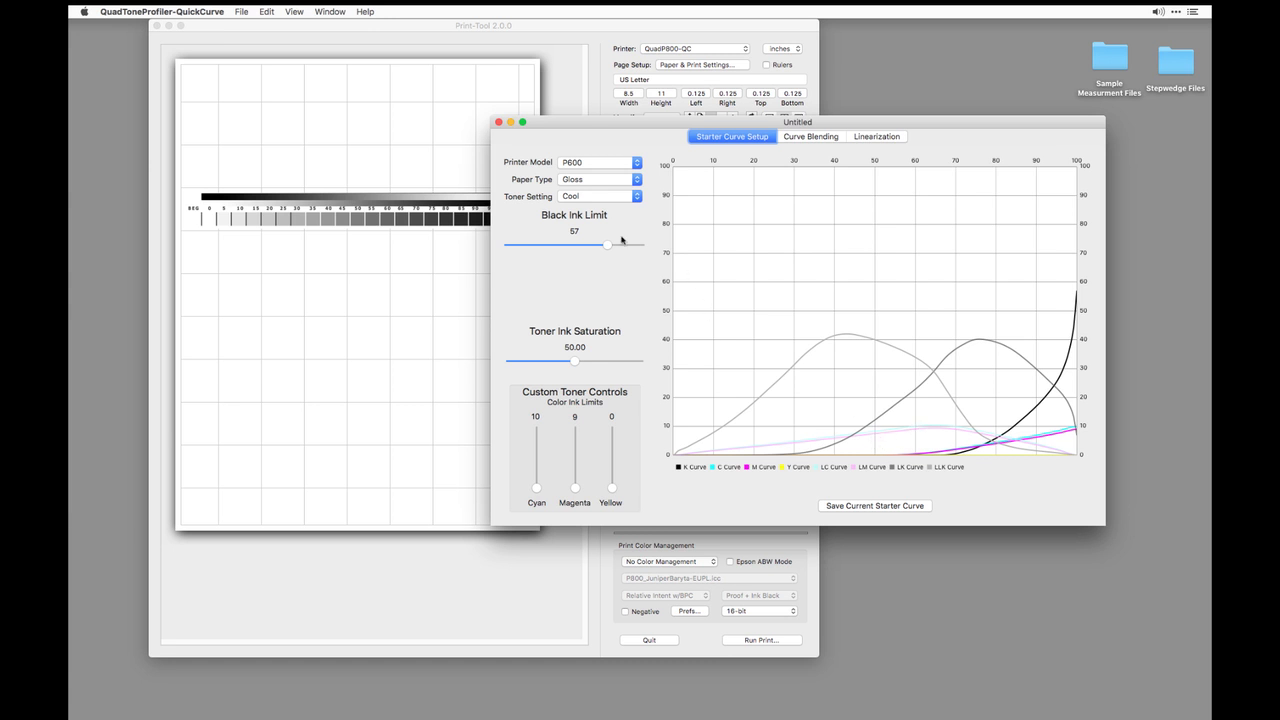
click(603, 196)
click(599, 185)
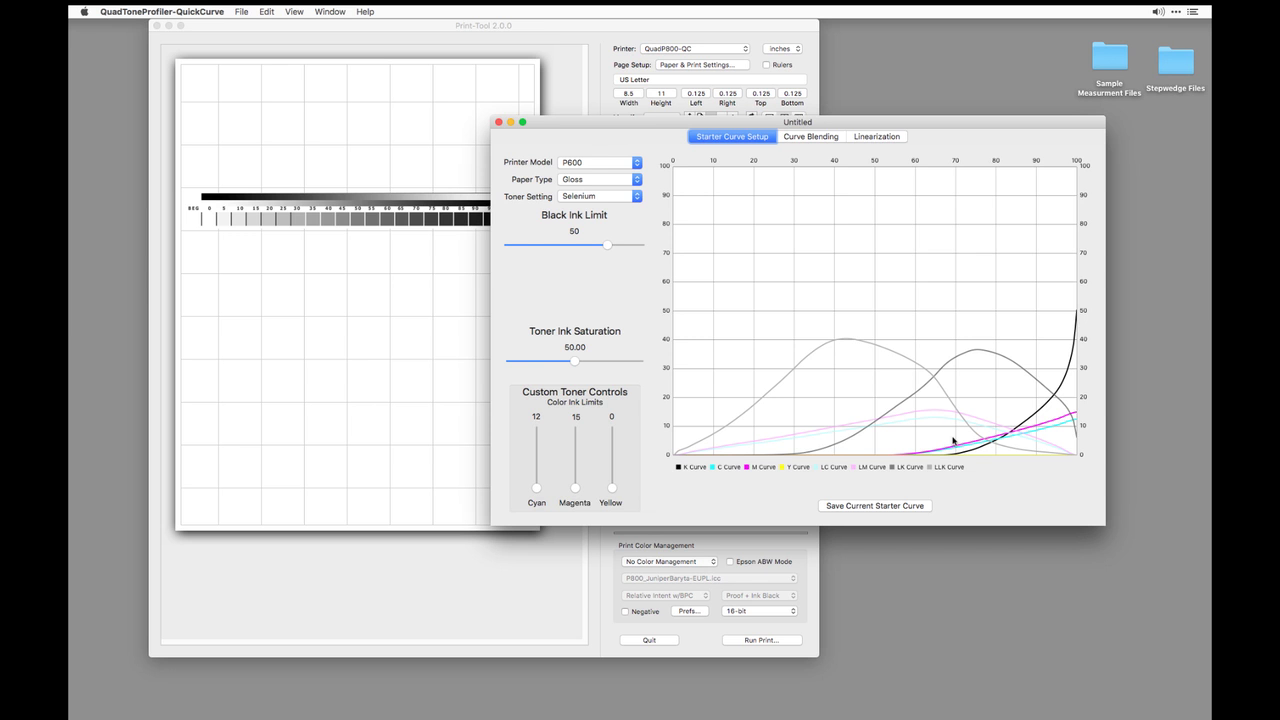
Switch to Print-Tool and print the stepwedge through QuadToneRIP with Curve 1 set to Hahn-Baryta-FB-Se
key(cmd+Tab)
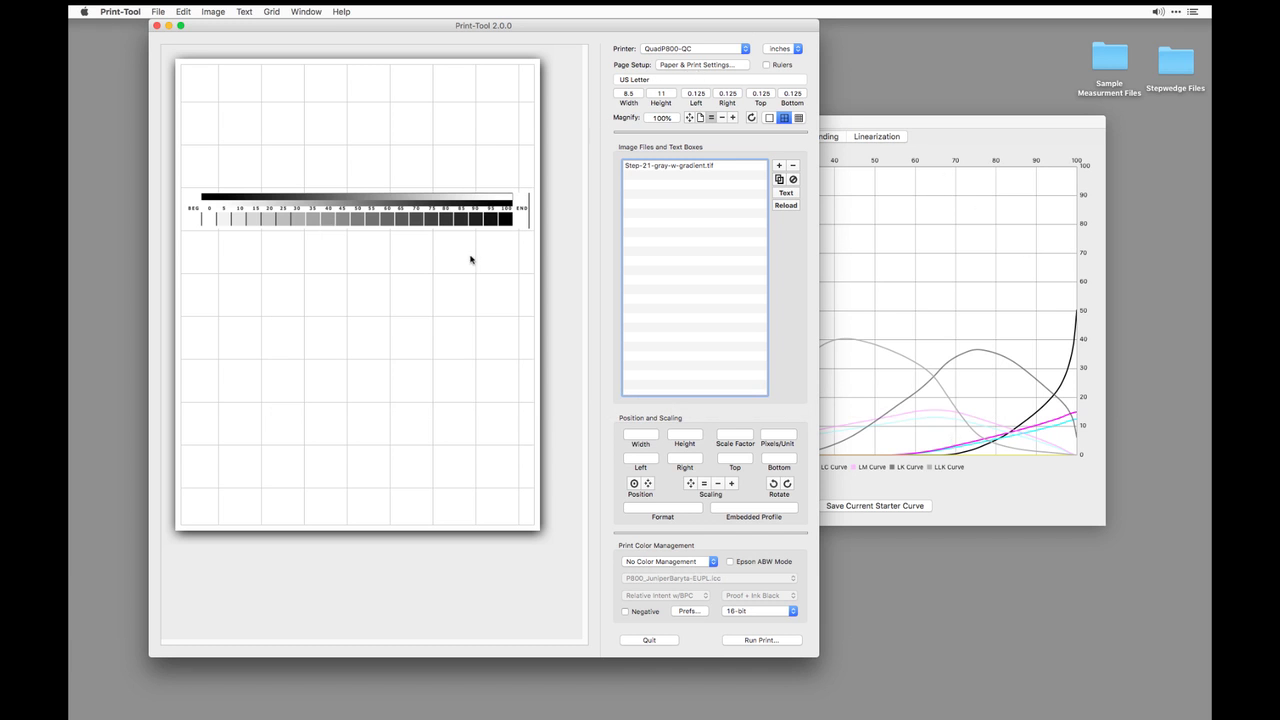
click(762, 640)
click(483, 105)
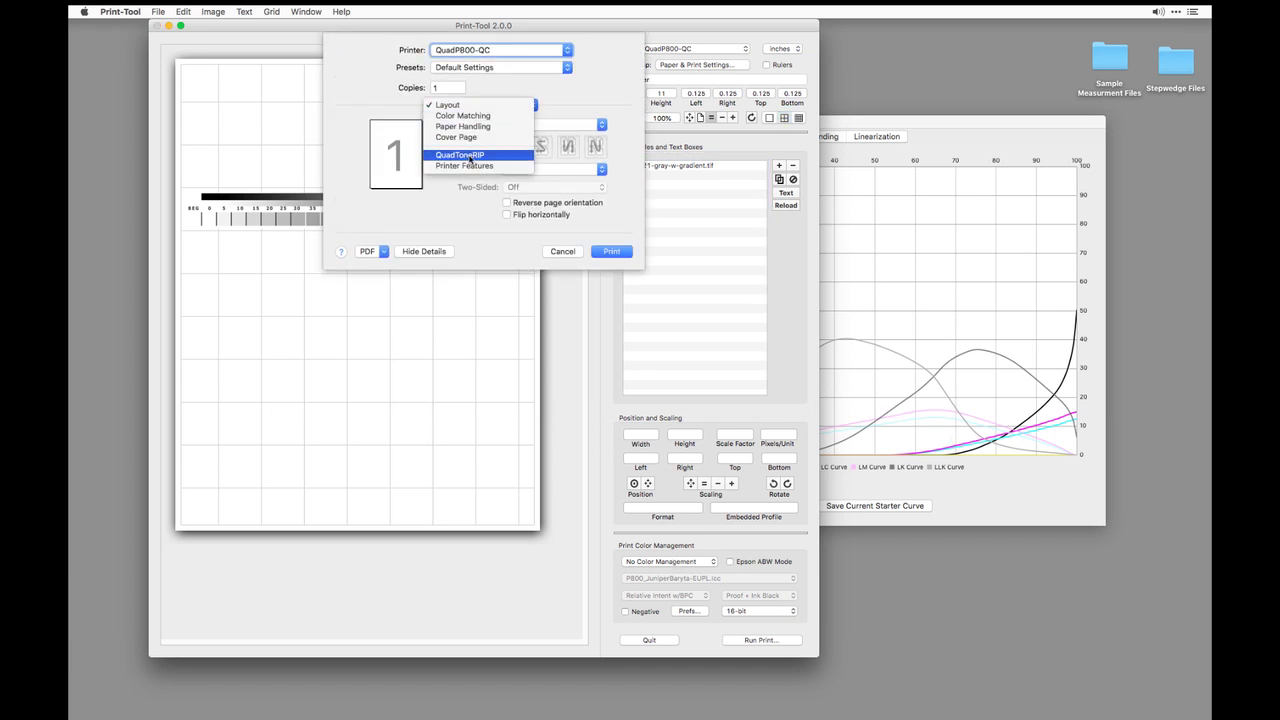
click(476, 158)
click(475, 158)
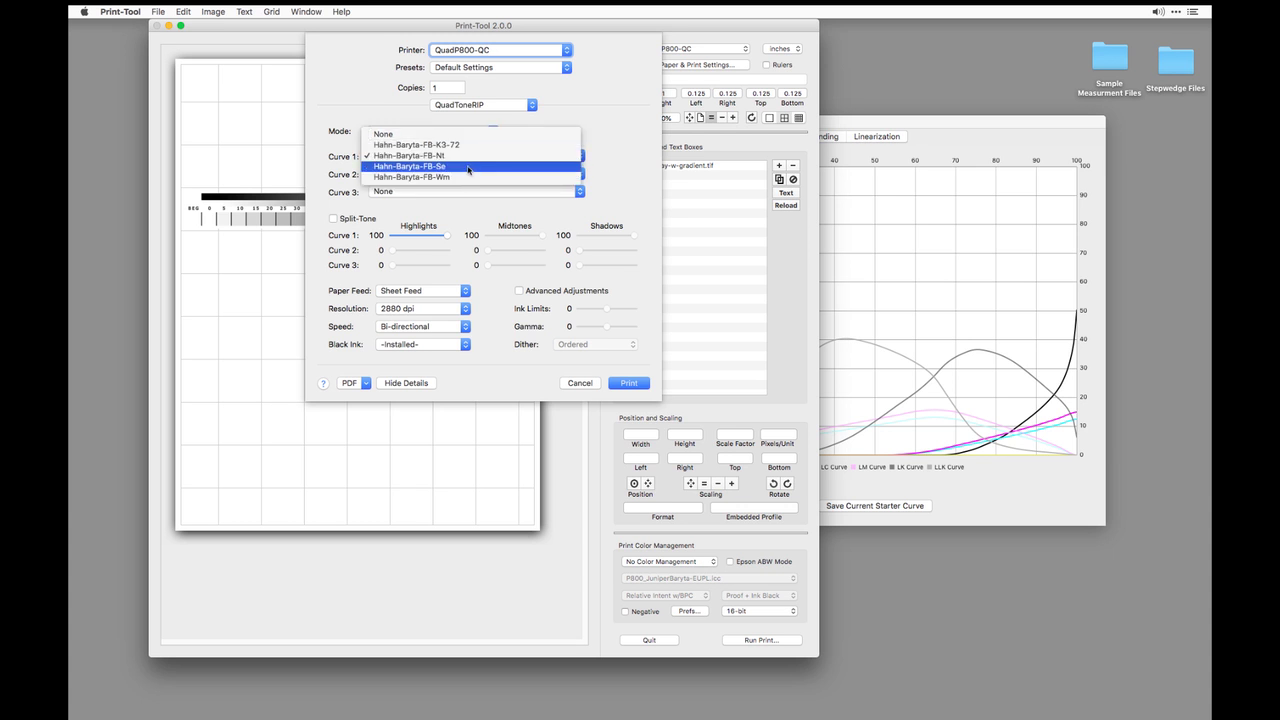
click(462, 168)
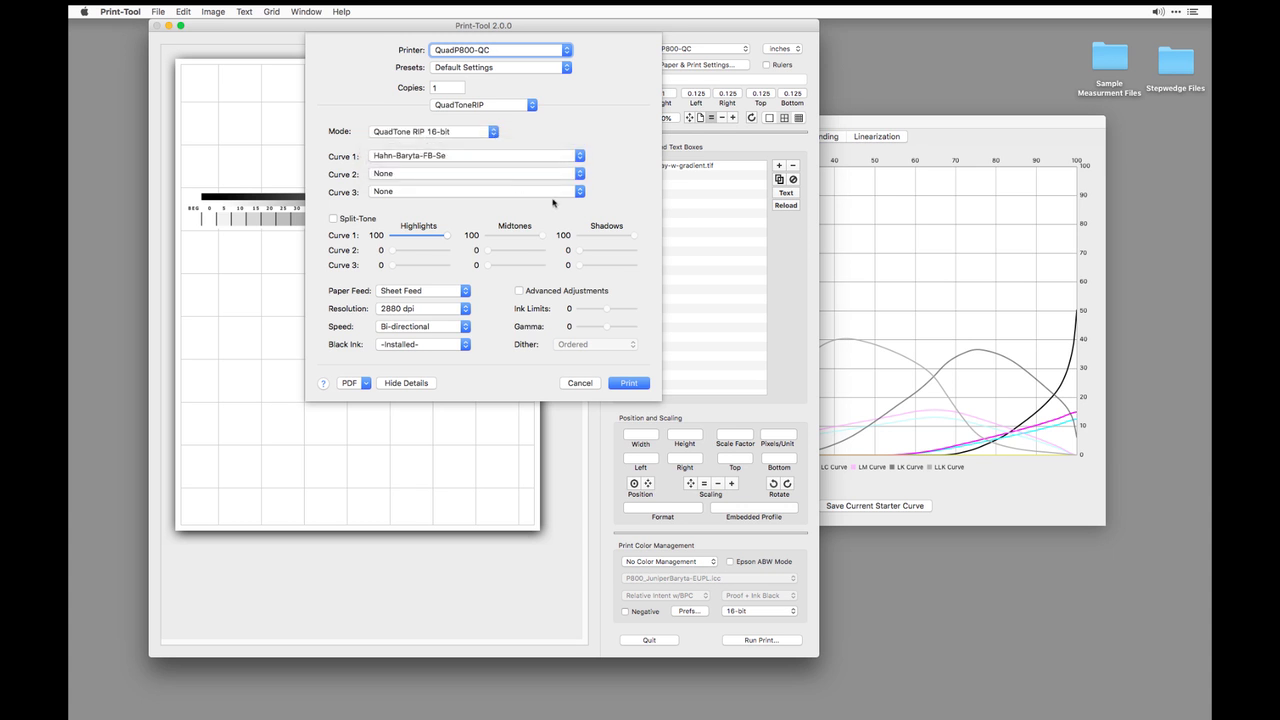
click(632, 385)
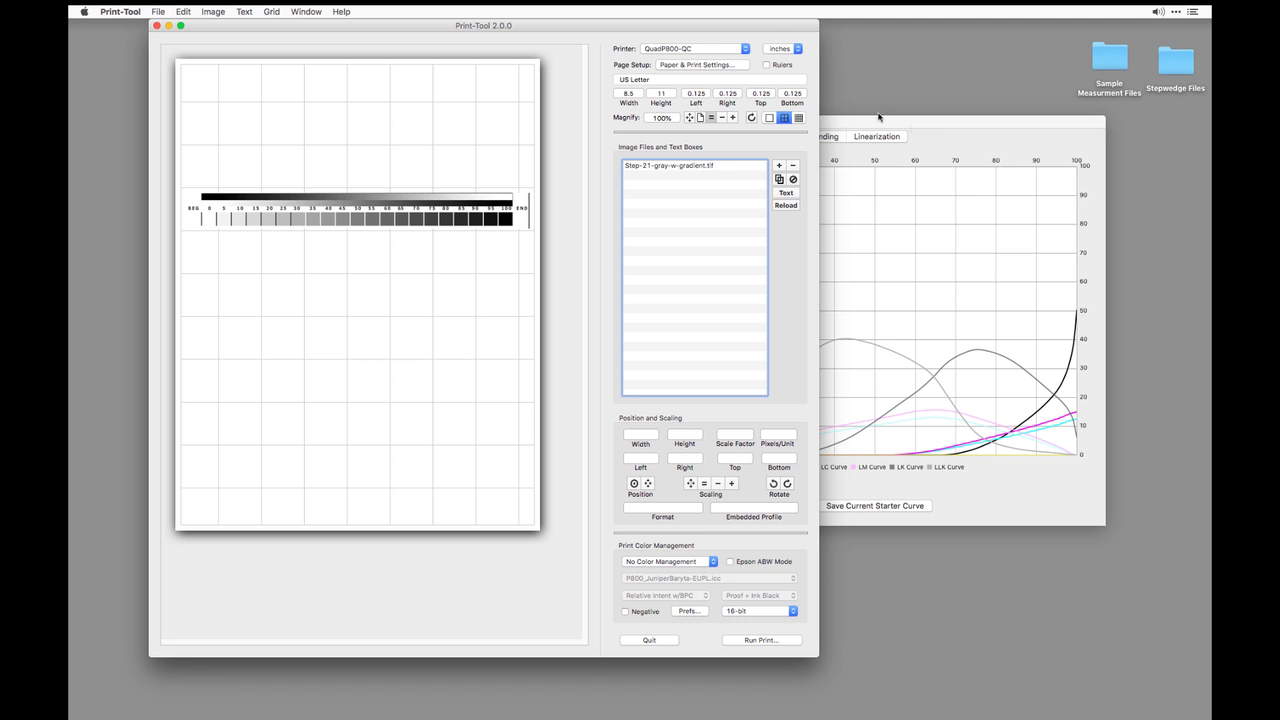
Close the Terminal and P800-QC Finder windows and move the QuadToneProfiler-QuickCurve window toward the middle of the screen
click(869, 124)
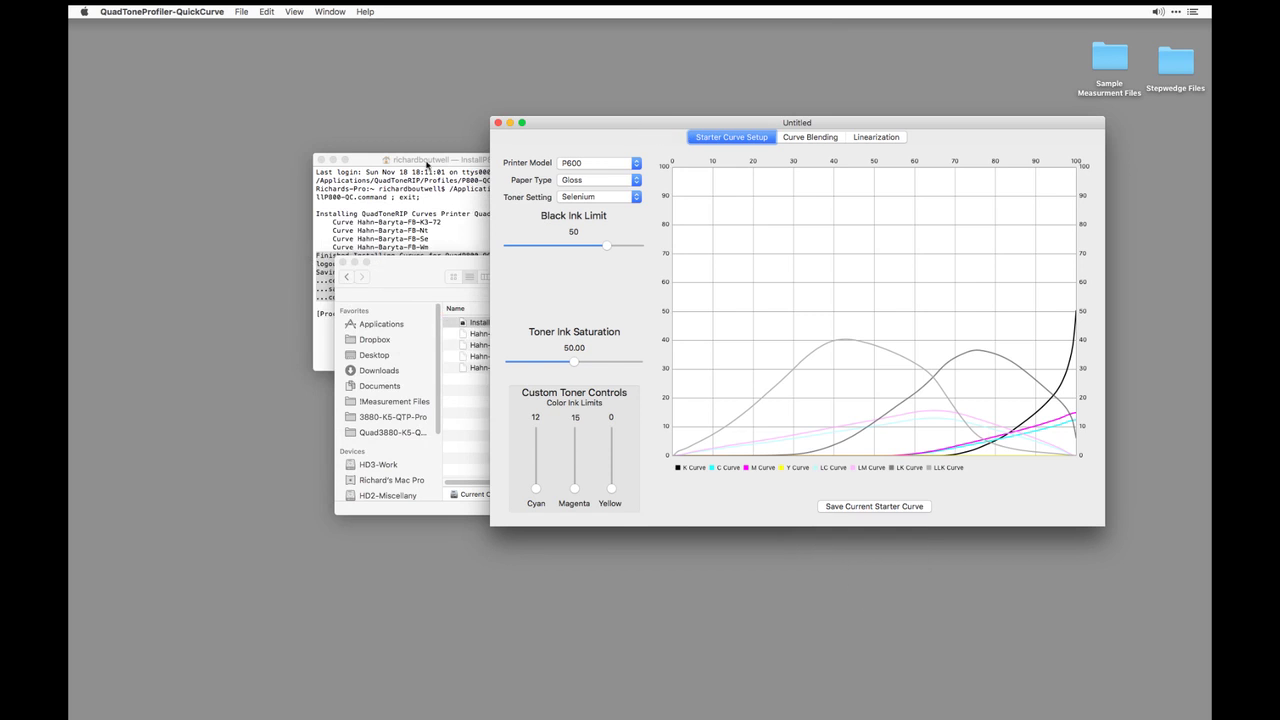
click(428, 166)
key(super+w)
click(388, 262)
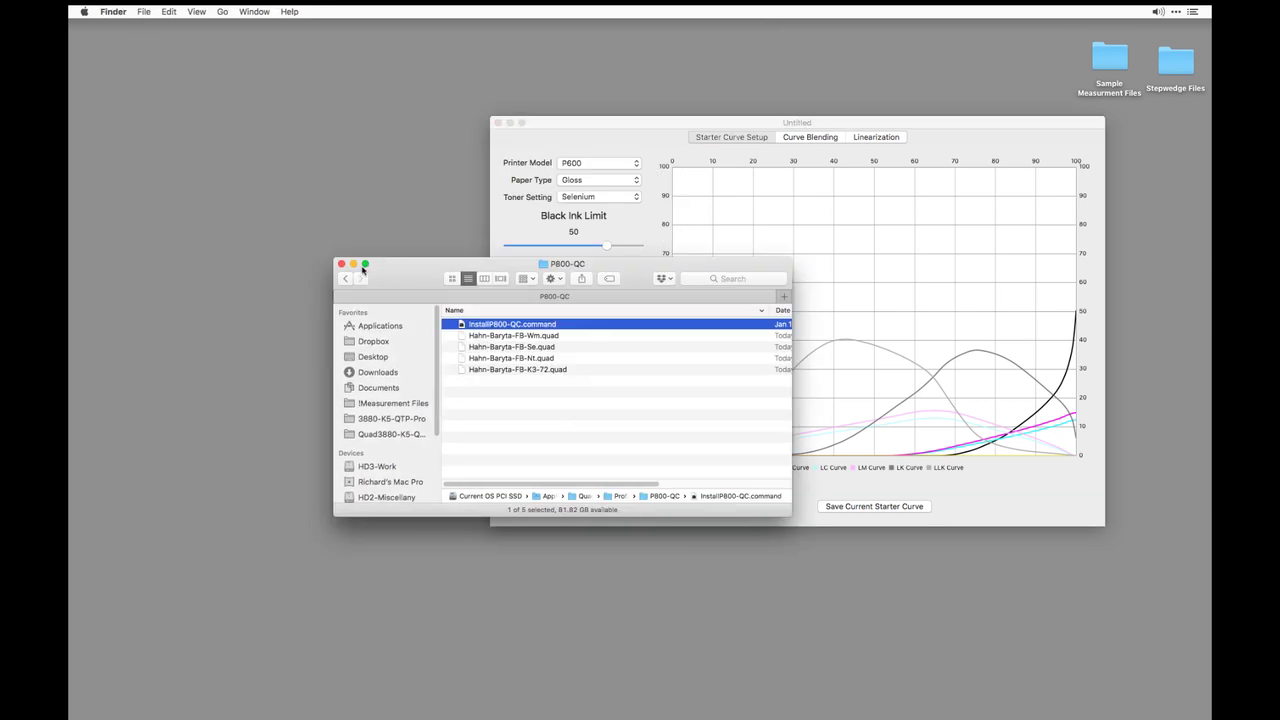
key(super+w)
drag(609, 134, 492, 112)
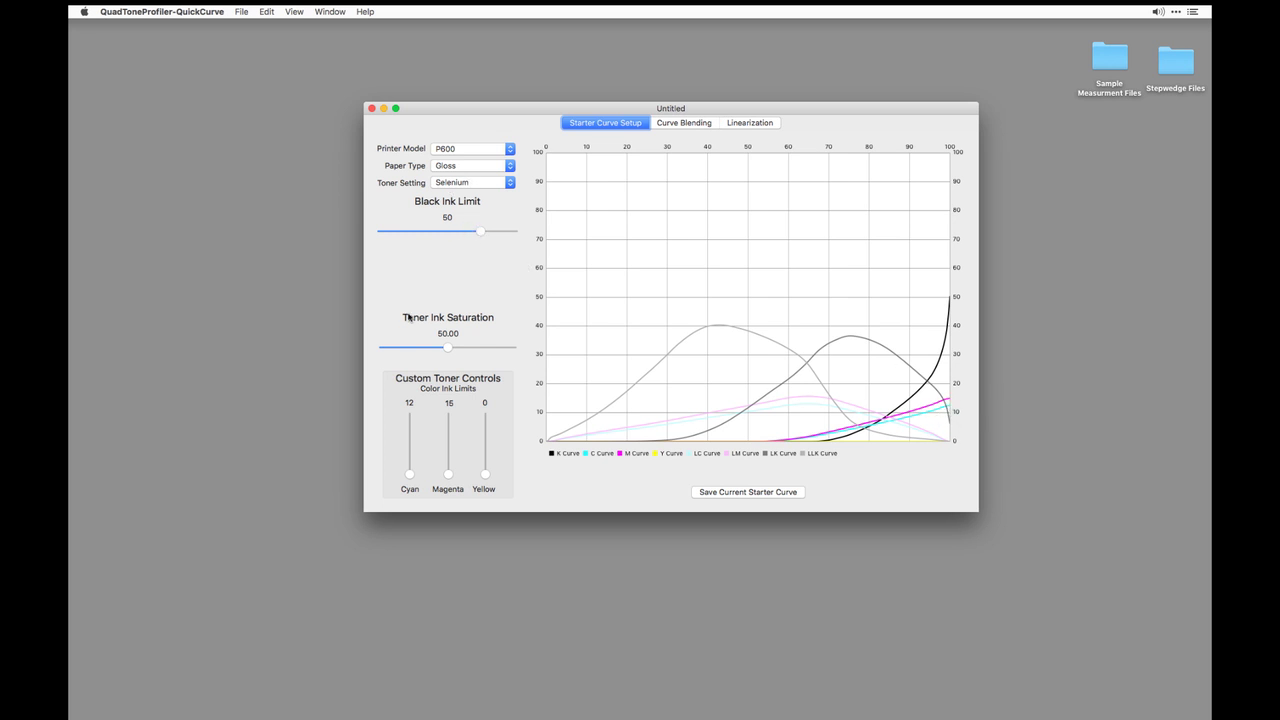
Set the toner setting to Custom and the magenta ink limit to 9
click(472, 183)
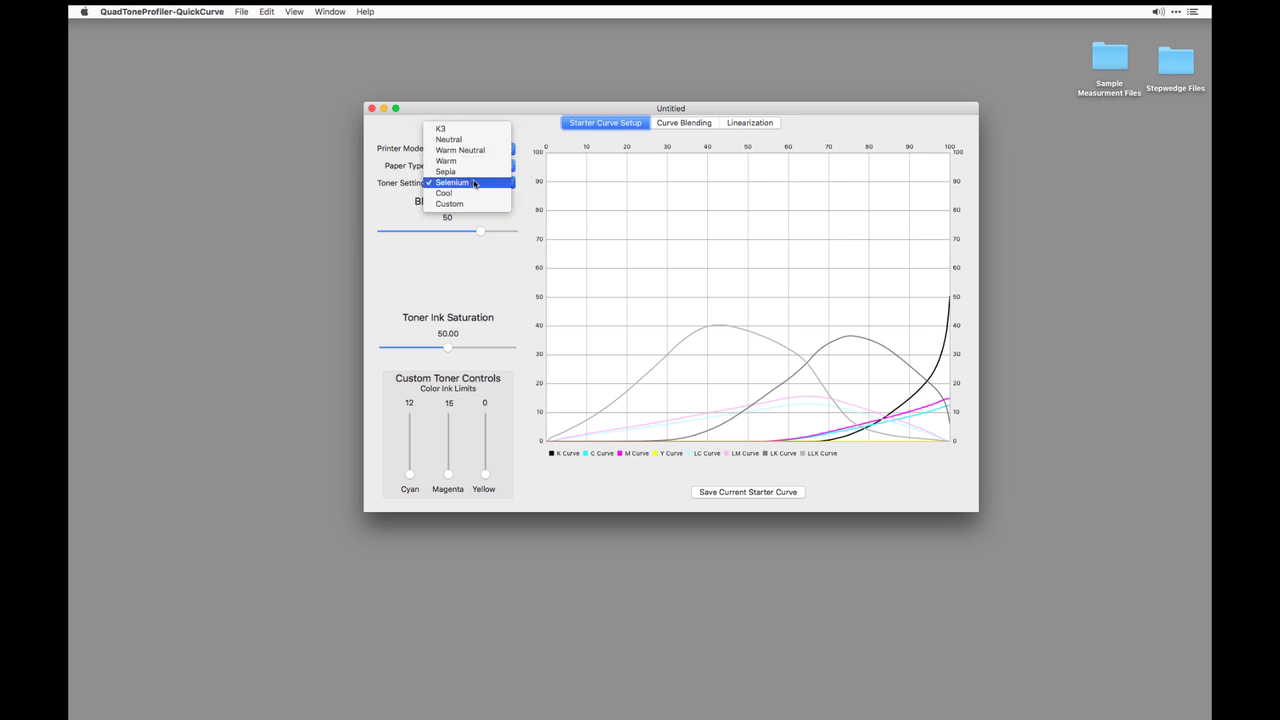
click(463, 205)
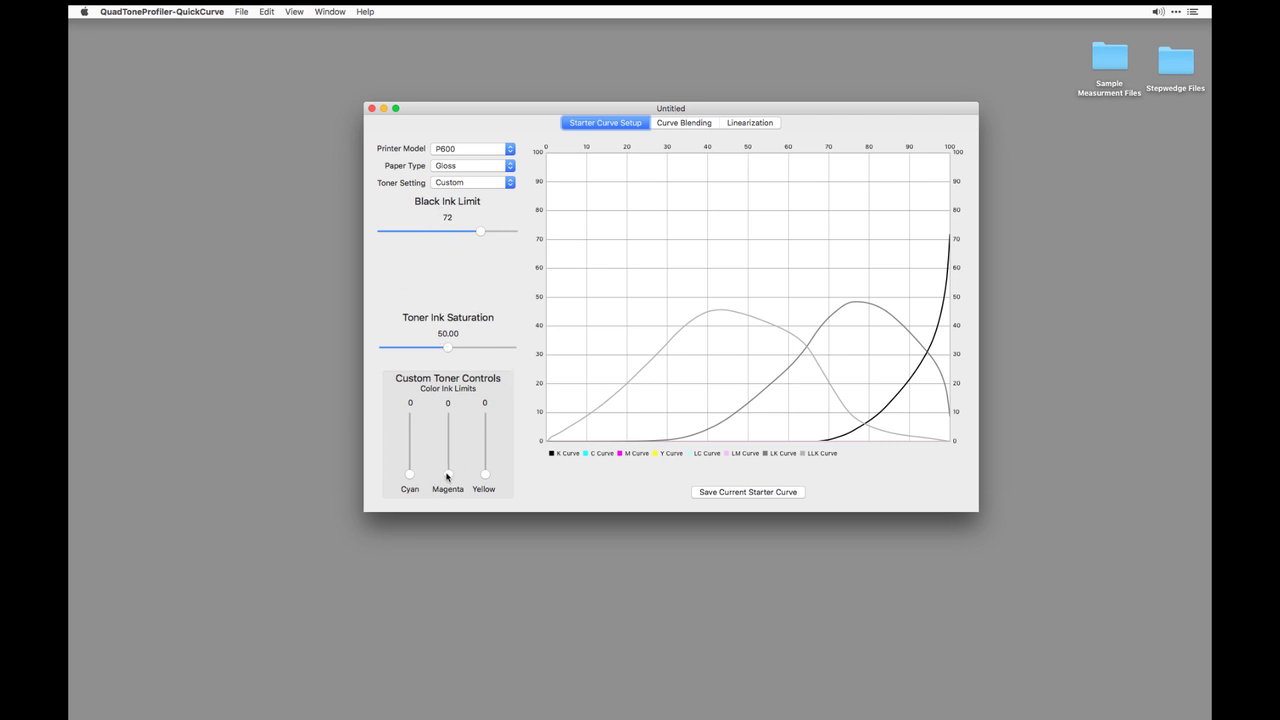
drag(447, 476, 448, 456)
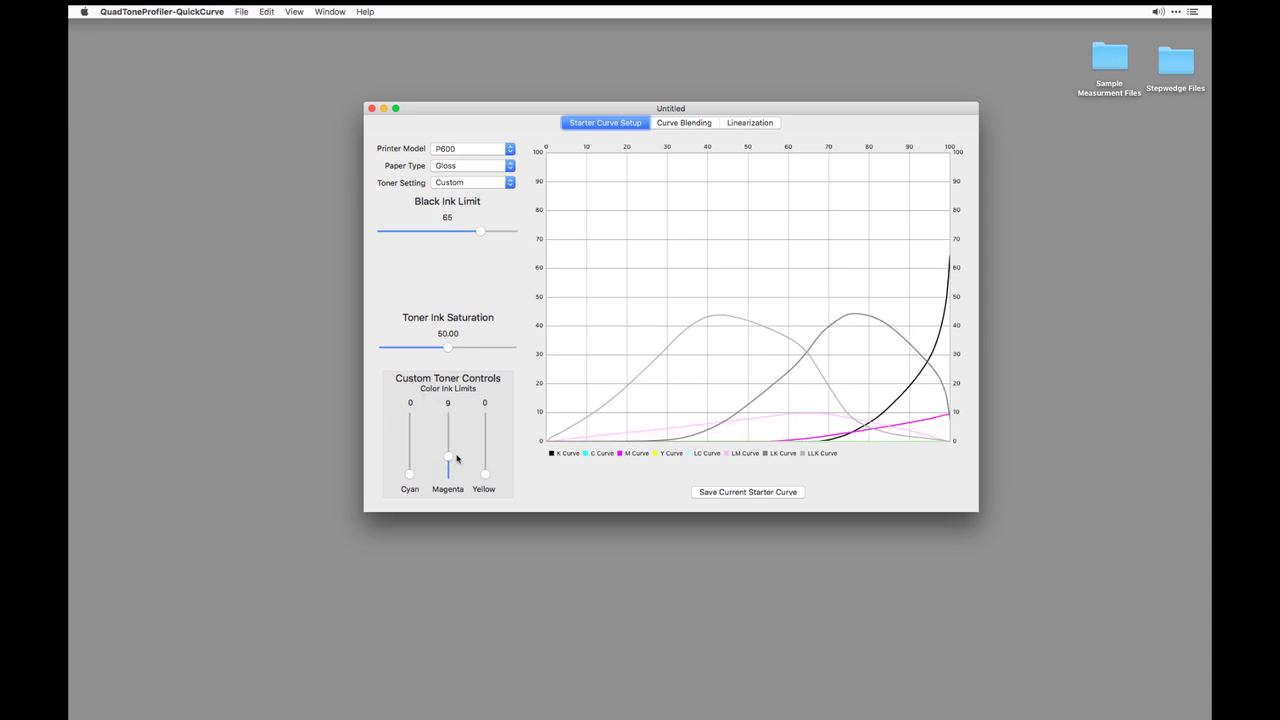
drag(450, 457, 452, 459)
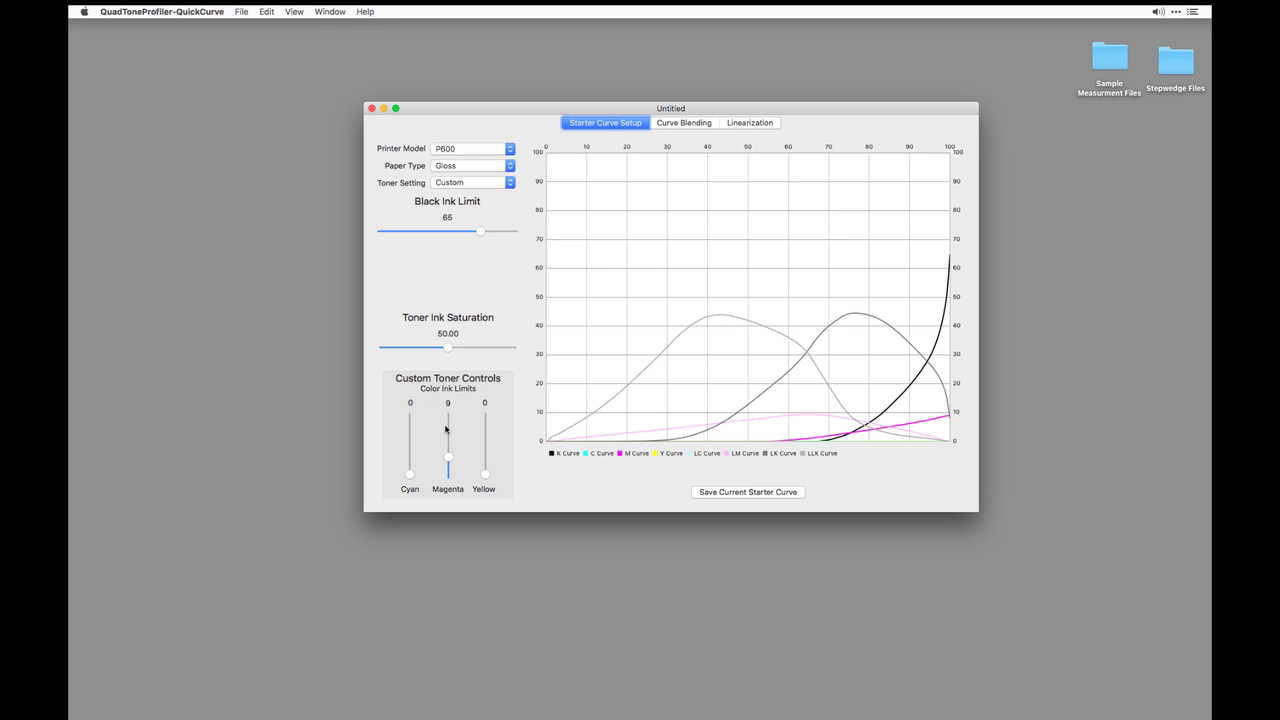
Set the cyan ink limit to 6 and reduce the toner ink saturation to 30.67
drag(410, 474, 411, 464)
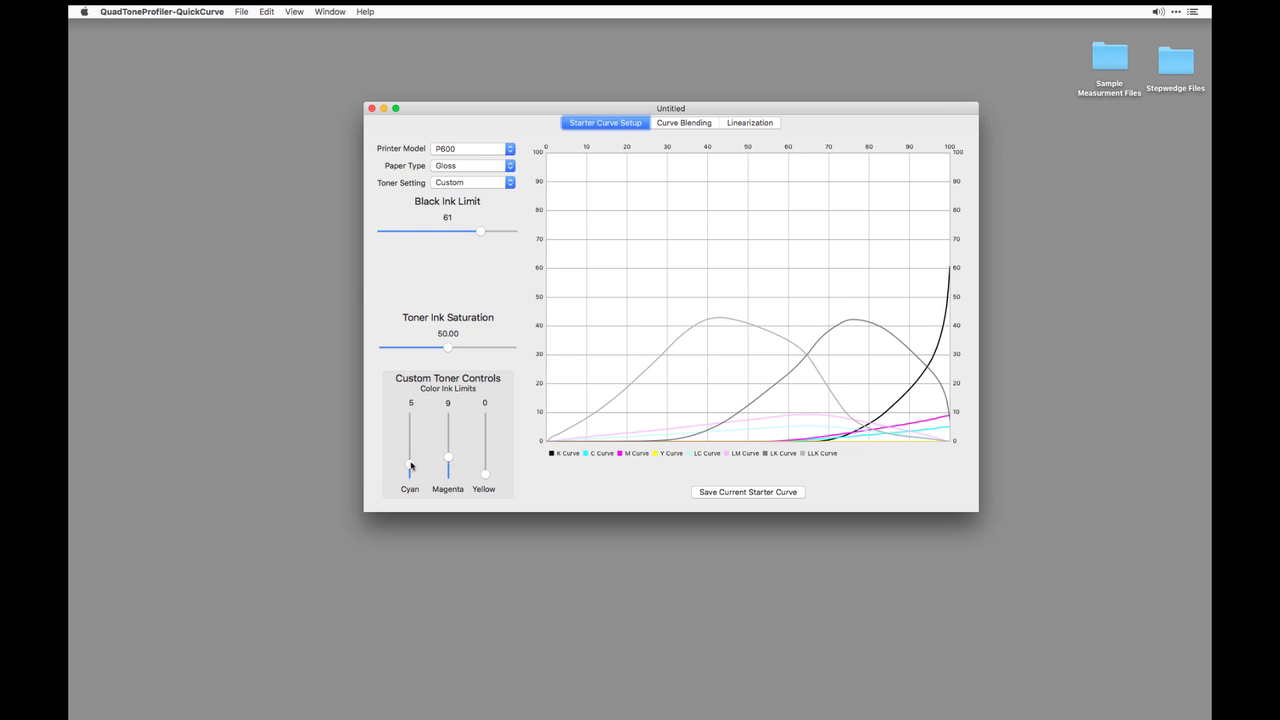
drag(412, 465, 412, 464)
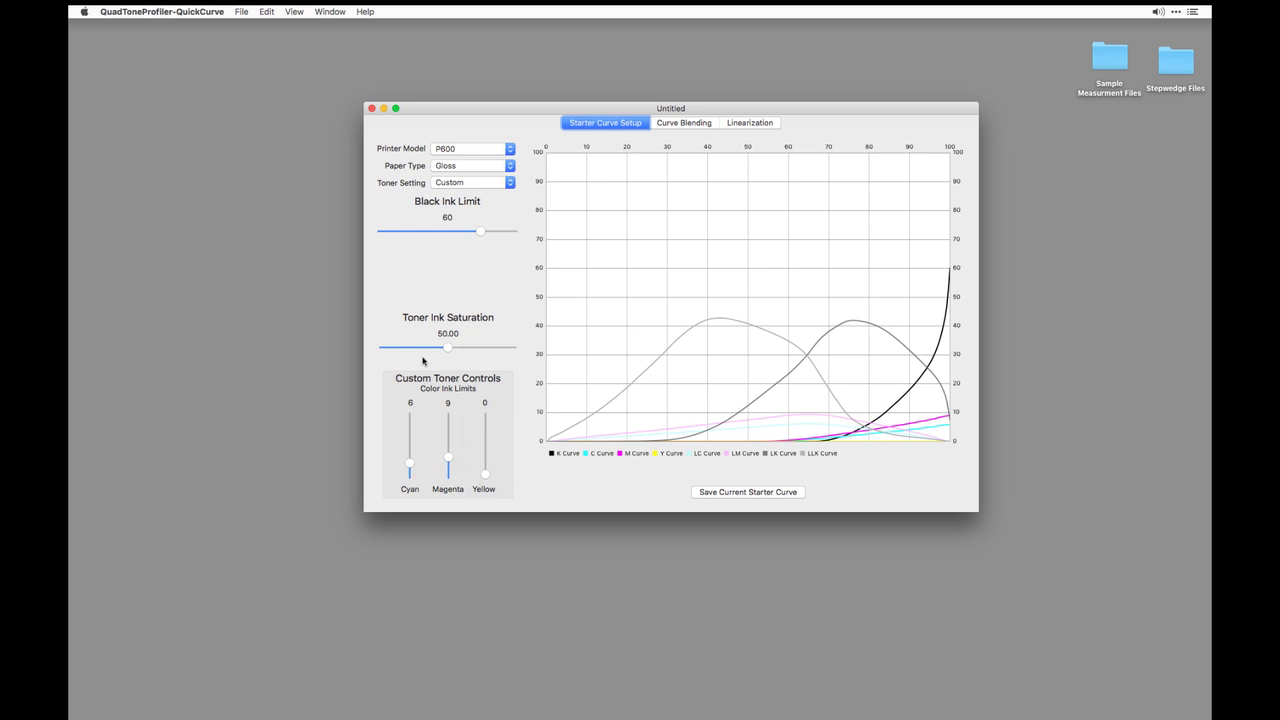
drag(448, 348, 422, 348)
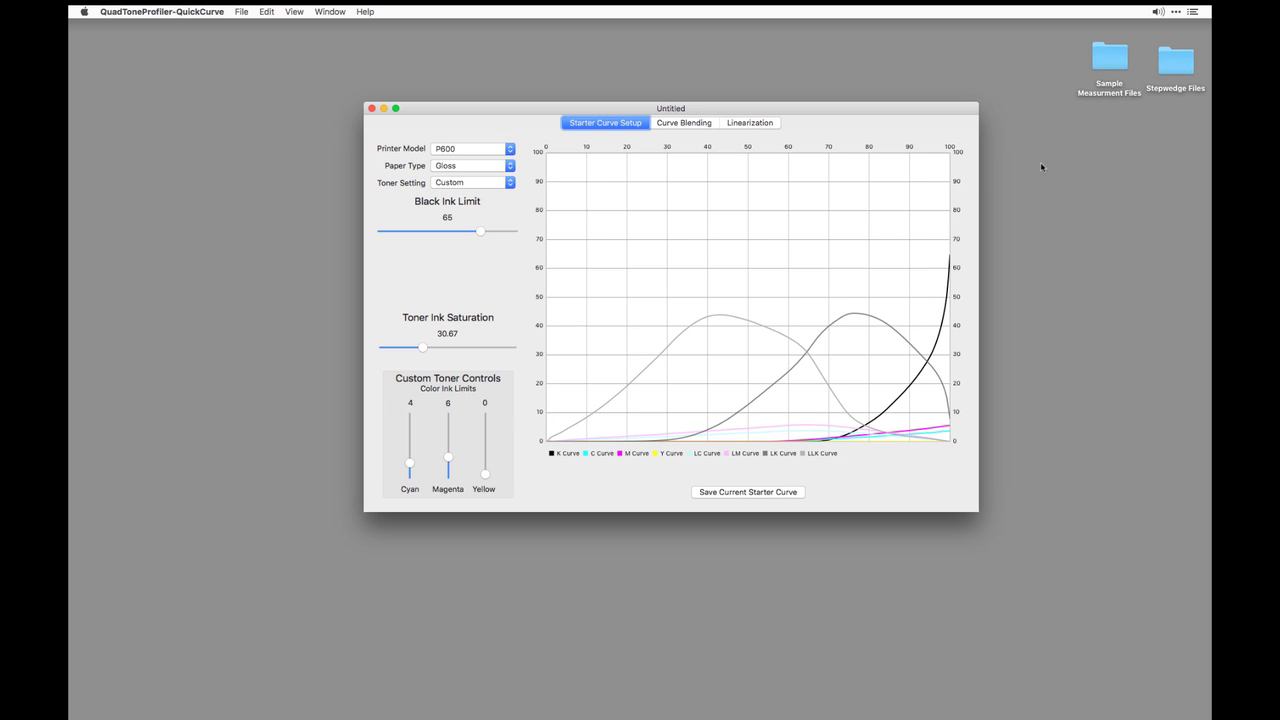
Switch to Print-Tool and move the stepwedge one grid row down the page, keeping a single copy of Step-21-gray-w-gradient.tif
key(super+Tab)
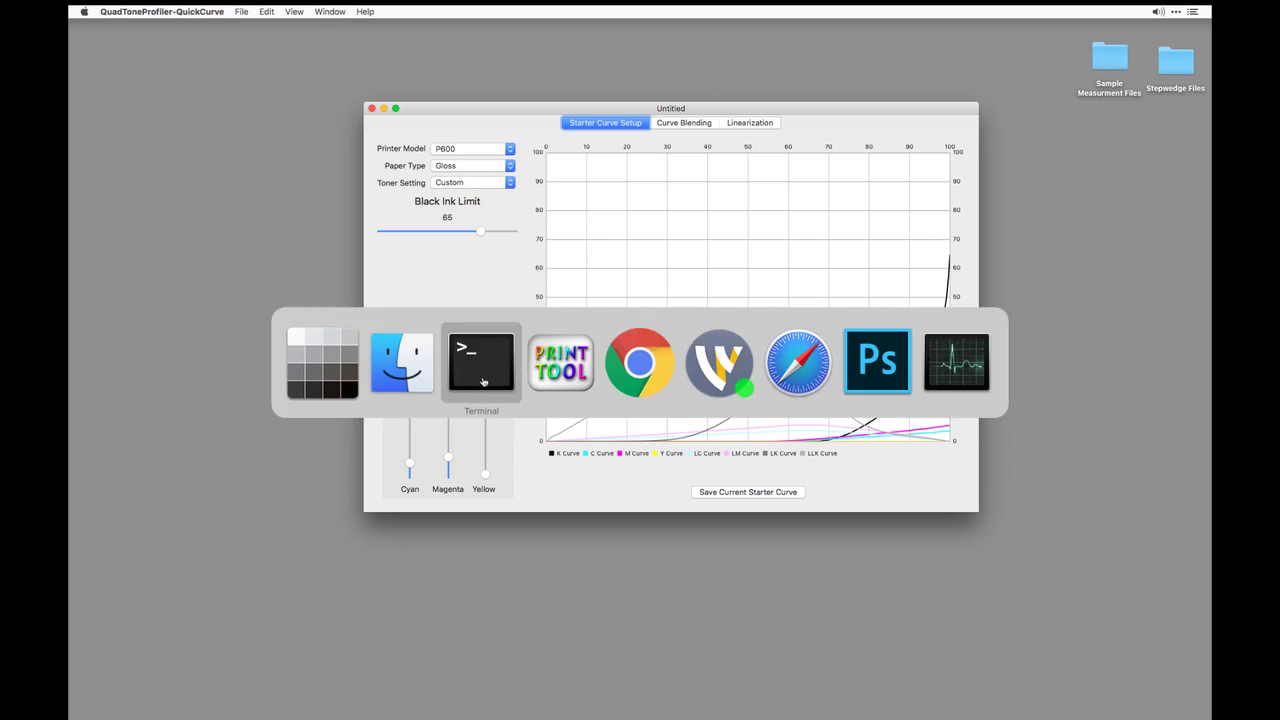
click(560, 362)
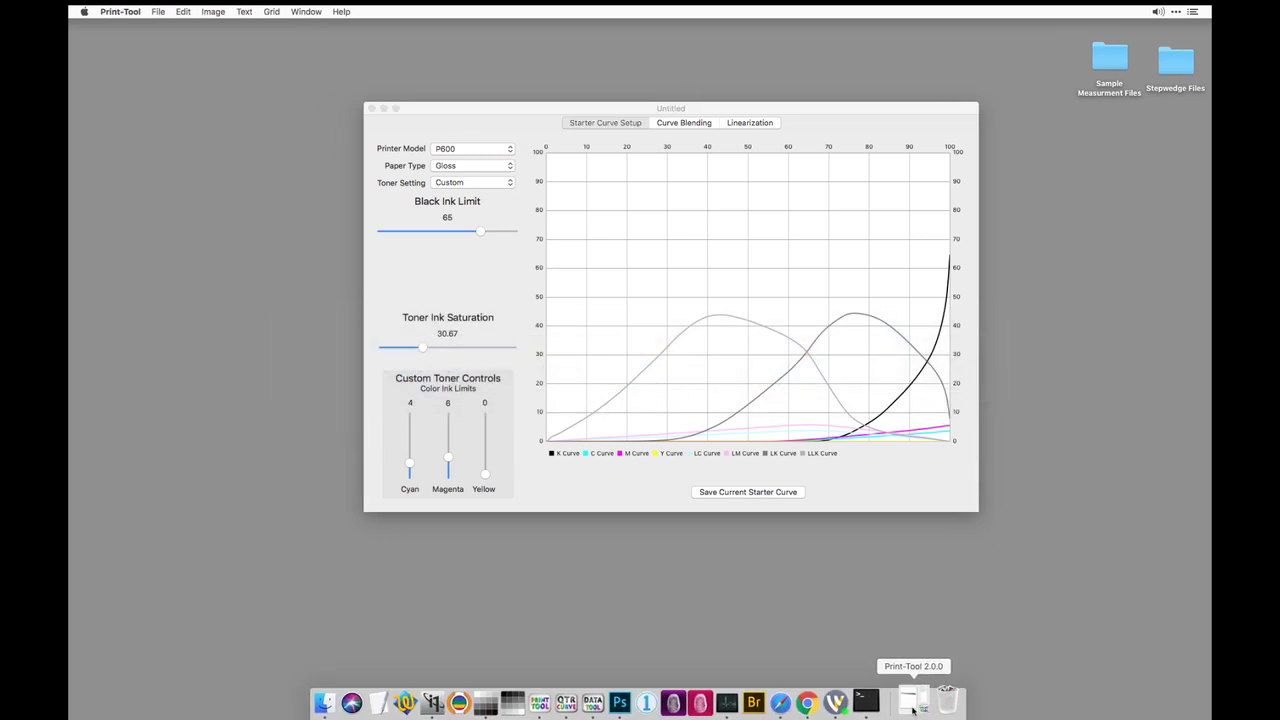
click(906, 694)
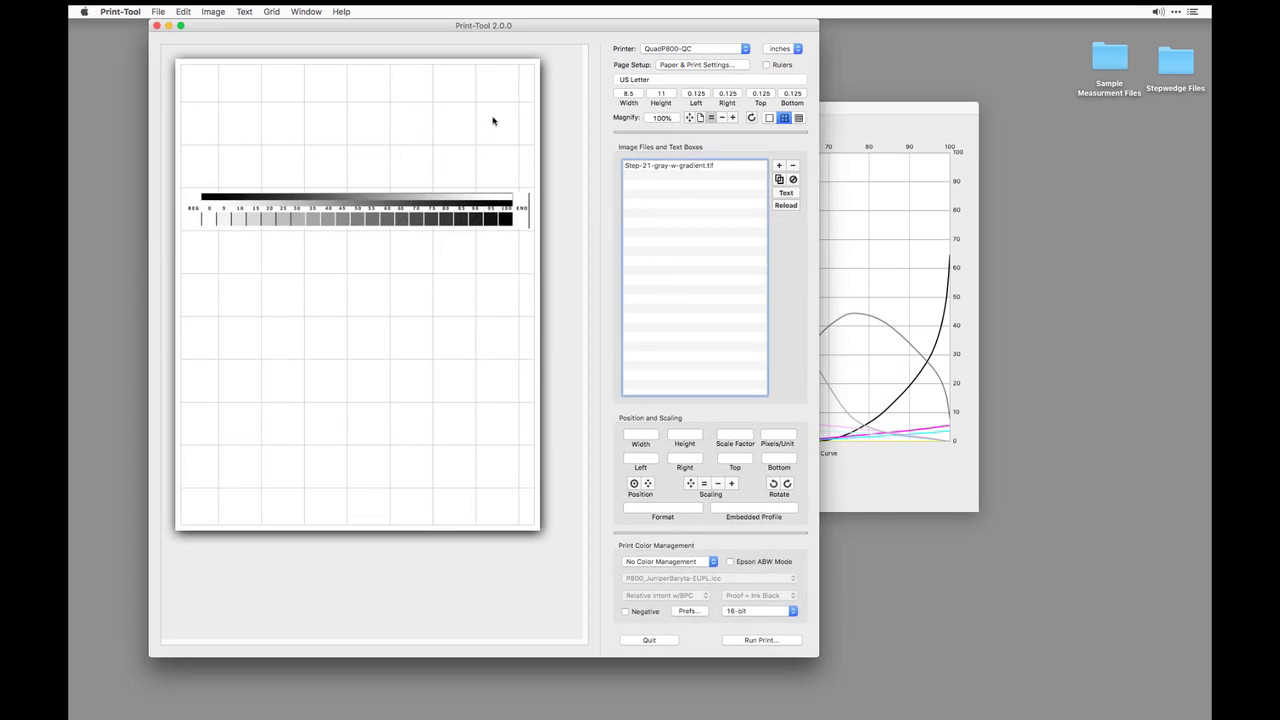
click(478, 211)
click(779, 179)
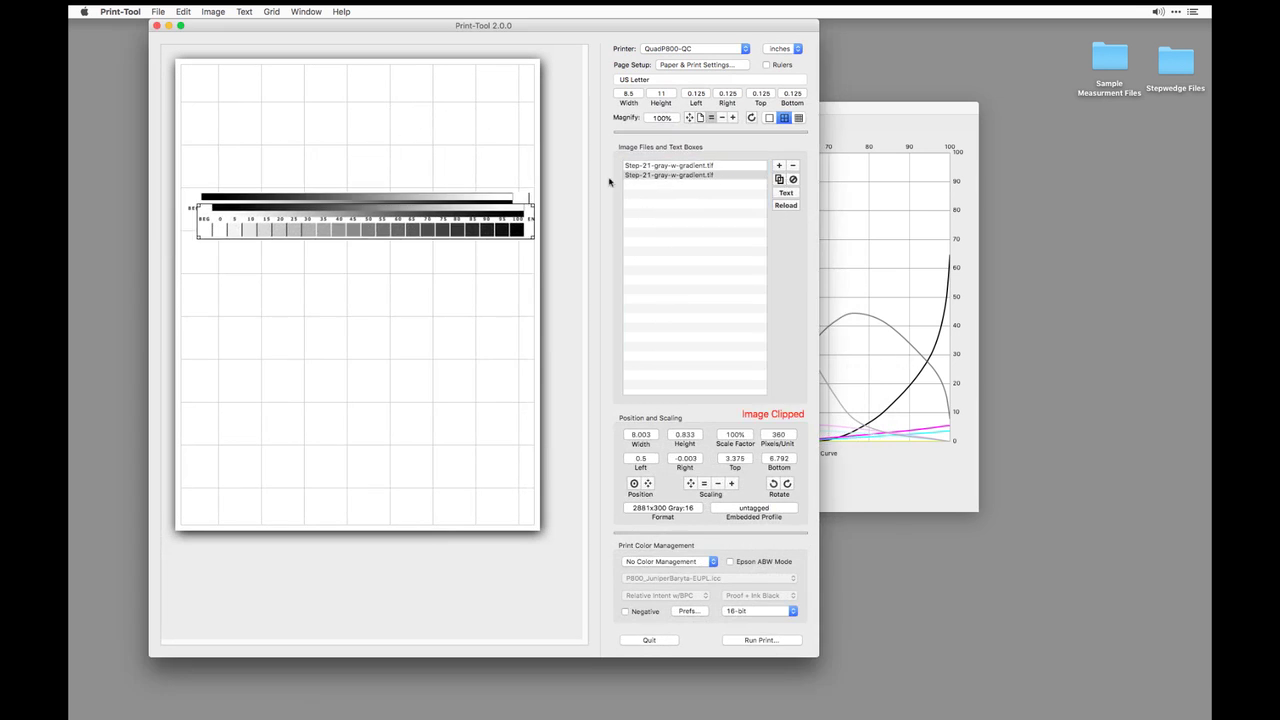
drag(445, 213, 443, 255)
click(468, 220)
click(793, 165)
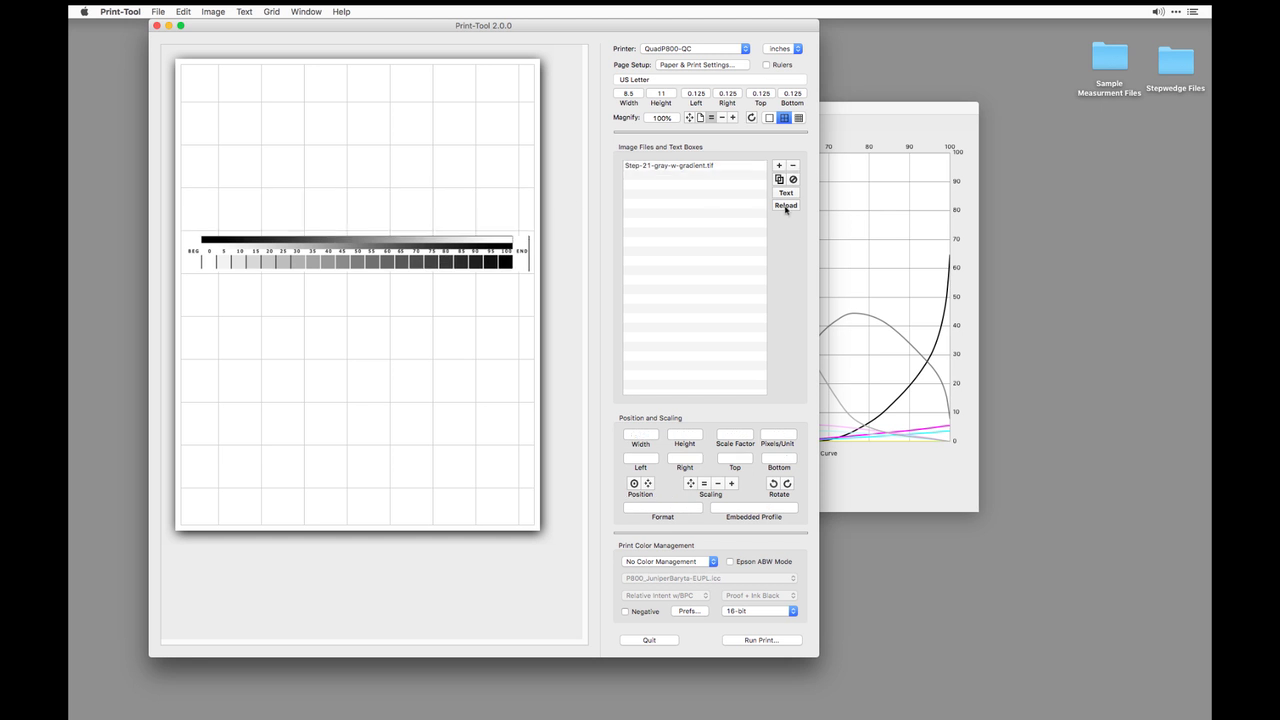
Print the stepwedge through QuadToneRIP with Curve 1 set to Hahn-Baryta-FB-Wm
key(super+p)
click(481, 107)
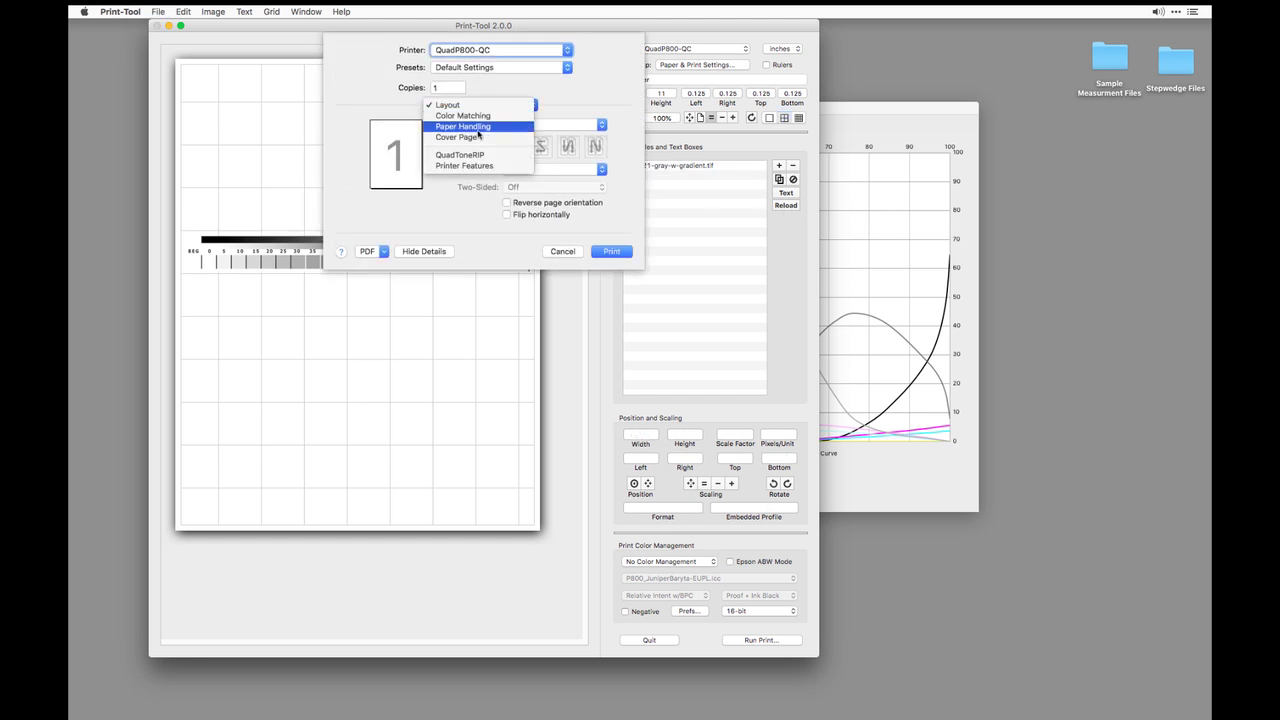
click(481, 157)
click(460, 156)
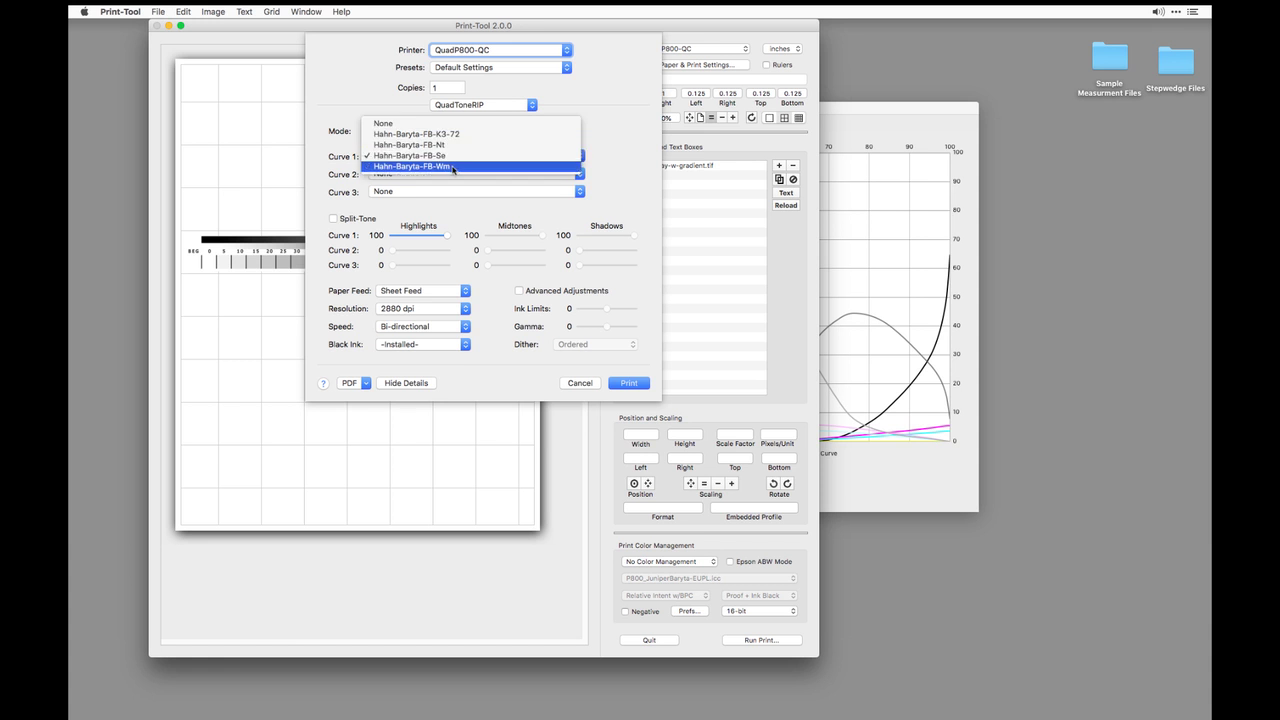
click(460, 172)
click(629, 383)
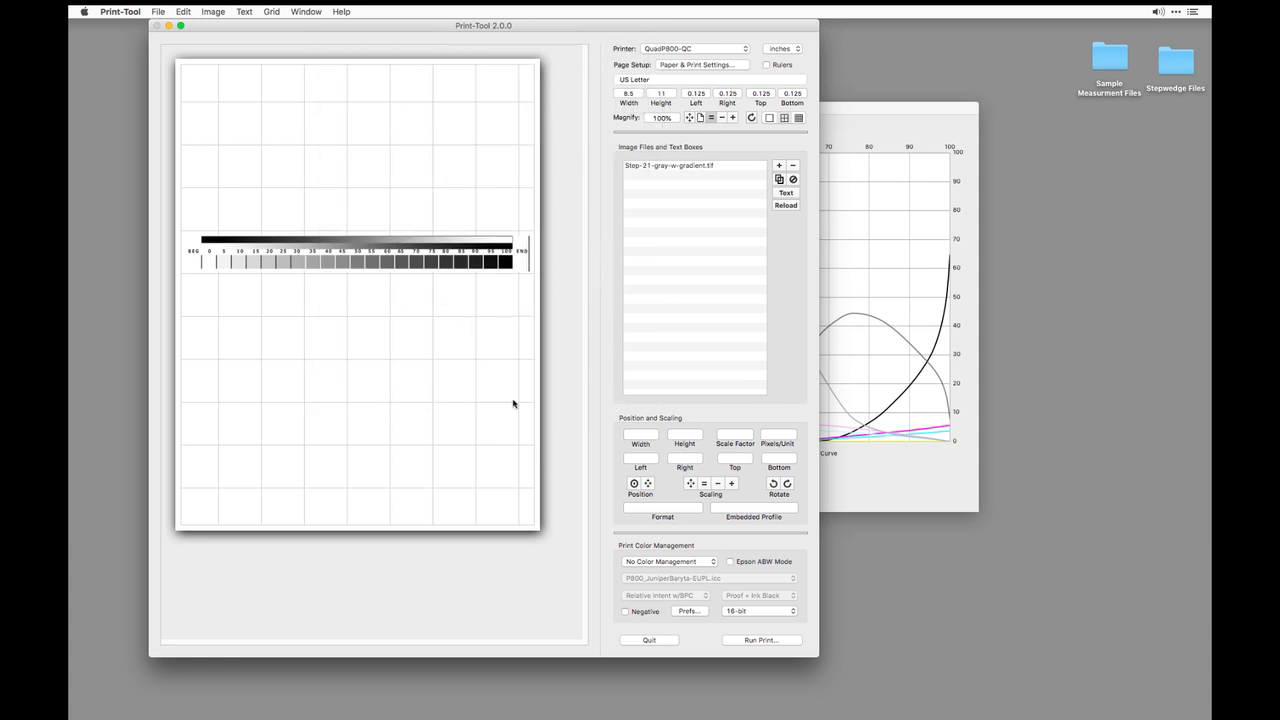
Minimise the QuadToneProfiler-QuickCurve and Print-Tool windows
click(906, 121)
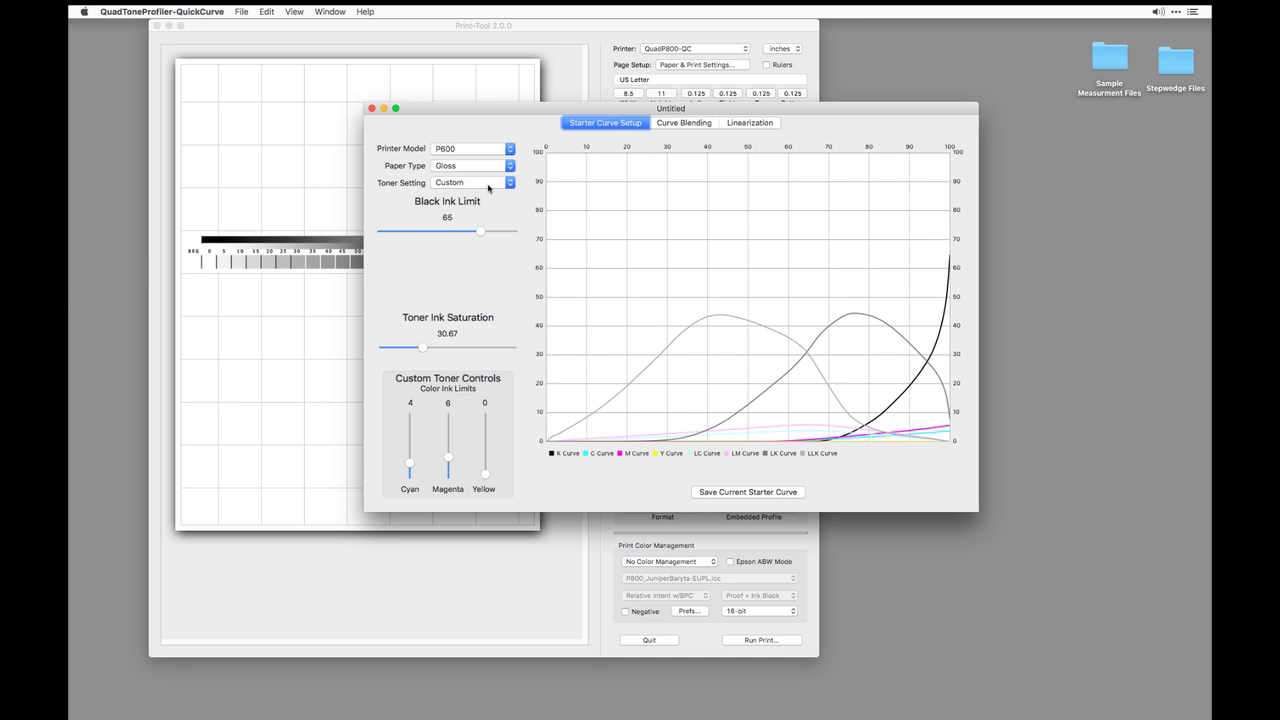
drag(491, 113, 531, 126)
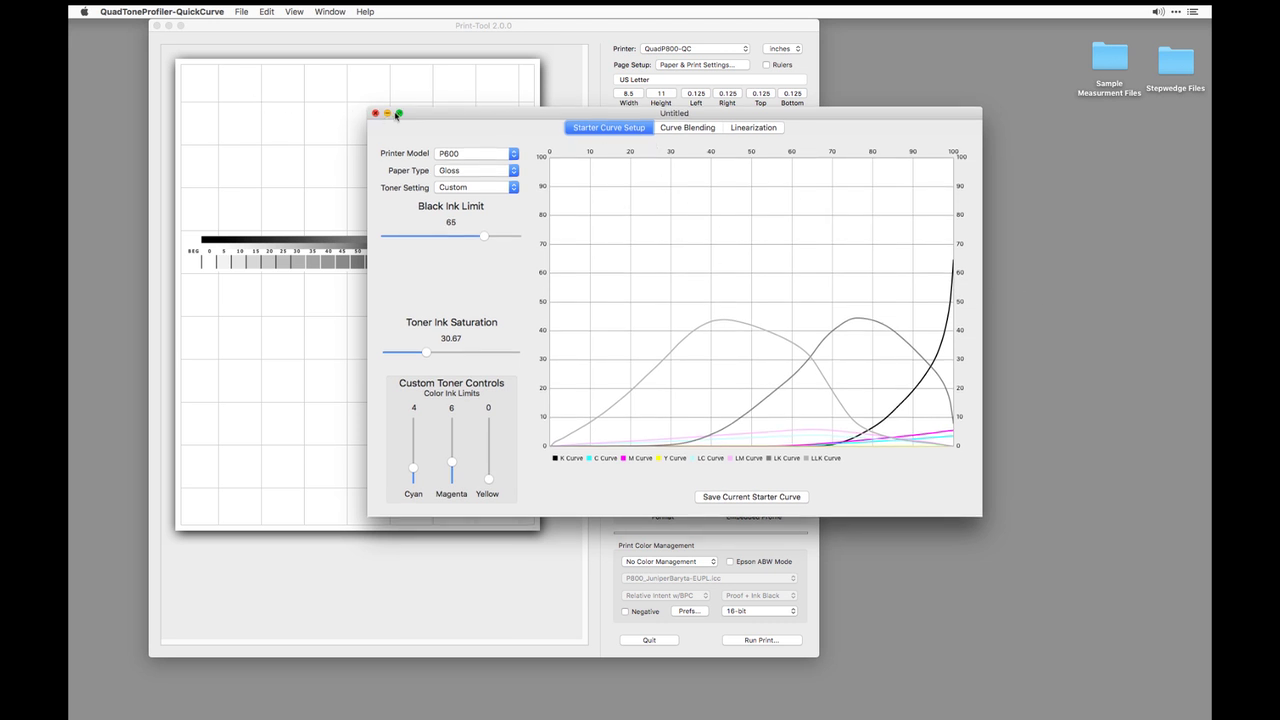
drag(436, 116, 438, 117)
click(389, 115)
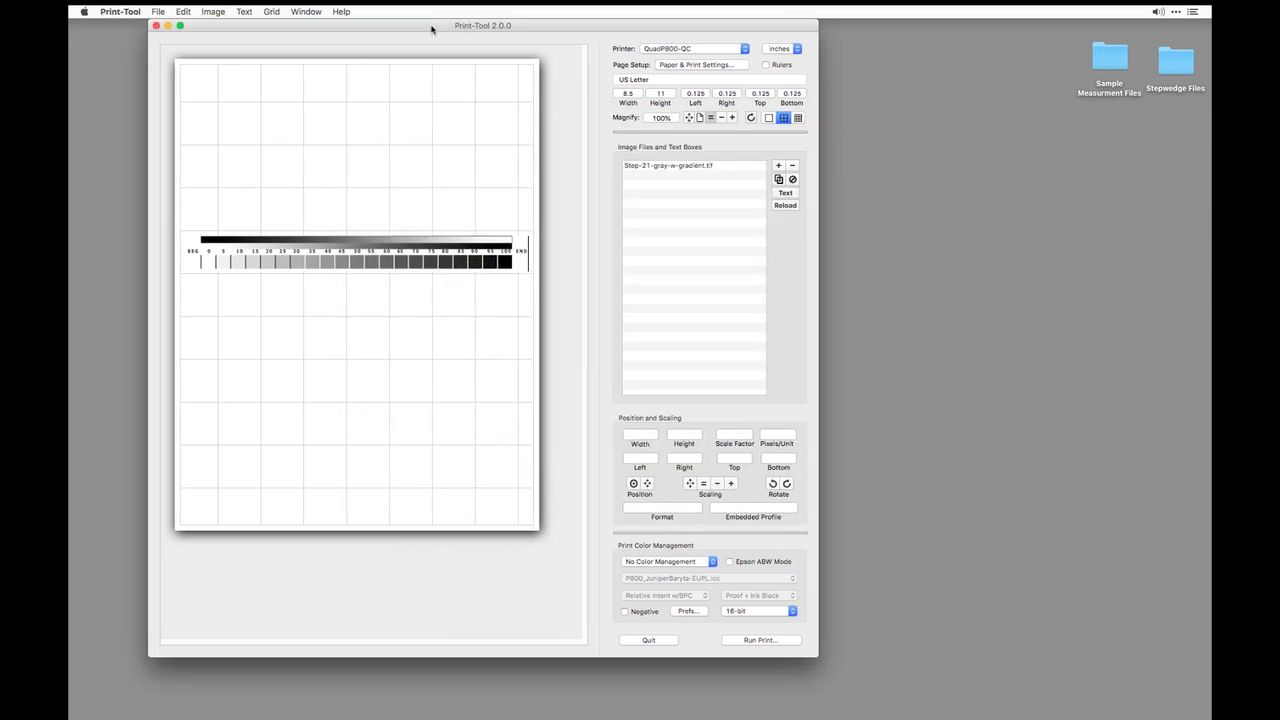
click(168, 26)
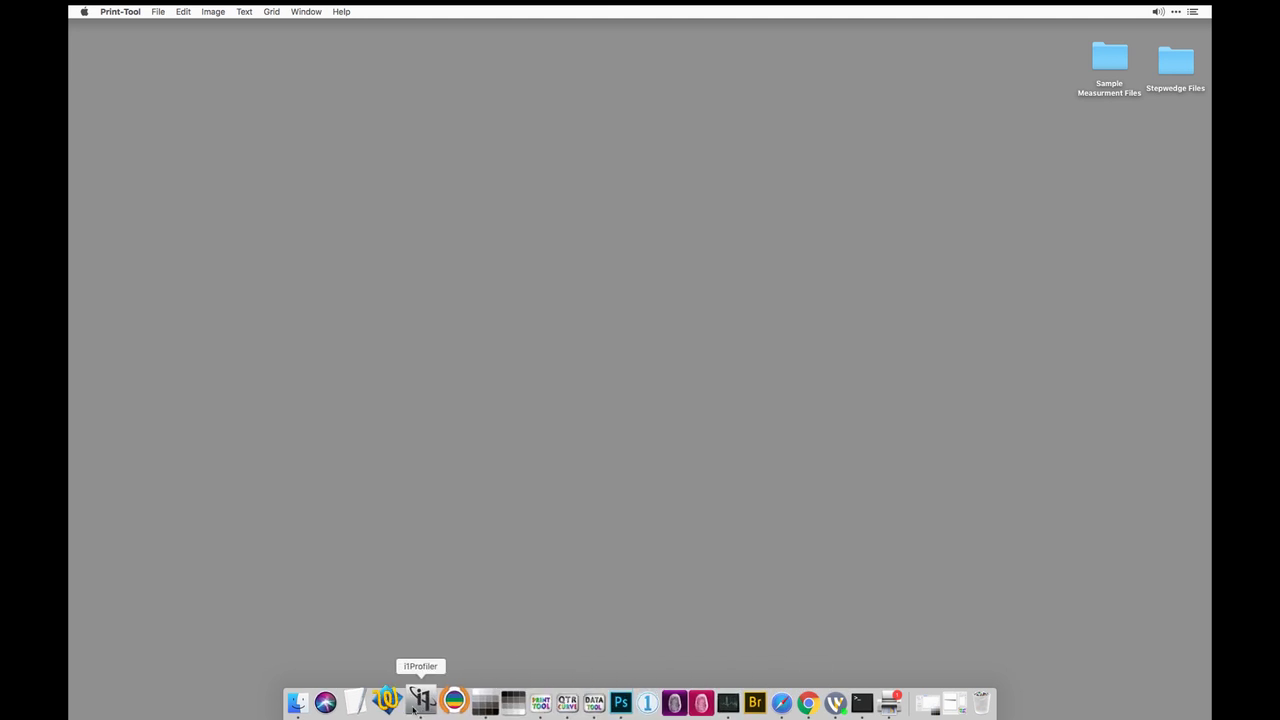
Switch to i1Profiler and open the RGB printer's Measure Chart workflow in Advanced user mode
click(430, 712)
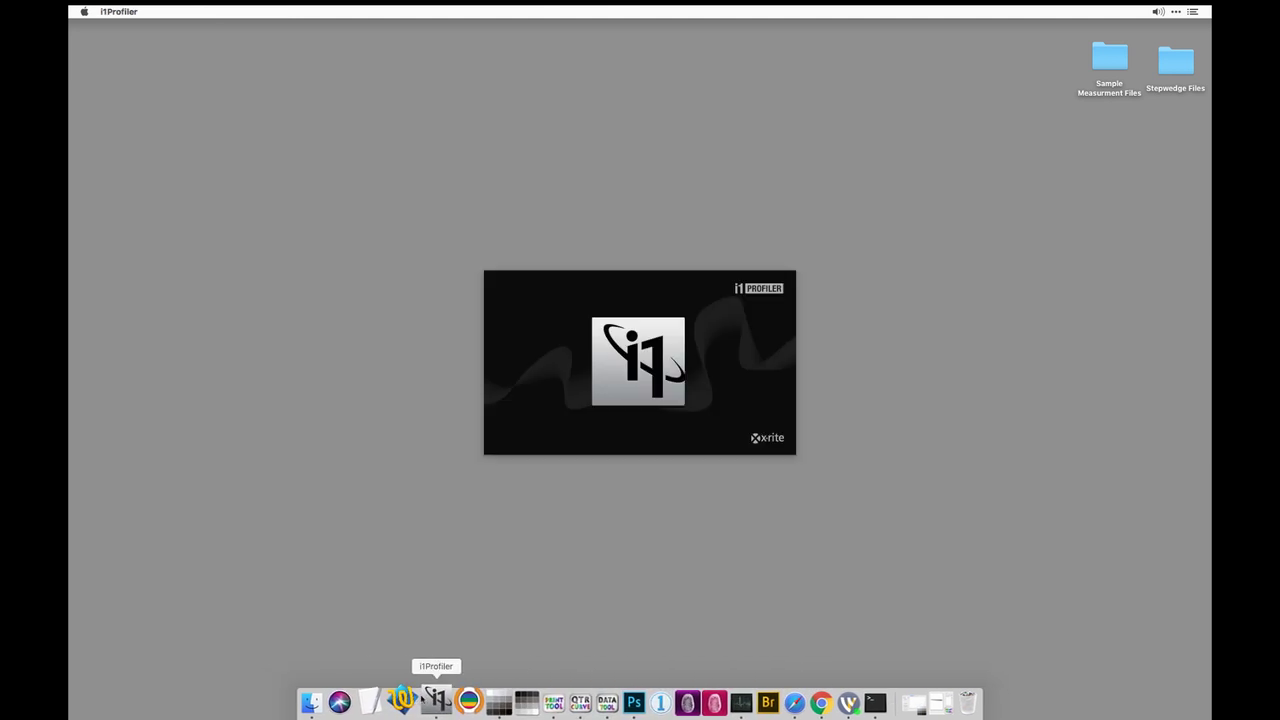
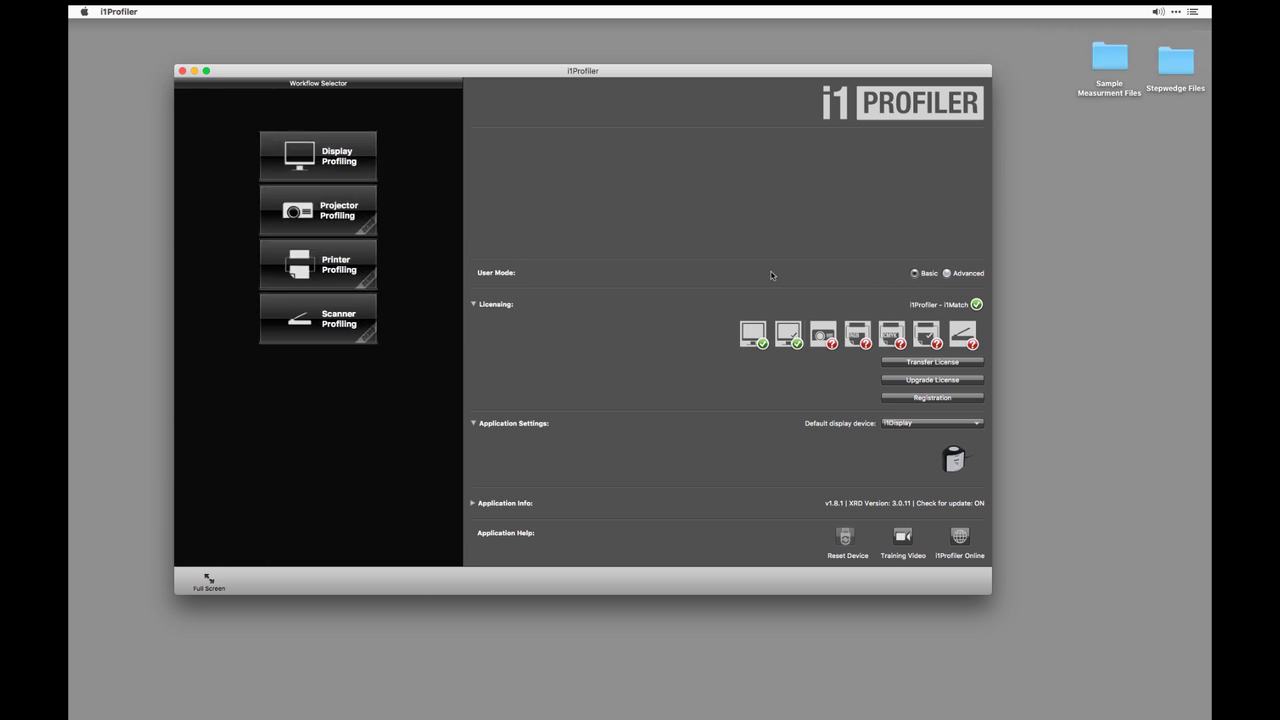
click(333, 279)
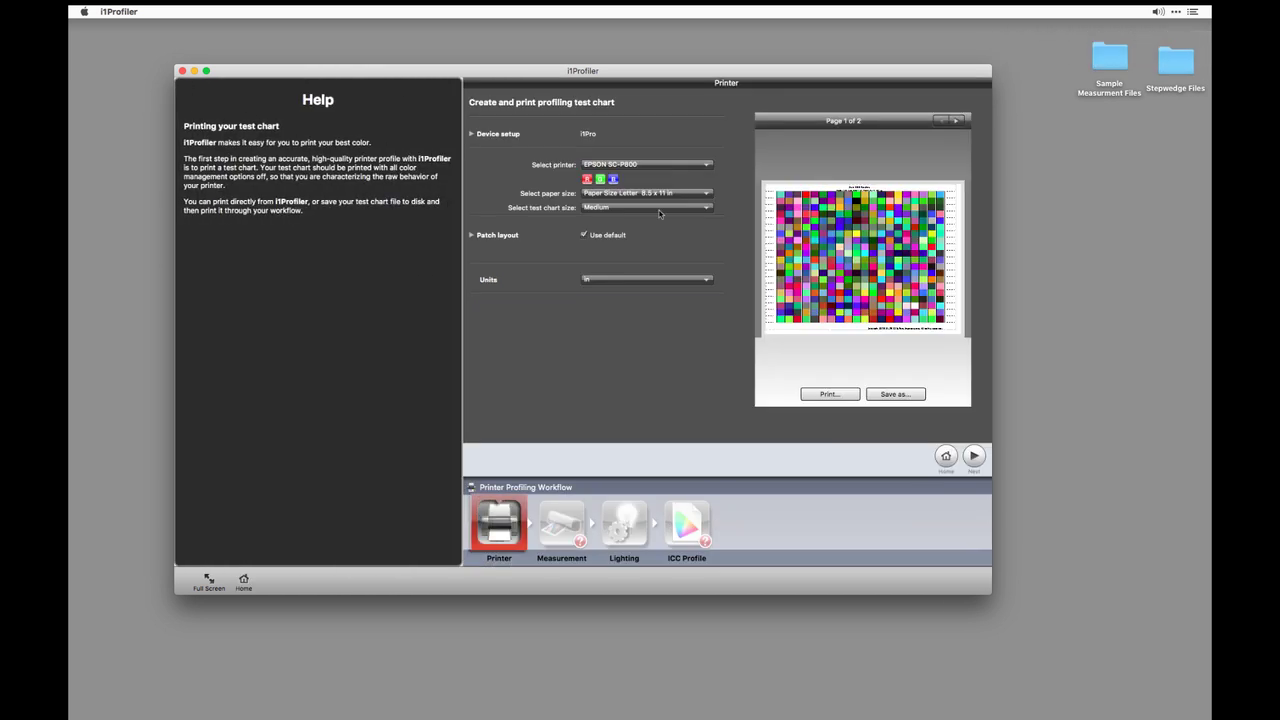
click(945, 457)
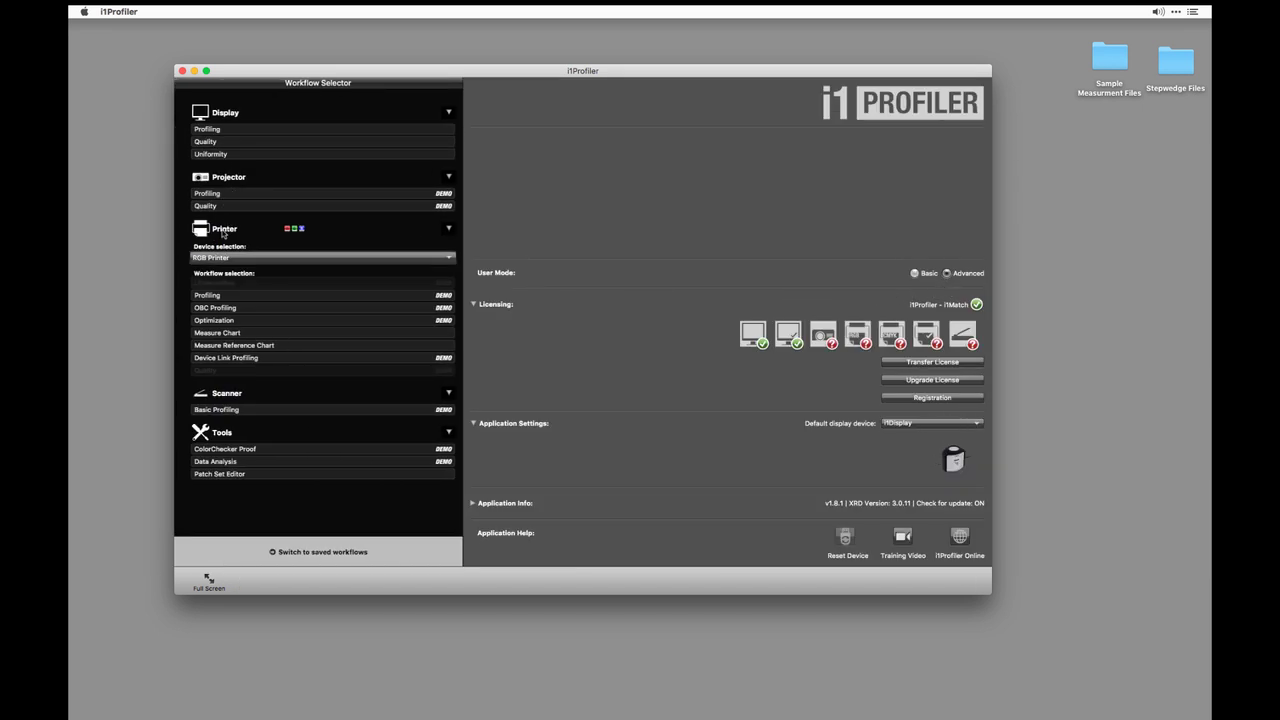
click(217, 258)
click(217, 258)
click(226, 335)
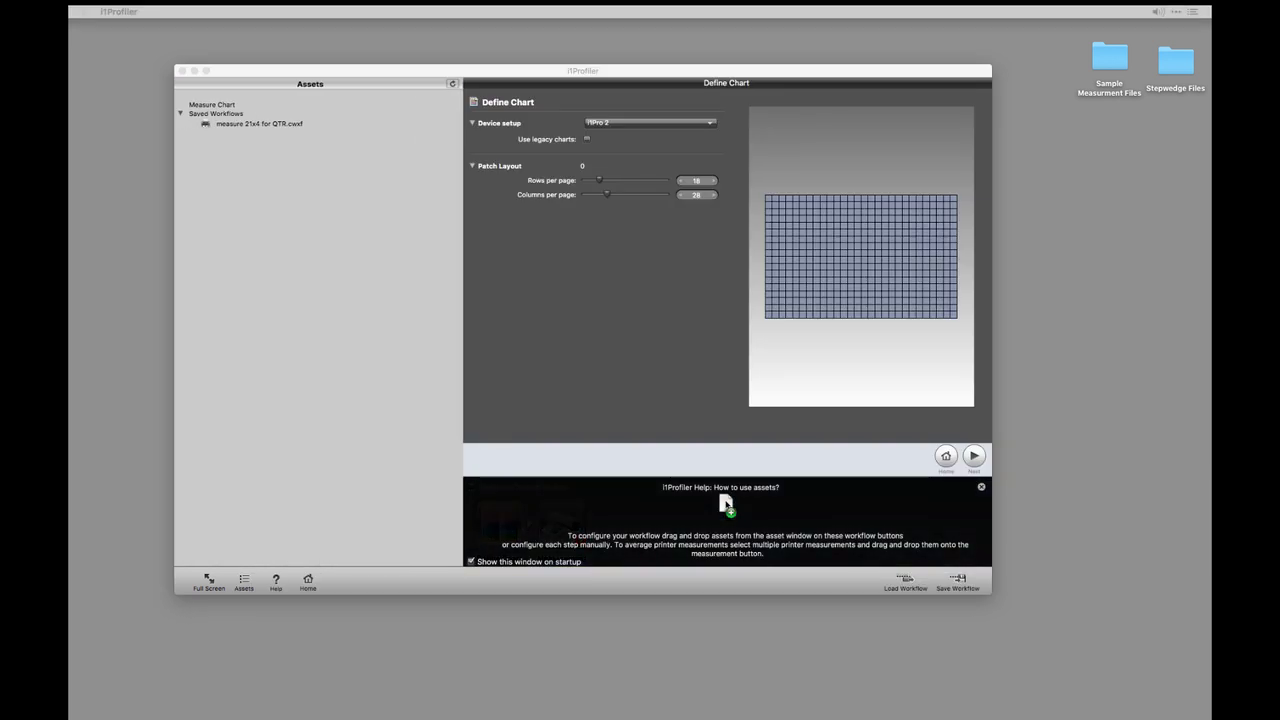
Try to set the chart's measuring device to i1Pro
click(397, 71)
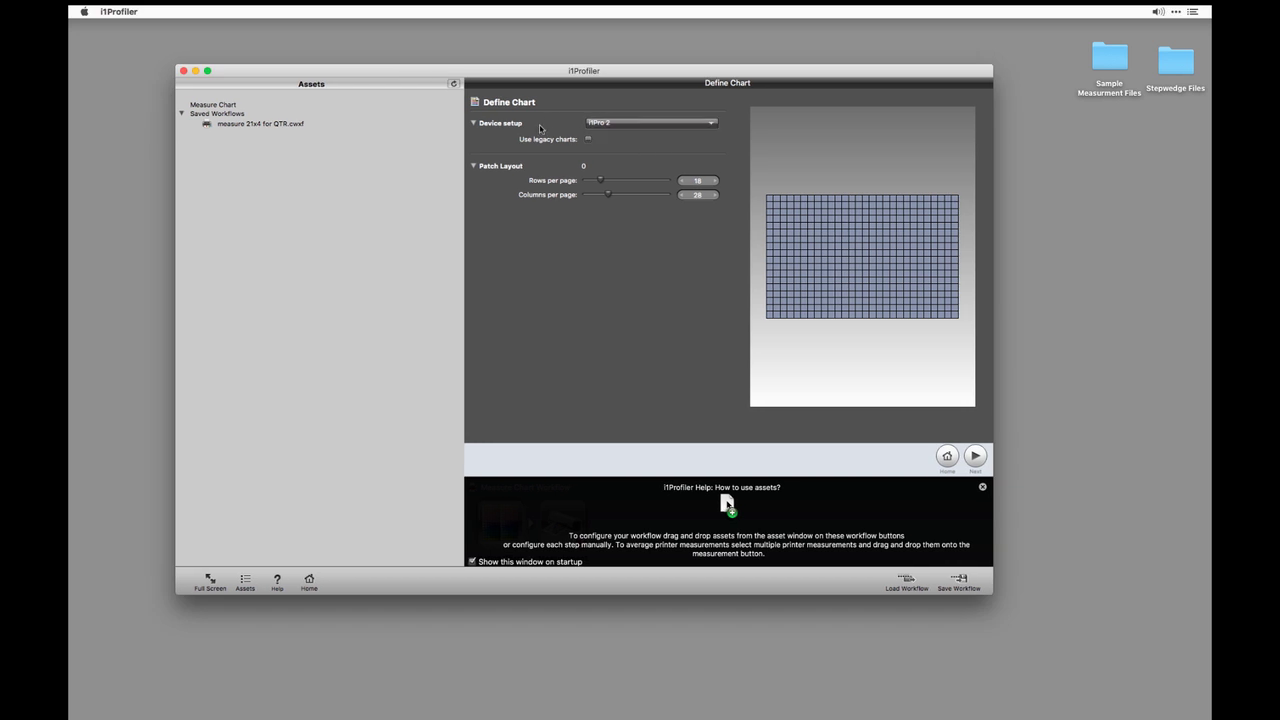
click(690, 124)
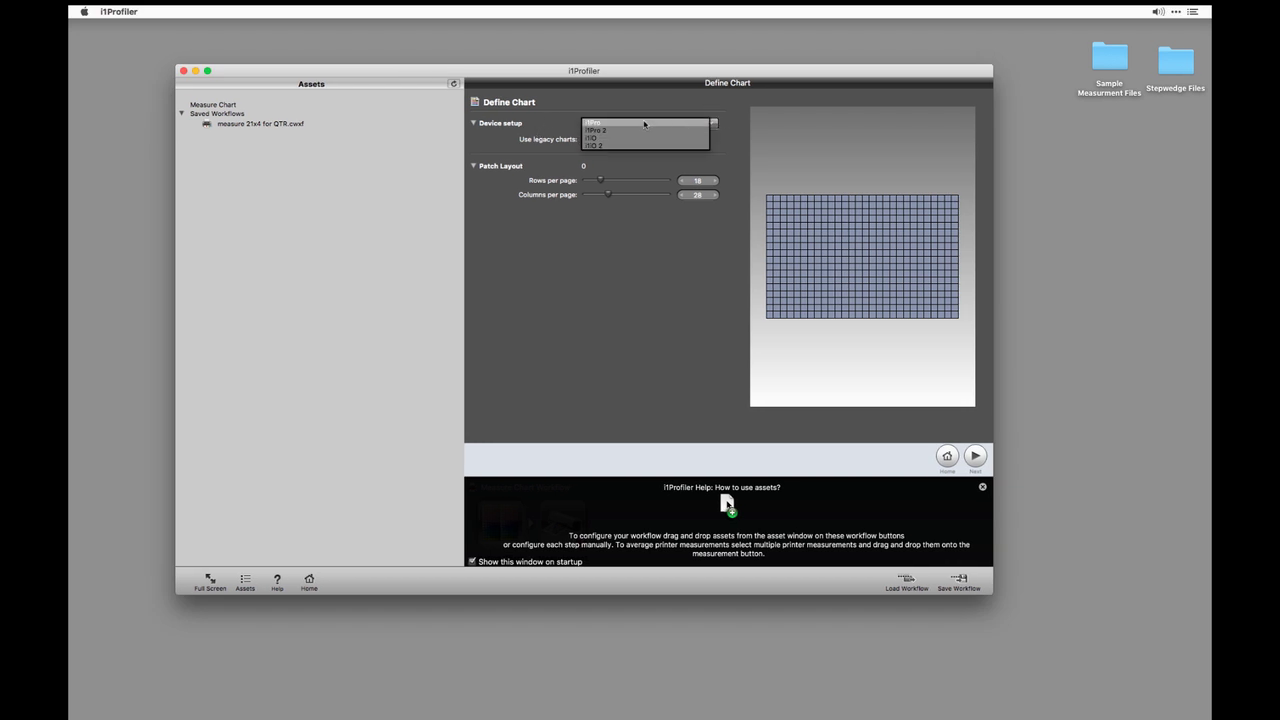
click(597, 122)
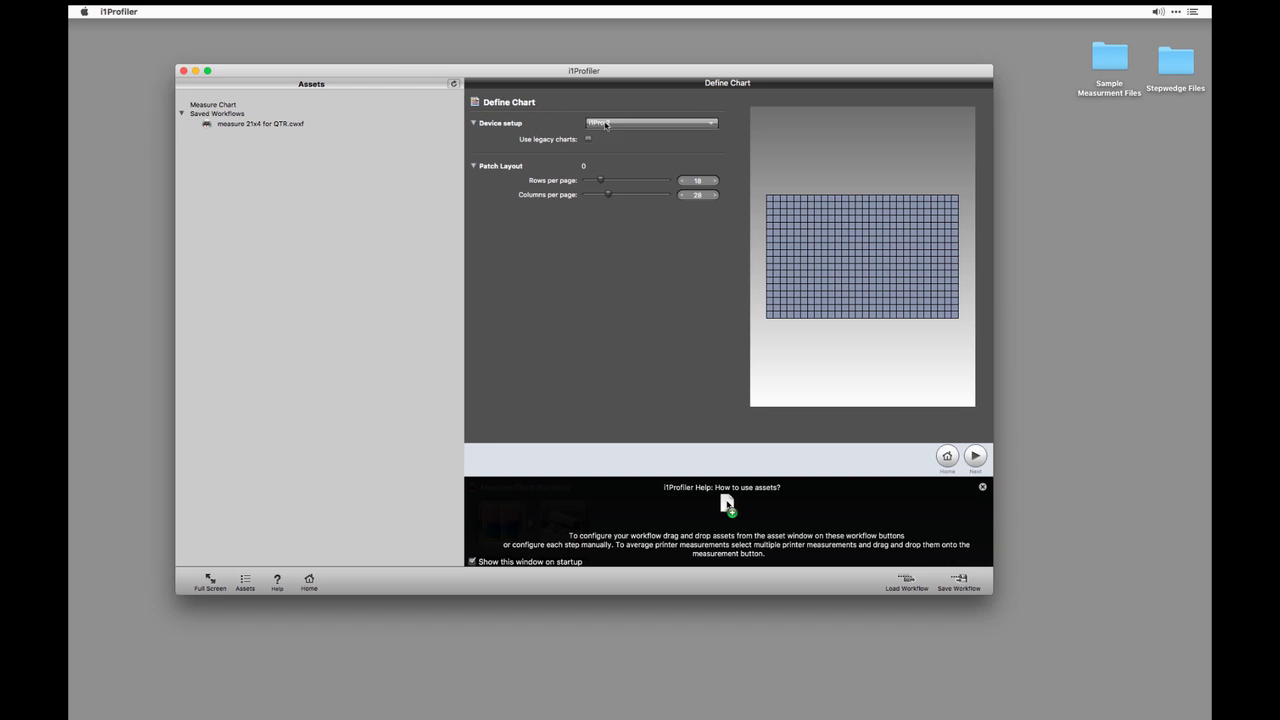
click(597, 122)
click(576, 114)
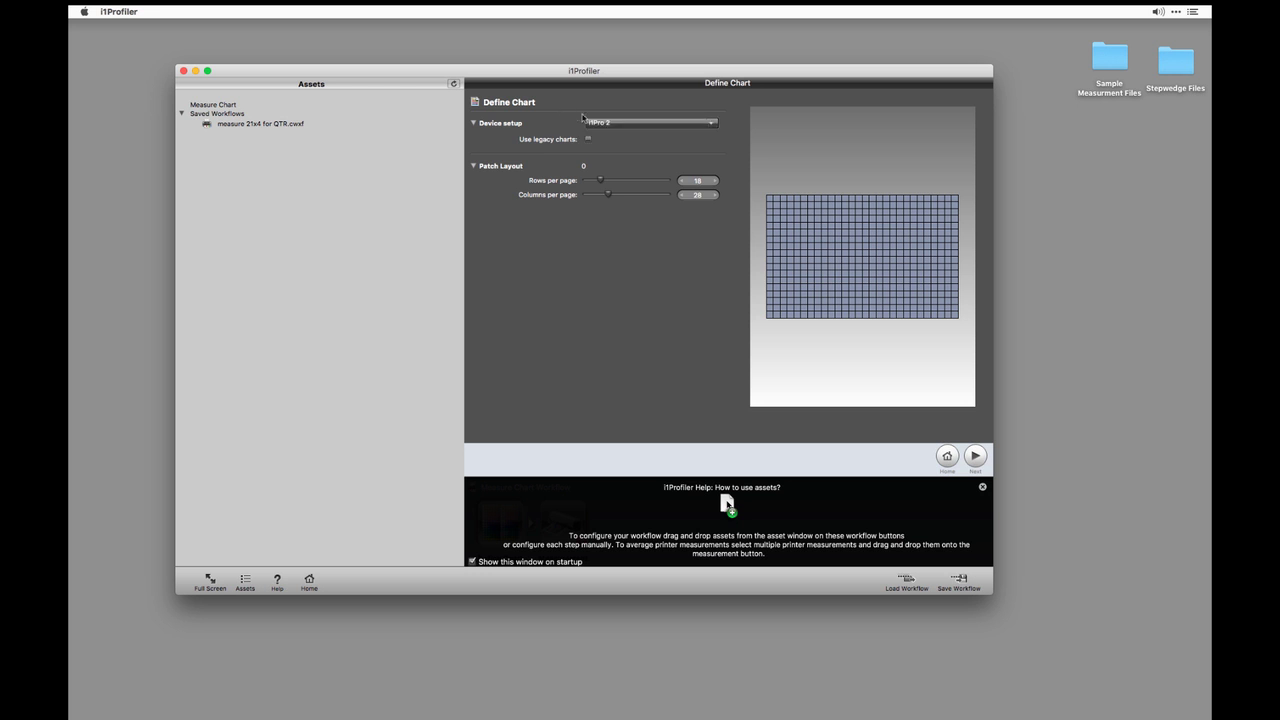
click(584, 118)
click(584, 118)
click(594, 122)
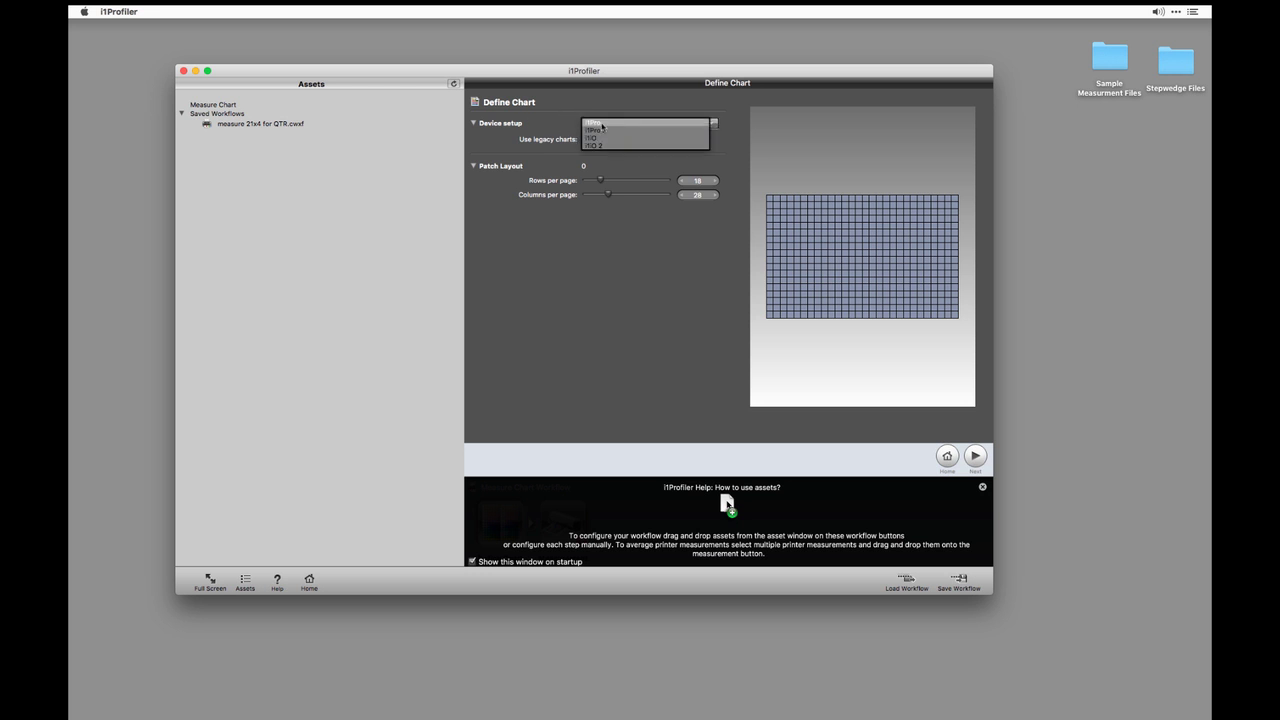
click(600, 125)
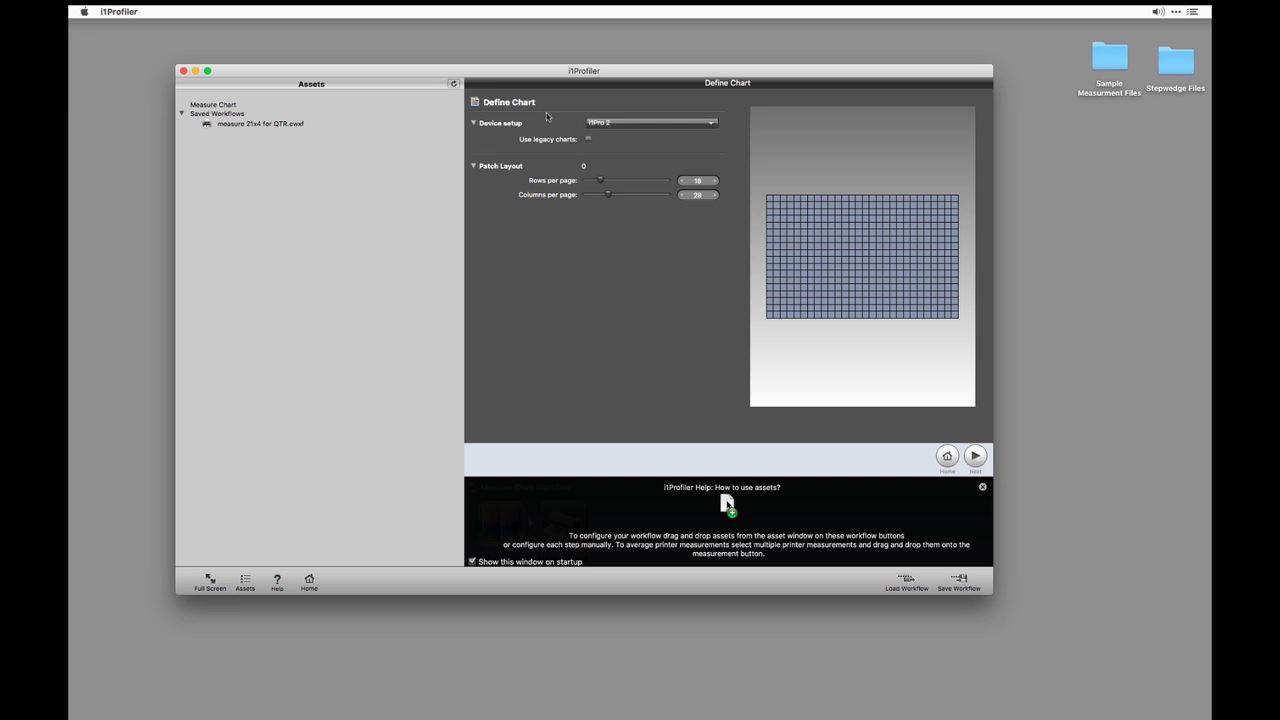
Load the saved workflow "measure 21x4 for QTR" and reapply its patch layout of 4 rows per page
click(242, 125)
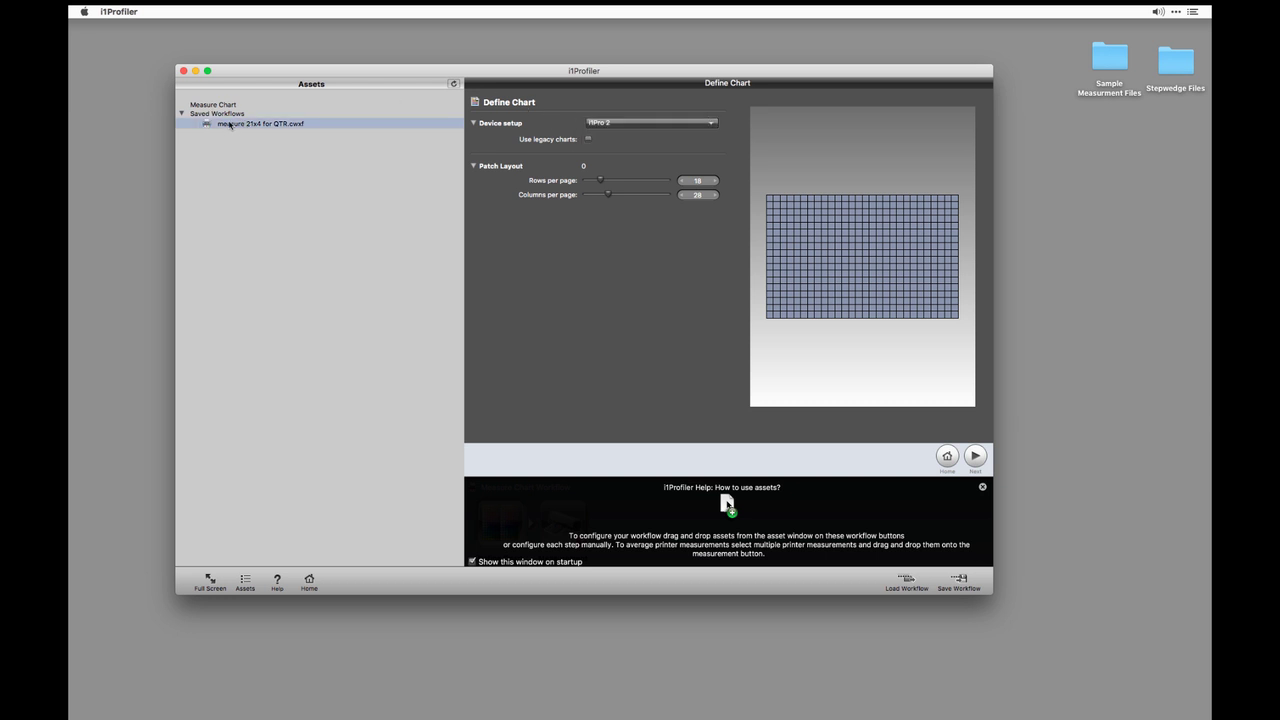
double_click(240, 125)
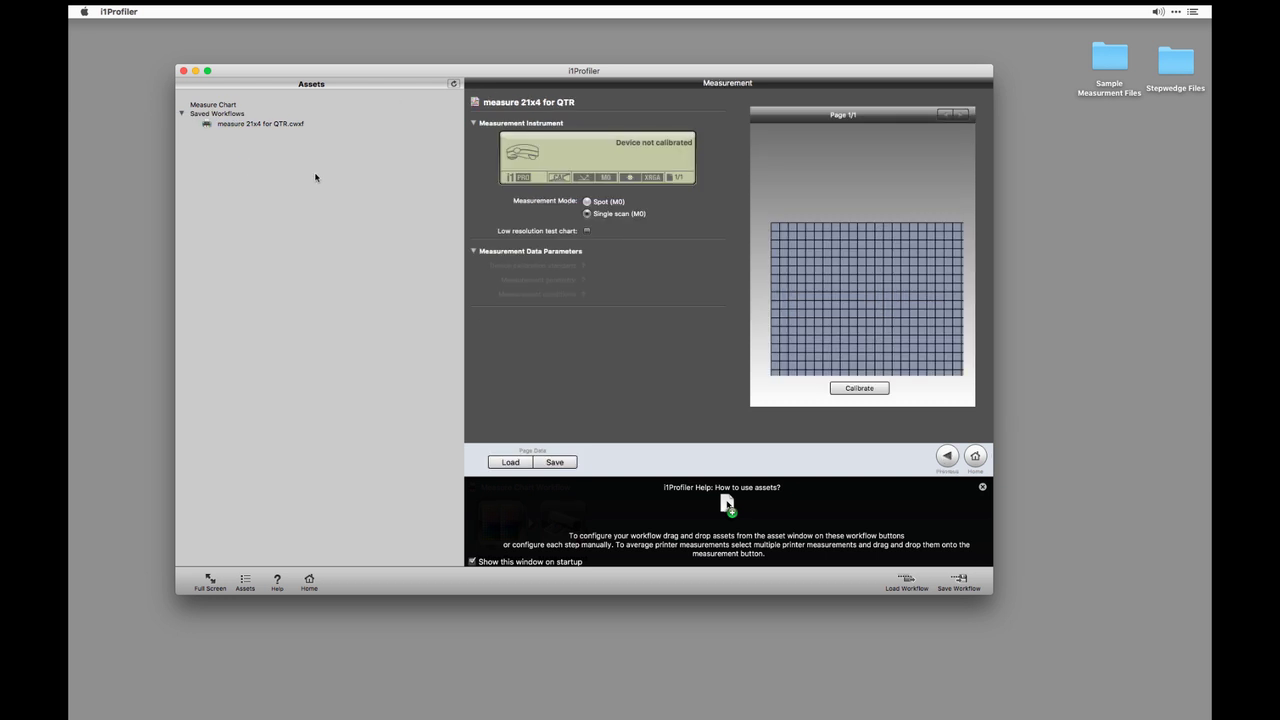
click(946, 456)
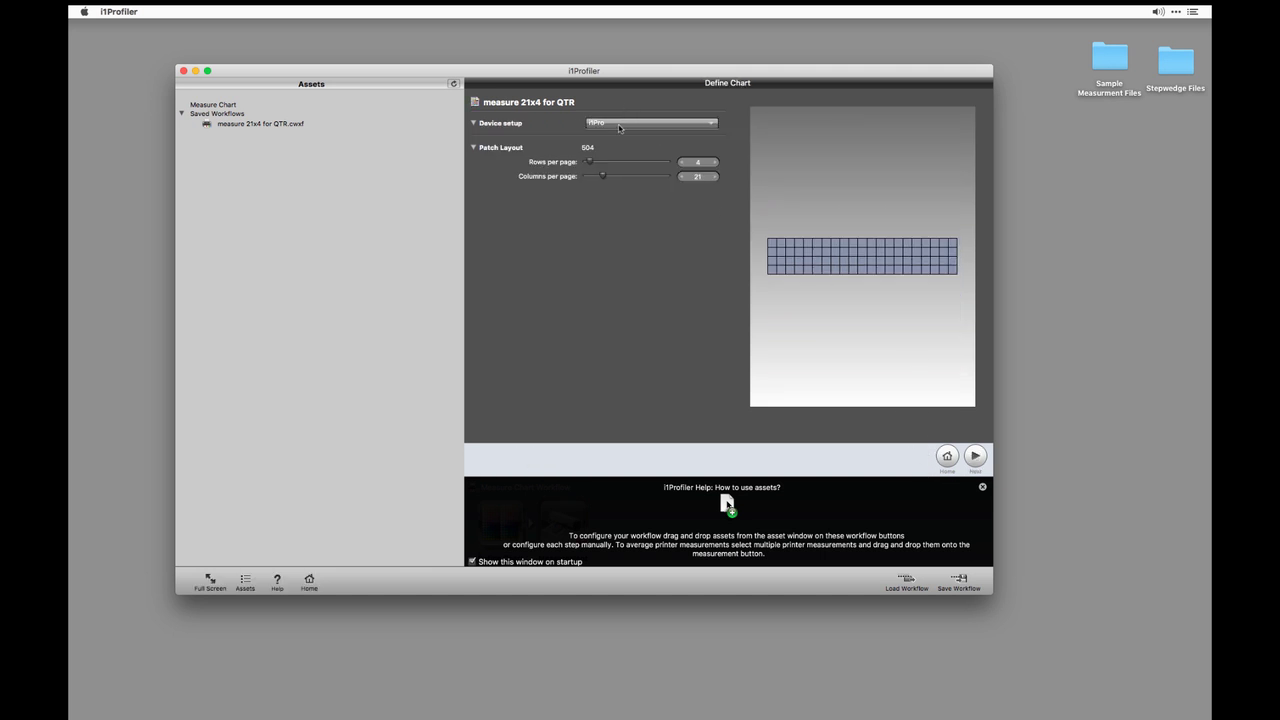
click(716, 162)
click(681, 163)
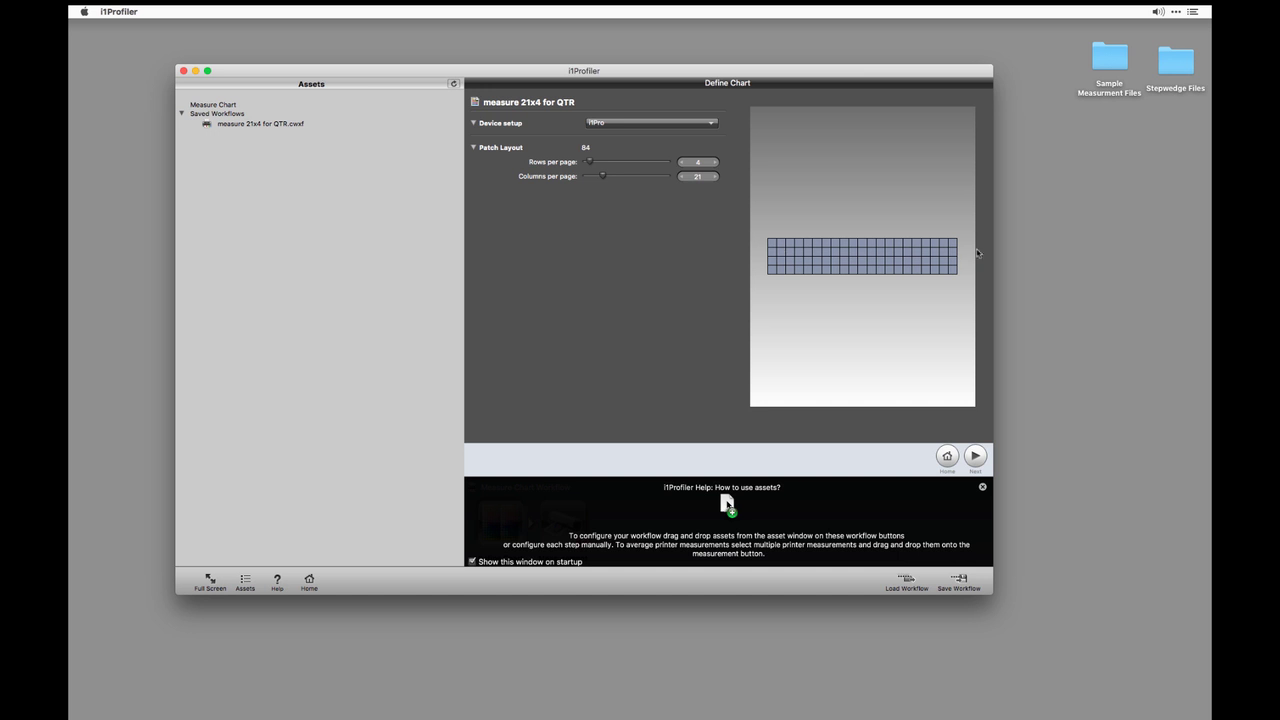
Proceed to the chart's measurement stage and calibrate the i1Pro instrument
click(975, 456)
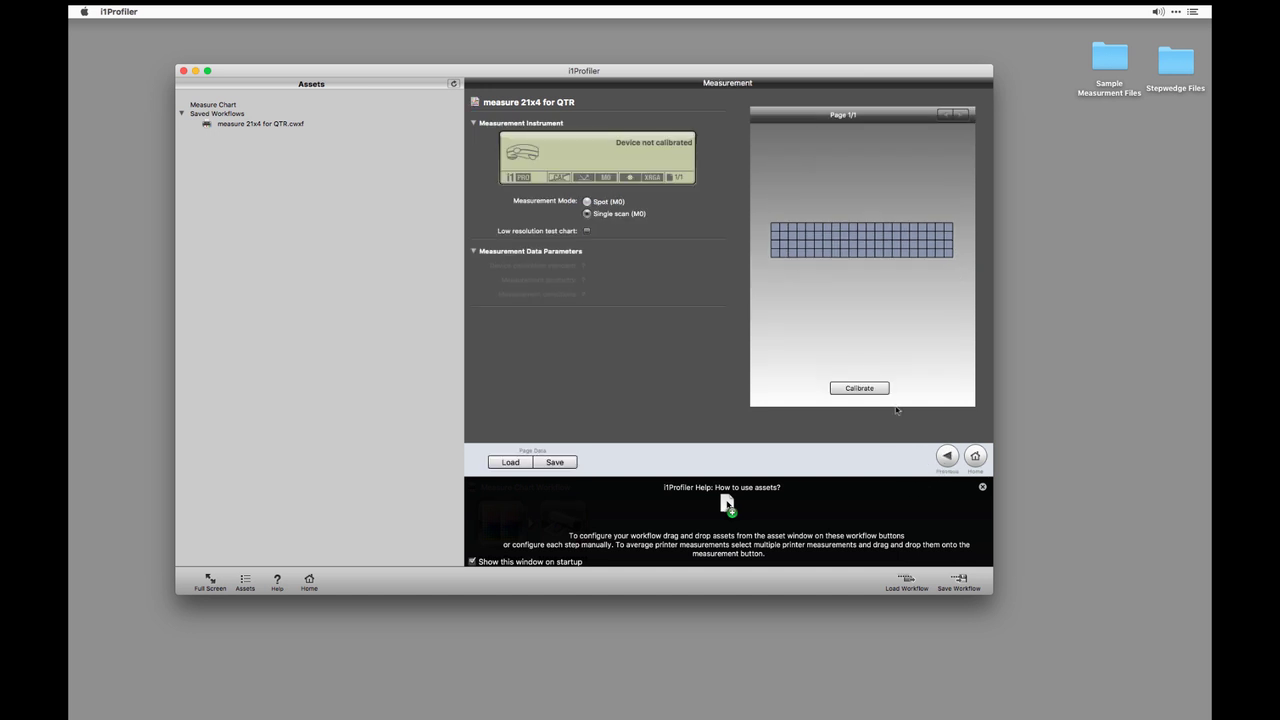
click(853, 388)
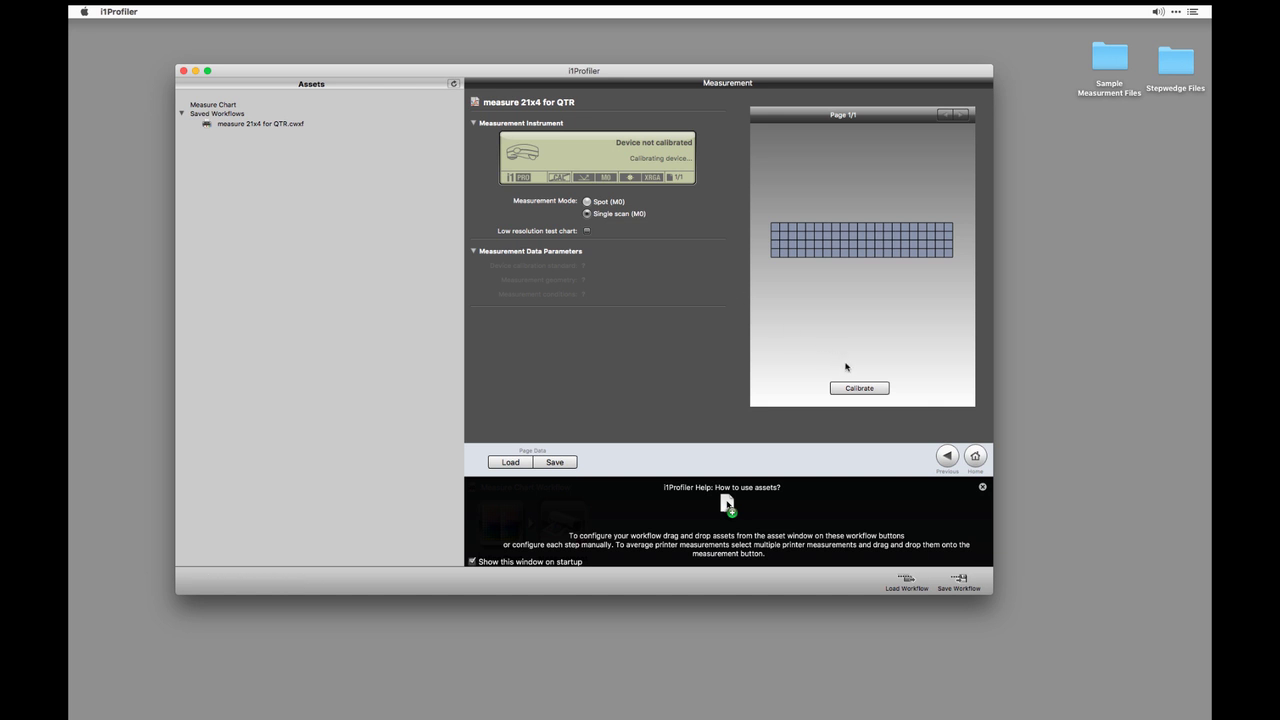
click(832, 391)
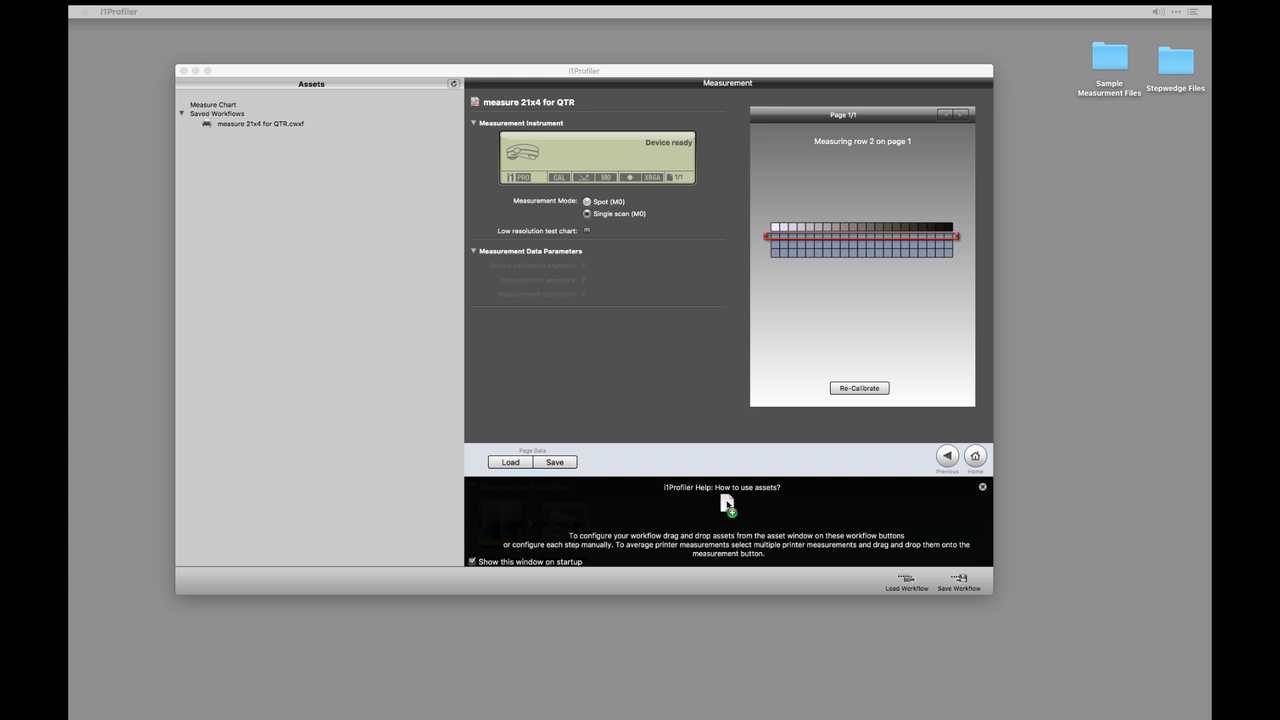
Scan the remaining stepwedge rows of the 21x4 chart in Single scan (M0) mode
click(366, 314)
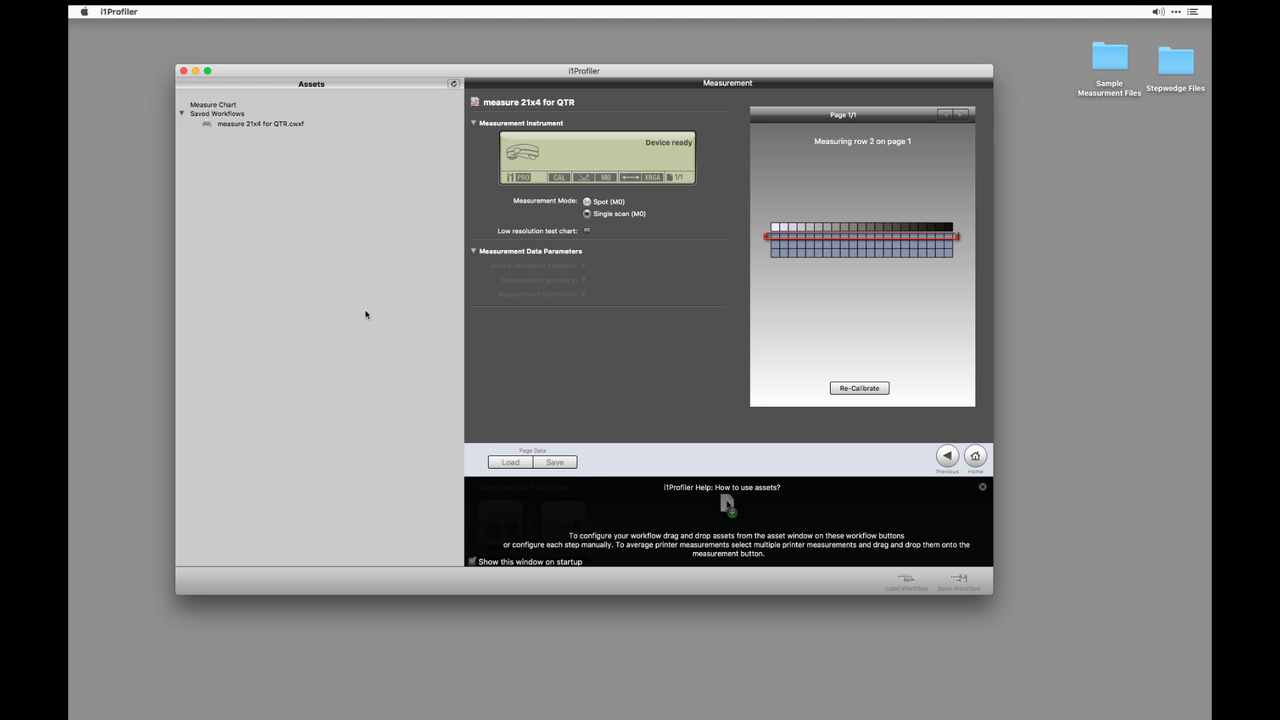
click(777, 239)
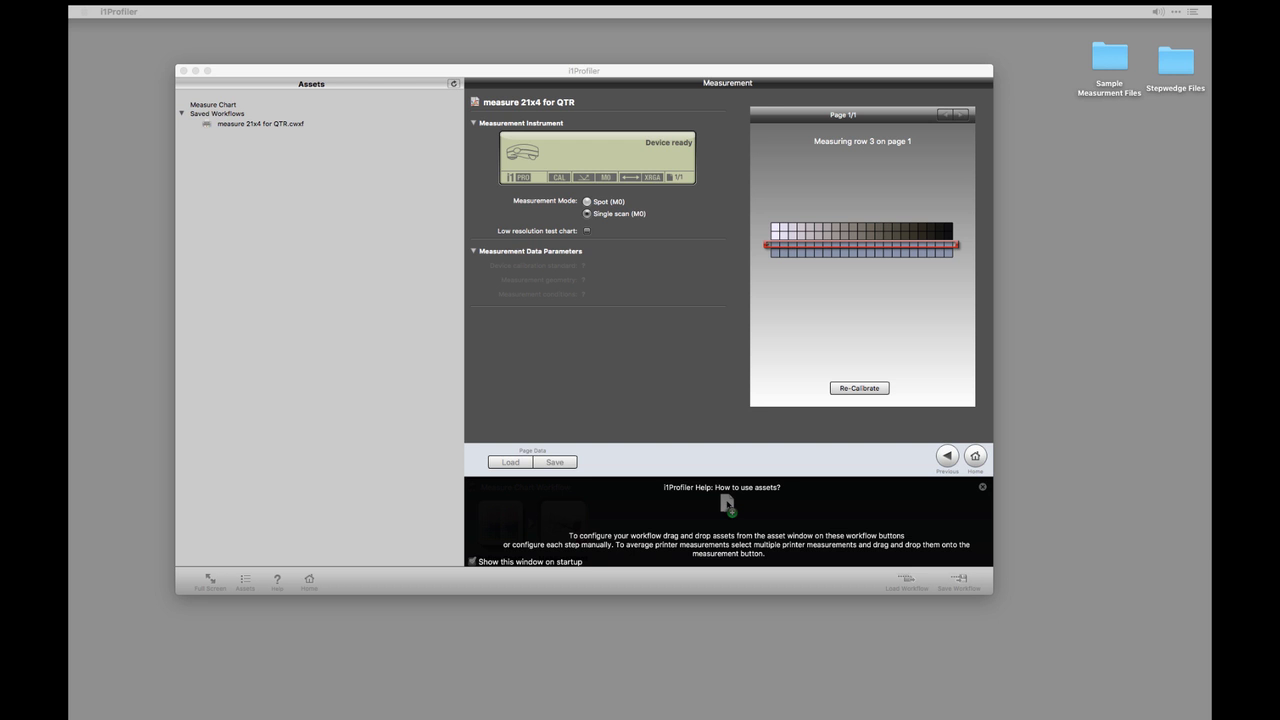
click(278, 219)
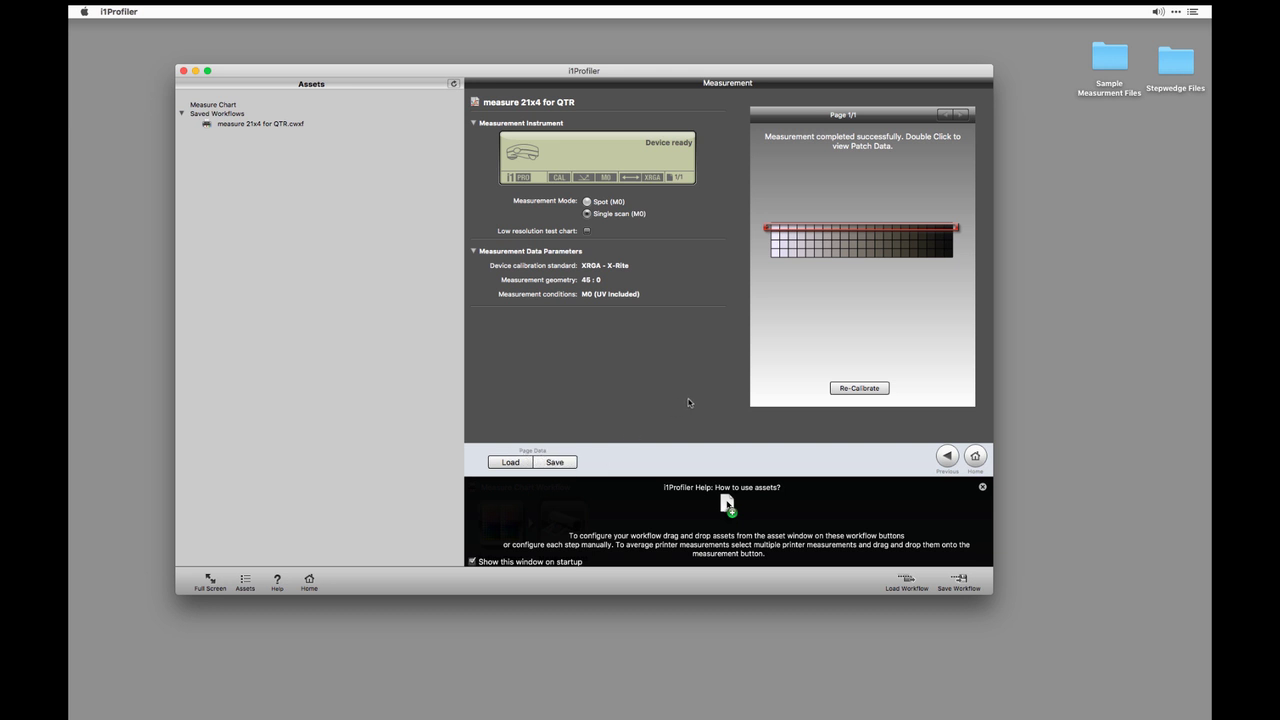
Set the destination for the page measurement data to the Sample Measurment Files folder on the Desktop
click(414, 296)
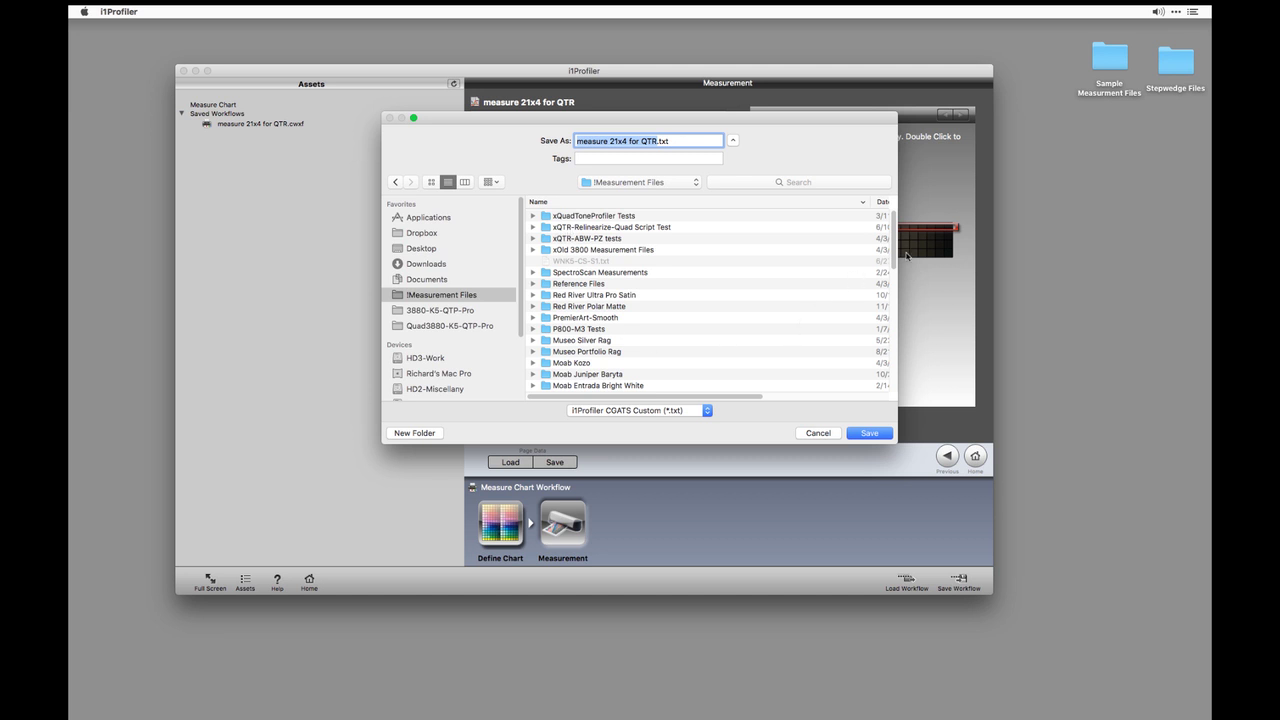
drag(894, 250, 895, 312)
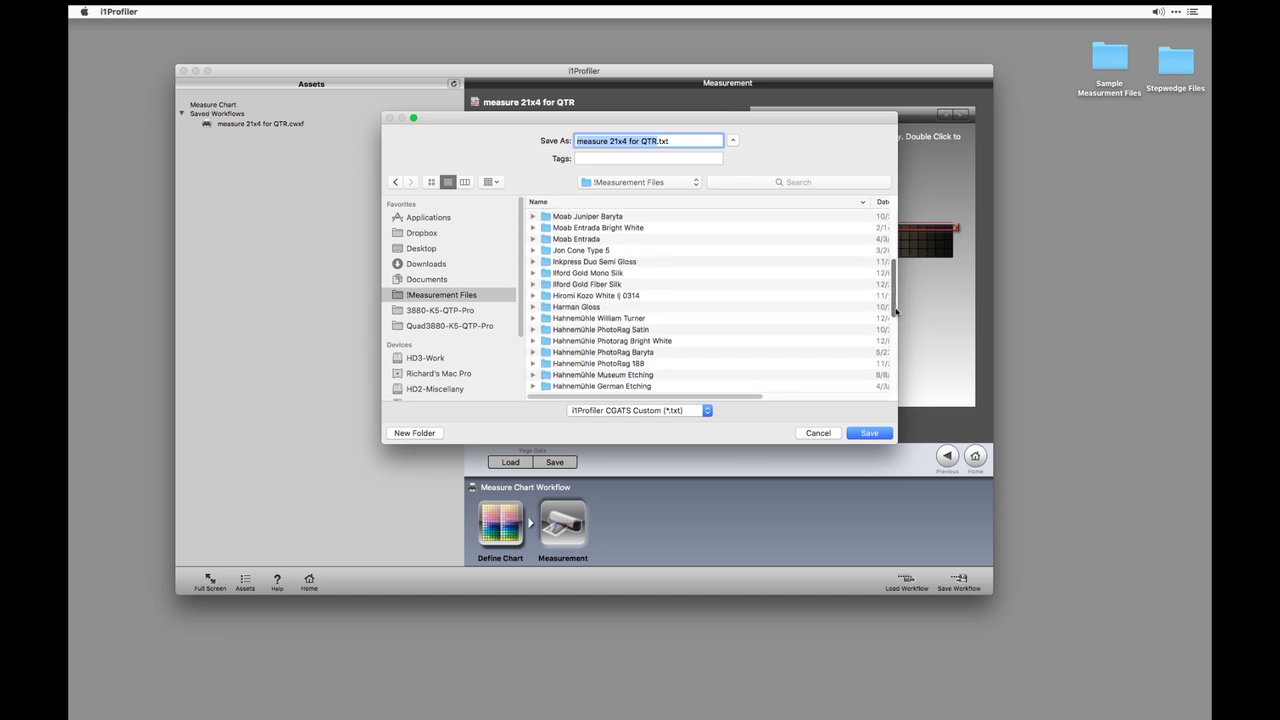
click(419, 249)
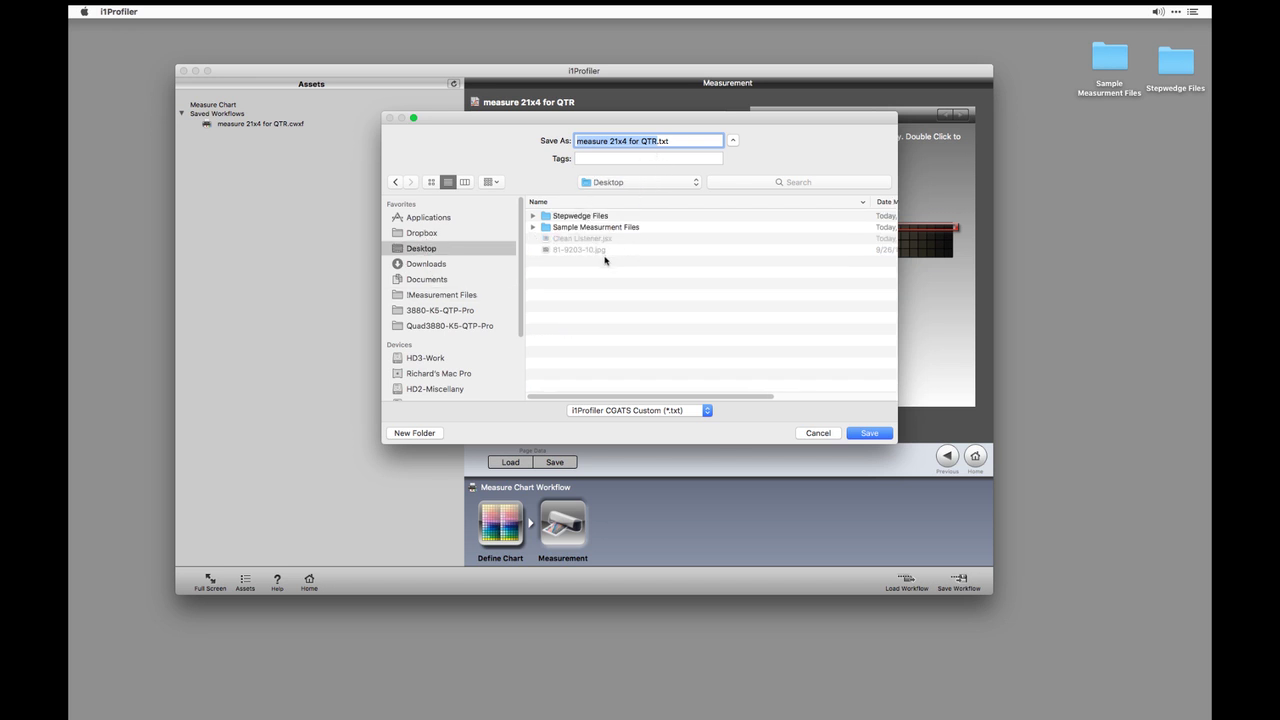
double_click(600, 228)
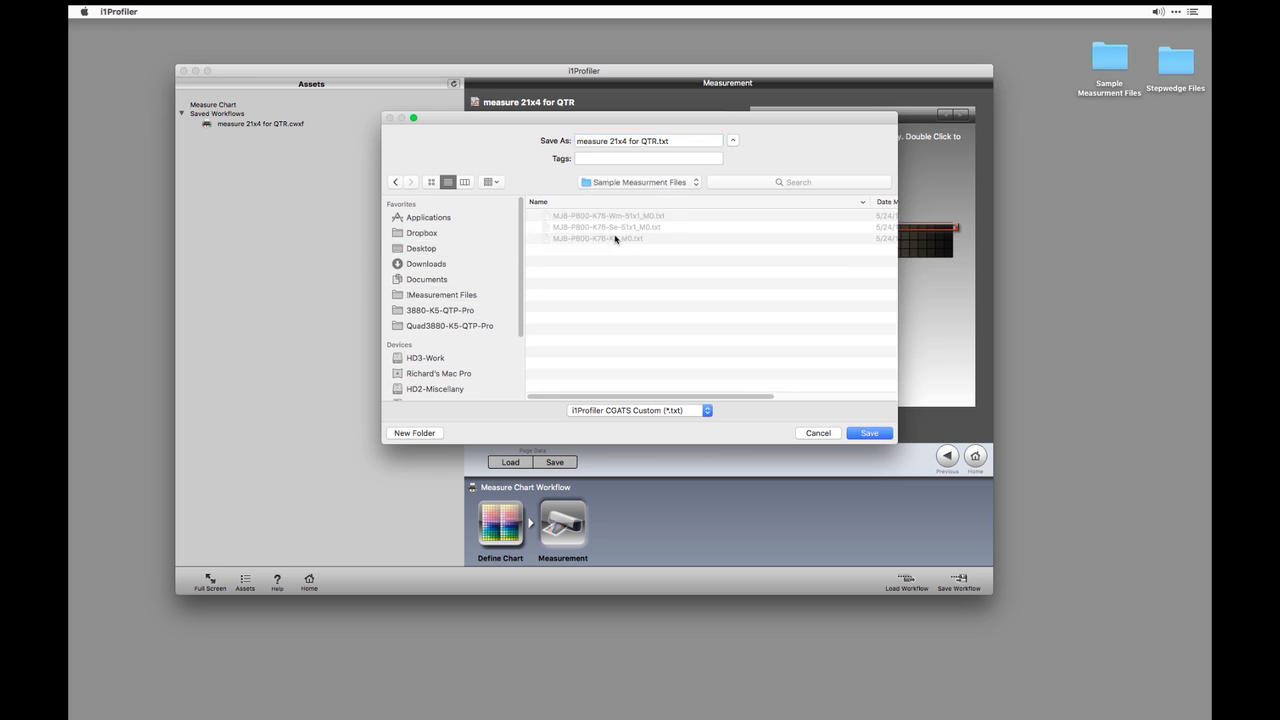
Name the measurement file Hahn-Baryta-FB-K3_21x4, keep the i1Profiler CGATS Custom (*.txt) format and save it
triple_click(655, 143)
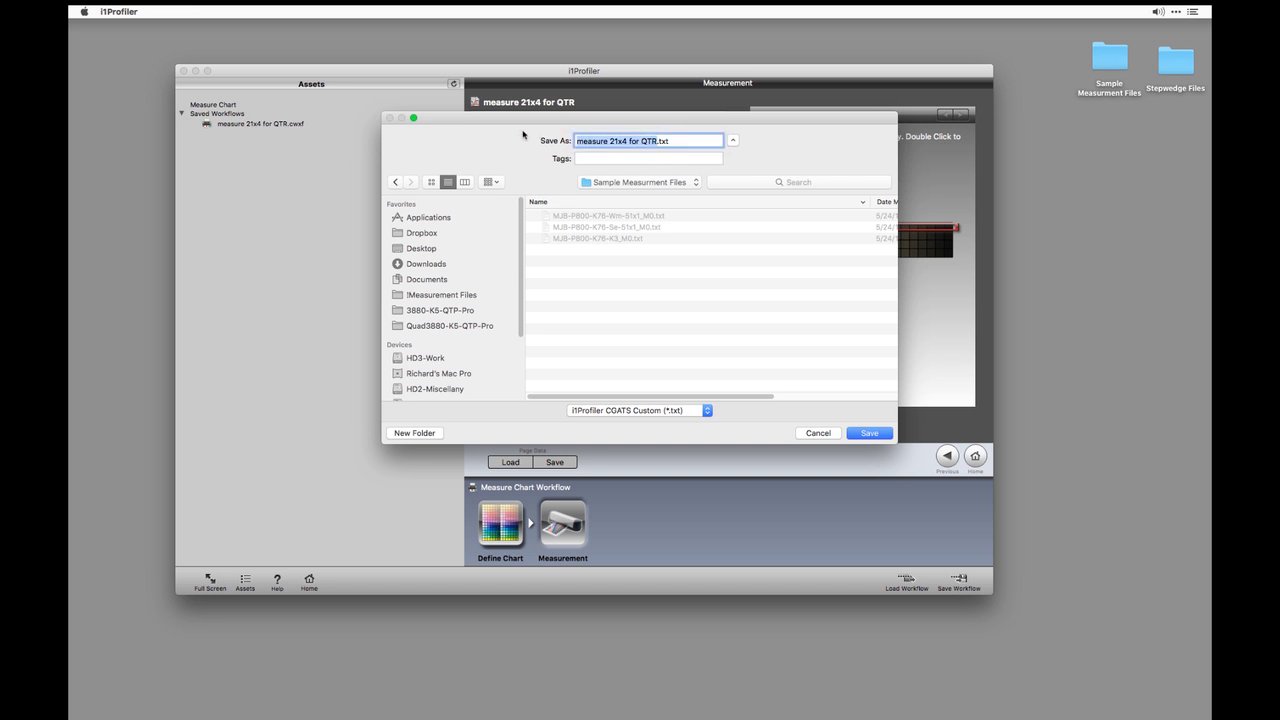
text(Hahn-Ba)
text(ryta-FB-K3_21x4)
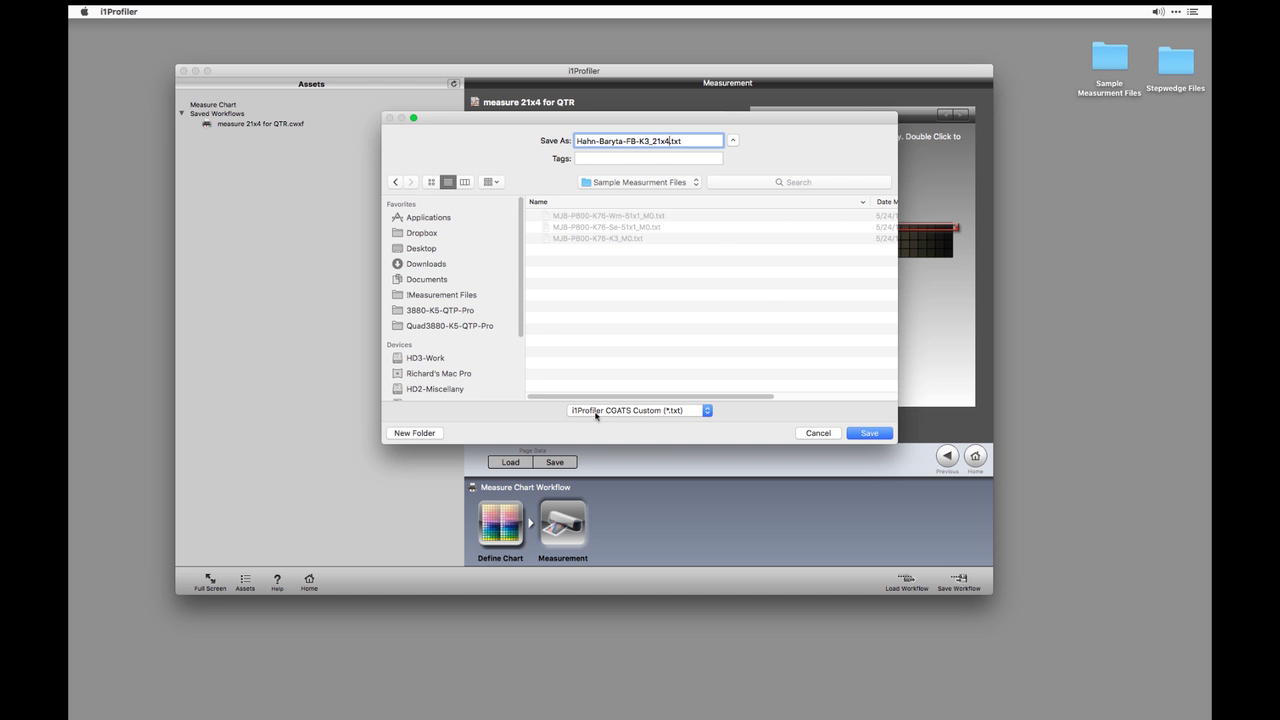
click(632, 411)
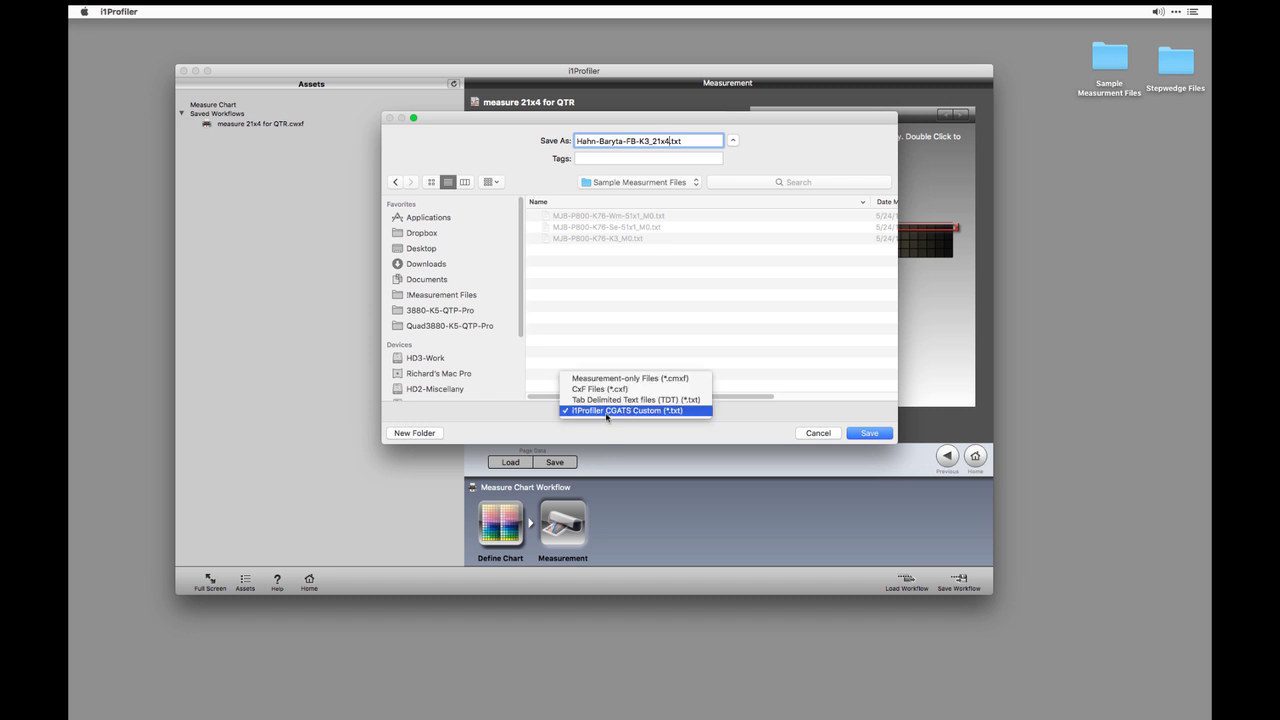
click(708, 410)
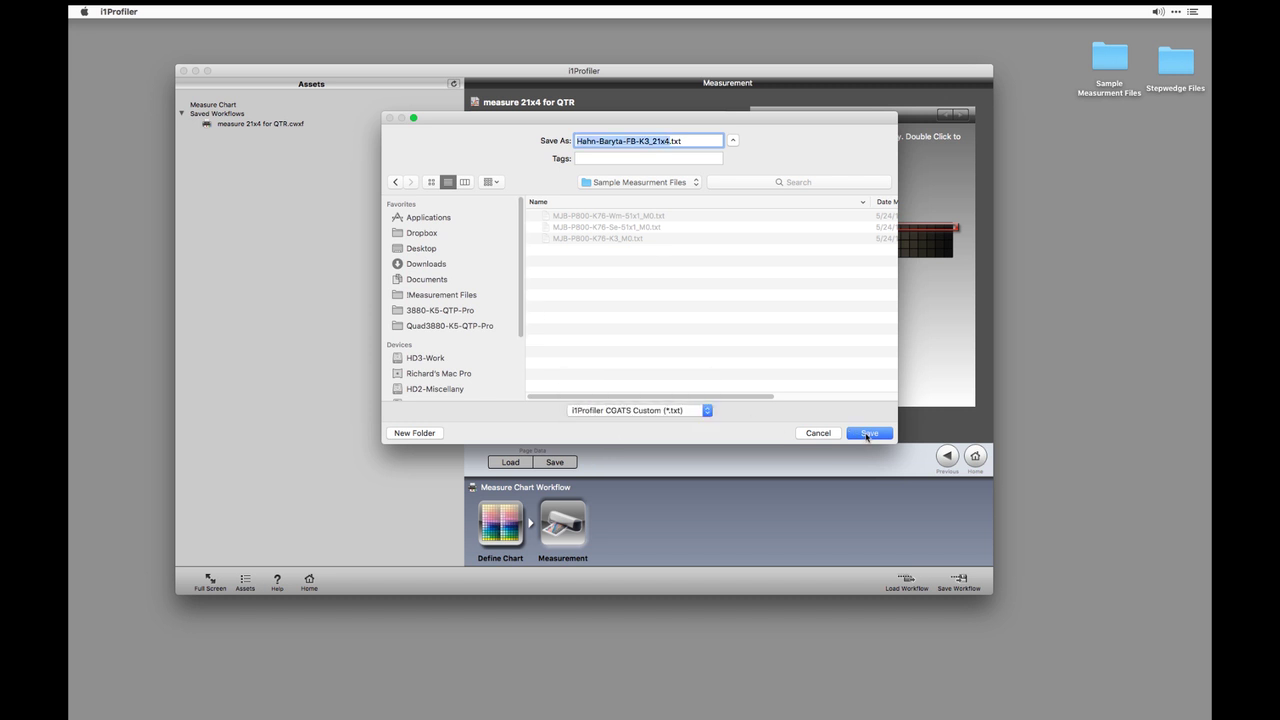
click(866, 433)
Accept the custom CGATS options with the SampleID, SampleName, XYZ and L*a*b* data fields included
drag(617, 168, 663, 166)
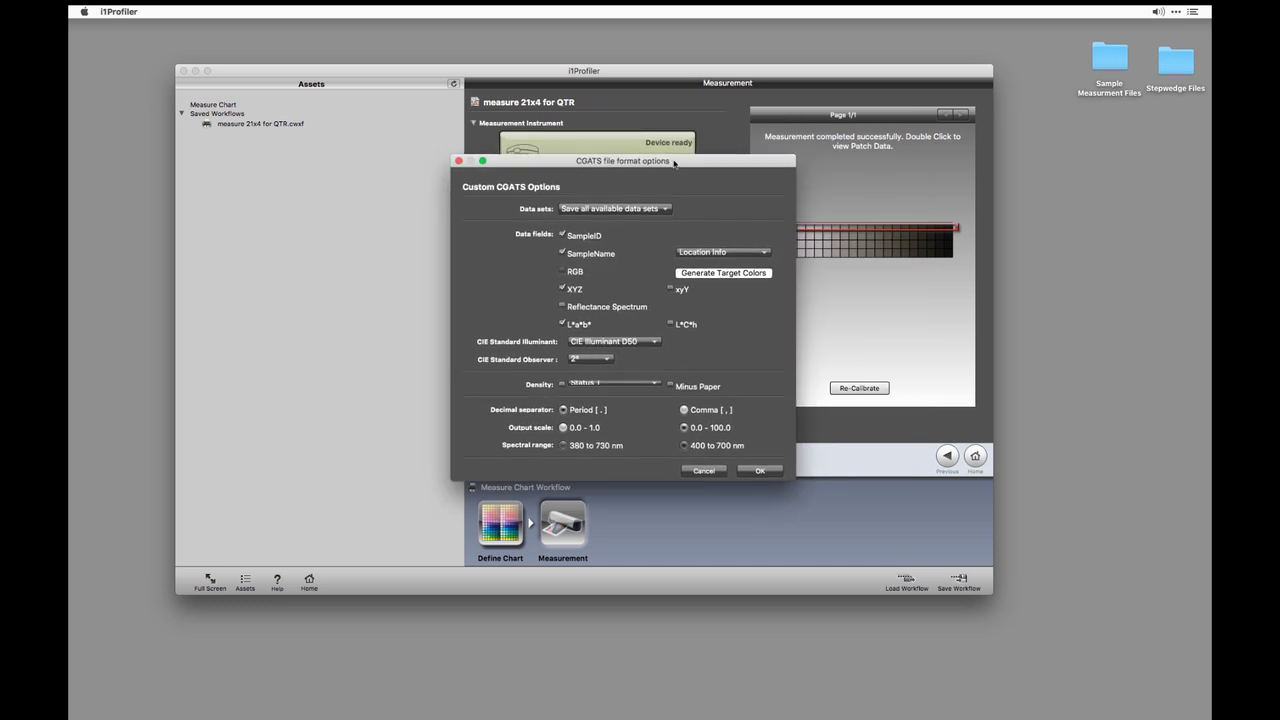
click(564, 292)
click(564, 292)
click(760, 471)
Open Hahn-Baryta-FB-K3_21x4_M0.txt from the Sample Measurment Files desktop folder in TextEdit and enlarge its window
click(1146, 69)
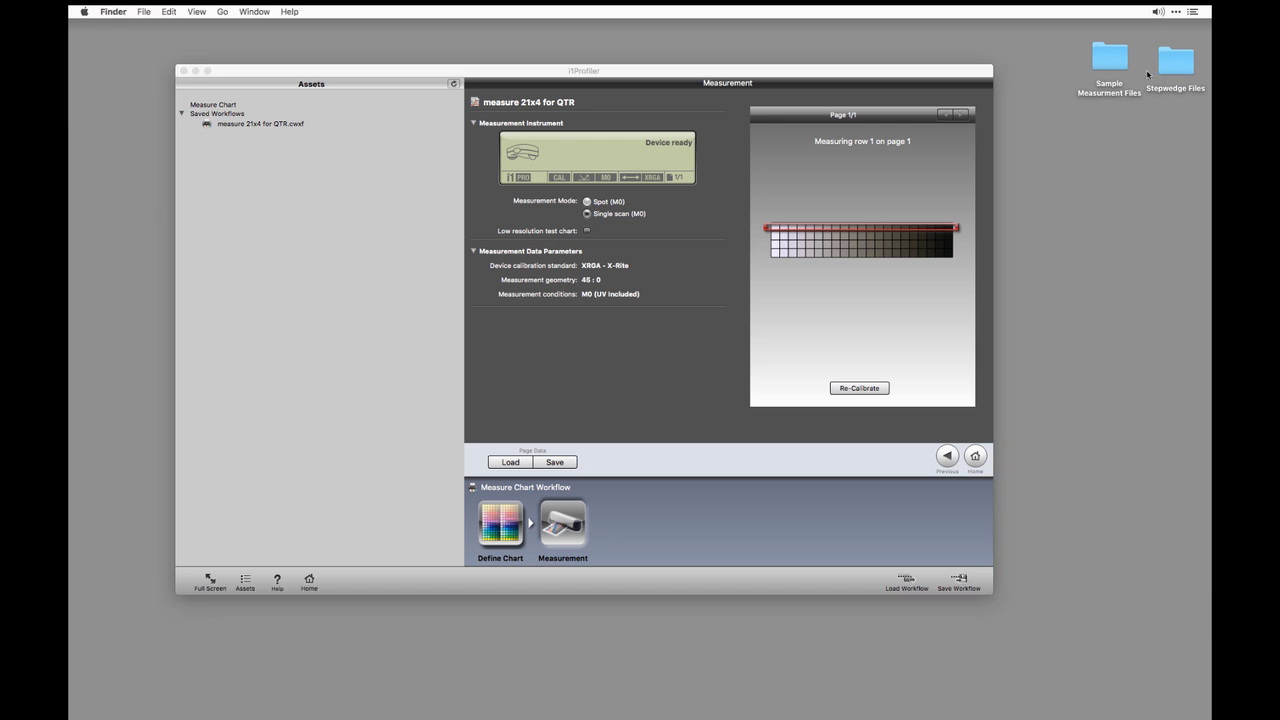
click(1109, 60)
double_click(1109, 60)
double_click(590, 198)
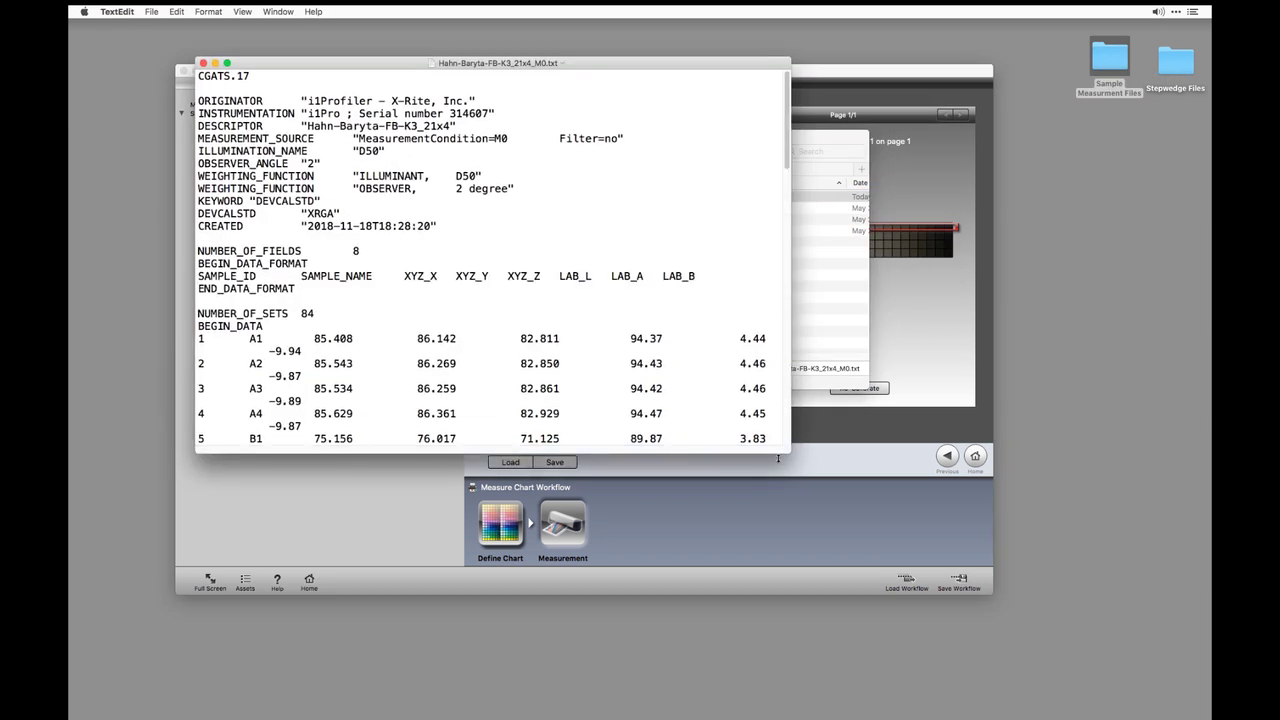
drag(790, 454, 1118, 640)
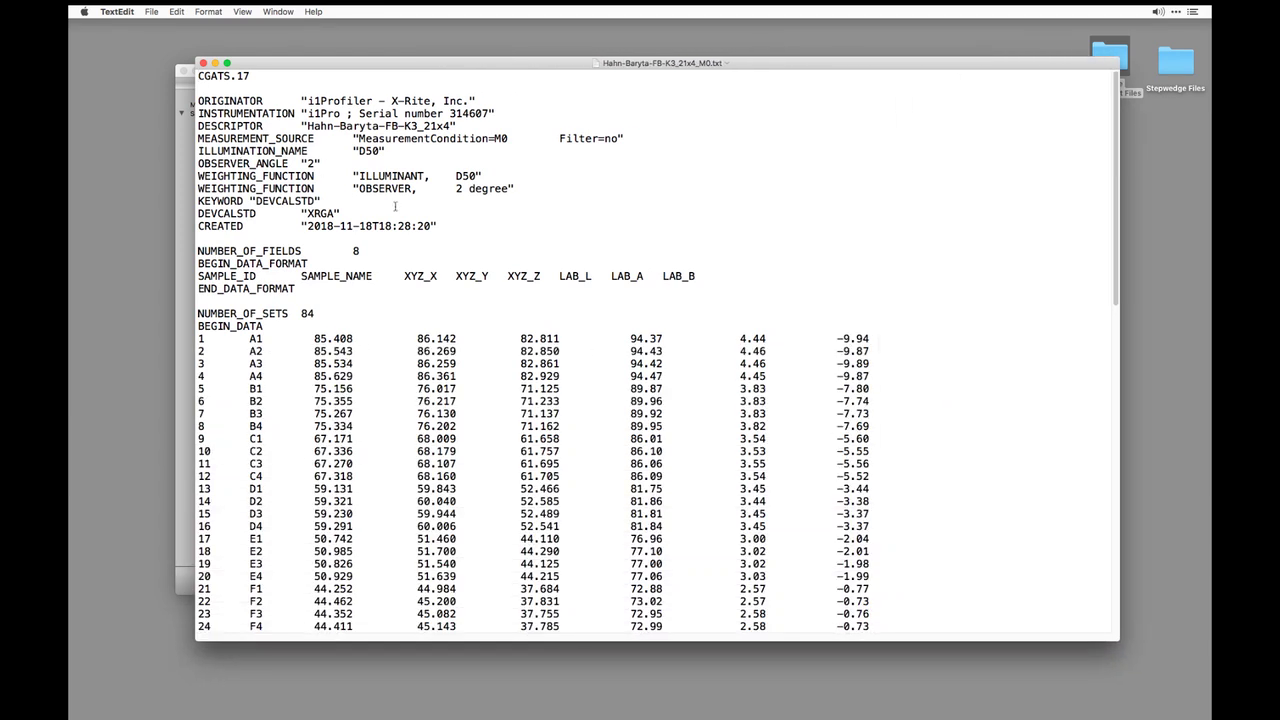
Examine the patch names and the XYZ and L*a*b* values in the measurement file, closing the file and its folder window when done
scroll(1104, 321, down, 5)
scroll(1104, 321, down, 4)
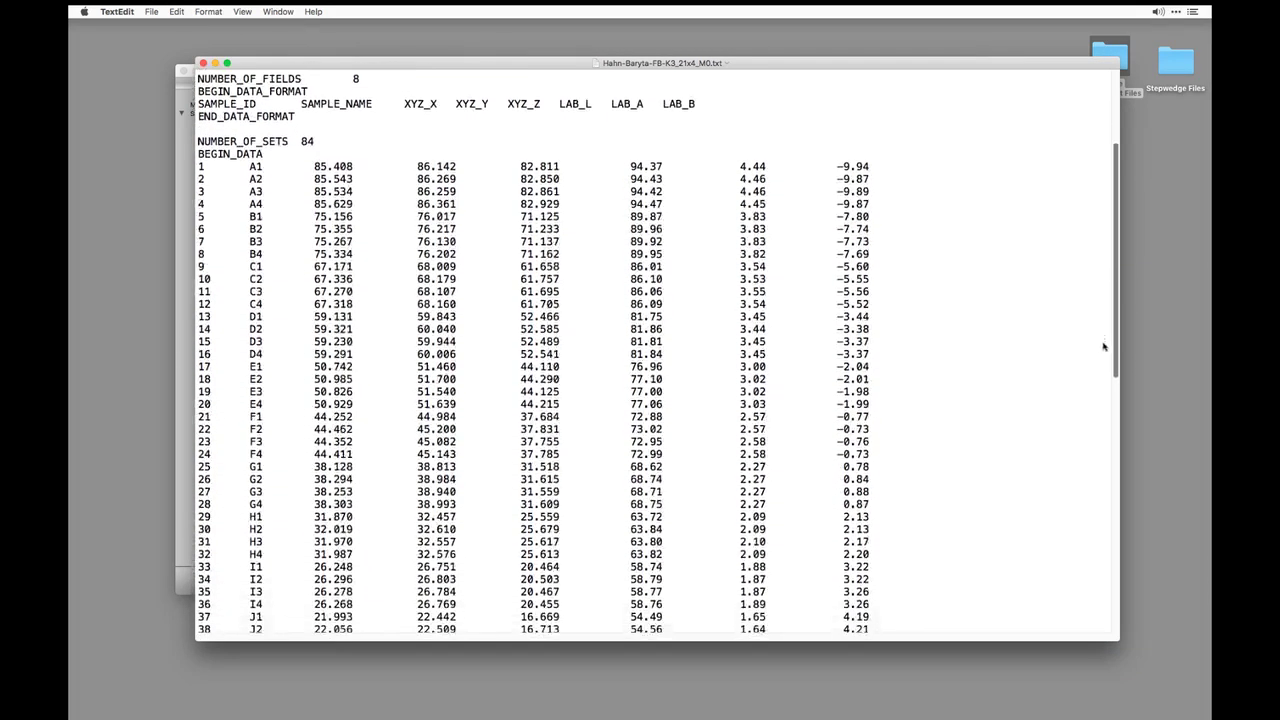
double_click(251, 137)
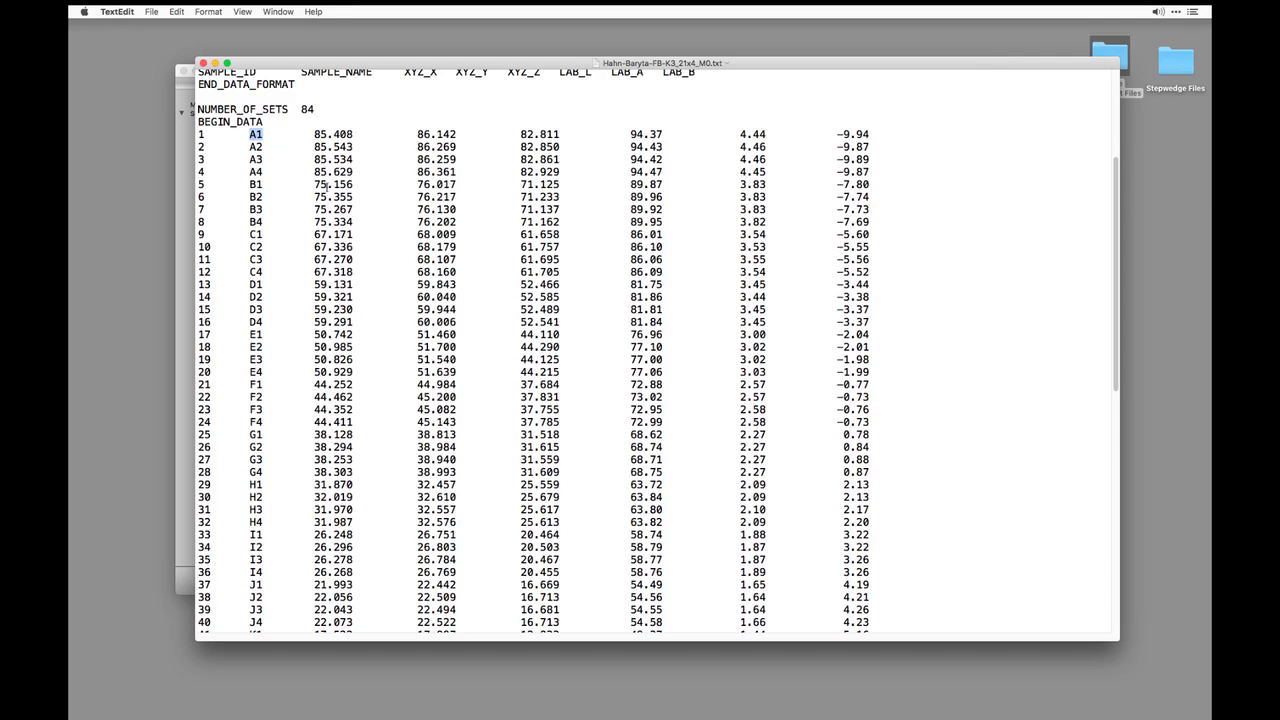
drag(314, 134, 869, 141)
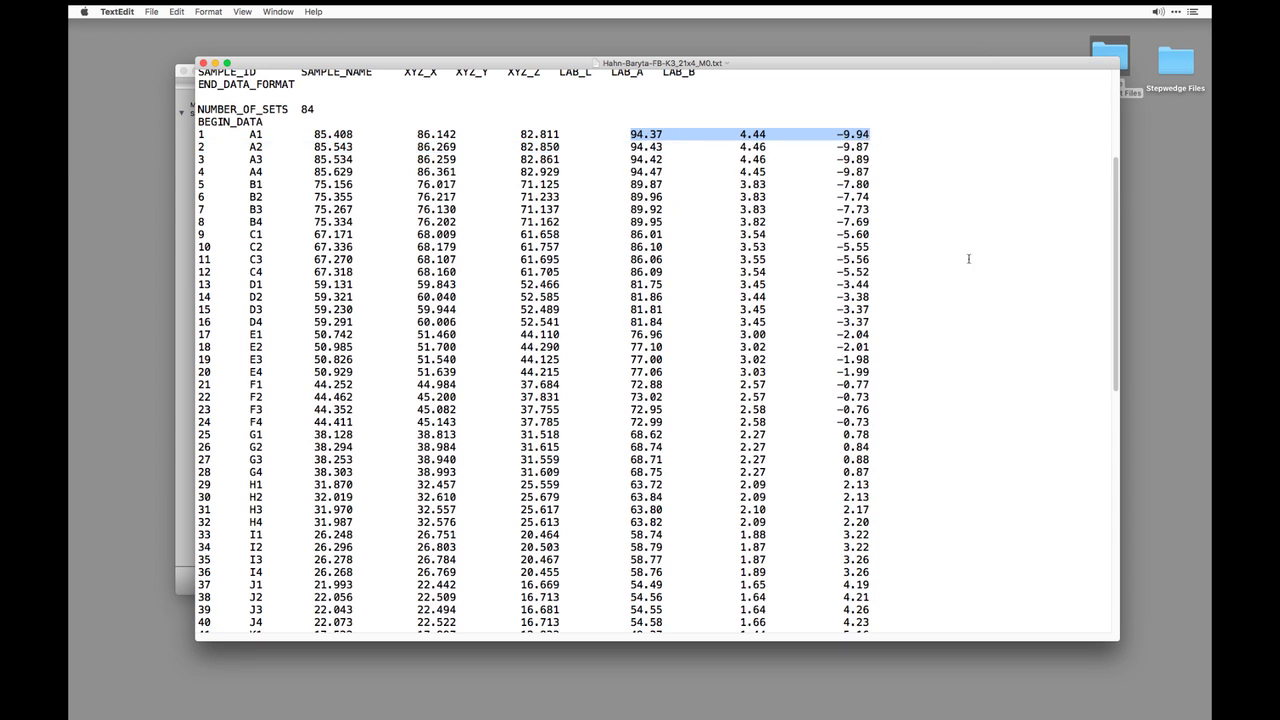
scroll(1117, 257, up, 5)
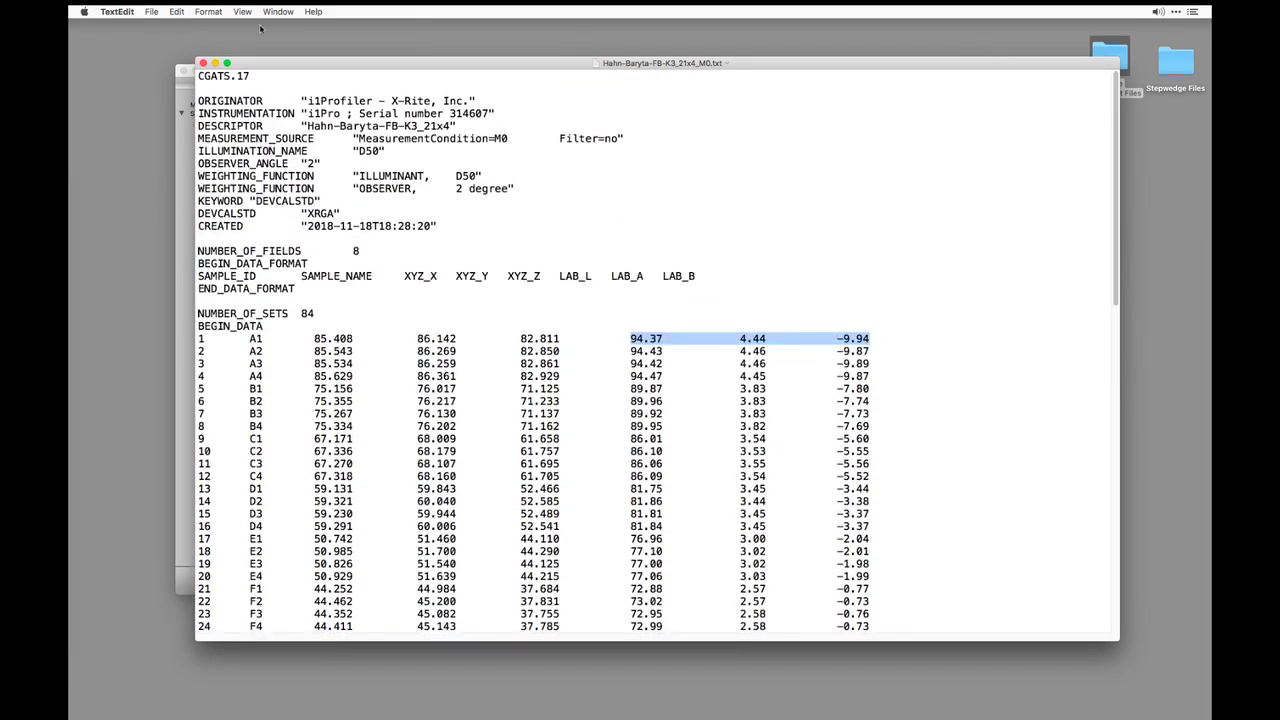
click(203, 63)
click(365, 89)
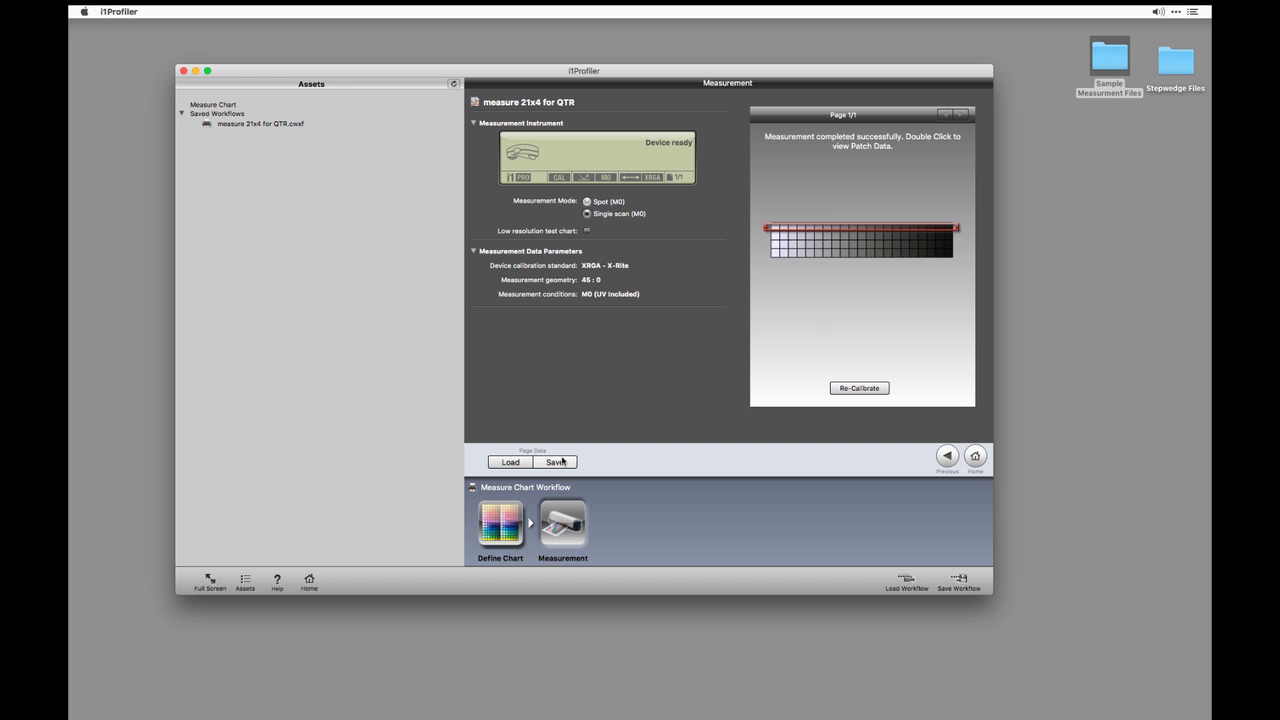
Start saving the next page data to Sample Measurment Files, reusing the Hahn-Baryta-FB-K3_21x4_M0.txt file name as a base
click(554, 462)
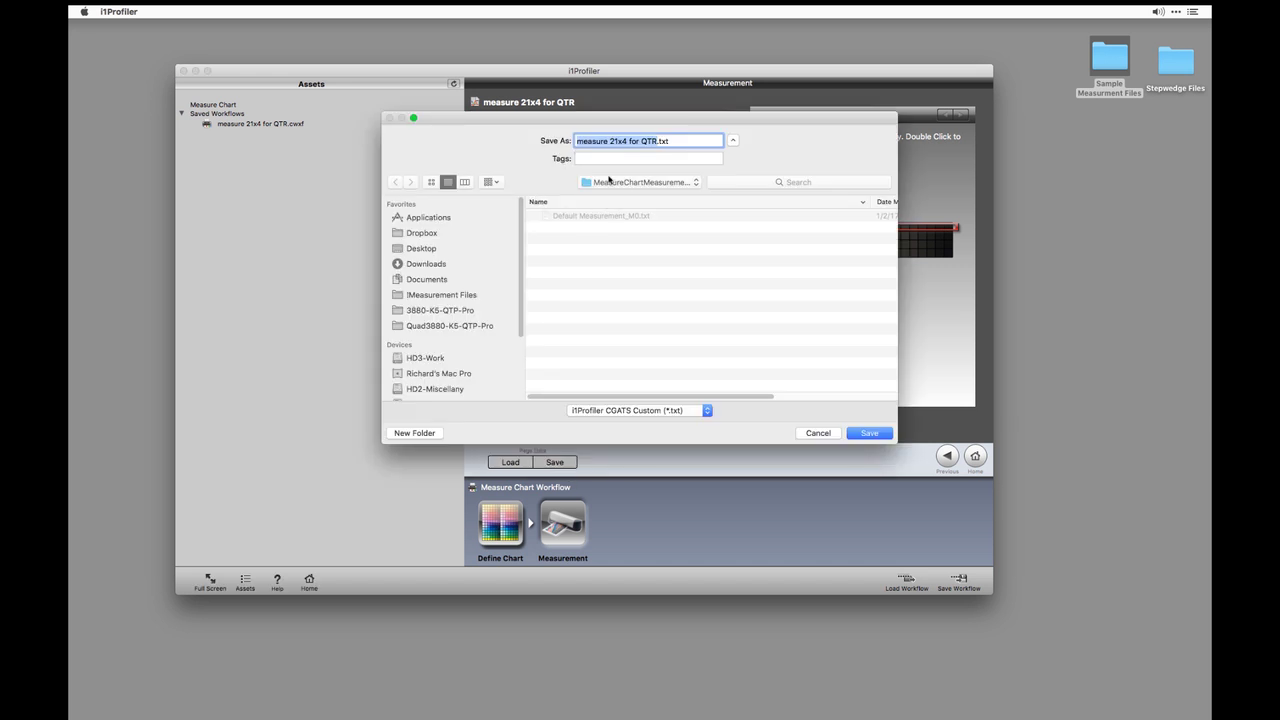
click(620, 184)
click(623, 295)
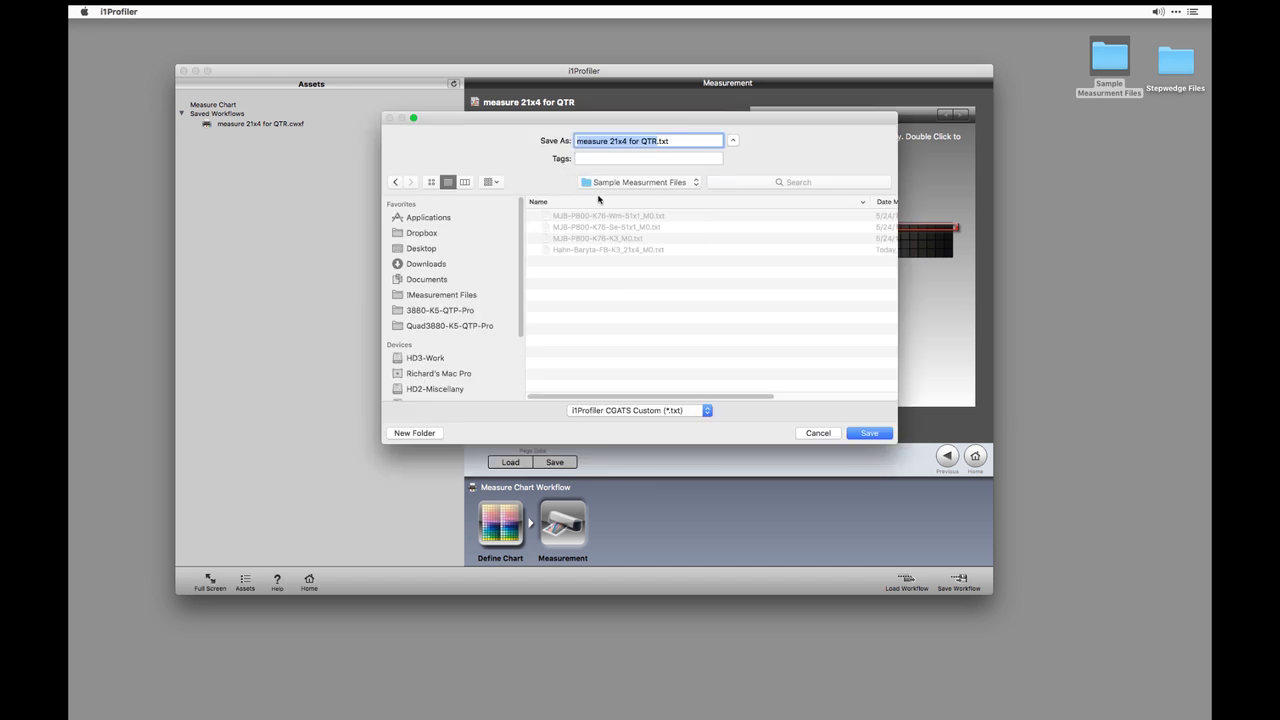
click(598, 249)
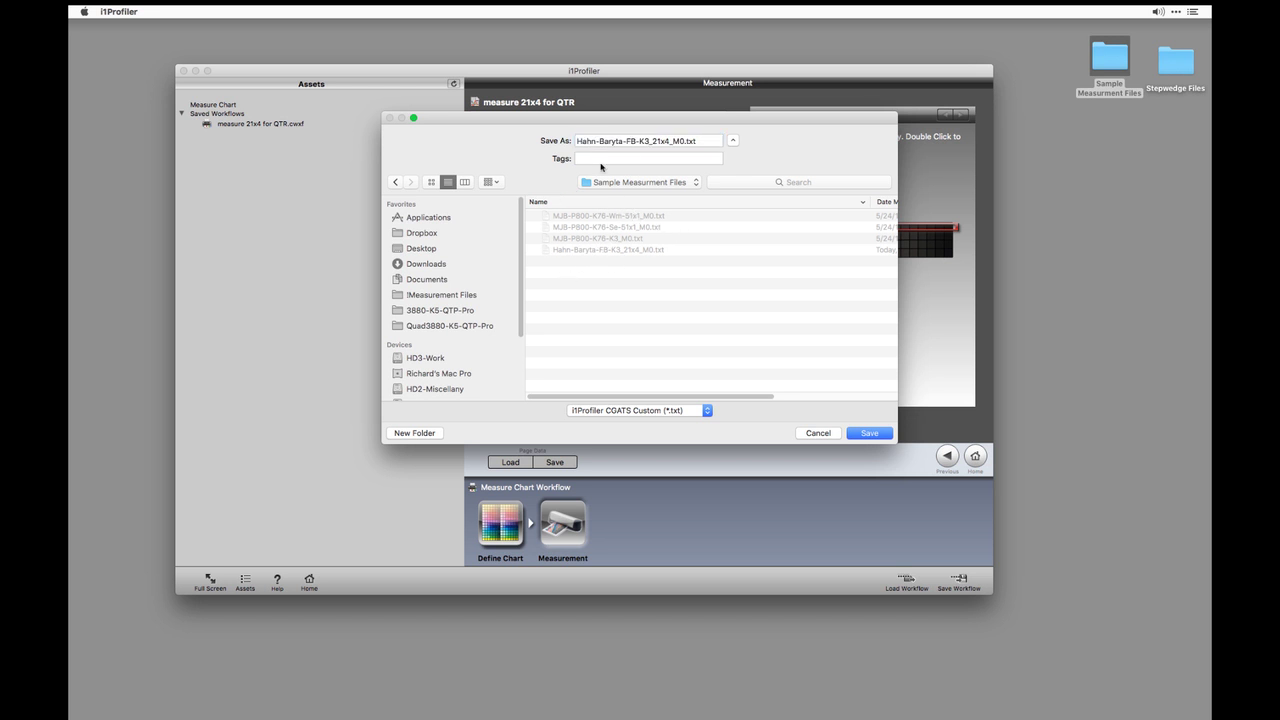
Change the file name to Hahn-Baryta-FB-Nt_21x4 without the _M0 suffix and save it, accepting the CGATS options
drag(638, 147, 648, 147)
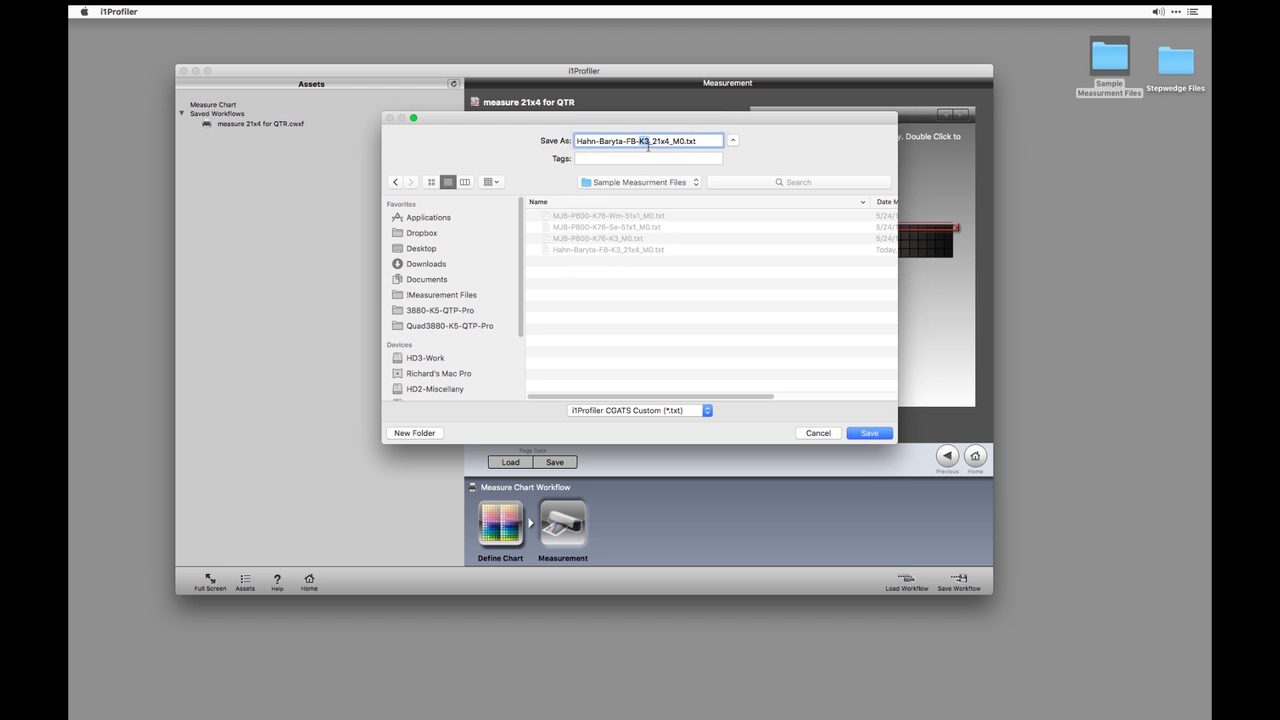
text(Nt)
key(shift+Right)
key(shift+Right)
key(shift+Right)
key(BackSpace)
click(866, 435)
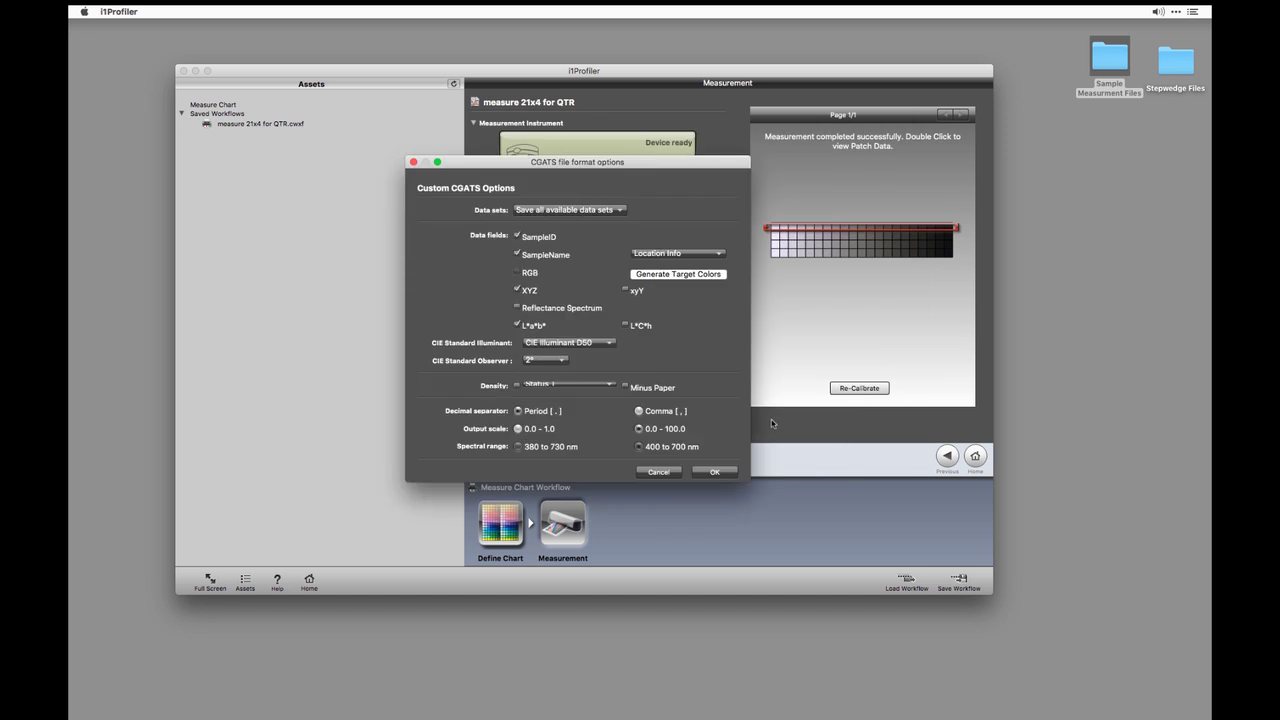
click(714, 471)
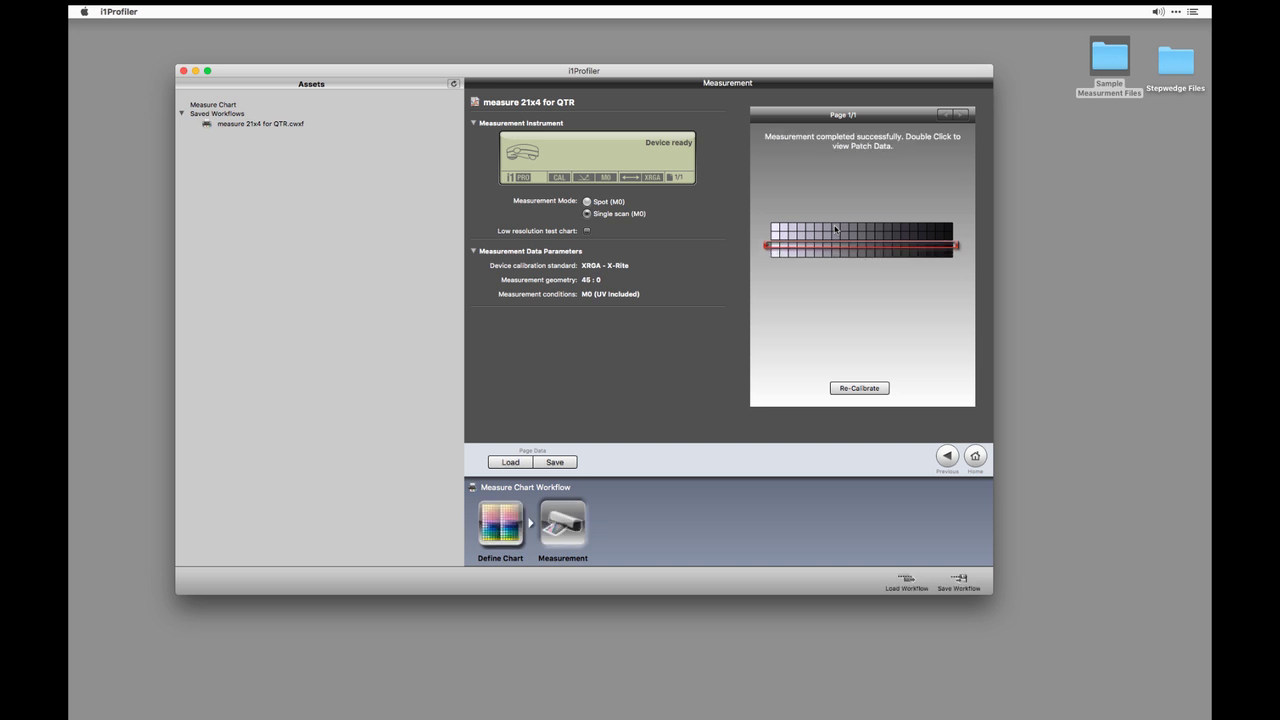
Start saving the newly measured page data to Sample Measurment Files, reusing the Hahn-Baryta-FB-Nt_21x4_M0.txt file name as a base
click(562, 464)
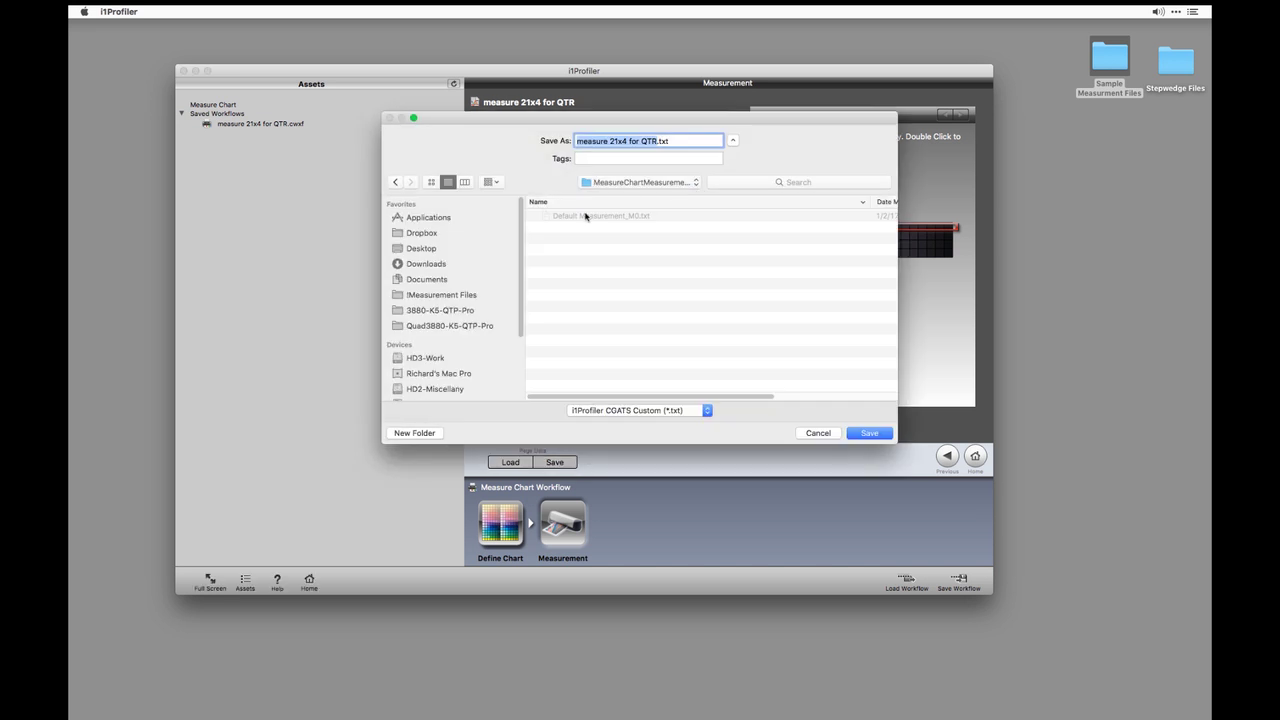
click(627, 188)
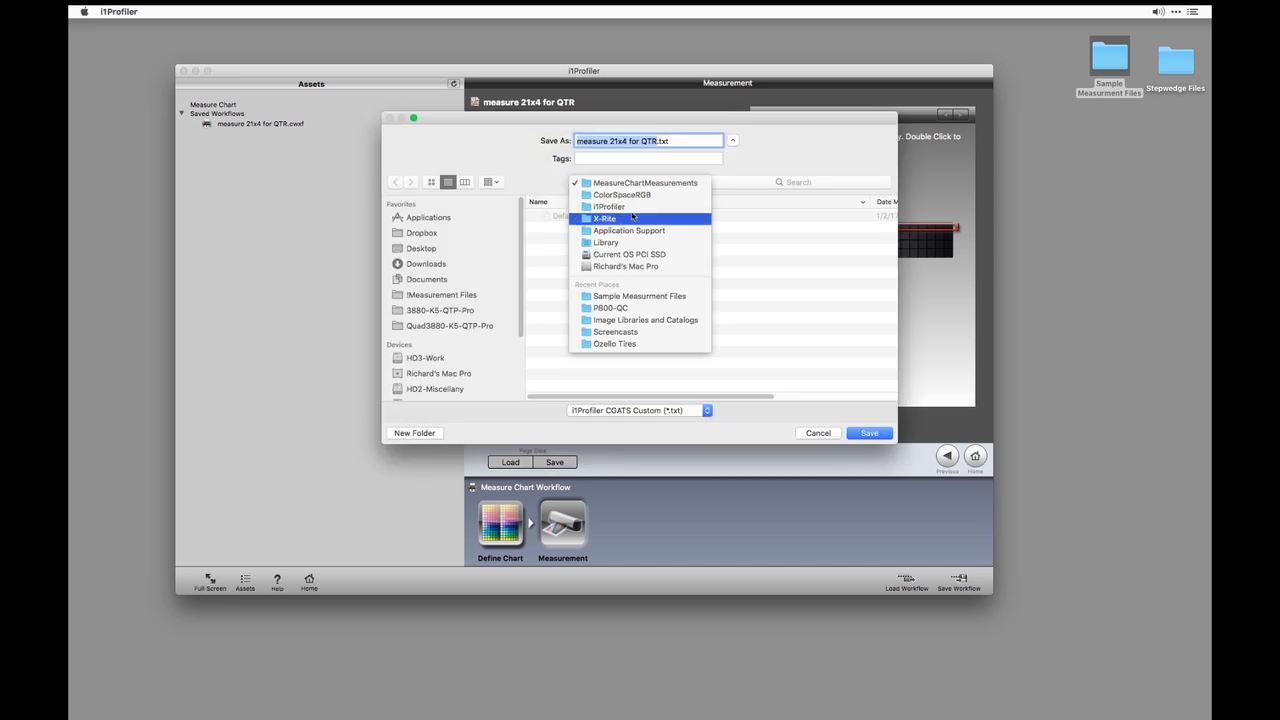
click(617, 297)
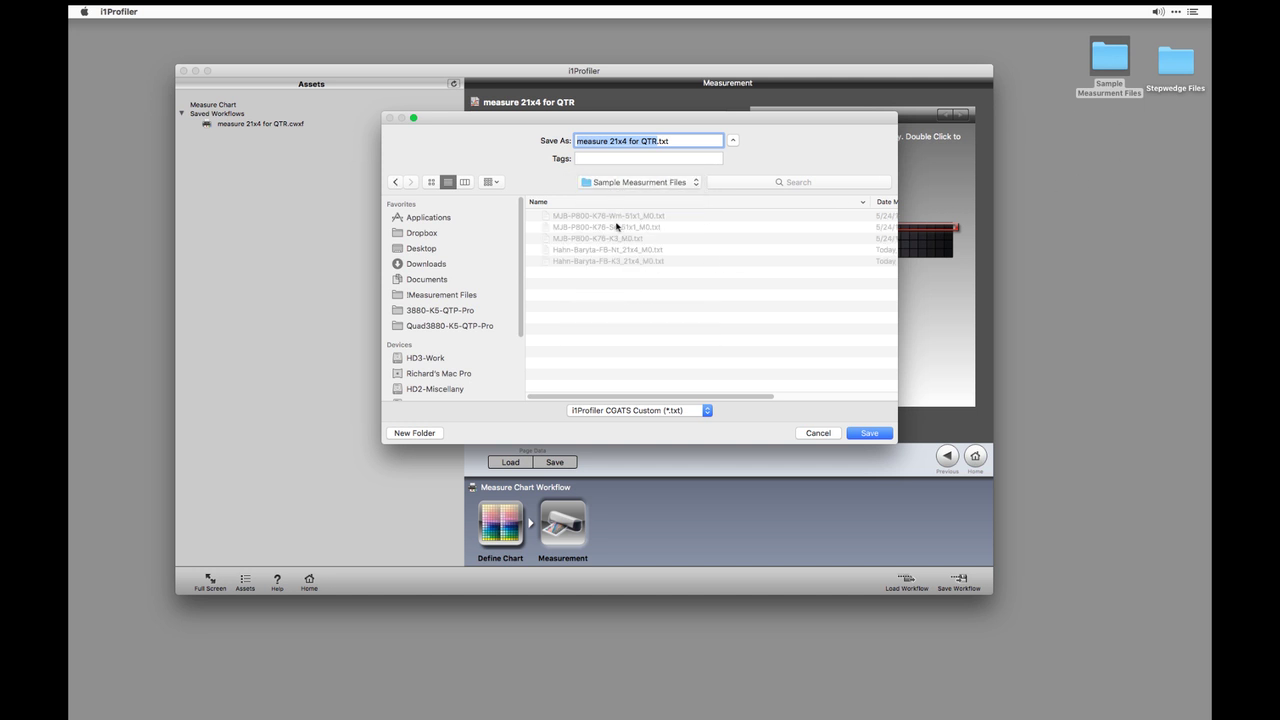
click(616, 218)
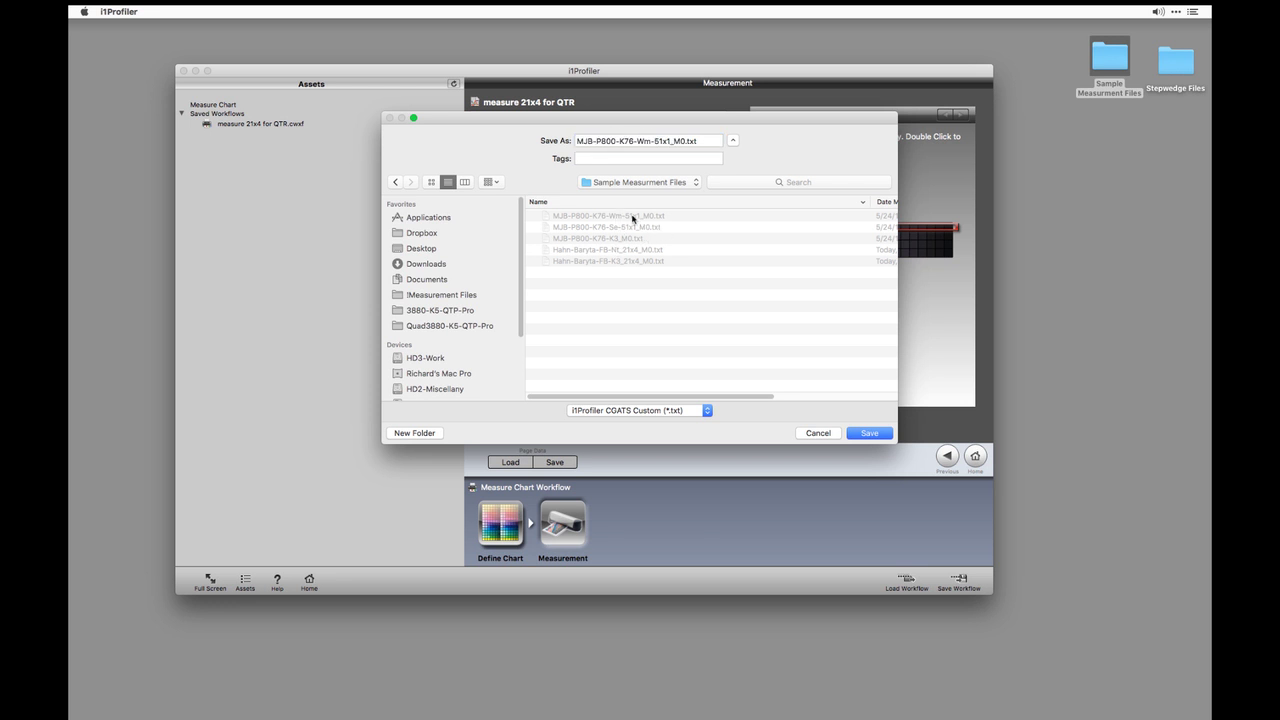
click(612, 250)
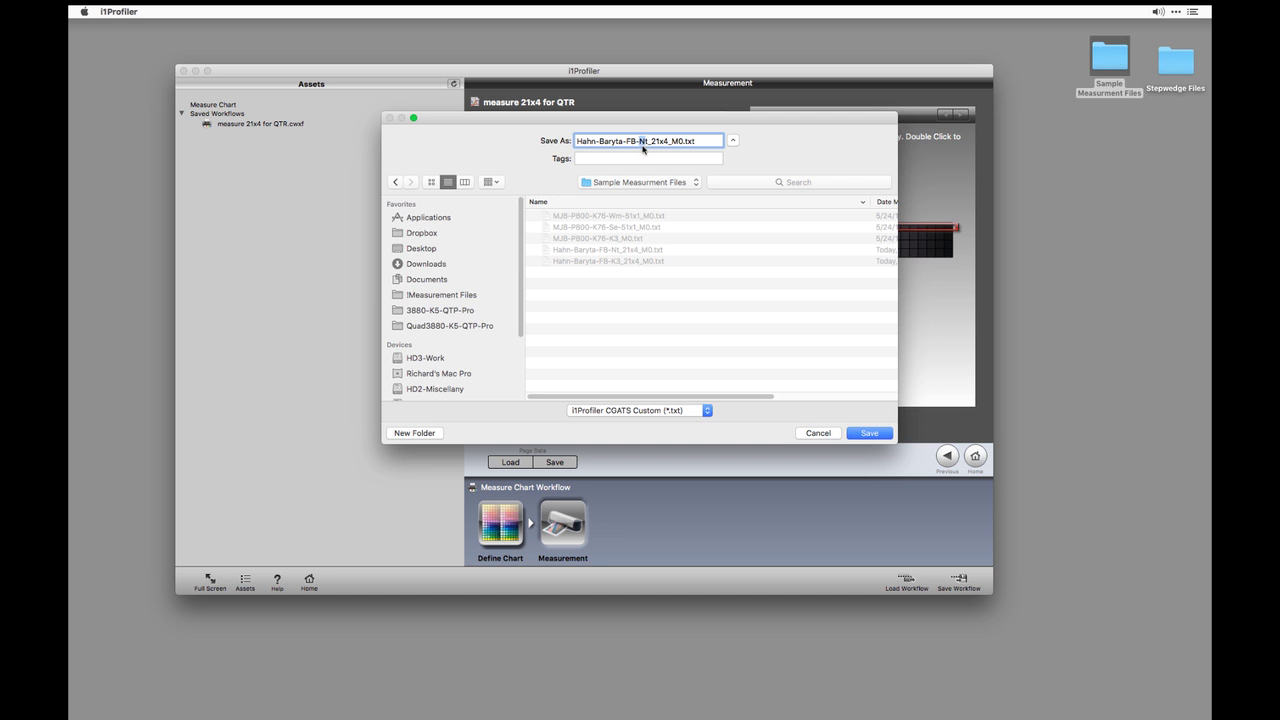
Change the file name to Hahn-Baryta-FB-Se_21x4 without the _M0 suffix and save it, accepting the CGATS options
text(Se)
key(shift+Right)
key(shift+Right)
key(shift+Right)
key(BackSpace)
key(Return)
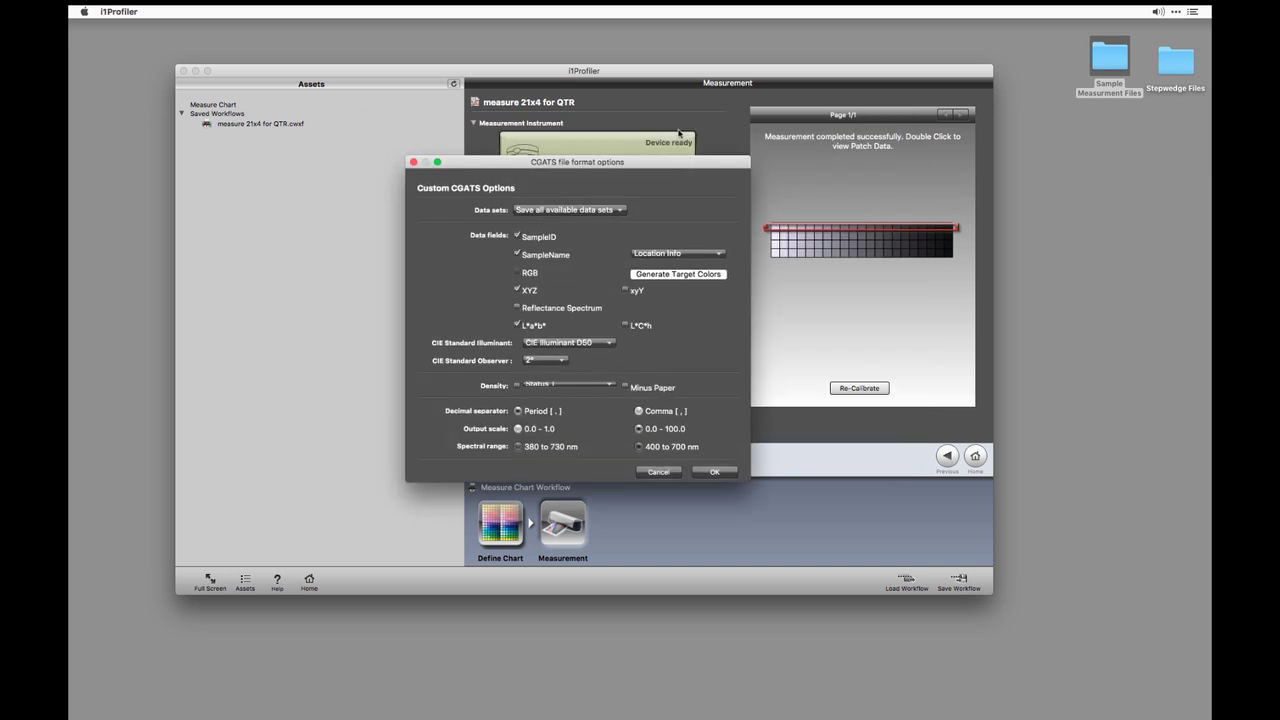
click(714, 472)
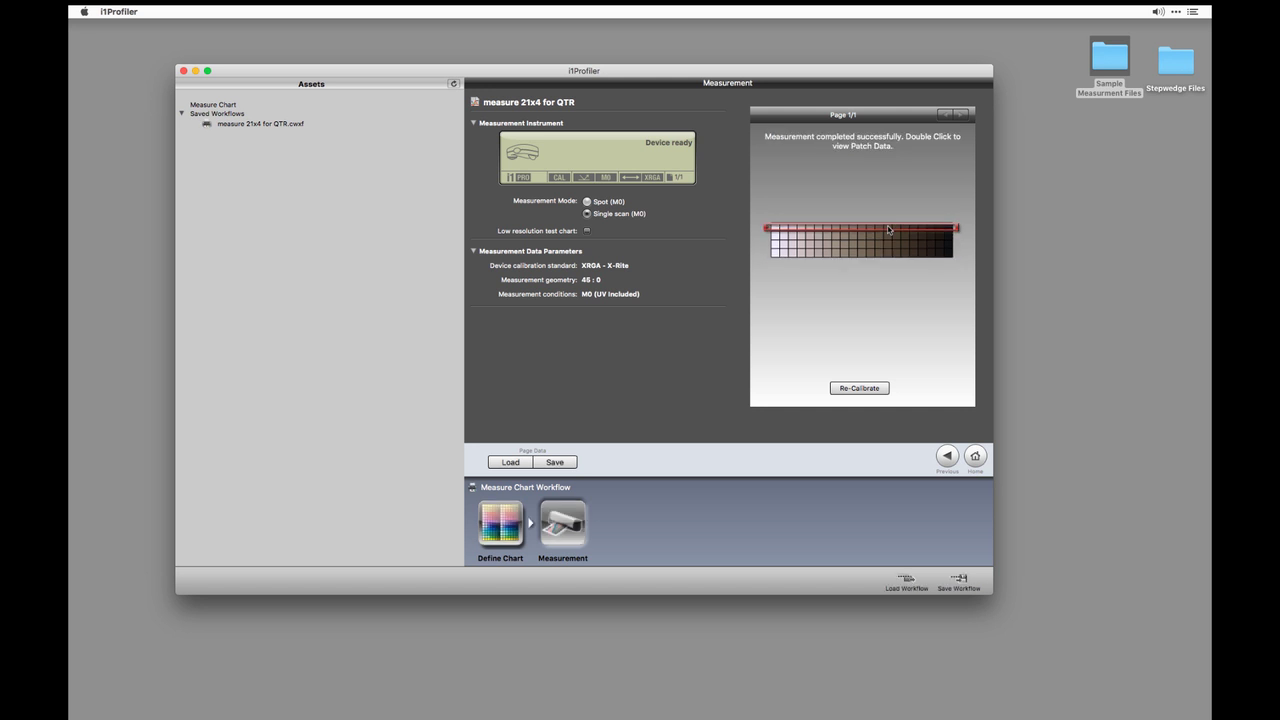
Start saving the last measured chart's page data and set its destination to the Sample Measurment Files folder
click(554, 462)
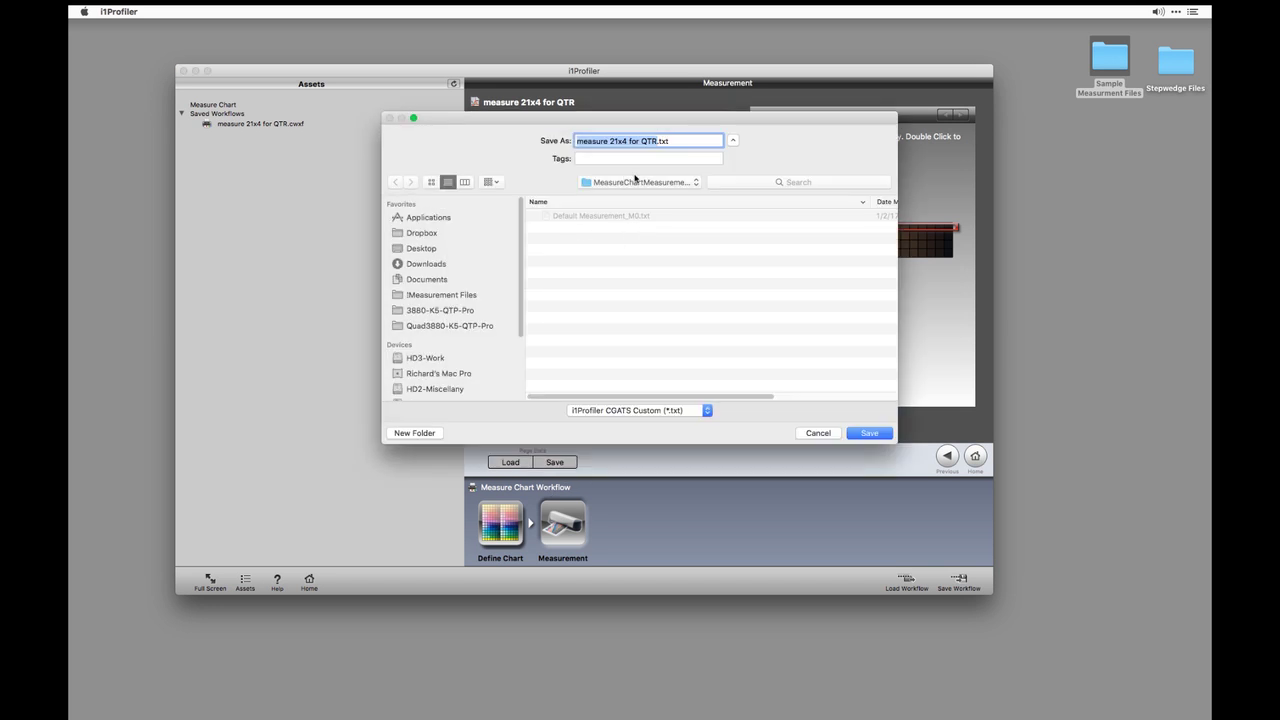
click(637, 182)
click(619, 197)
click(637, 182)
click(637, 182)
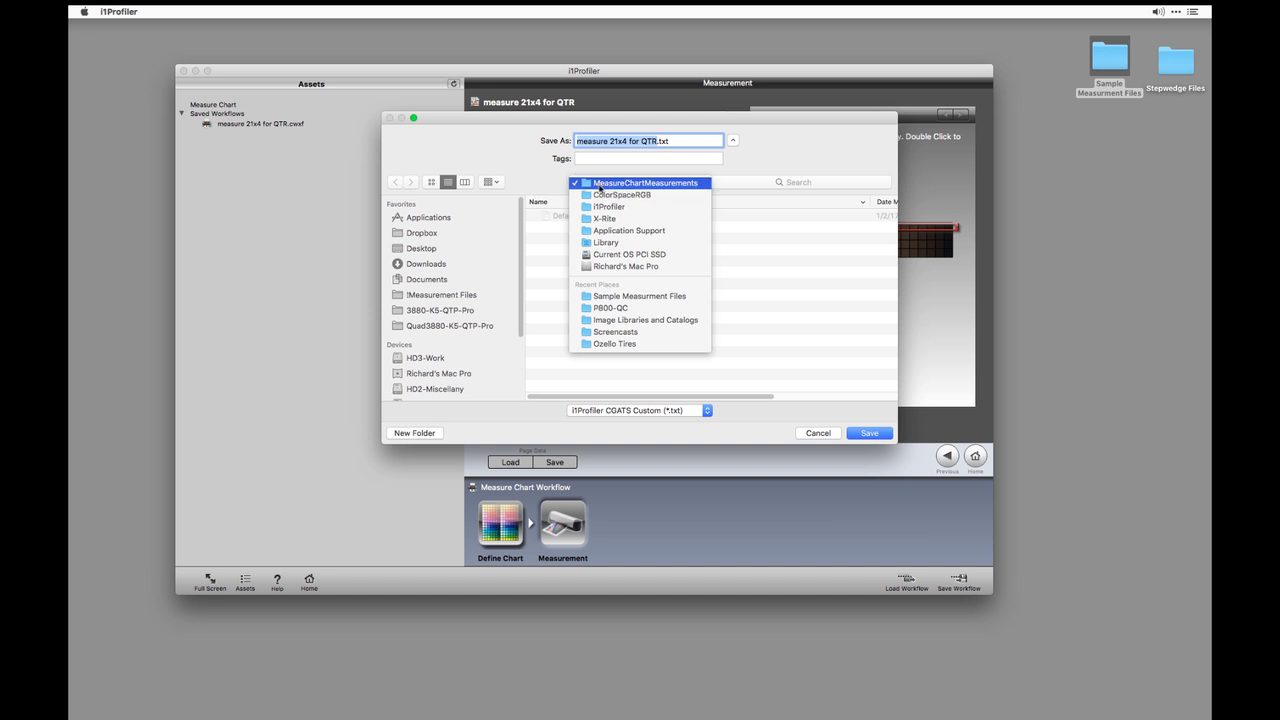
click(615, 297)
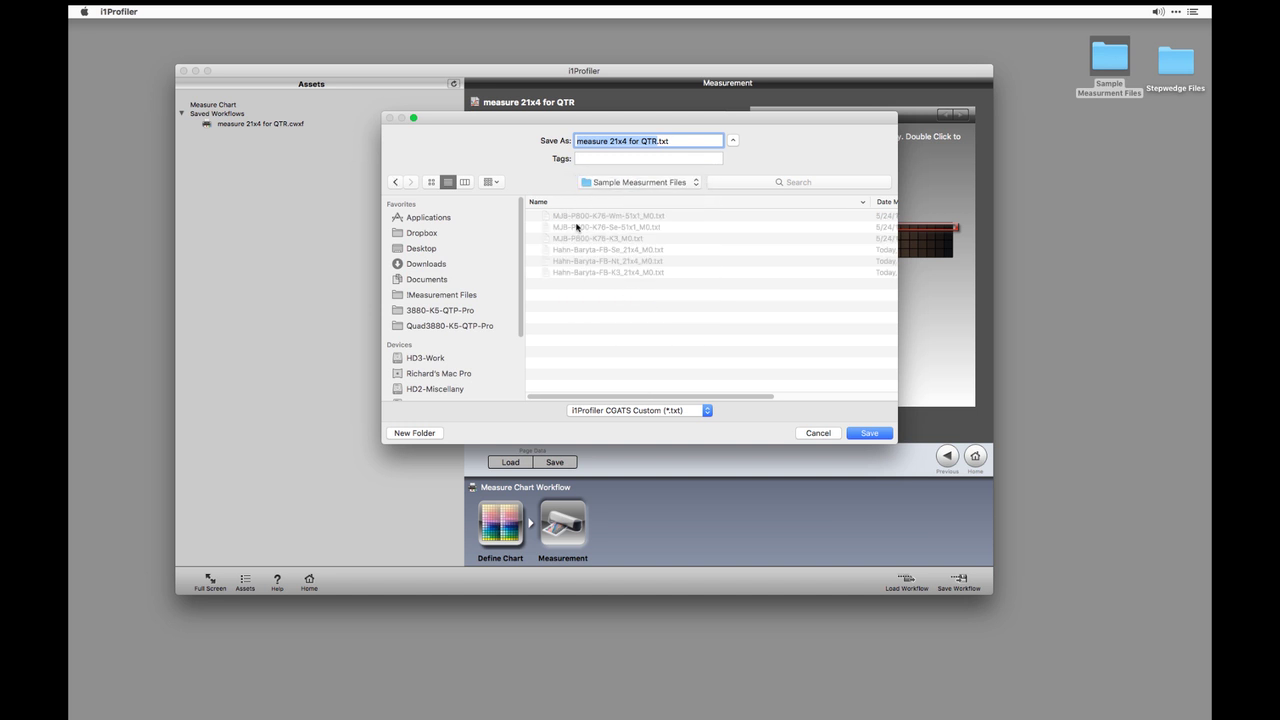
Save the page data as Hahn-Baryta-FB-Wm_21x4, basing the name on the existing Se file, and accept the CGATS options
click(619, 251)
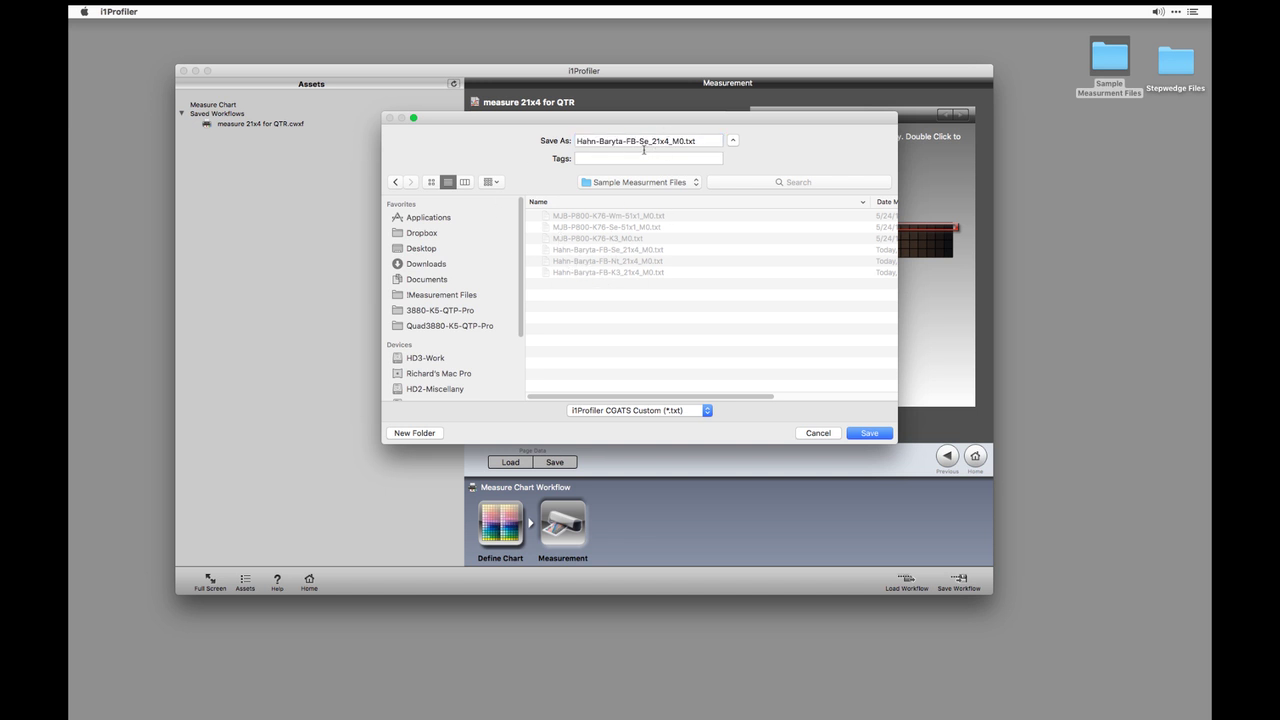
click(643, 148)
drag(639, 148, 656, 148)
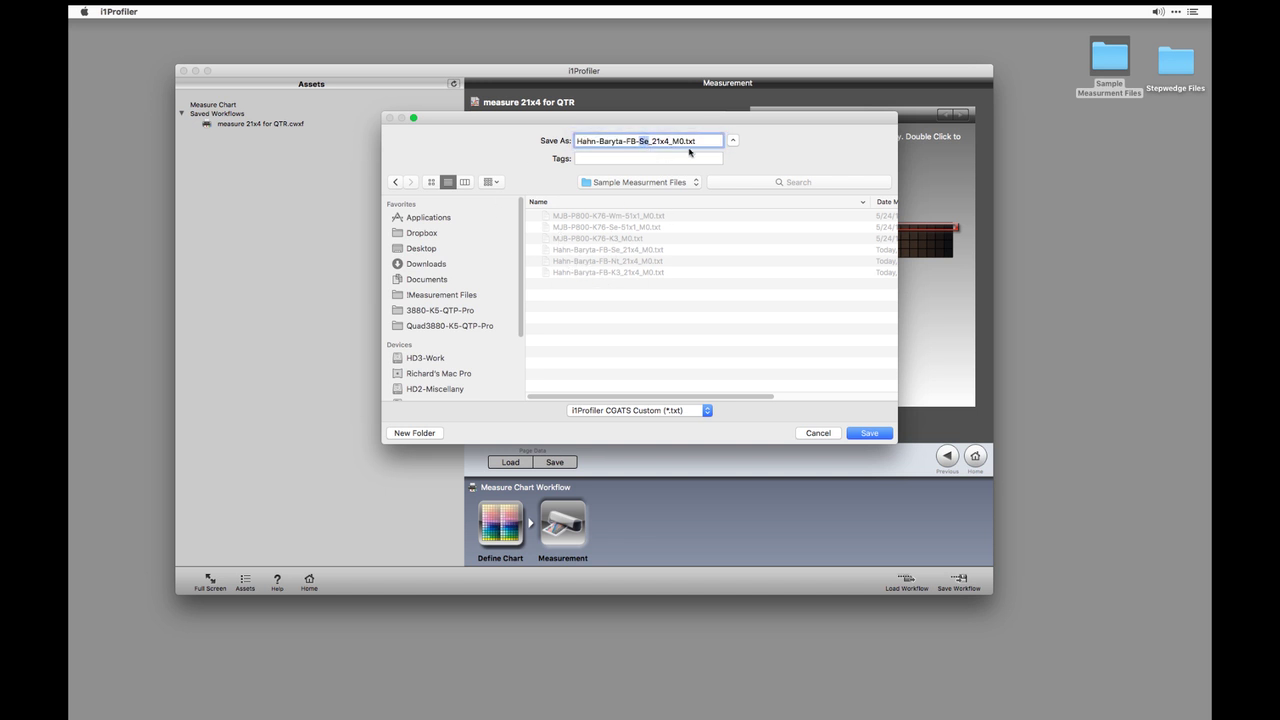
text(Wm)
key(BackSpace)
key(Return)
key(Return)
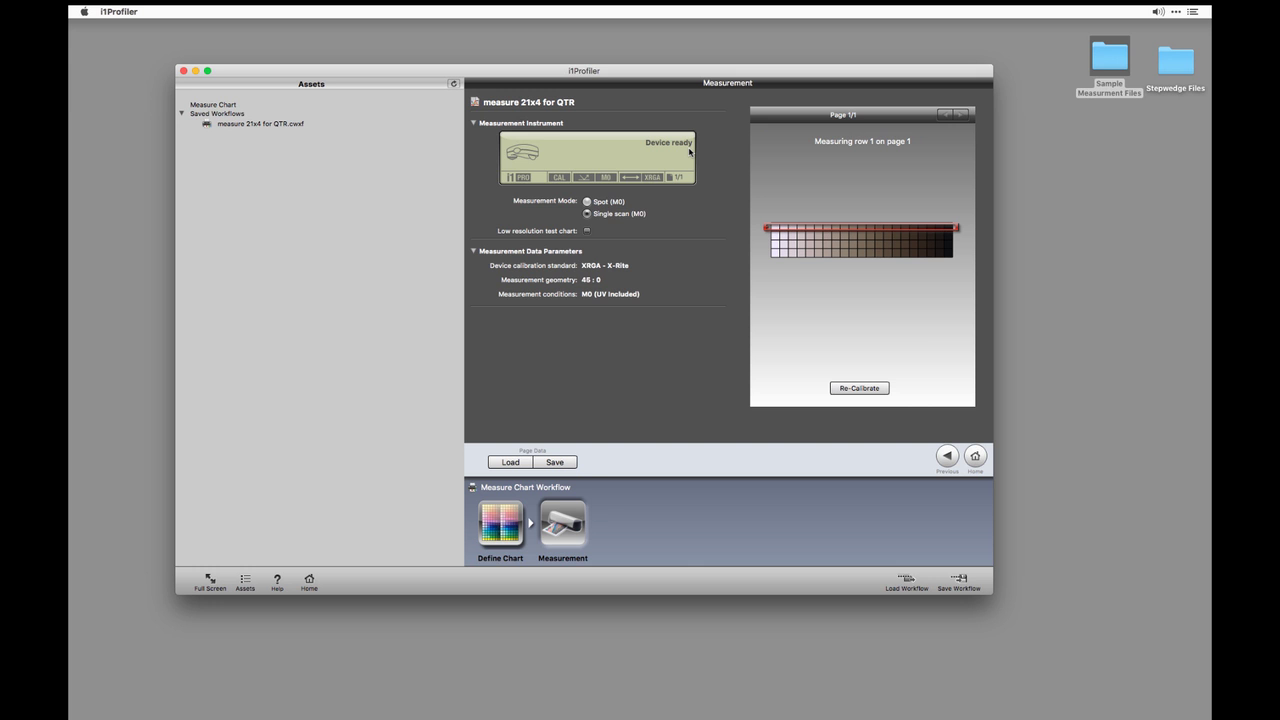
Open the Sample Measurment Files folder and run the Clean i1 Pro Filenames service on all seven measurement files
click(1109, 58)
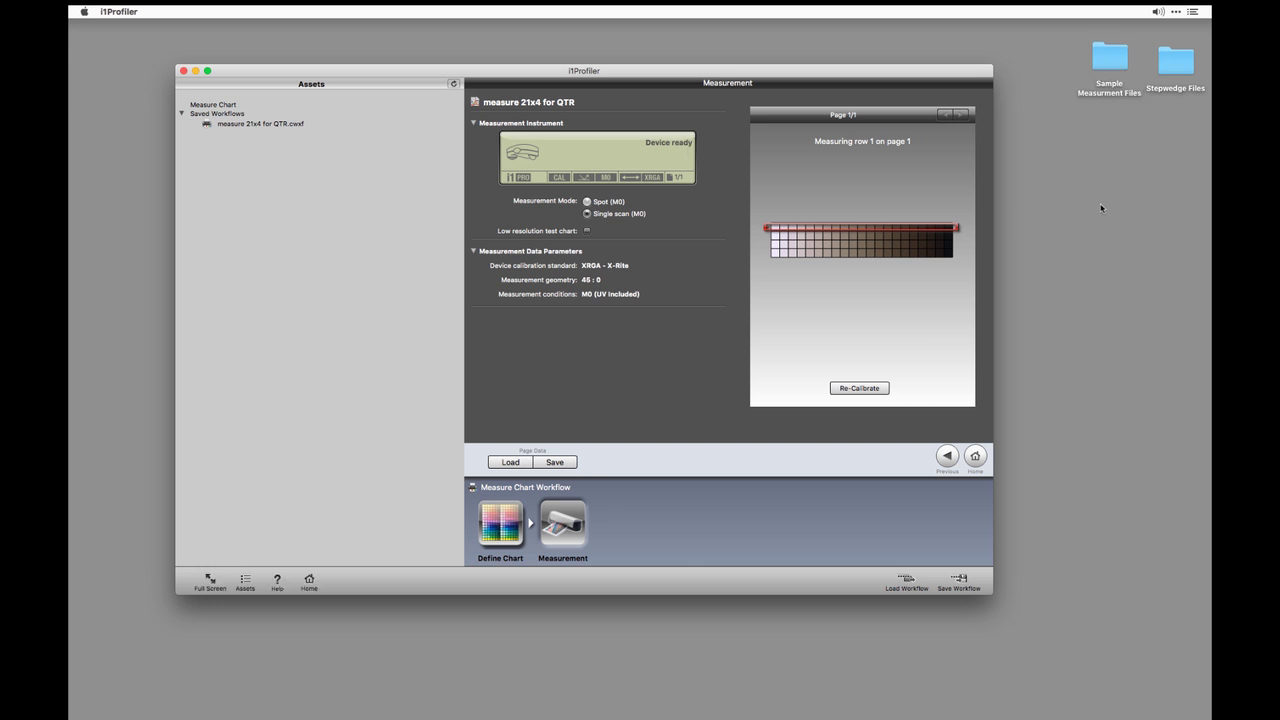
double_click(1109, 58)
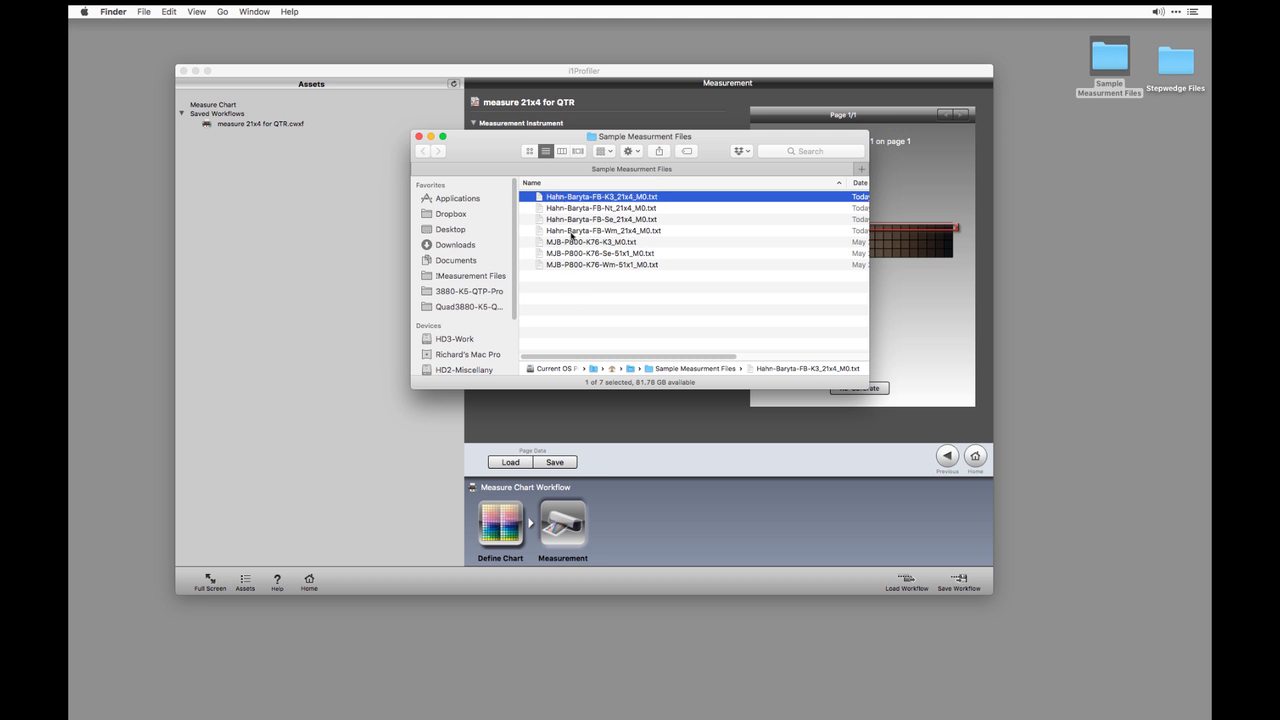
shift+click(579, 264)
right_click(590, 265)
mouse_move(628, 514)
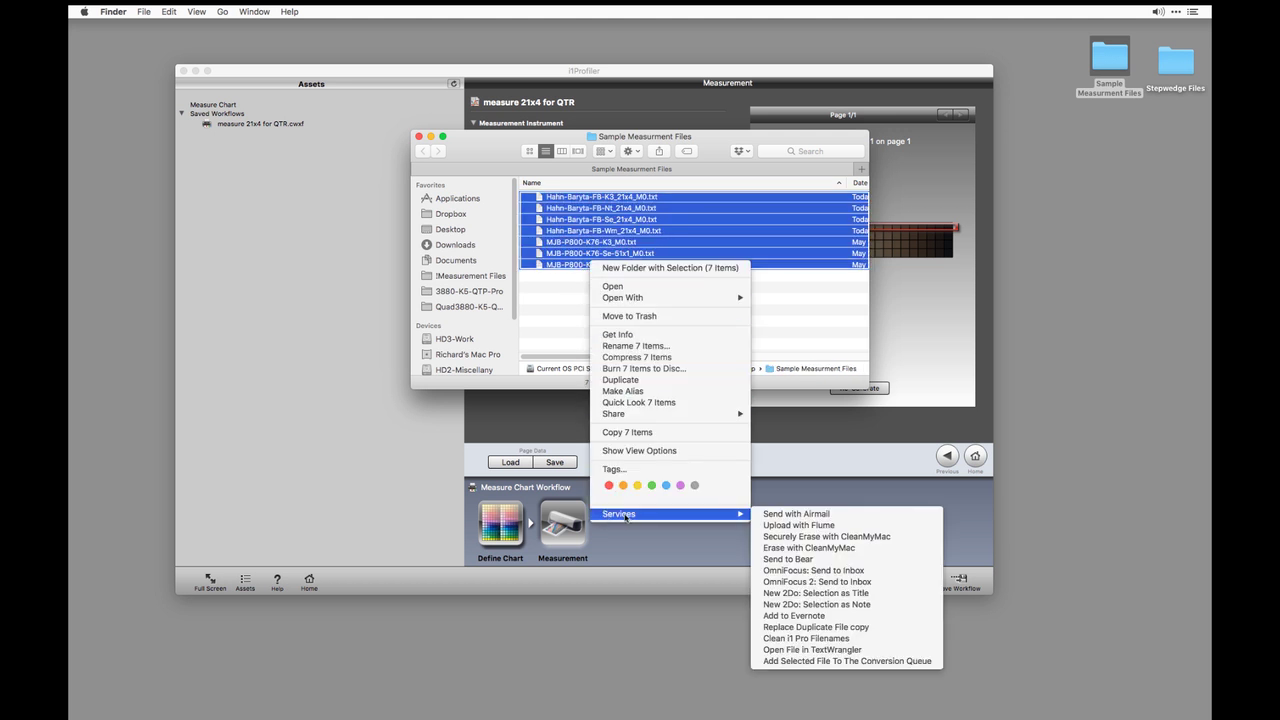
click(813, 638)
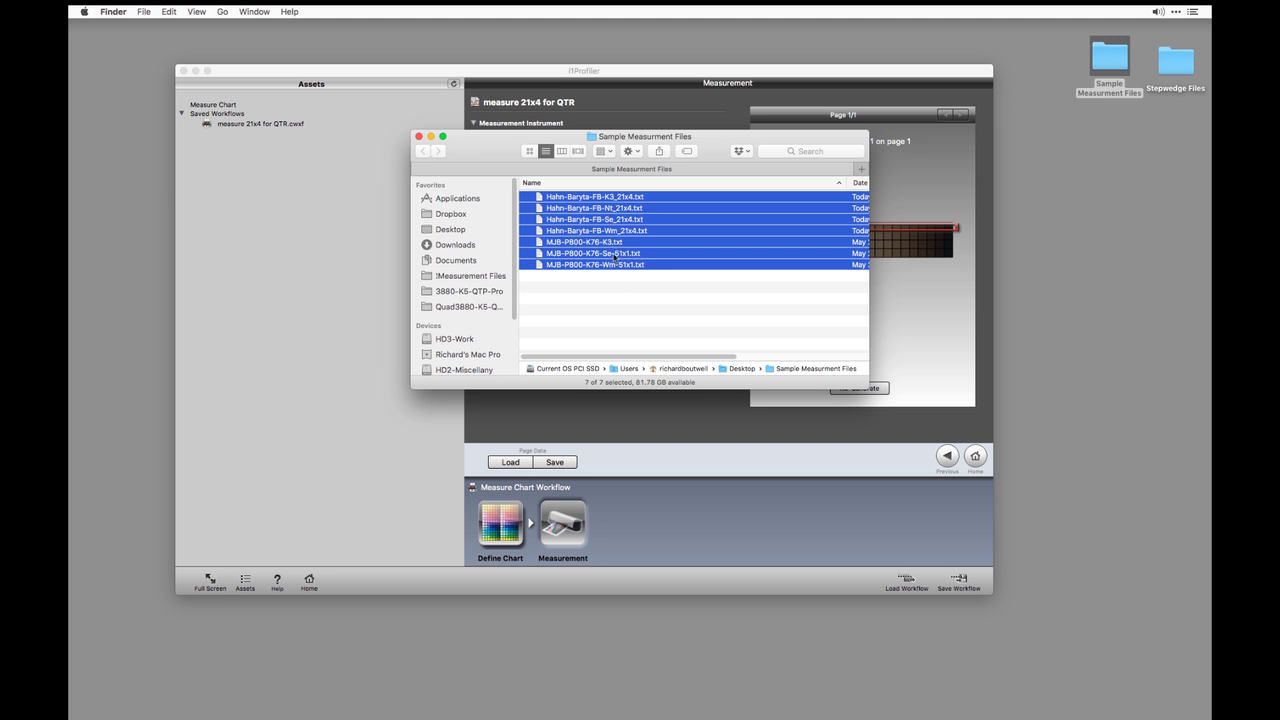
click(618, 311)
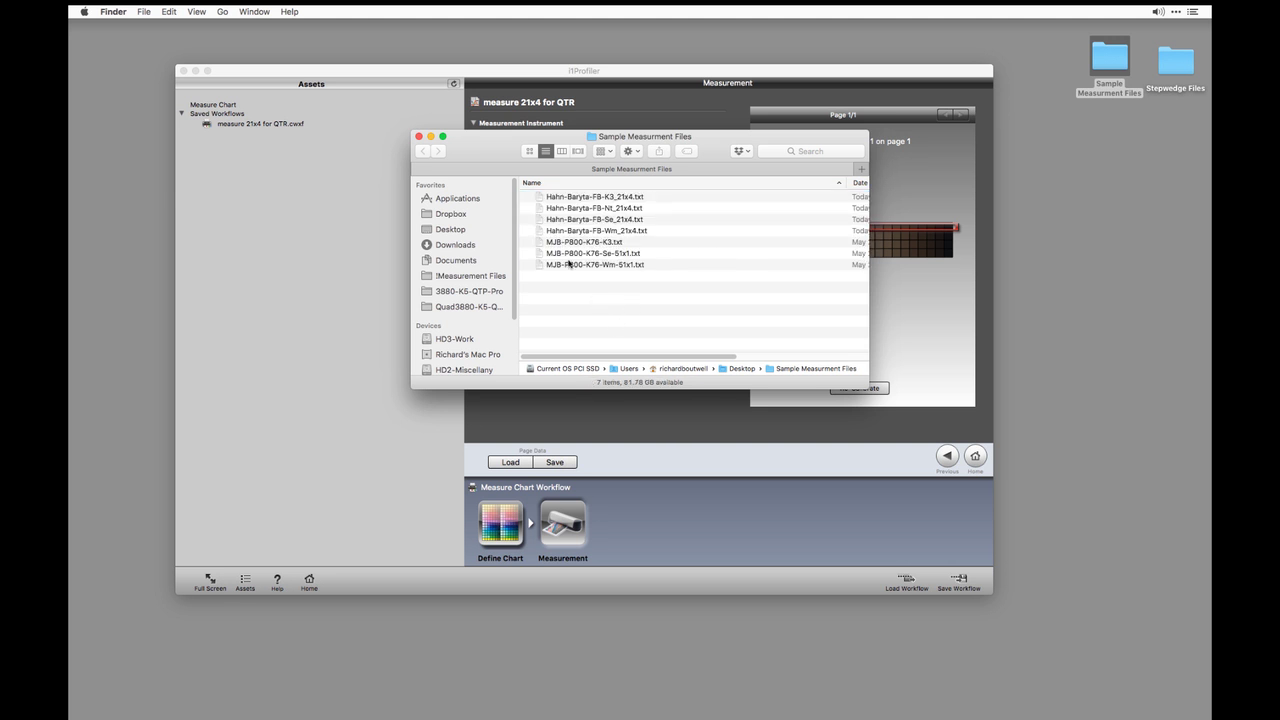
drag(514, 156, 532, 186)
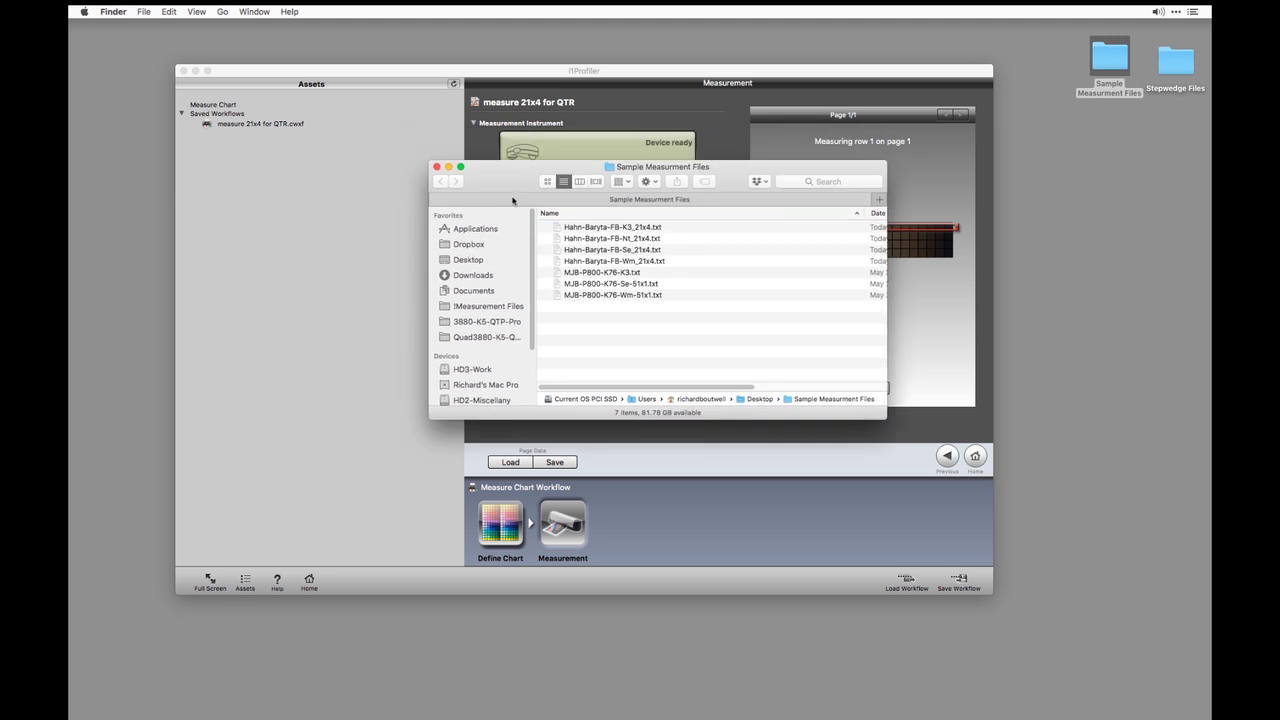
click(589, 295)
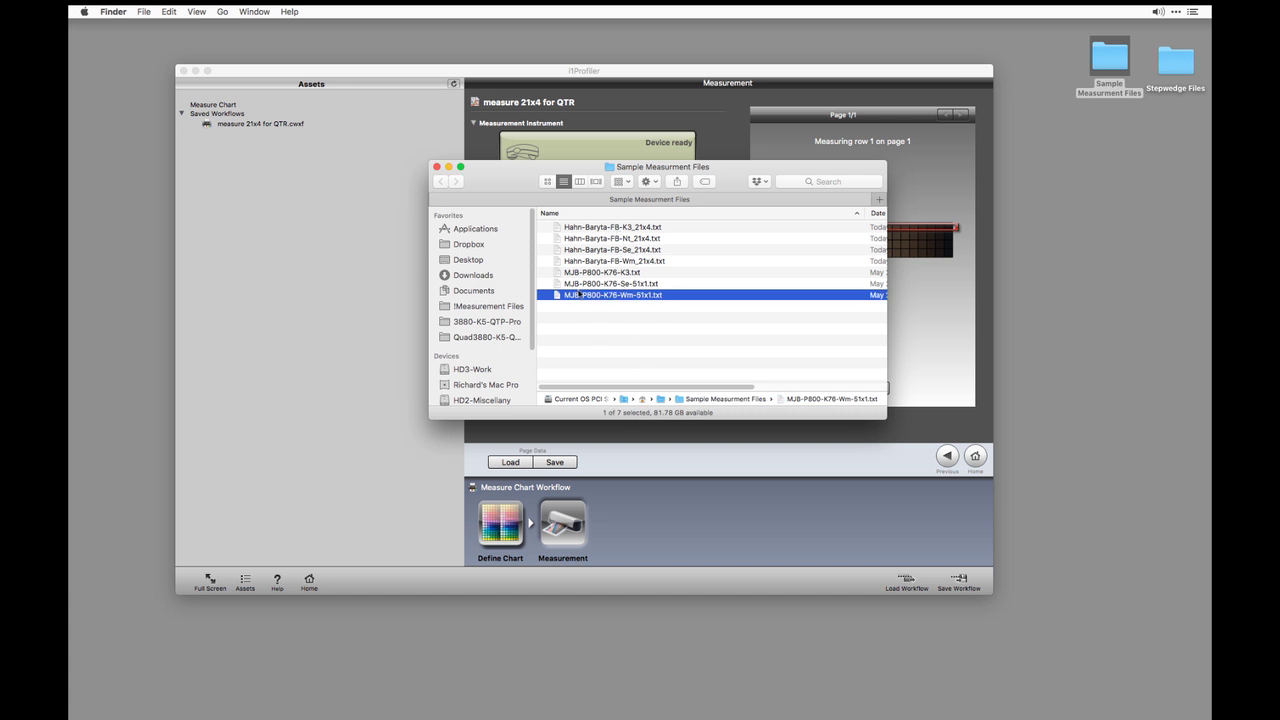
right_click(596, 295)
mouse_move(624, 528)
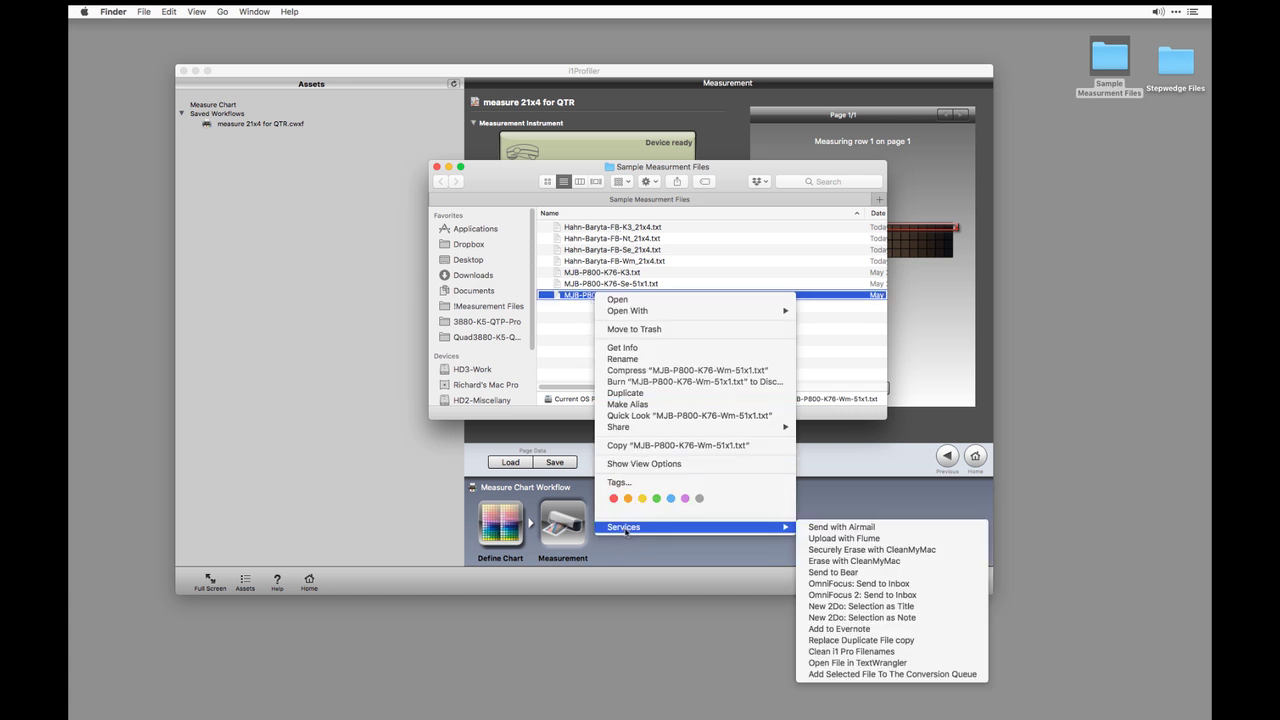
click(845, 655)
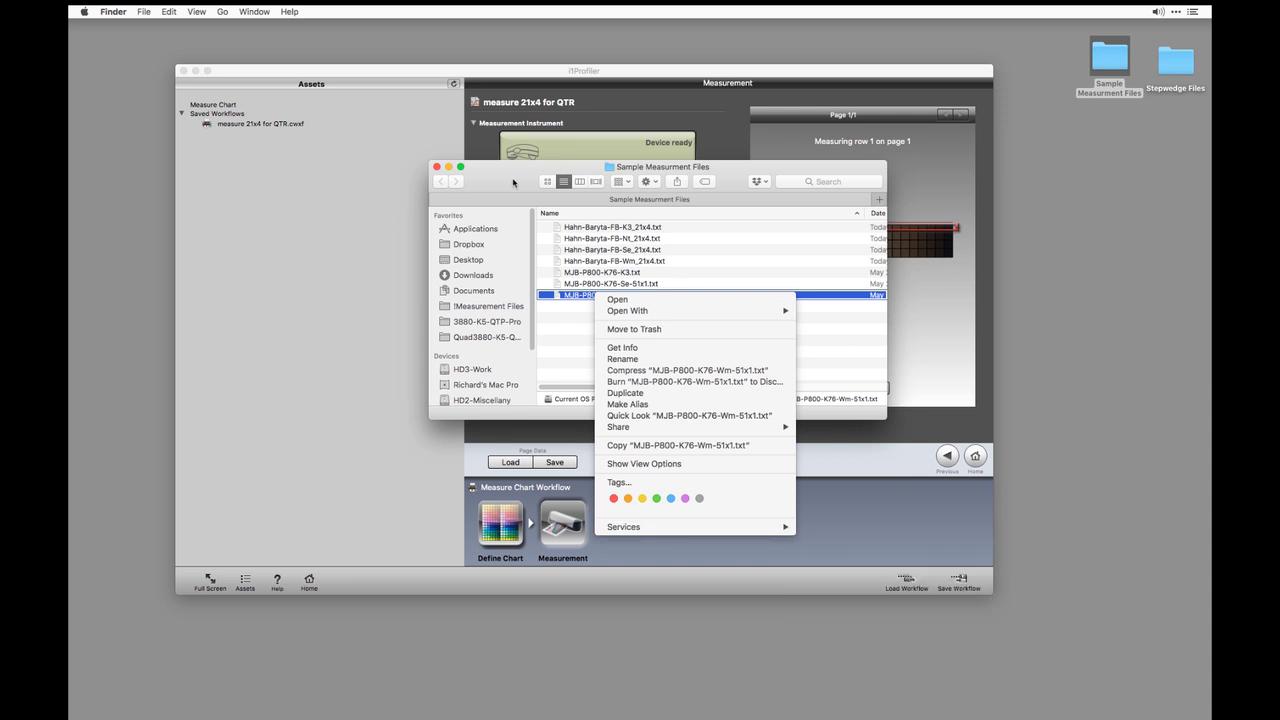
click(514, 182)
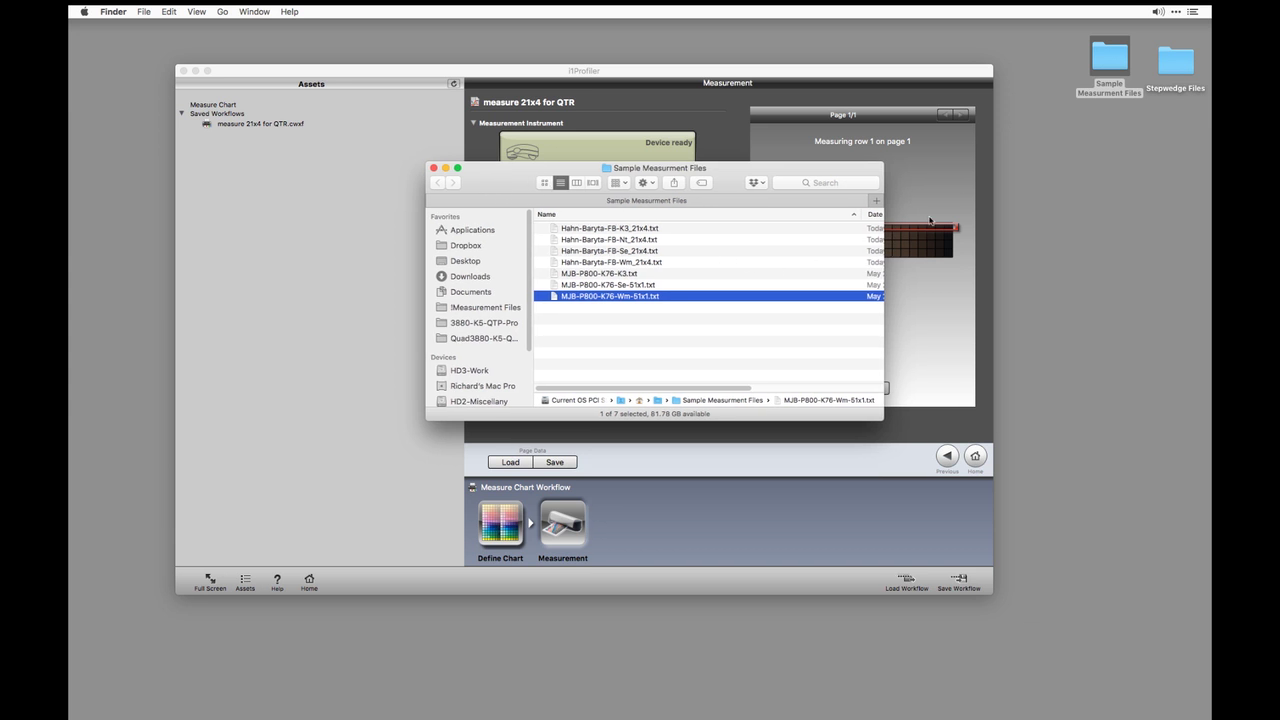
Close the Sample Measurment Files folder and the i1Profiler window, confirming its closing dialog
click(433, 168)
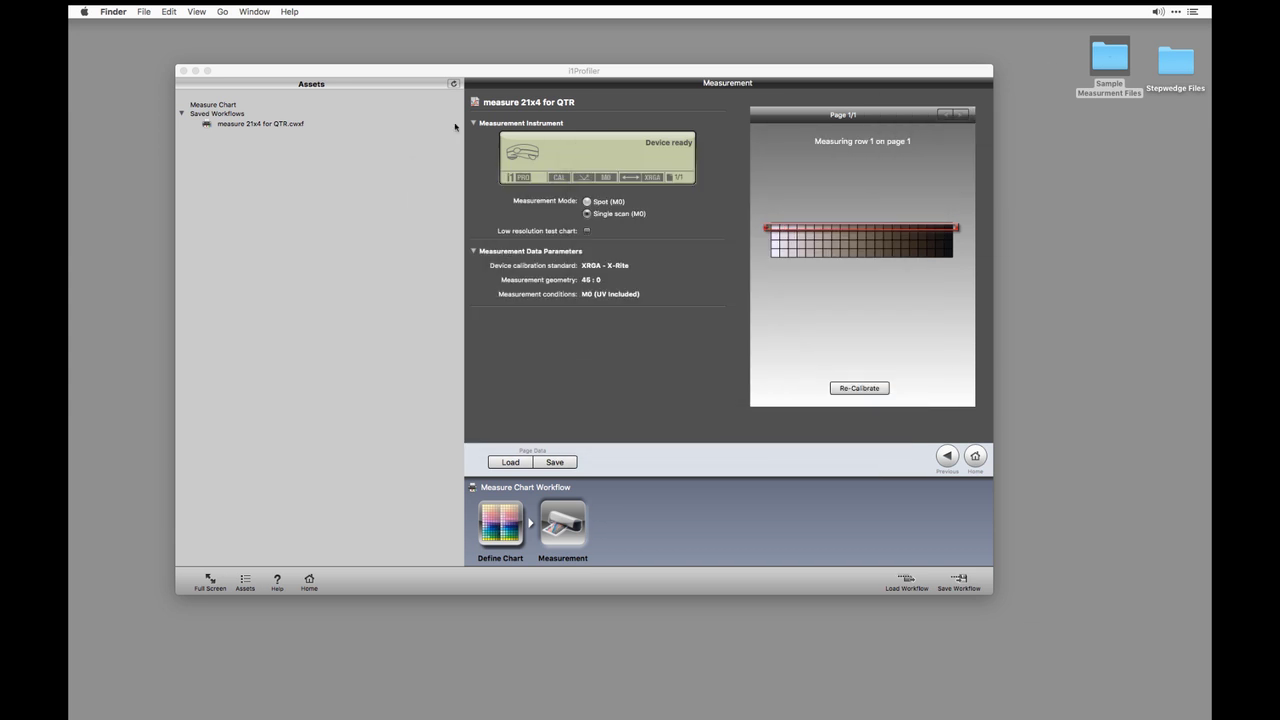
click(183, 71)
click(619, 478)
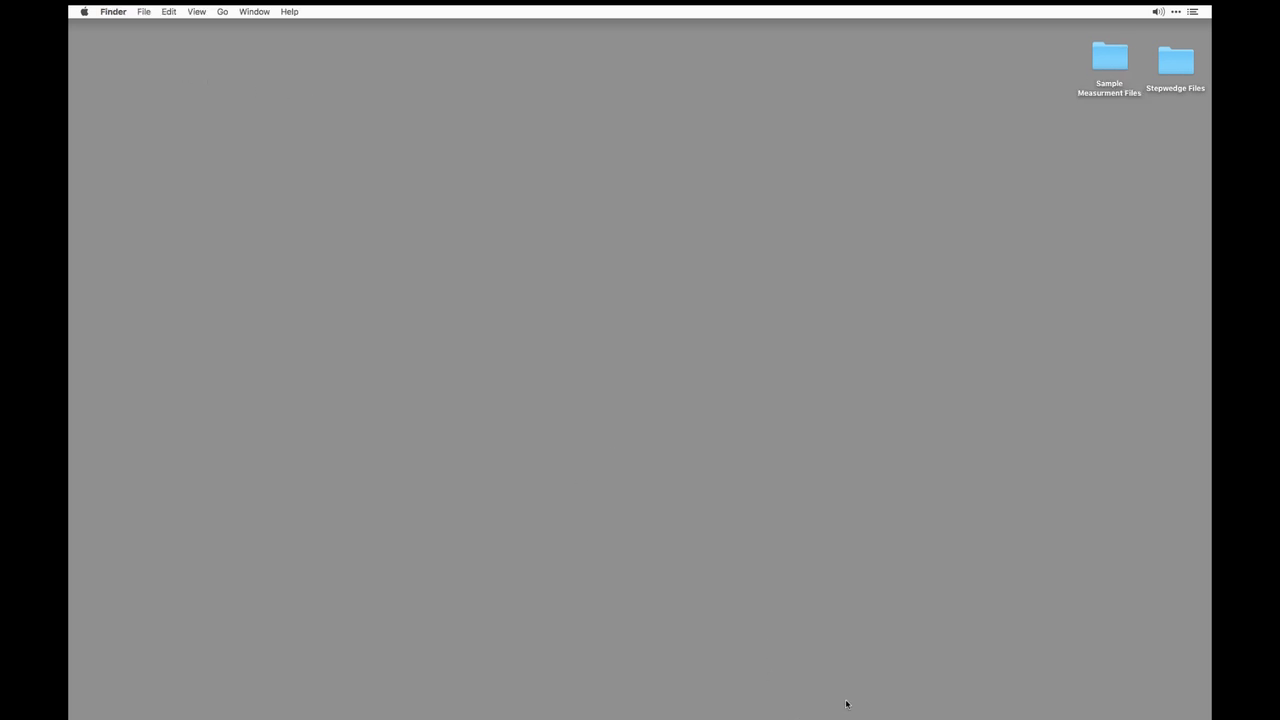
Switch to QuadToneProfiler-QuickCurve, show its Linearization section and reposition the window for more room
mouse_move(846, 716)
click(918, 702)
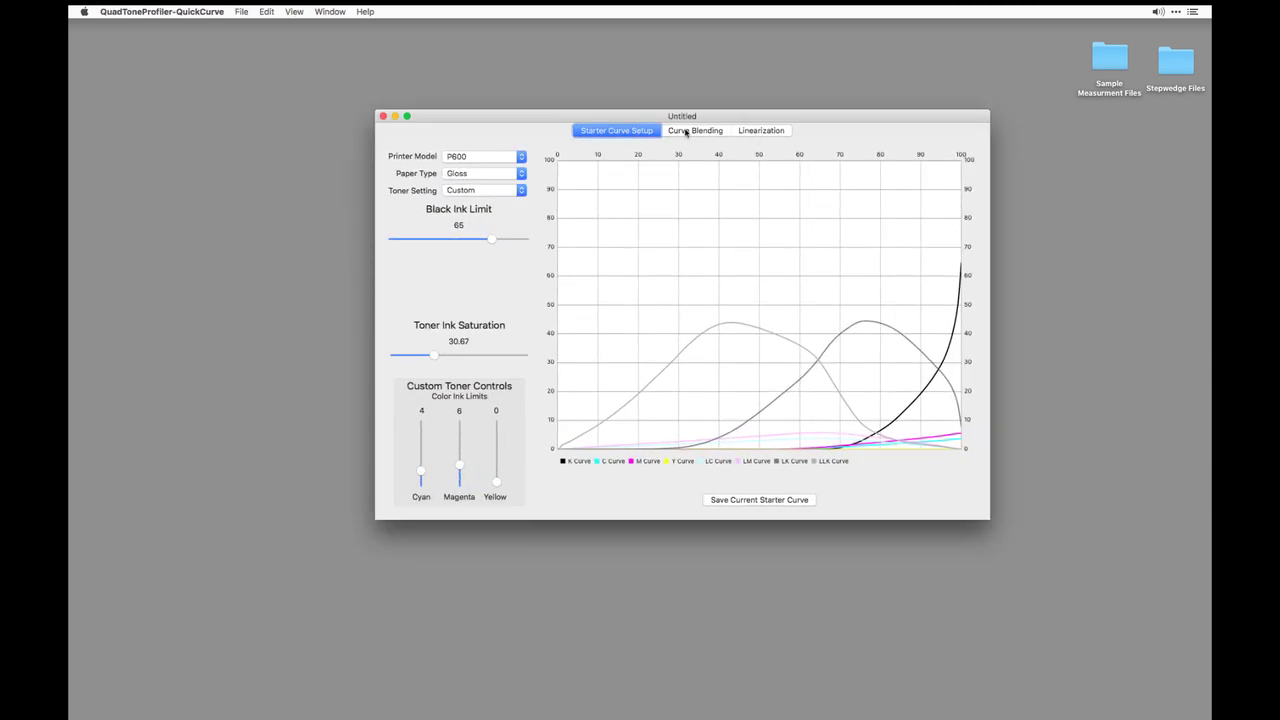
click(697, 130)
click(774, 130)
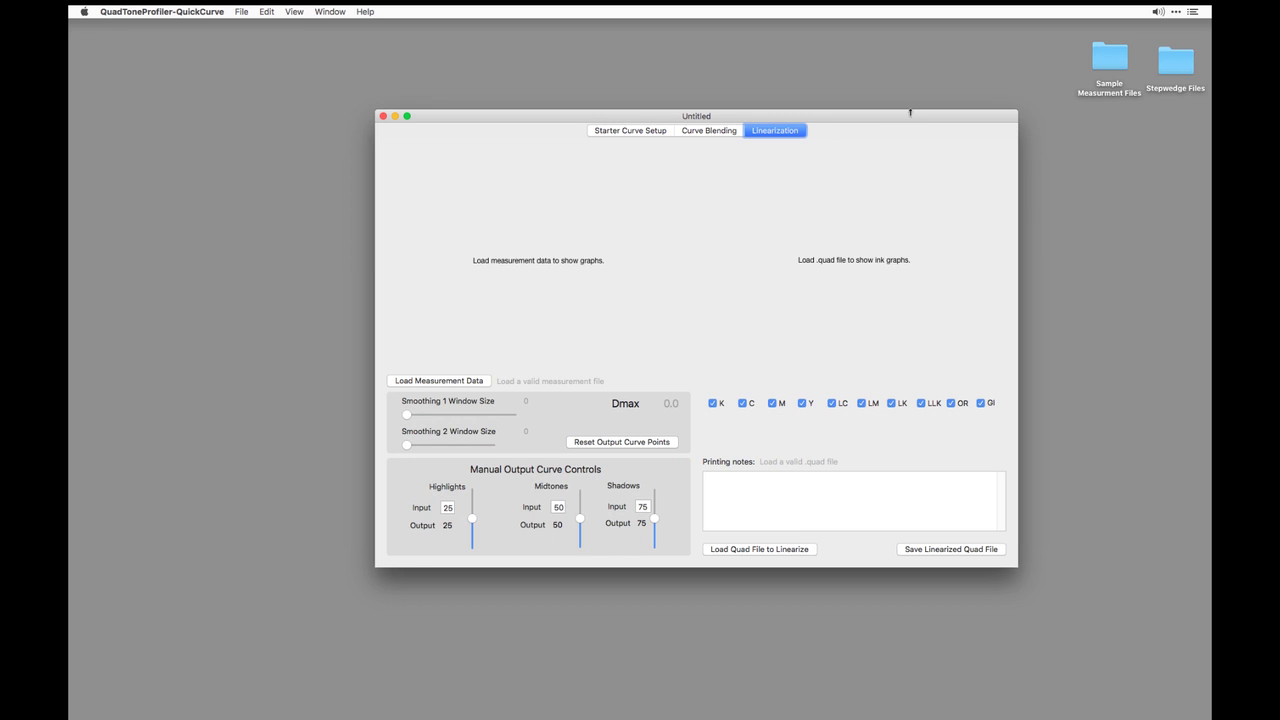
drag(910, 112, 859, 65)
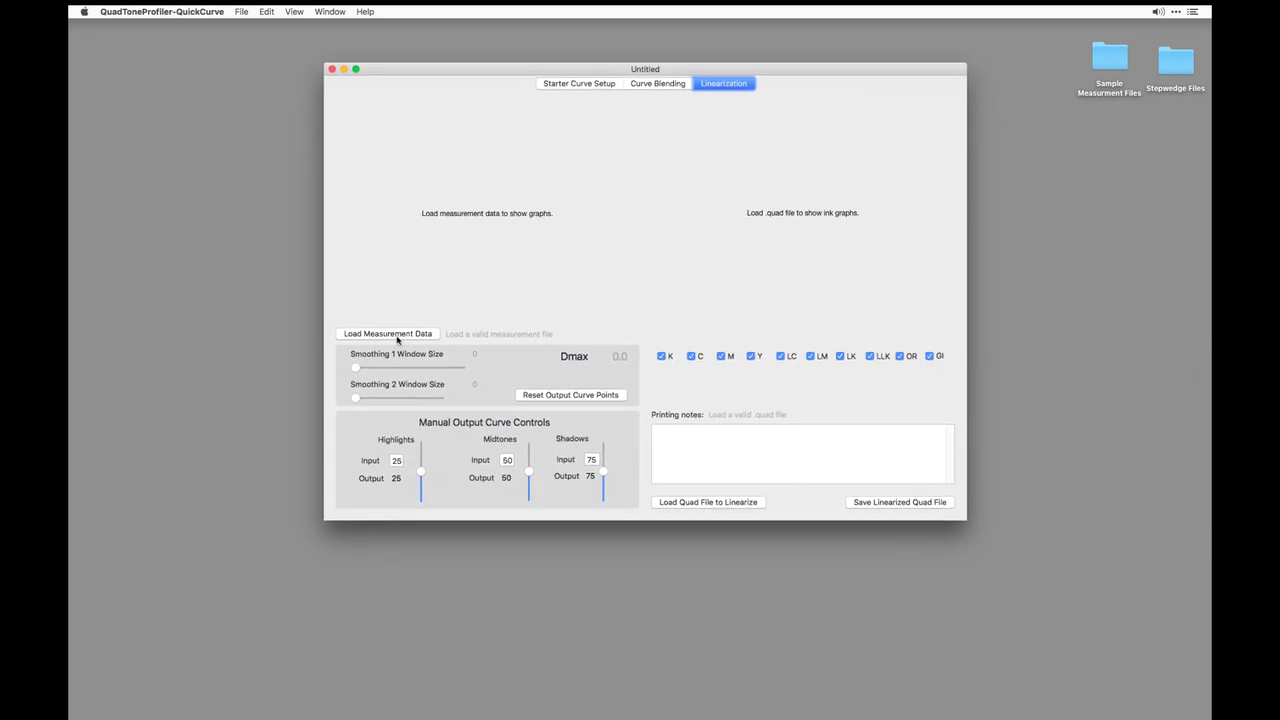
Load the measurement file Hahn-Baryta-FB-K3_21x4.txt from Sample Measurment Files and enlarge the linearization window
click(399, 336)
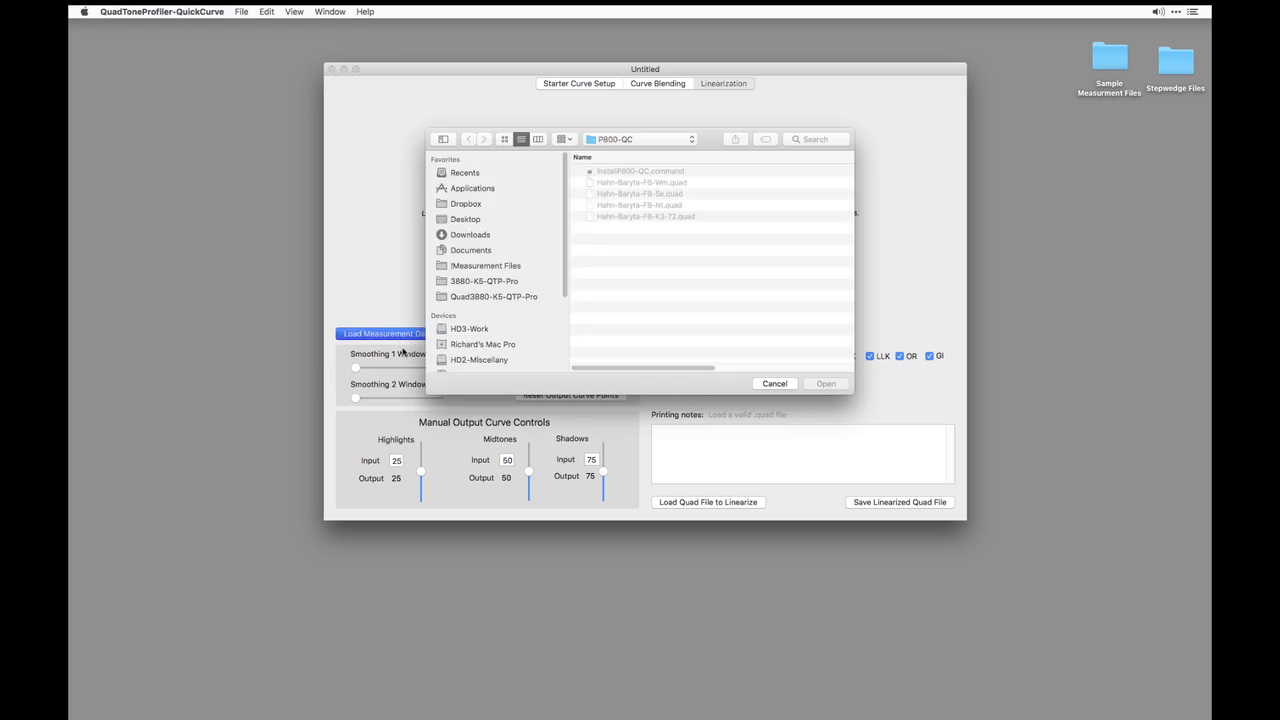
click(640, 139)
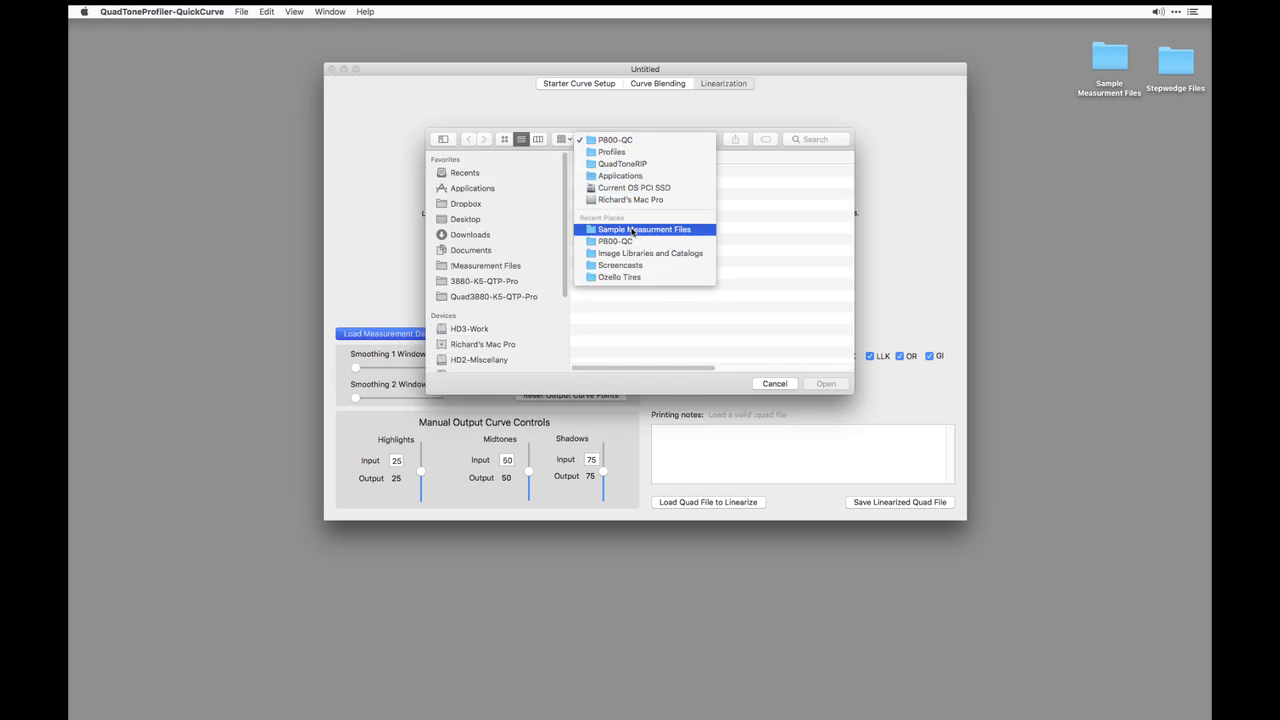
click(630, 193)
click(630, 139)
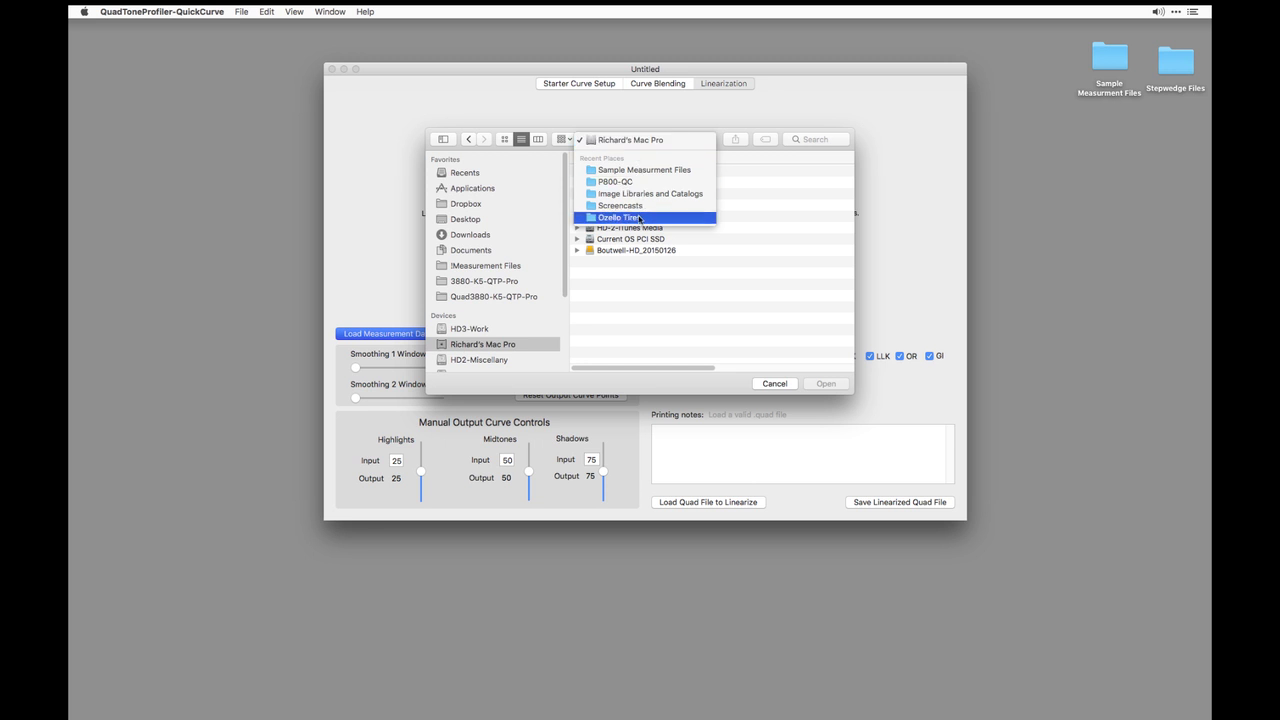
click(632, 170)
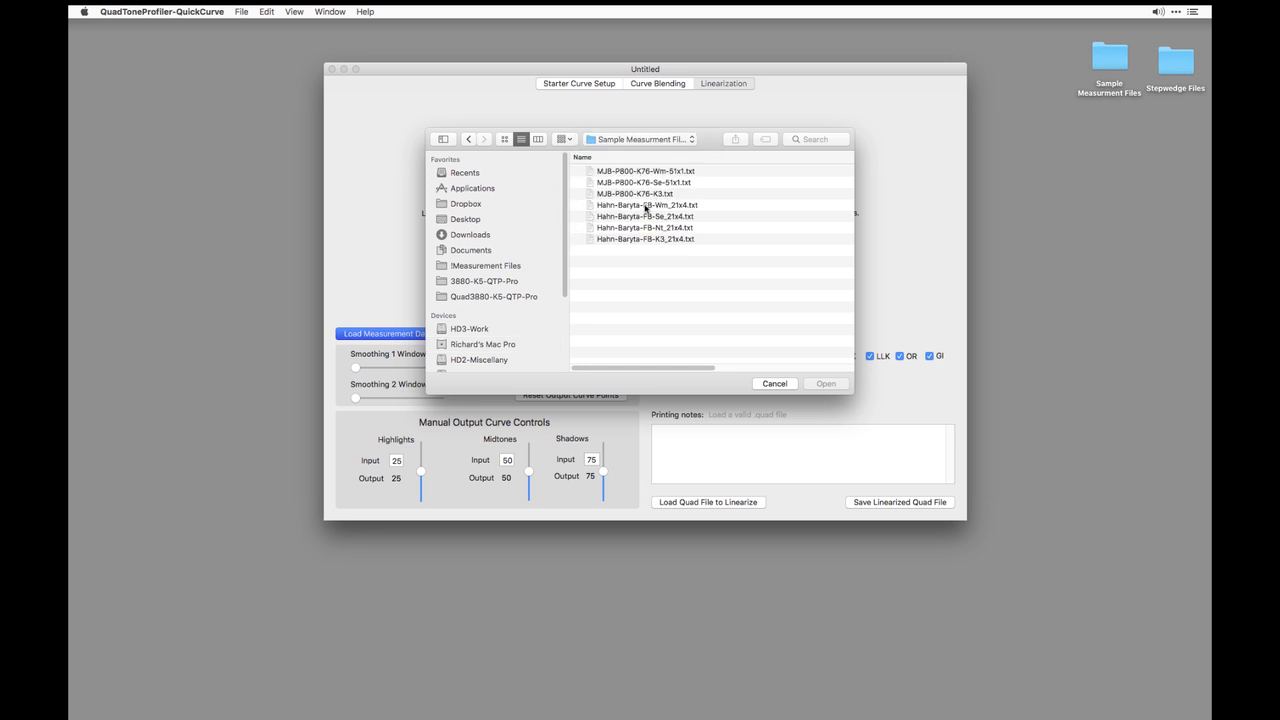
click(643, 205)
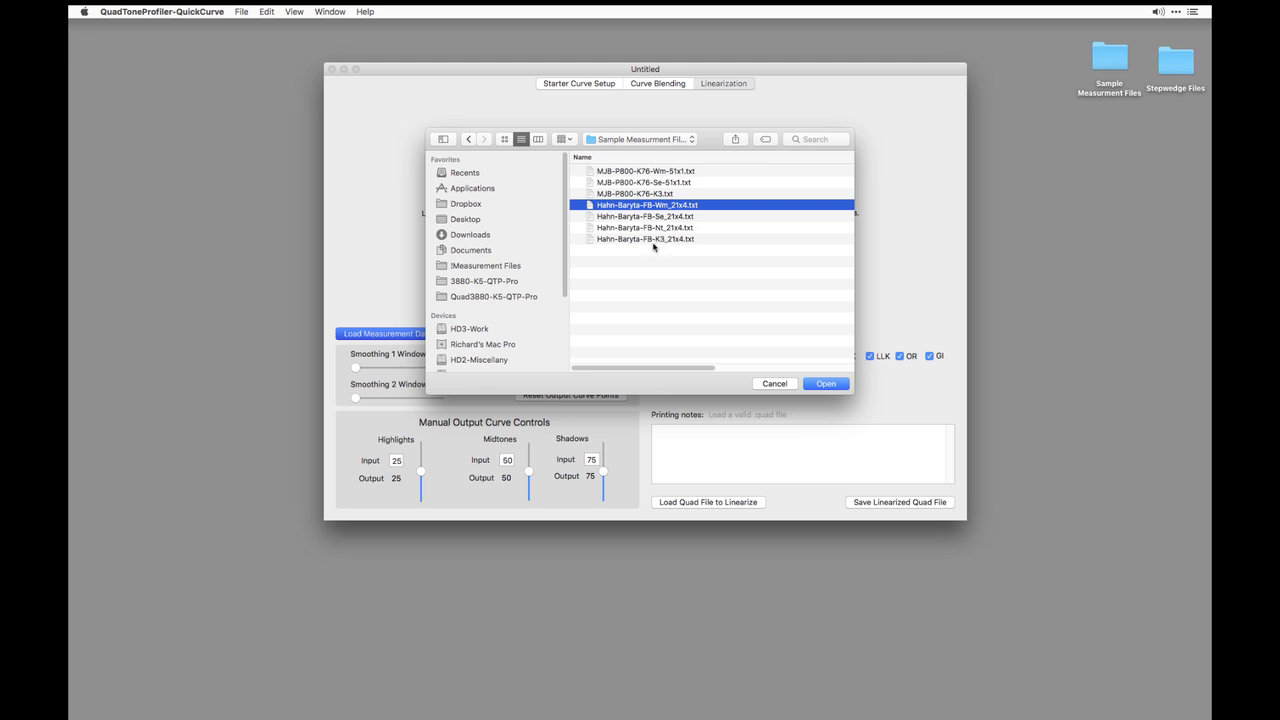
click(653, 239)
click(816, 386)
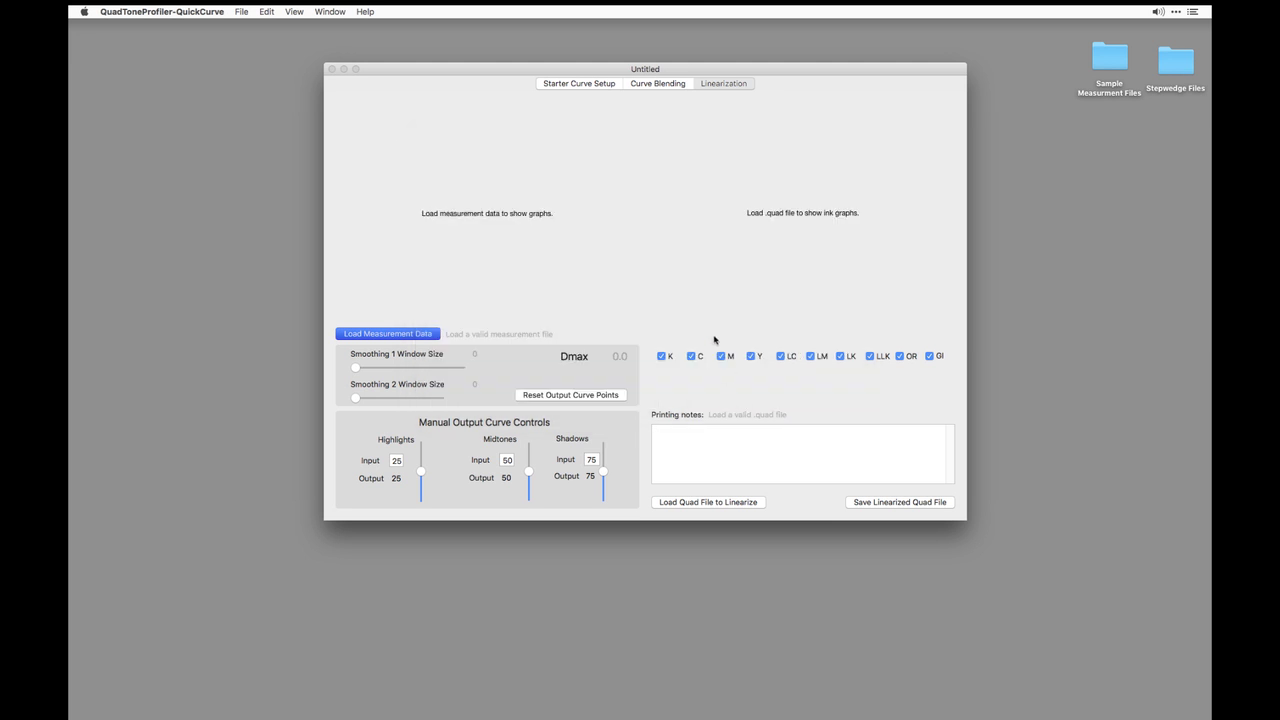
drag(963, 521, 1088, 560)
drag(450, 77, 389, 83)
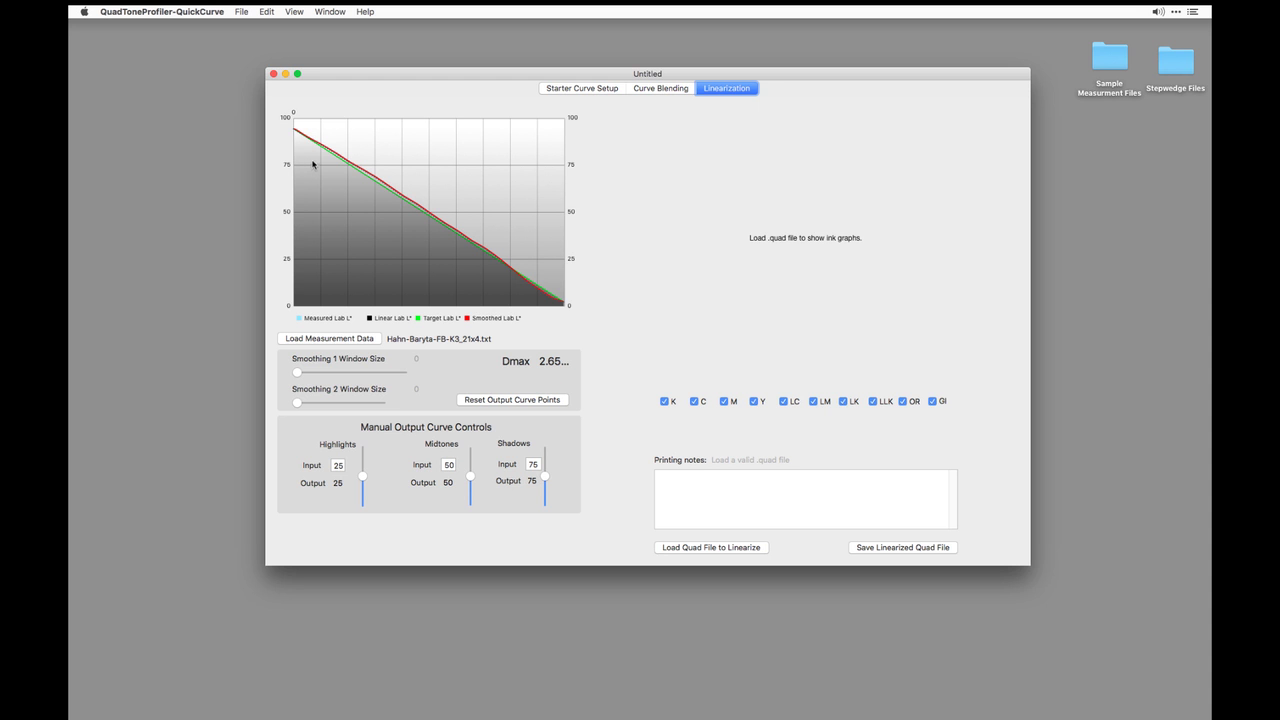
Open MJB-P800-K76-K3.txt from the Sample Measurment Files folder, enlarge its window and examine the CGATS header line
click(1172, 140)
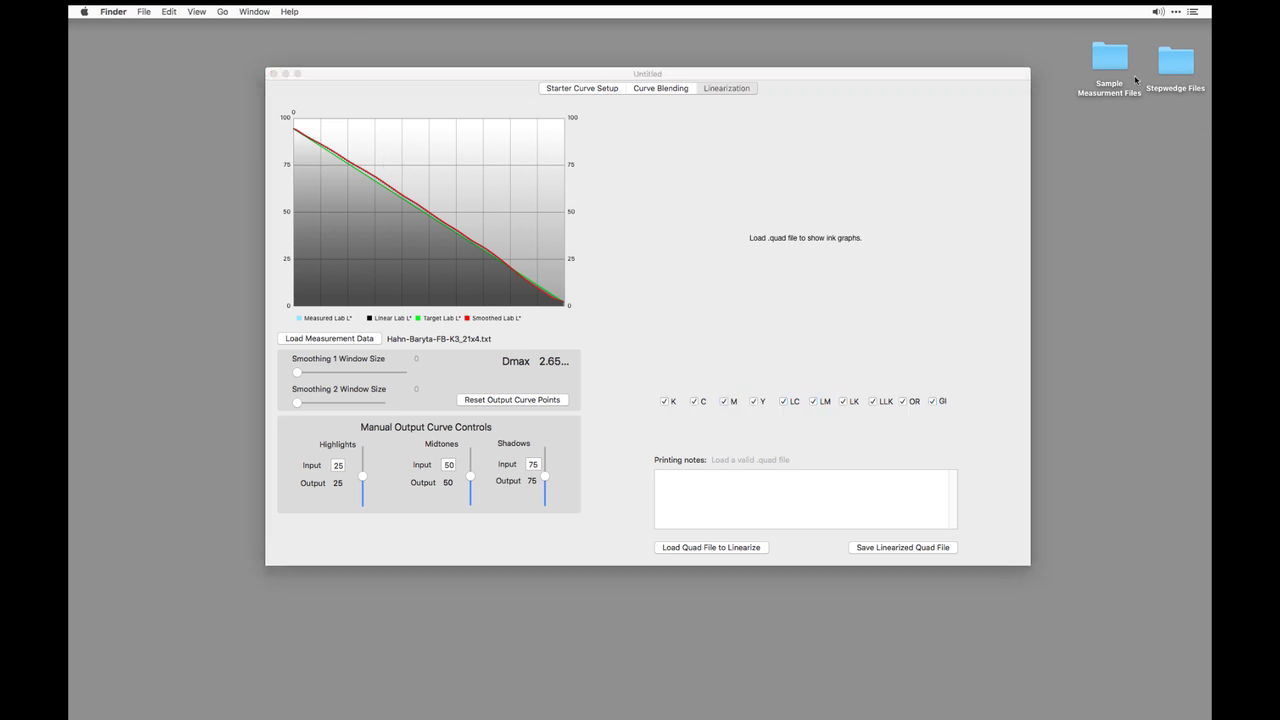
double_click(1110, 60)
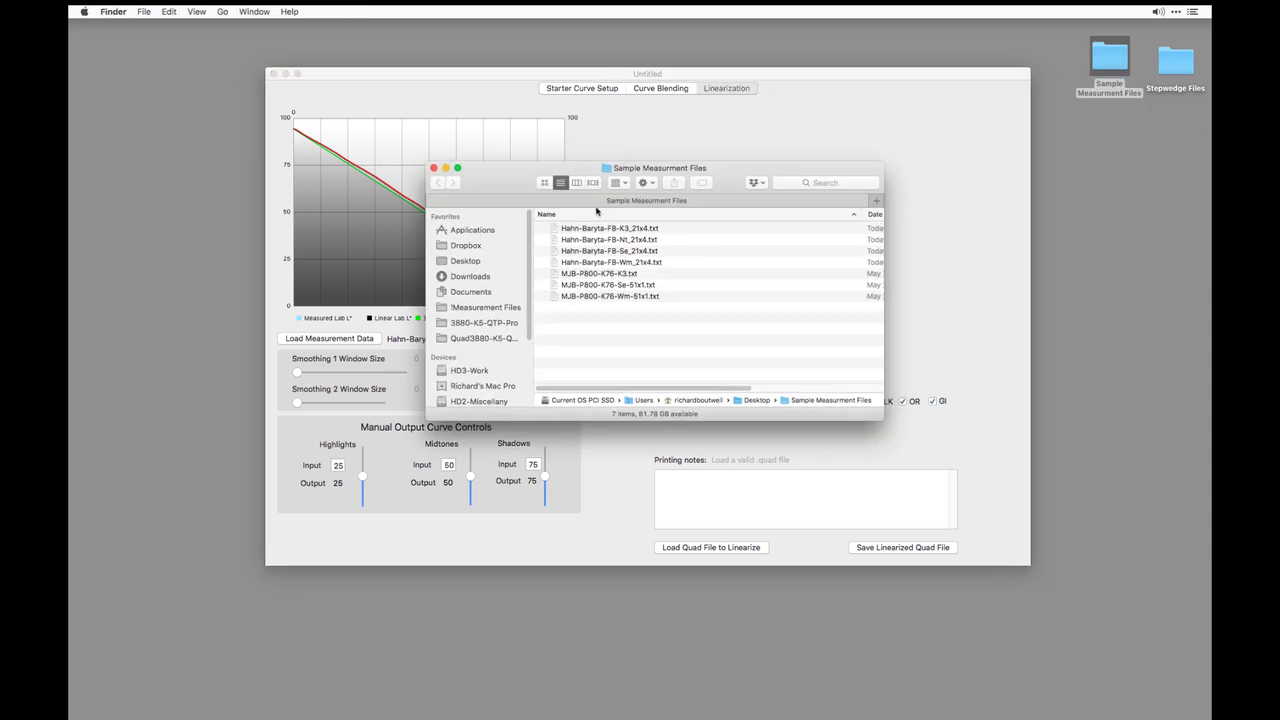
double_click(613, 276)
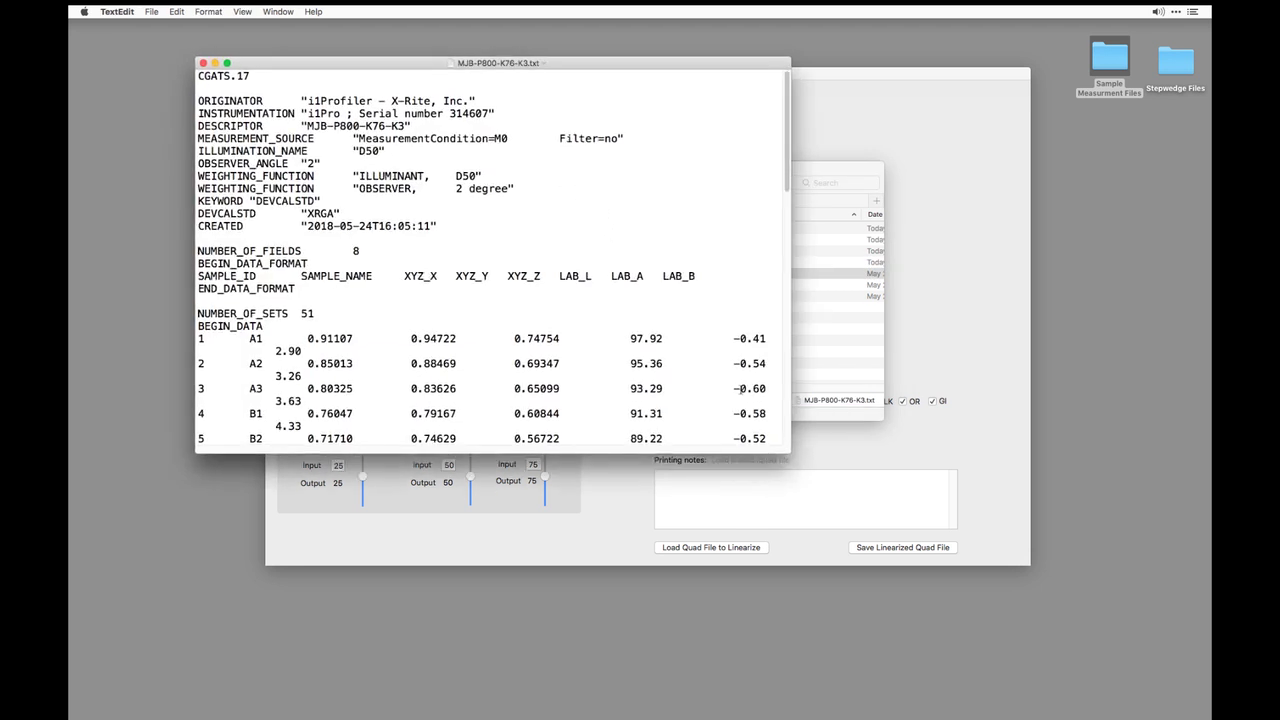
drag(789, 453, 1118, 610)
drag(252, 79, 170, 86)
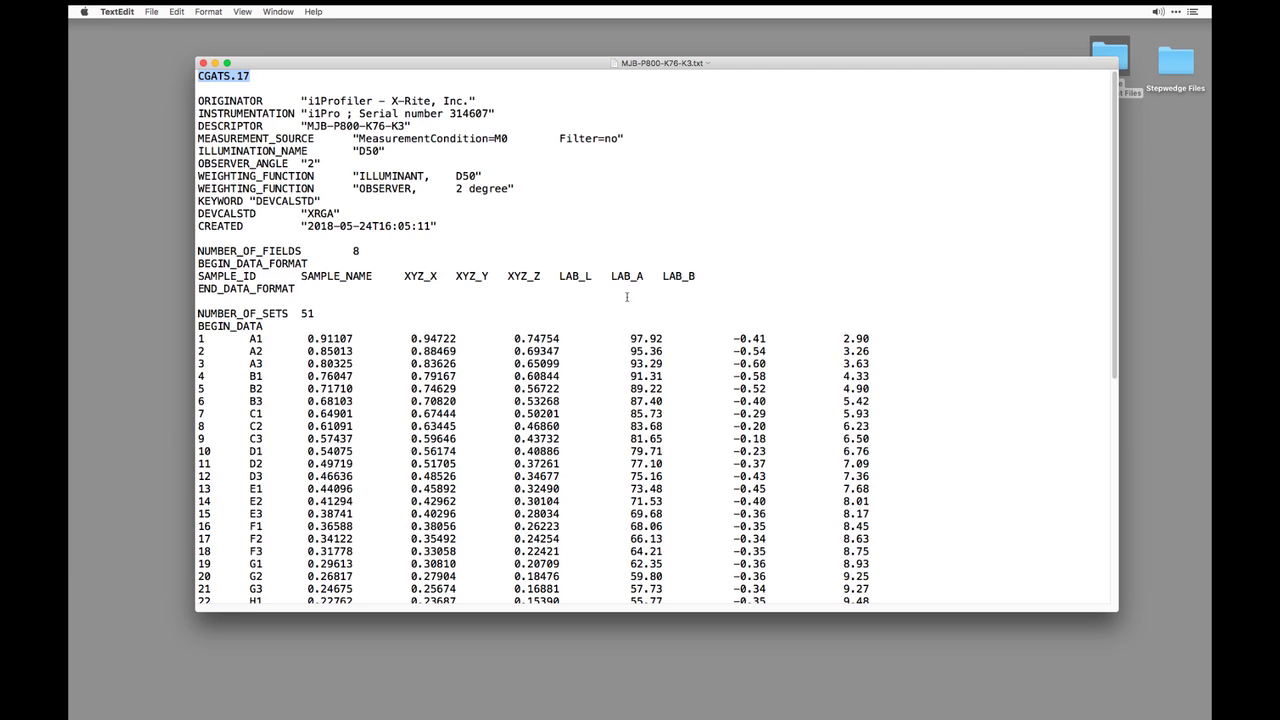
Examine the LAB_L column's readings in the text file, close it and its folder, and return to QuickCurve
double_click(562, 280)
double_click(645, 340)
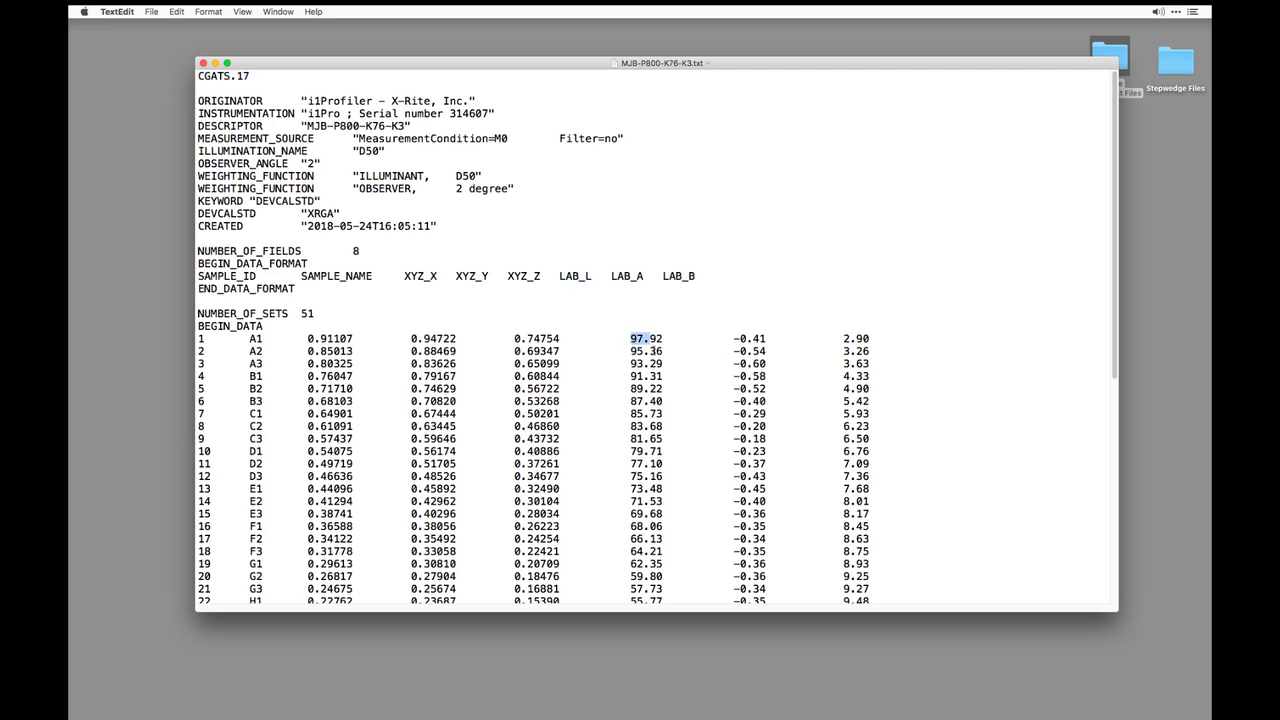
click(632, 340)
double_click(660, 341)
scroll(1096, 232, down, 5)
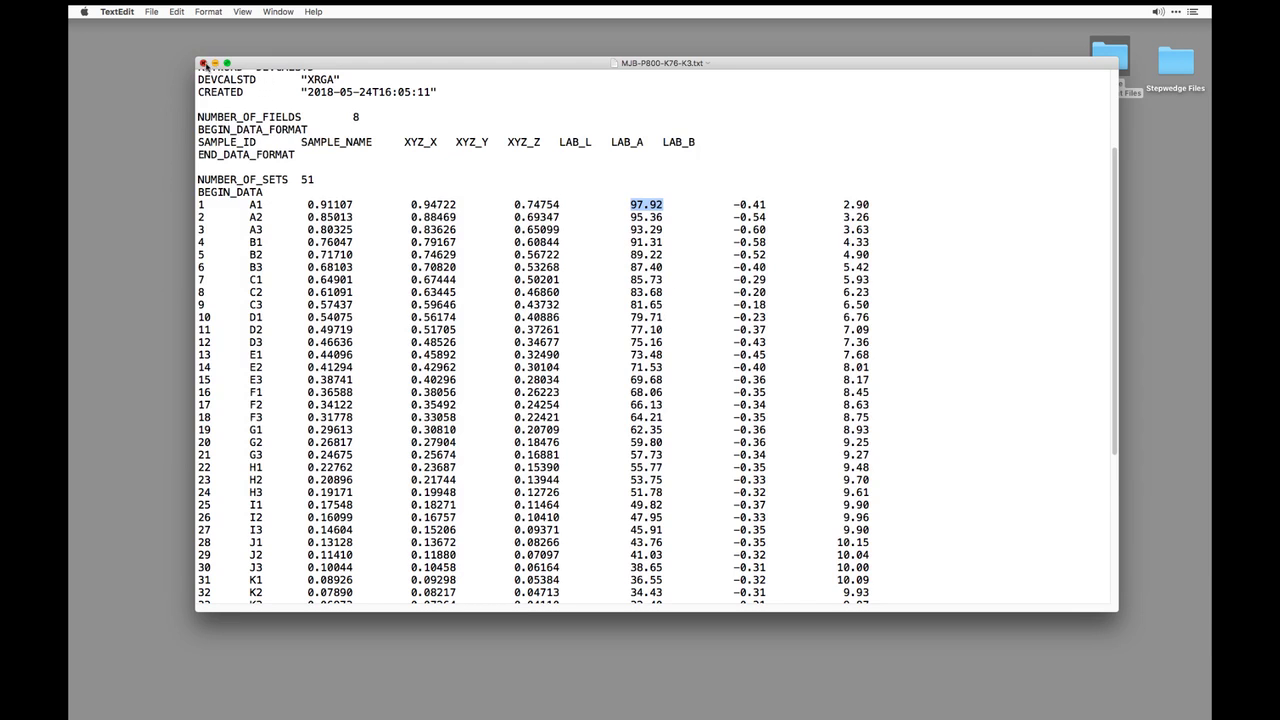
click(203, 63)
click(437, 168)
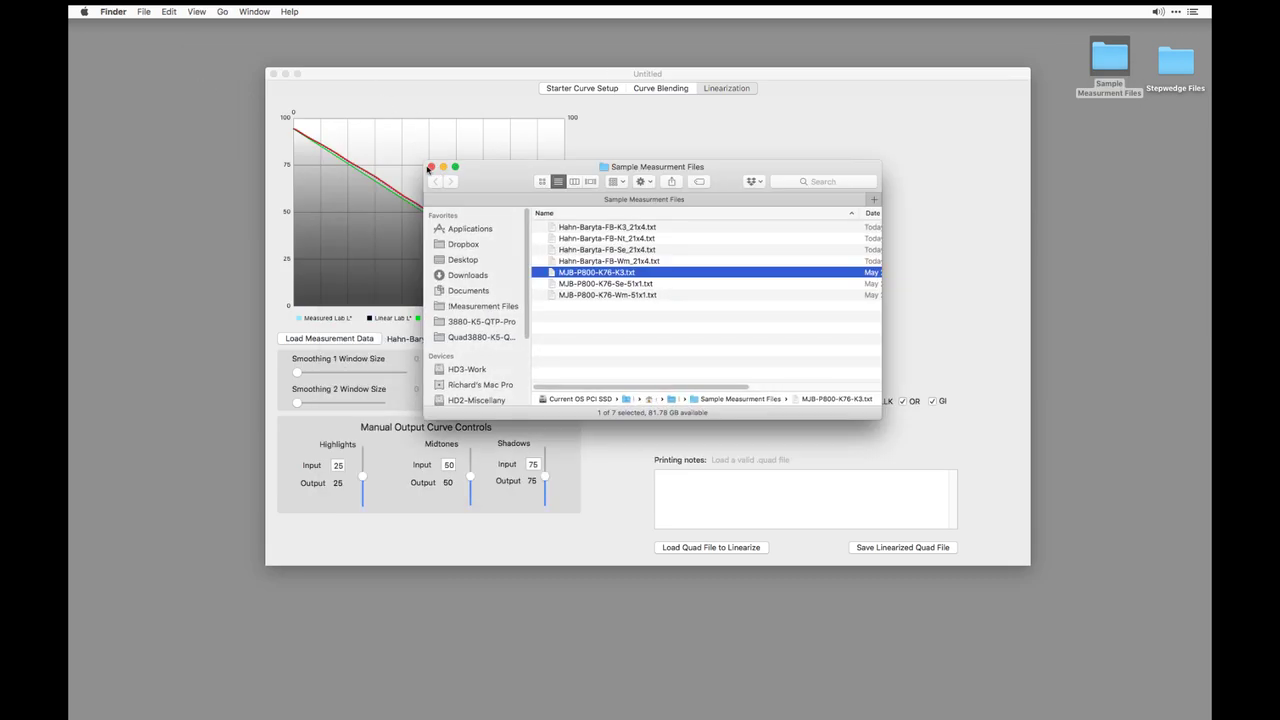
click(433, 167)
click(451, 79)
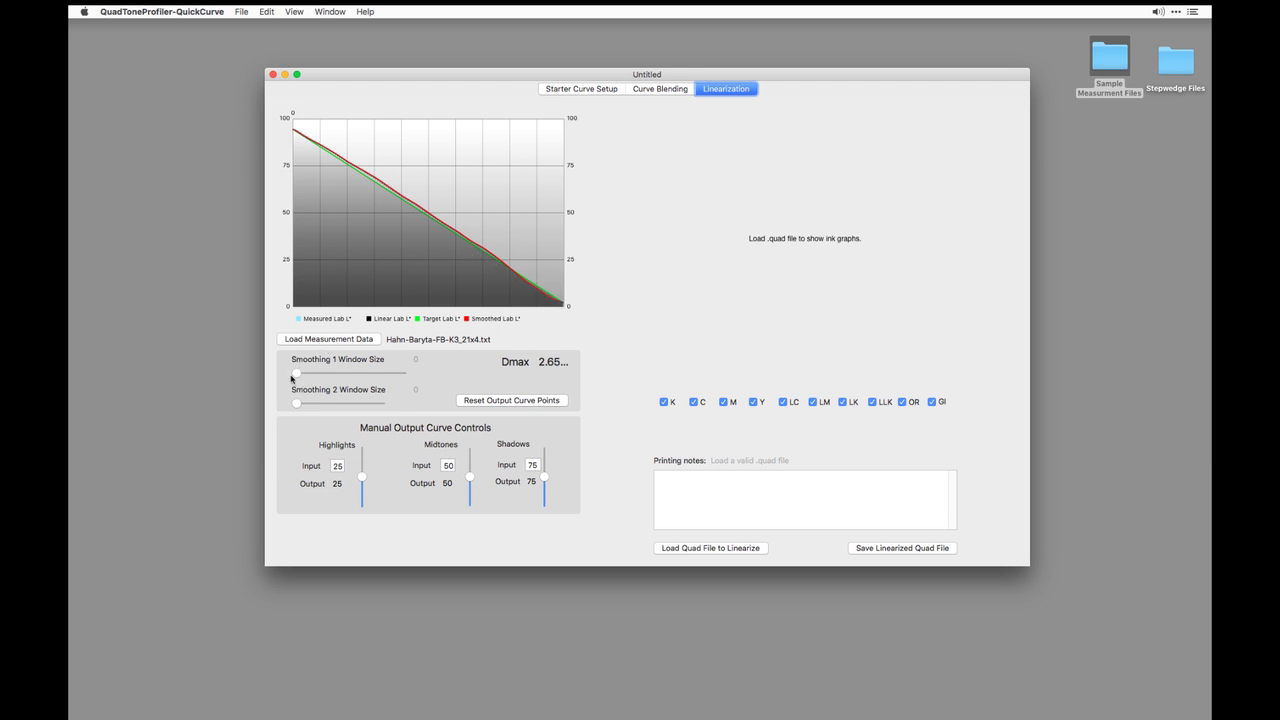
Set Smoothing 1 Window Size to 12 for the K3 measurement data, leaving Smoothing 2 Window Size at 0
drag(296, 373, 179, 407)
drag(298, 405, 211, 418)
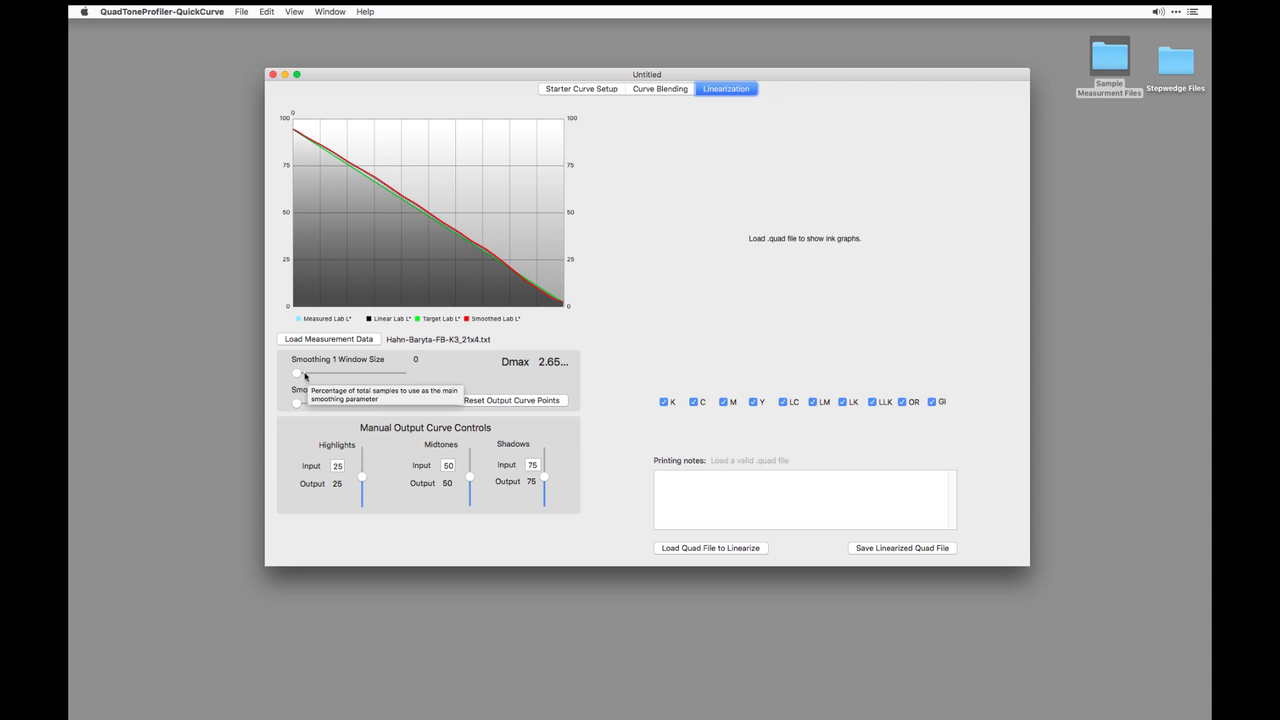
drag(302, 375, 325, 376)
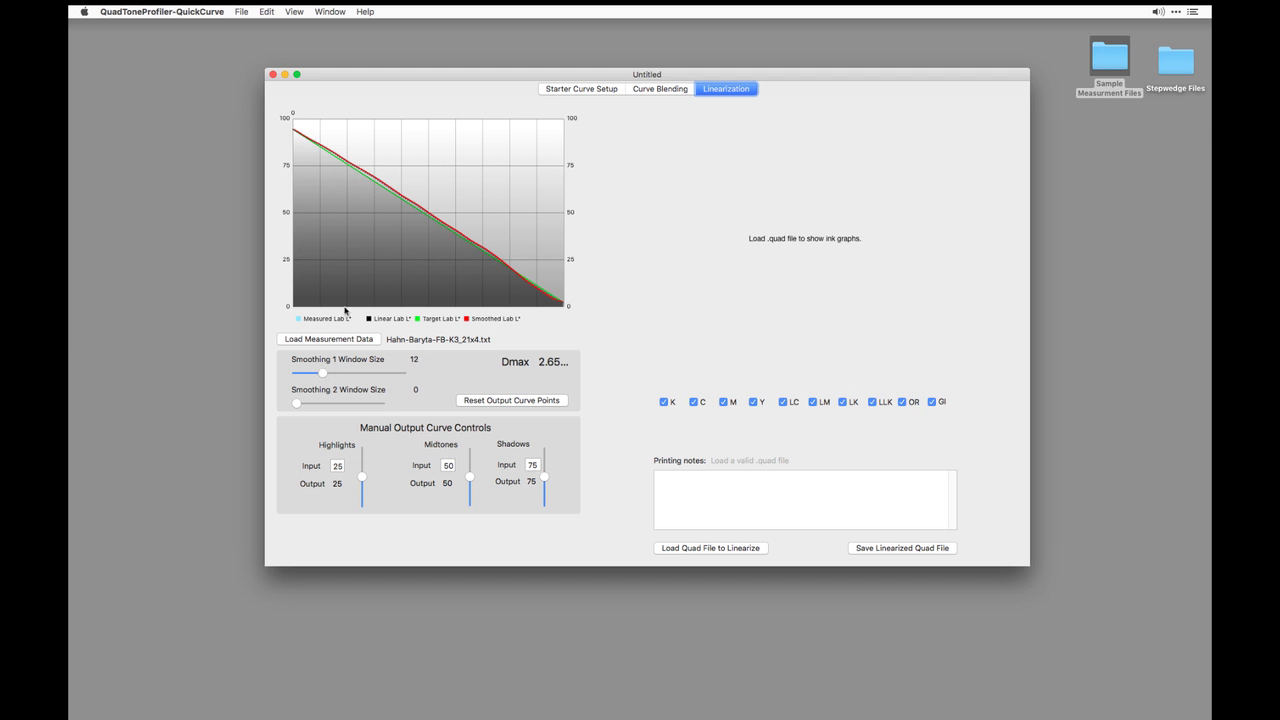
Try stronger smoothing on the K3 measurement data, with Smoothing 1 Window Size at 43 and Smoothing 2 Window Size at 0.98
drag(322, 374, 356, 379)
mouse_move(341, 372)
mouse_down()
mouse_move(325, 378)
mouse_move(360, 381)
mouse_move(315, 381)
mouse_move(363, 381)
mouse_up()
mouse_move(359, 376)
mouse_down()
mouse_move(328, 374)
mouse_move(343, 374)
mouse_up()
drag(298, 404, 380, 404)
drag(360, 374, 389, 377)
Load Hahn-Baryta-FB-K3-72.quad from the P800-QC folder in Profiles as the quad file to linearize, sorting the folders by date modified
click(697, 548)
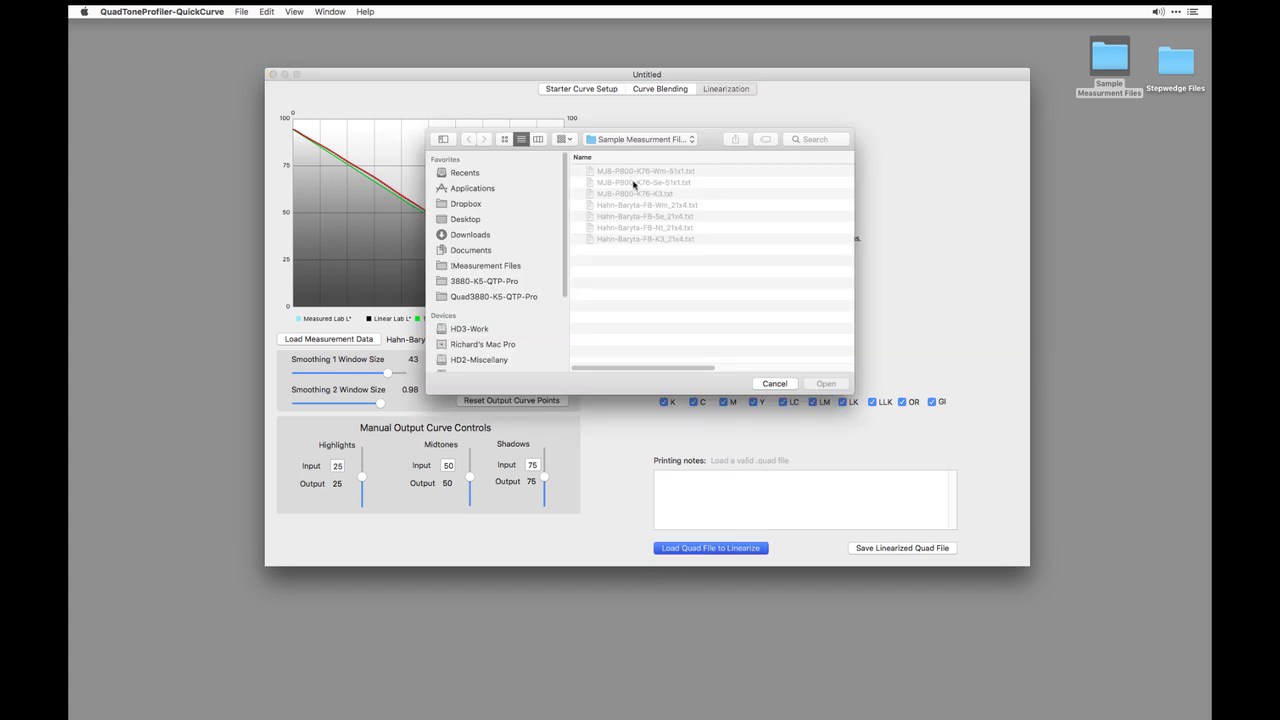
click(776, 384)
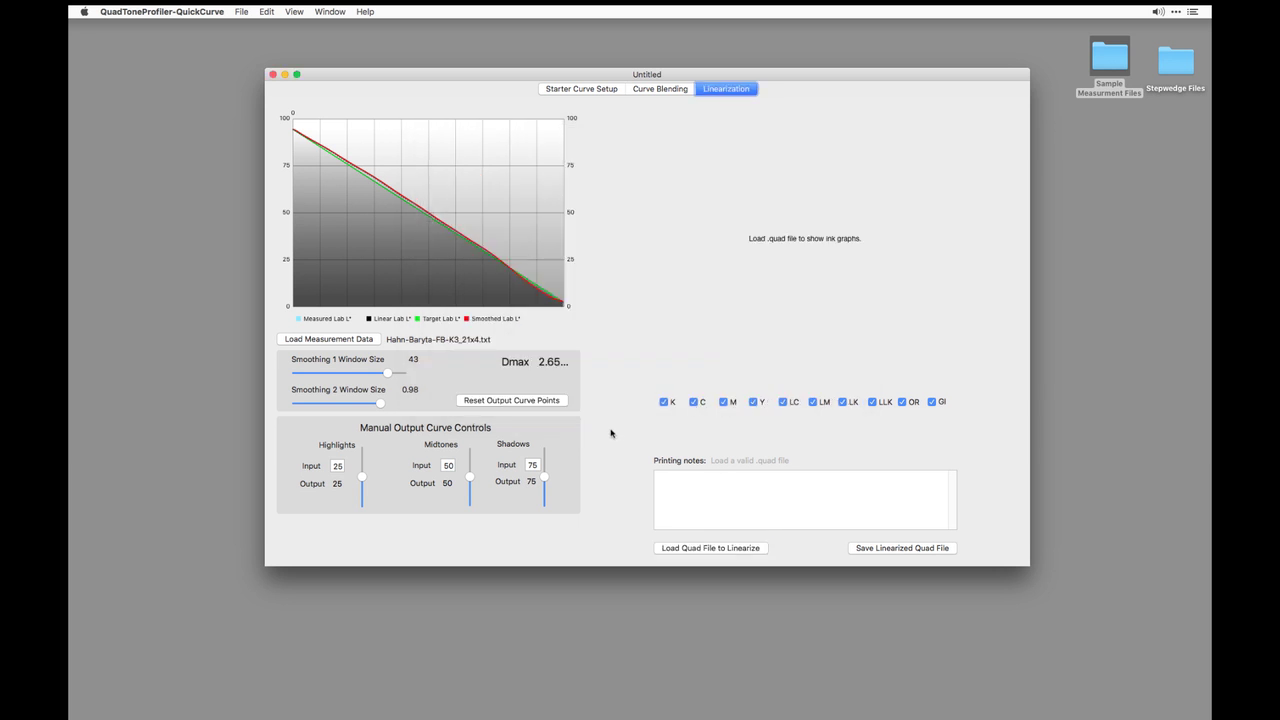
click(733, 548)
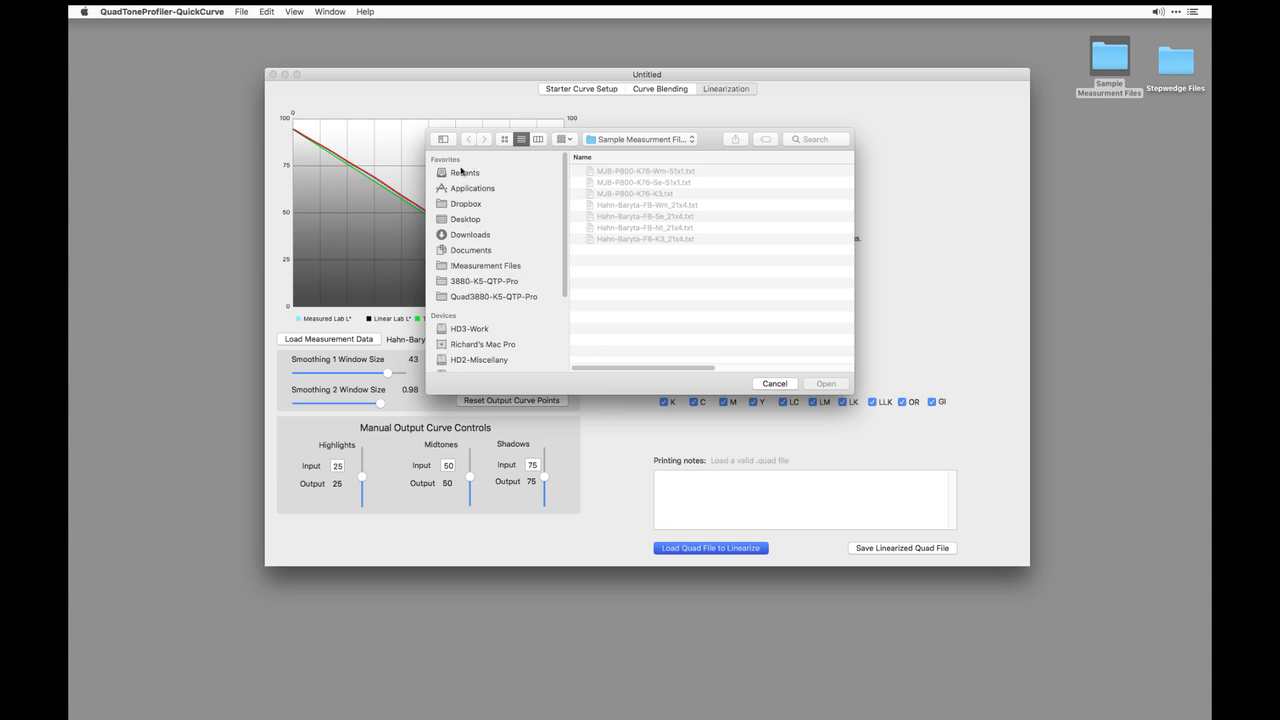
click(491, 281)
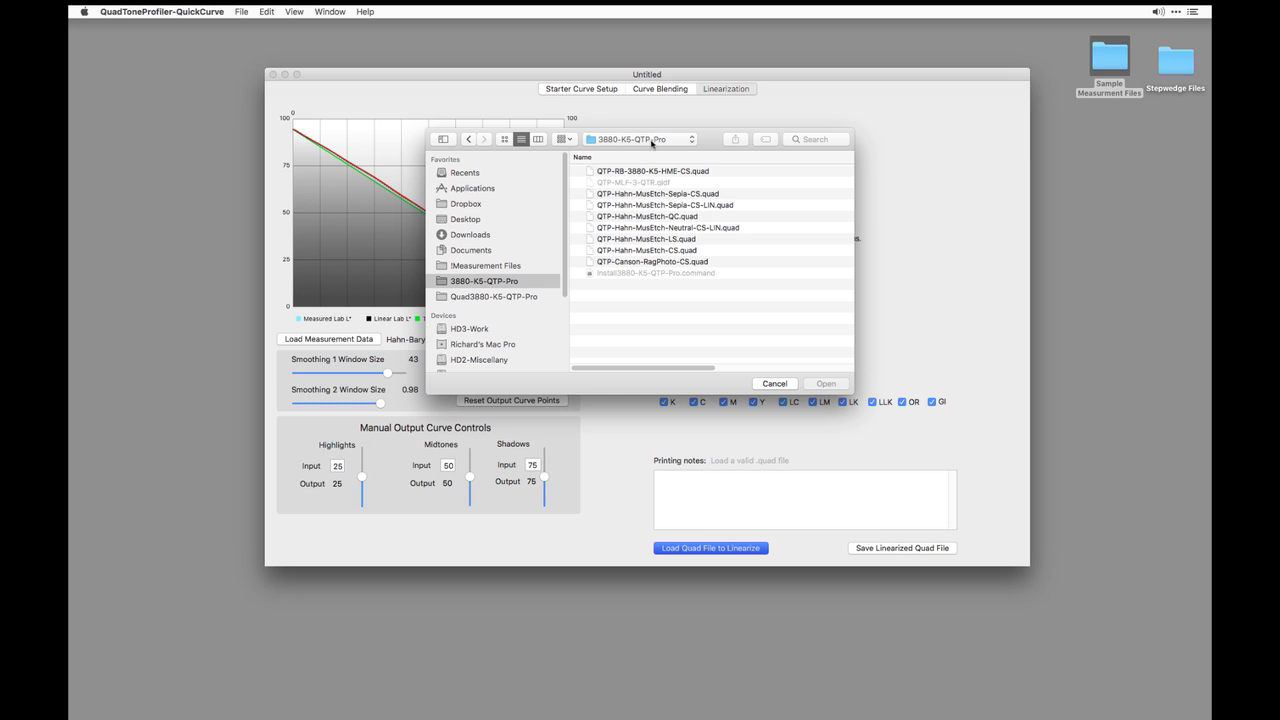
click(652, 143)
click(646, 157)
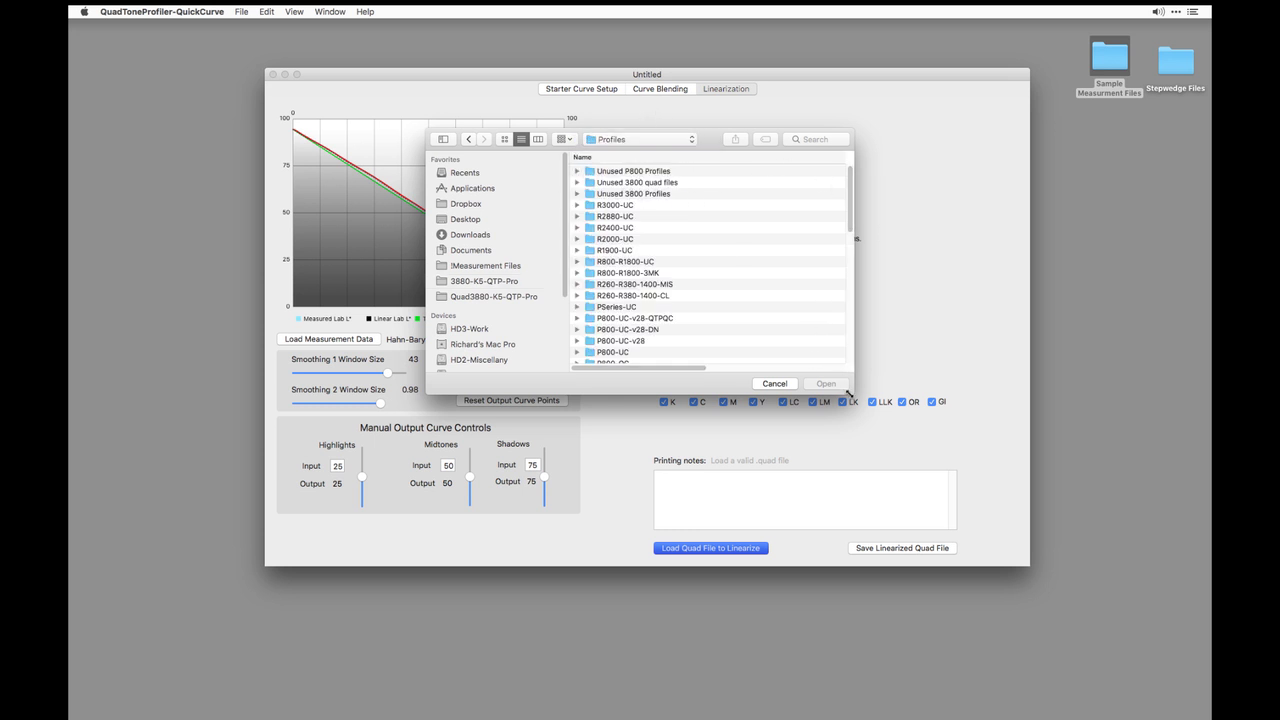
drag(856, 394, 1021, 414)
click(976, 158)
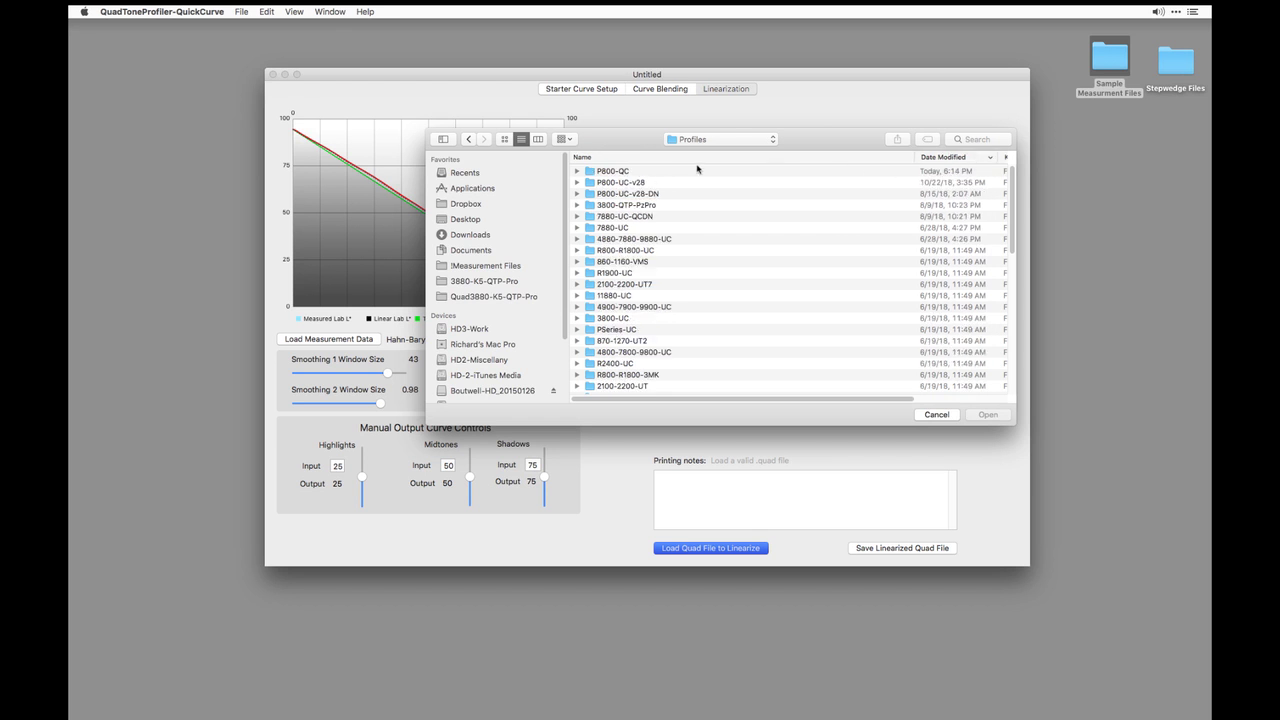
double_click(596, 172)
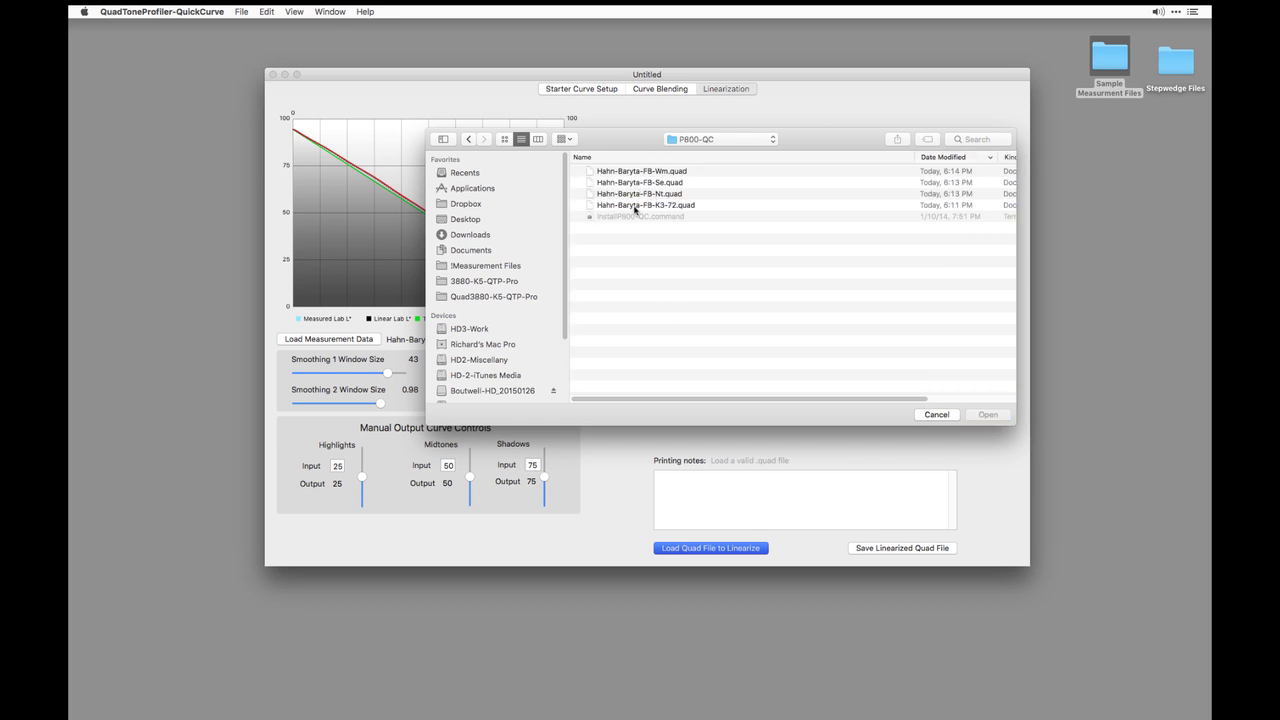
click(643, 206)
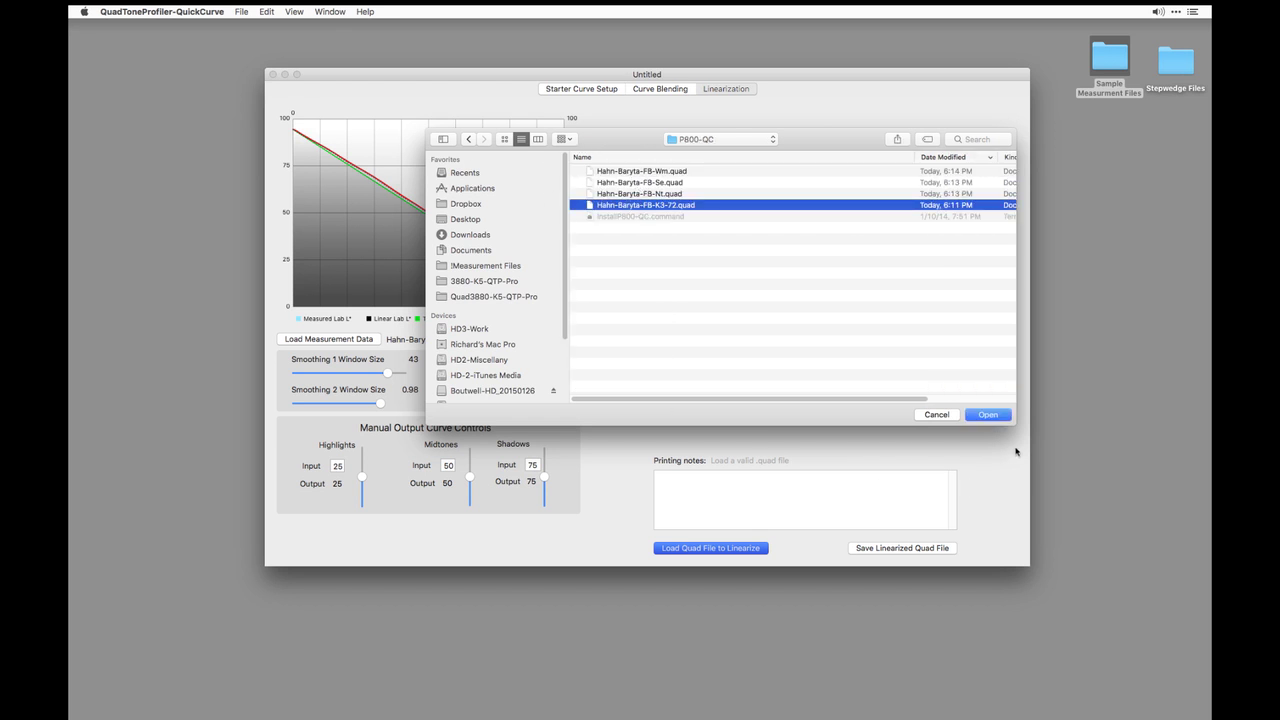
click(988, 416)
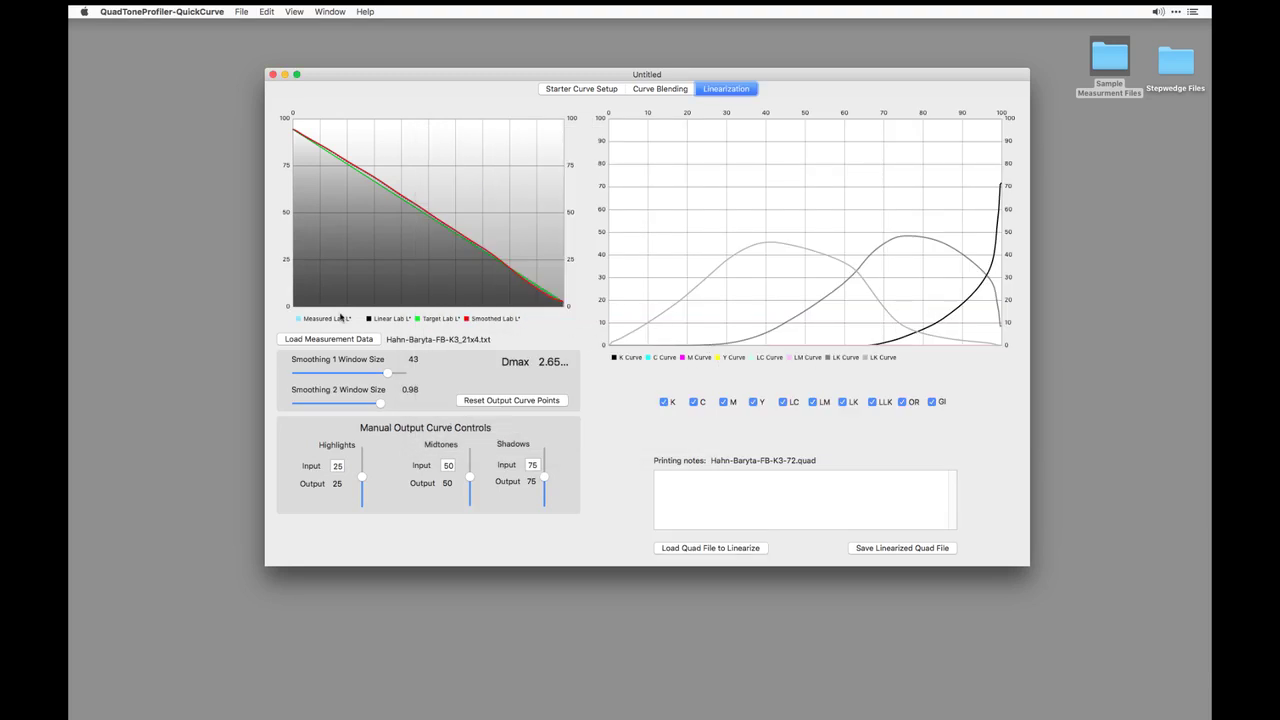
Compare no smoothing with strong smoothing, and settle on Smoothing 1 Window Size 35 and Smoothing 2 Window Size 0.6944
drag(381, 404, 281, 399)
drag(391, 379, 296, 377)
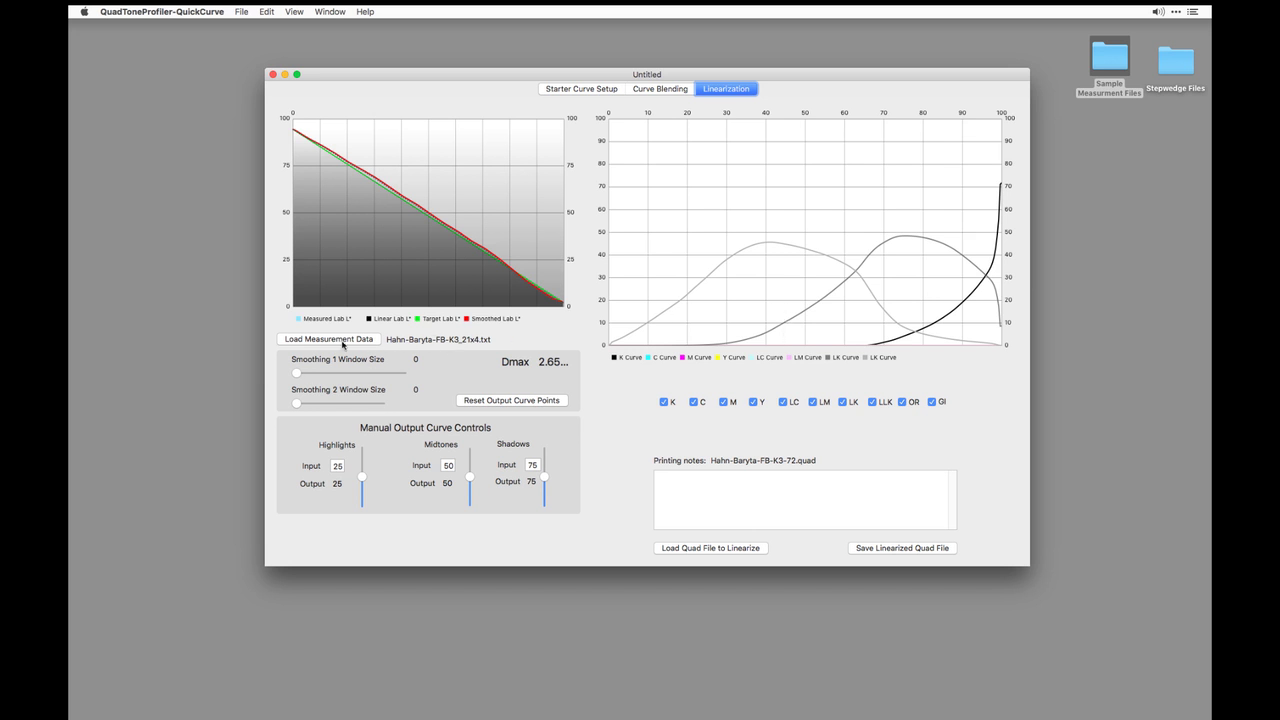
click(360, 403)
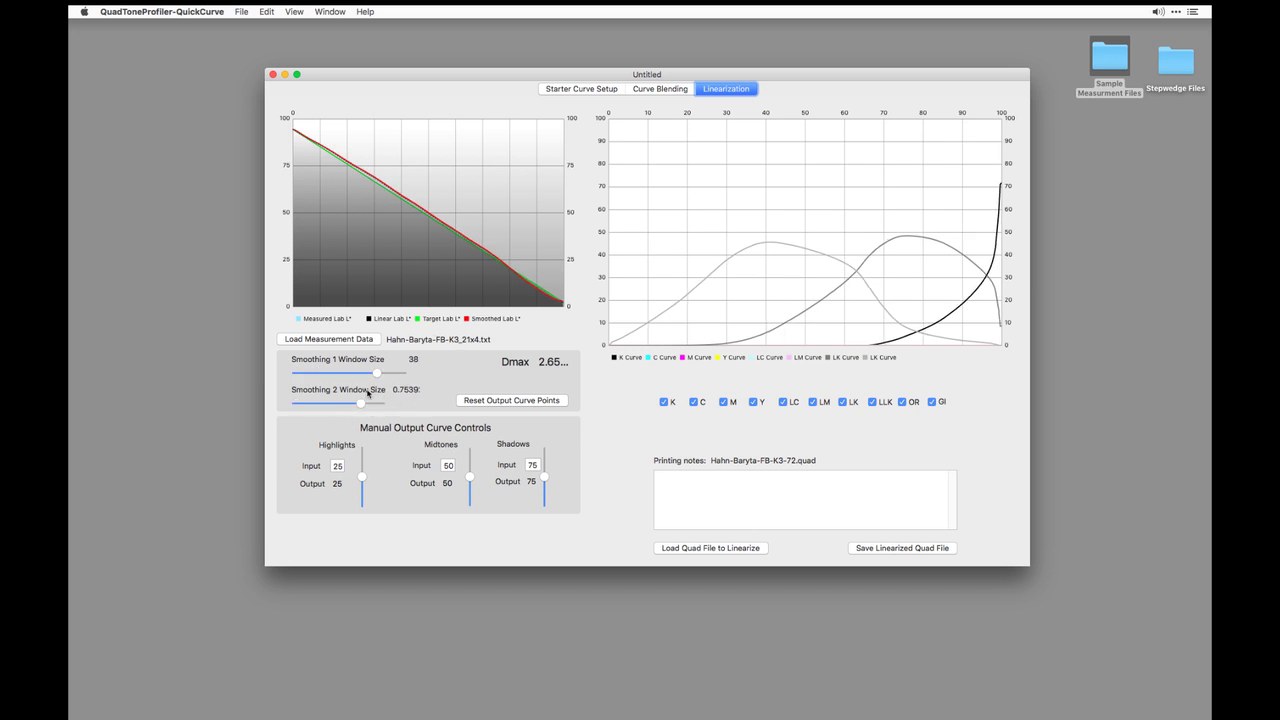
click(383, 403)
click(396, 377)
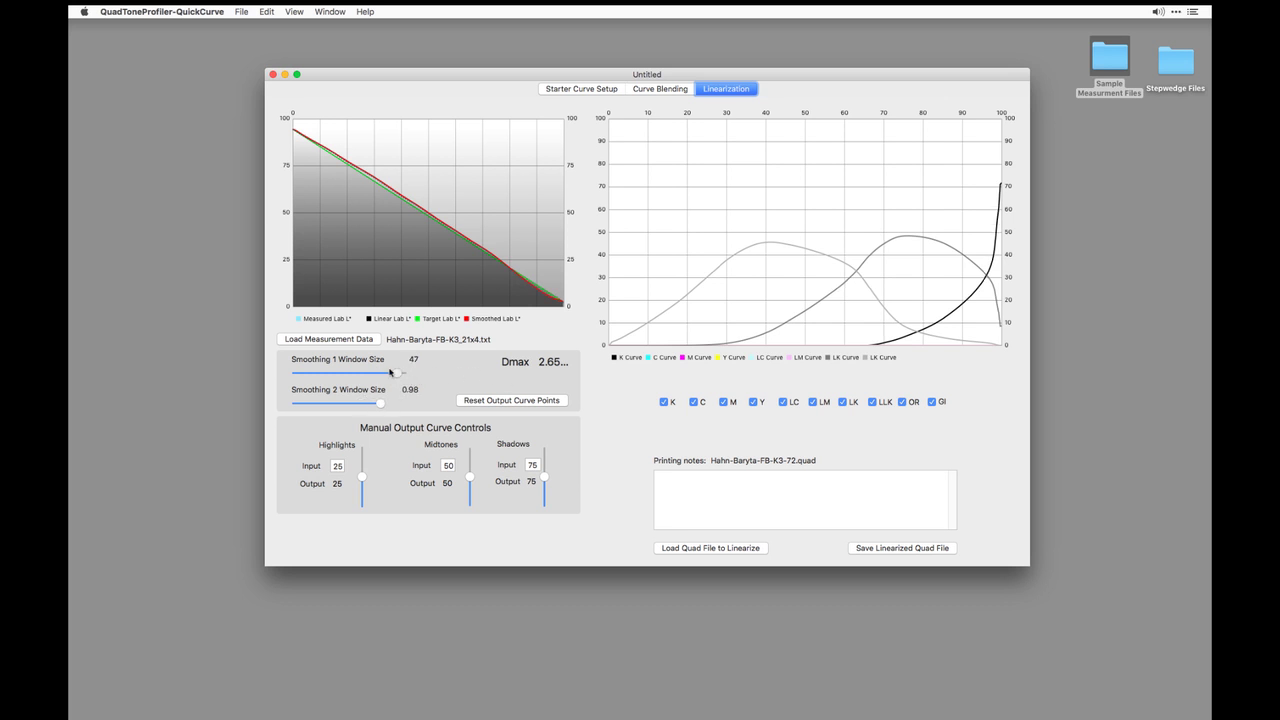
drag(391, 372, 373, 376)
click(357, 403)
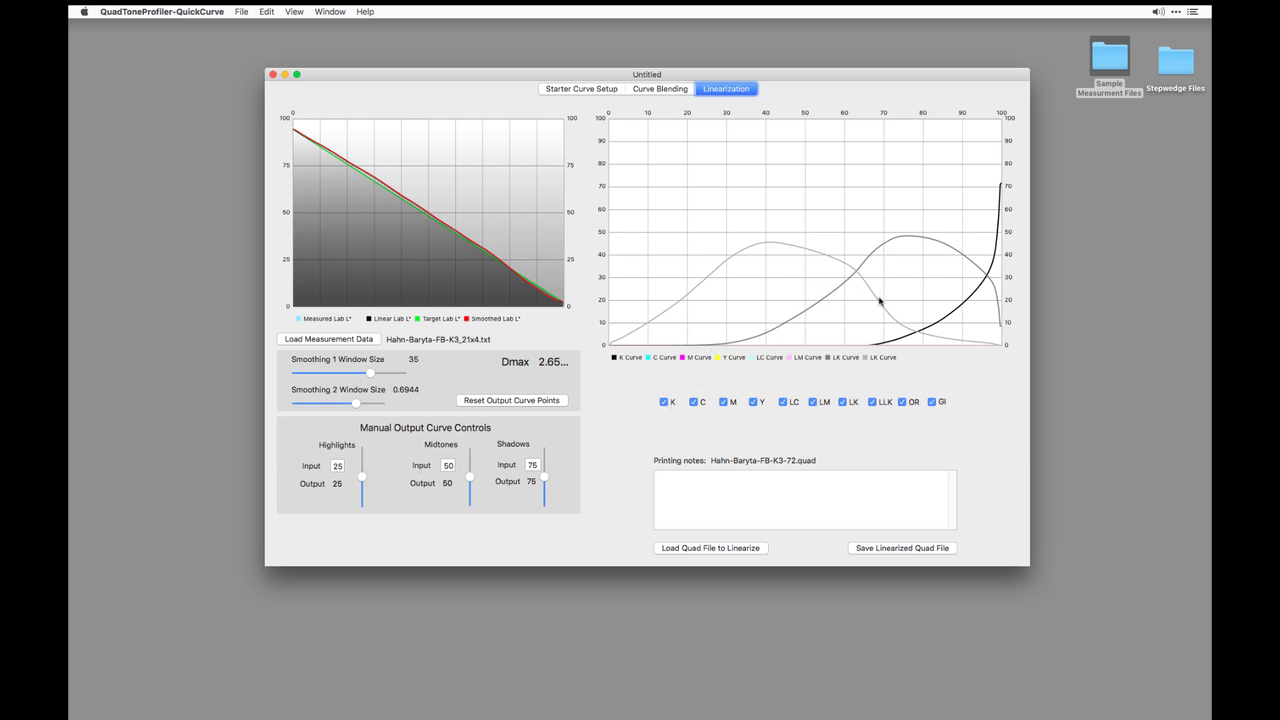
Examine the individual ink curves by hiding and restoring LLK and hiding LK in the ink graph
click(873, 403)
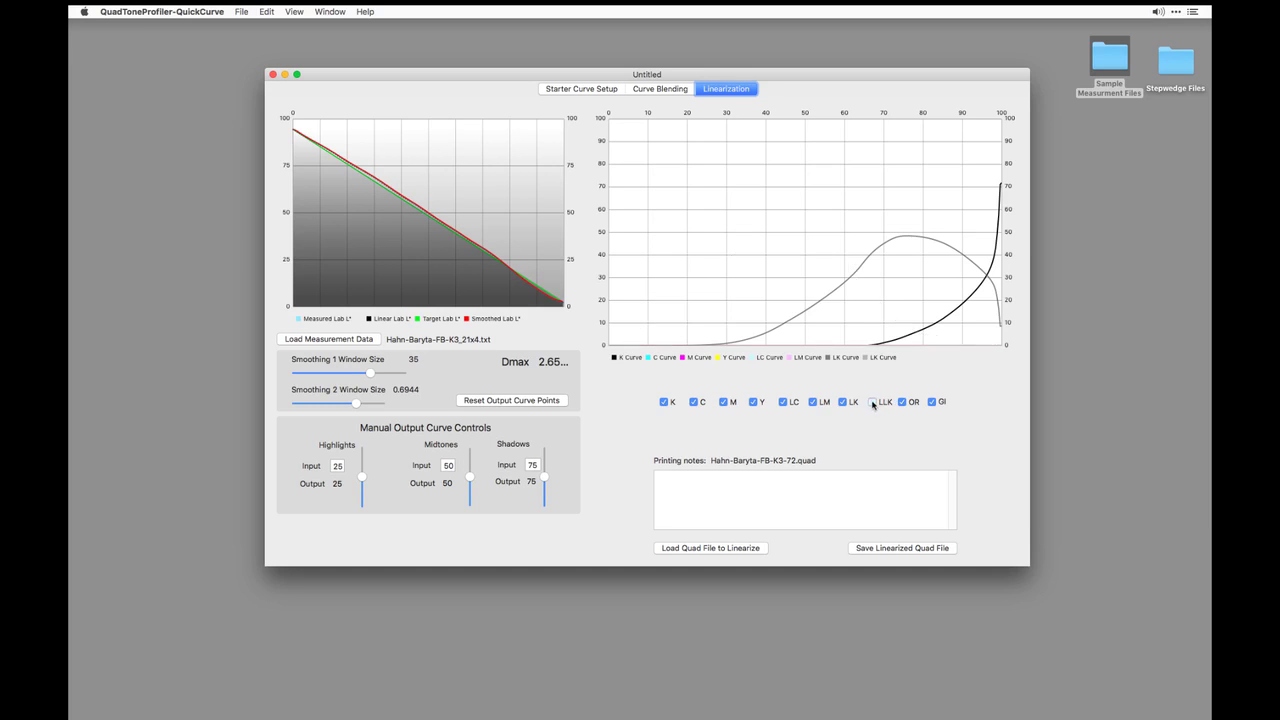
click(873, 403)
click(845, 402)
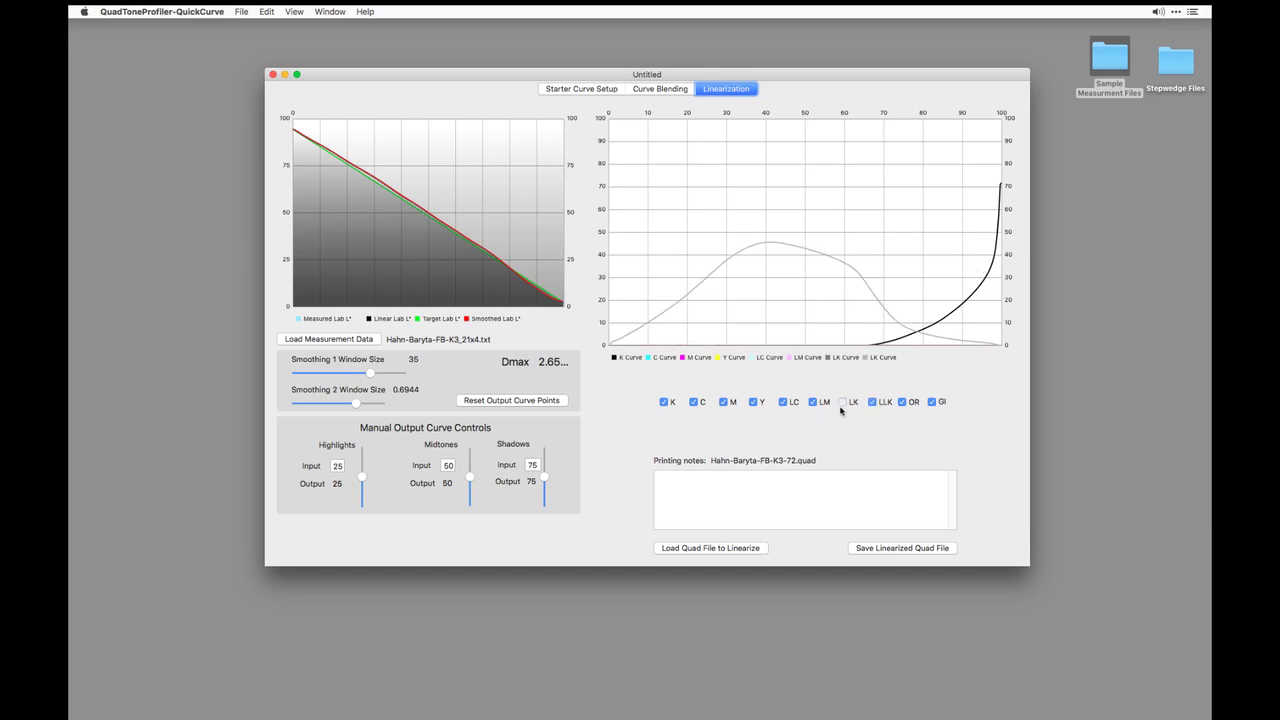
Show the LK curve in the ink graph again, and toggle the Y channel's display off and back on
click(845, 402)
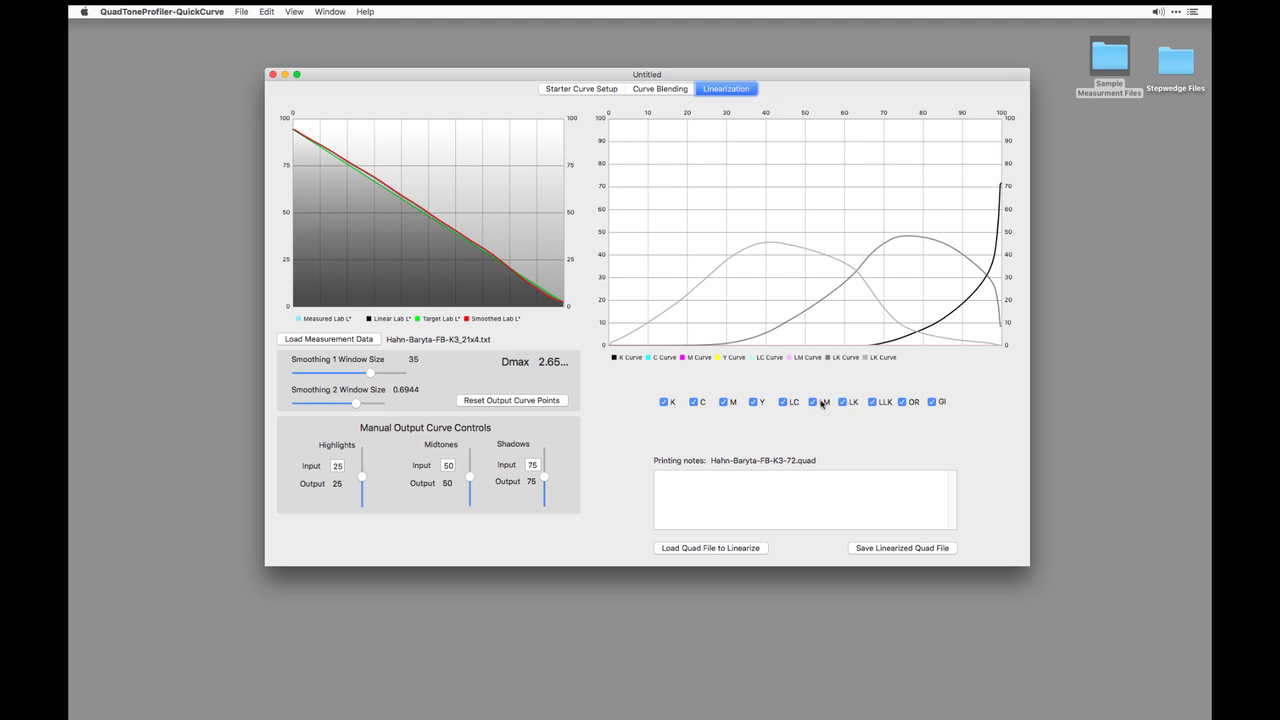
click(753, 403)
click(753, 403)
Lower the manual output curve points to about 22 for highlights, 47.2 for midtones and 73 for shadows
drag(473, 478, 481, 472)
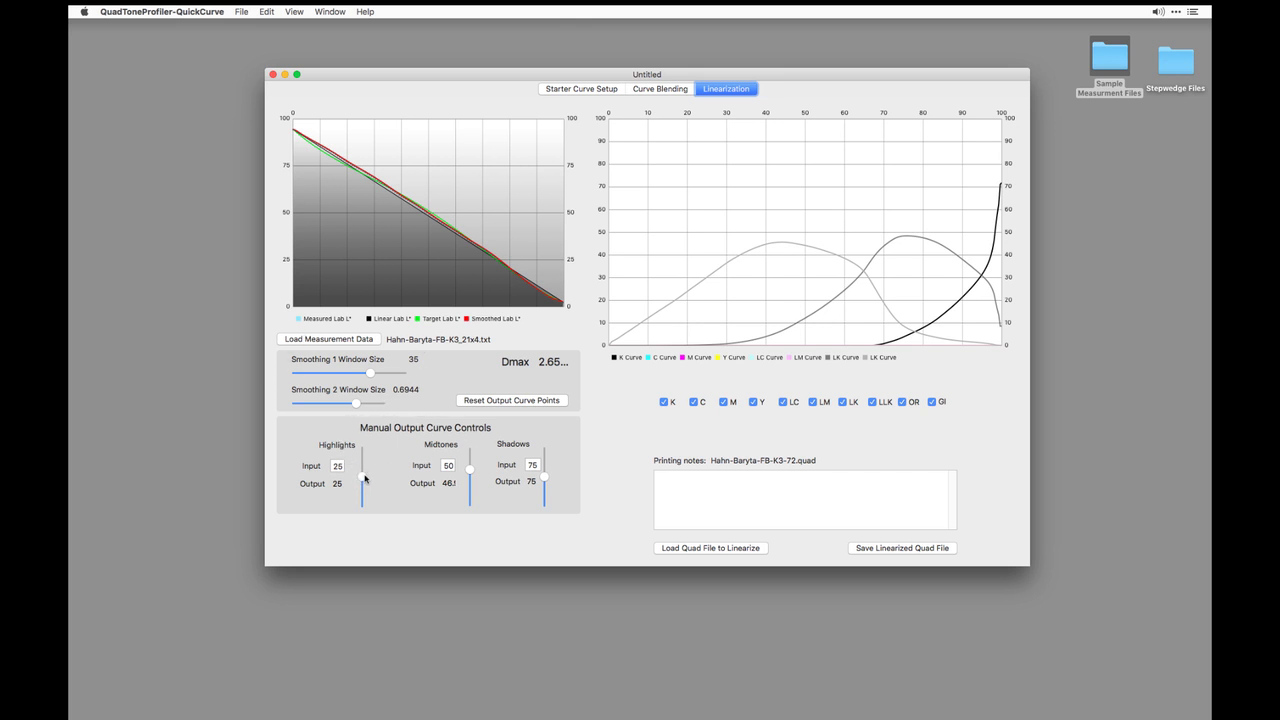
drag(365, 477, 362, 467)
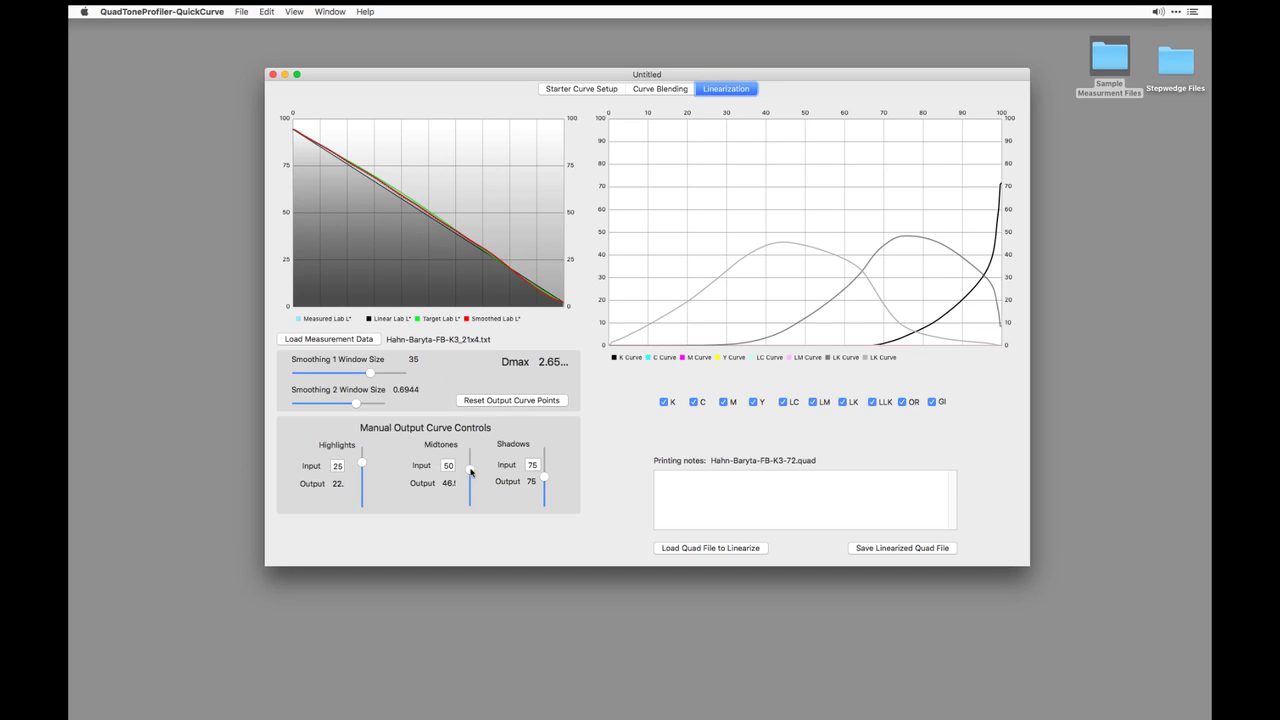
drag(472, 470, 447, 478)
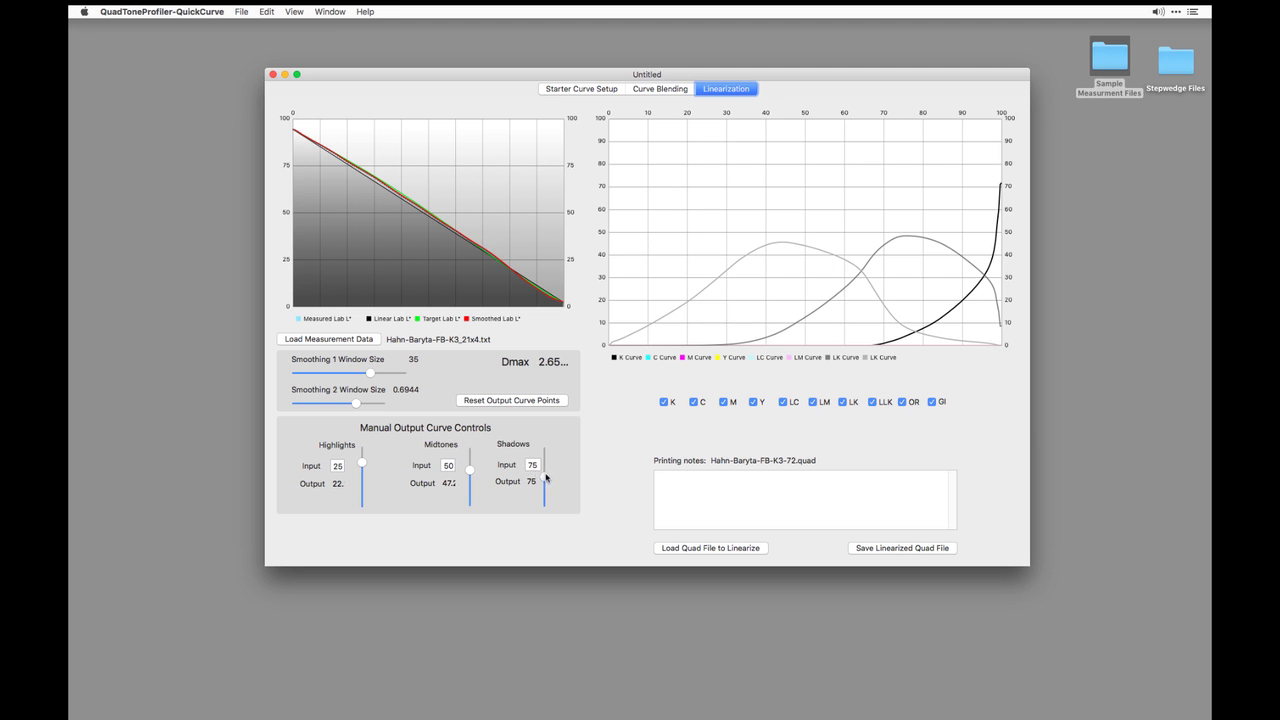
drag(545, 478, 545, 475)
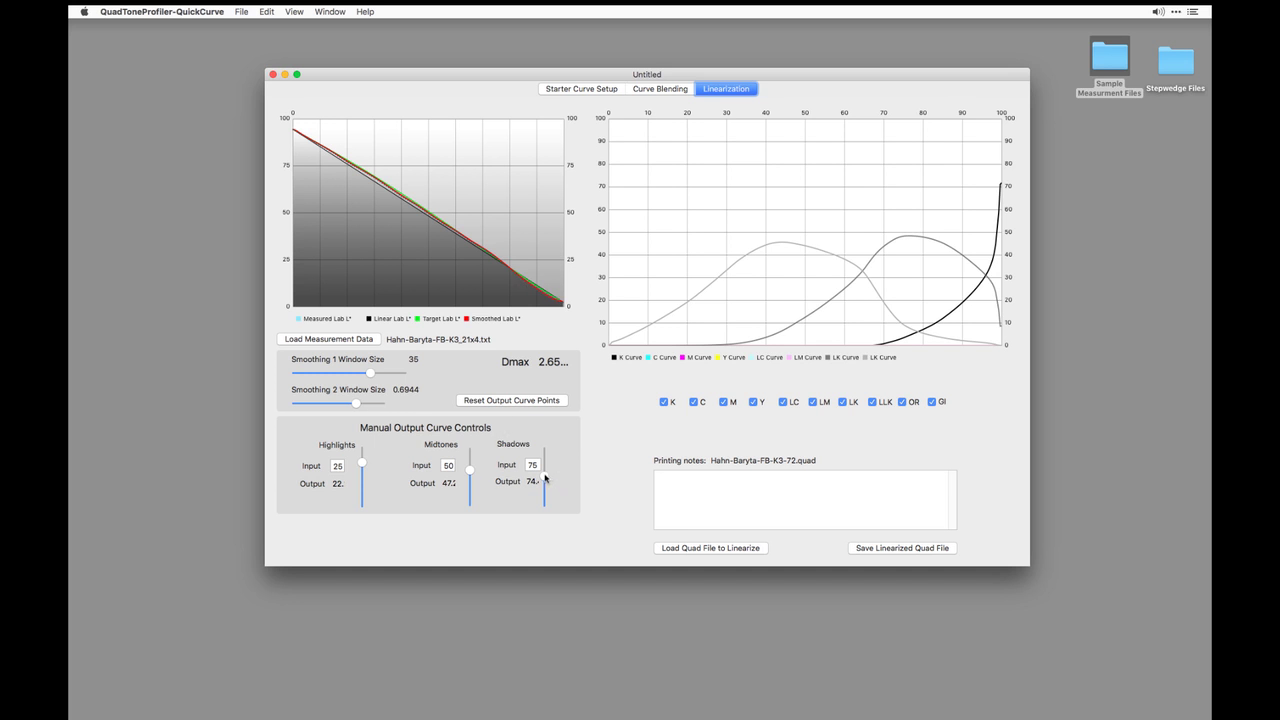
drag(545, 478, 545, 474)
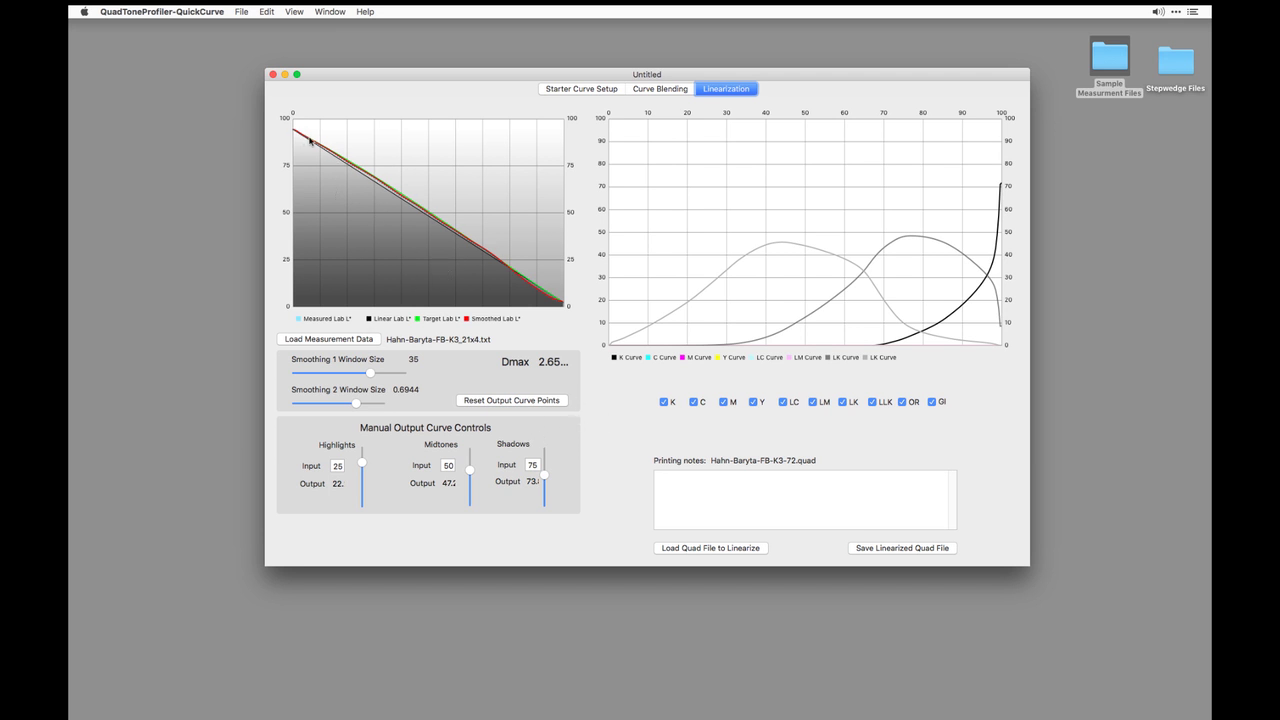
Save the linearized quad file as Hahn-Baryta-FB-K3-72-LIN.quad in the P800-QC folder
click(882, 546)
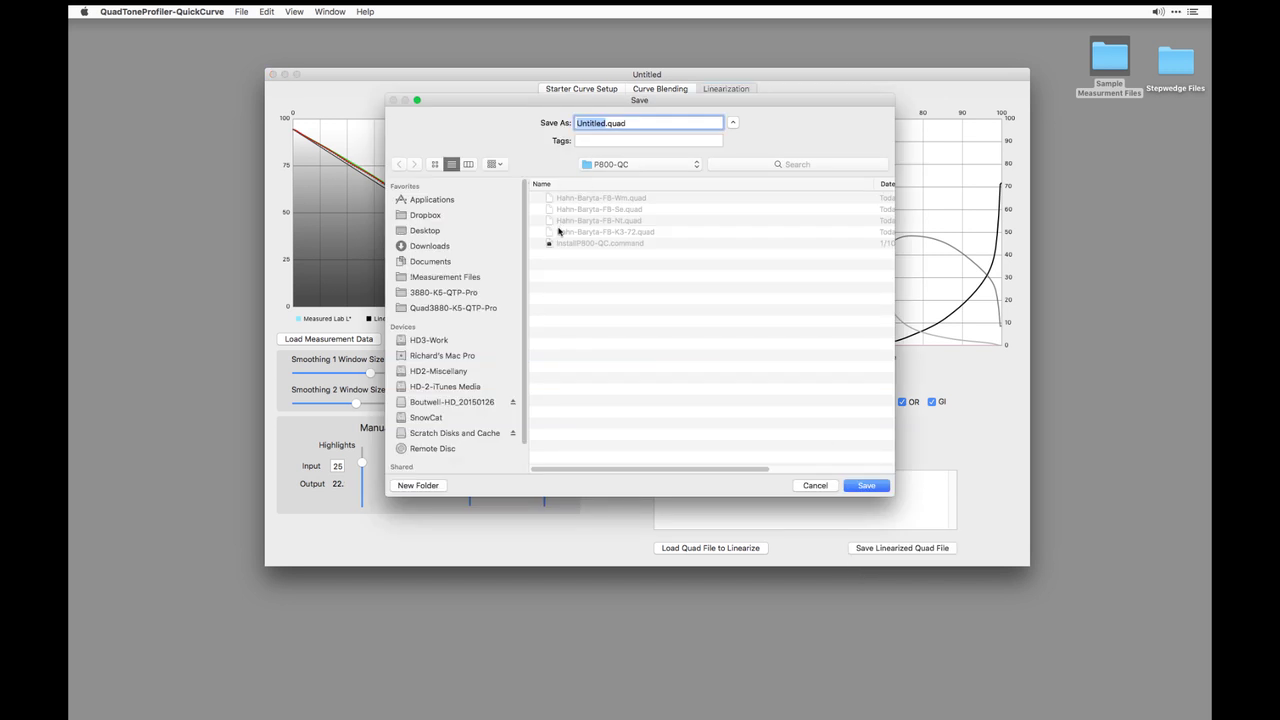
click(604, 232)
click(604, 232)
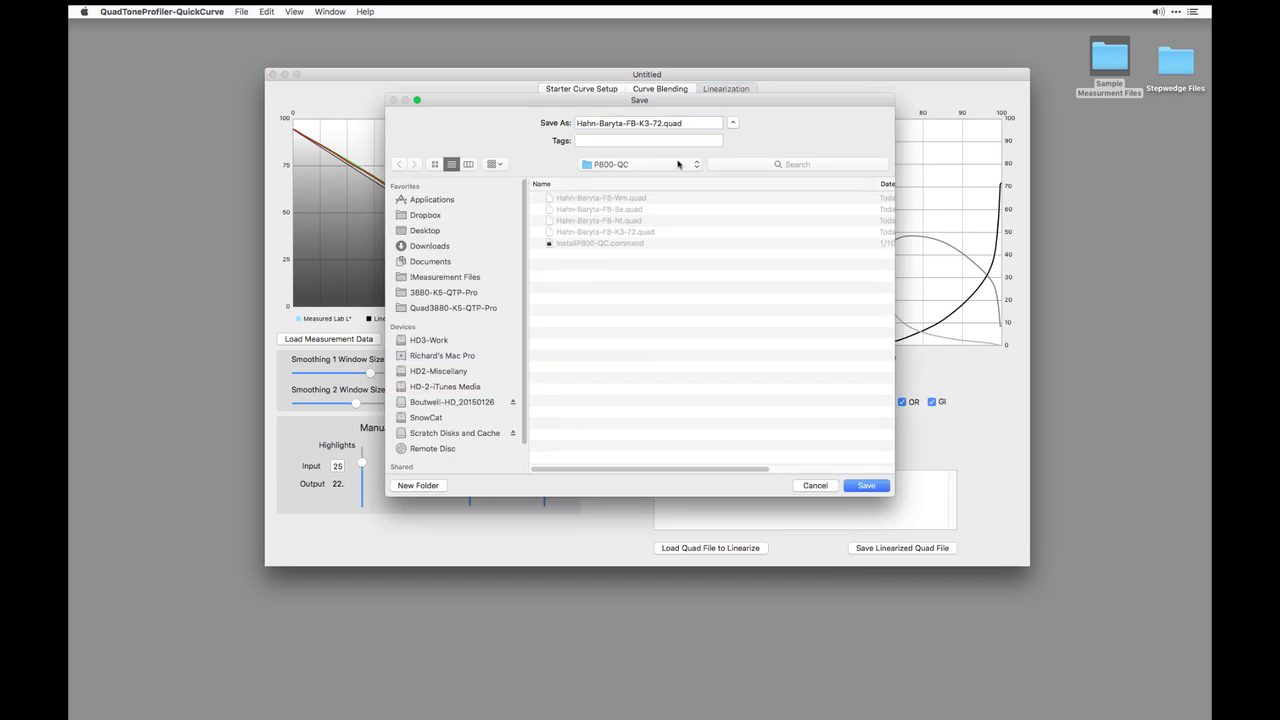
click(655, 127)
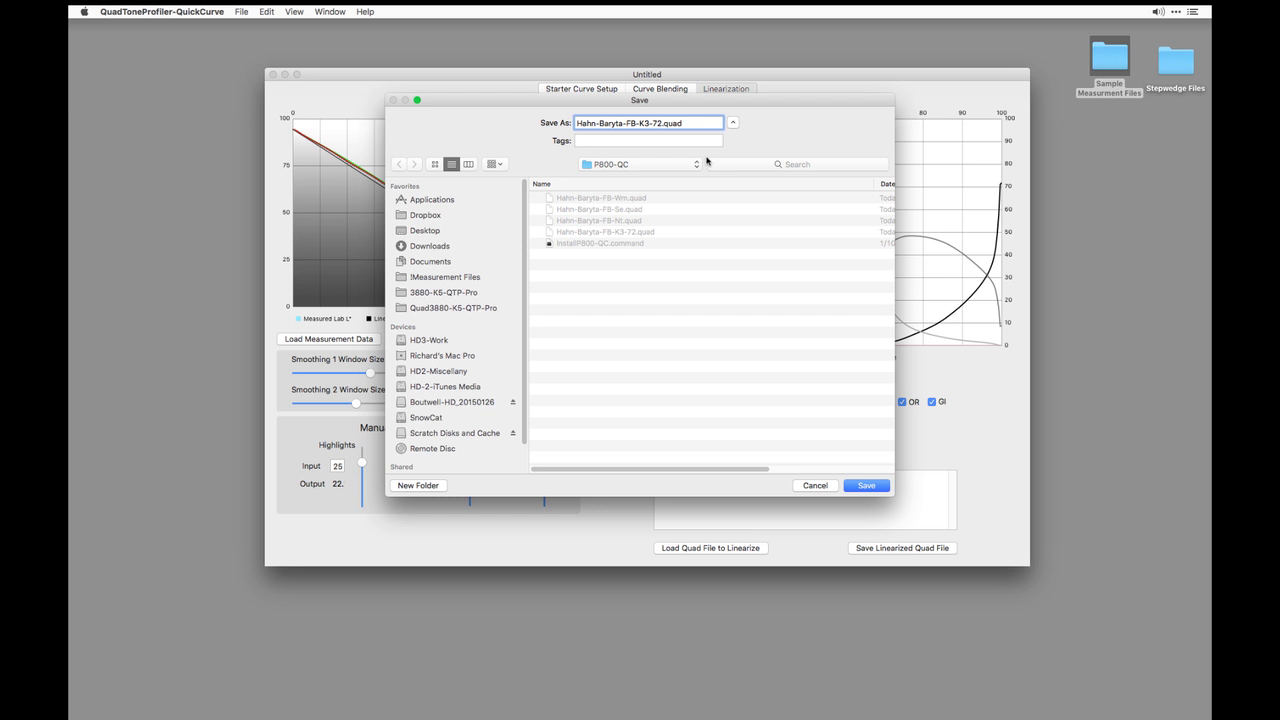
text(-LIN)
key(BackSpace)
text(N)
key(Return)
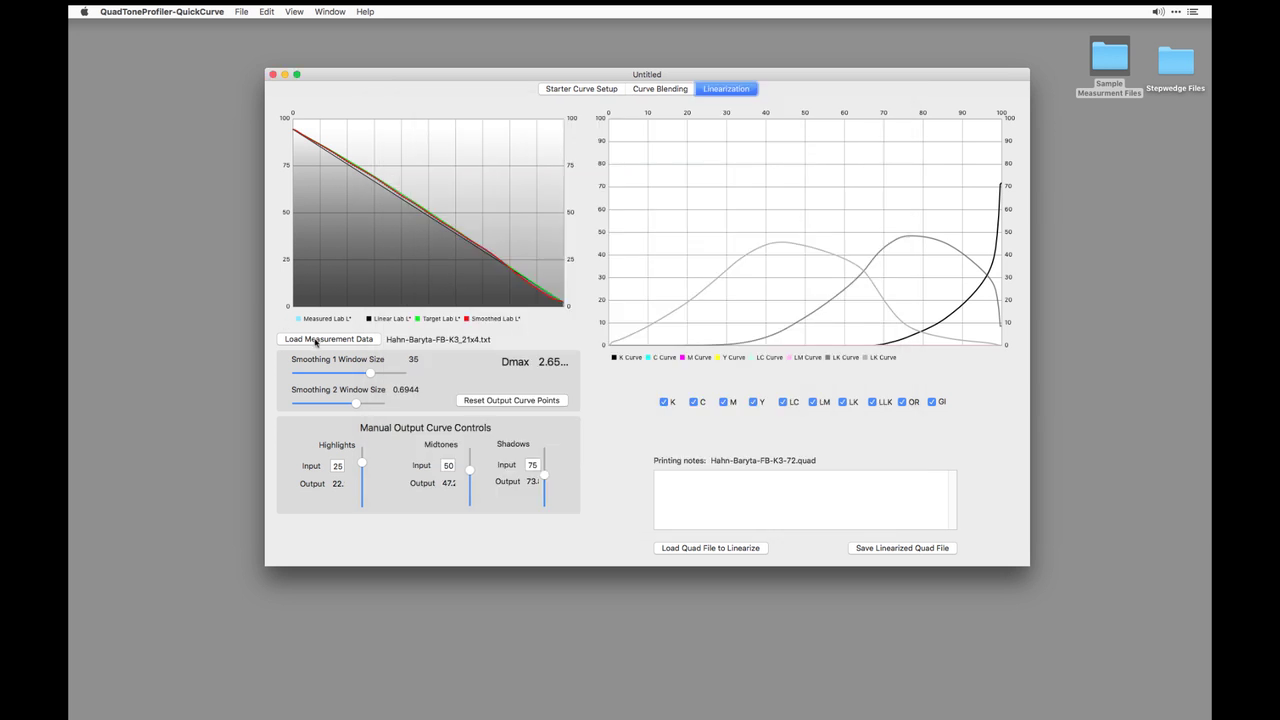
Load the measurement data file Hahn-Baryta-FB-Nt_21x4.txt from the Sample Measurment Files folder
click(360, 343)
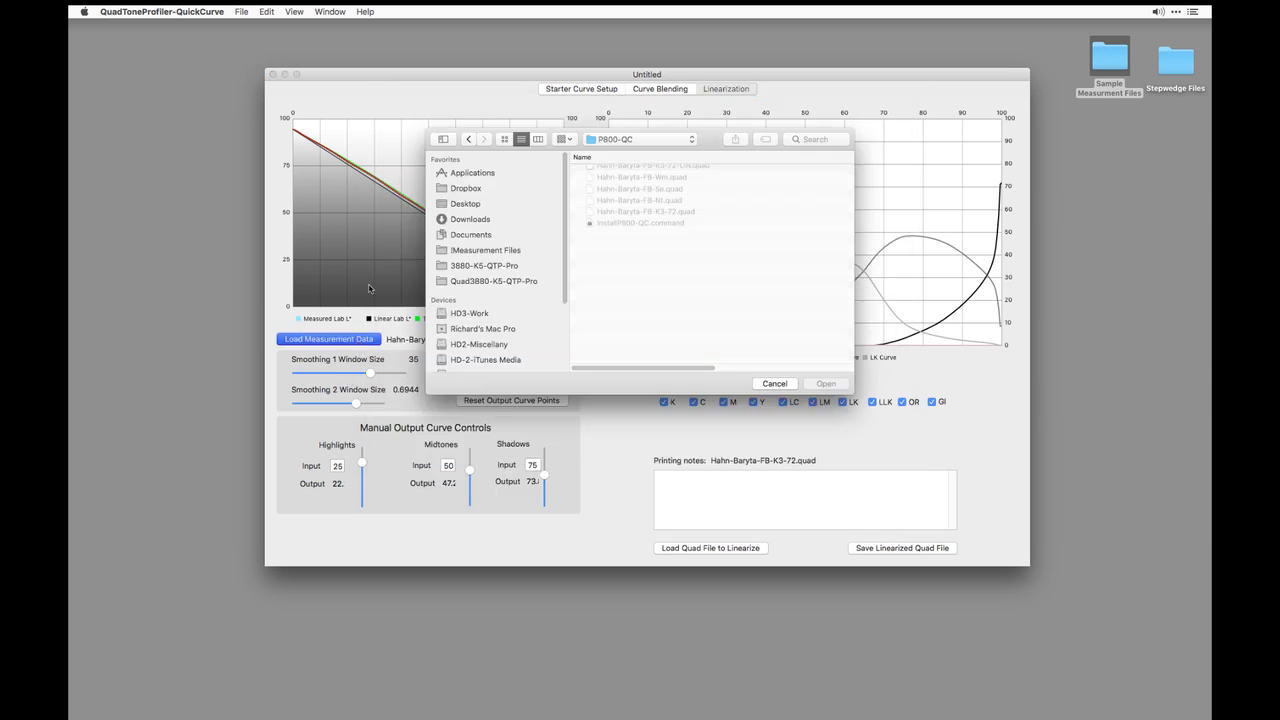
click(664, 140)
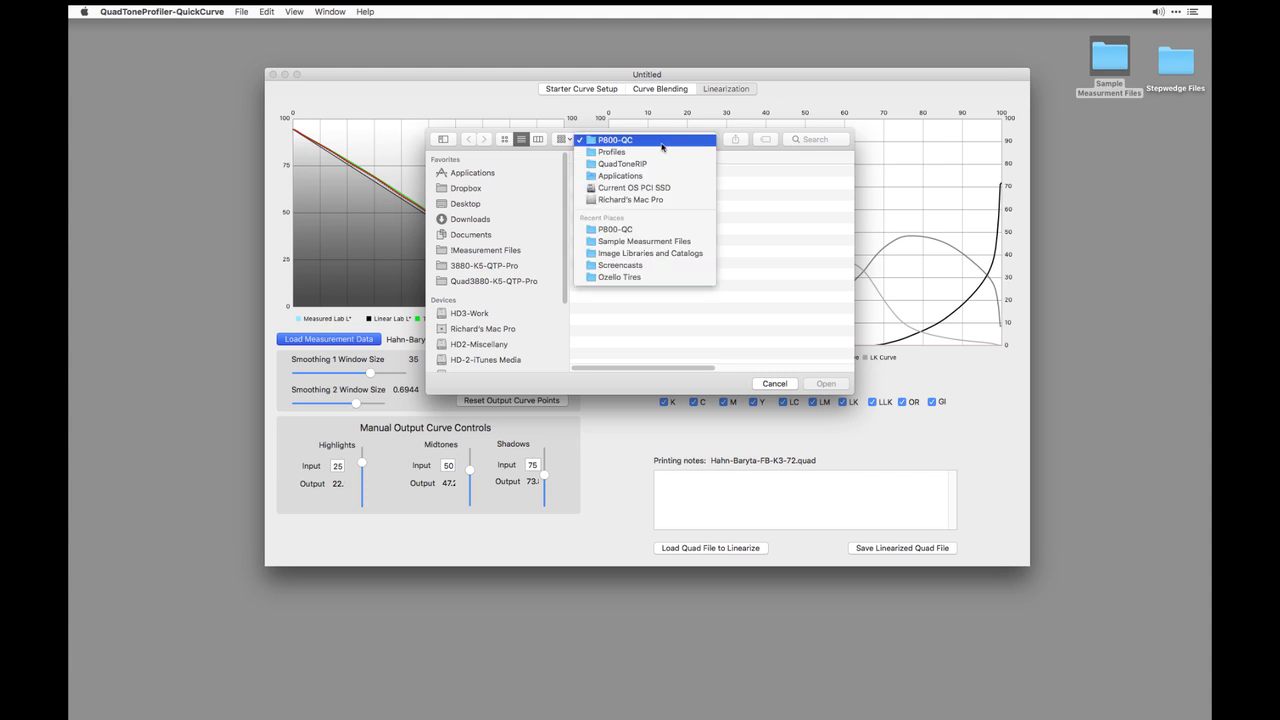
click(641, 242)
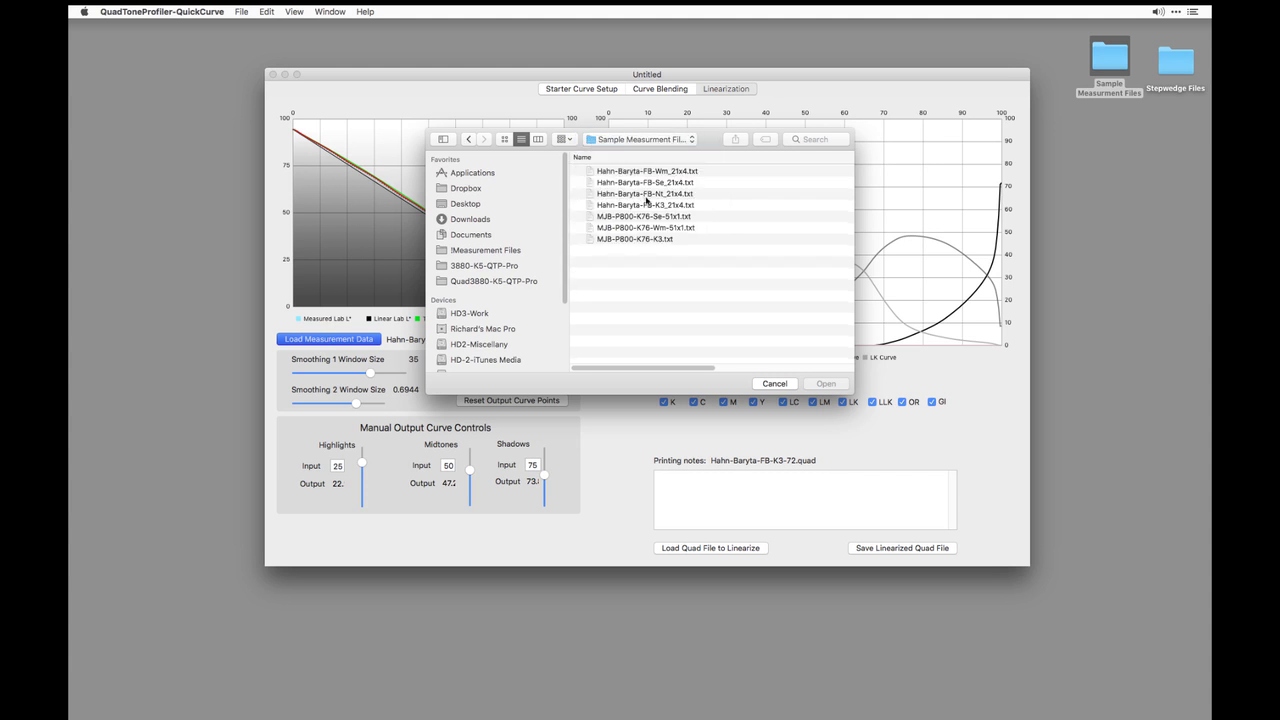
click(645, 194)
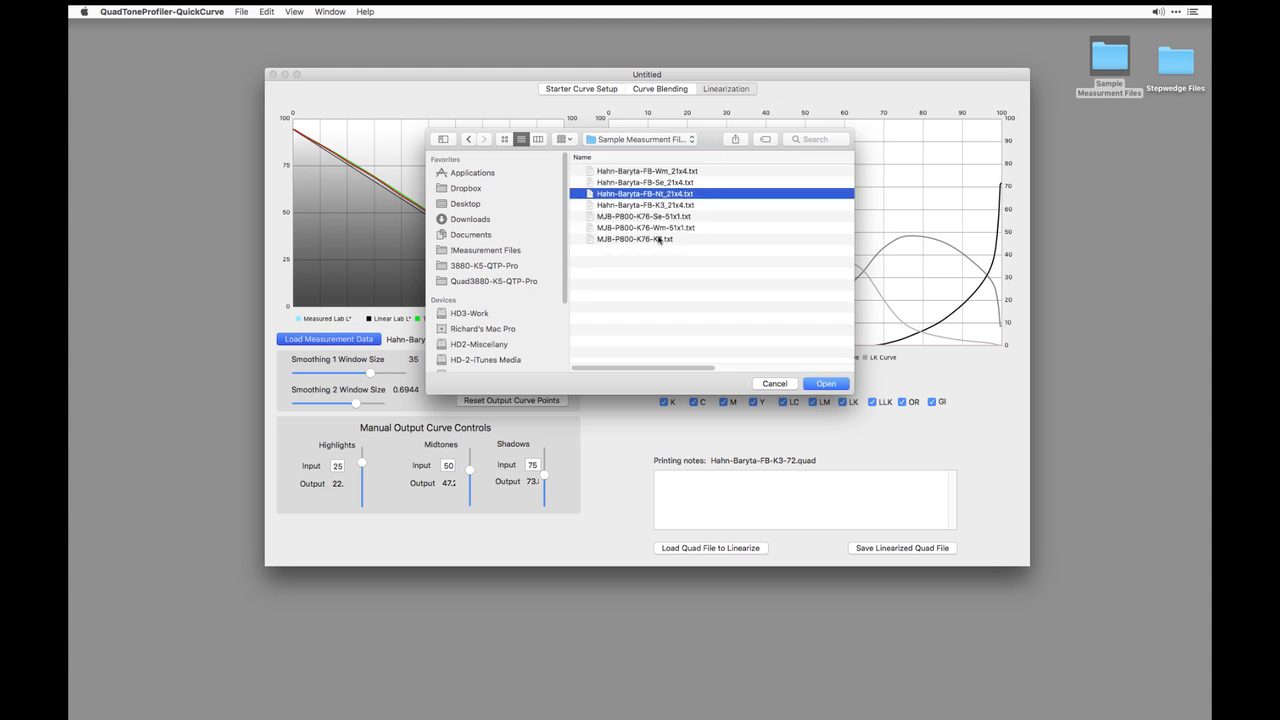
click(822, 386)
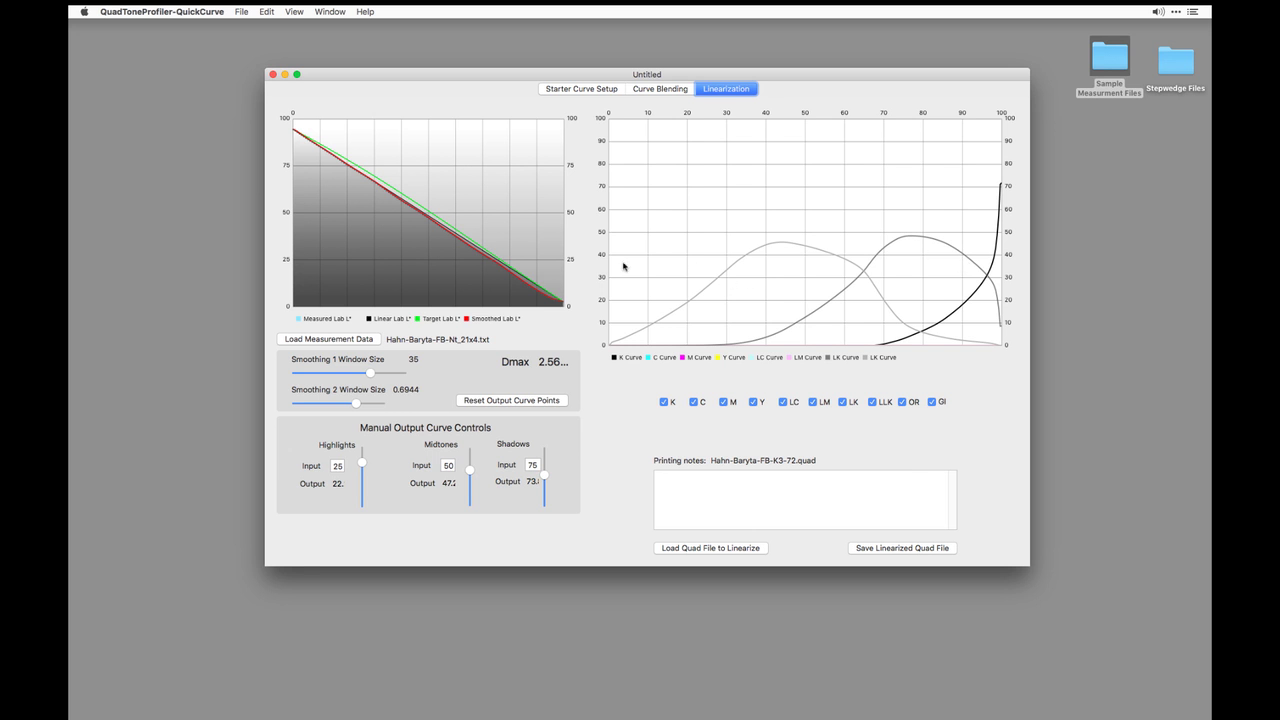
Load Hahn-Baryta-FB-Nt.quad from the P800-QC folder as the quad file to linearize
click(686, 550)
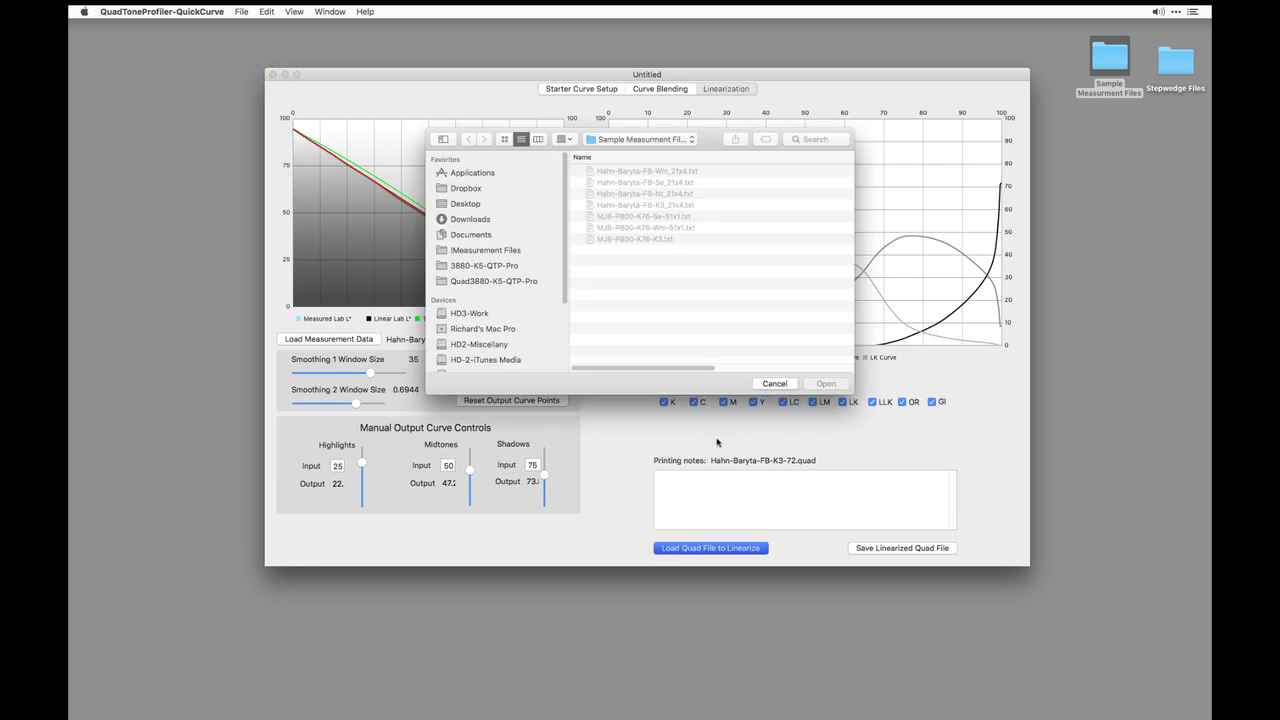
click(660, 139)
click(594, 243)
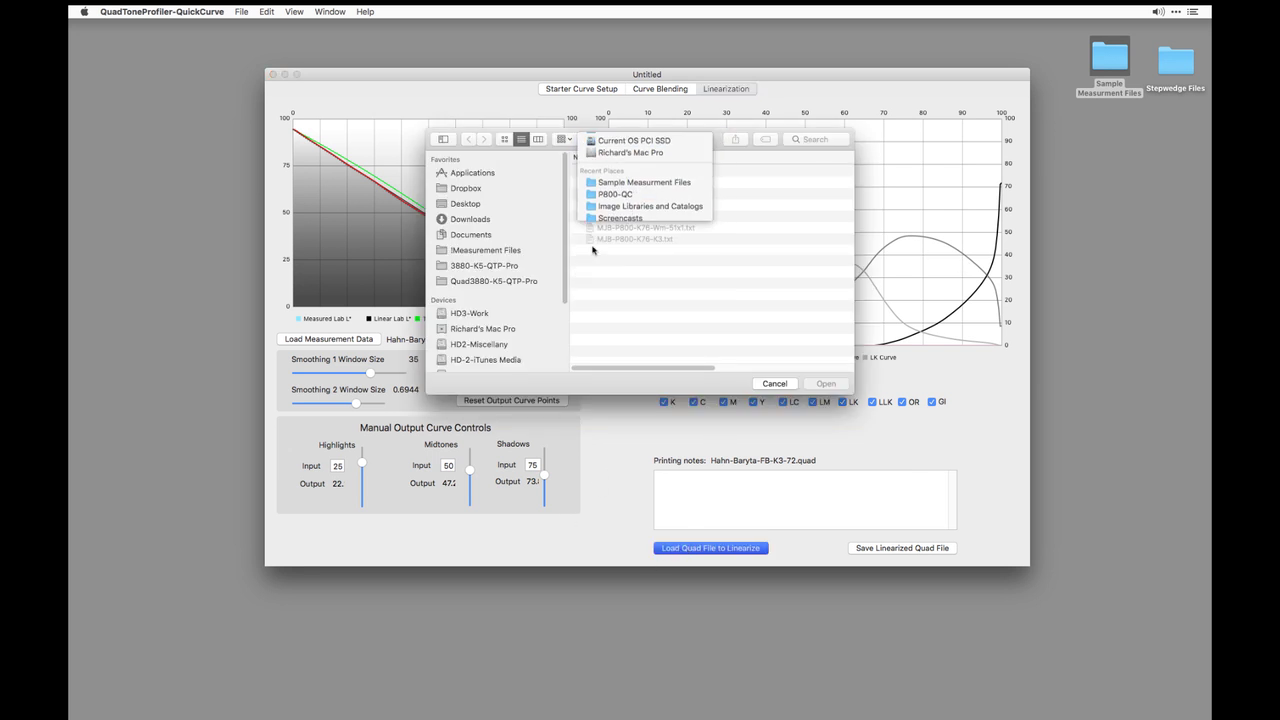
click(636, 207)
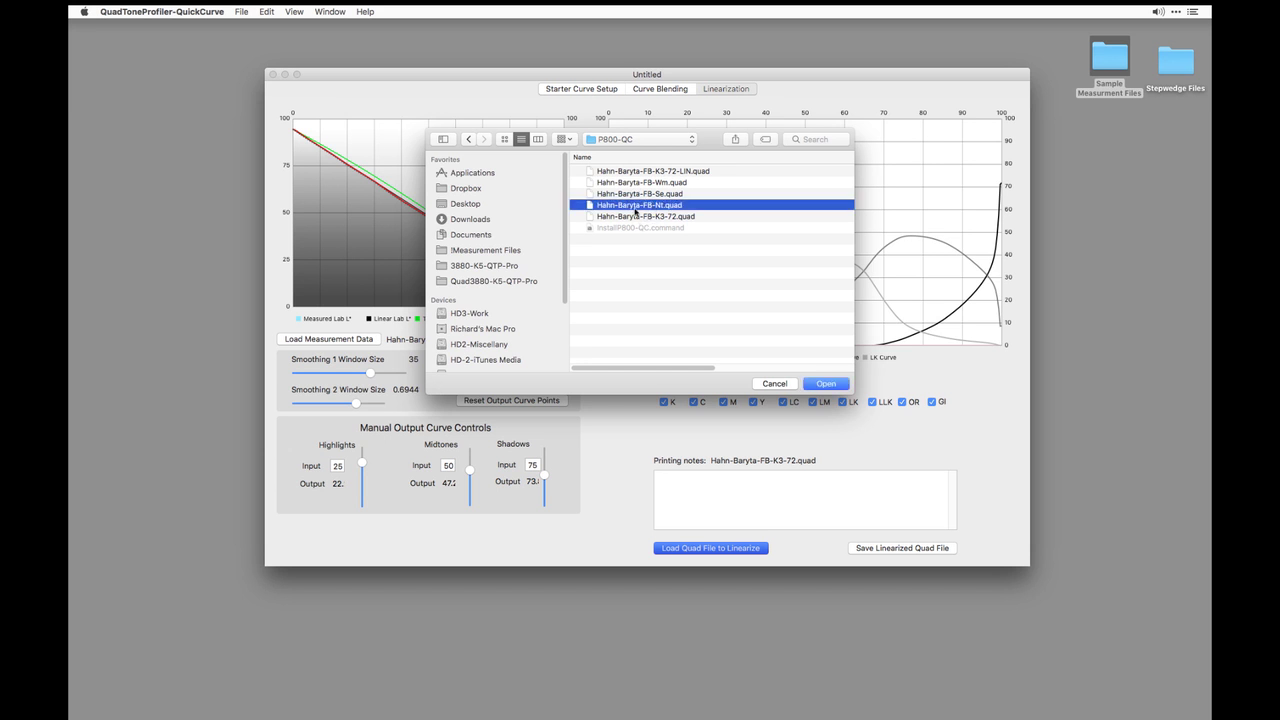
click(830, 385)
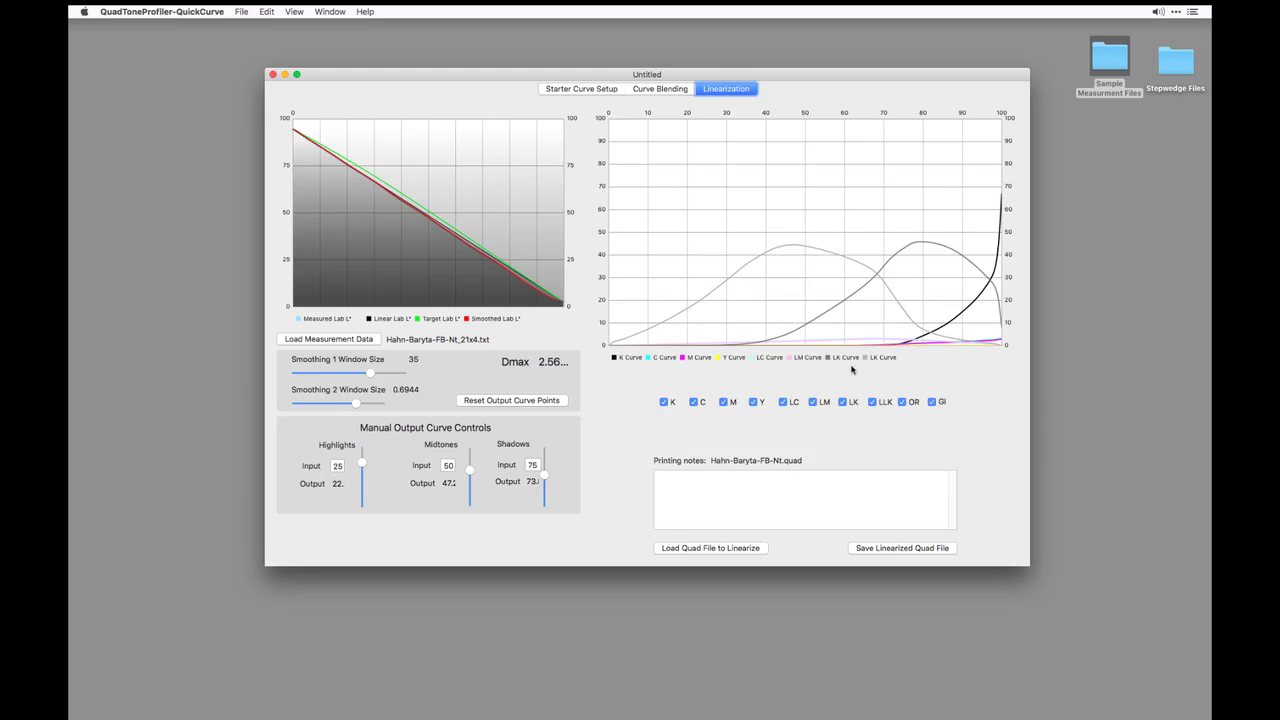
Save the linearized neutral curve as Hahn-Baryta-FB-Nt-LIN.quad in the P800-QC folder
click(858, 555)
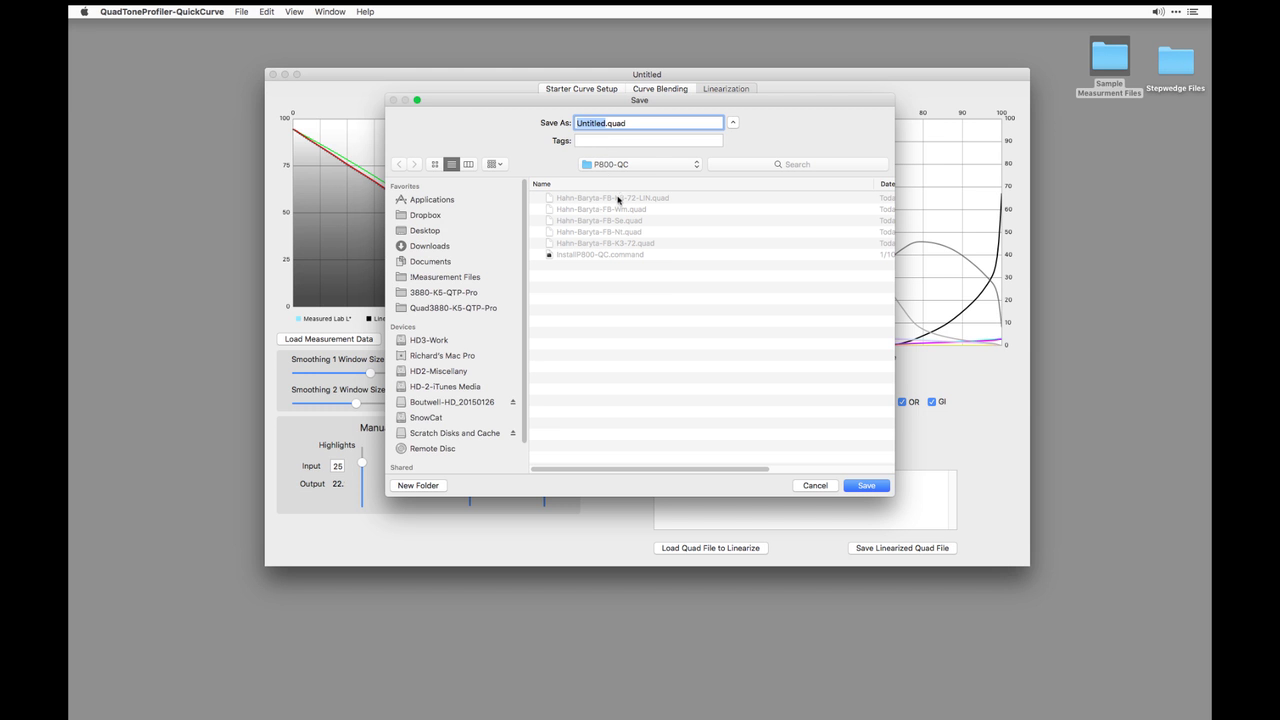
click(612, 232)
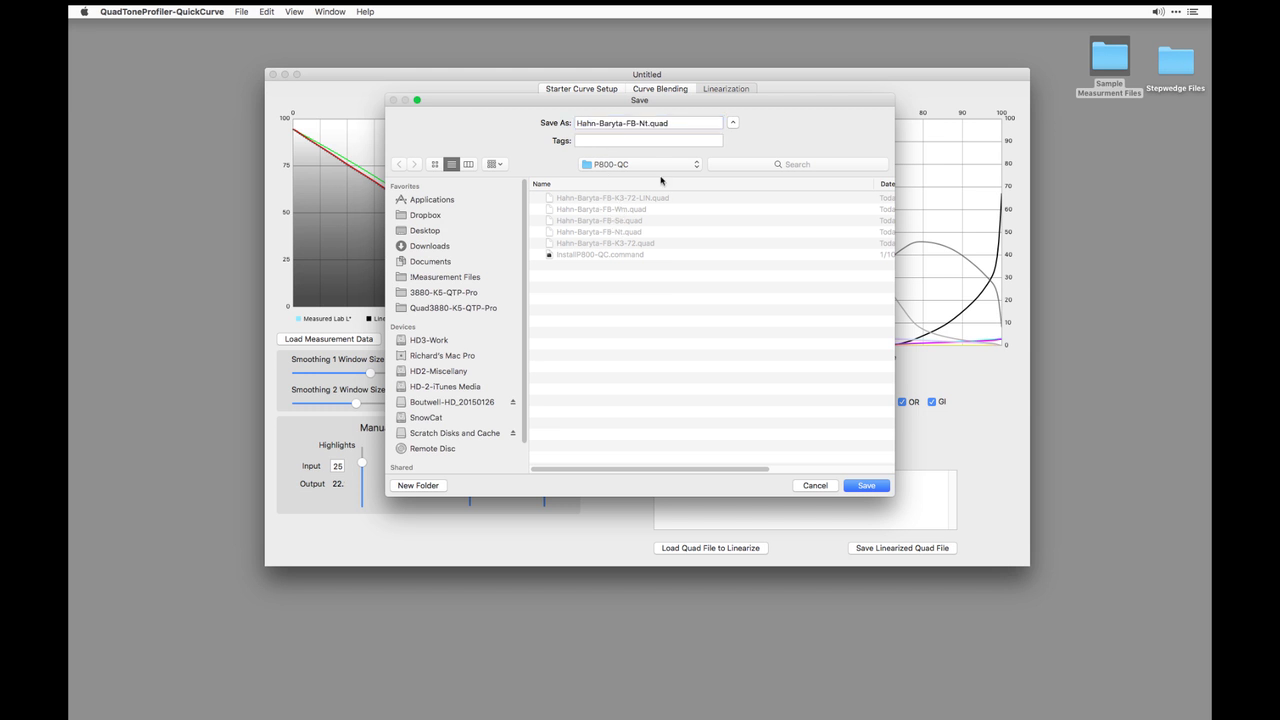
click(648, 124)
text(-LIN)
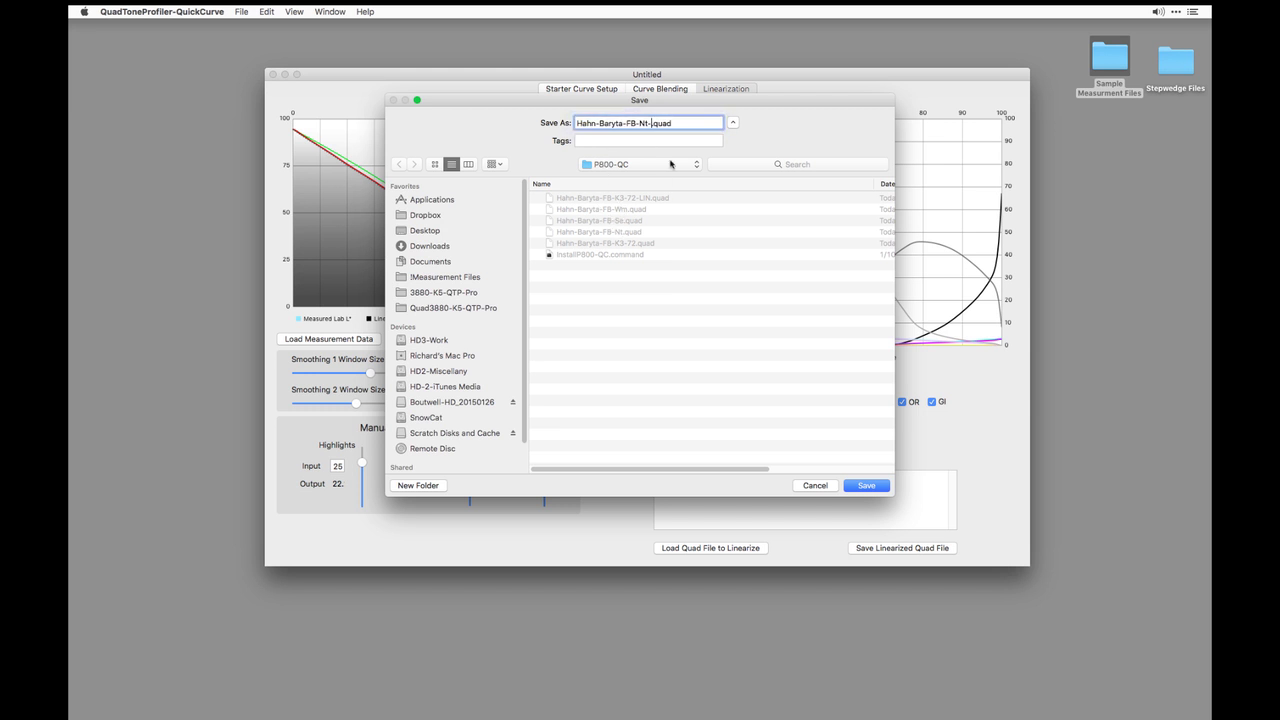
key(Return)
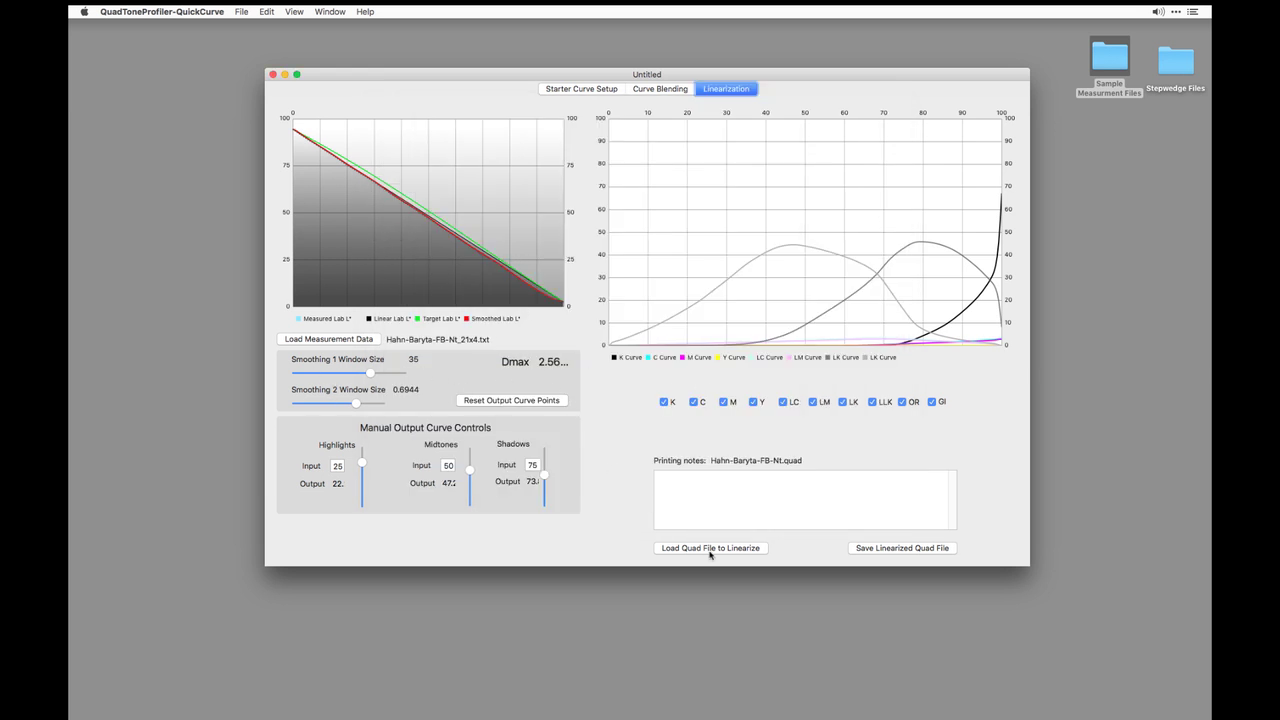
Load the measurement data file Hahn-Baryta-FB-Se_21x4.txt from the Sample Measurment Files folder
click(669, 549)
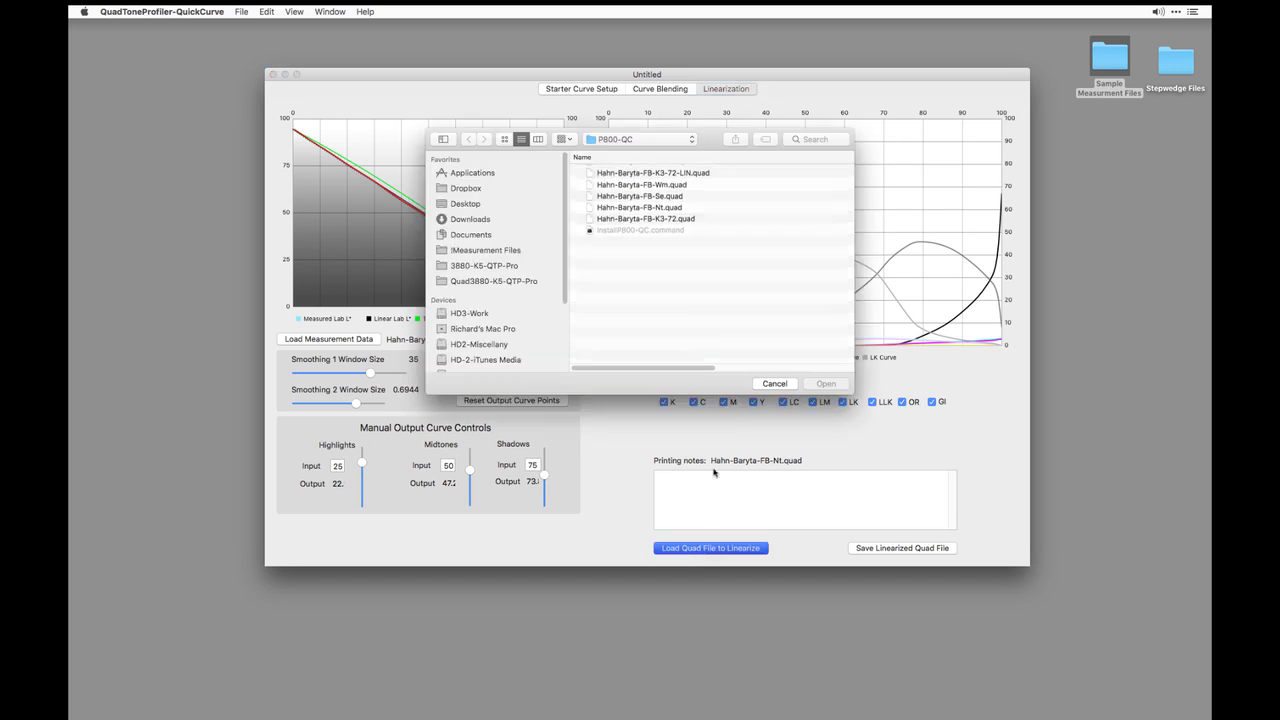
click(770, 382)
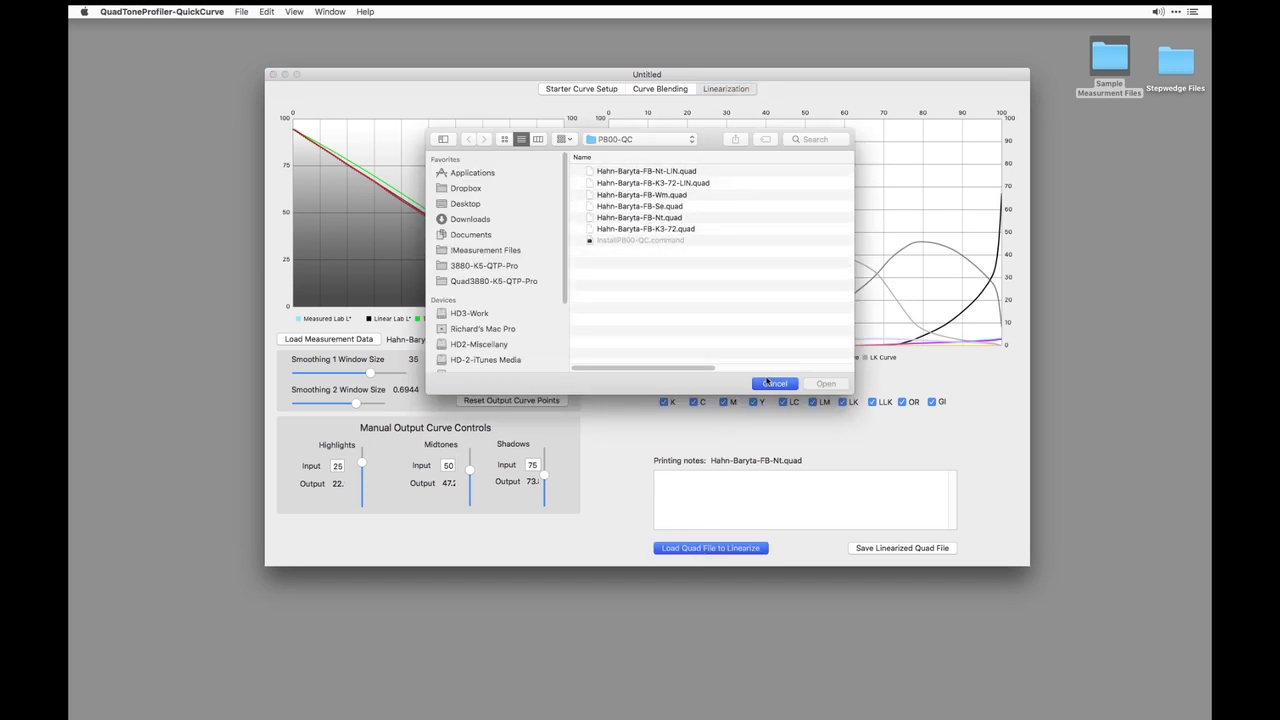
click(336, 344)
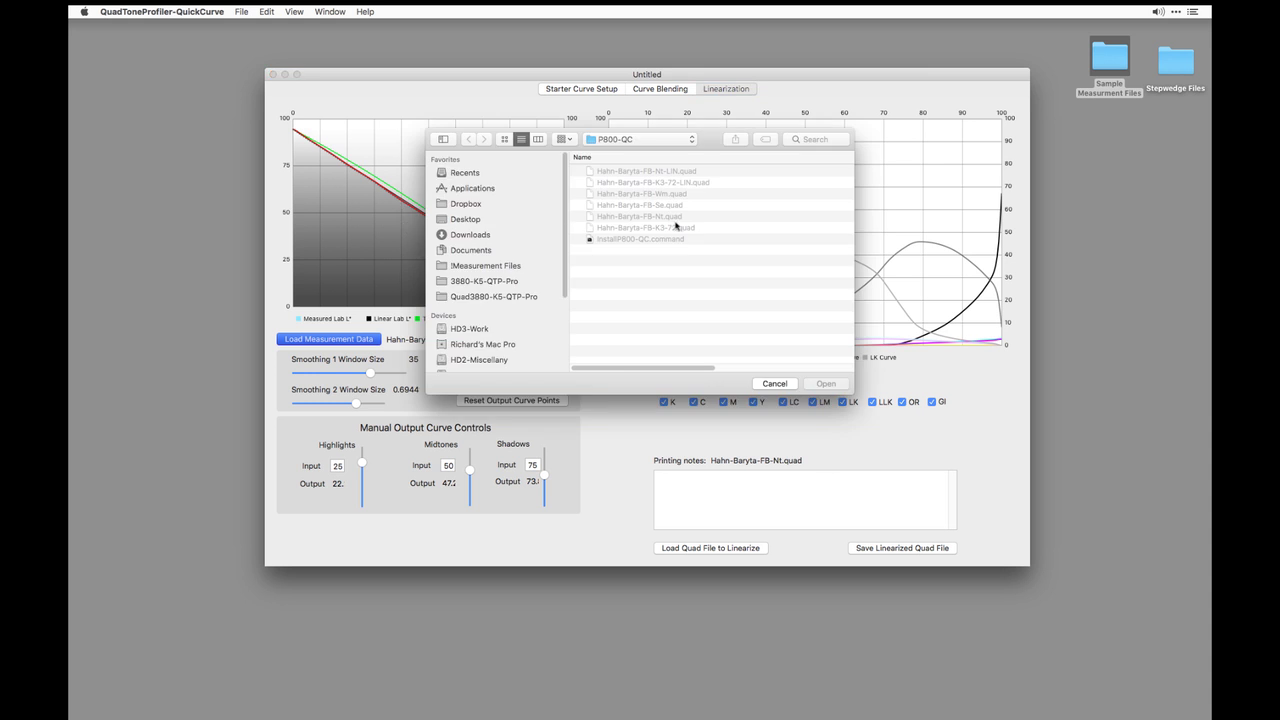
click(652, 140)
click(648, 243)
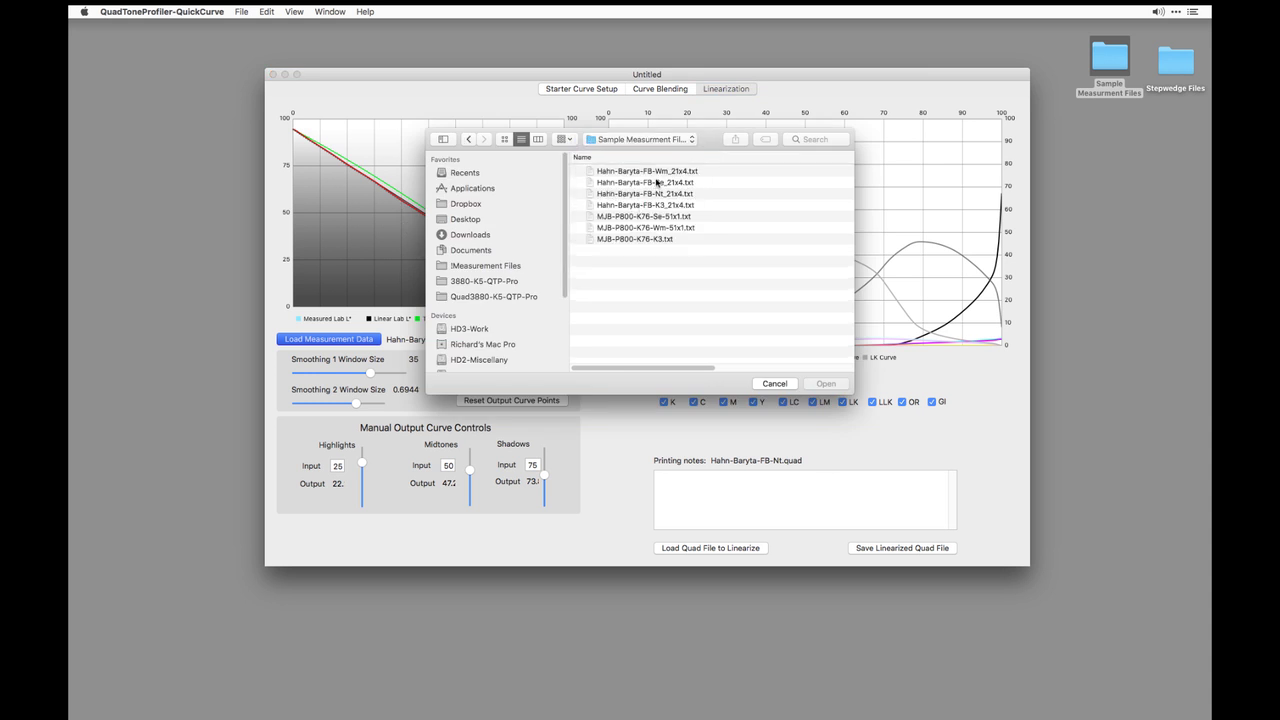
click(657, 183)
click(826, 383)
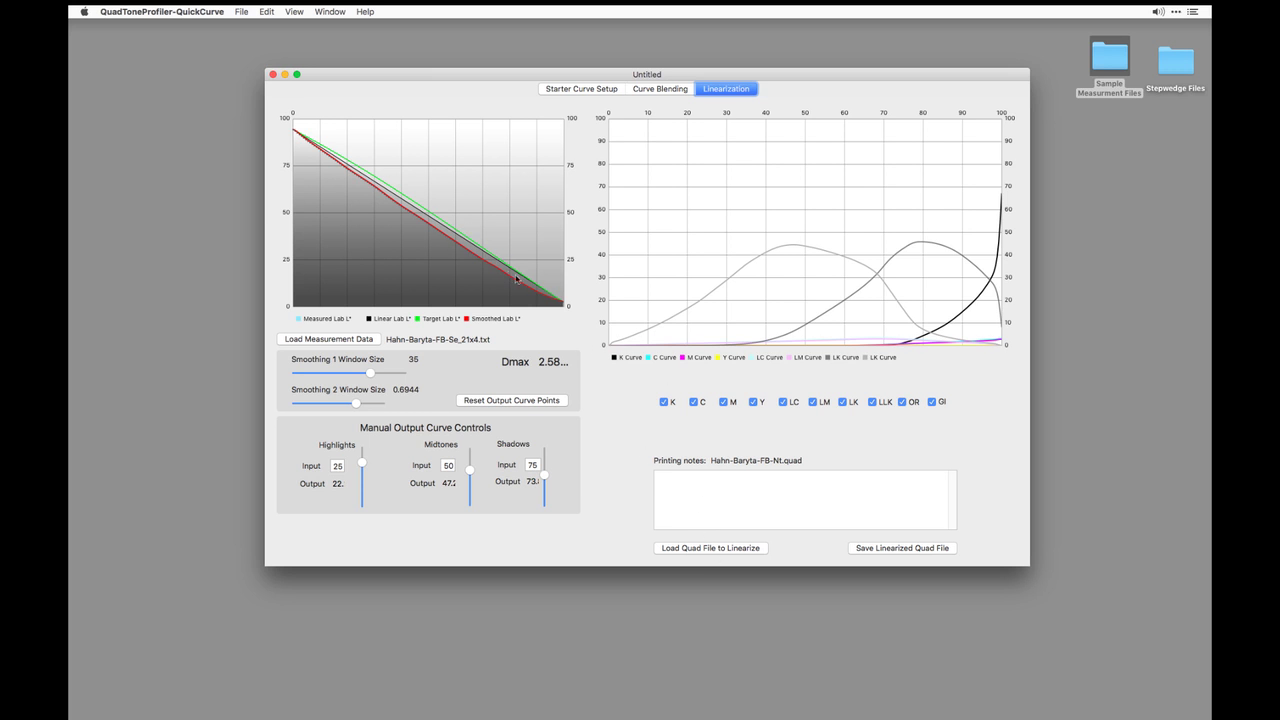
Load Hahn-Baryta-FB-Se.quad from the P800-QC folder as the quad file to linearize
click(730, 549)
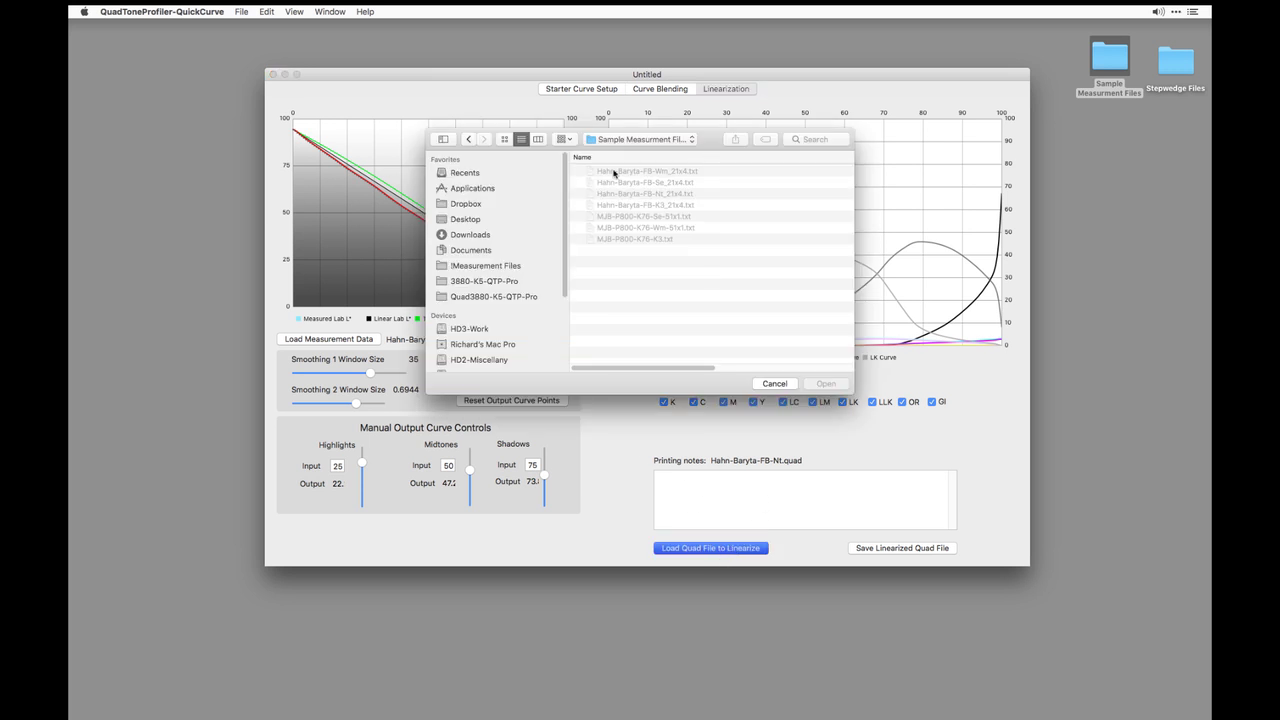
click(640, 142)
click(636, 241)
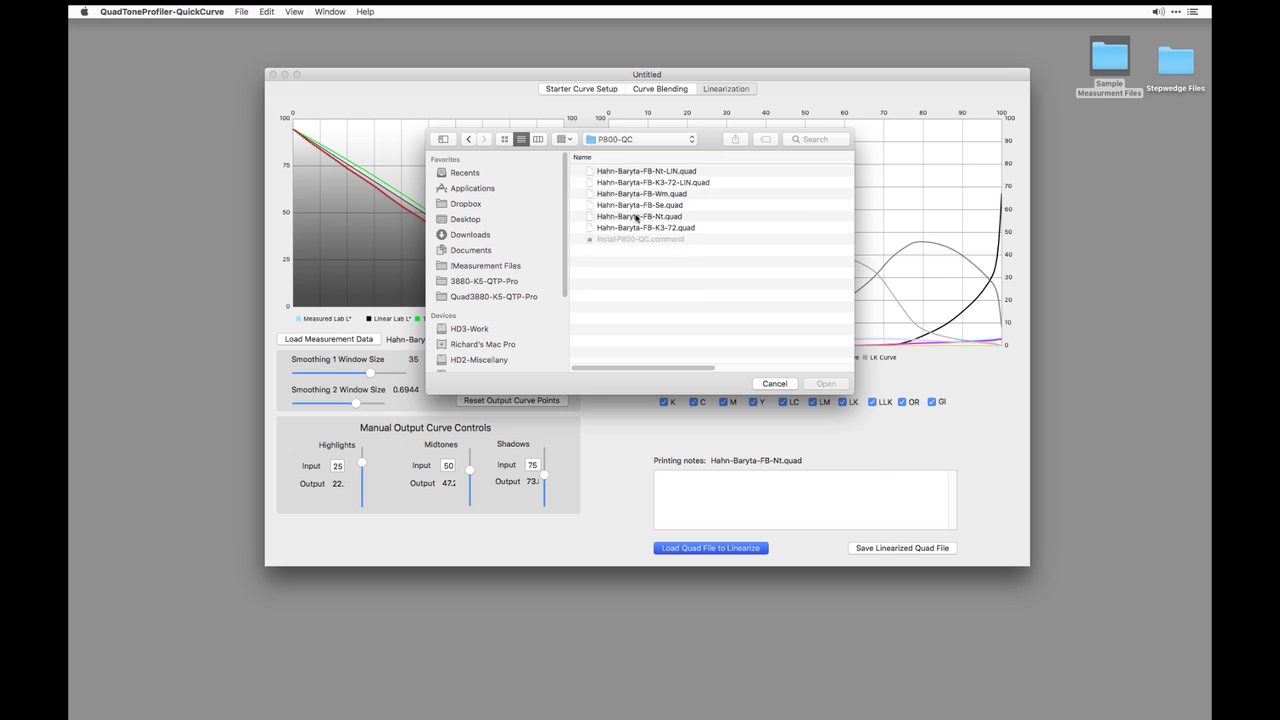
click(663, 206)
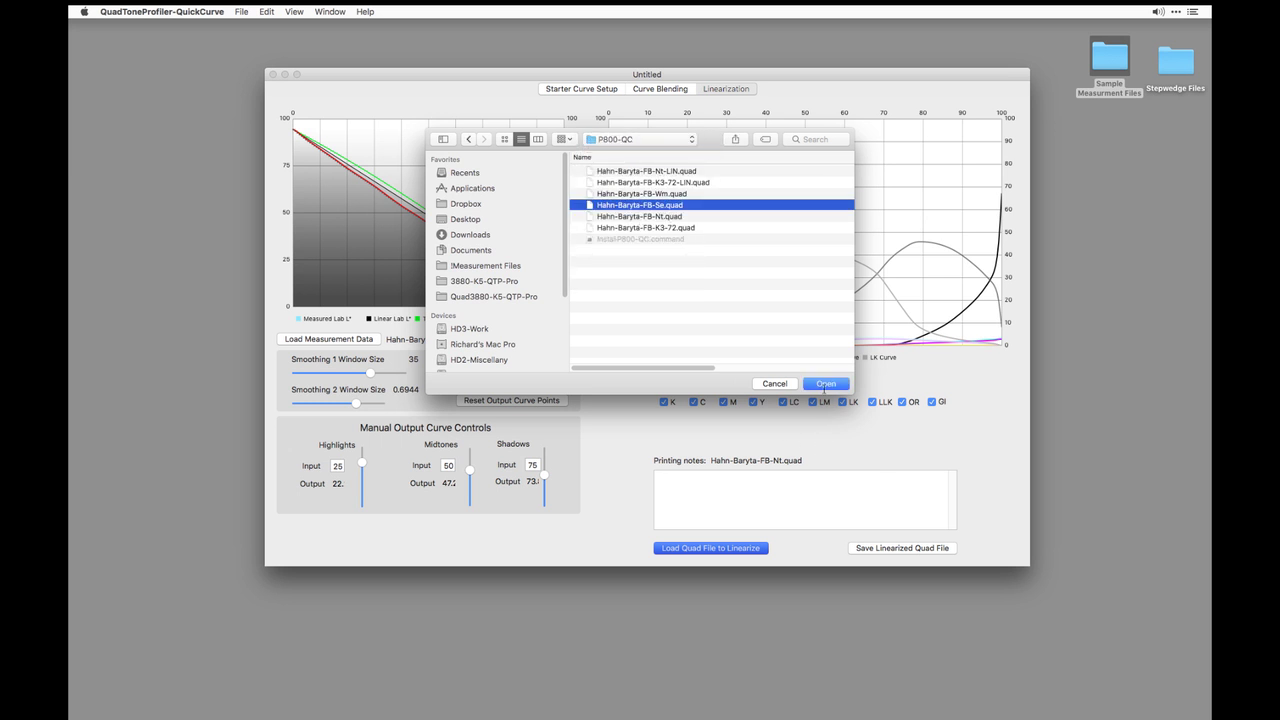
click(825, 384)
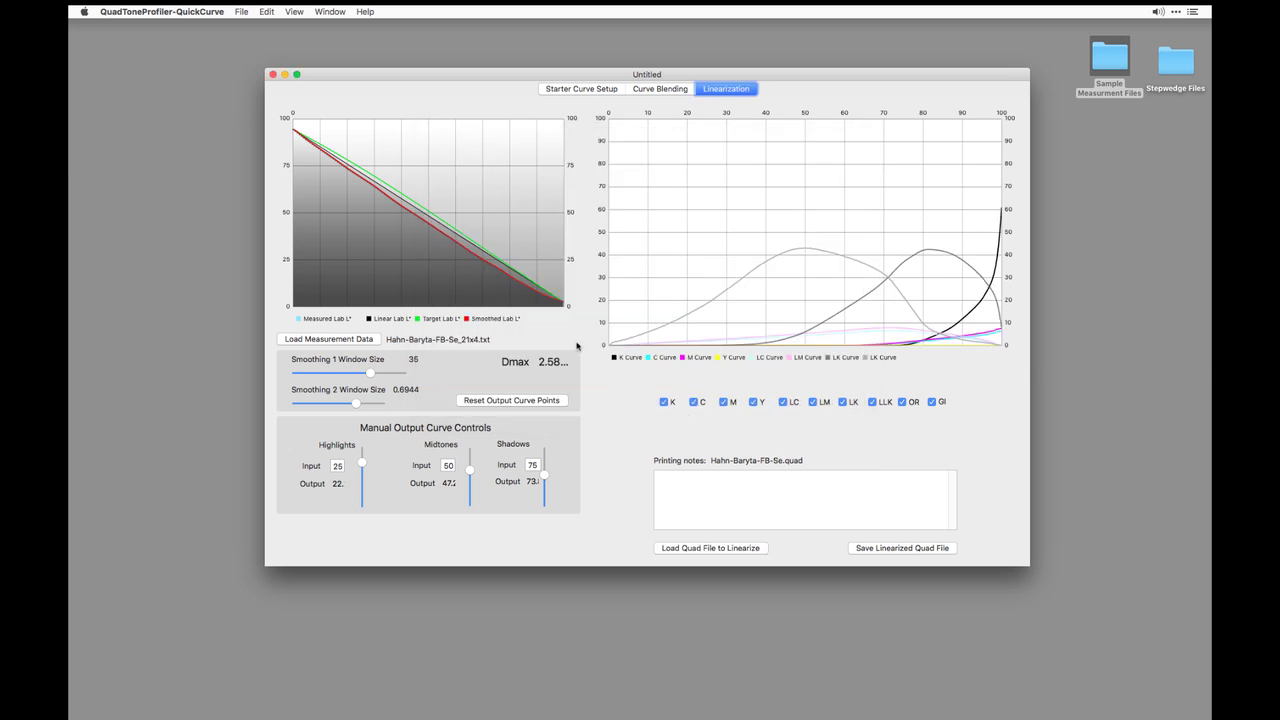
Save the linearized Se curve as Hahn-Baryta-FB-Se-LIN.quad in the P800-QC folder
click(868, 553)
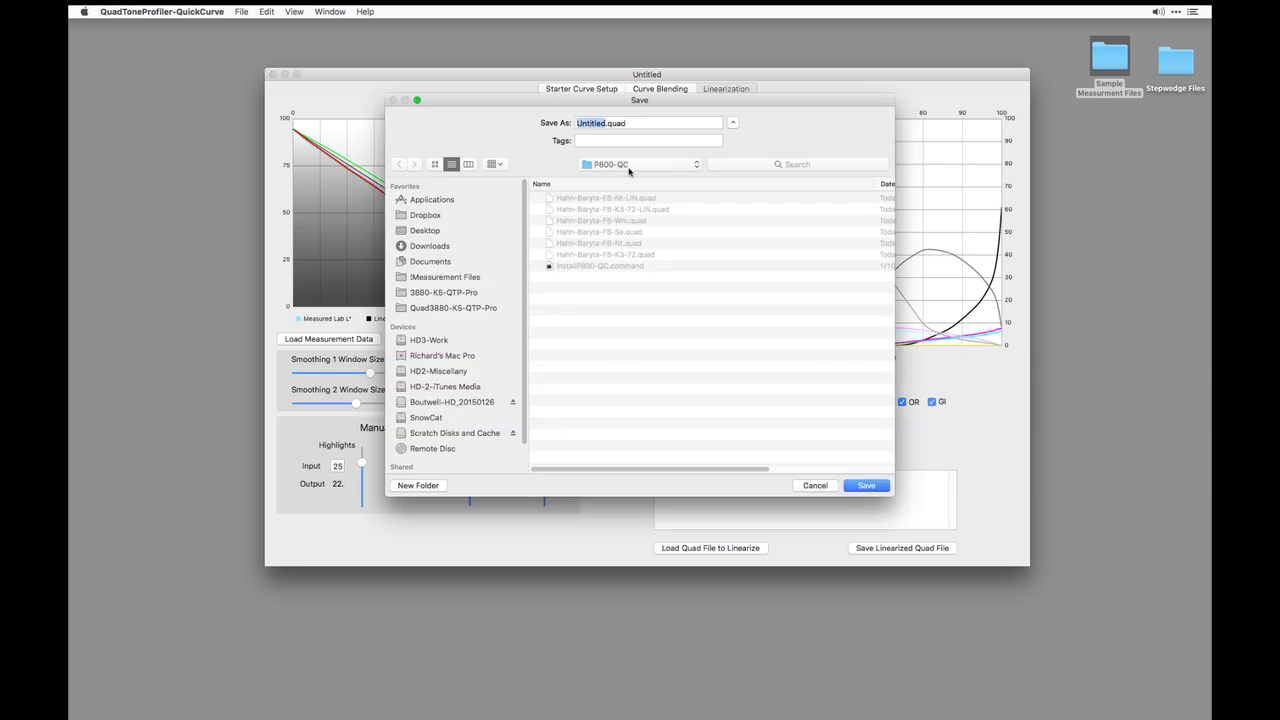
click(627, 166)
click(613, 252)
click(622, 232)
click(648, 128)
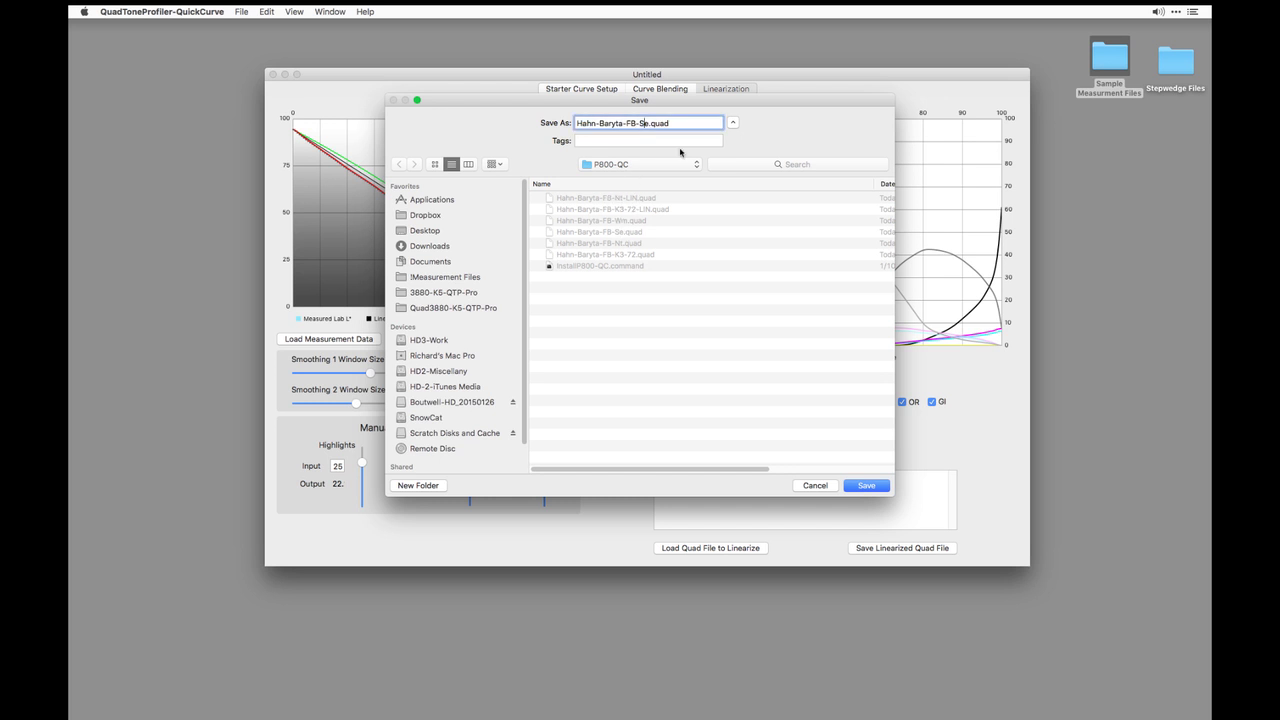
text(-LIN)
key(Return)
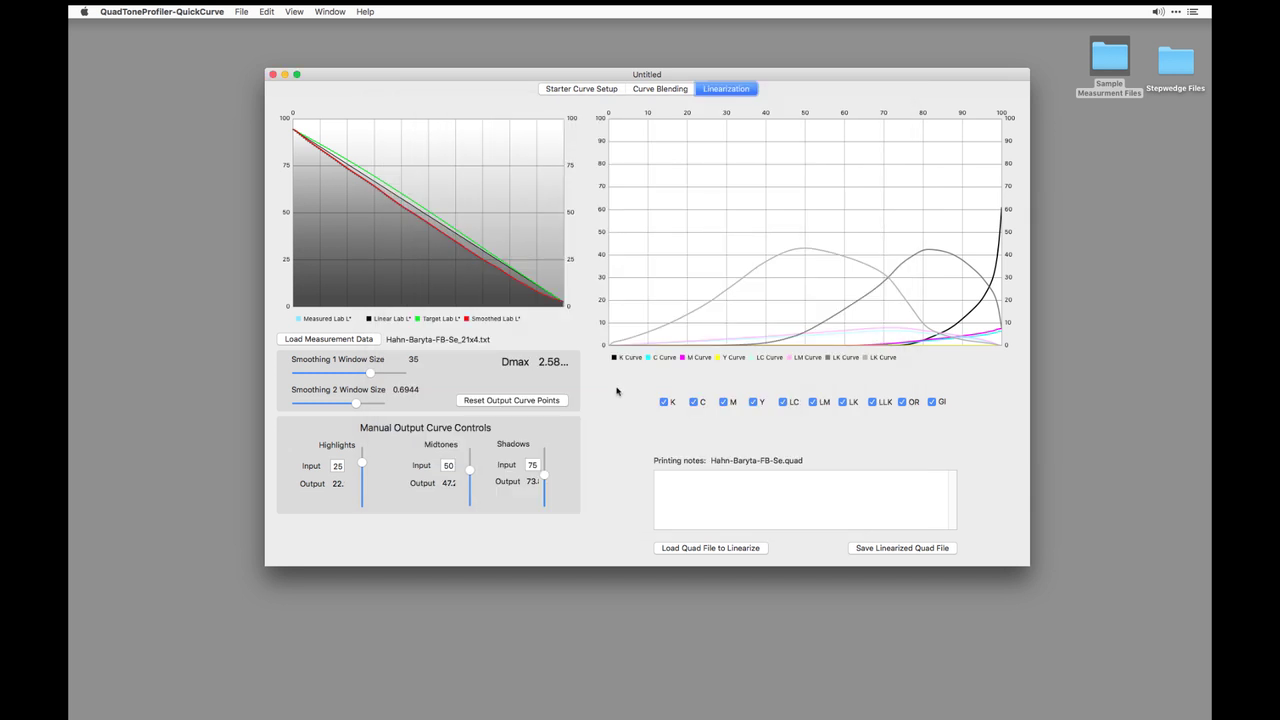
Load the measurement data file Hahn-Baryta-FB-Wm_21x4.txt from the Sample Measurment Files folder
click(338, 340)
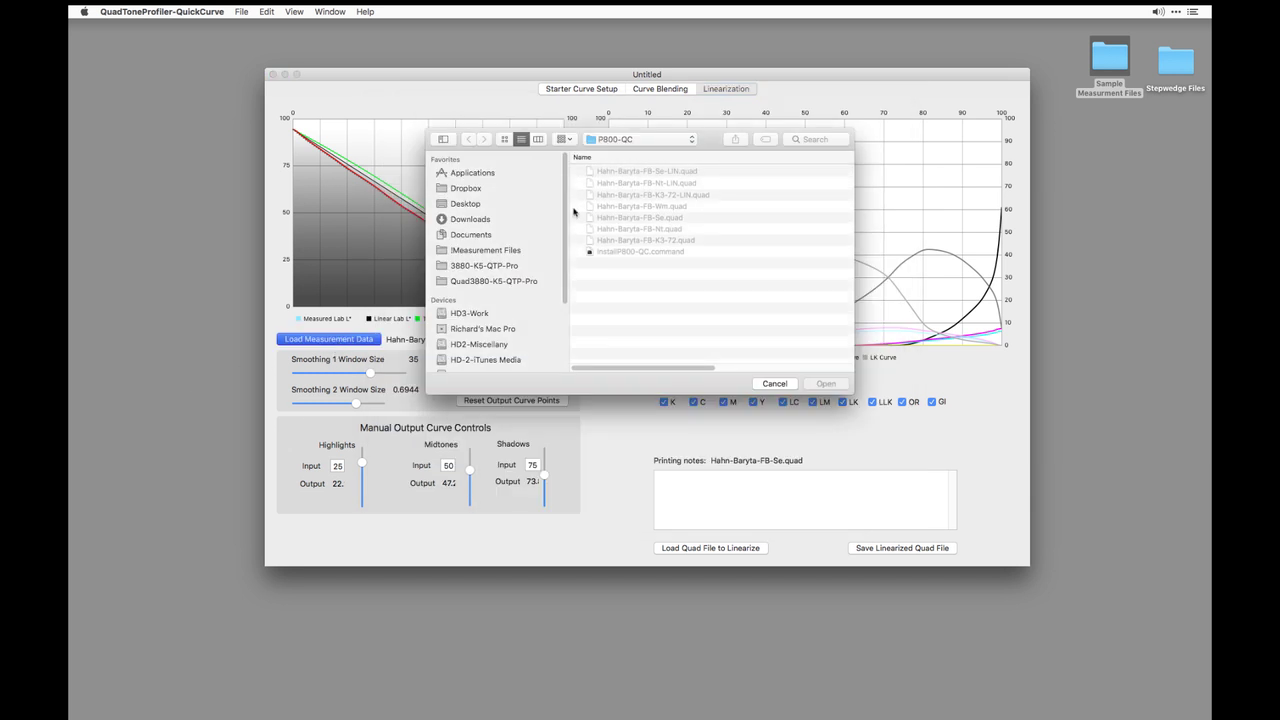
click(647, 142)
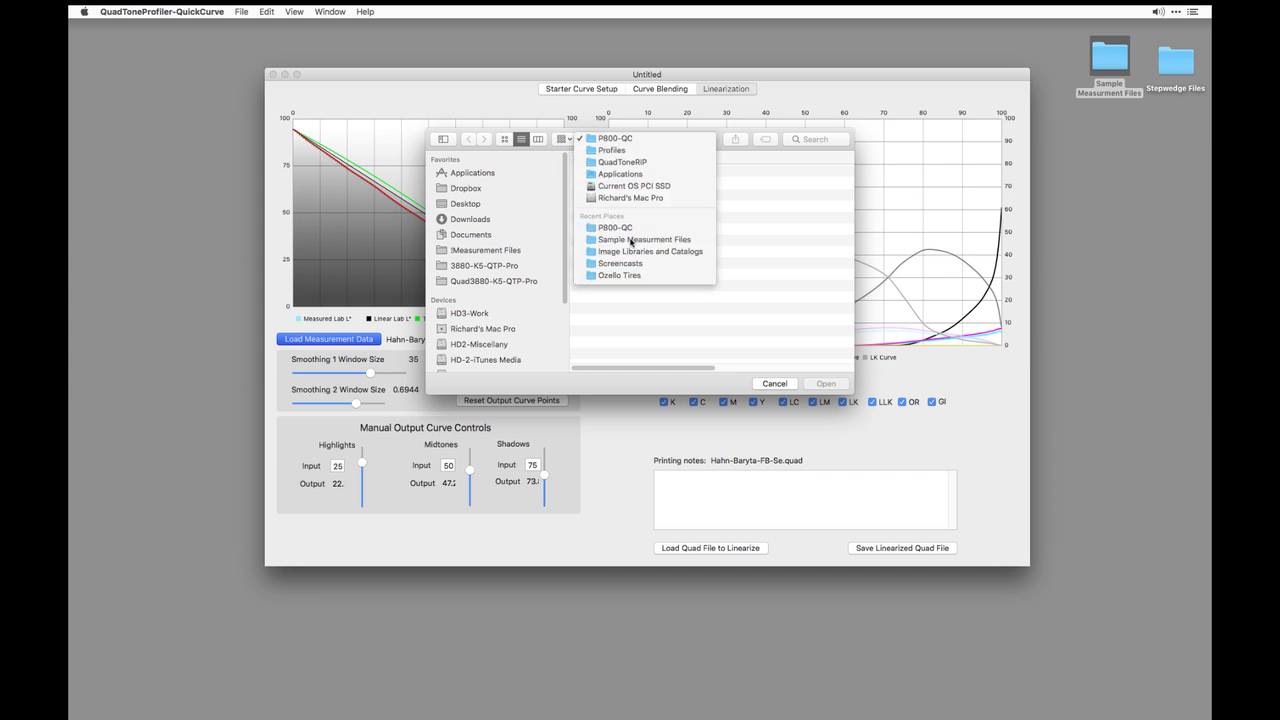
click(597, 242)
click(652, 172)
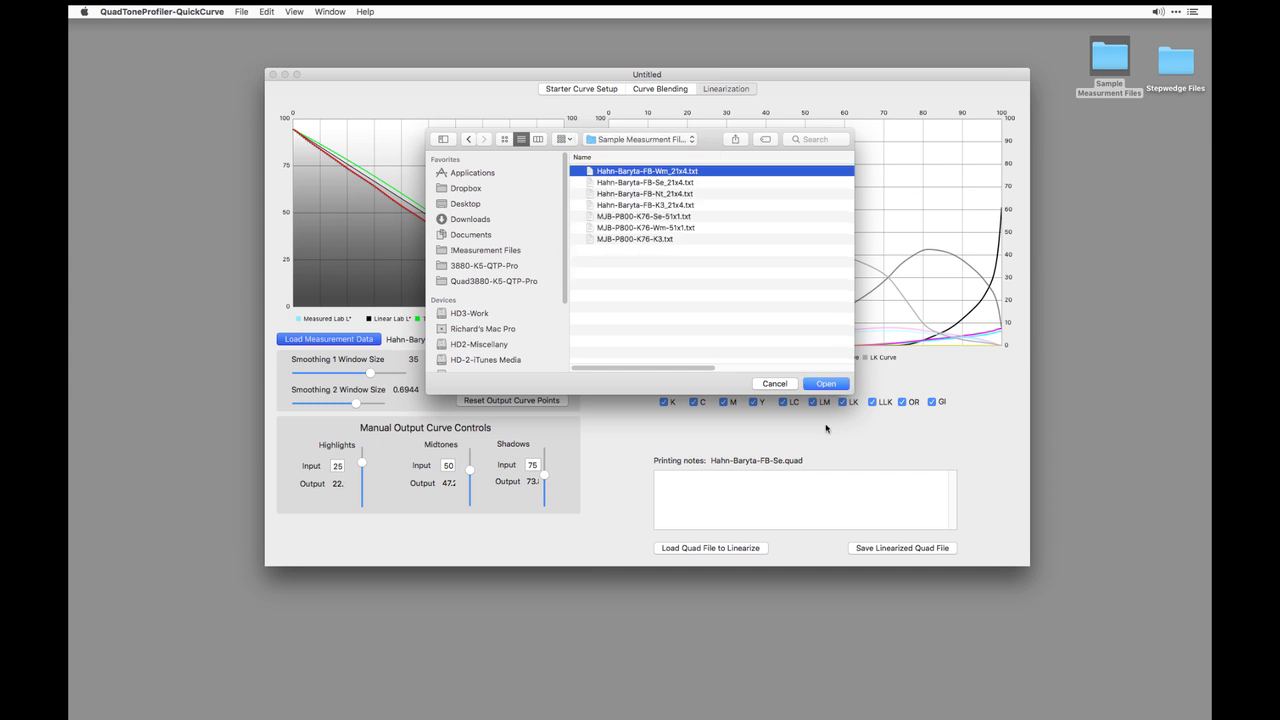
click(826, 383)
Load Hahn-Baryta-FB-Wm.quad from the P800-QC folder as the quad file to linearize
click(692, 548)
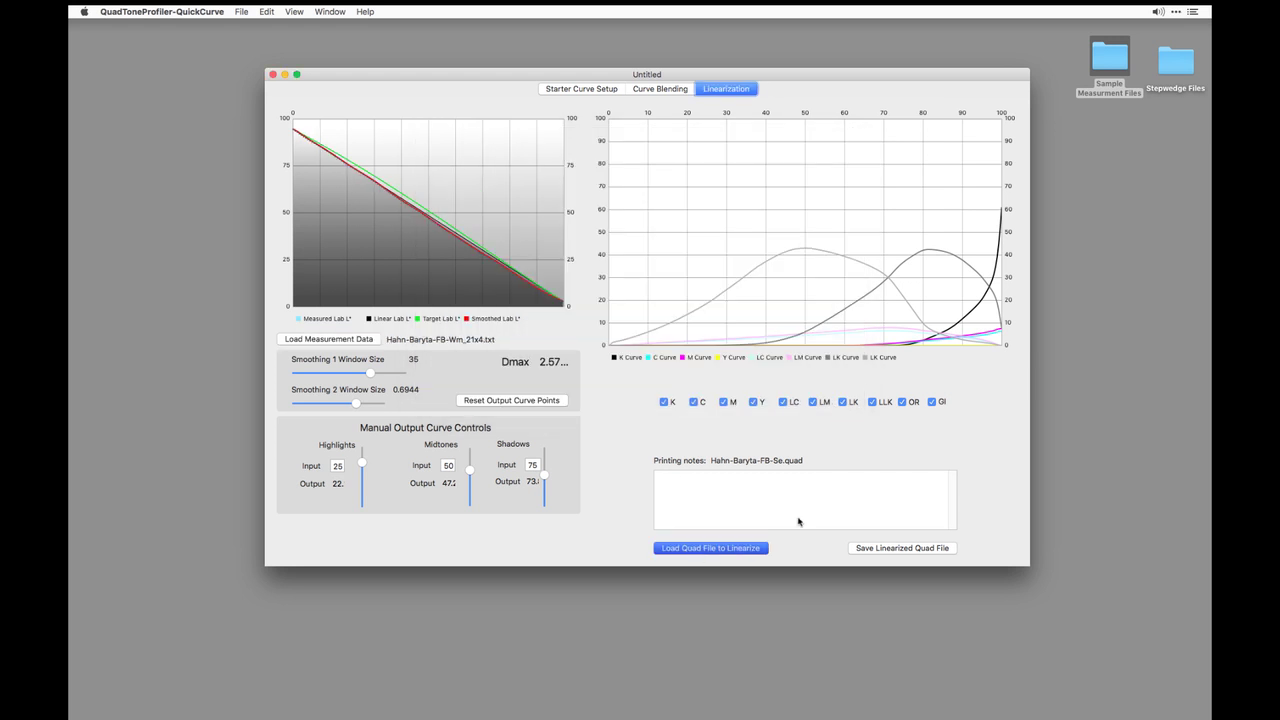
click(676, 140)
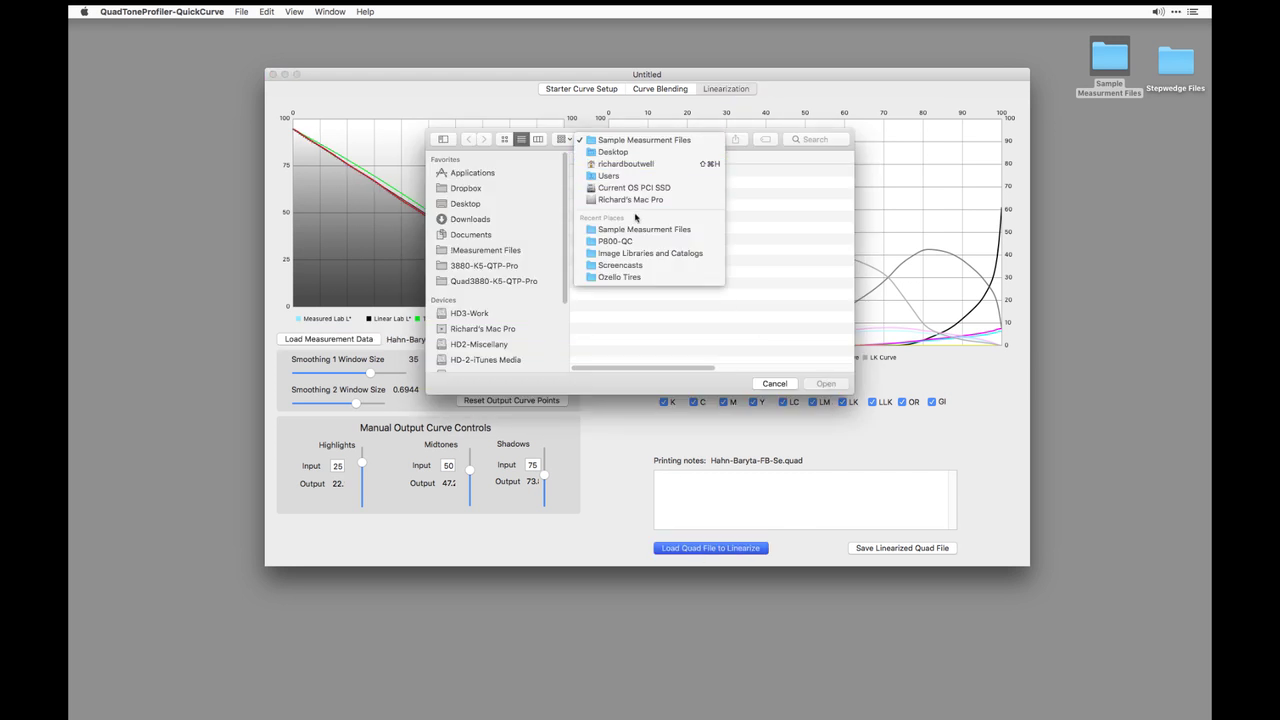
click(626, 243)
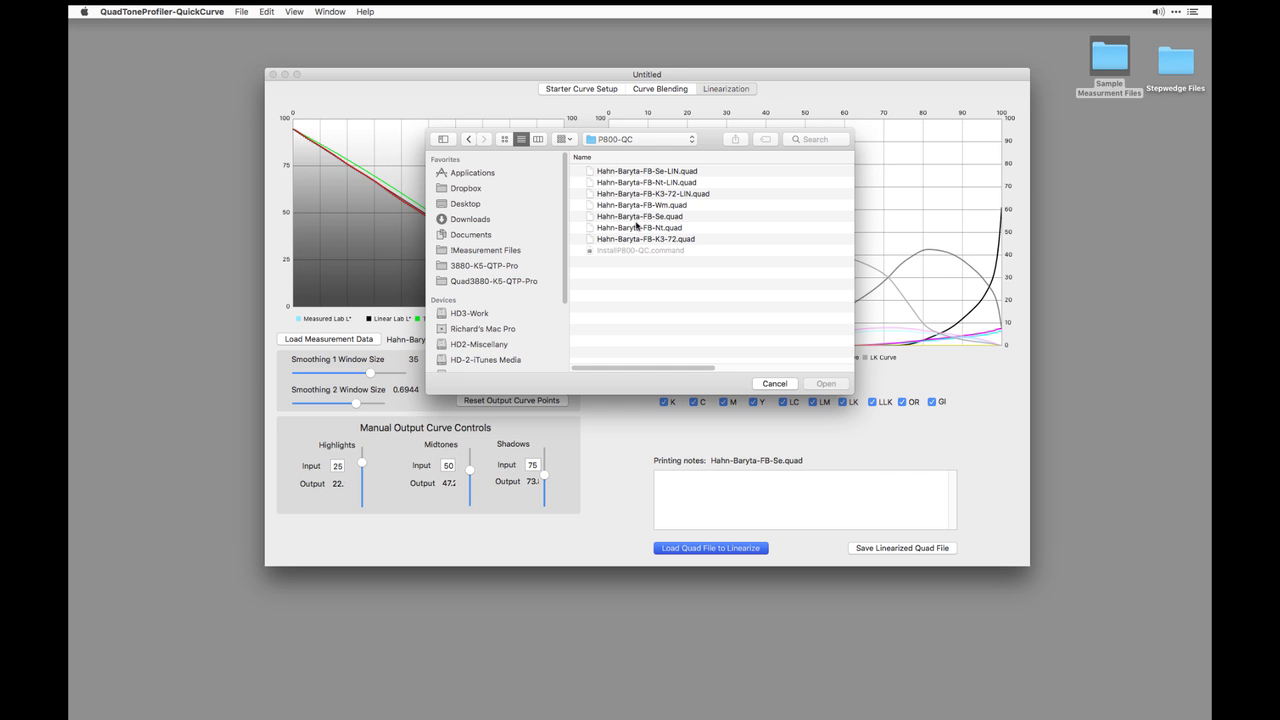
click(645, 206)
click(833, 384)
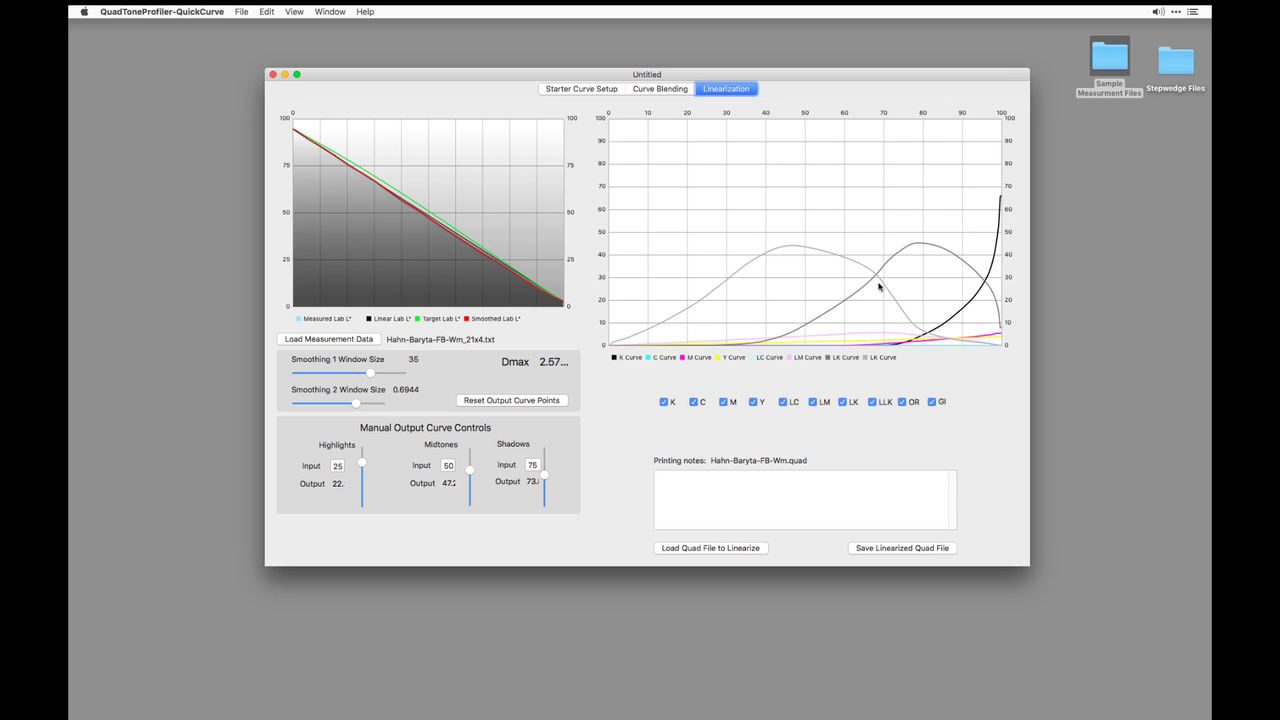
Save the linearized warm curve as Hahn-Baryta-FB-Wm-LIN.quad in the P800-QC folder
click(903, 548)
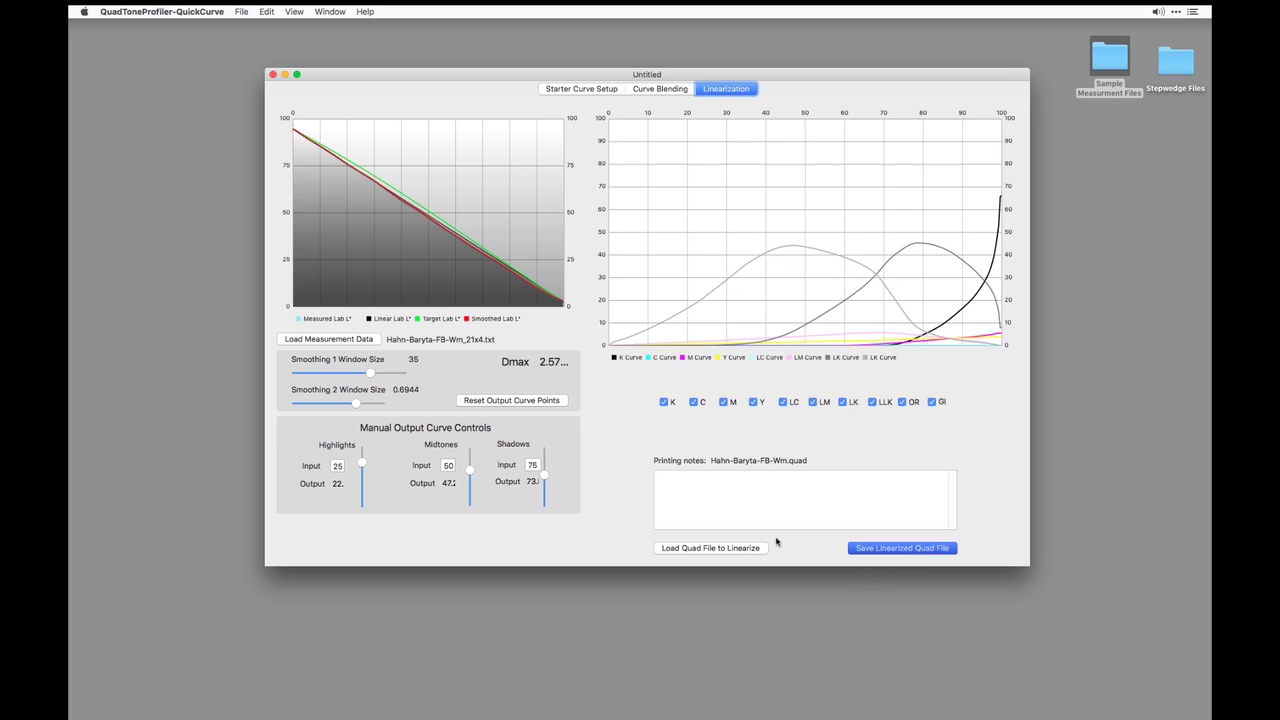
click(621, 233)
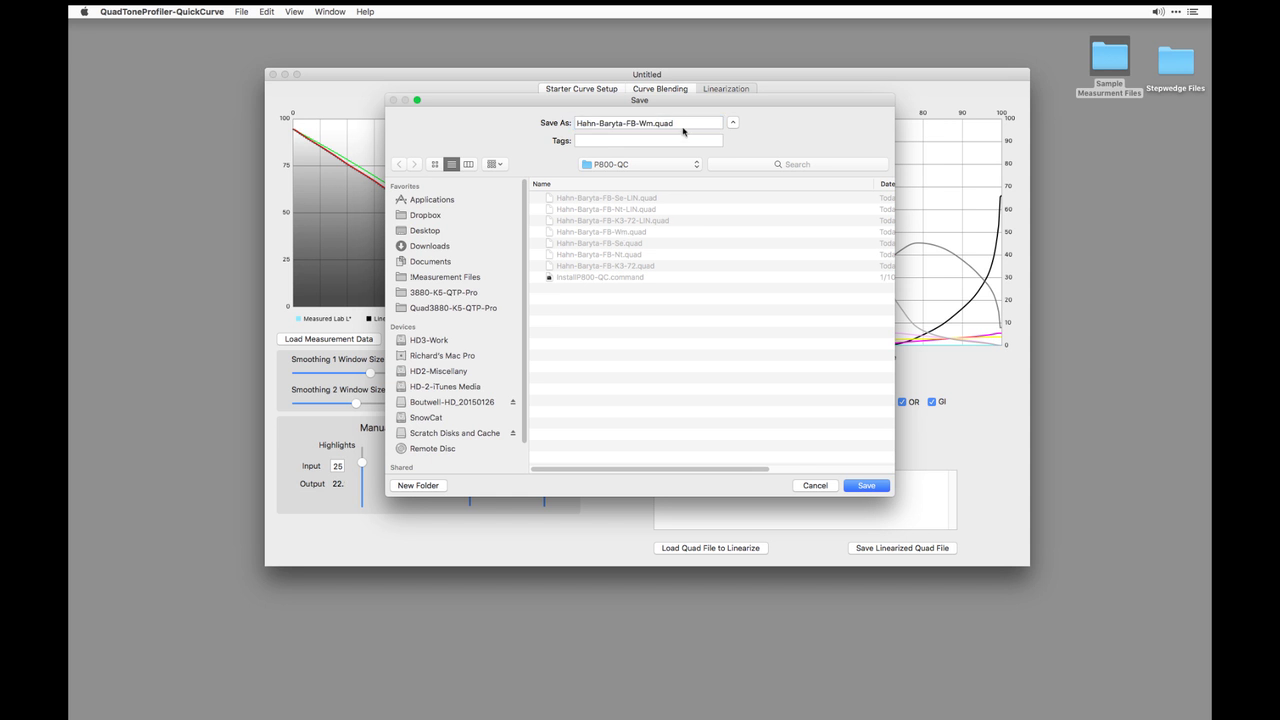
click(651, 128)
text(-LIN)
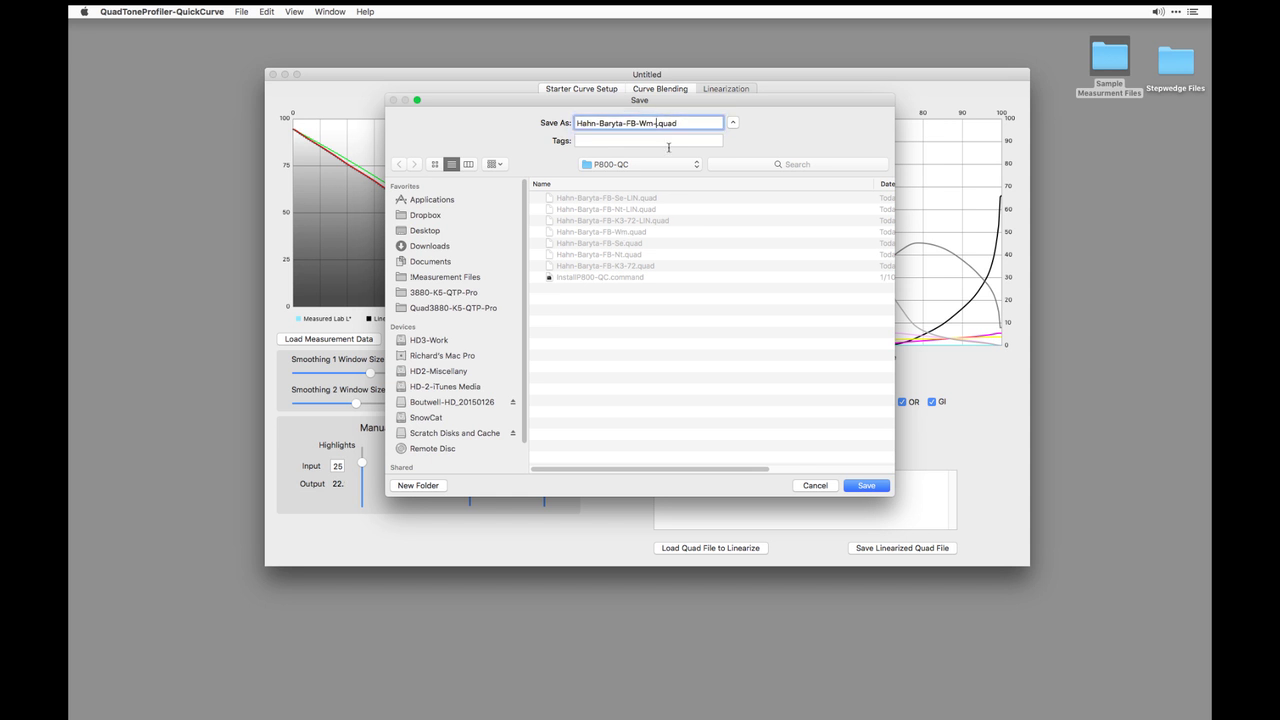
key(Return)
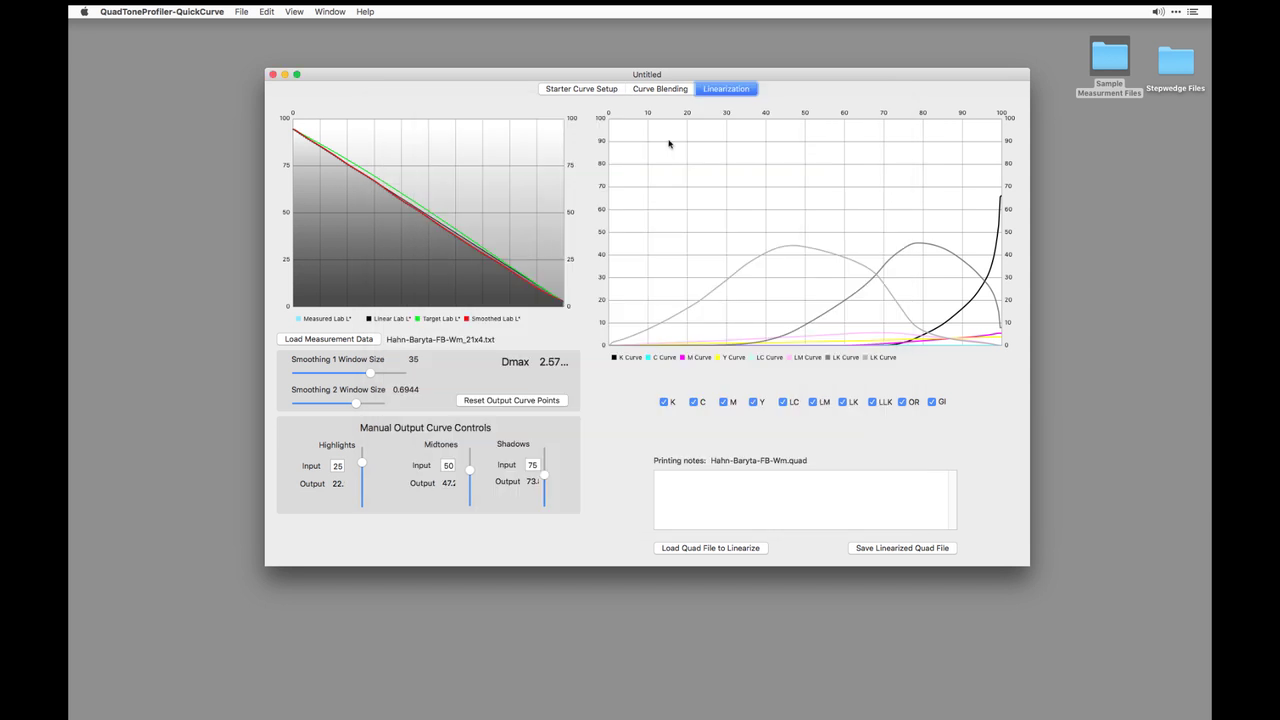
Switch to Finder and browse to the Profiles folder inside Applications/QuadToneRIP in a new window
key(super+Tab)
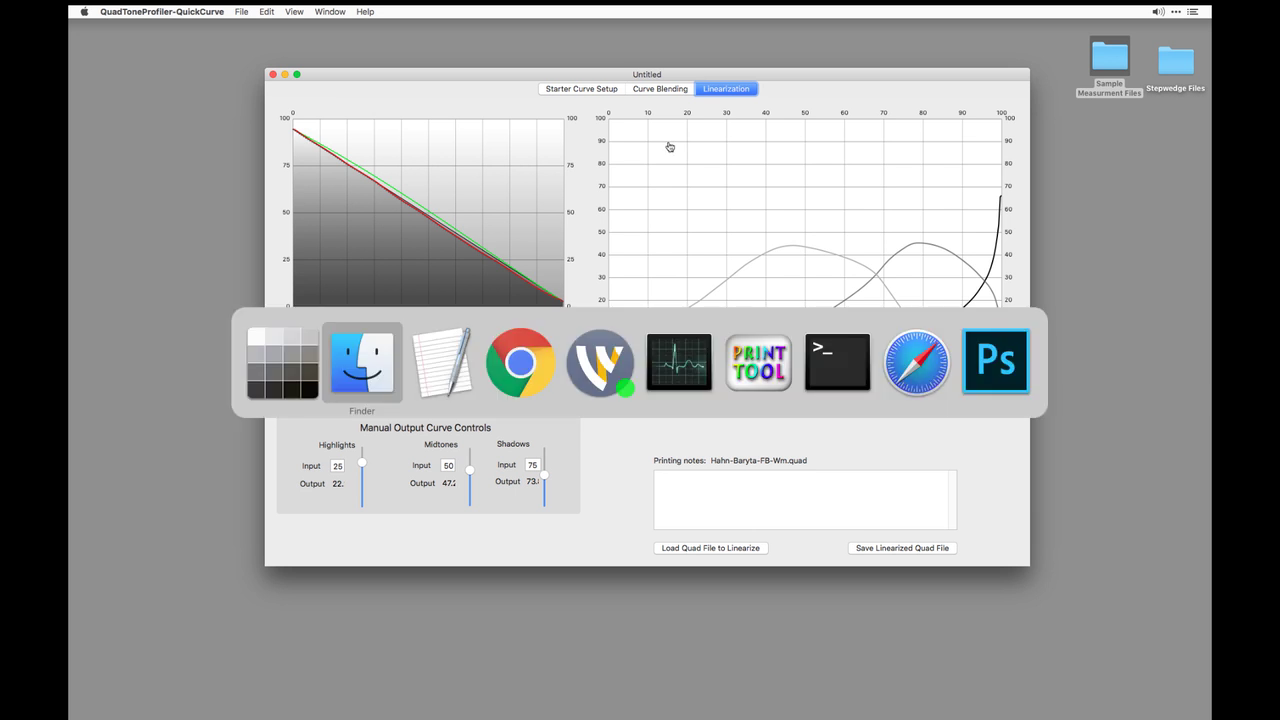
key(super+n)
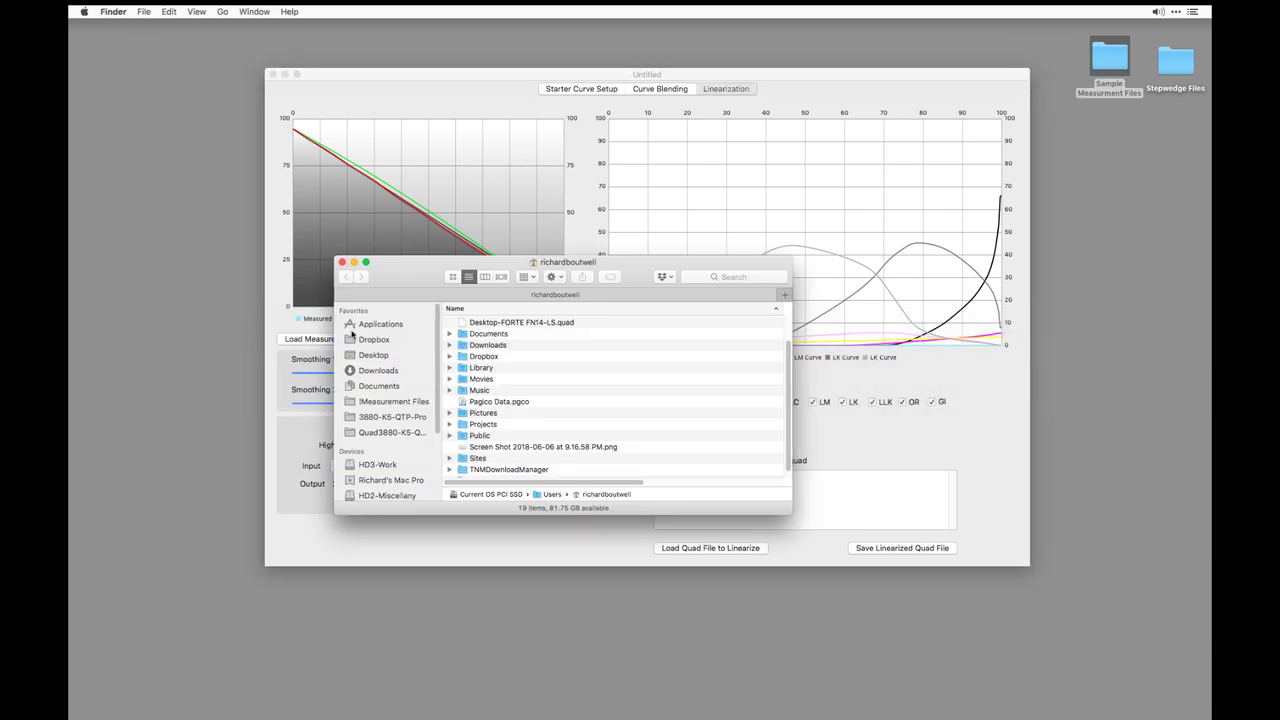
click(380, 326)
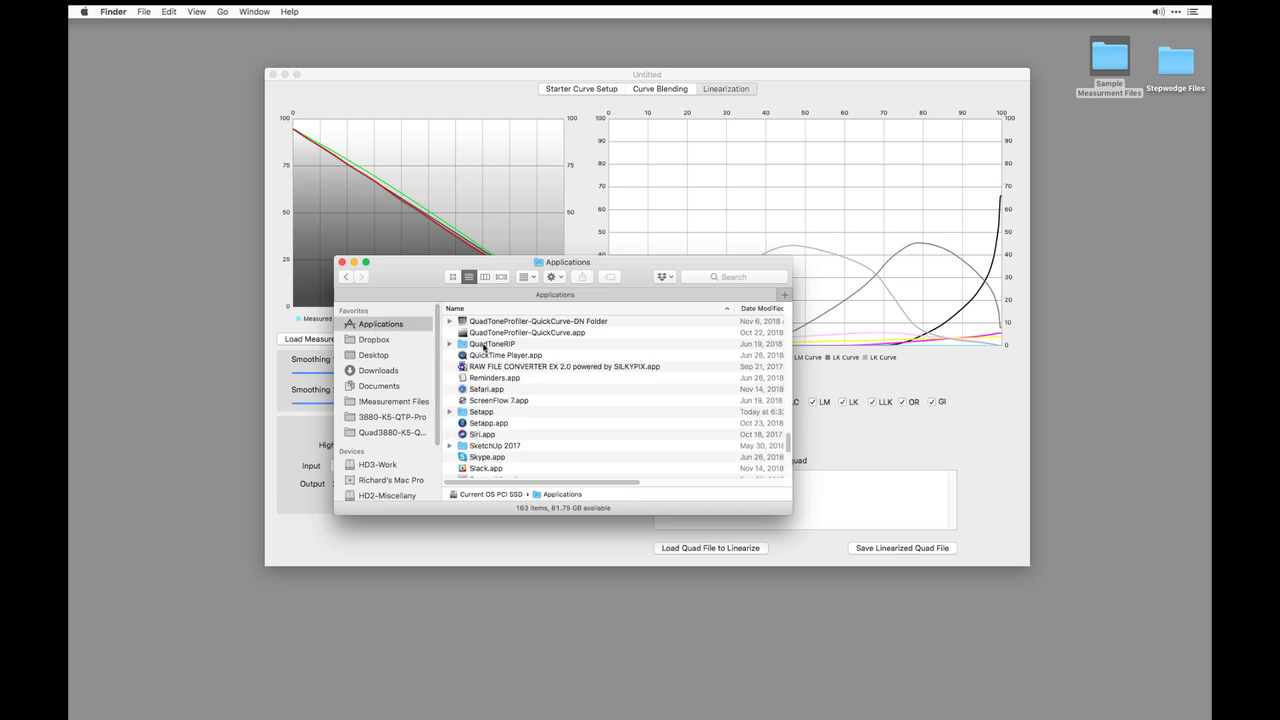
double_click(484, 348)
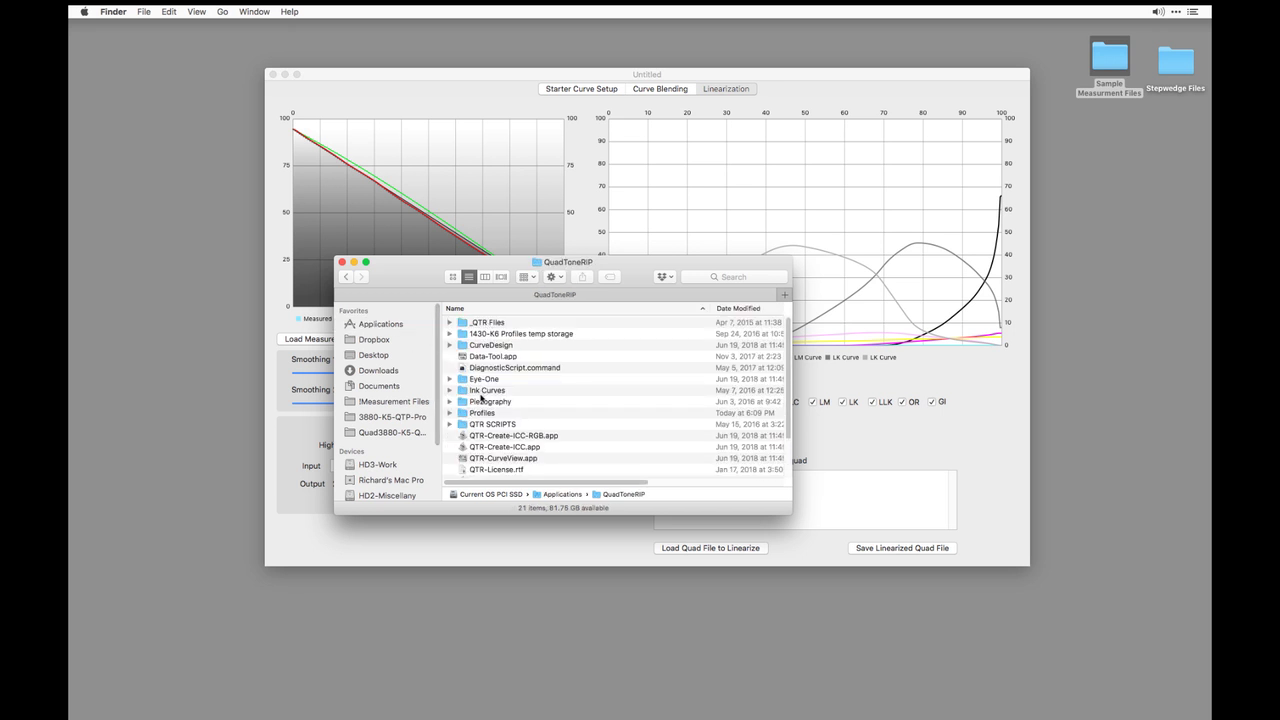
double_click(479, 413)
Add the P800-QC profiles folder to the Finder favorites and open it from there
click(490, 323)
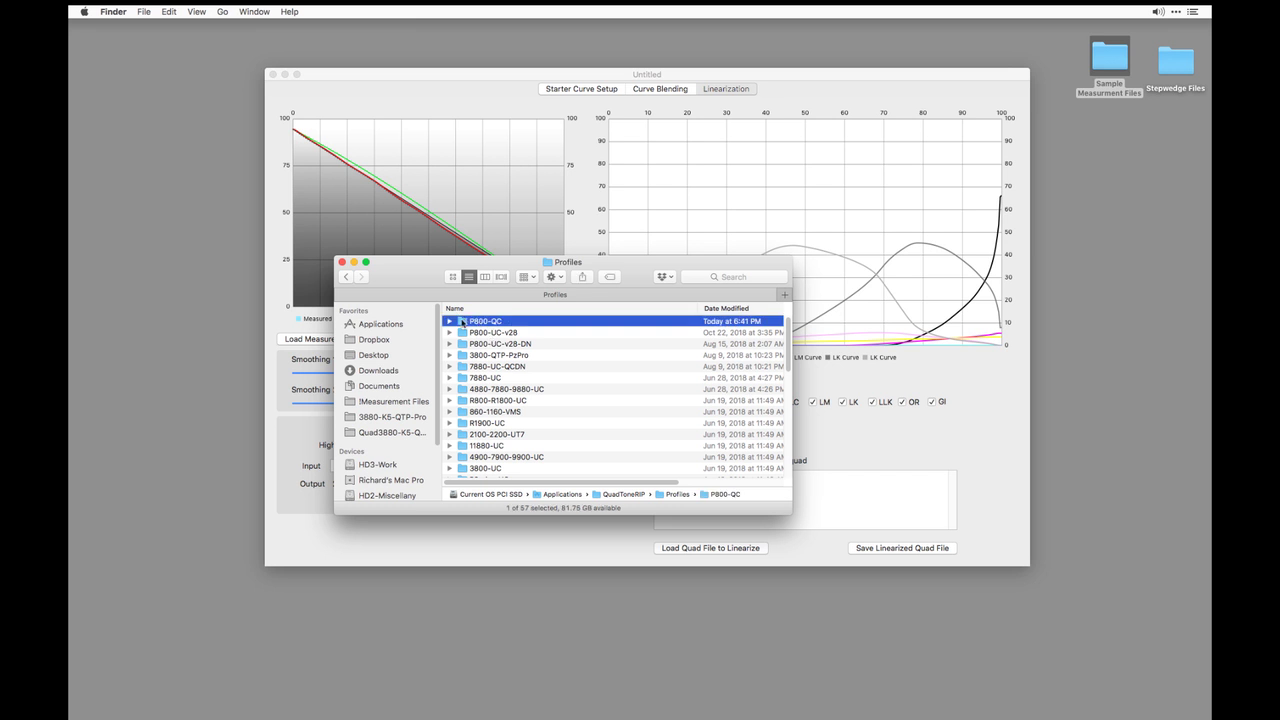
drag(462, 322, 370, 418)
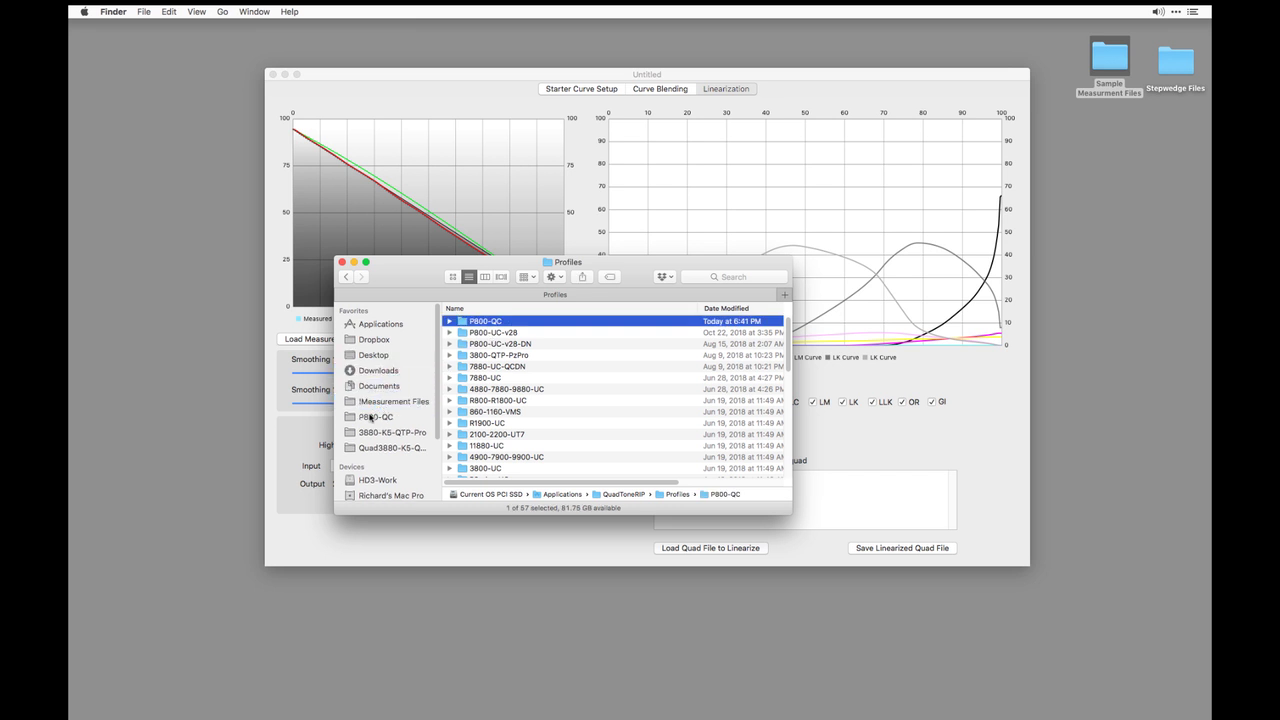
click(372, 417)
click(469, 277)
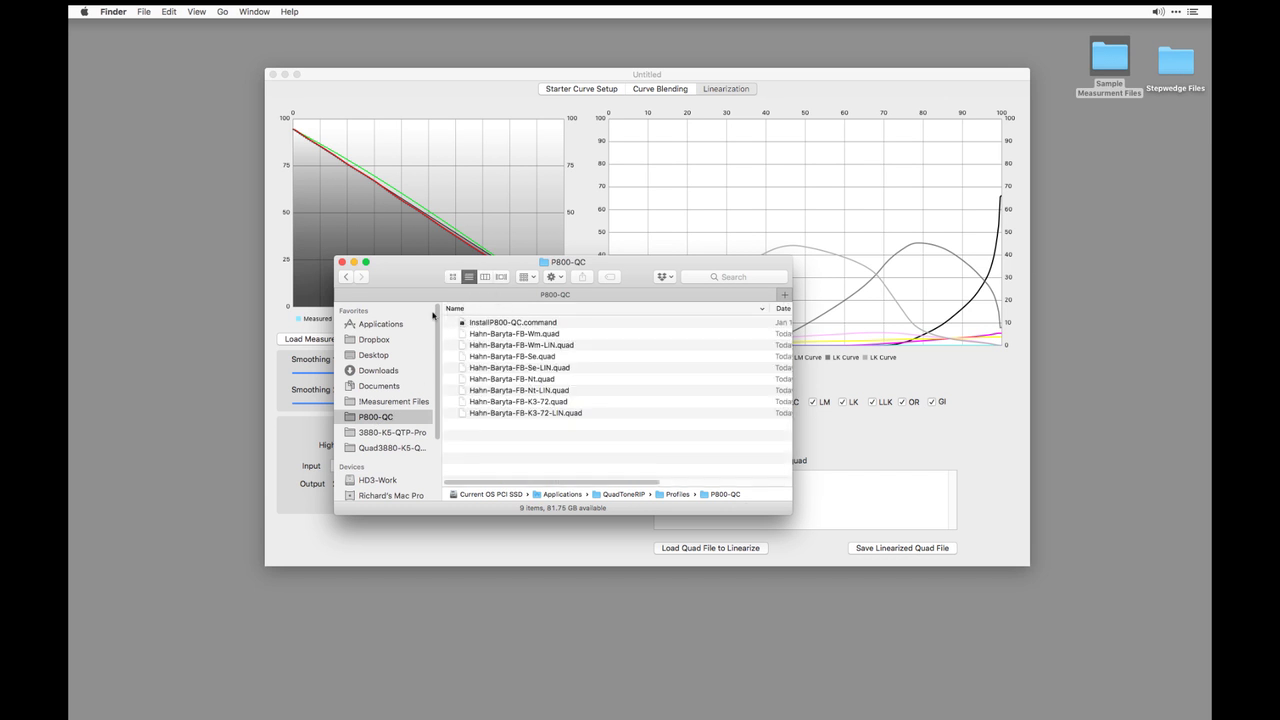
click(384, 324)
click(348, 277)
Run InstallP800-QC.command to install the curves, and close the Terminal and Finder windows when it finishes
double_click(497, 323)
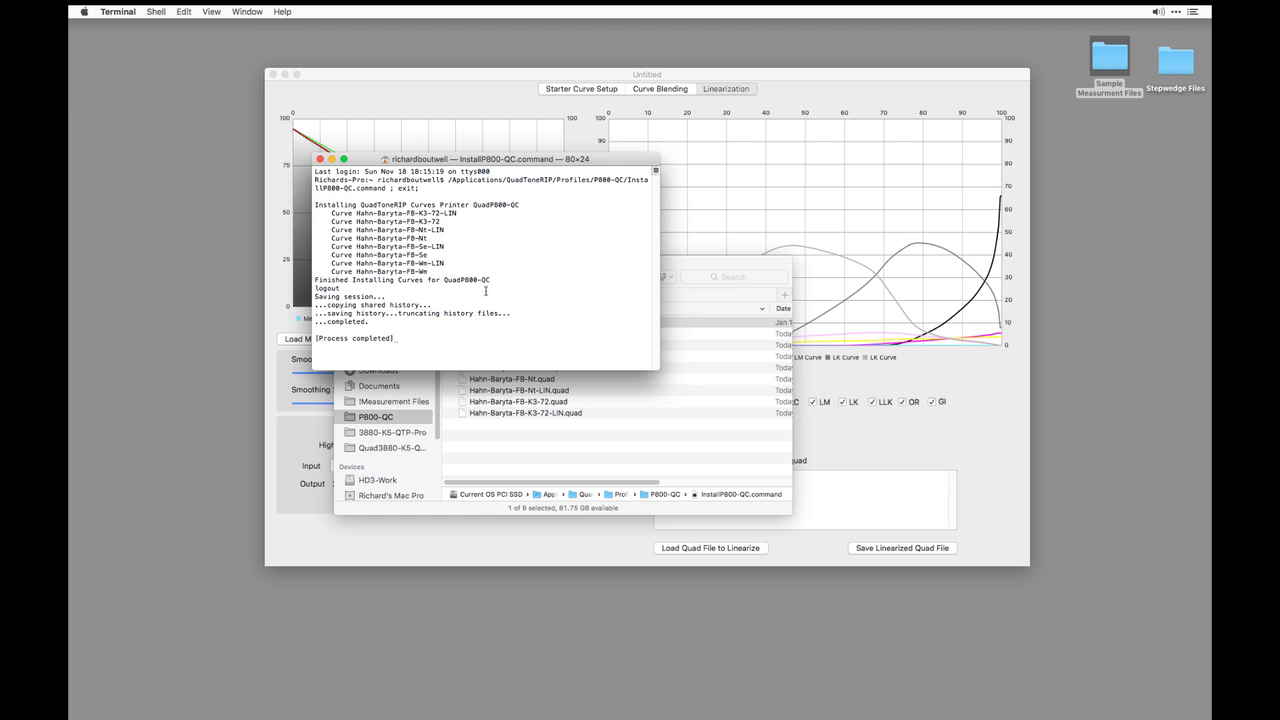
drag(461, 272, 289, 222)
click(455, 236)
click(320, 159)
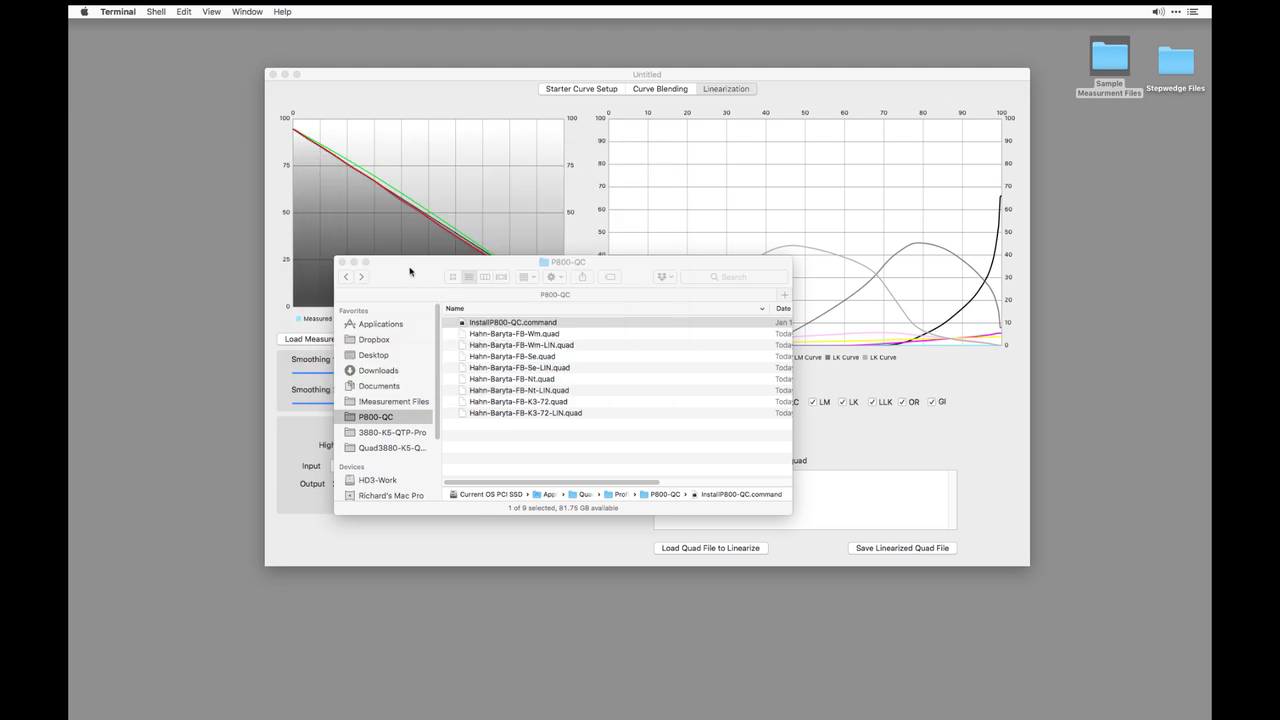
click(374, 294)
click(338, 265)
click(456, 99)
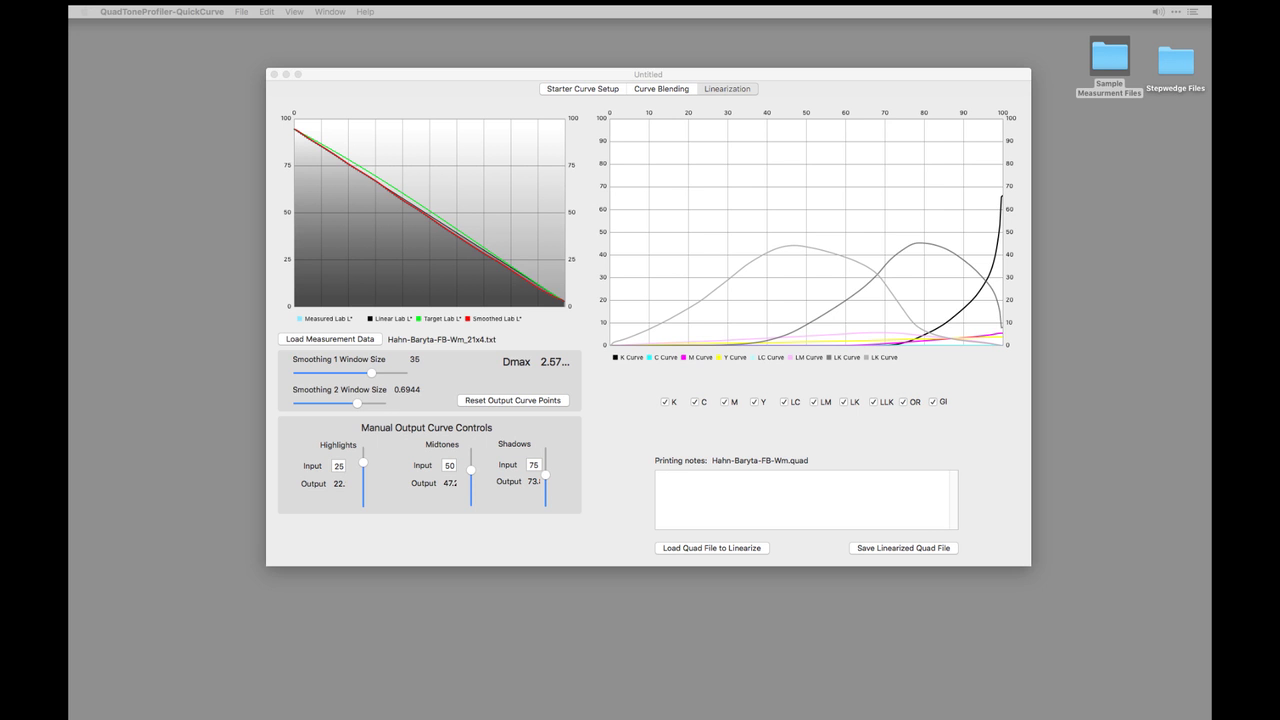
Minimize the QuickCurve window and open the Stepwedge Files folder on the desktop
key(super+Tab)
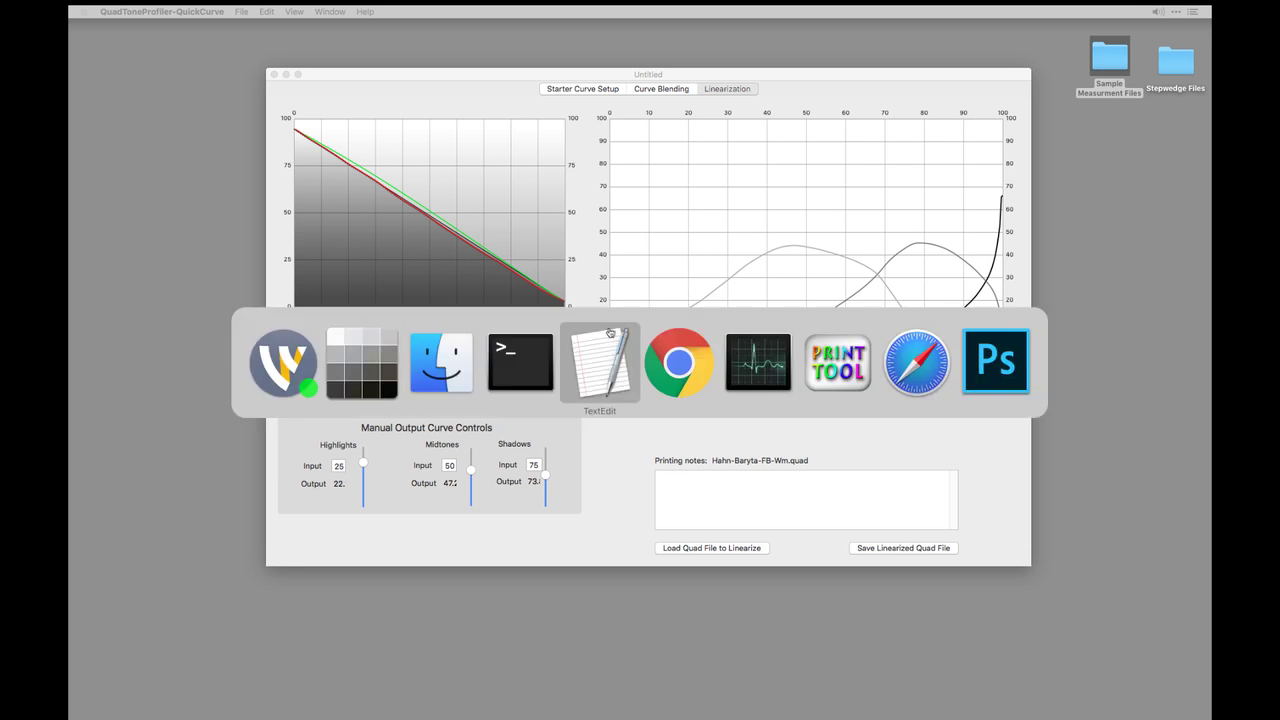
click(440, 368)
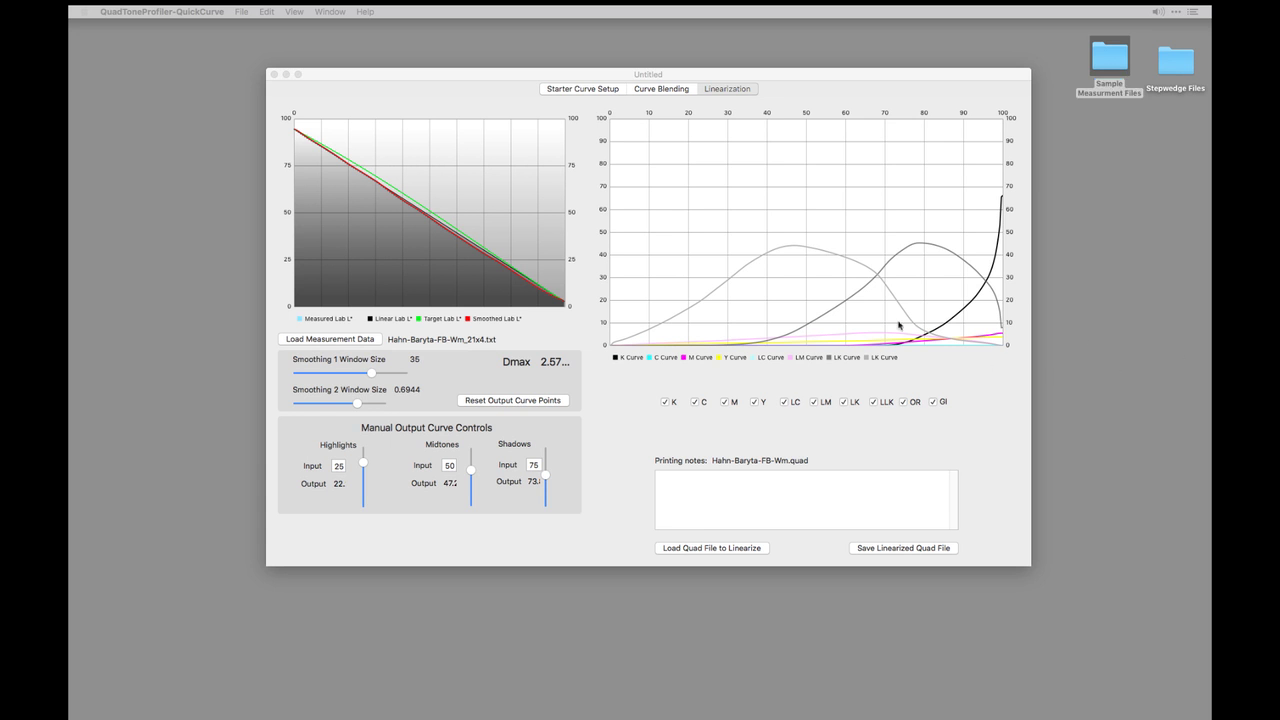
click(286, 74)
click(1165, 70)
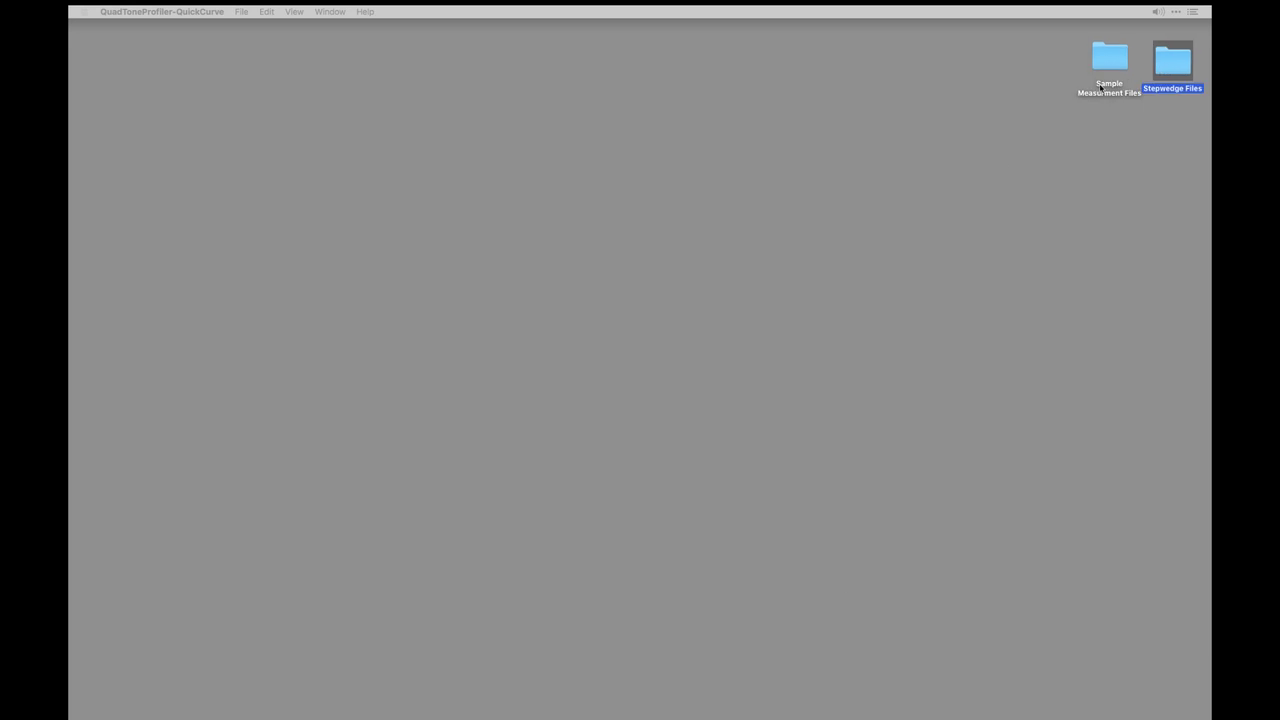
double_click(1177, 67)
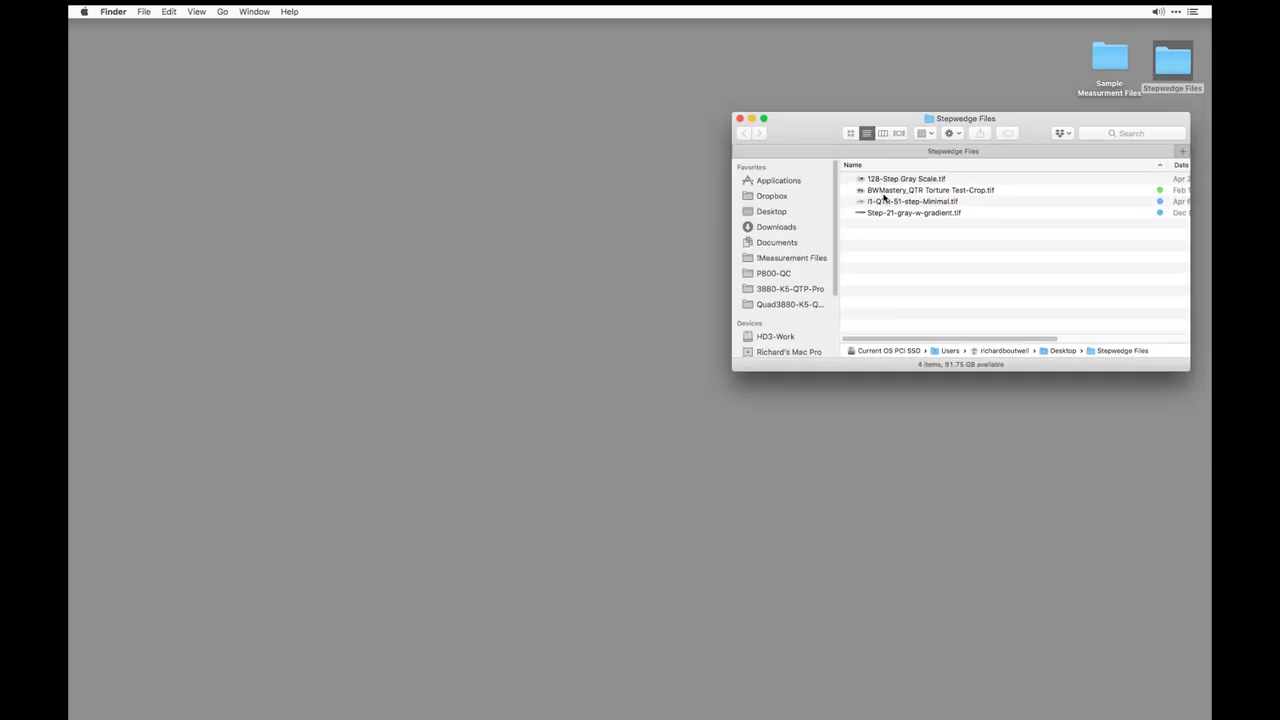
Switch to Print-Tool and add i1-QTR-51-step-Minimal.tif, placing it about 0.75 inches from the page top and 0.375 inches from its left edge
click(884, 202)
drag(884, 204, 885, 706)
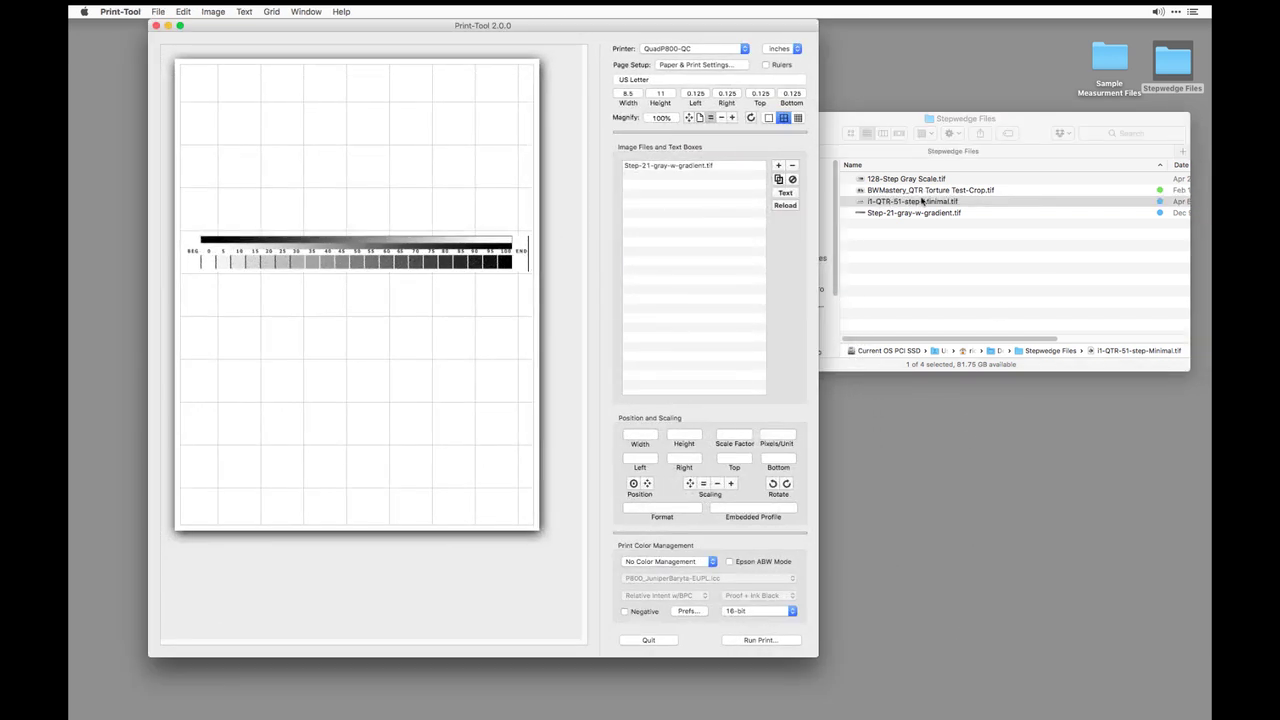
drag(913, 201, 471, 211)
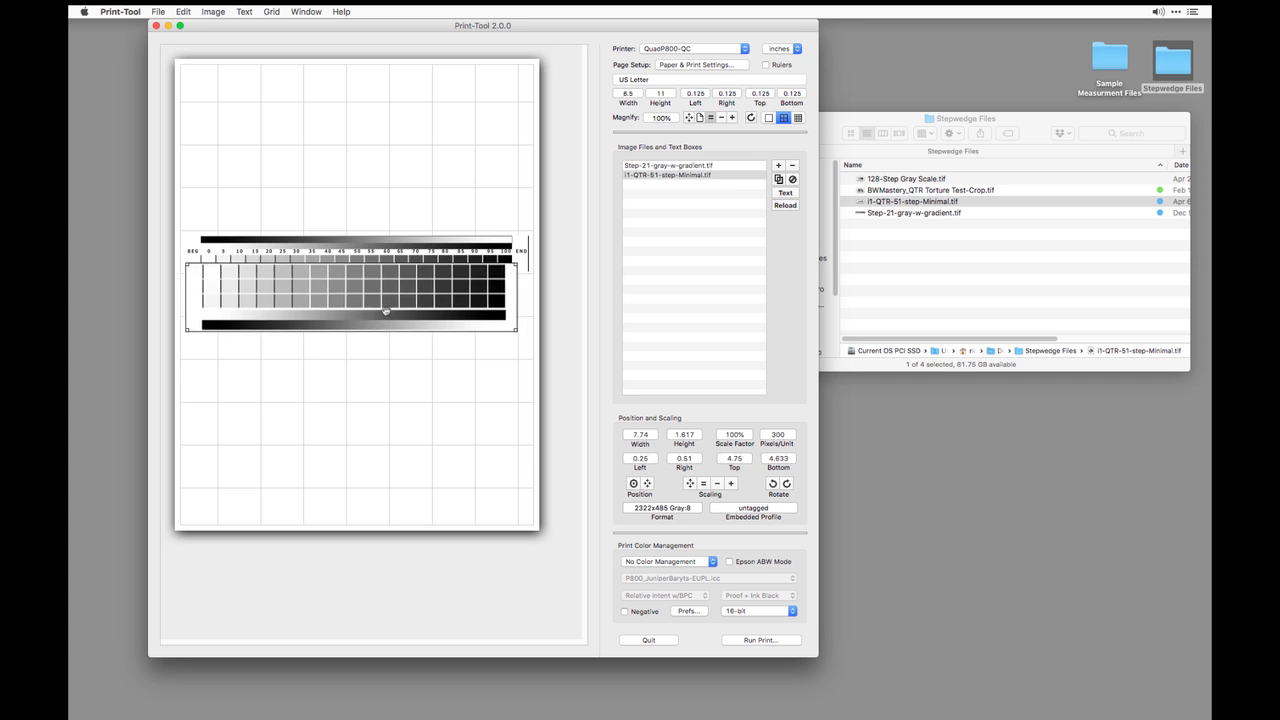
drag(371, 300, 391, 145)
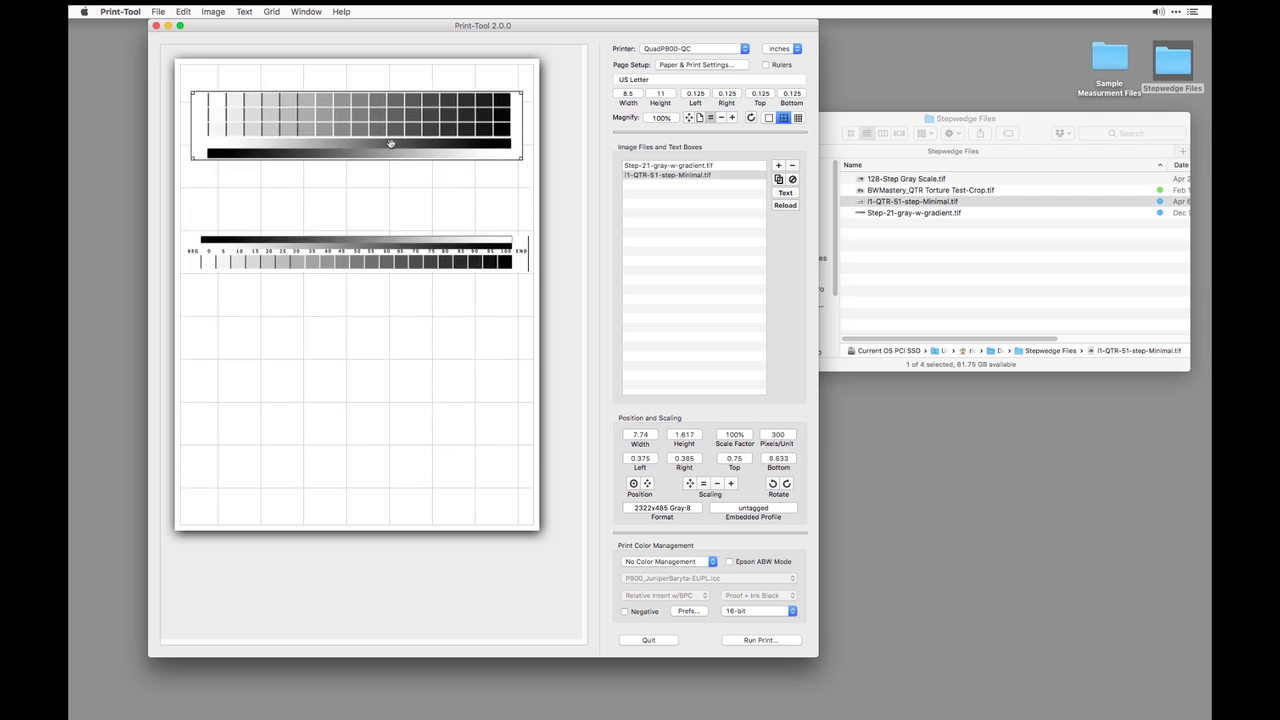
Remove Step-21-gray-w-gradient.tif from the page and select the 51-step target
click(395, 267)
click(792, 165)
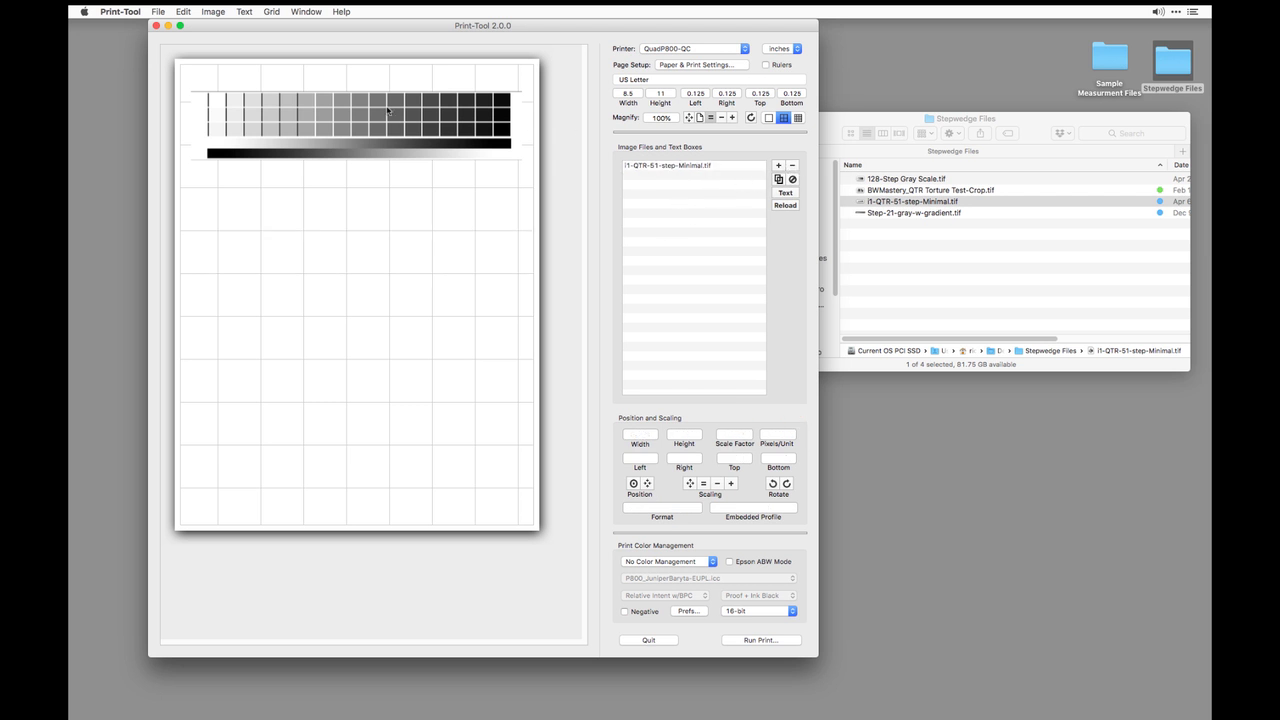
click(373, 118)
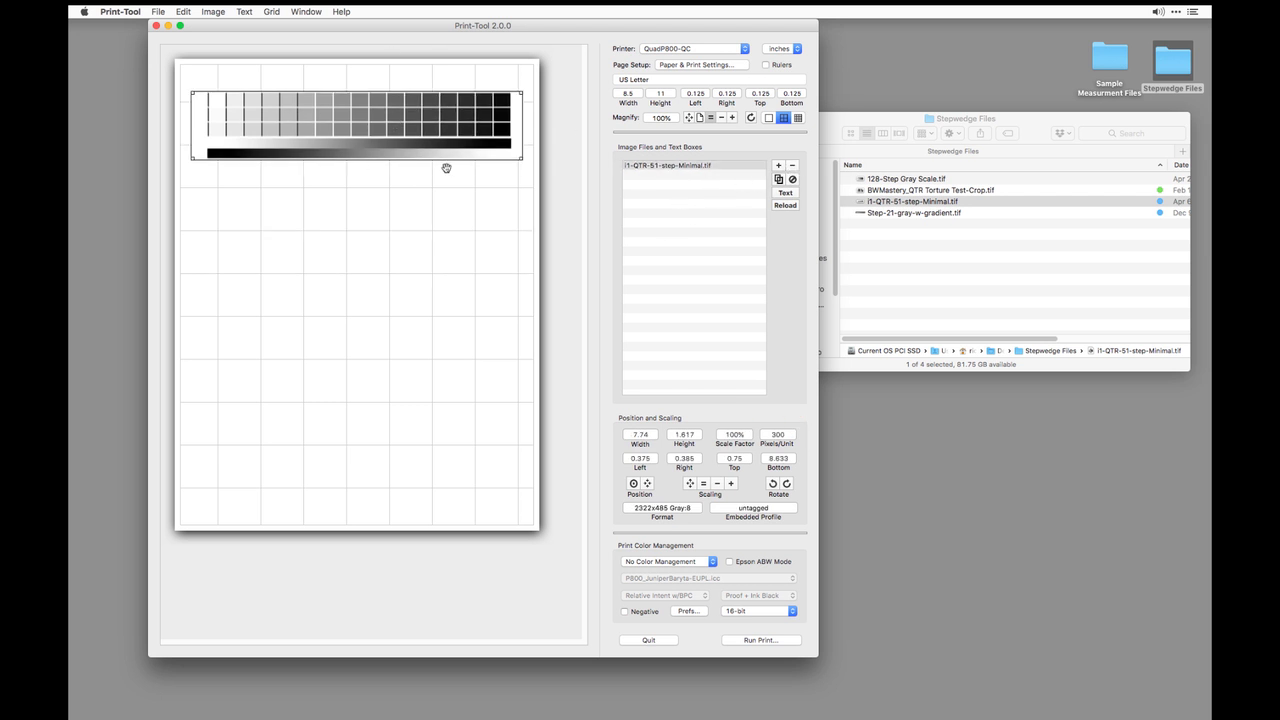
Set Curve 1 to Hahn-Baryta-FB-K3-72-LIN in the QuadToneRIP print settings and save them
click(701, 65)
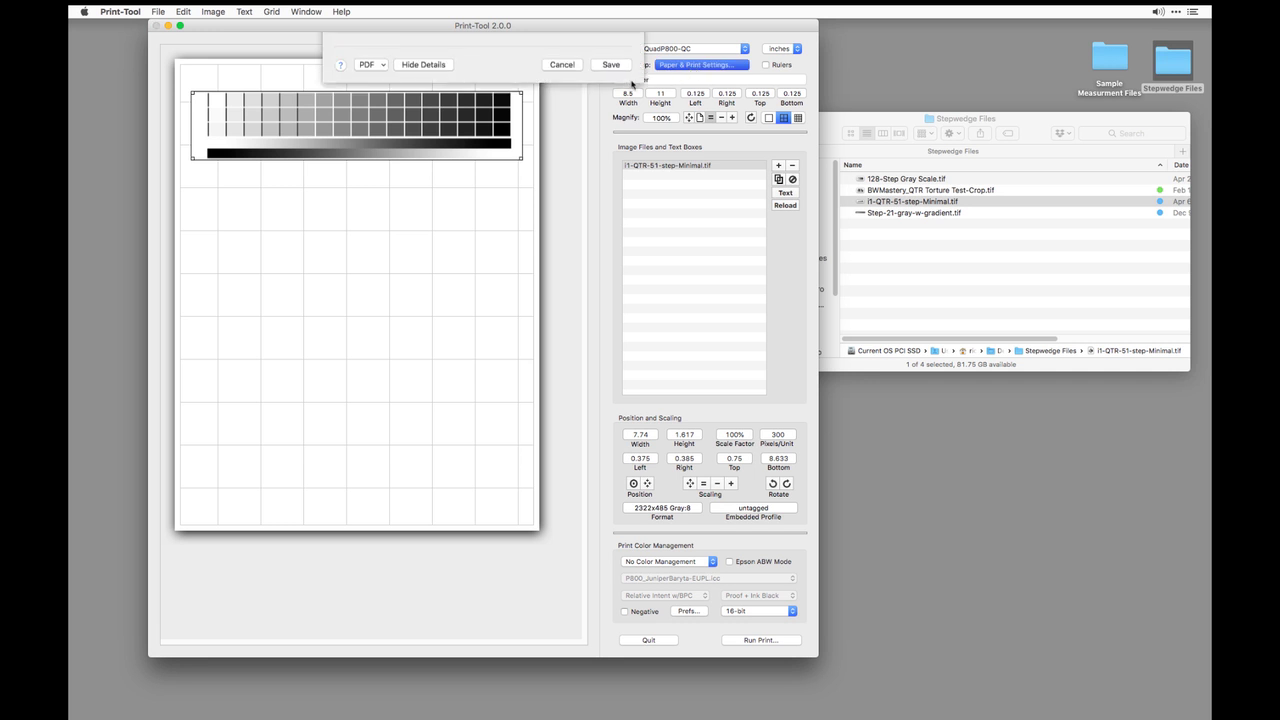
click(454, 91)
click(376, 99)
click(450, 132)
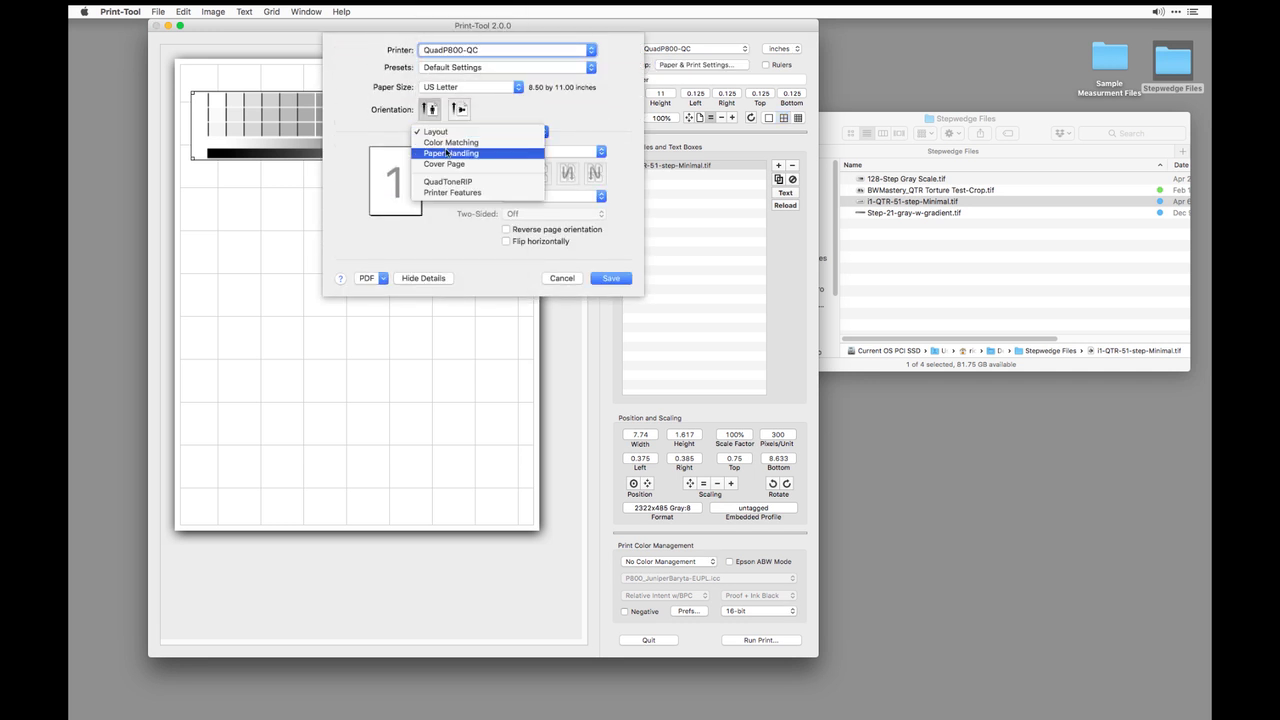
click(440, 180)
click(440, 182)
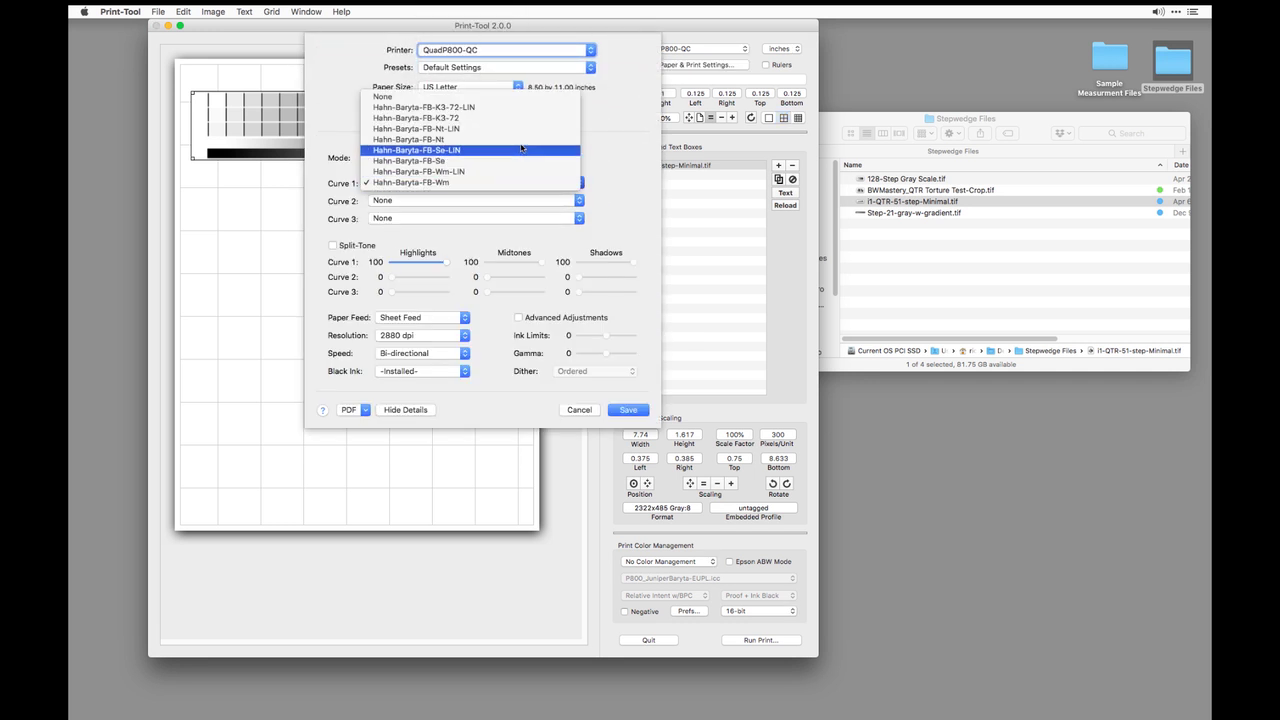
click(465, 108)
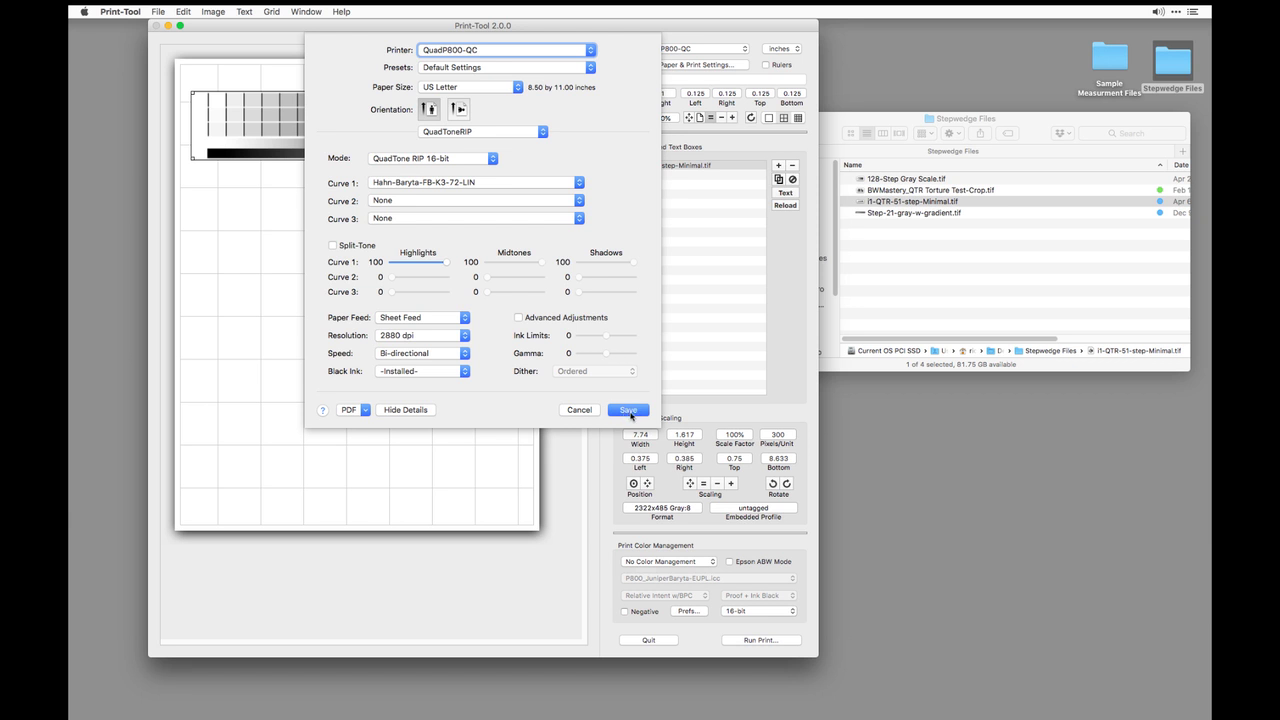
click(629, 411)
Print the 51-step target with the Last Used Settings preset and Curve 1 as Hahn-Baryta-FB-K3-72-LIN
click(750, 643)
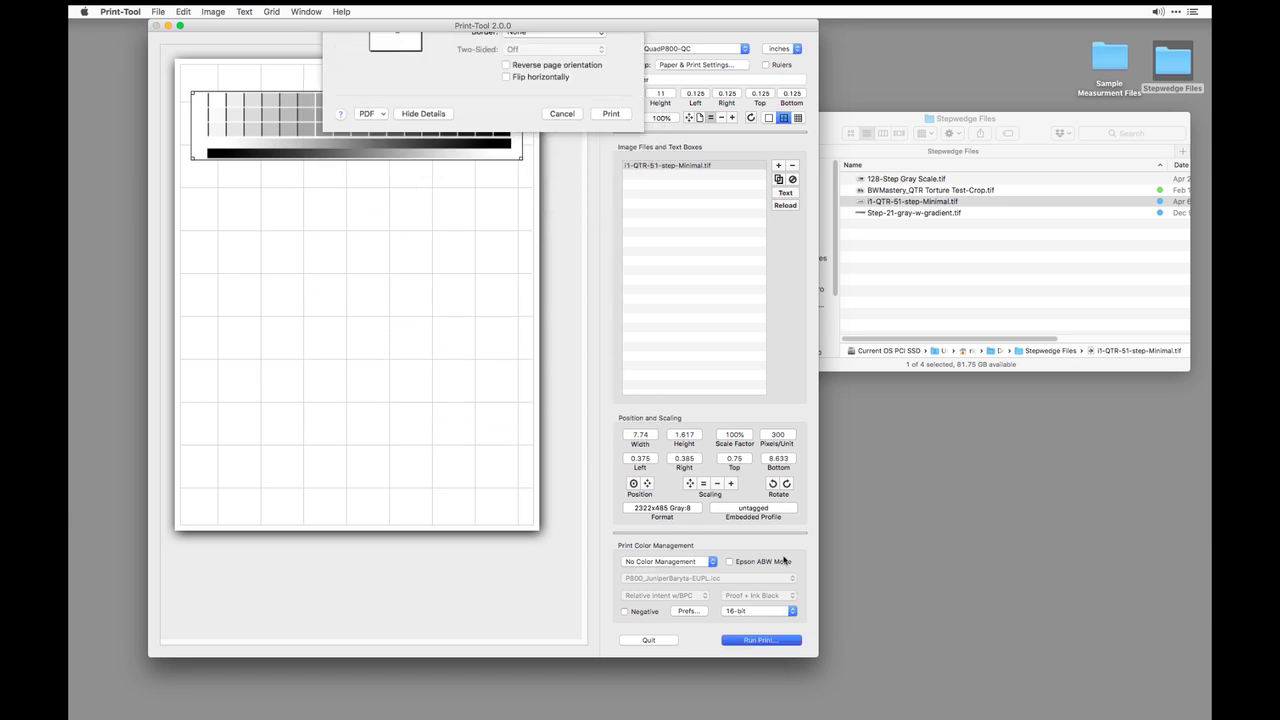
click(520, 67)
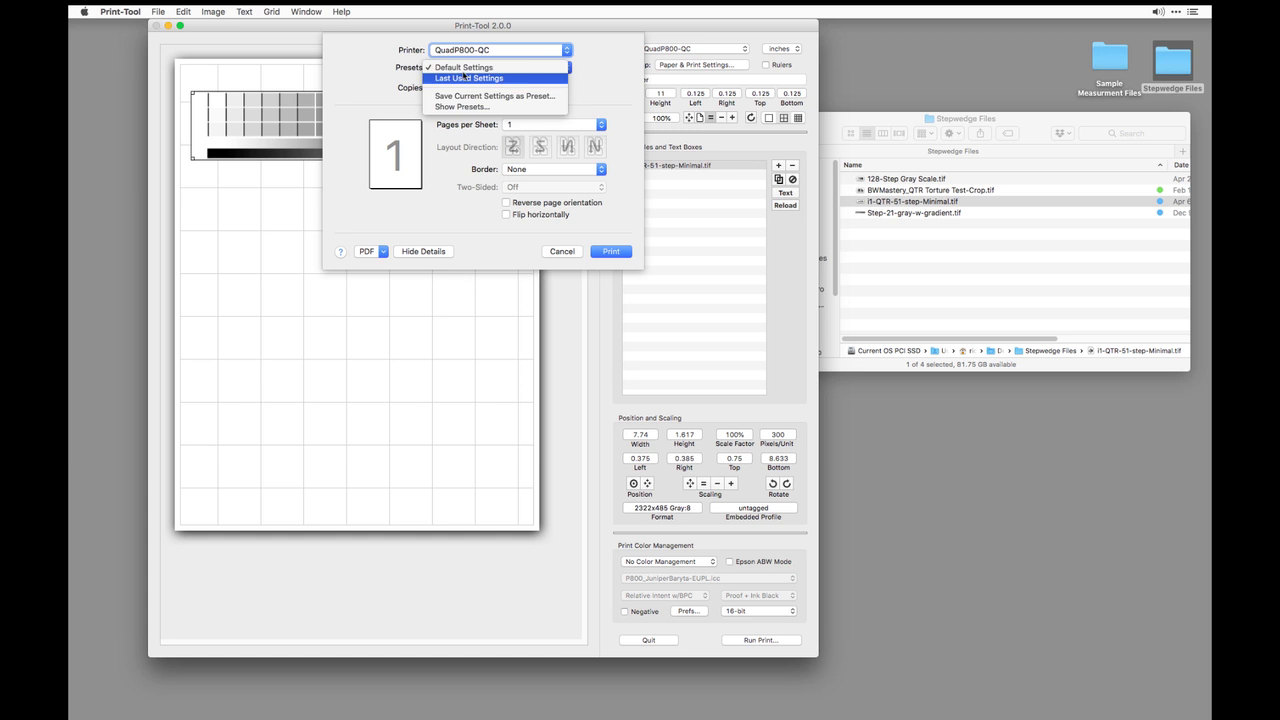
click(464, 77)
click(470, 104)
click(455, 155)
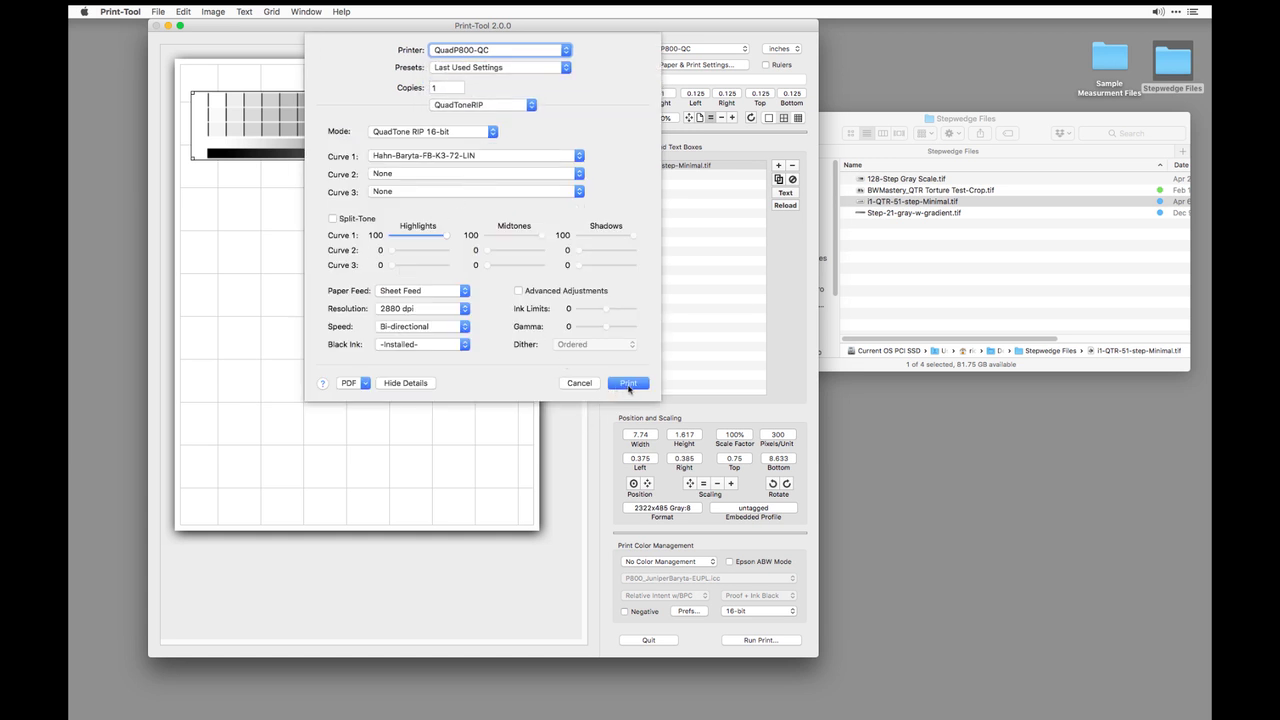
click(628, 383)
Duplicate the 51-step target, place the copy directly below the original, and remove the original from the page
click(684, 168)
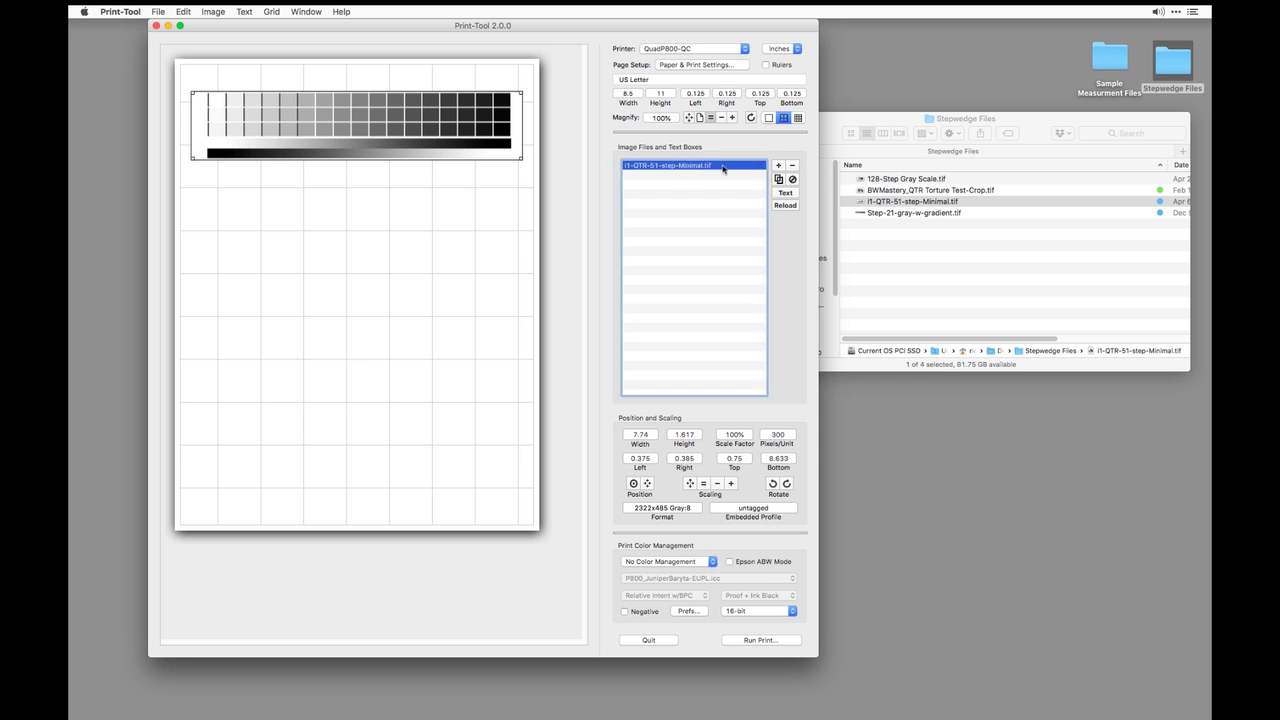
click(779, 179)
drag(533, 119, 509, 187)
click(500, 125)
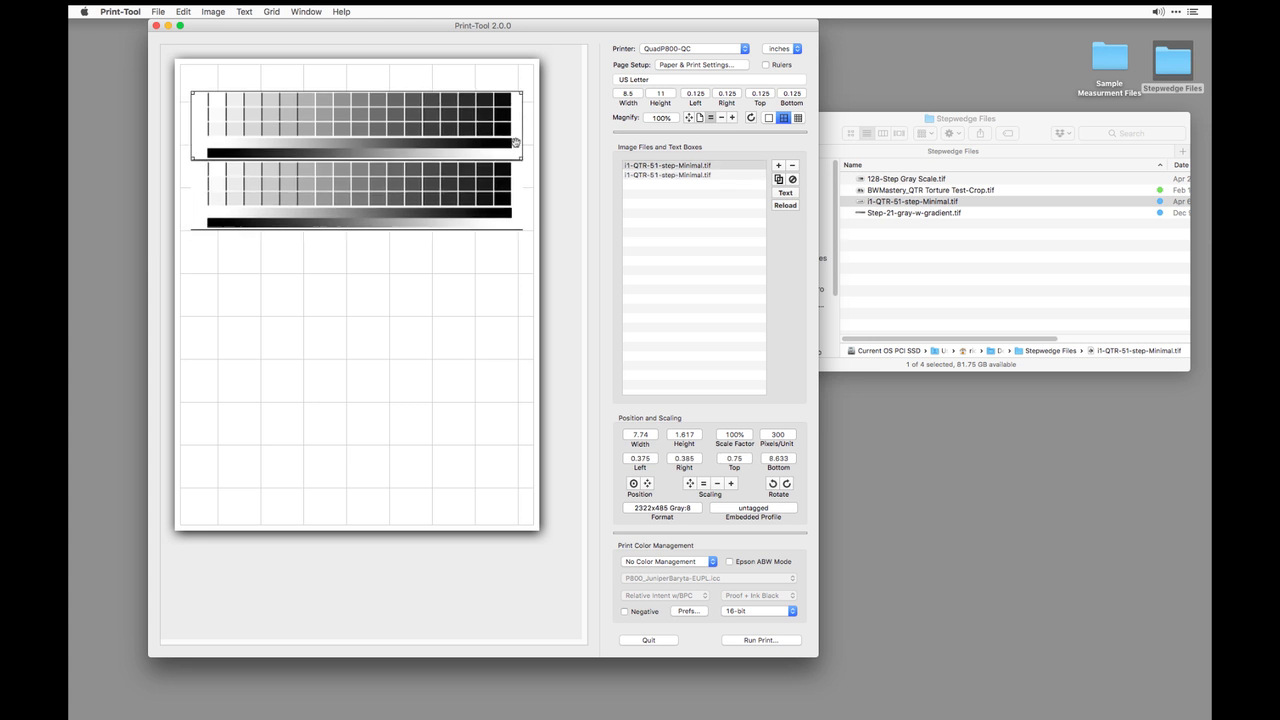
click(792, 166)
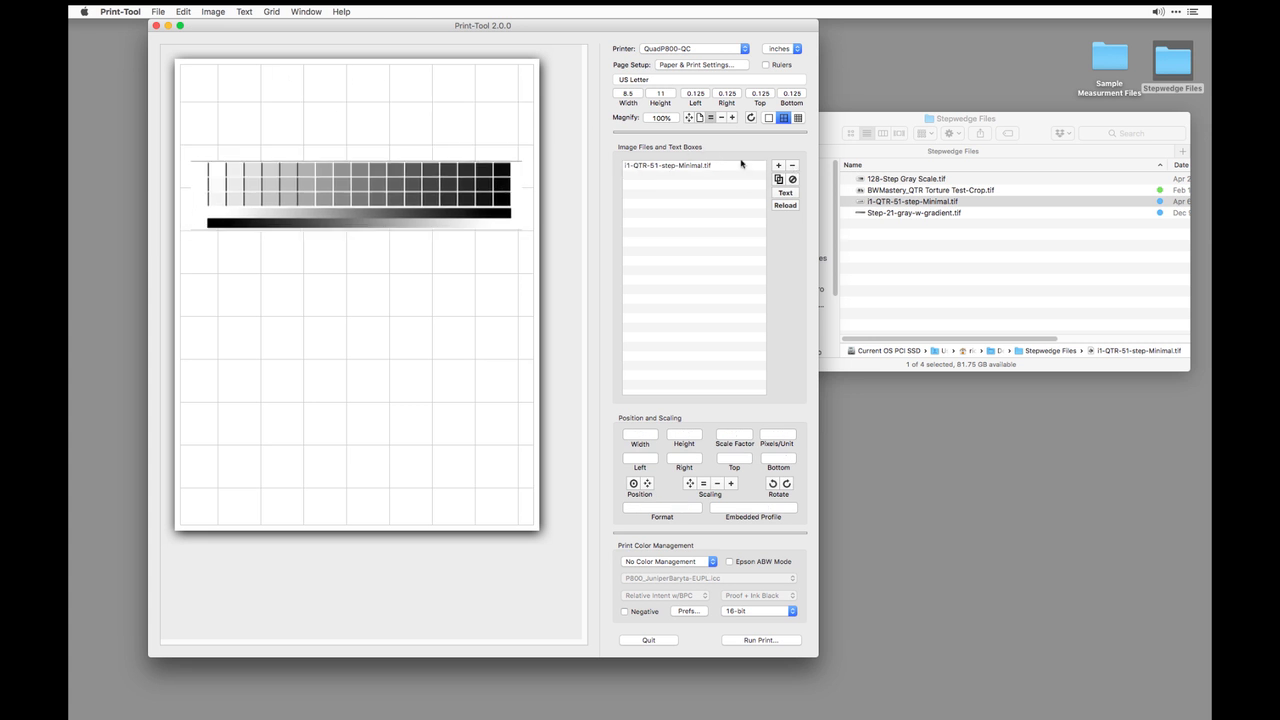
Start a print of the repositioned target and set Curve 1 to Hahn-Baryta-FB-Nt-LIN in the QuadToneRIP settings
click(763, 640)
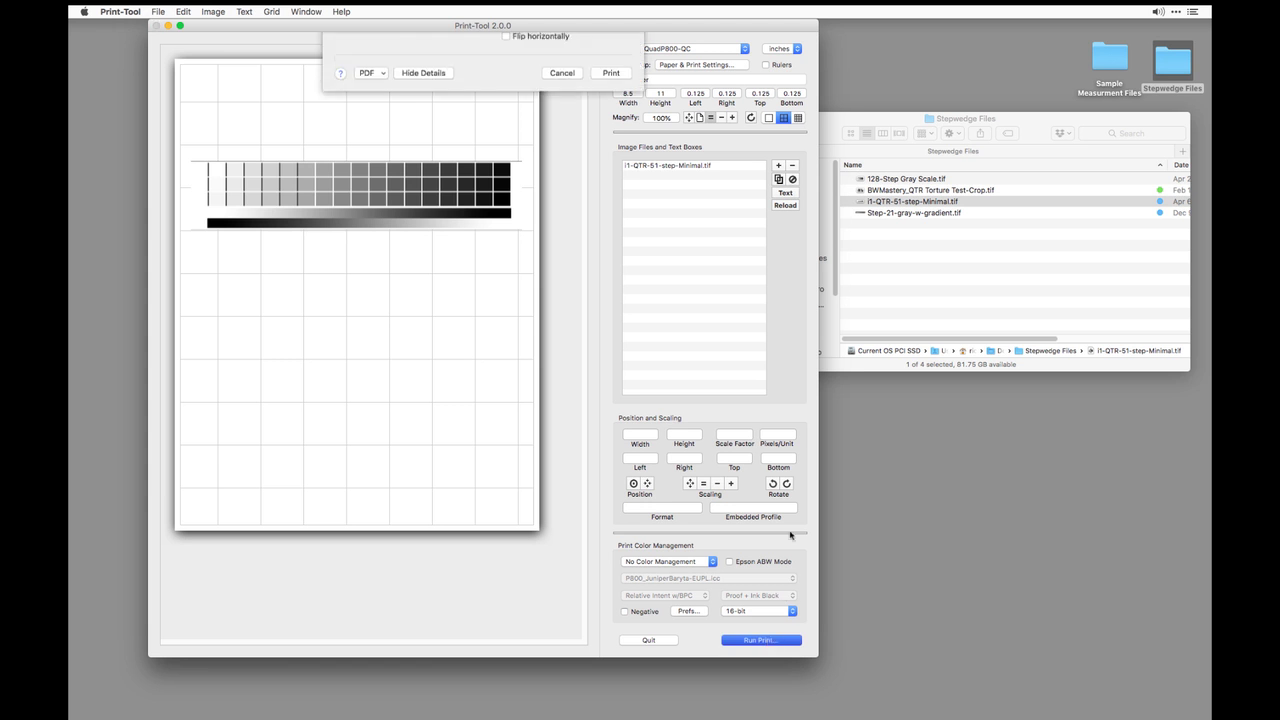
click(490, 105)
click(450, 155)
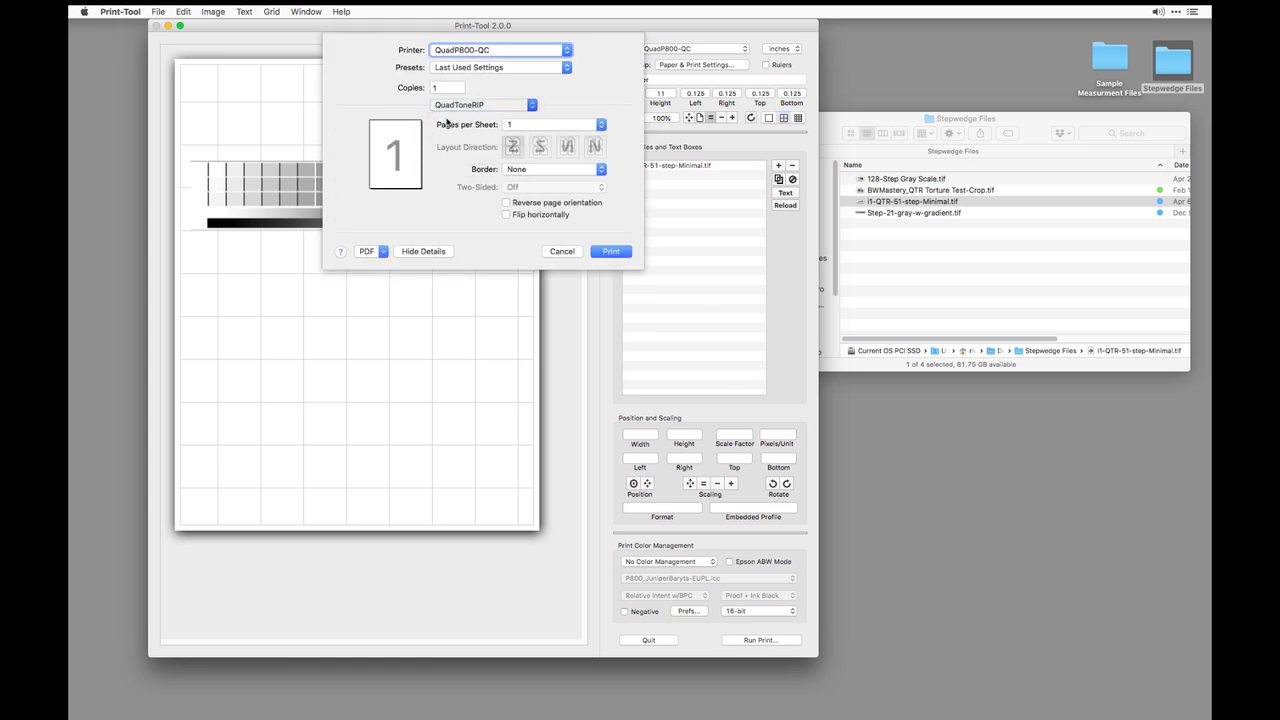
click(441, 157)
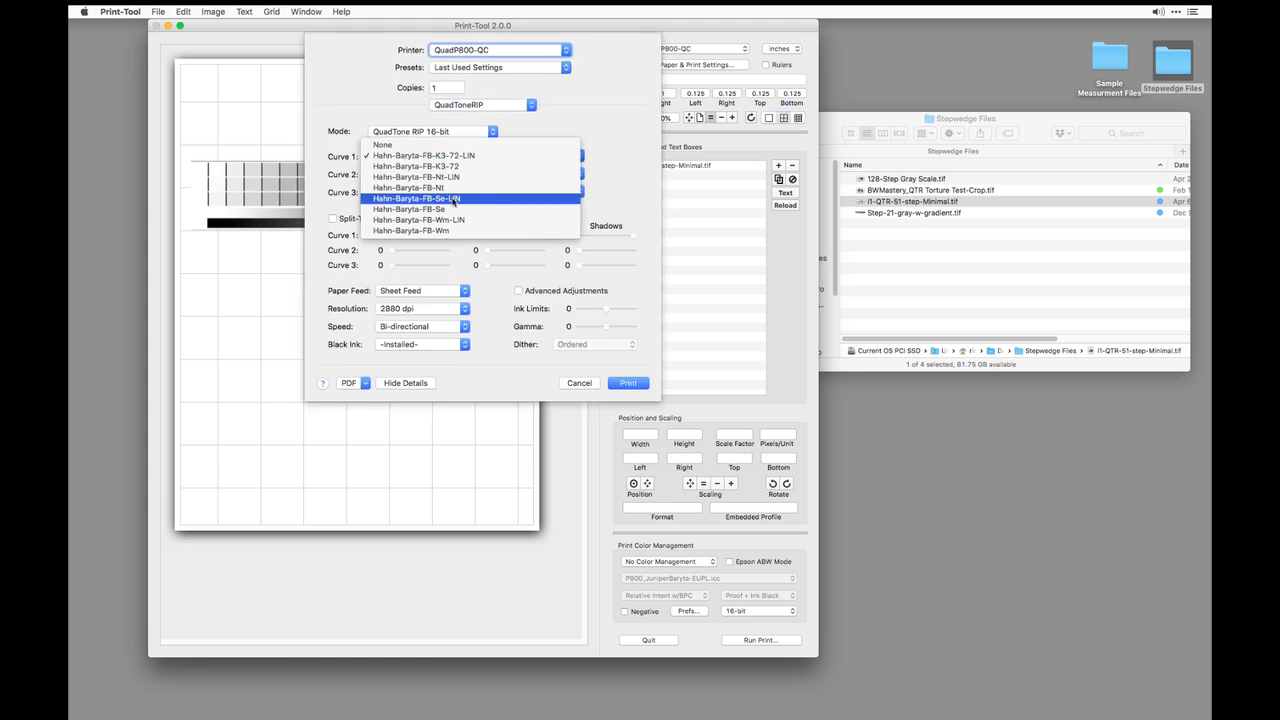
click(565, 178)
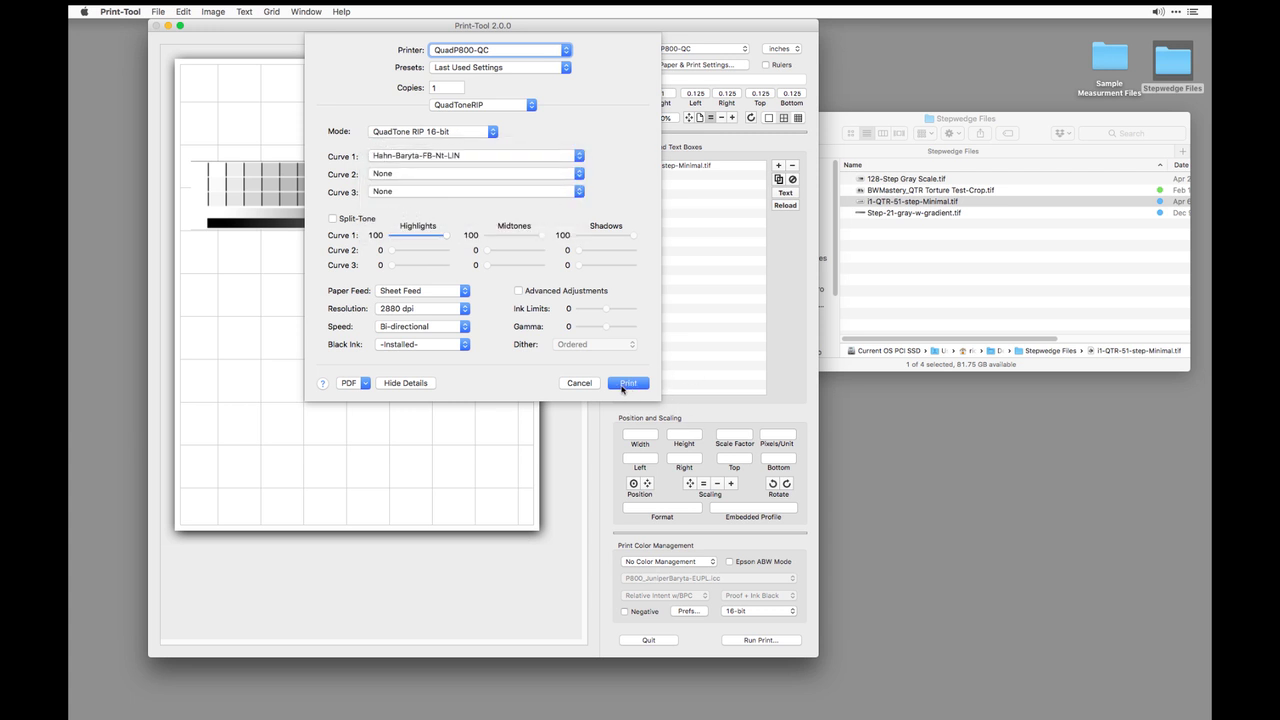
click(943, 295)
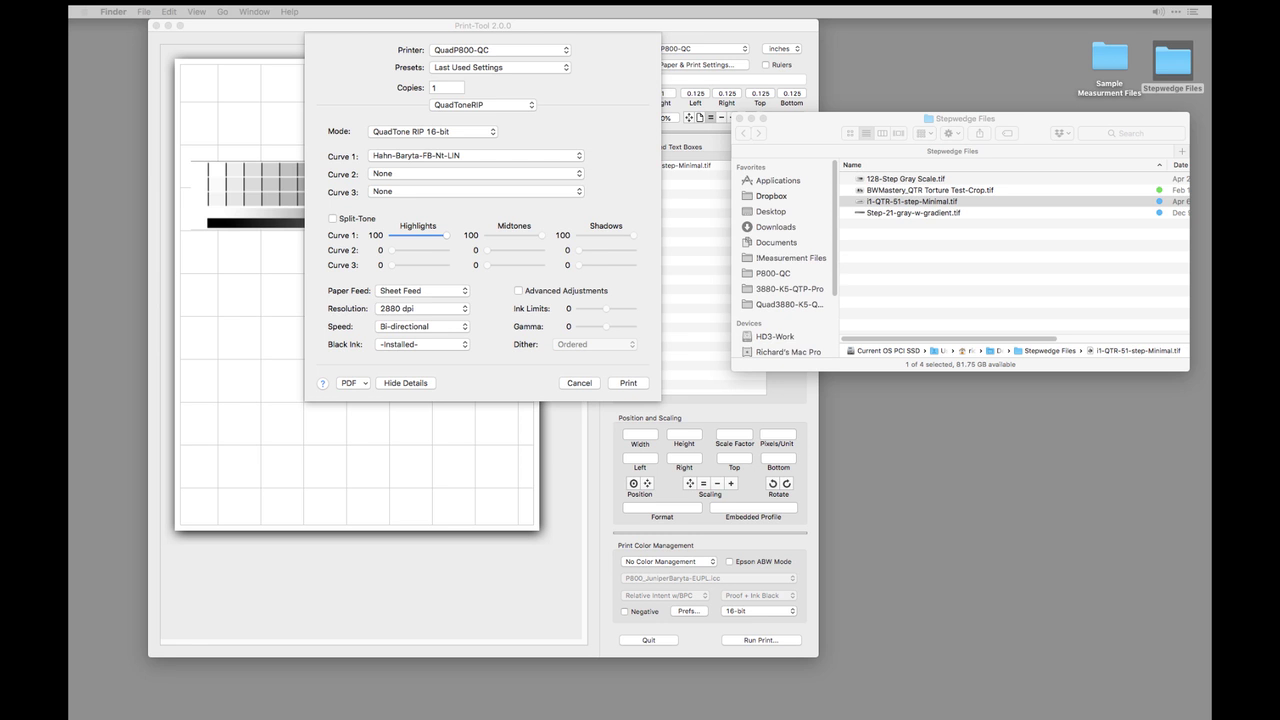
key(super+Tab)
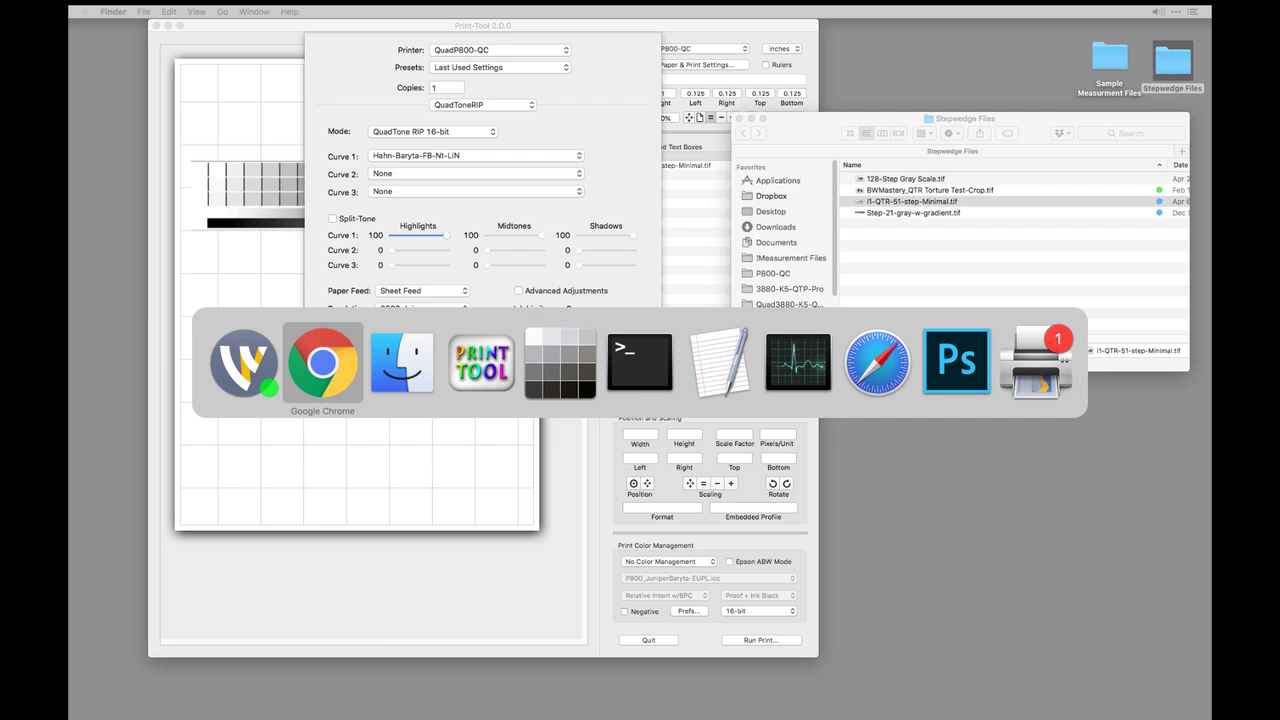
key(Escape)
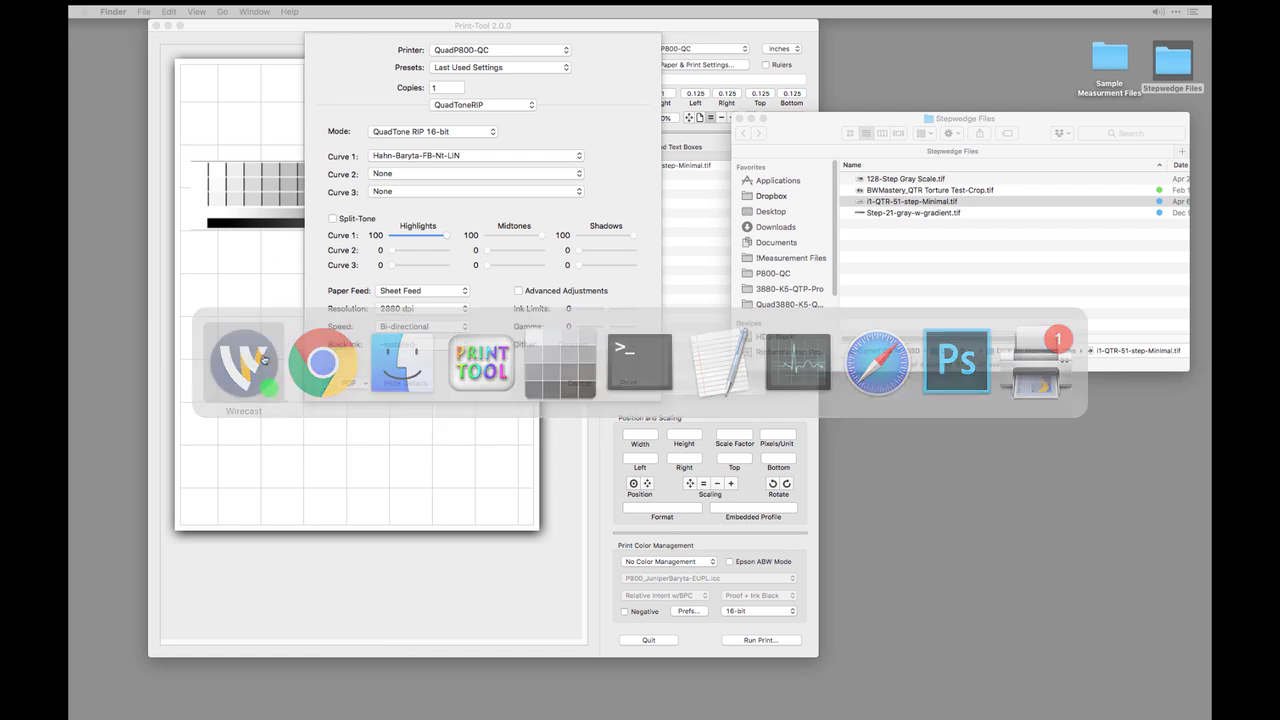
key(super+Tab)
key(Escape)
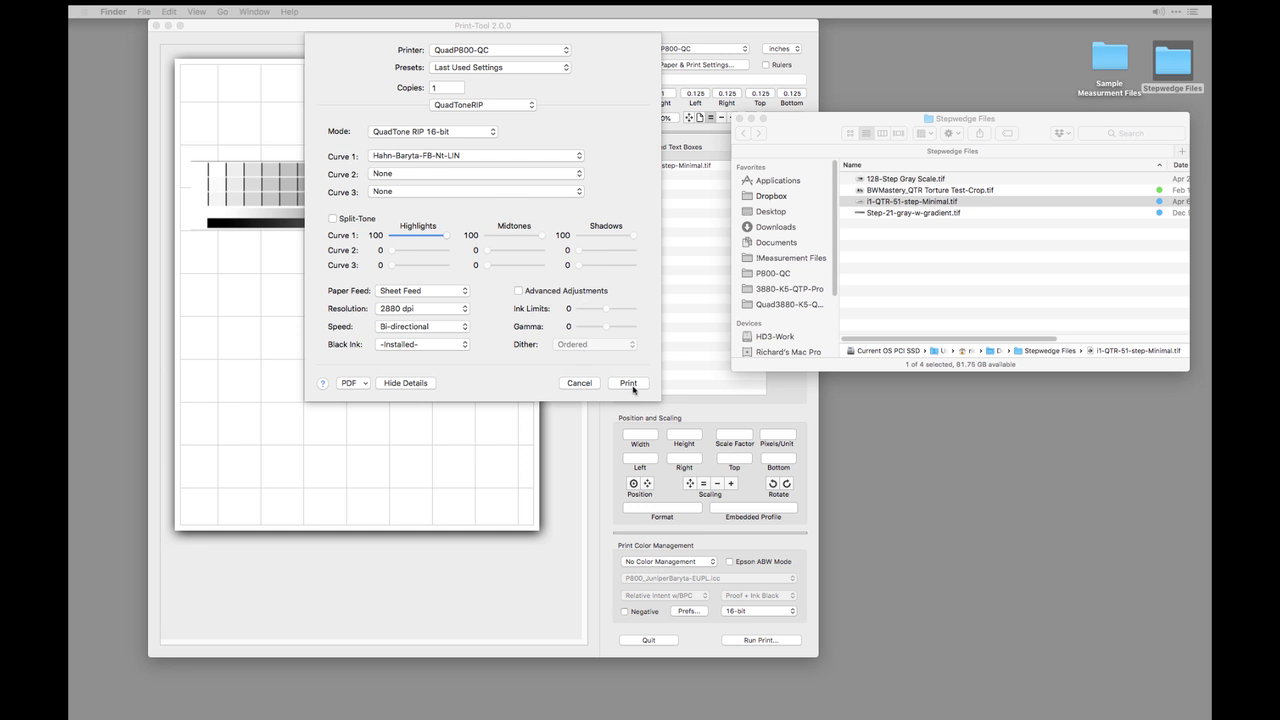
Send the target to the printer, minimize the Print-Tool window and close the Stepwedge Files folder
click(630, 384)
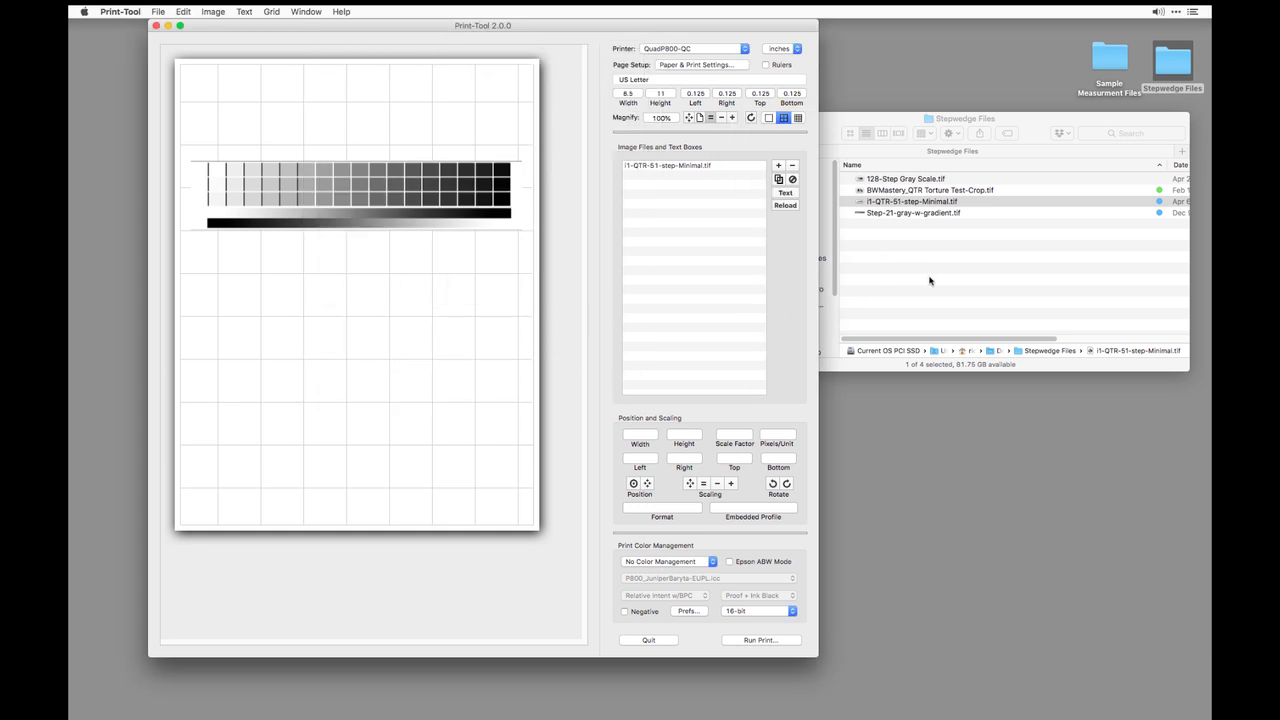
click(1043, 62)
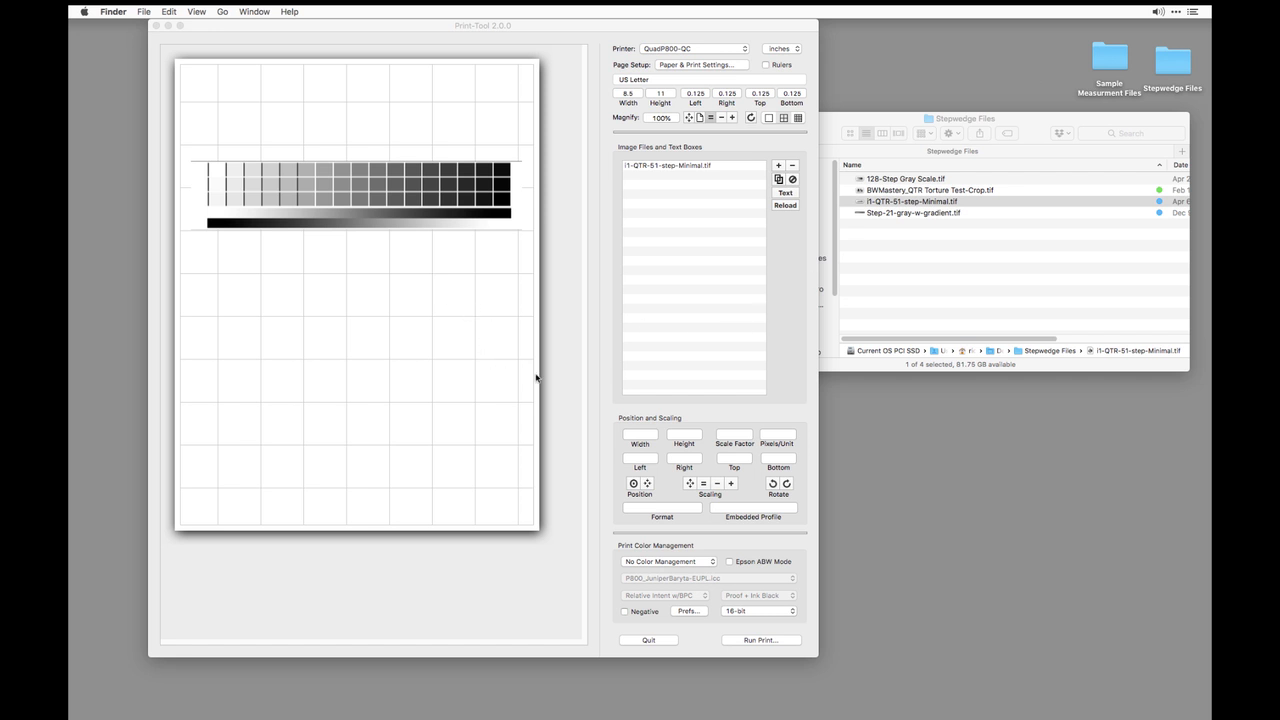
click(167, 25)
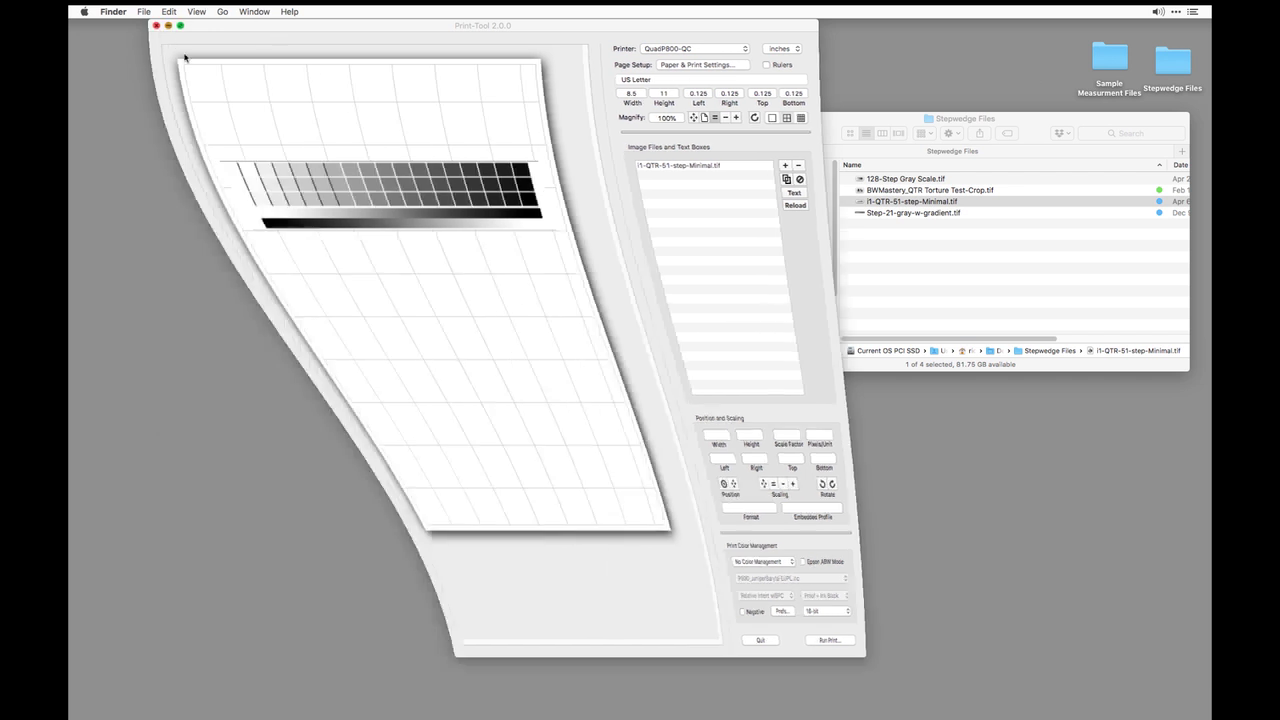
click(811, 130)
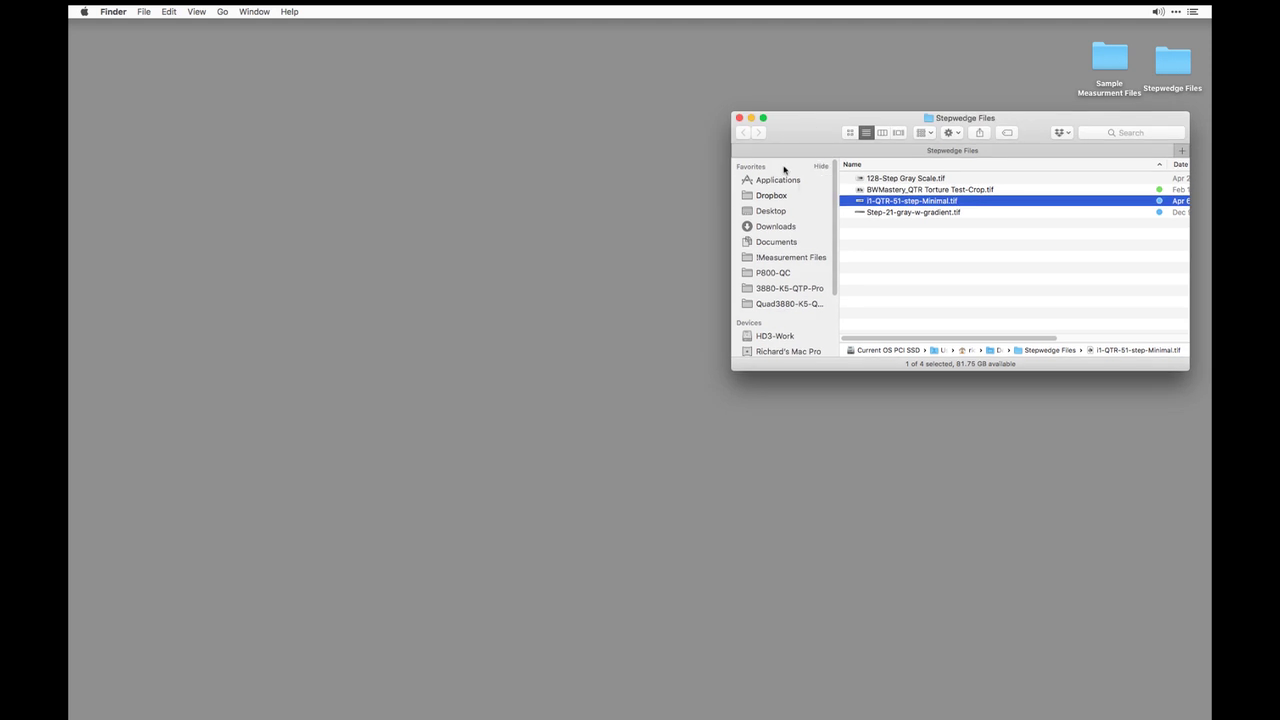
click(739, 118)
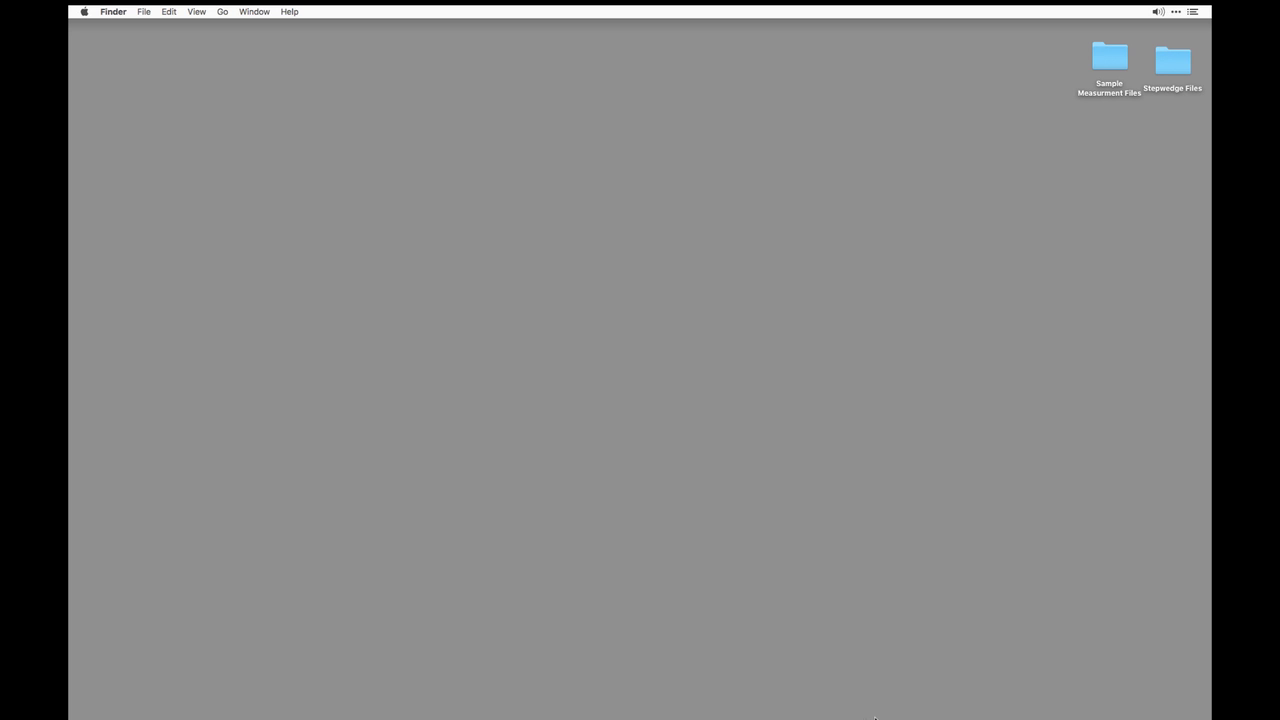
Restore the minimized QuickCurve window and show its Curve Blending page
mouse_move(871, 705)
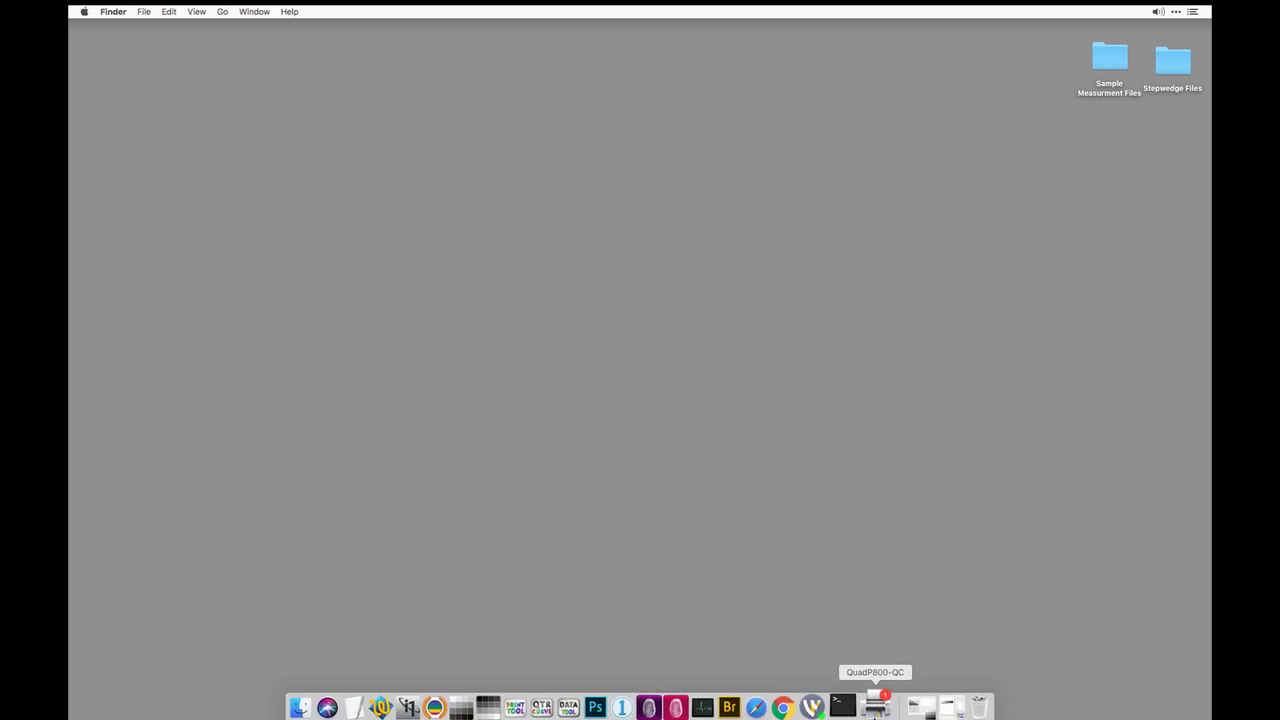
click(910, 703)
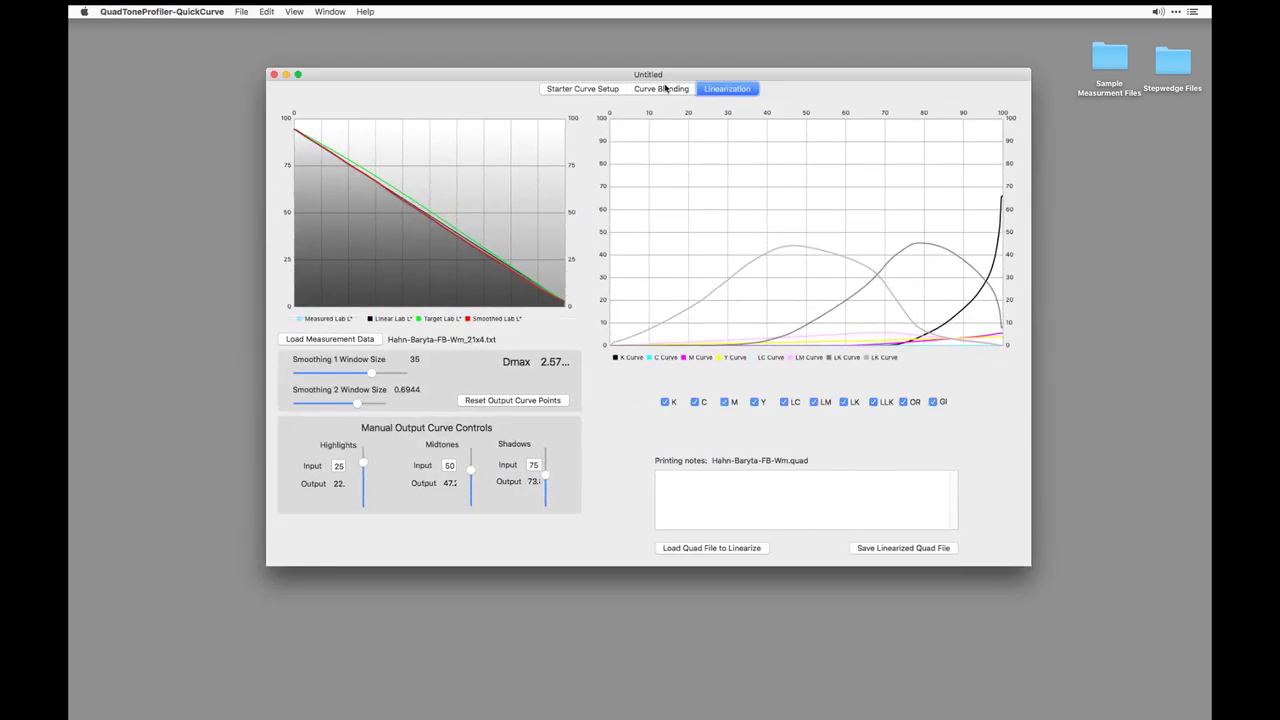
click(665, 89)
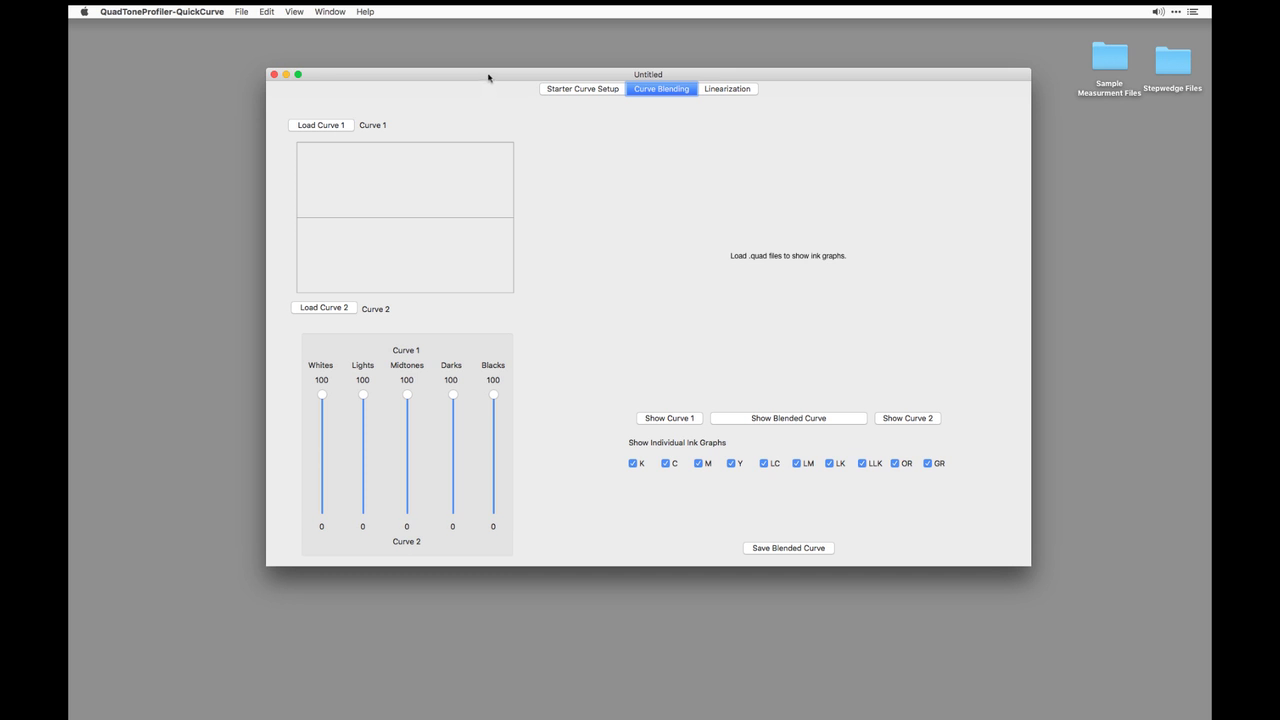
drag(489, 77, 491, 88)
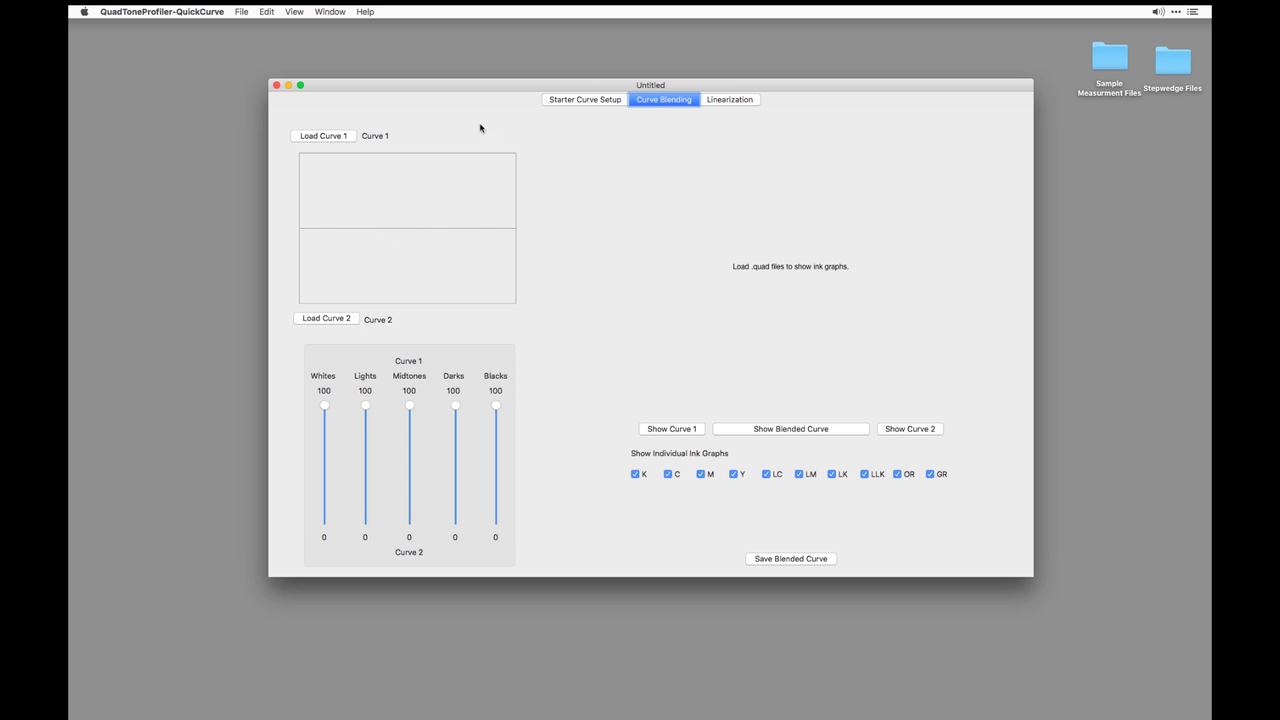
Load Hahn-Baryta-FB-K3-72-LIN.quad from the P800-QC folder as Curve 1 for blending
click(333, 139)
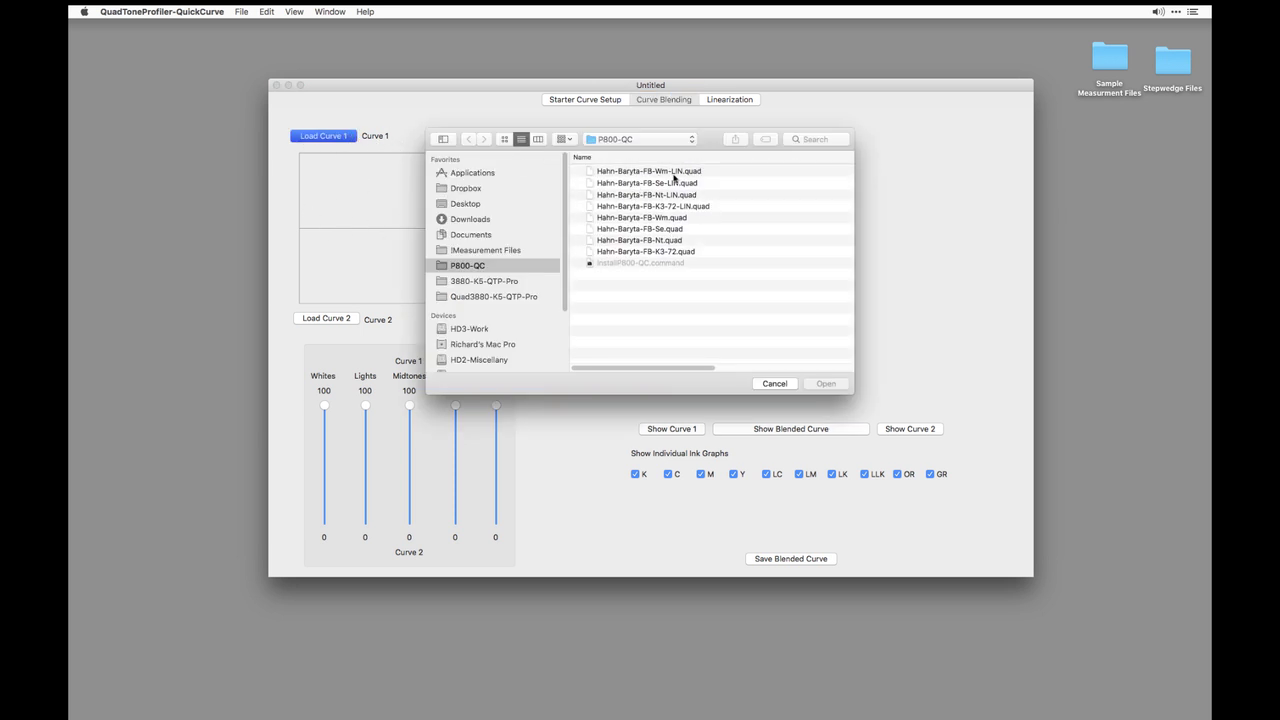
click(650, 207)
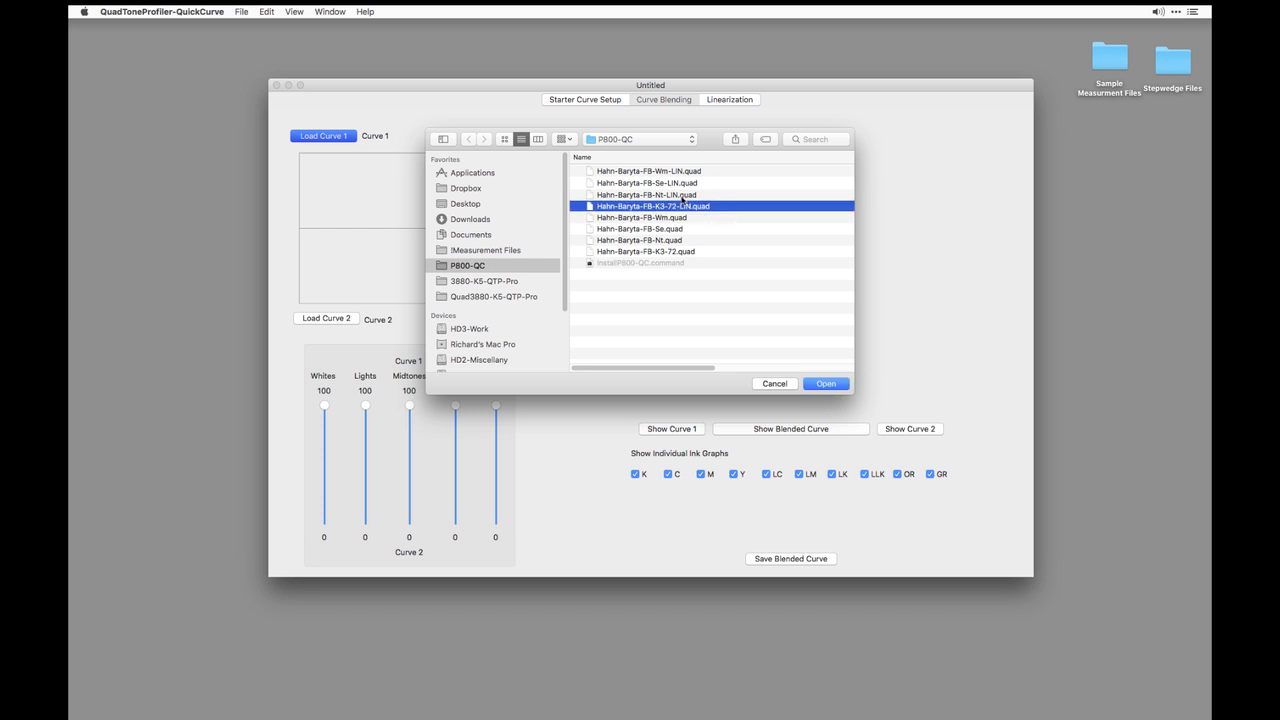
click(823, 384)
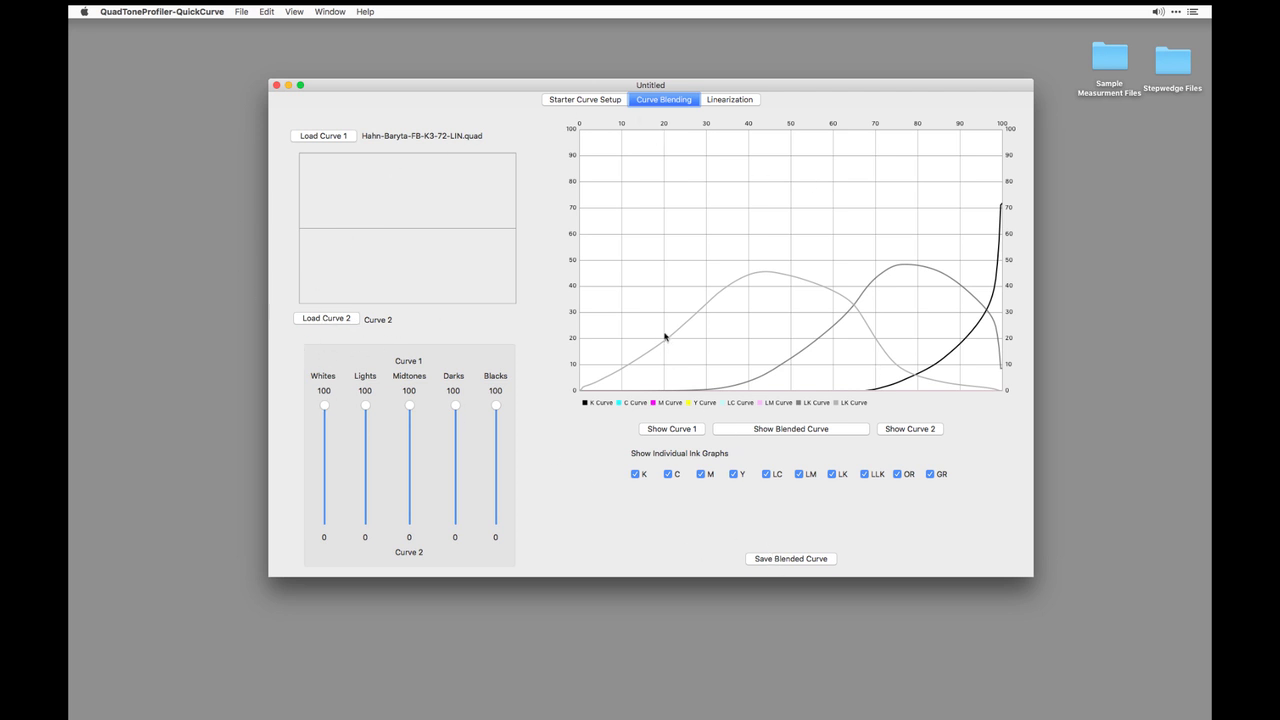
Load Hahn-Baryta-FB-Nt-LIN.quad from the P800-QC folder as Curve 2 for blending
click(781, 561)
click(338, 322)
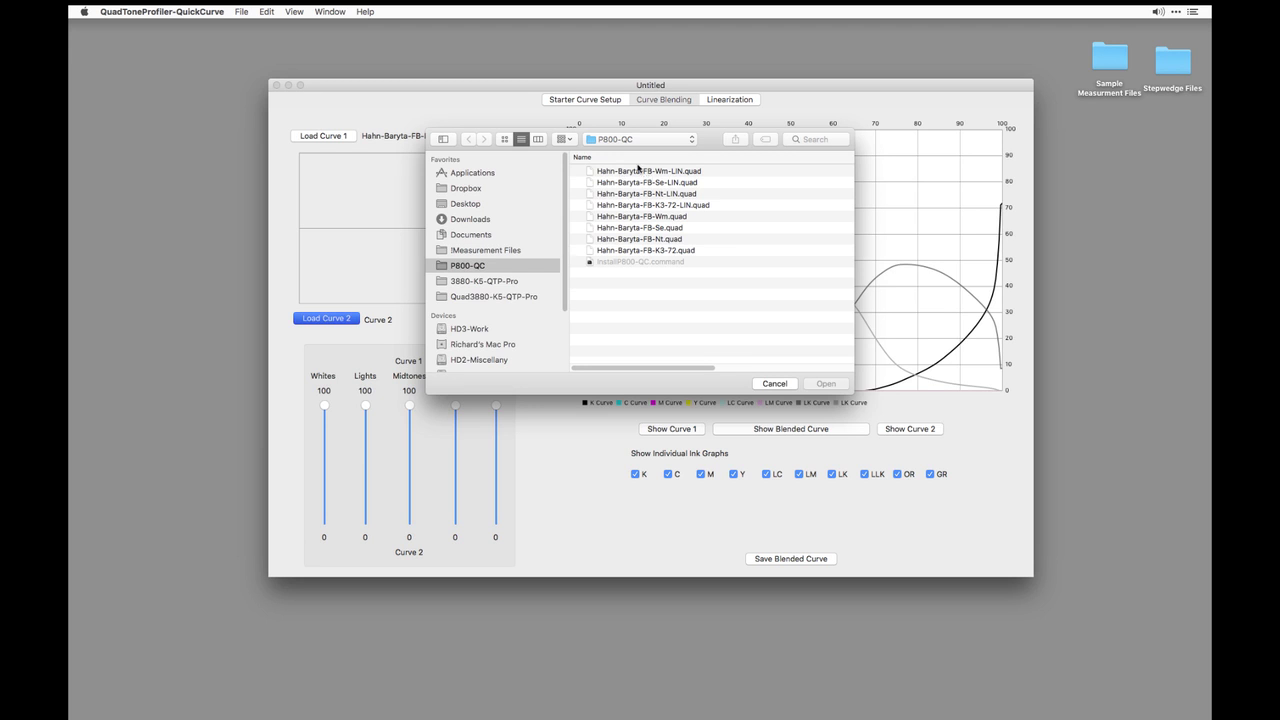
click(652, 252)
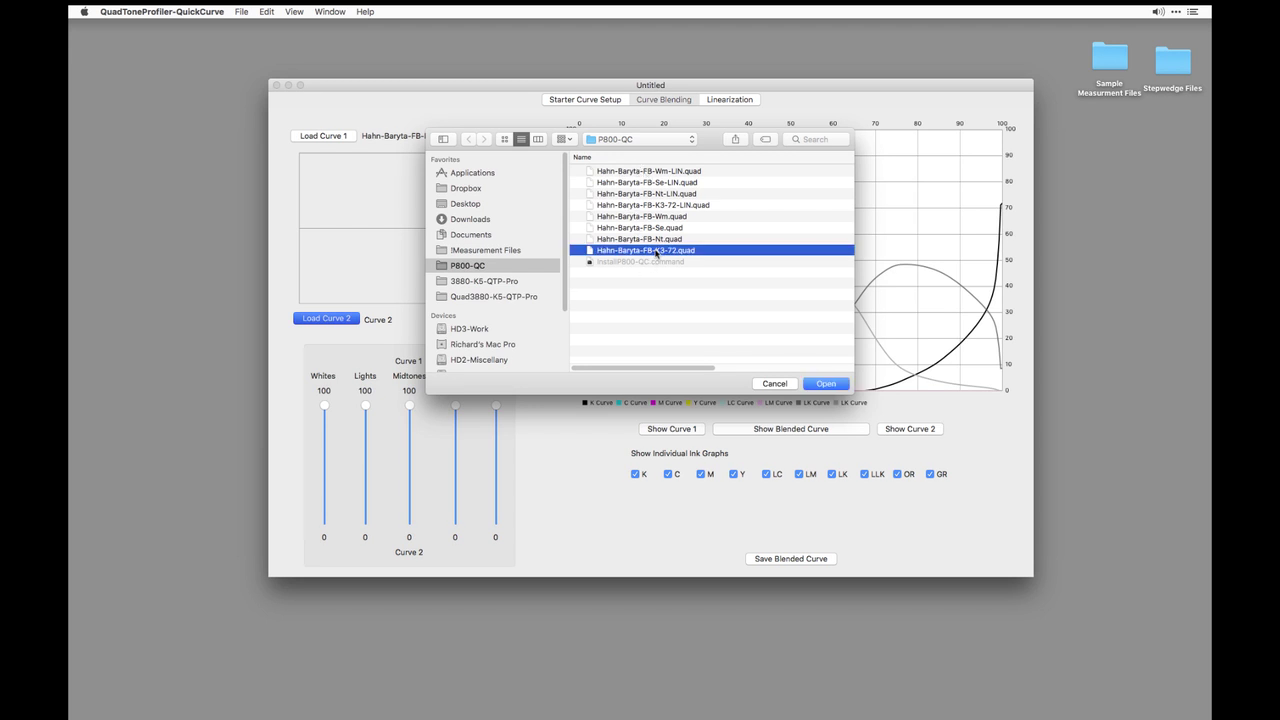
click(656, 195)
click(825, 384)
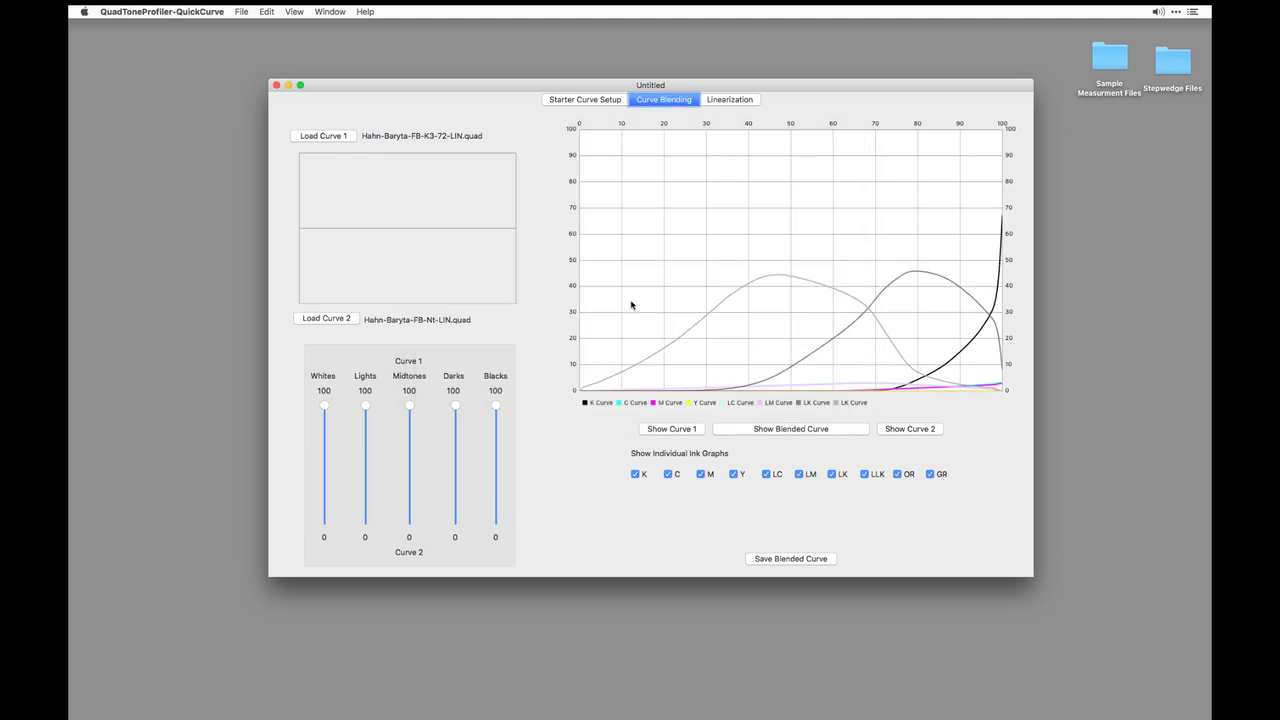
Compare the ink graphs of Curve 1, Curve 2 and the blended curve by displaying each in turn
click(912, 429)
click(668, 429)
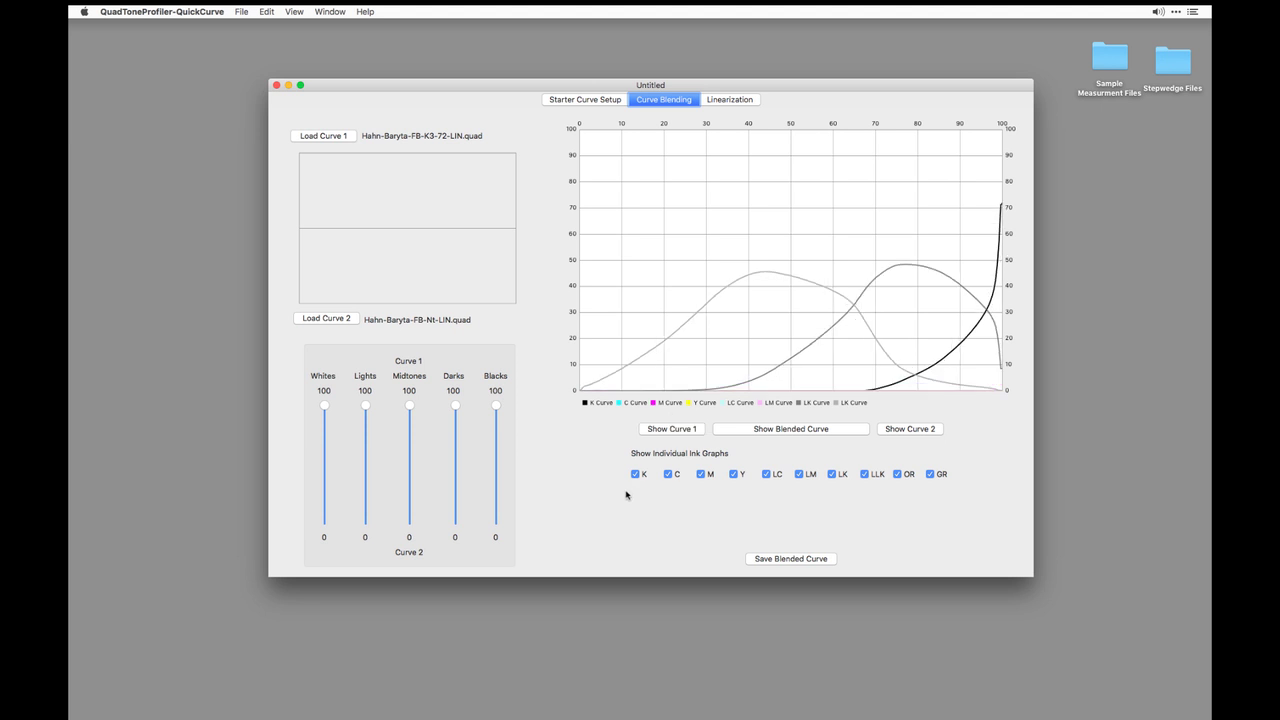
click(912, 429)
click(800, 429)
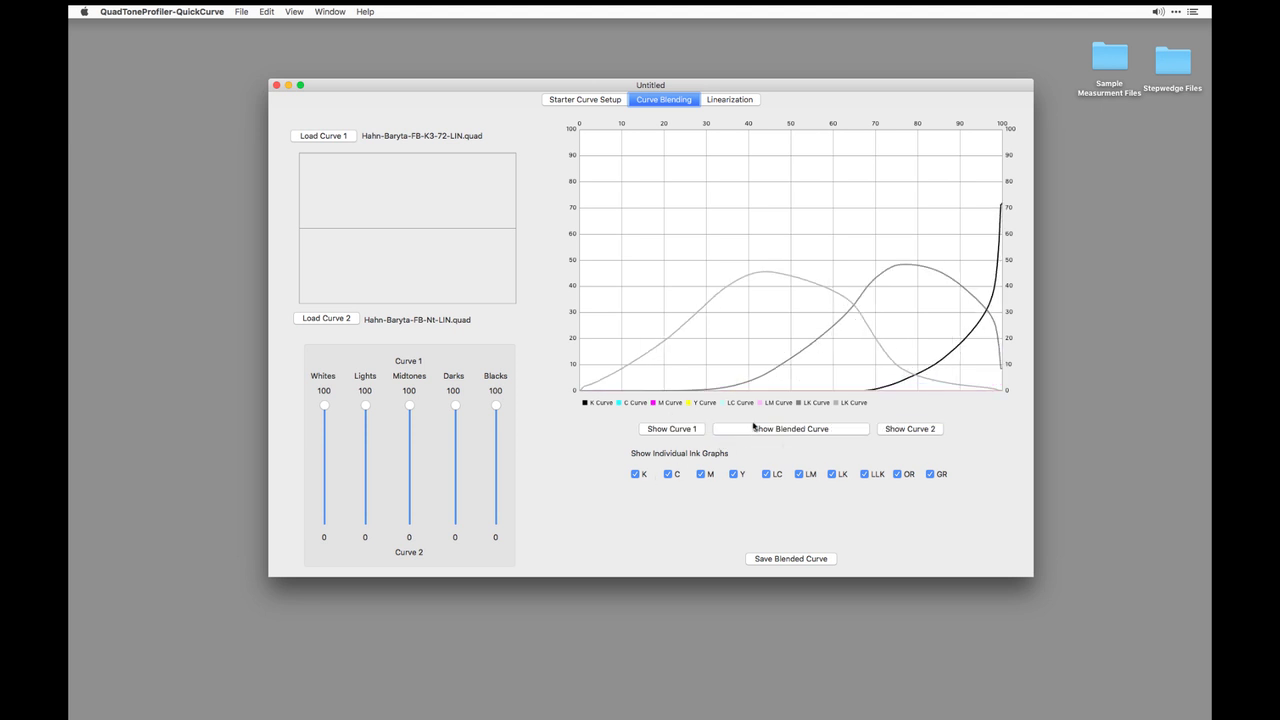
click(690, 429)
click(748, 432)
click(893, 430)
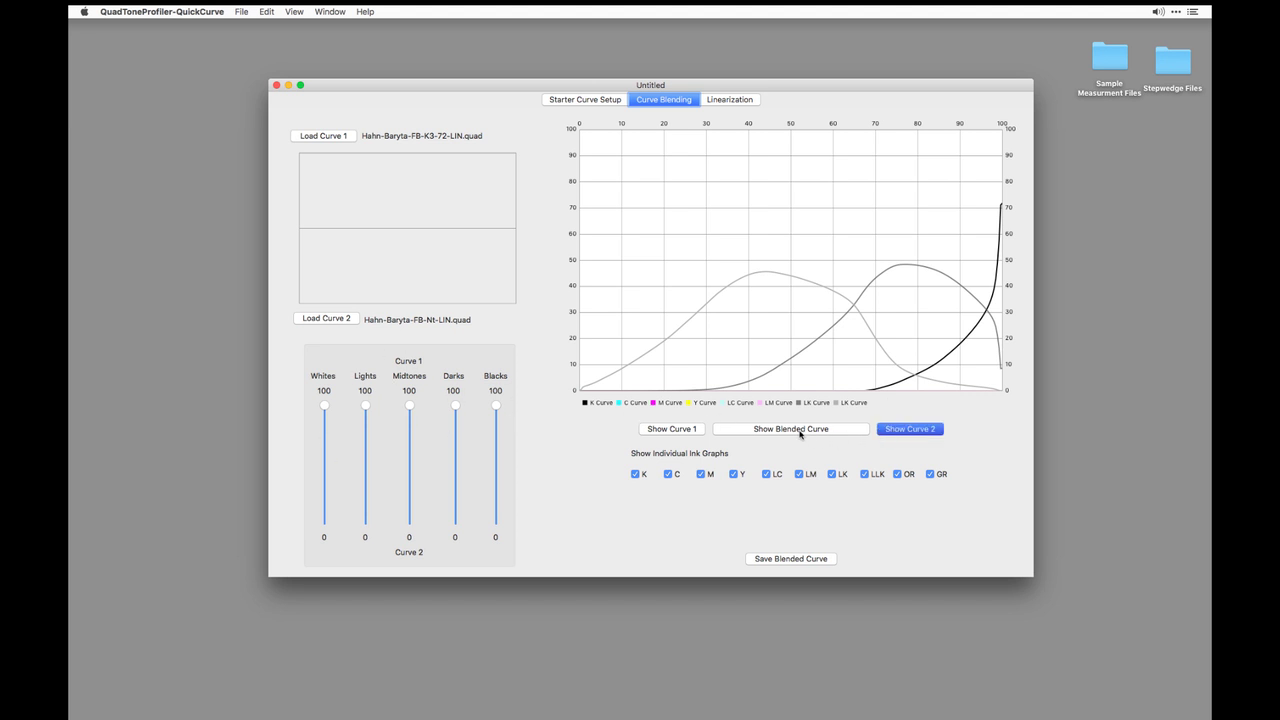
click(677, 430)
click(734, 434)
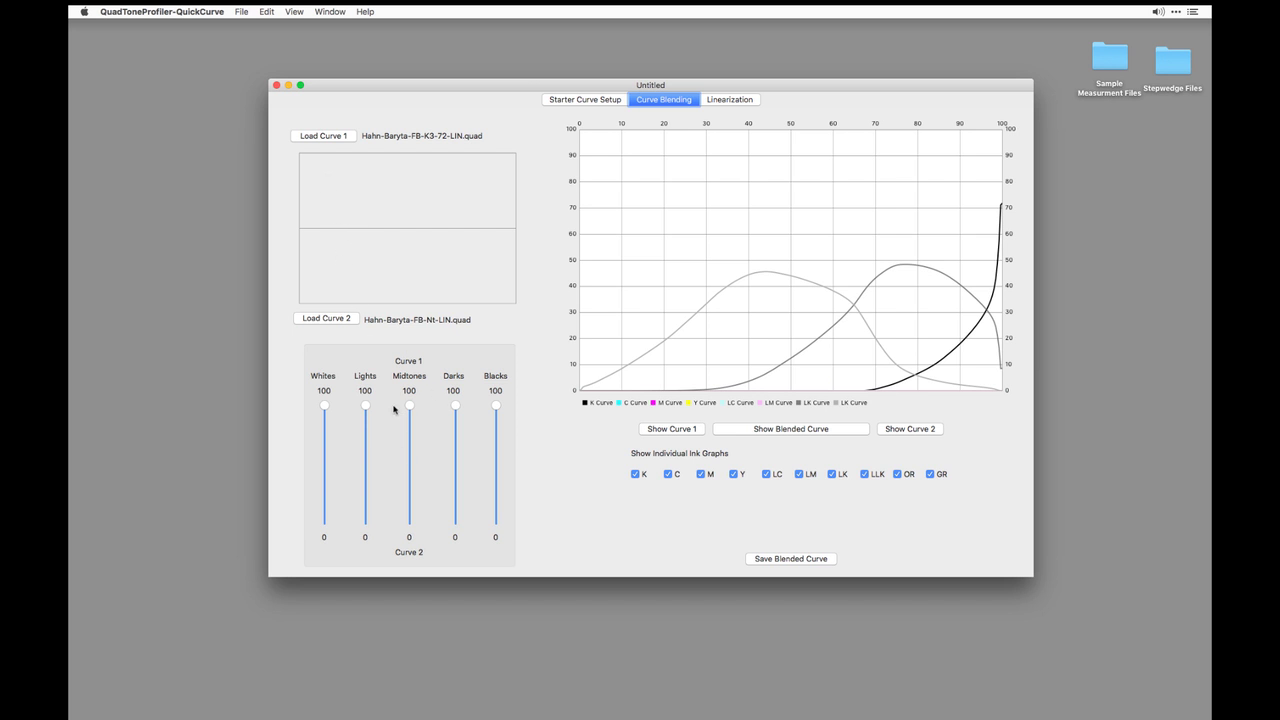
Launch i1Profiler and bring its window in front of QuickCurve
drag(517, 88, 416, 68)
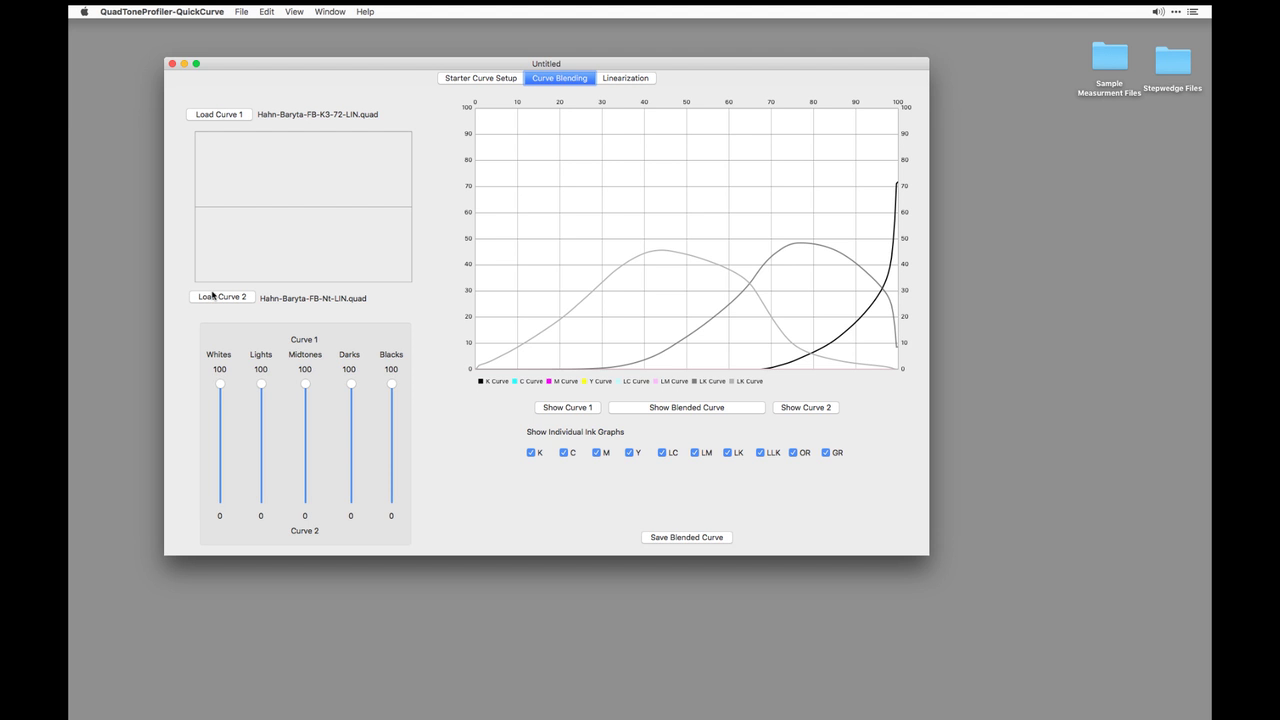
key(super+Tab)
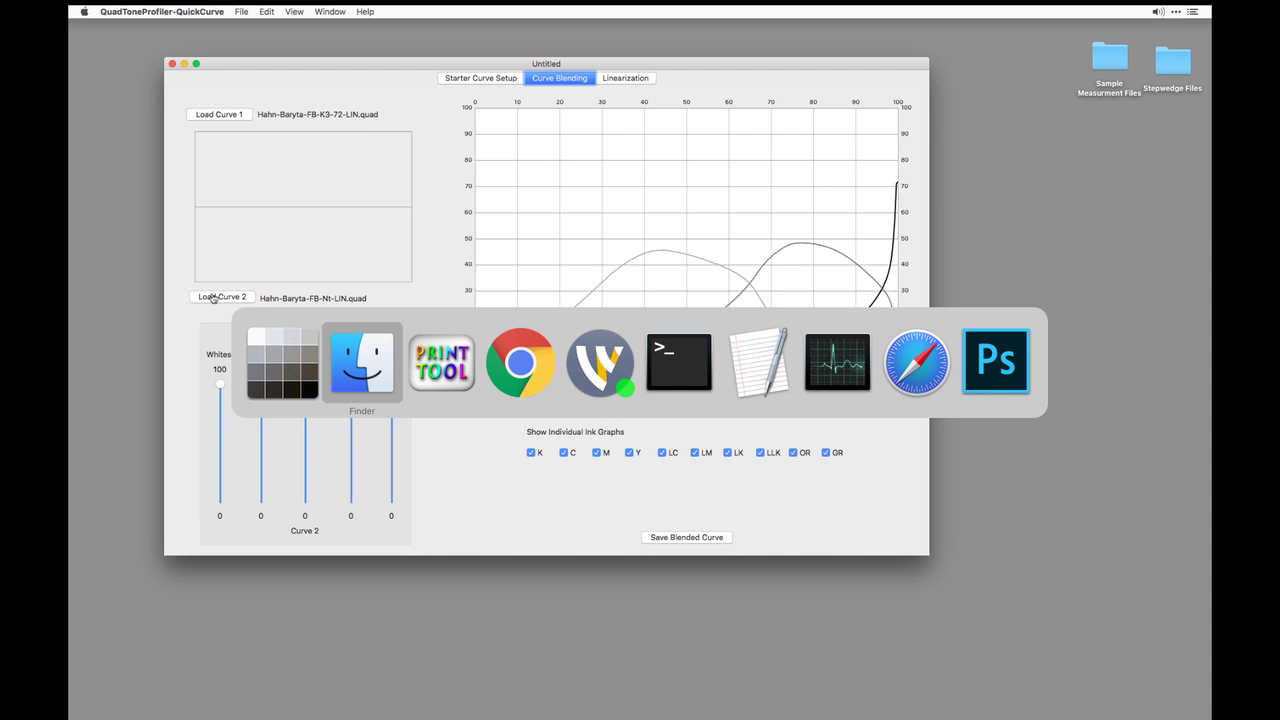
key(super+Tab)
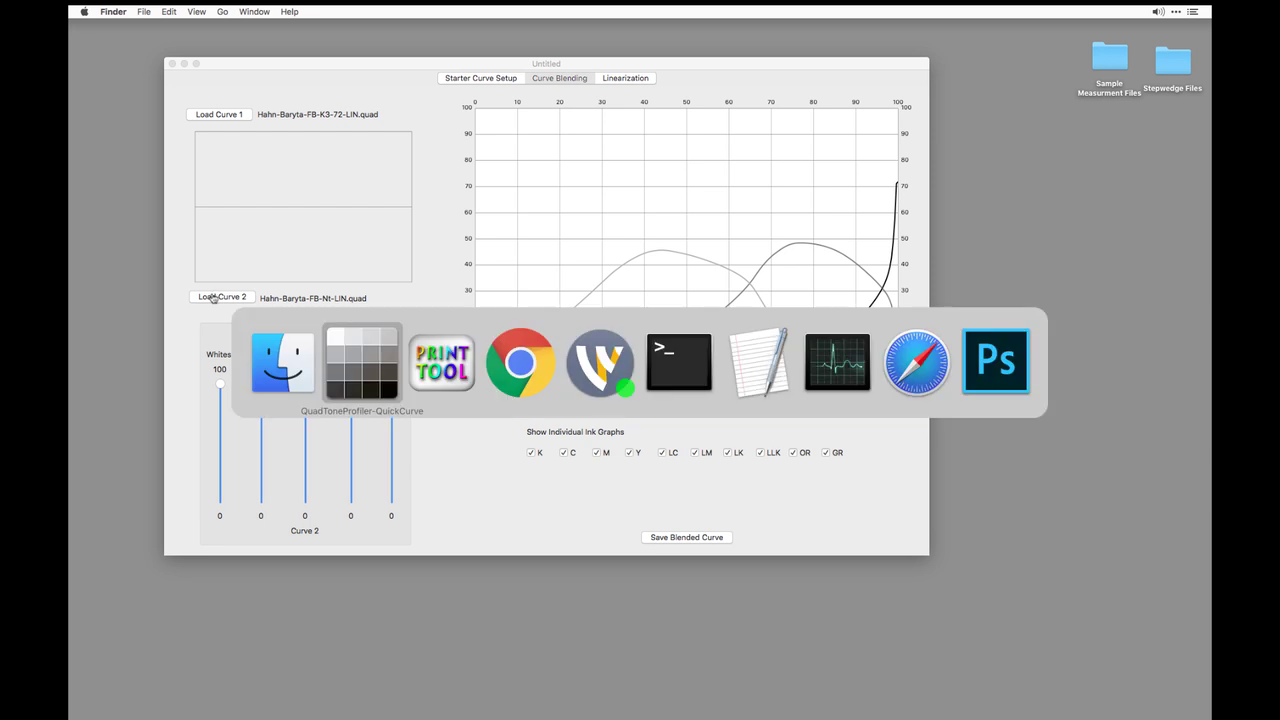
key(super+Tab)
key(super+Tab)
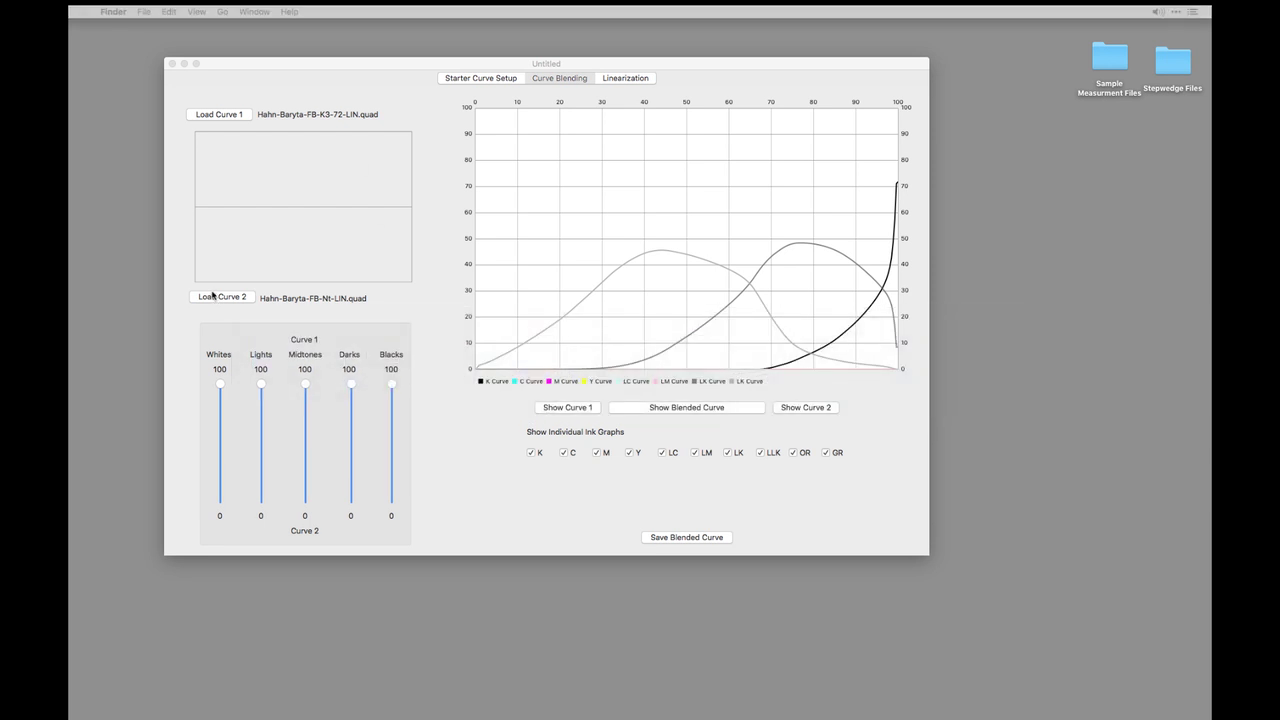
key(super+space)
text(i1por)
key(BackSpace)
key(BackSpace)
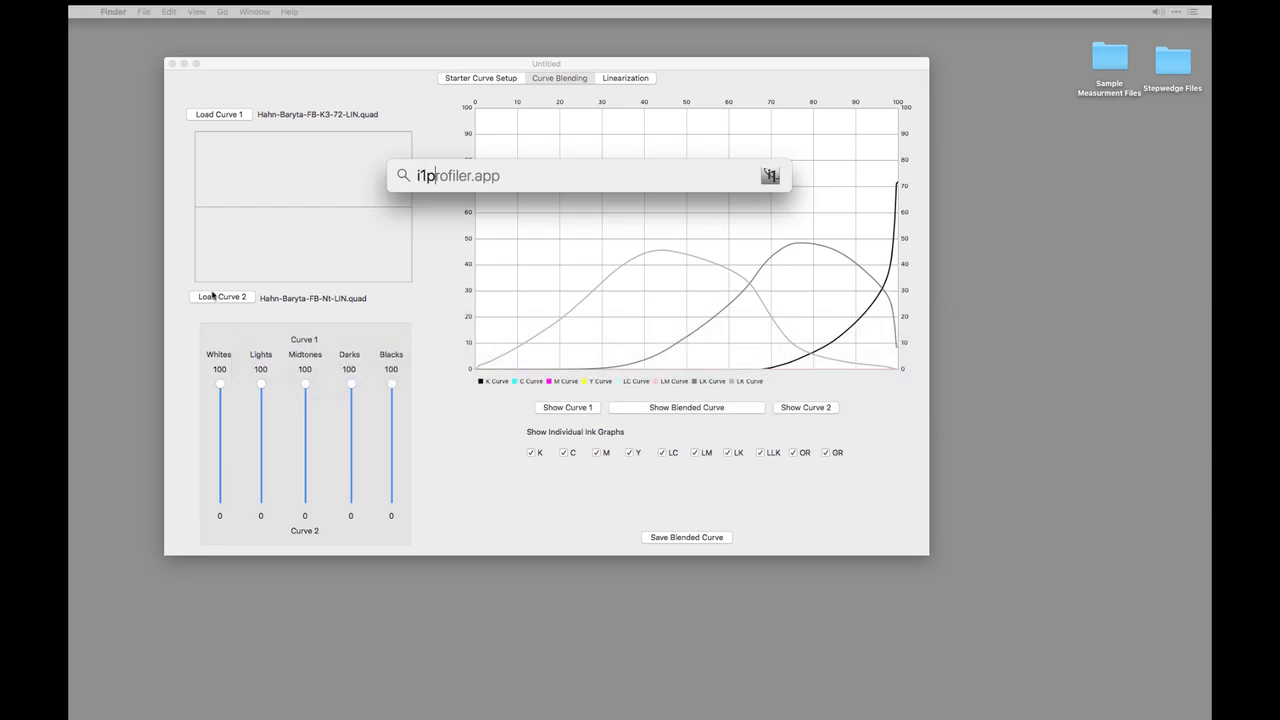
key(Return)
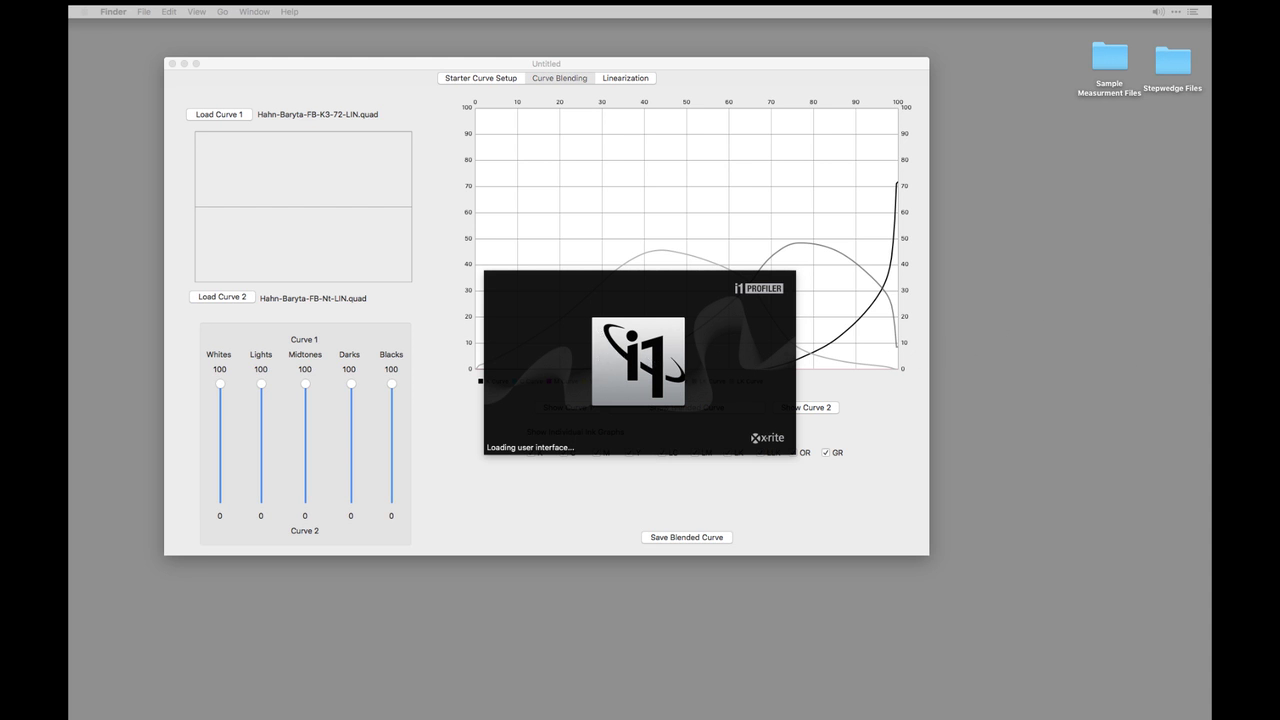
click(415, 70)
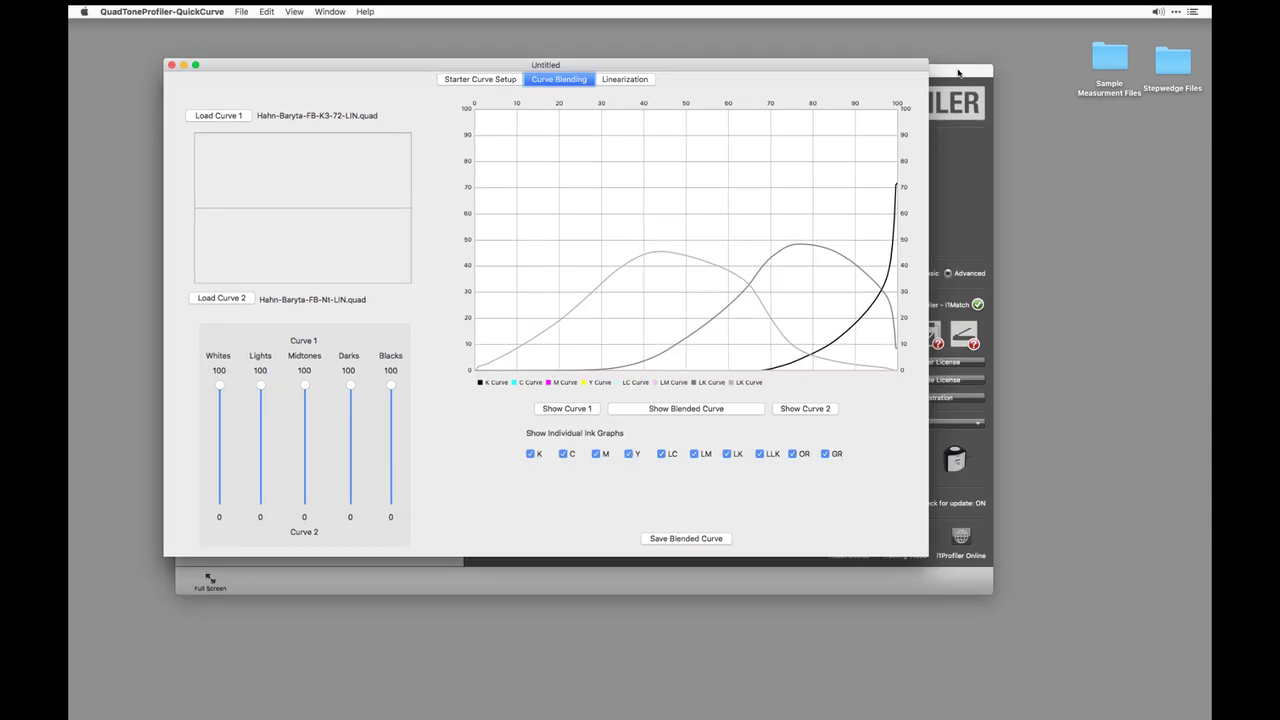
click(958, 73)
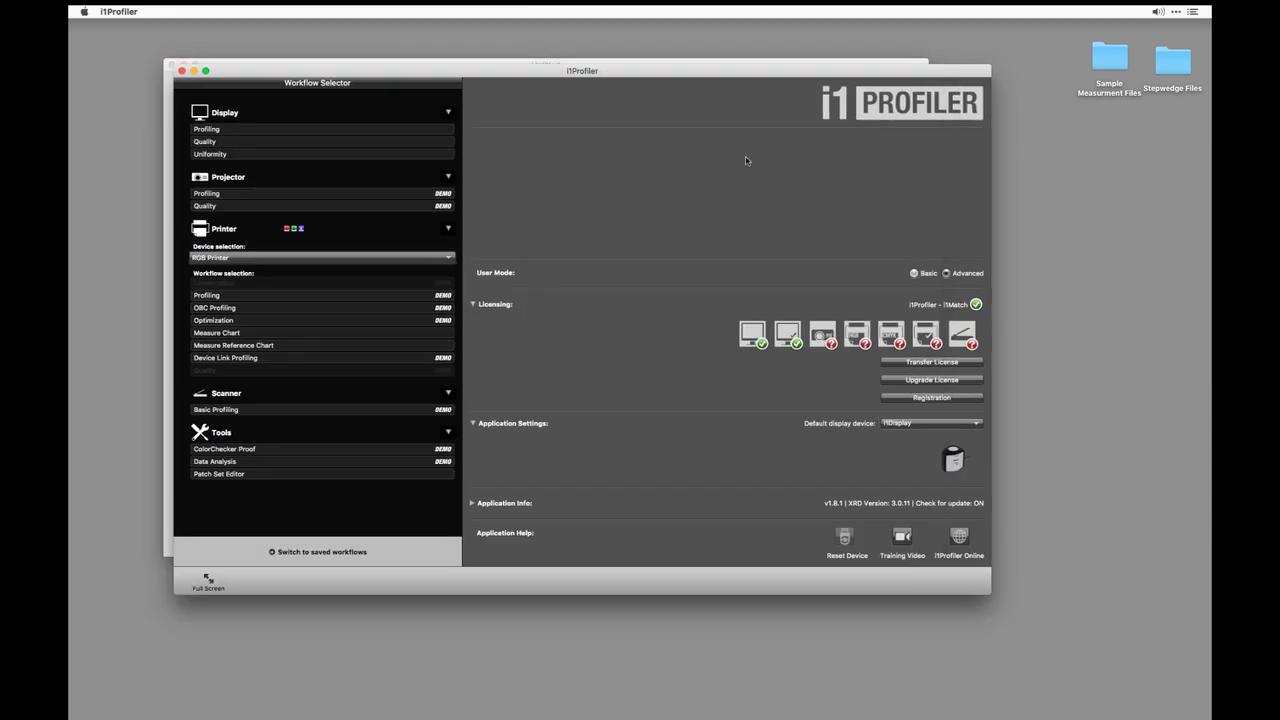
Start the printer Measure Chart workflow and load the saved workflow "measure 21x4 for QTR"
click(207, 335)
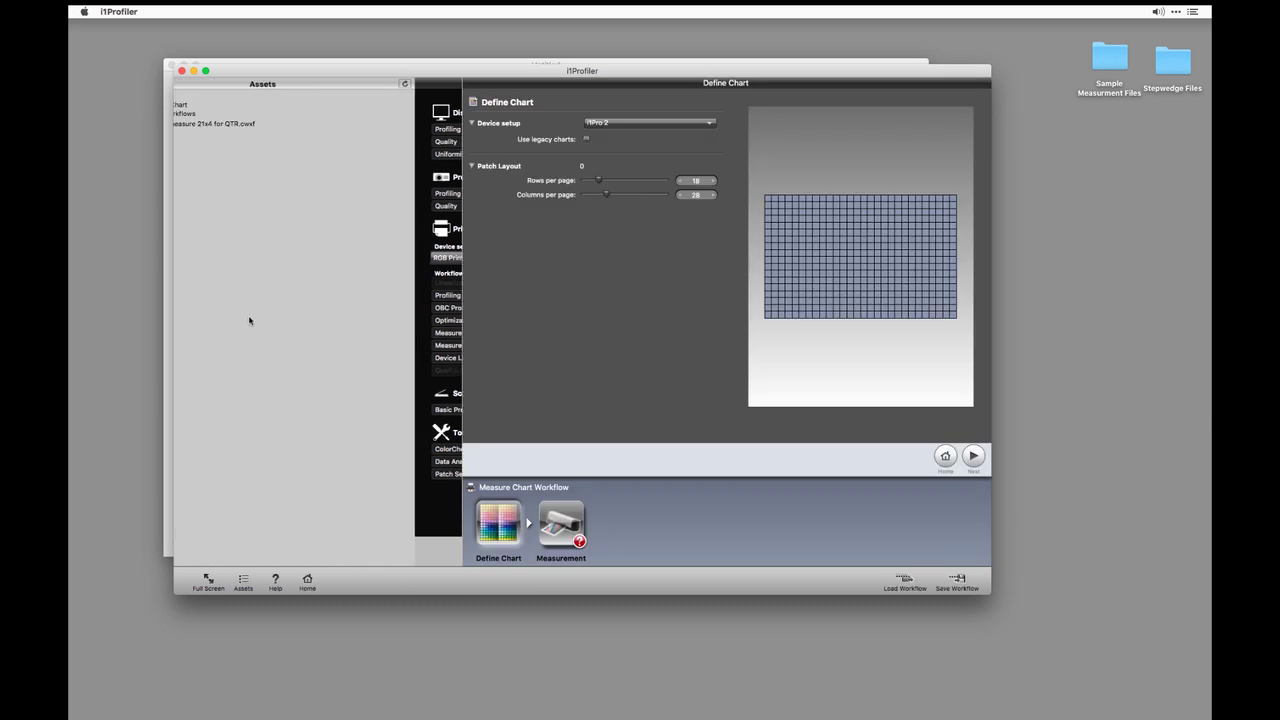
click(275, 124)
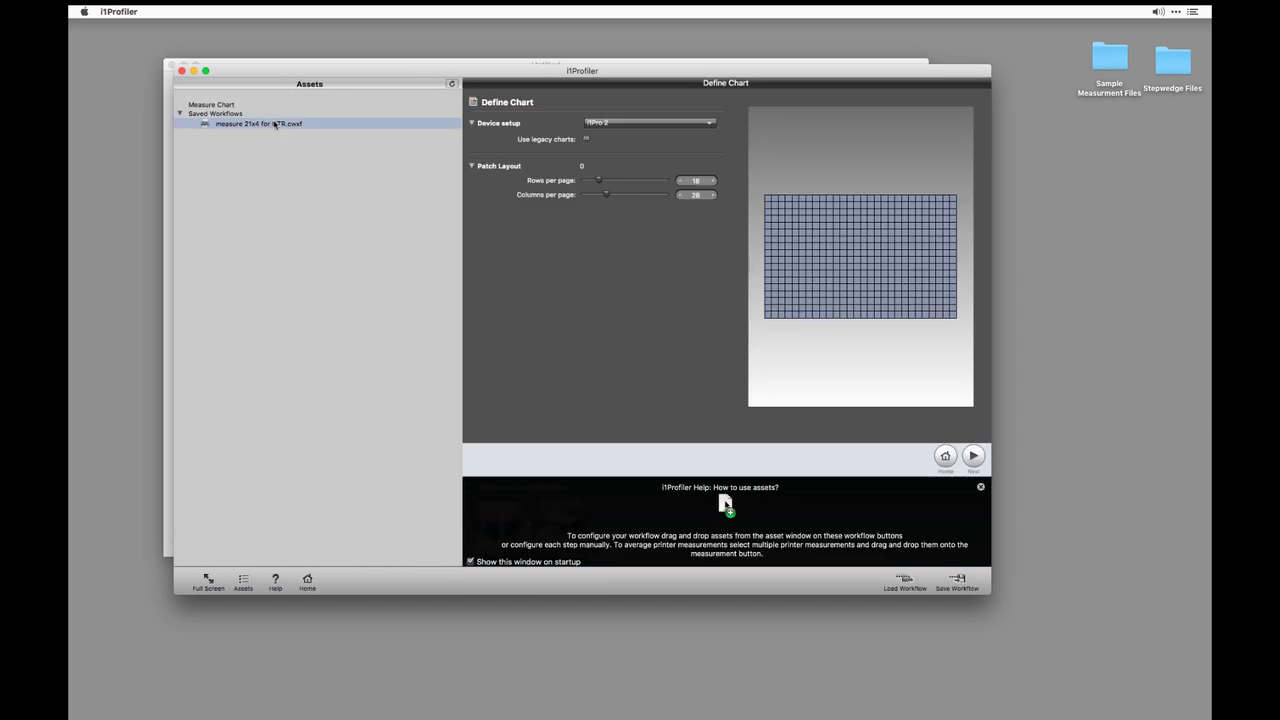
double_click(275, 124)
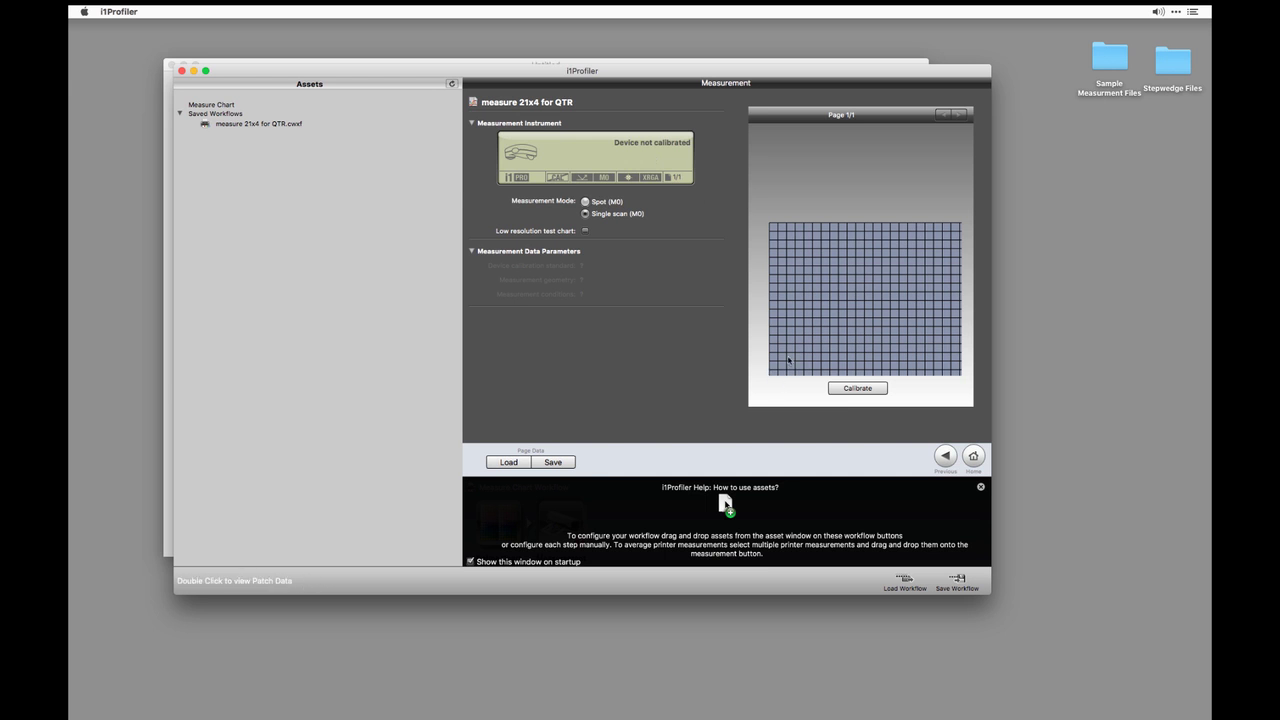
Return to the chart definition and set the patch layout to 3 rows and 17 columns per page
click(947, 459)
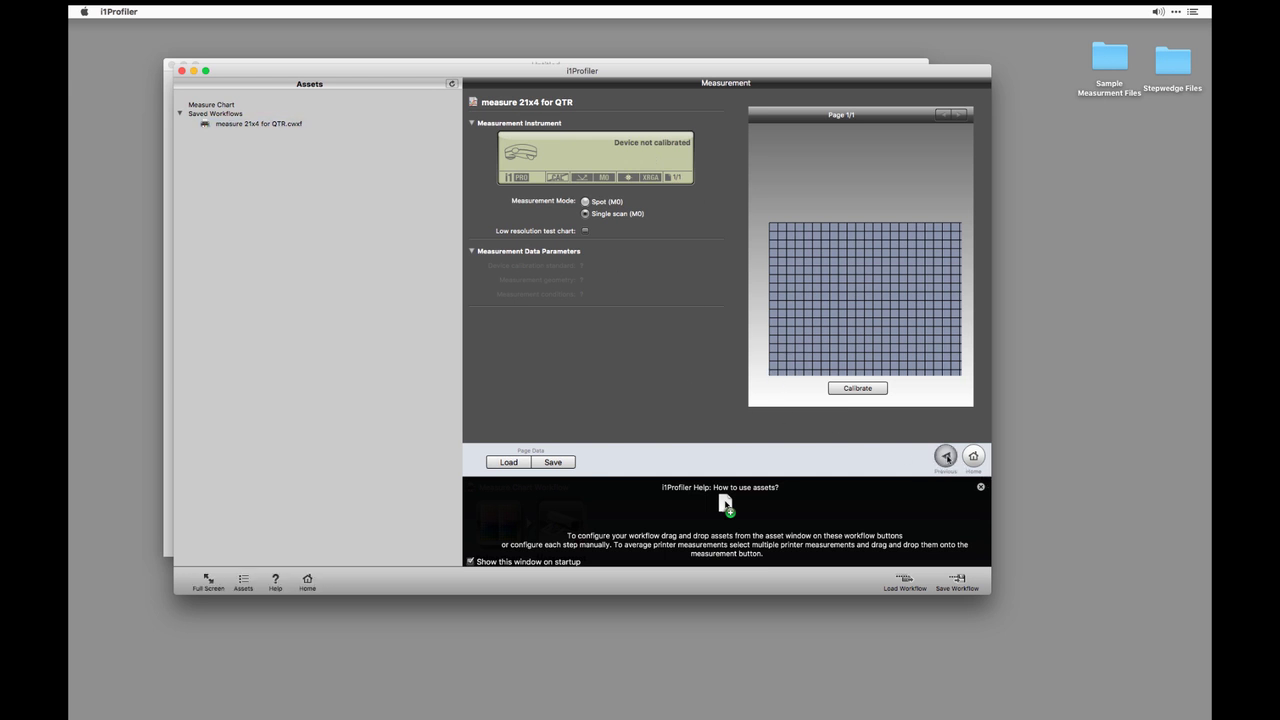
click(681, 162)
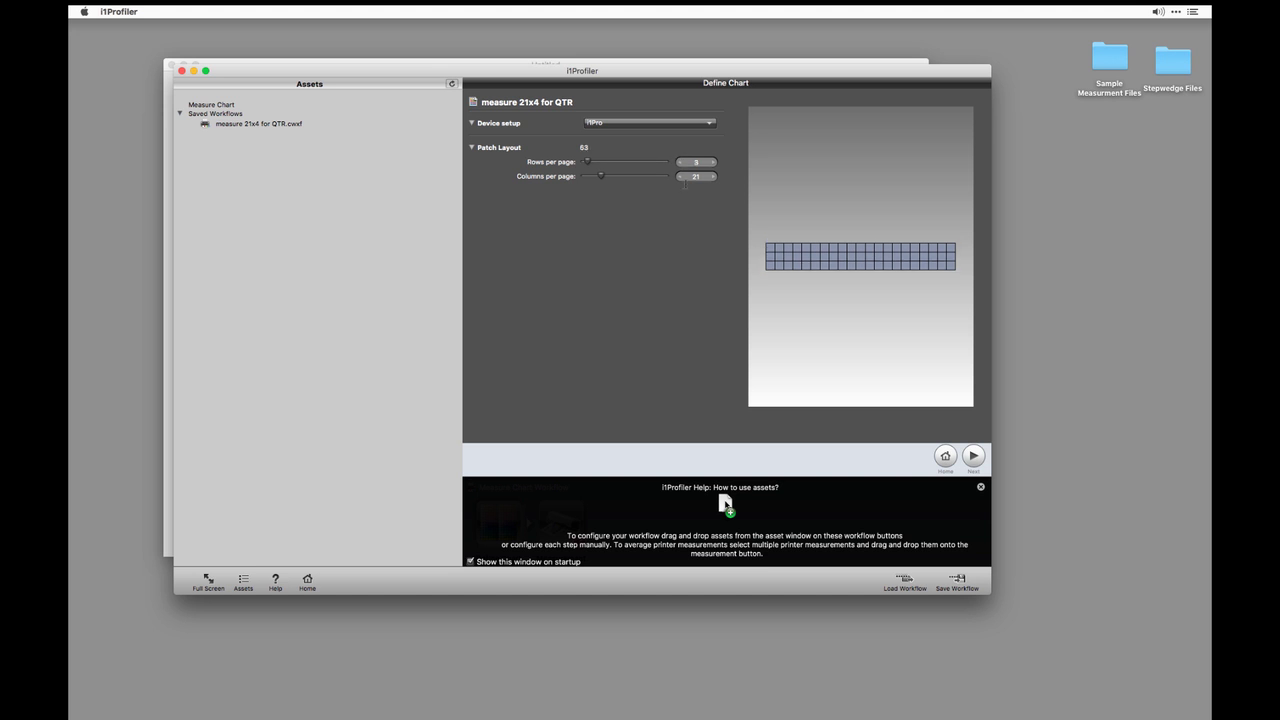
click(681, 177)
click(681, 177)
click(681, 177)
click(681, 177)
click(681, 177)
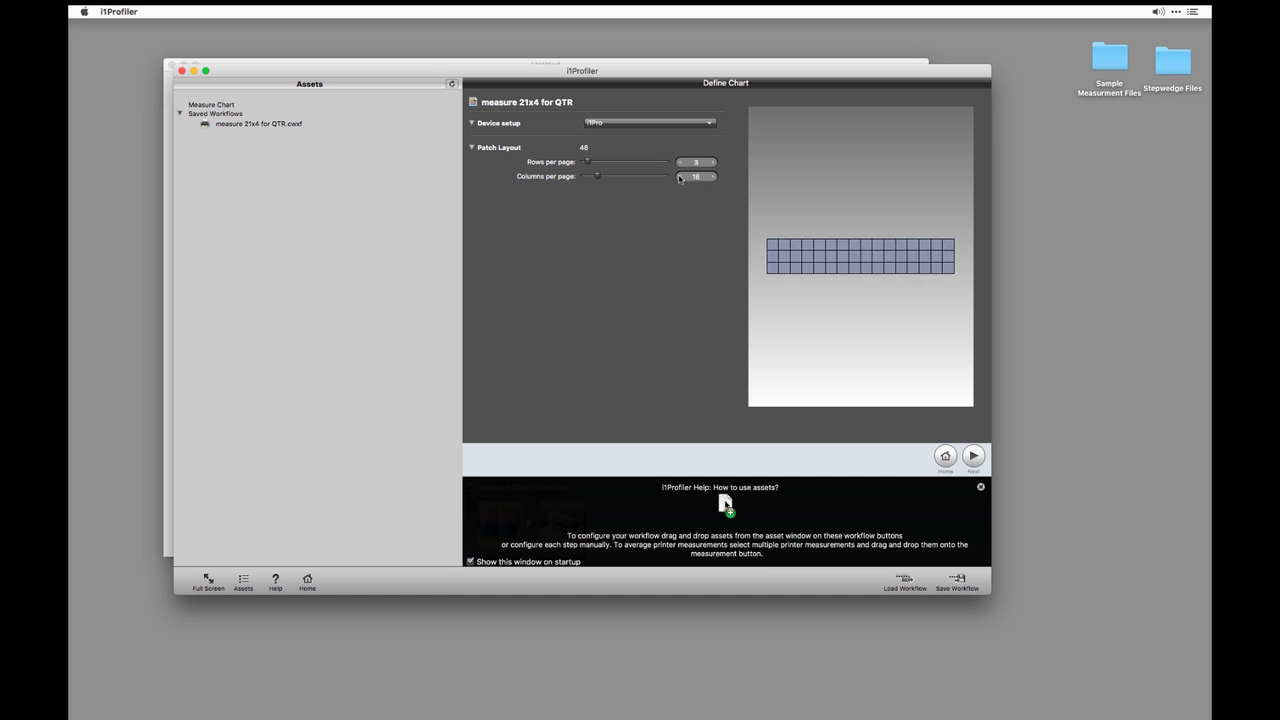
click(712, 178)
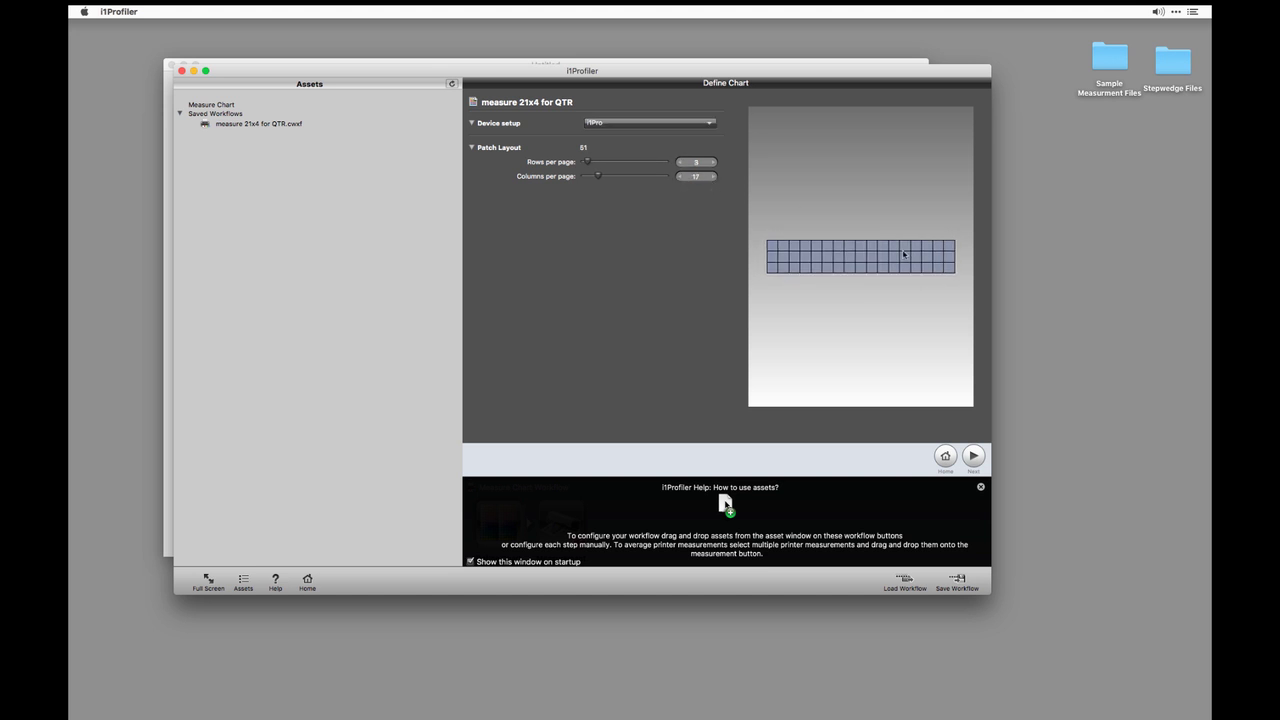
Proceed to the measurement stage and calibrate the i1Pro device
click(971, 459)
click(872, 392)
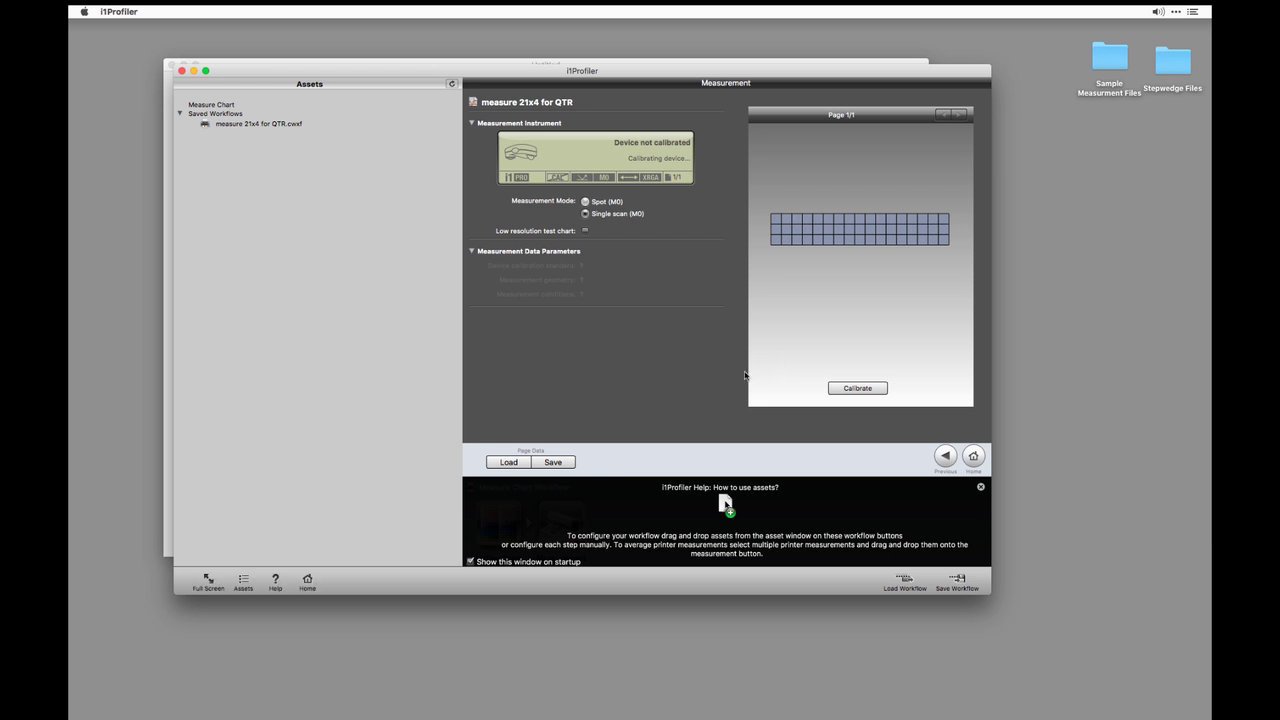
click(847, 393)
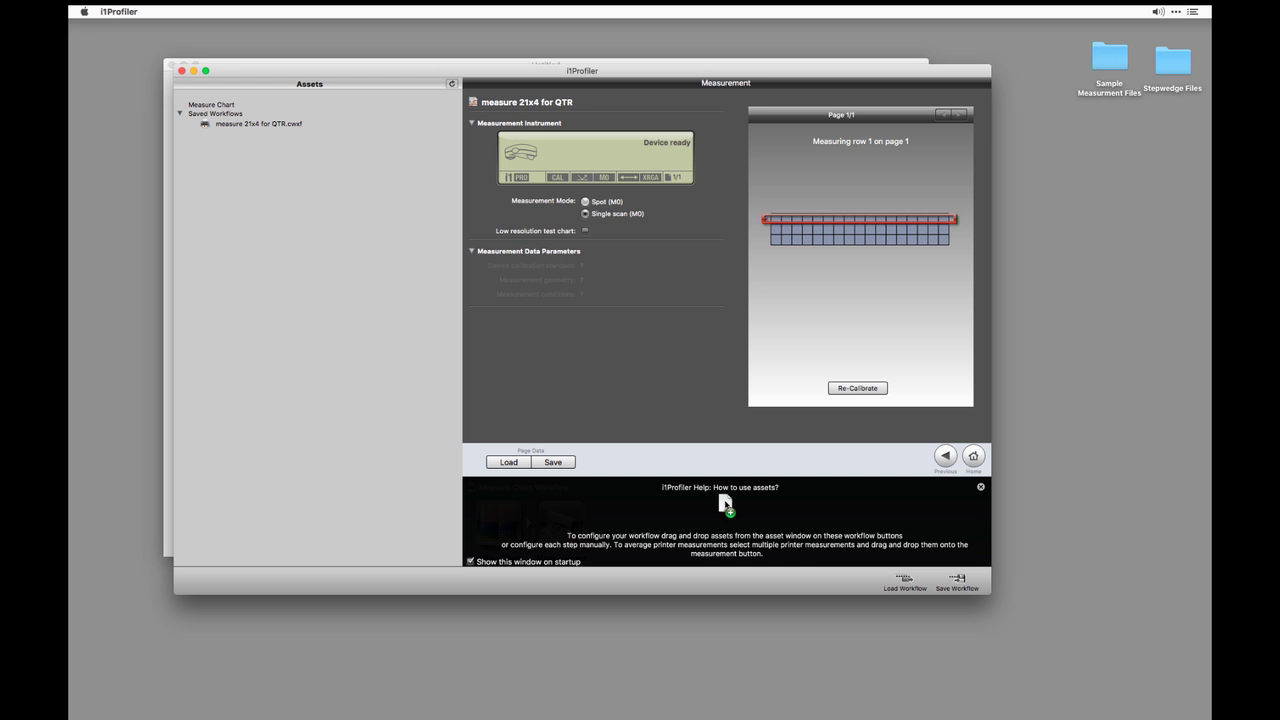
Scan the three rows of the K3 51-step target in single scan mode
click(462, 70)
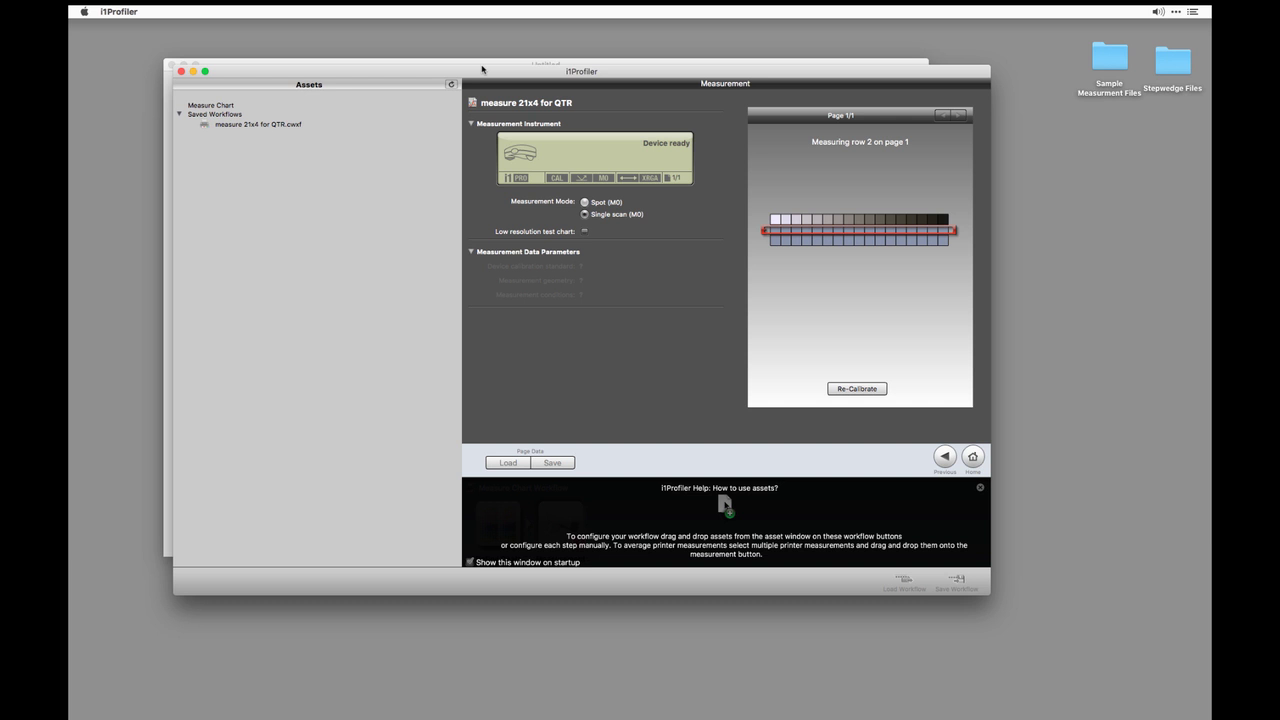
click(781, 219)
click(781, 229)
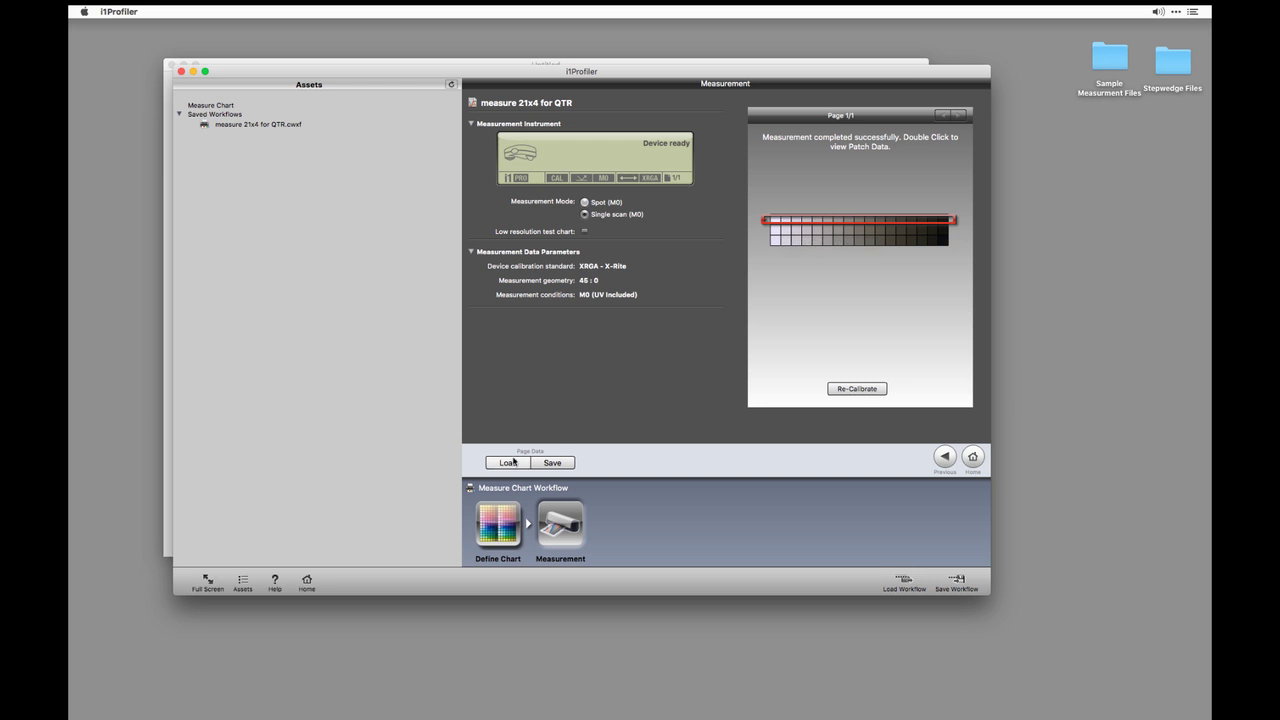
Save the measurement as Hahn-Baryta-FB-K3_51x1.txt in Sample Measurment Files, in i1Profiler CGATS Custom format with the offered options
click(552, 462)
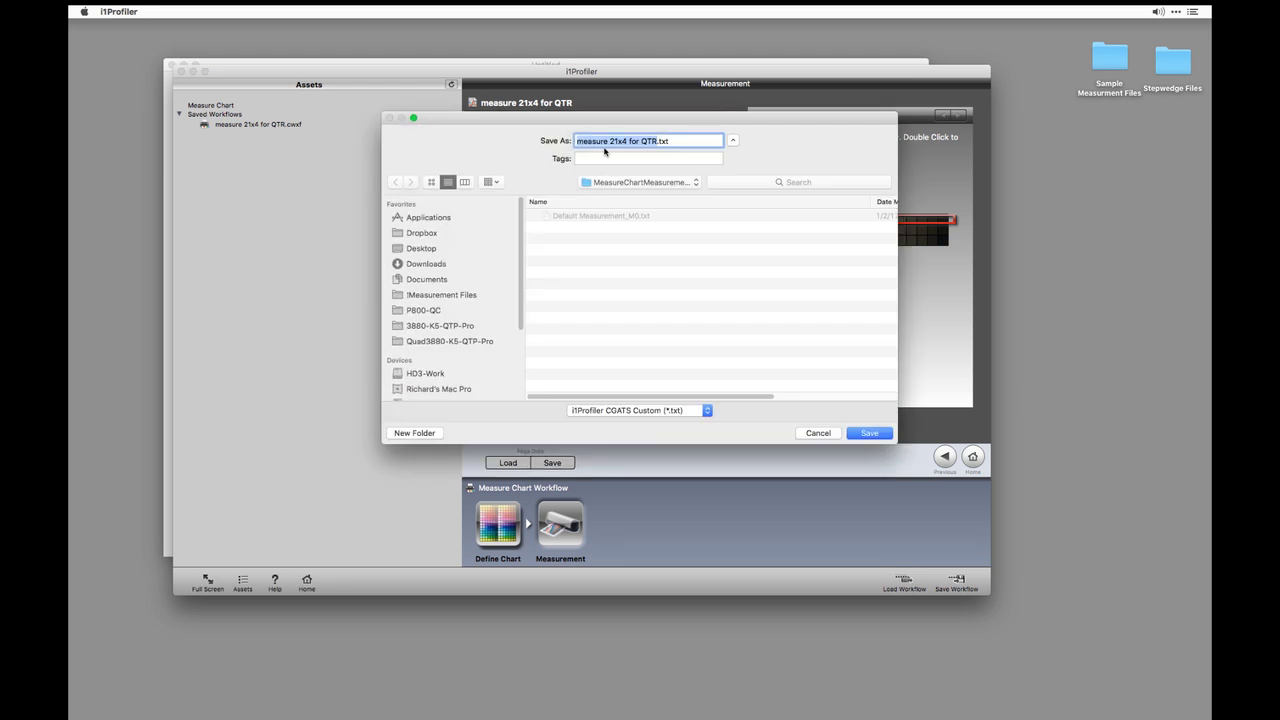
click(628, 178)
click(638, 308)
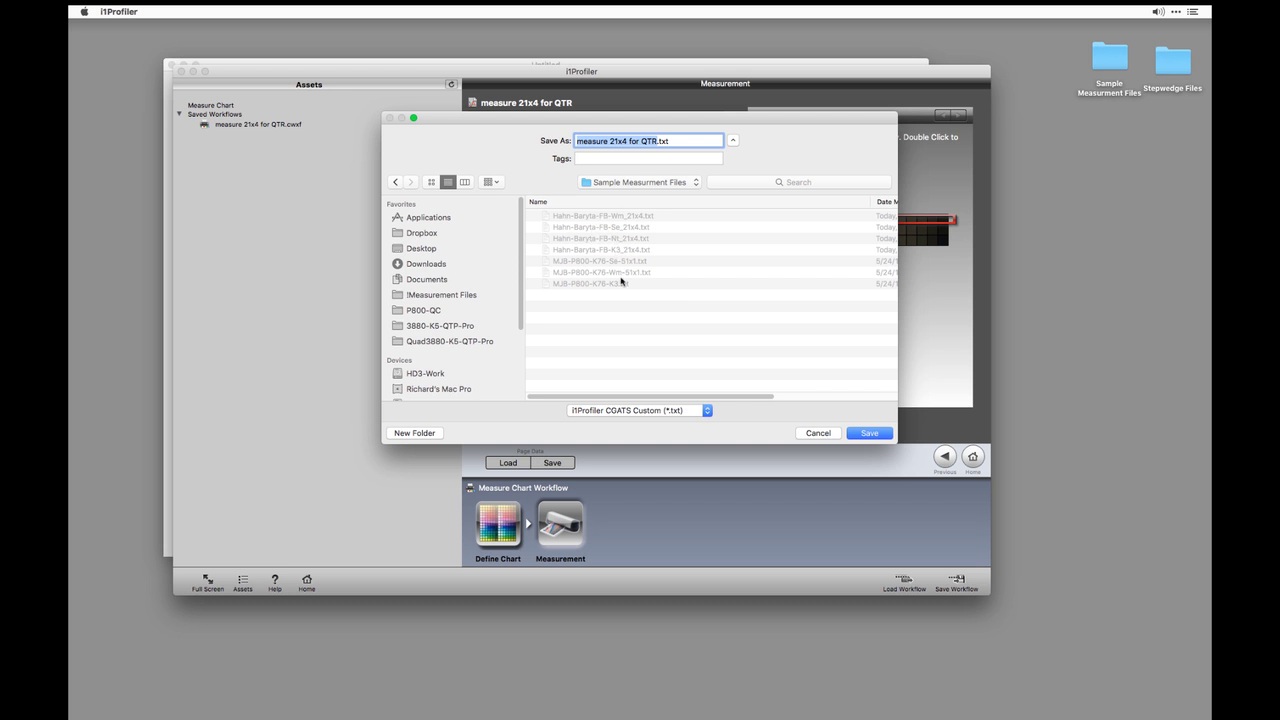
click(609, 249)
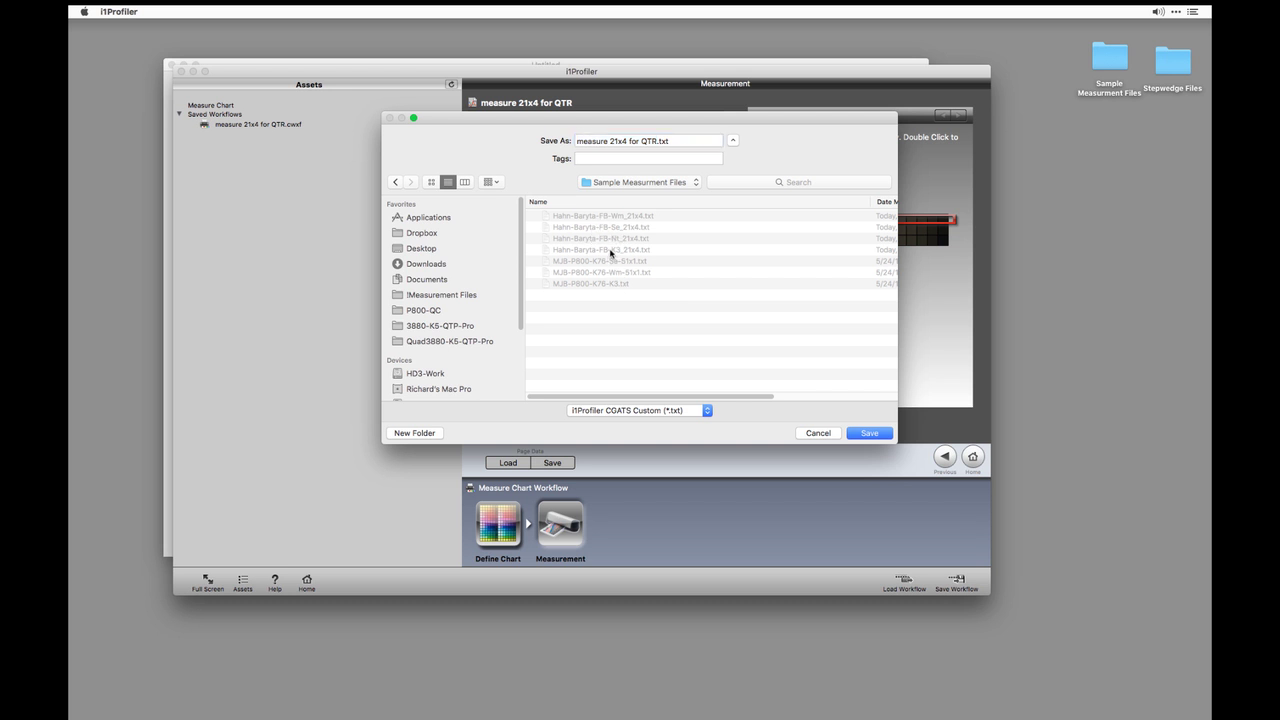
click(651, 143)
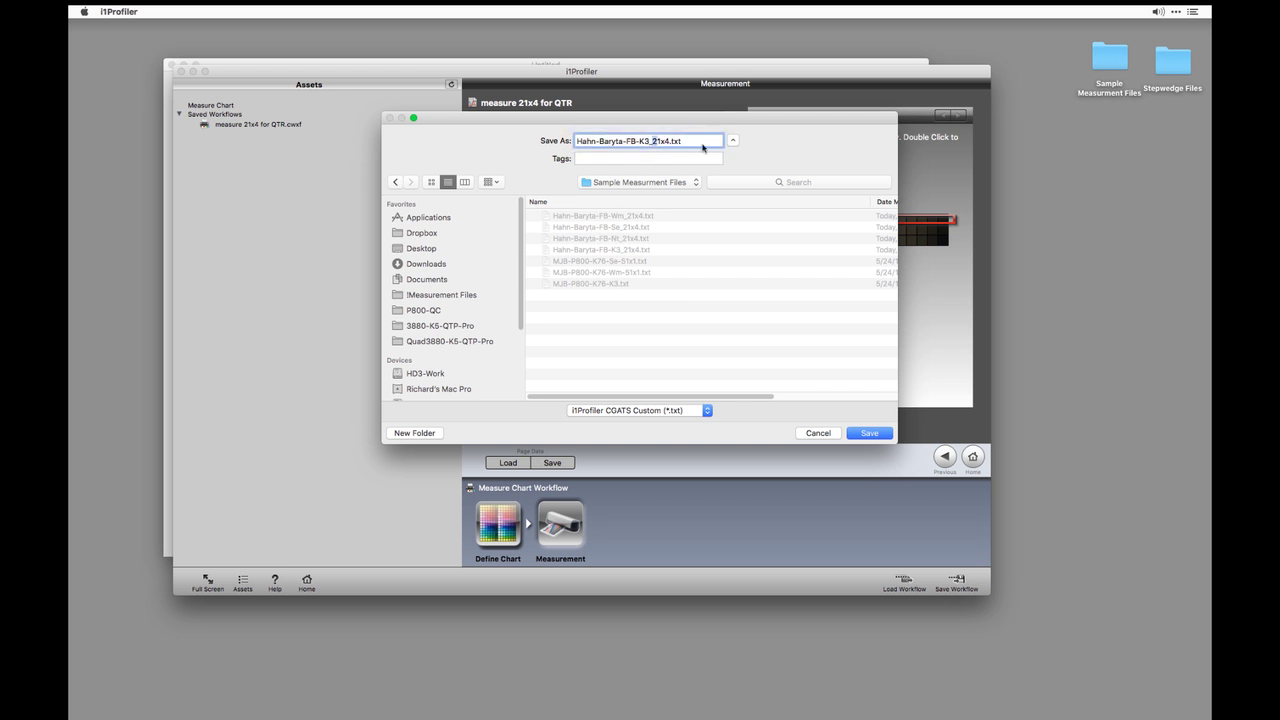
key(Delete)
text(51x1)
key(Return)
key(Return)
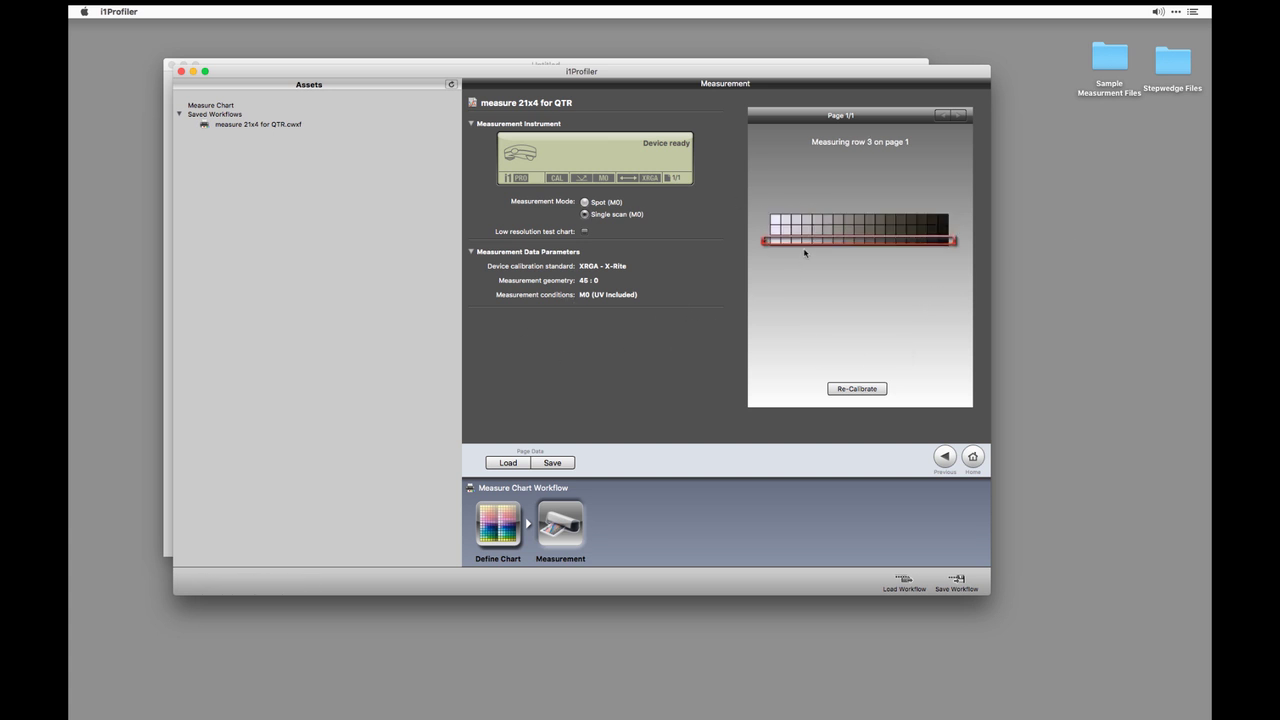
Measure the Nt target's rows and save the data as Hahn-Baryta-FB-Nt_51x1_M0.txt in Sample Measurment Files, accepting the CGATS options
click(813, 219)
click(815, 219)
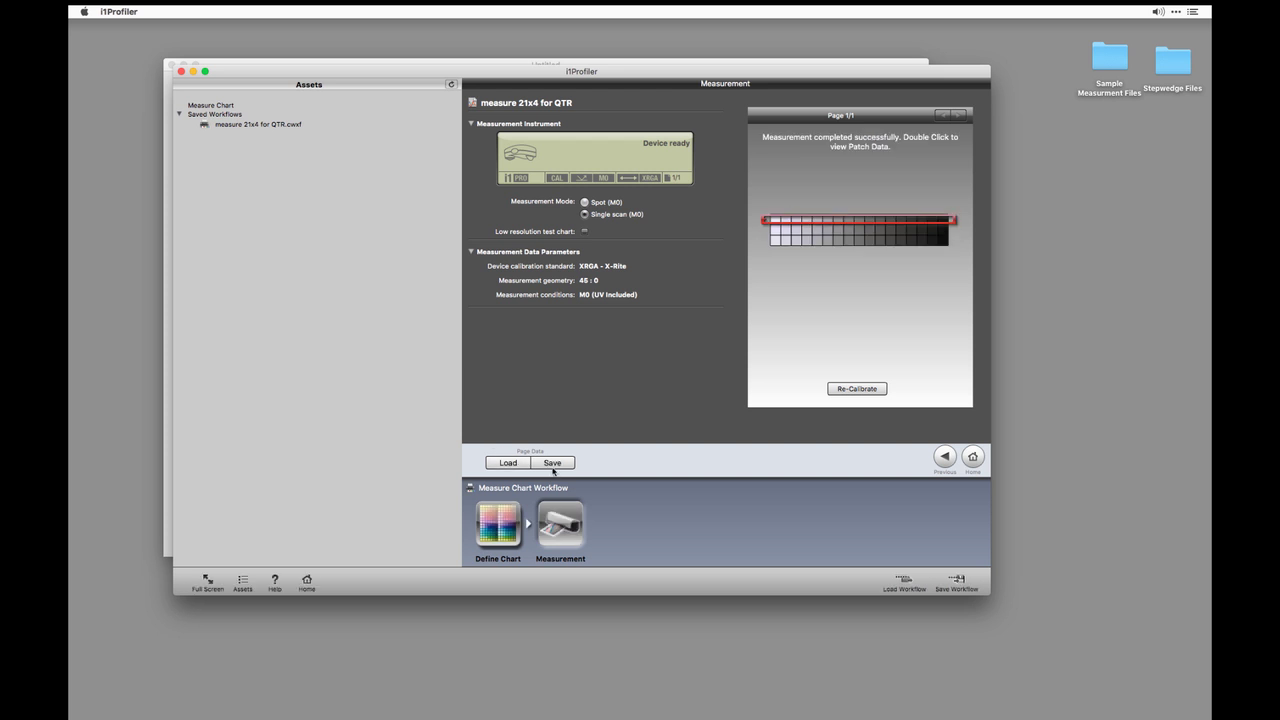
click(552, 462)
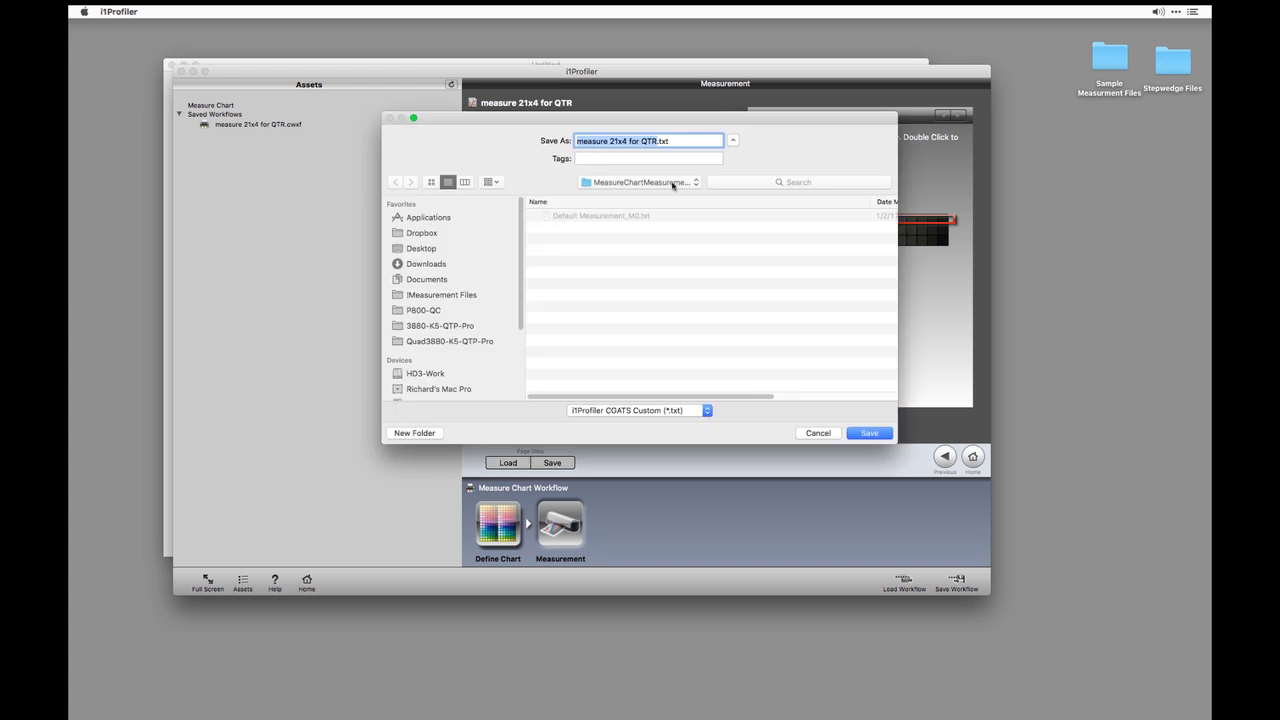
click(674, 182)
click(631, 296)
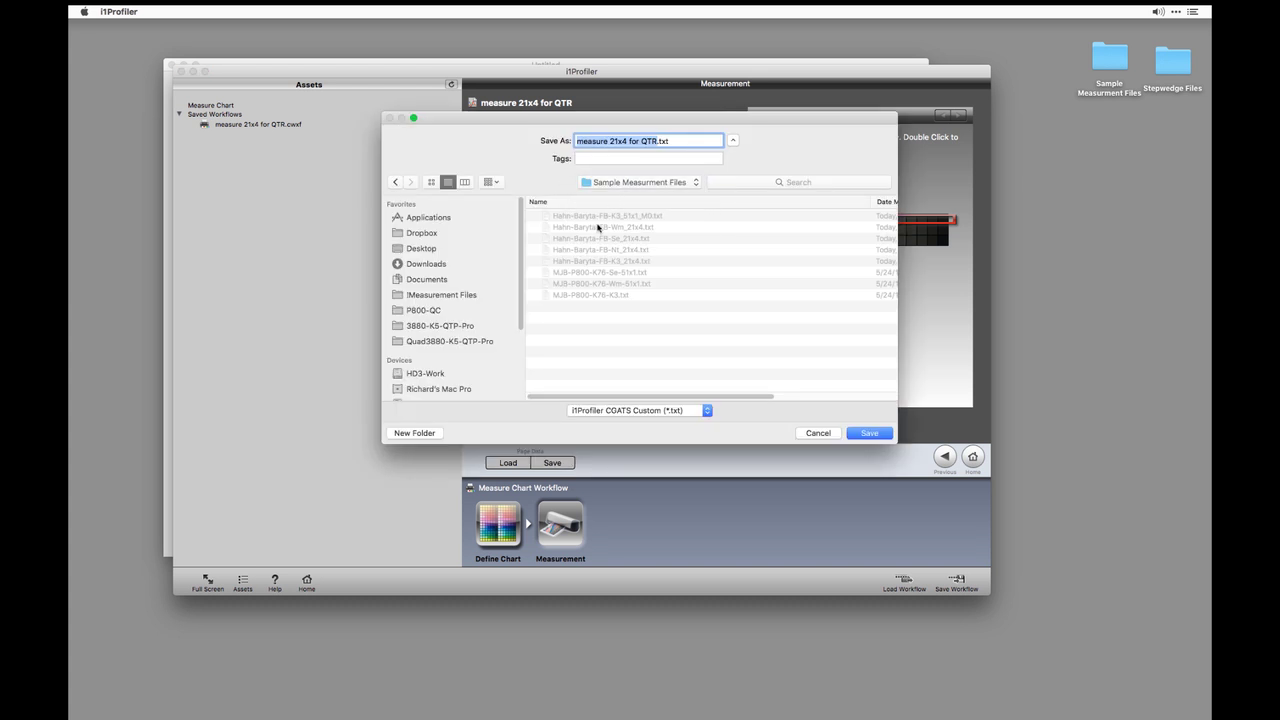
click(605, 216)
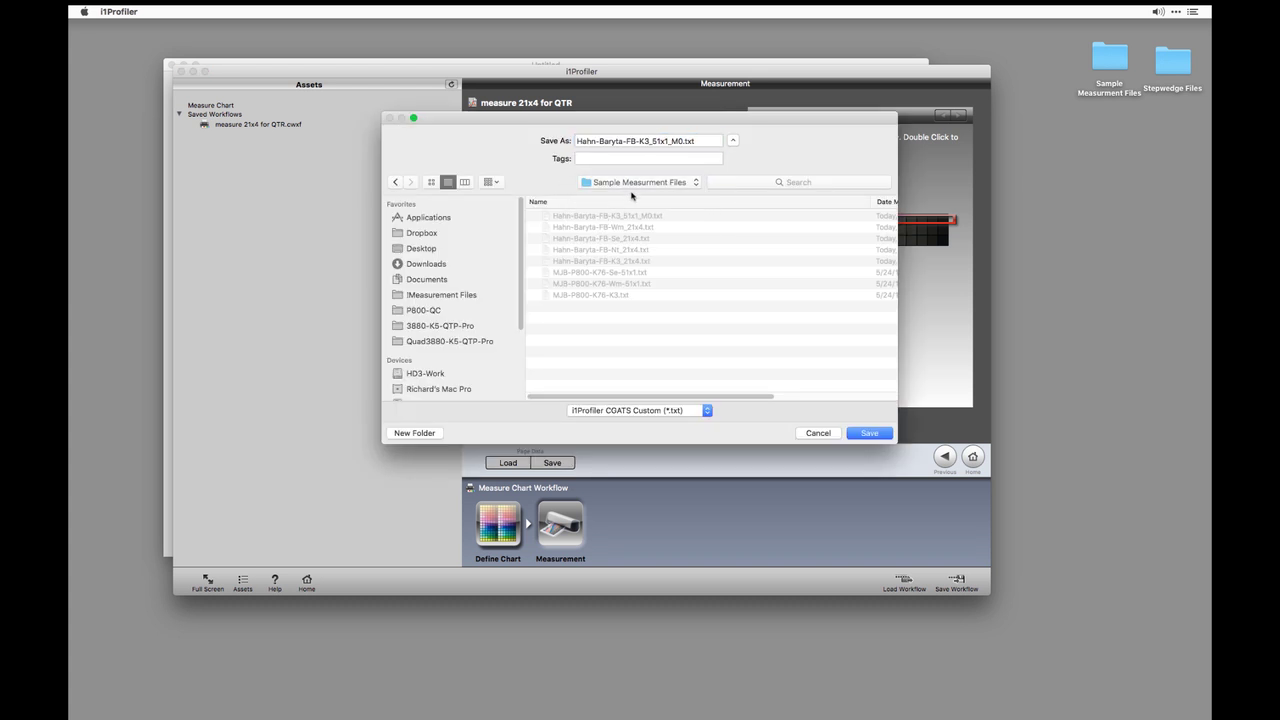
click(645, 142)
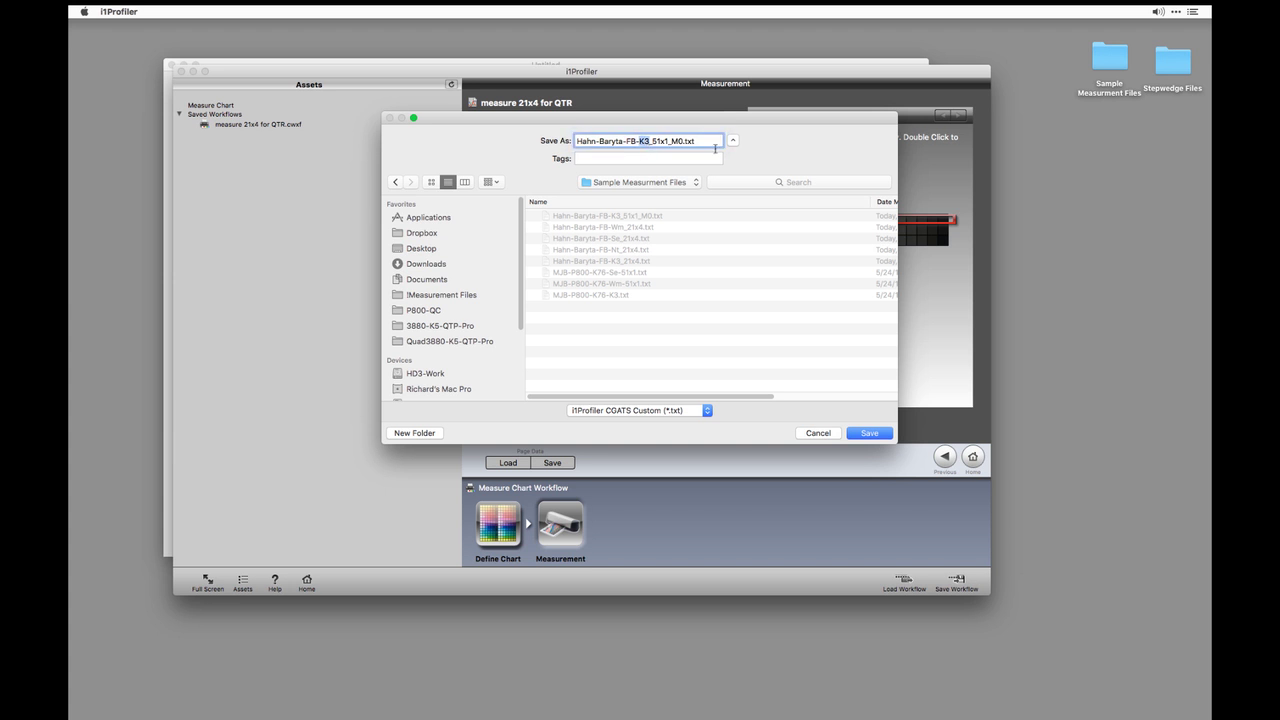
text(Nt)
key(Return)
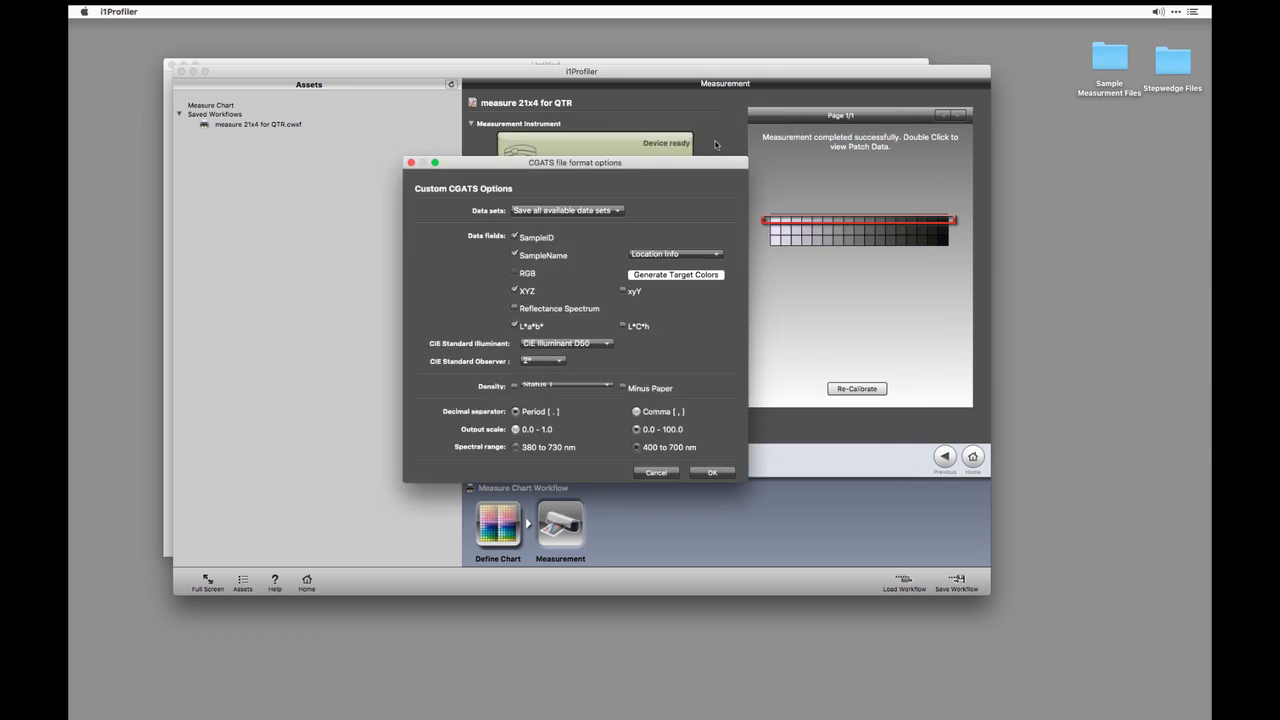
key(Return)
Minimize the i1Profiler window so that only QuickCurve stays on the desktop
key(super+Tab)
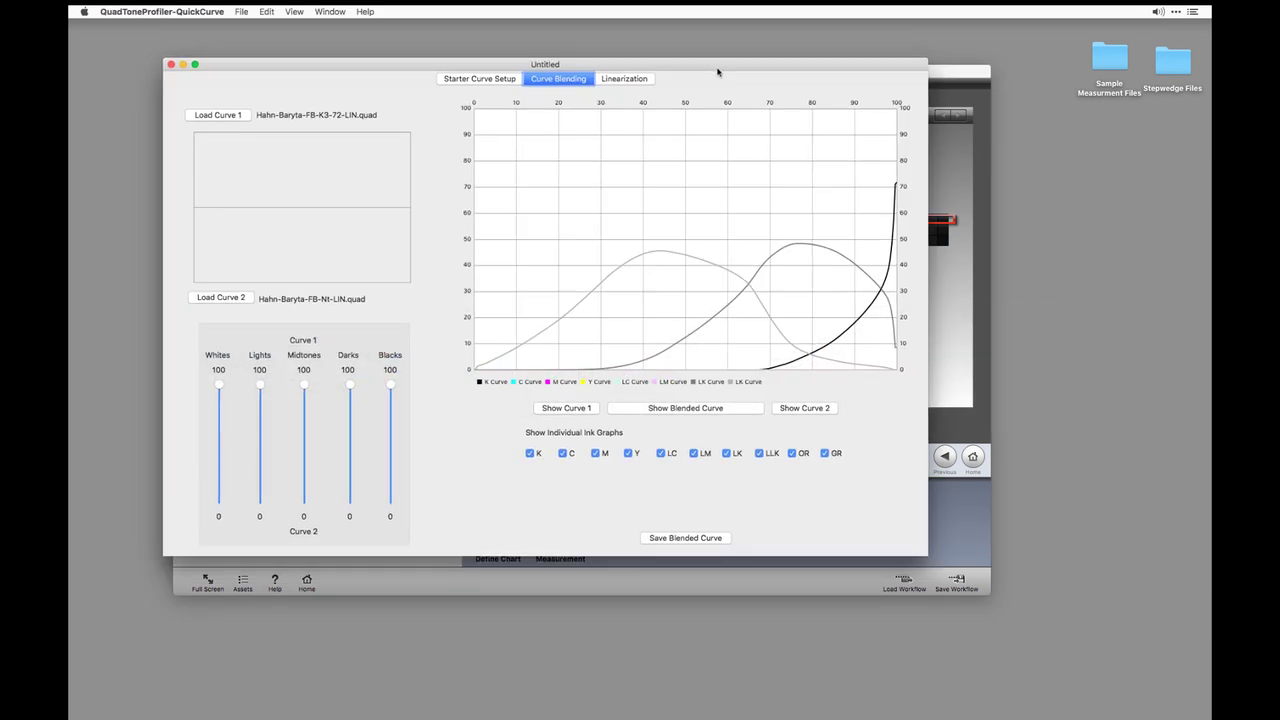
click(948, 82)
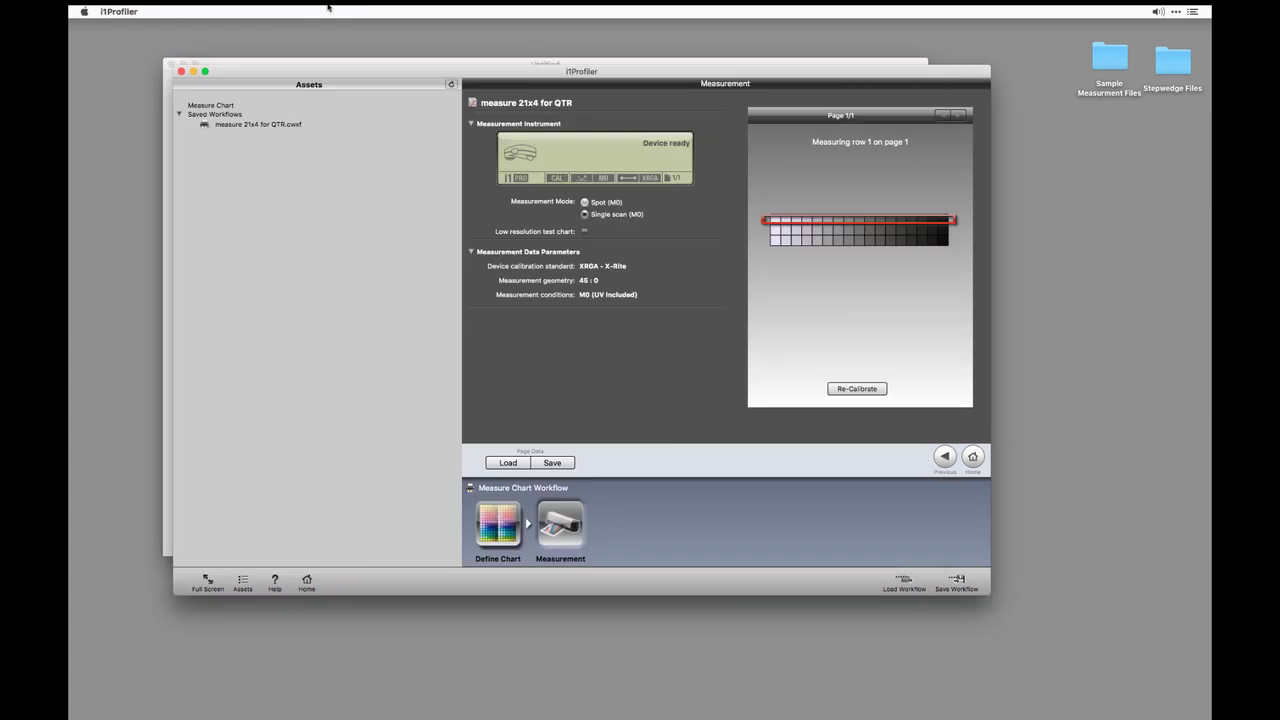
click(193, 71)
Shrink the QuickCurve window, move it well clear of the desktop folders, and switch to Finder
drag(371, 67, 353, 57)
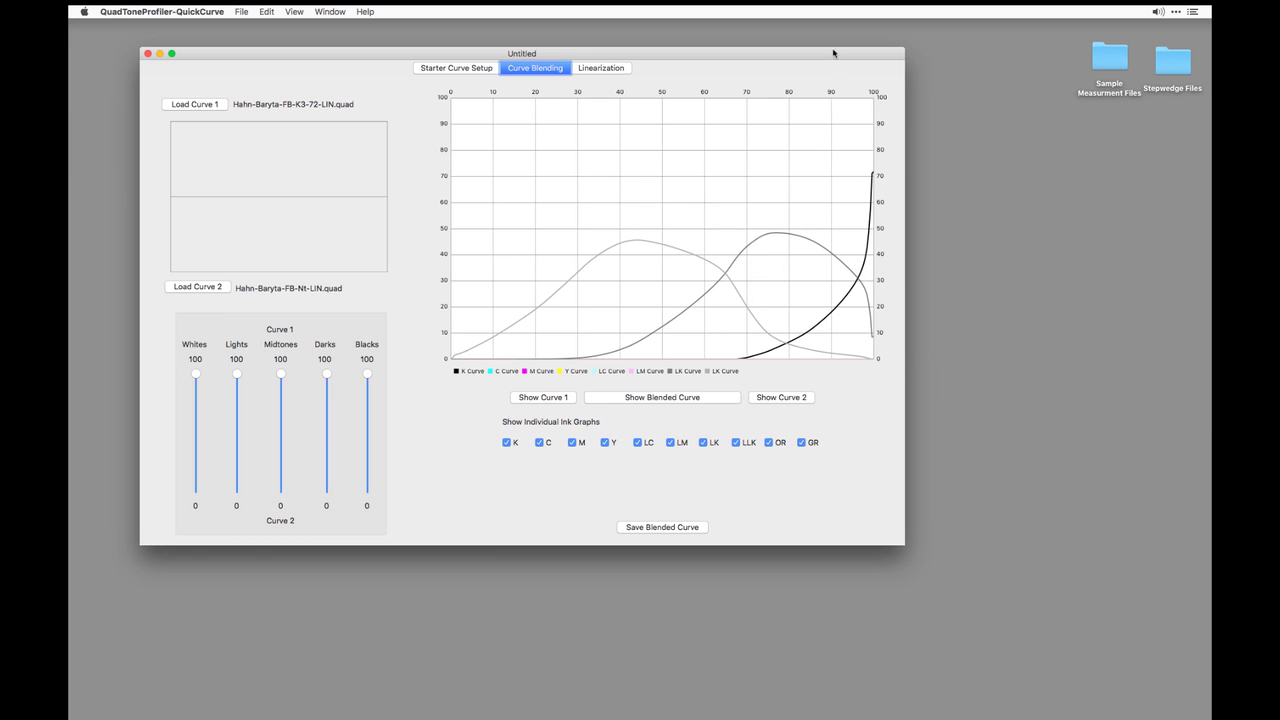
drag(835, 54, 791, 35)
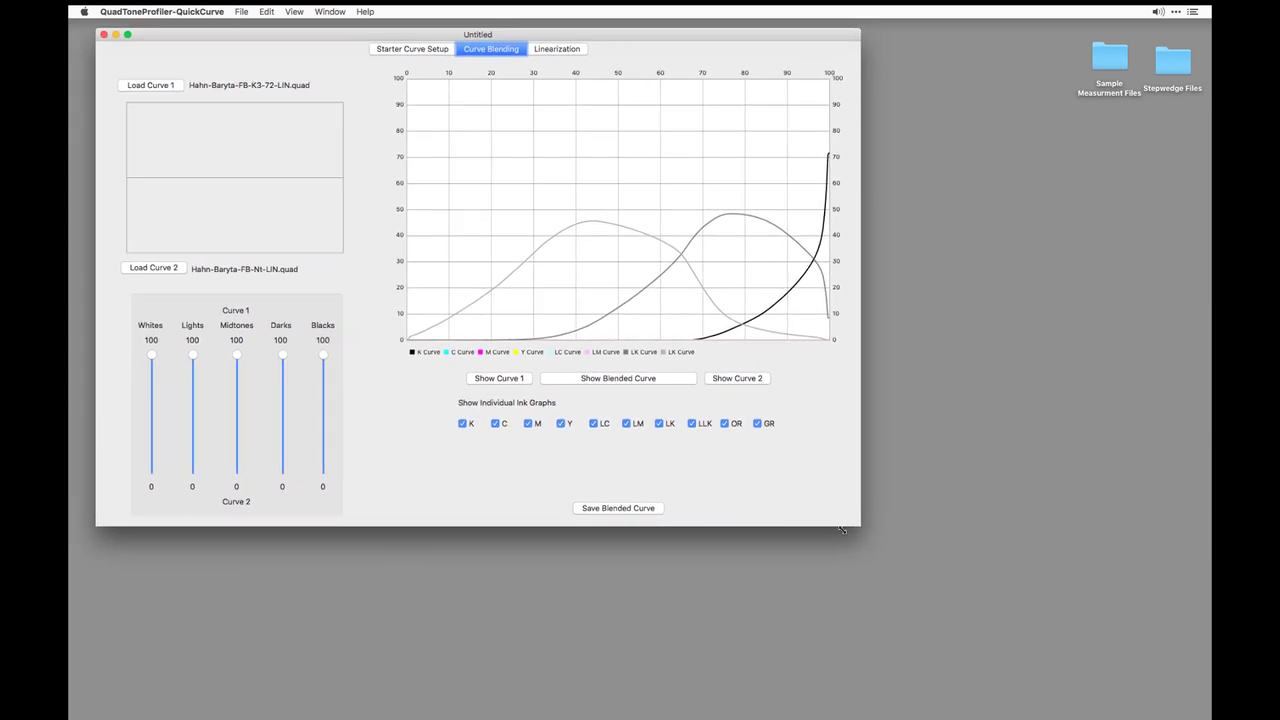
drag(851, 525, 724, 509)
drag(655, 35, 635, 30)
click(1025, 157)
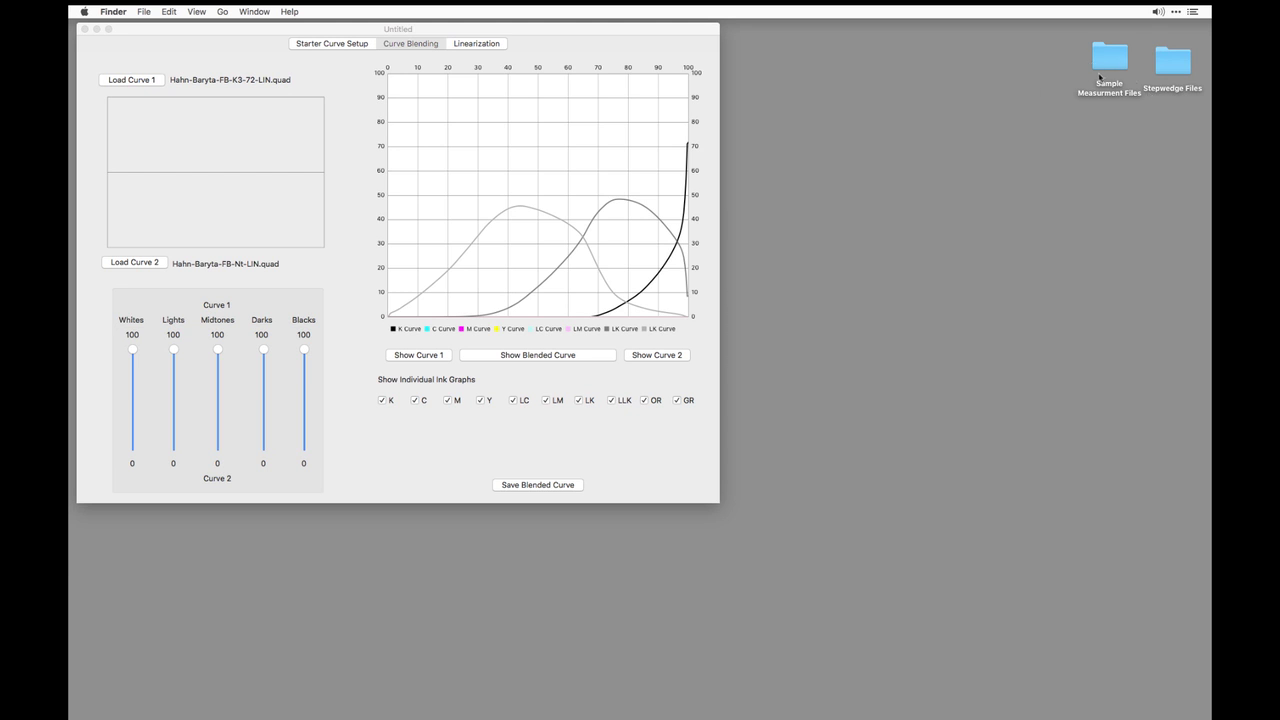
Open Hahn-Baryta-FB-K3_51x1_M0.txt and Hahn-Baryta-FB-Nt_51x1_M0.txt from Sample Measurment Files in Data-Tool, and place the K3 plot beside the Nt plot
double_click(1108, 64)
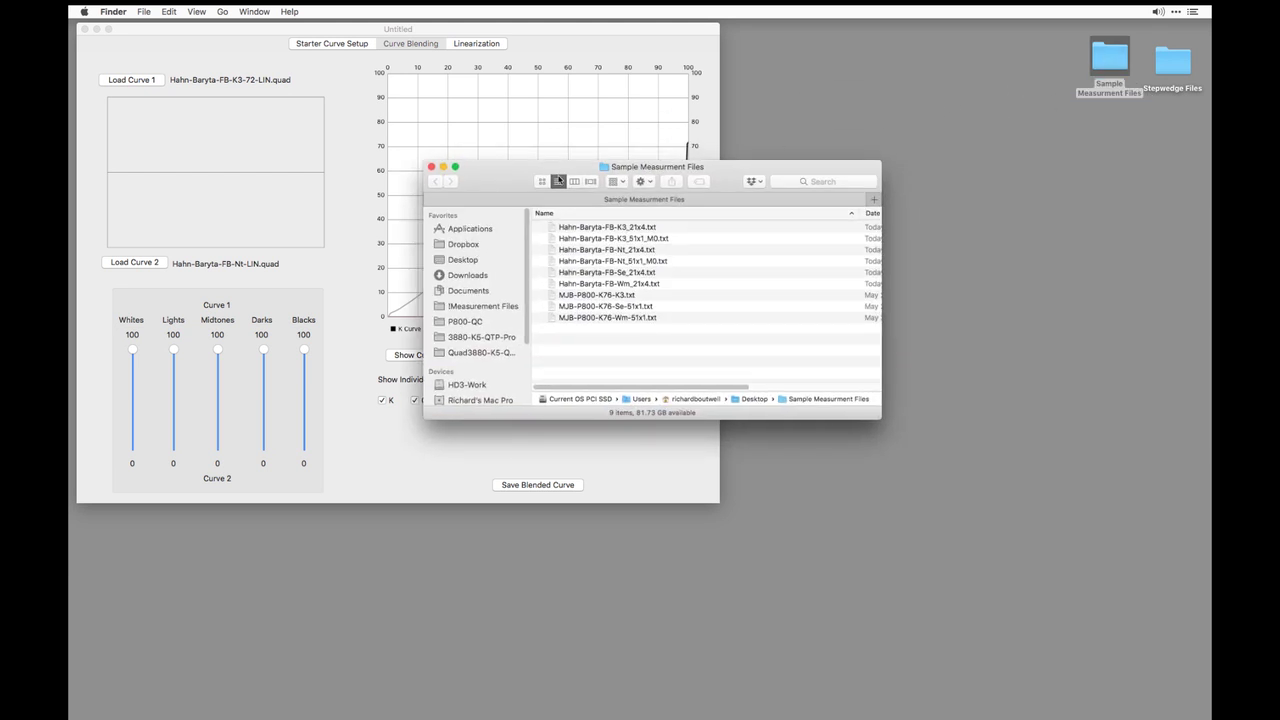
click(650, 239)
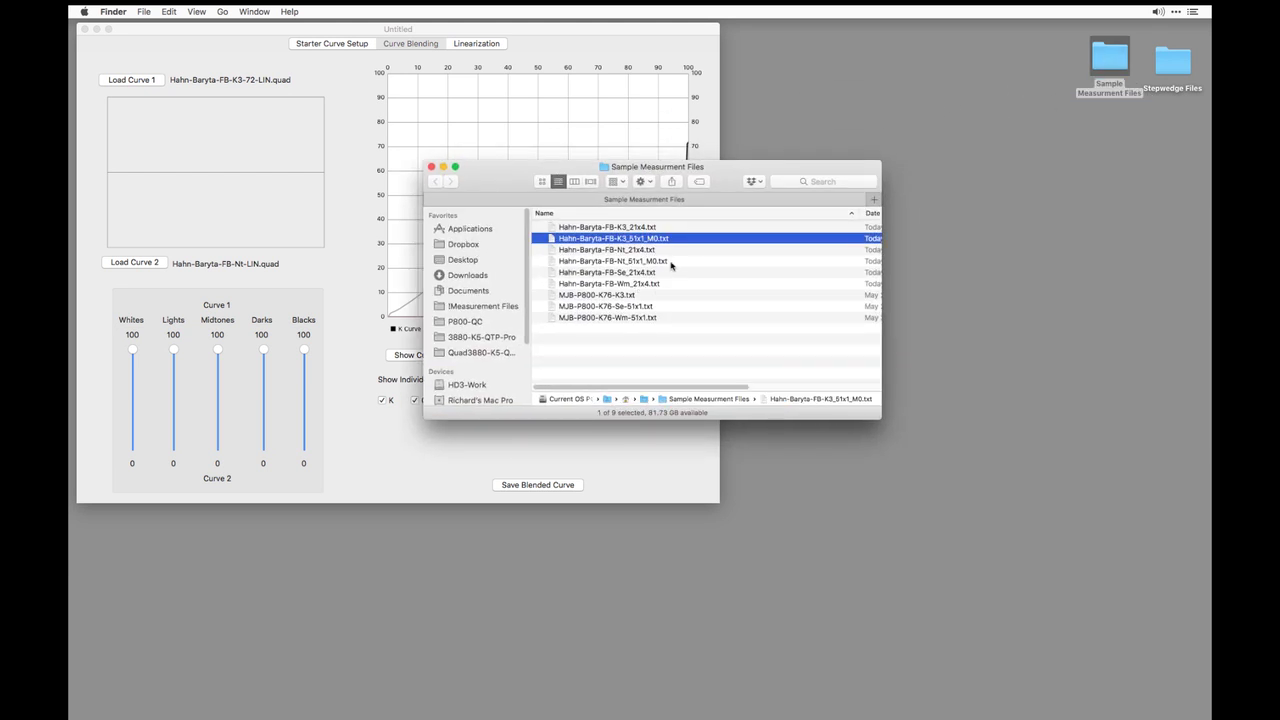
super+click(670, 261)
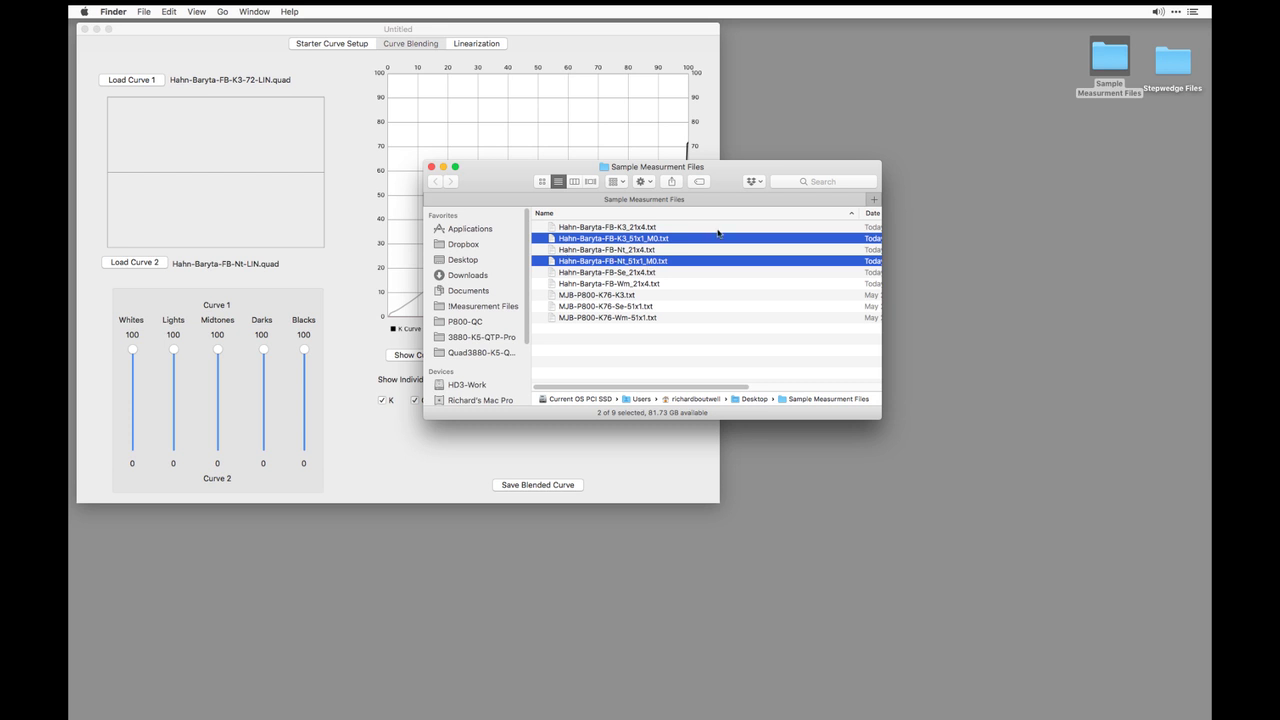
click(874, 213)
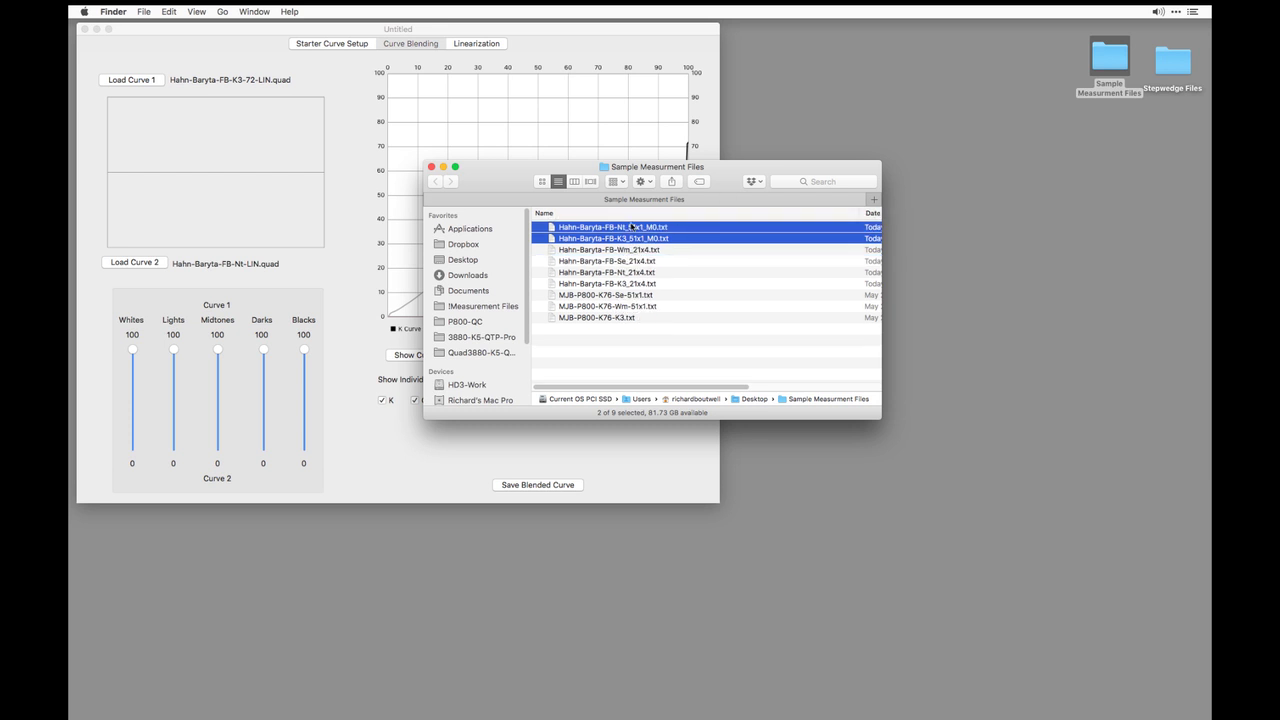
drag(632, 227, 600, 702)
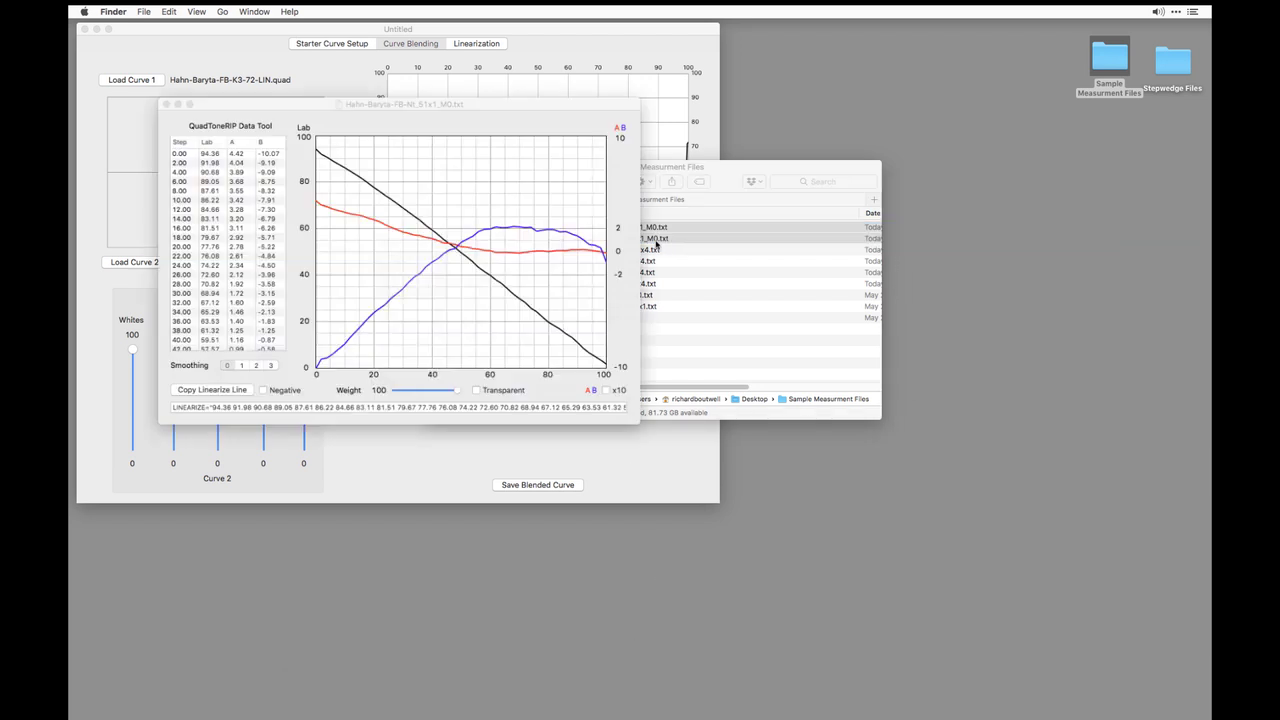
drag(843, 140, 996, 118)
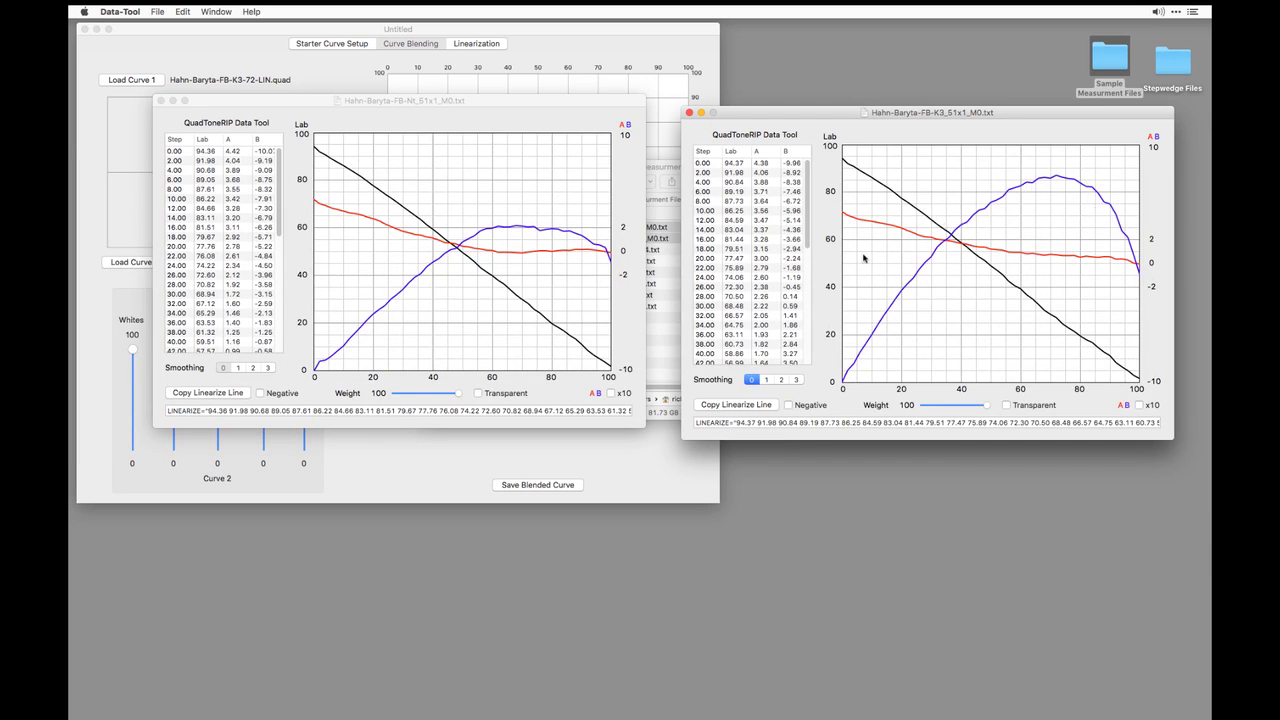
Set the smoothing to 1 for both the K3 and the Nt measurement plots
click(767, 380)
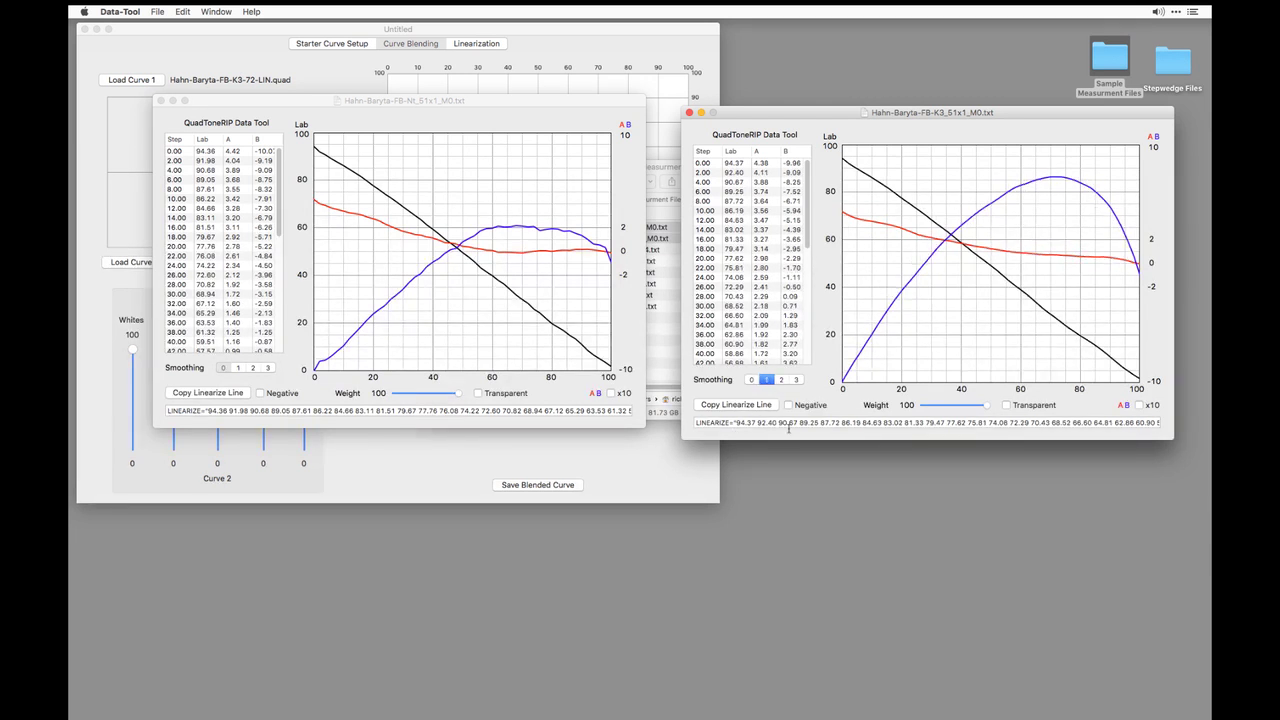
click(782, 380)
click(766, 380)
click(237, 366)
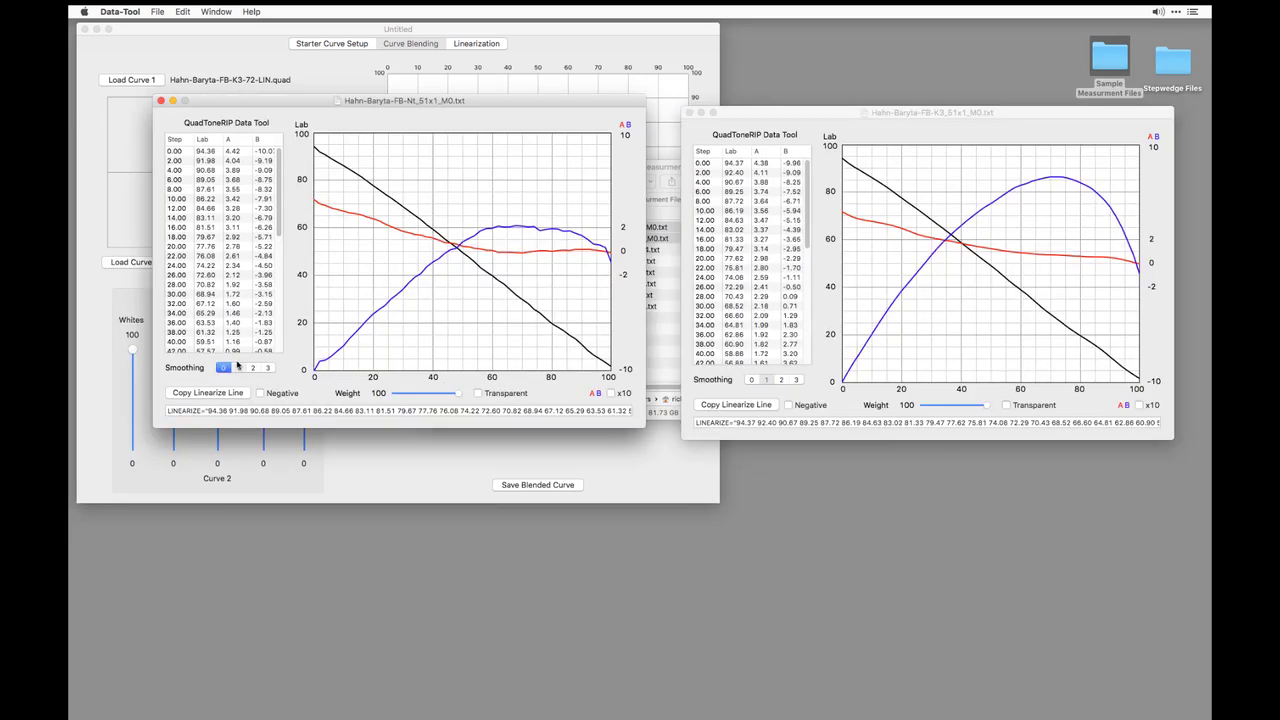
click(237, 367)
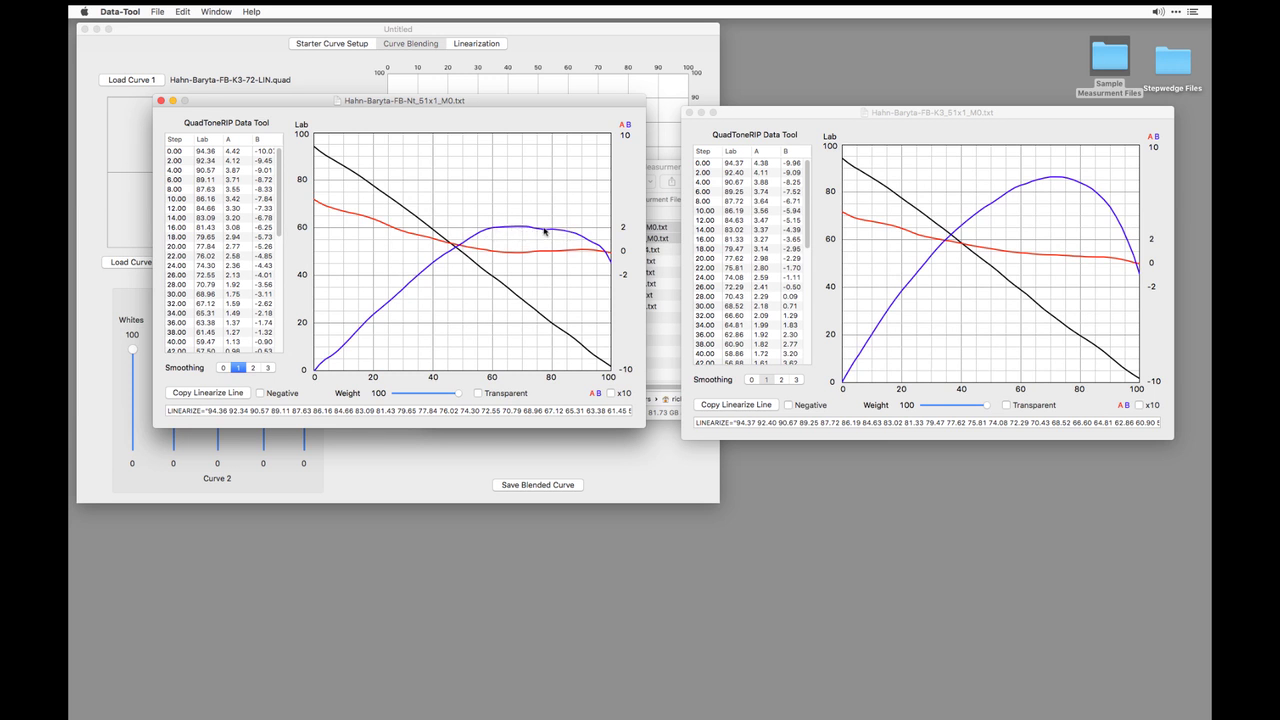
Keep the Nt plot at smoothing 1 and move its window under the K3 plot, clear of the QuickCurve blending controls
drag(582, 101, 613, 110)
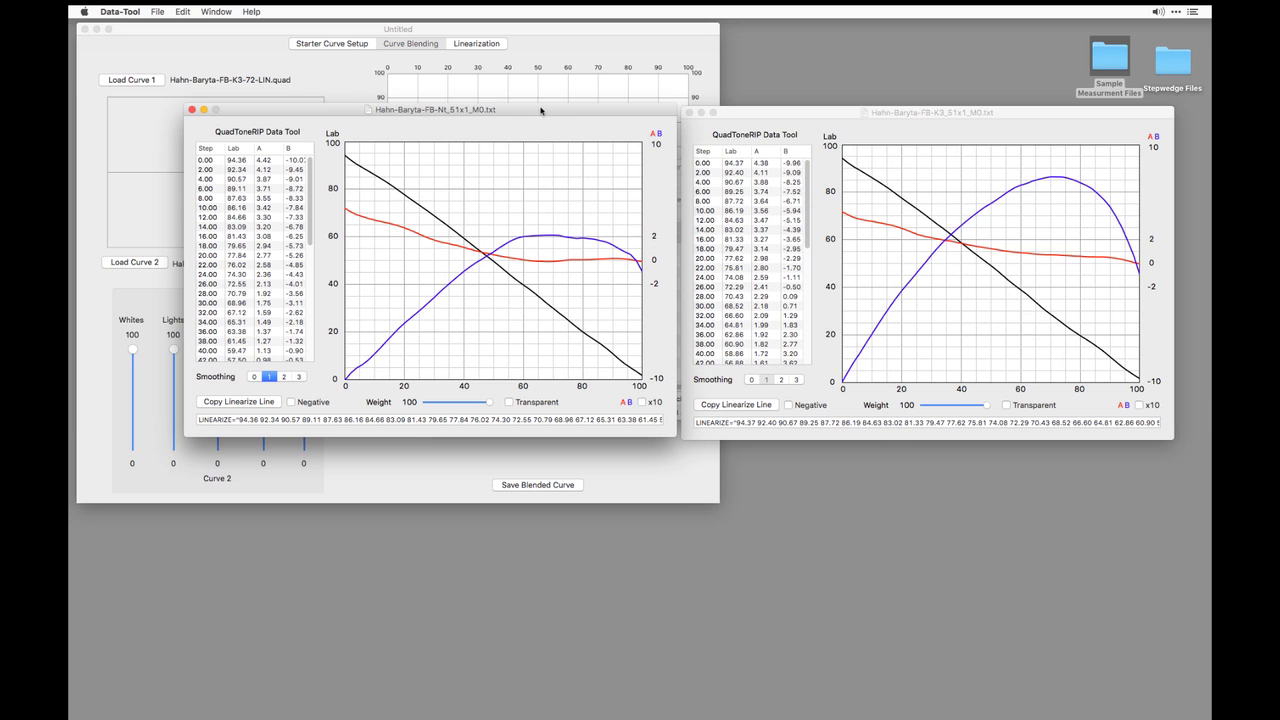
drag(540, 110, 543, 113)
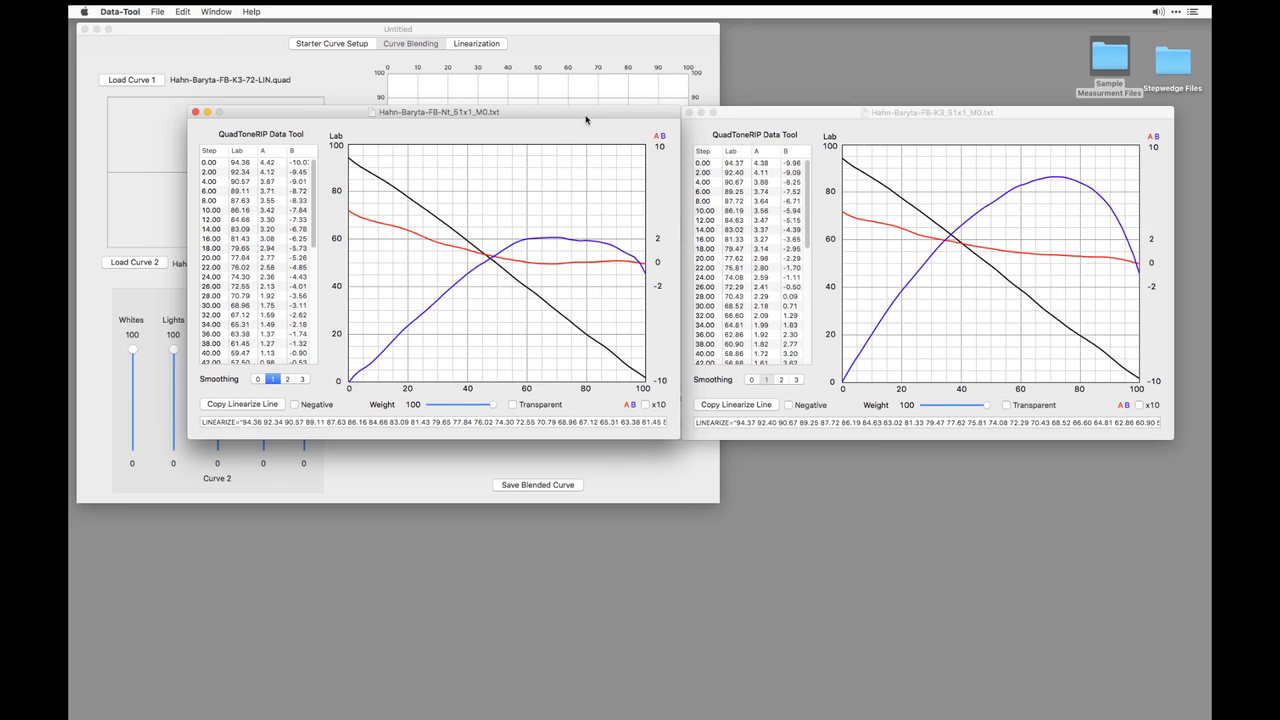
drag(589, 121, 590, 119)
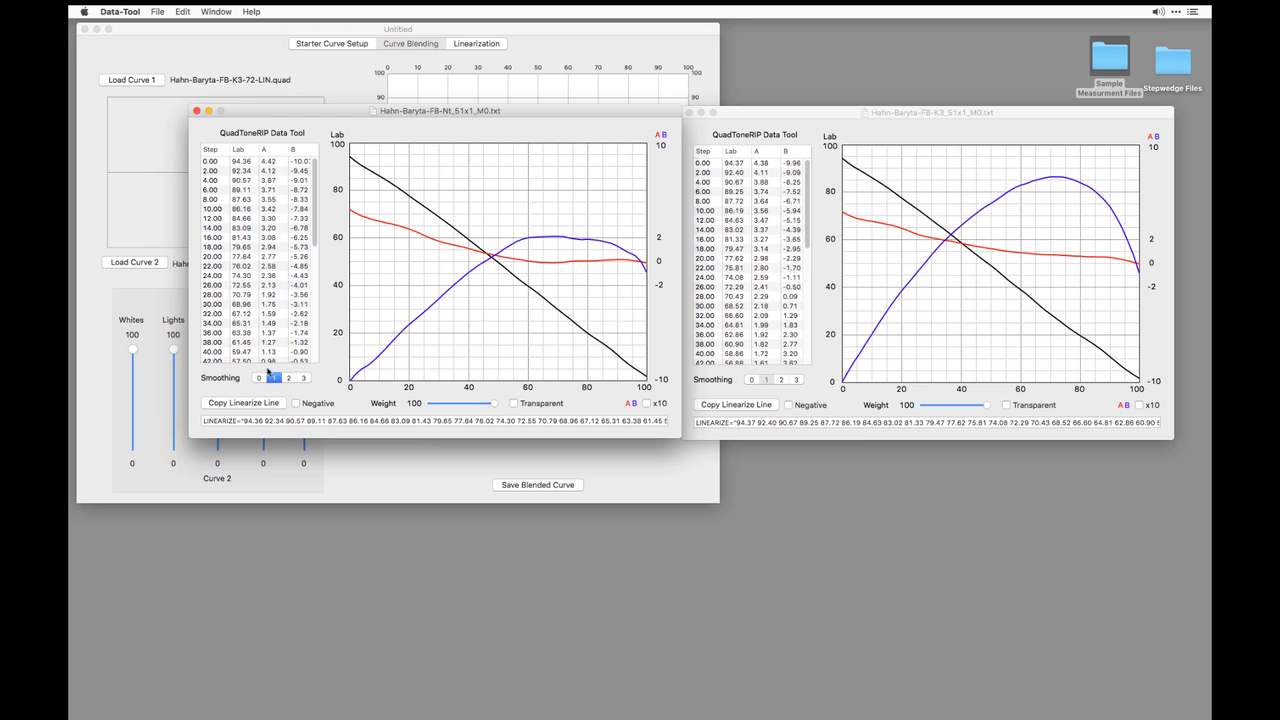
click(259, 379)
click(273, 379)
drag(518, 118, 1022, 306)
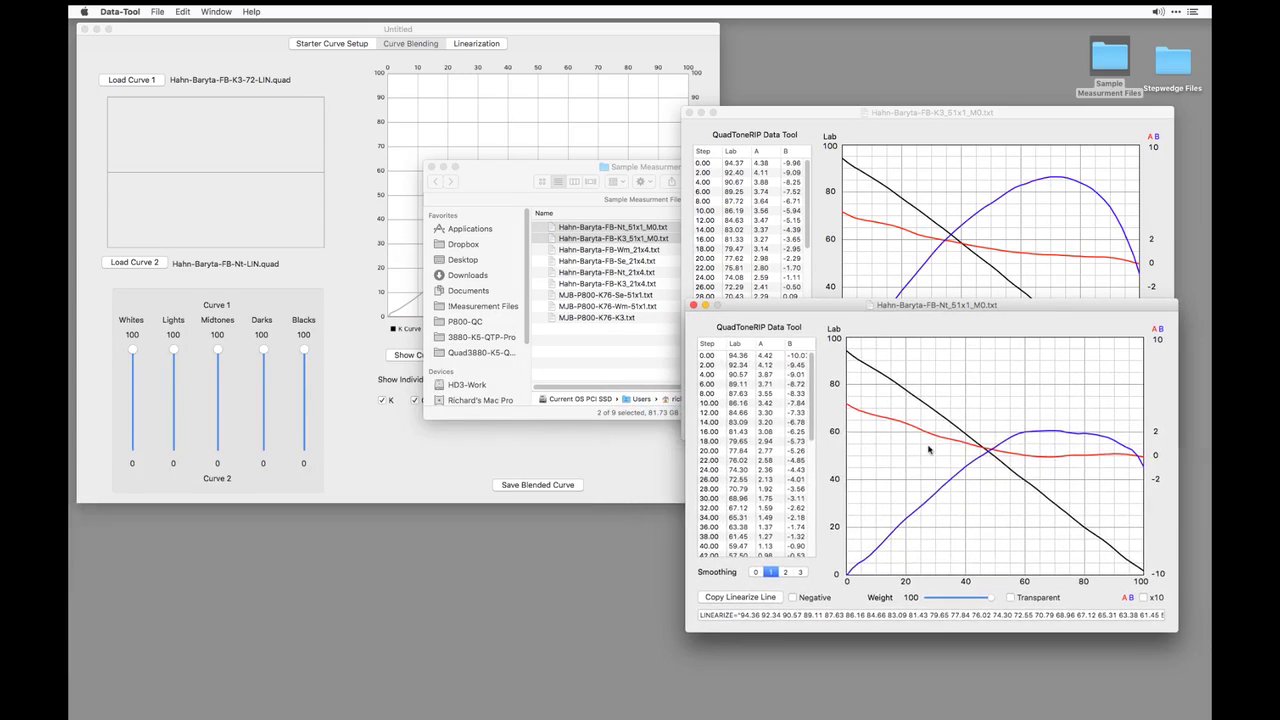
Switch to QuickCurve and set the Curve 1 blend to 61 for Whites, 63 for Lights and 83 for Midtones
click(240, 29)
drag(131, 356, 132, 378)
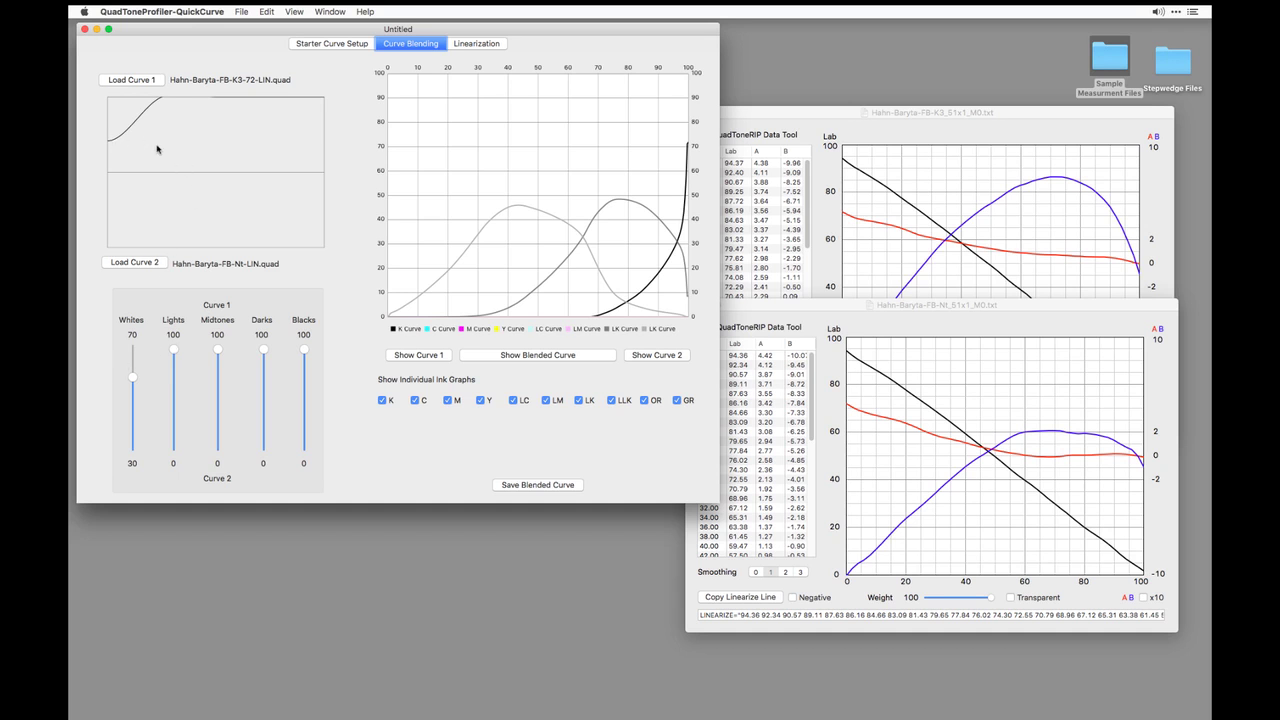
drag(131, 377, 132, 387)
drag(176, 350, 237, 377)
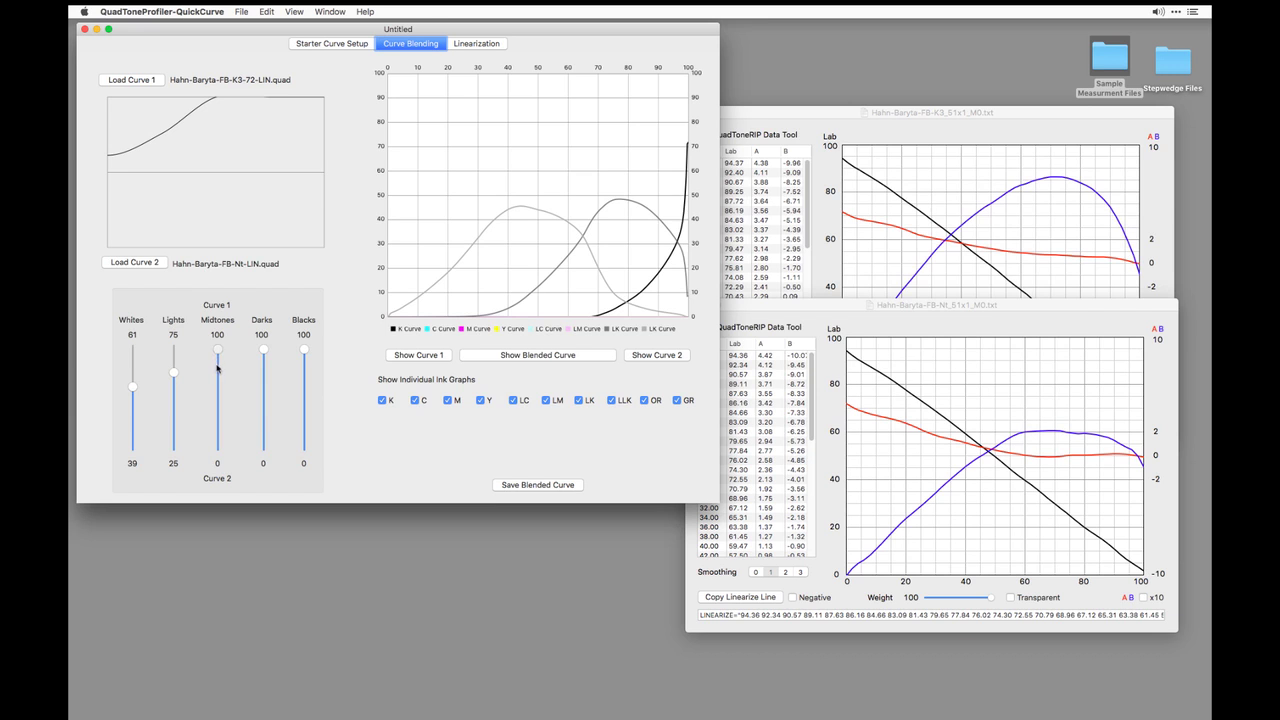
click(217, 369)
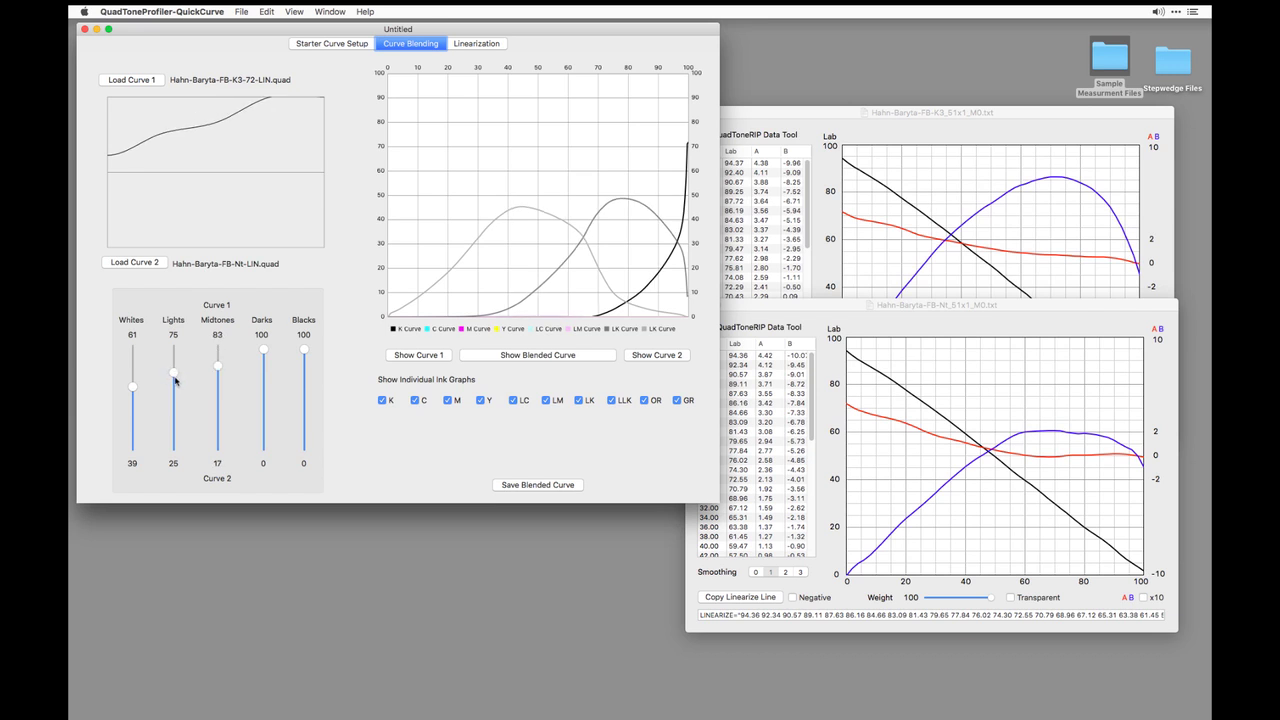
drag(175, 381, 175, 386)
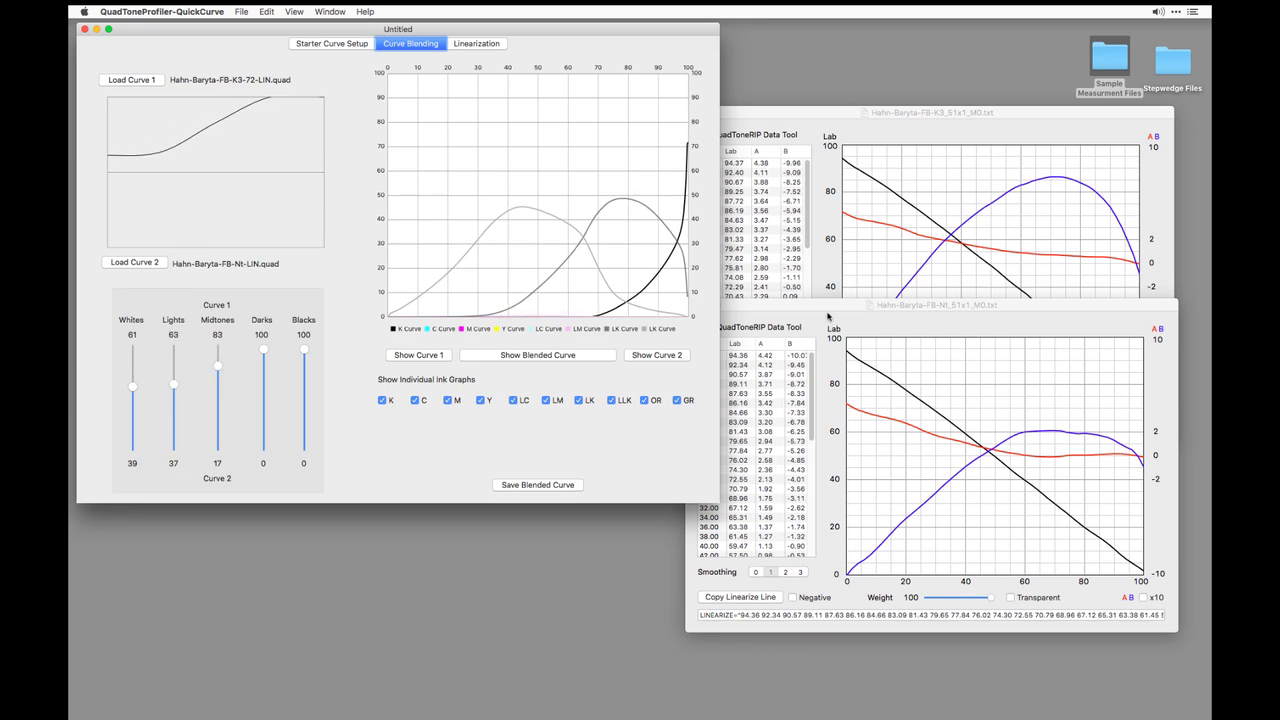
Lower the Nt plot window to uncover more of the K3 graph, and set Whites to 80, Lights to 61 and Midtones to 59 in QuickCurve
drag(827, 313, 820, 397)
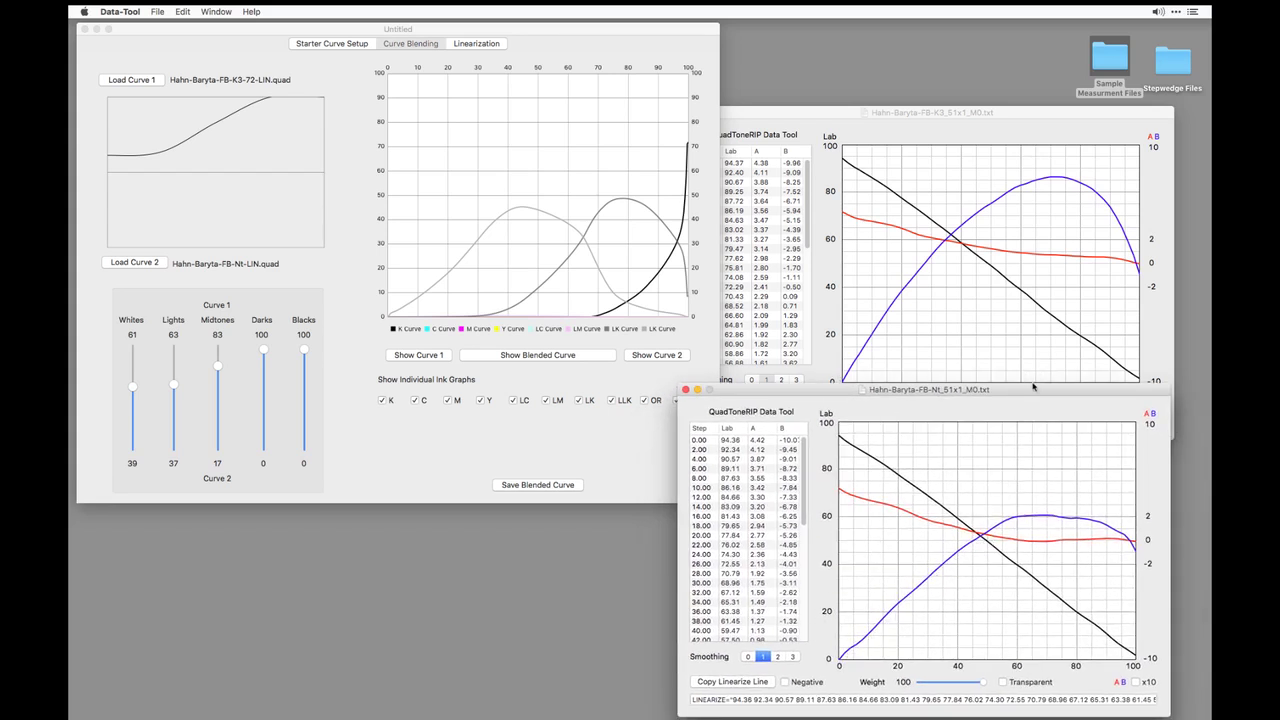
mouse_move(1036, 389)
mouse_down()
mouse_move(1052, 389)
mouse_move(1042, 384)
mouse_up()
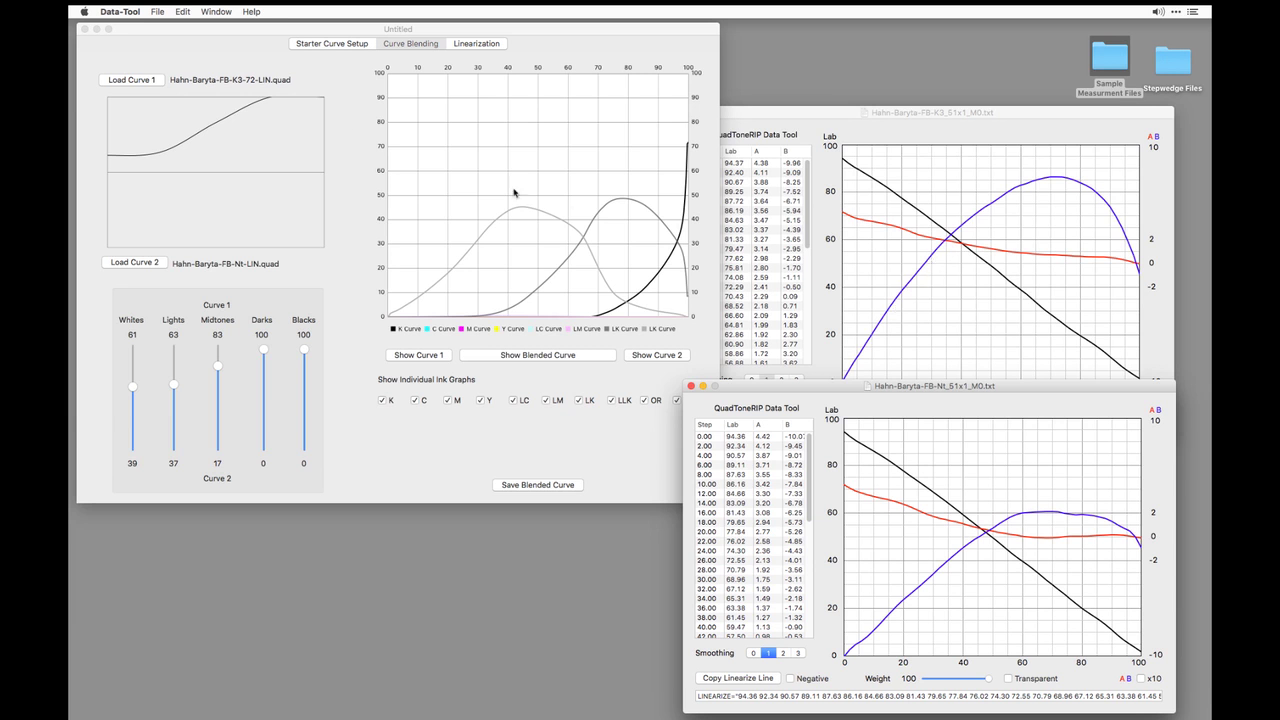
click(133, 380)
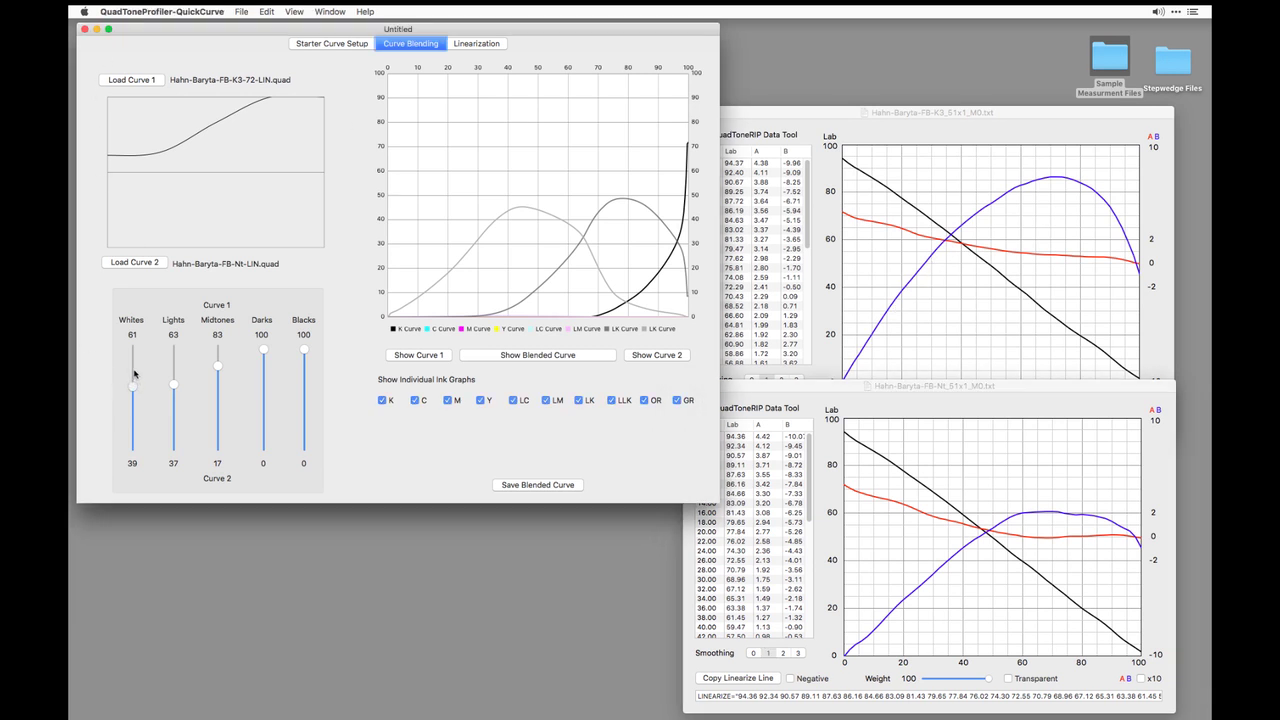
click(135, 372)
drag(134, 371, 136, 368)
drag(176, 389, 176, 390)
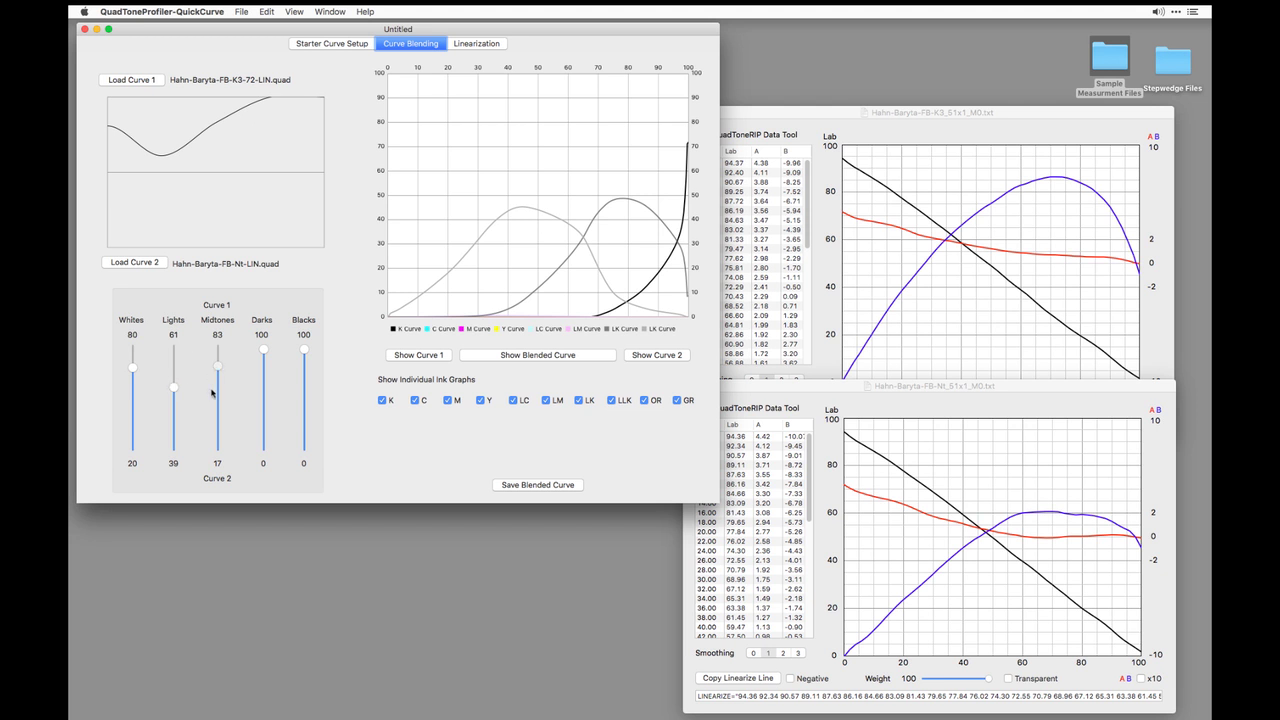
drag(216, 392, 220, 389)
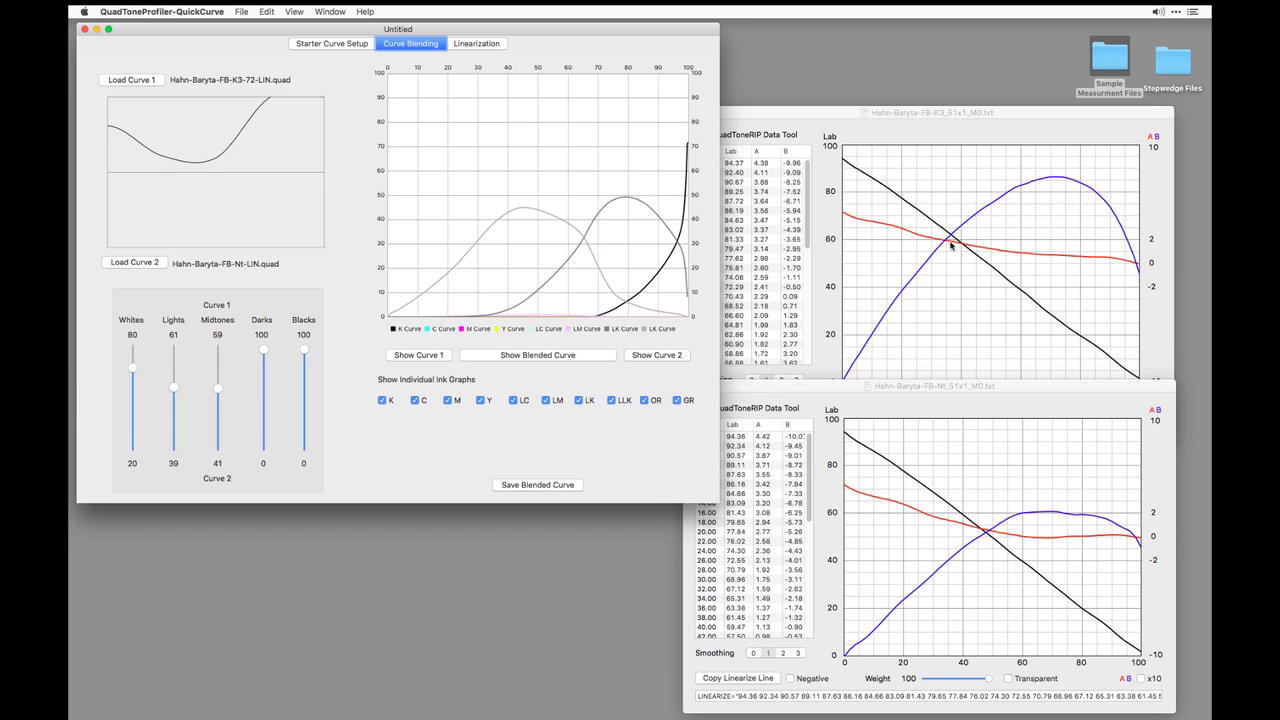
Move the Nt plot clear of the K3 graph and set Whites to 73, Lights to 59, Midtones to 51, Darks to 60 and Blacks to 60
drag(1010, 392, 1015, 413)
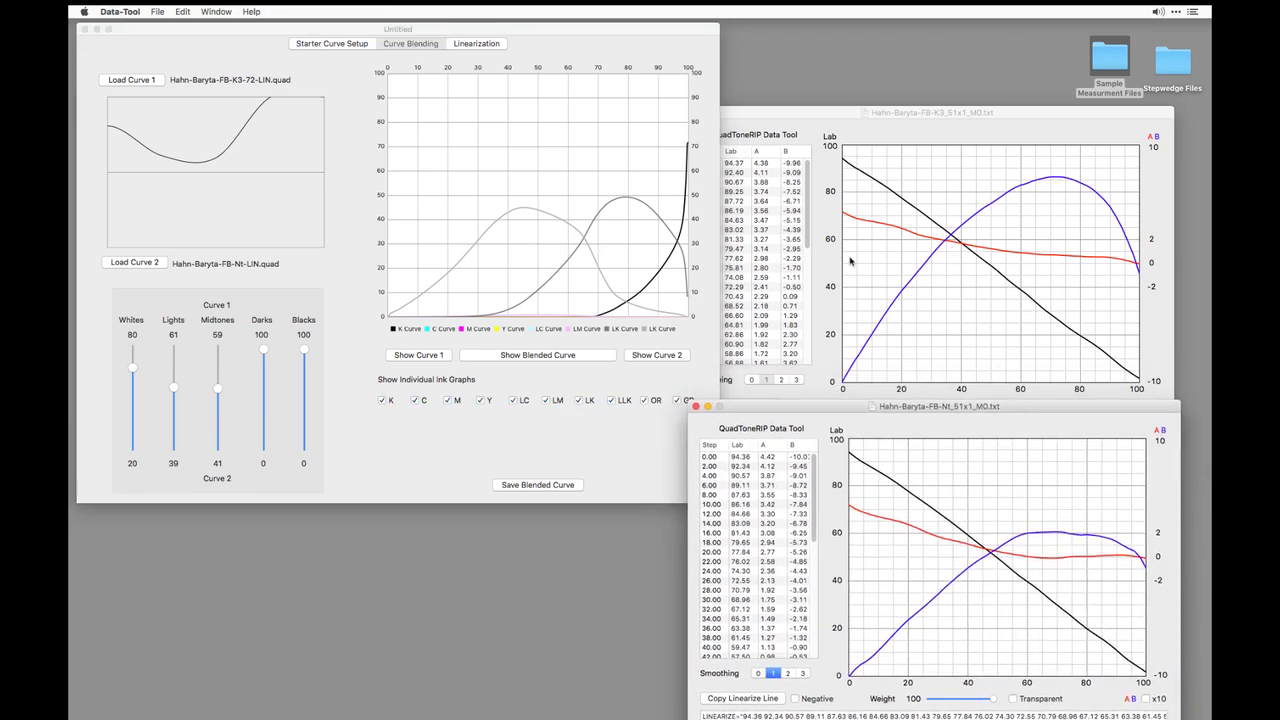
drag(979, 408, 984, 413)
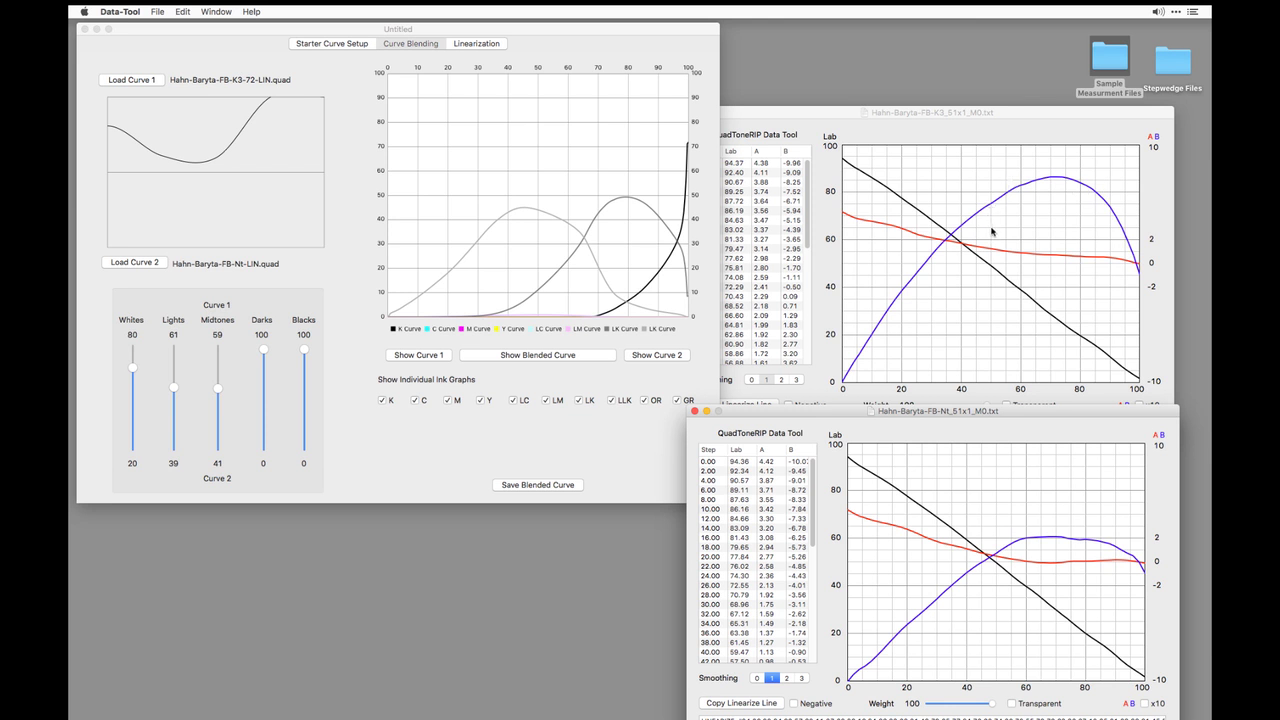
click(220, 393)
drag(220, 393, 218, 402)
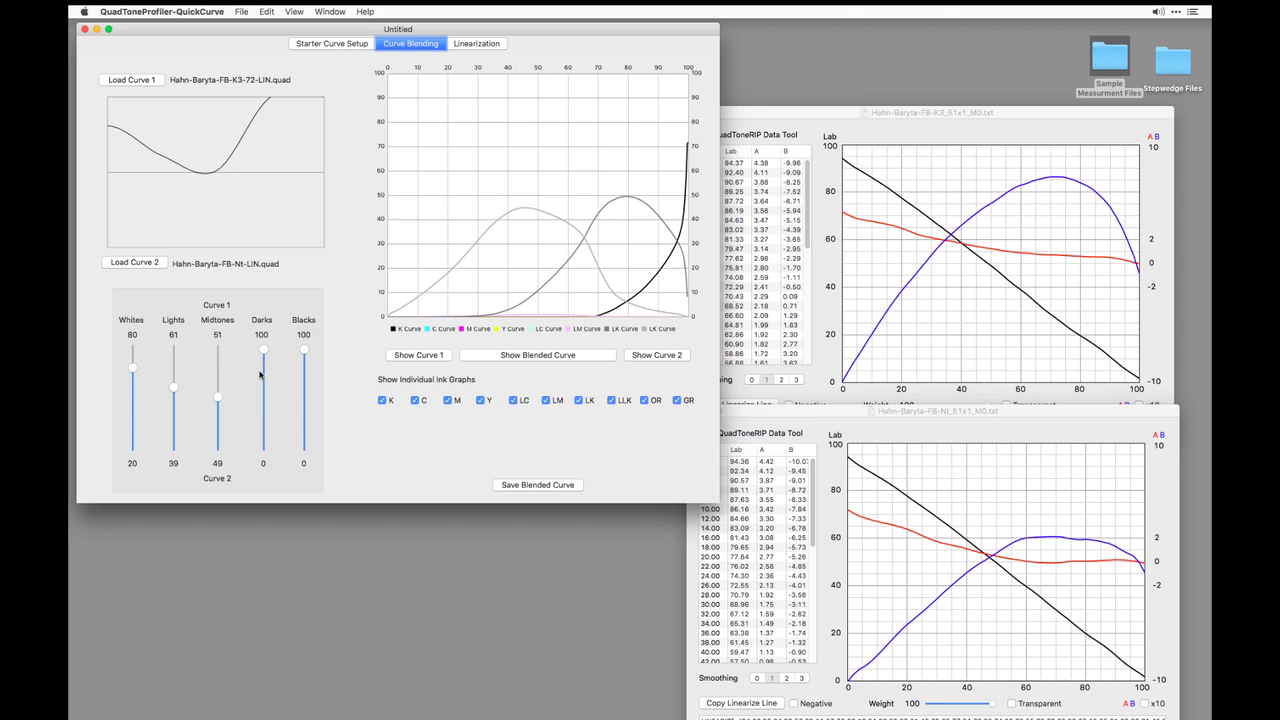
mouse_move(263, 349)
mouse_down()
mouse_move(263, 390)
mouse_move(304, 375)
mouse_move(303, 389)
mouse_up()
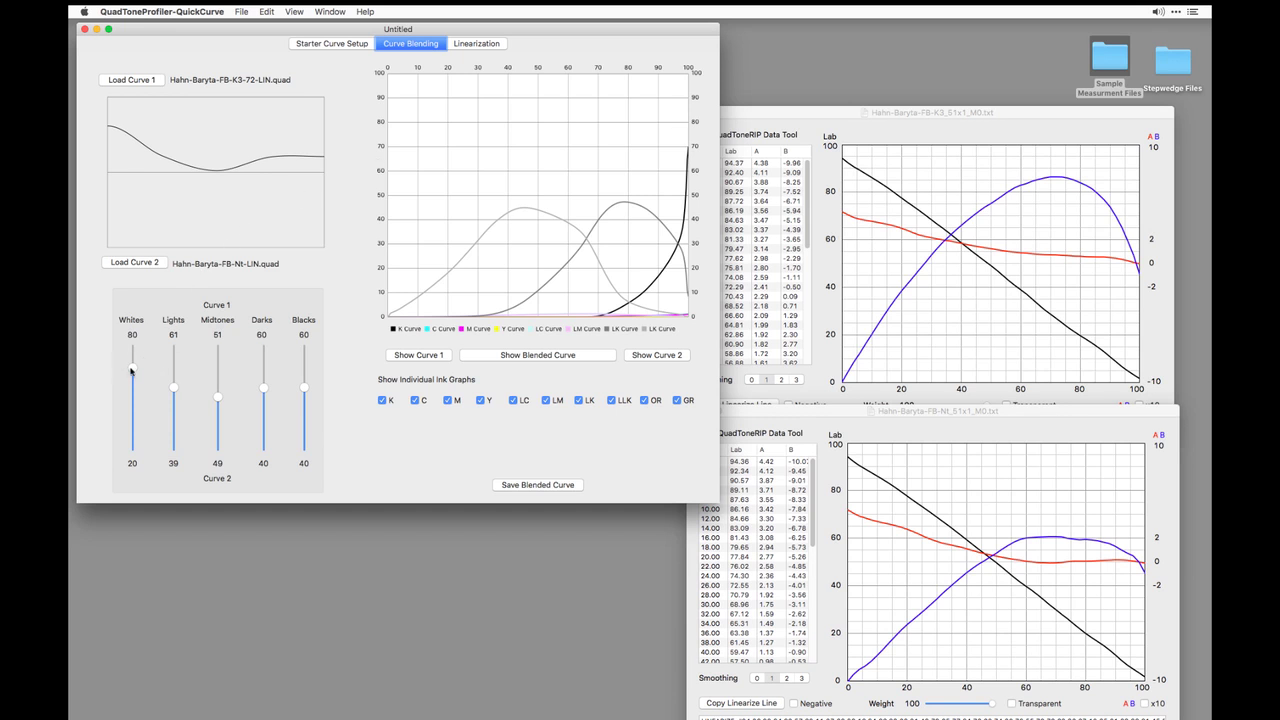
drag(135, 377, 150, 385)
click(175, 394)
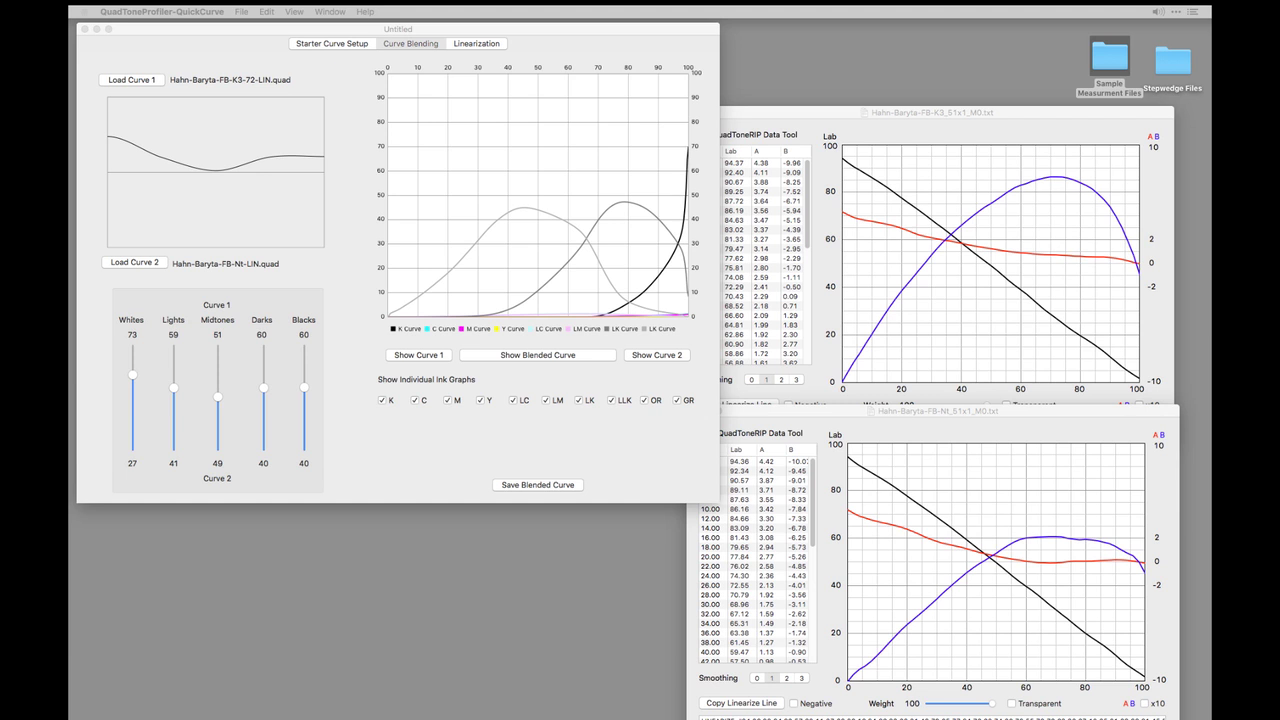
Move the K3 plot window up until it no longer overlaps the Nt plot, and return to QuickCurve
key(super+Tab)
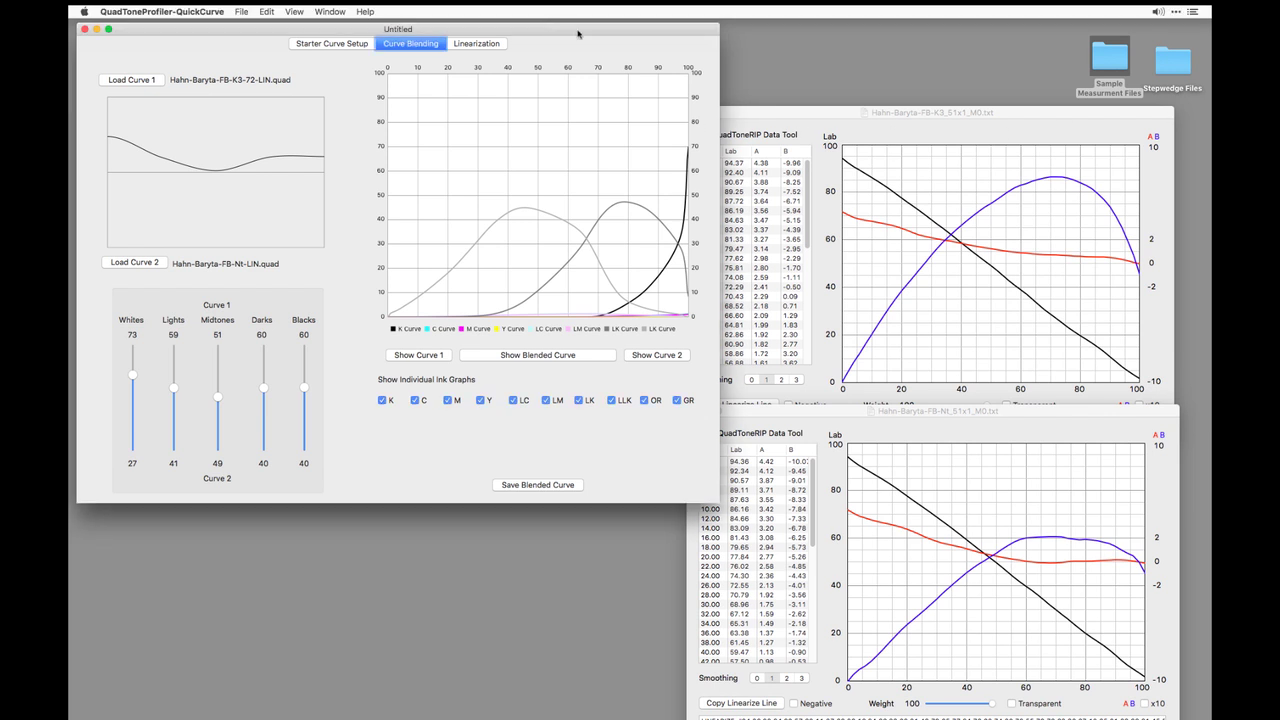
drag(820, 112, 831, 74)
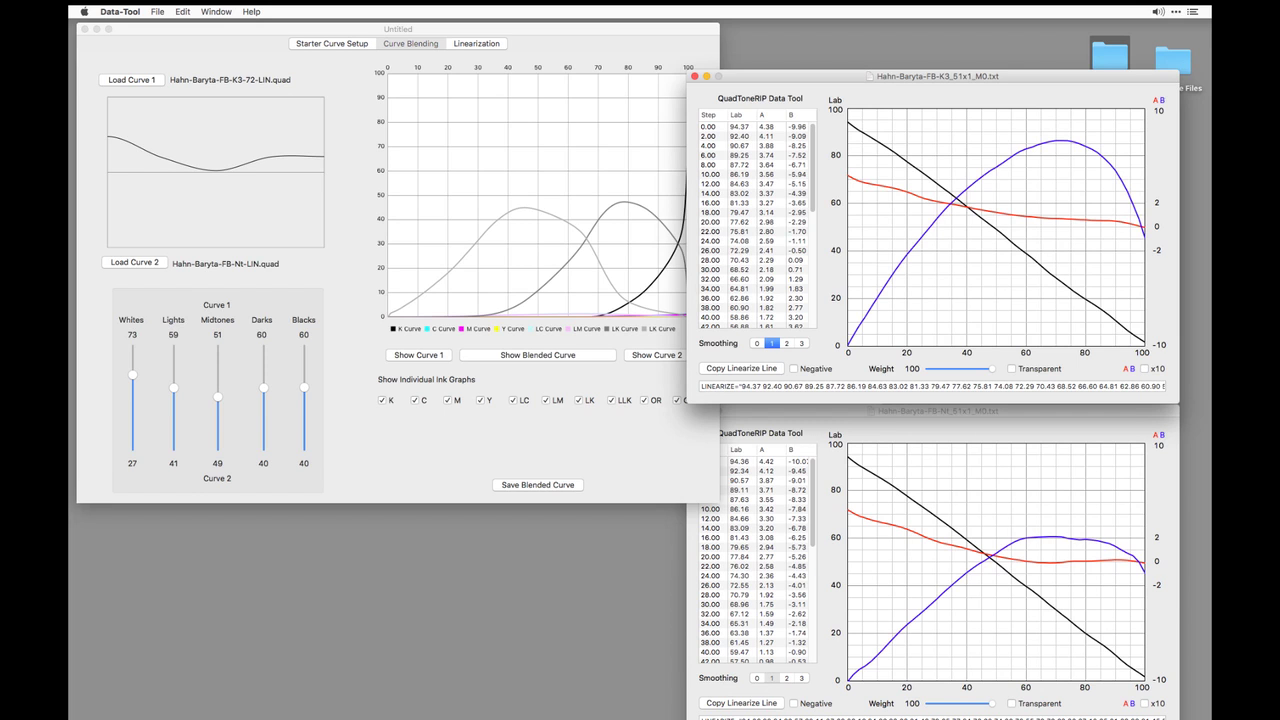
key(super+Tab)
key(super+Tab)
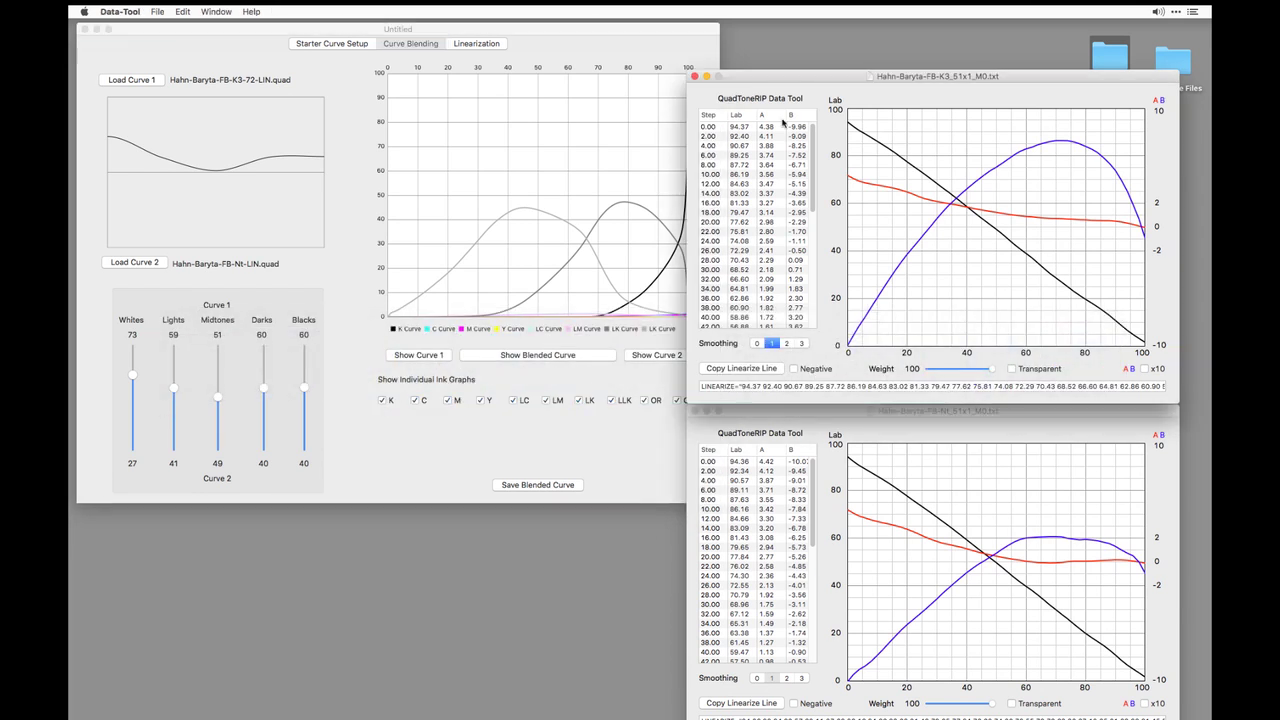
drag(953, 79, 956, 42)
click(563, 38)
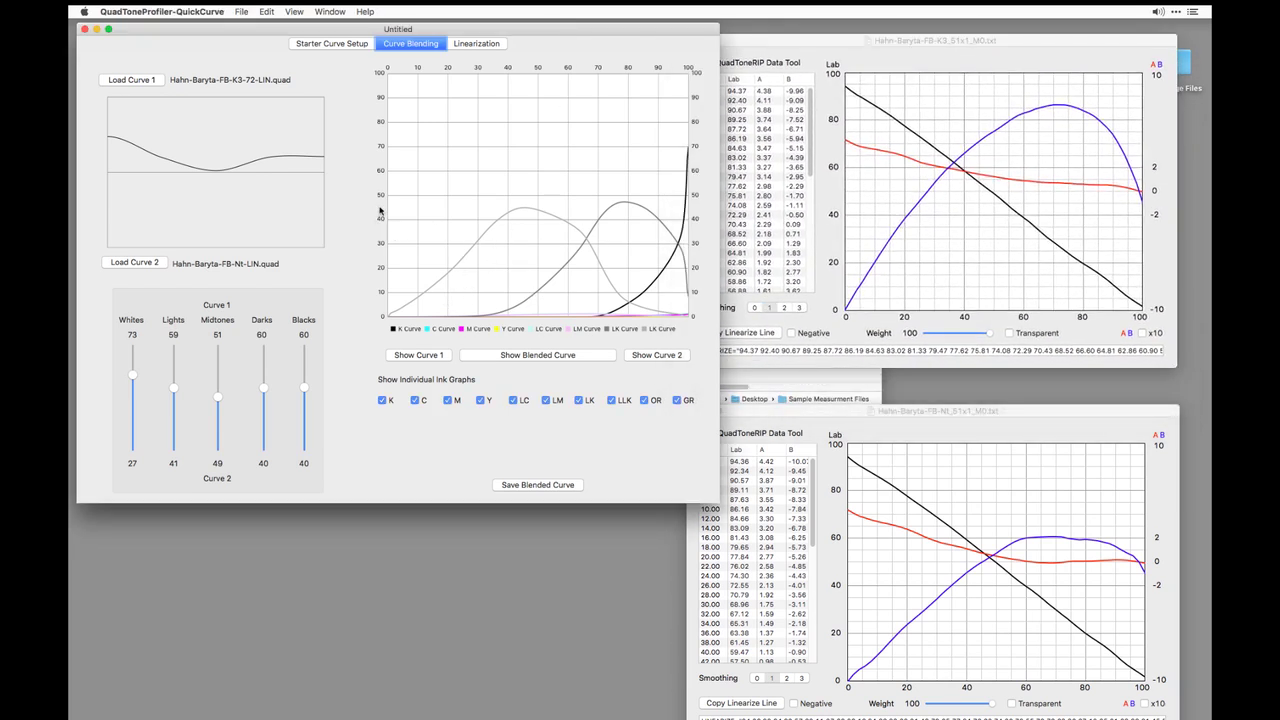
Show Curve 1, Curve 2 and the blended curve in turn to compare their ink graphs
click(440, 355)
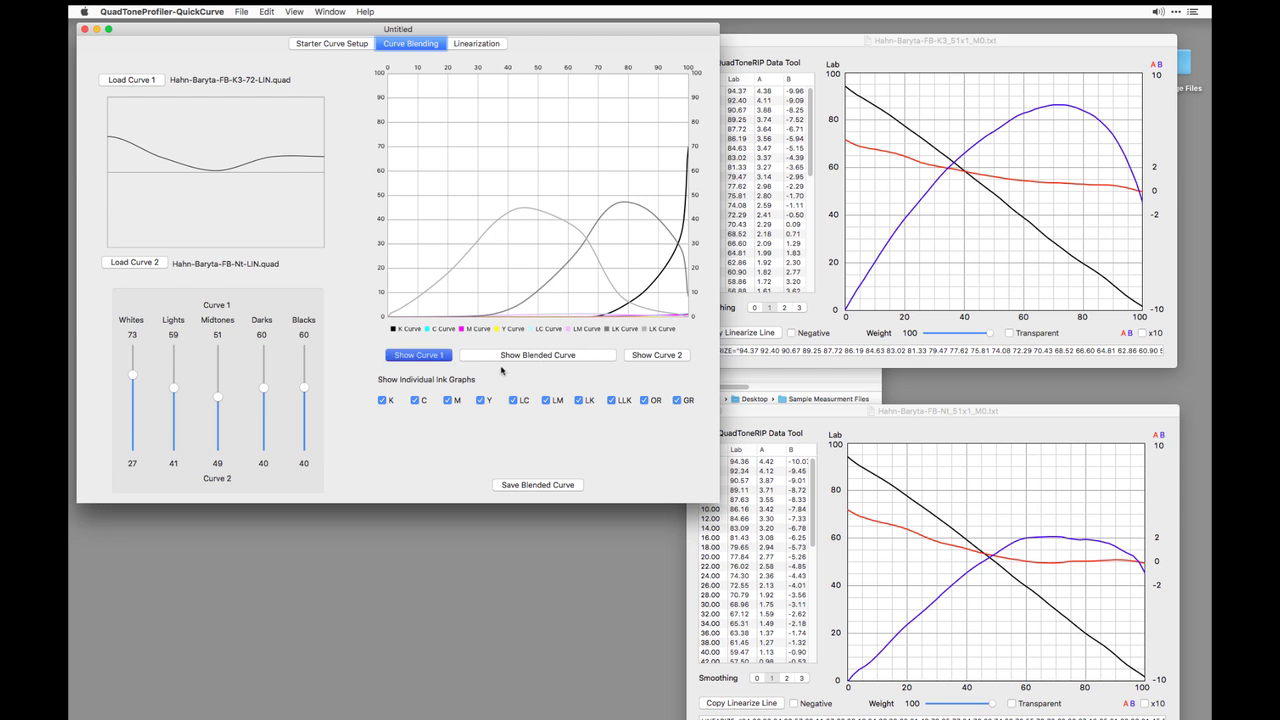
click(630, 358)
click(569, 355)
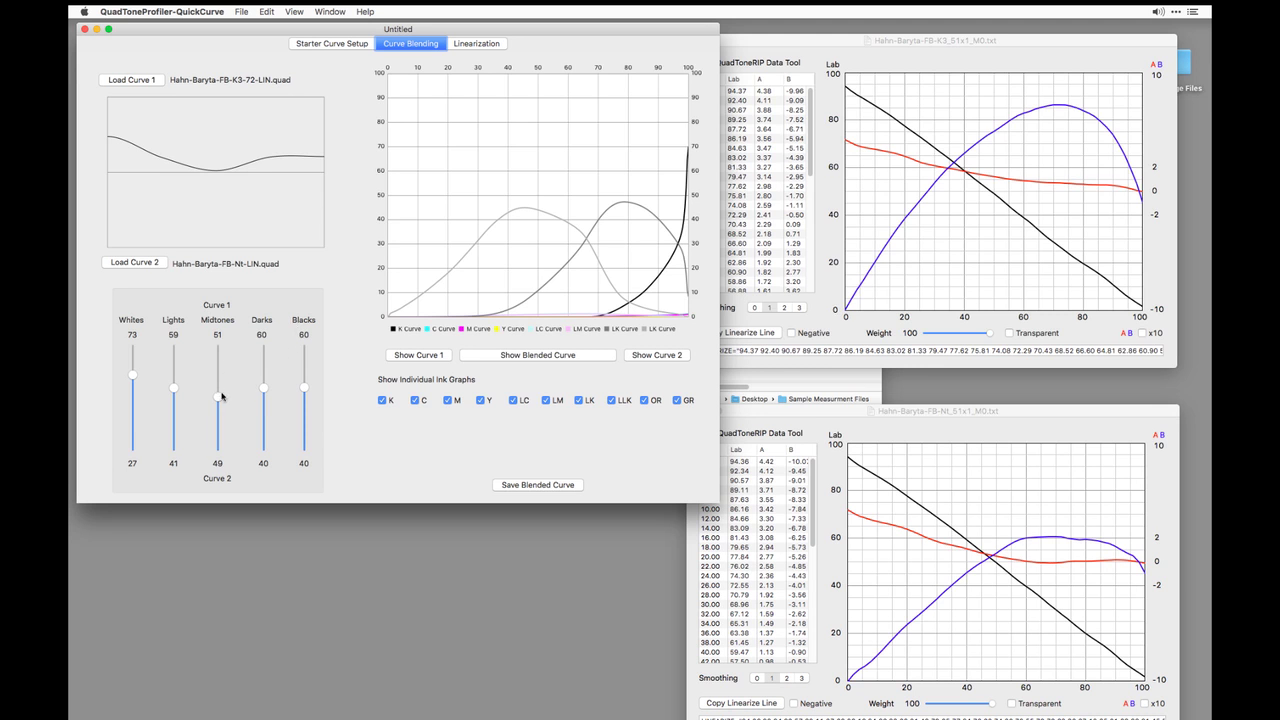
Set the Curve 1 blend to 49 for Midtones, 47 for Darks and 45 for Blacks
drag(217, 394, 218, 398)
click(265, 398)
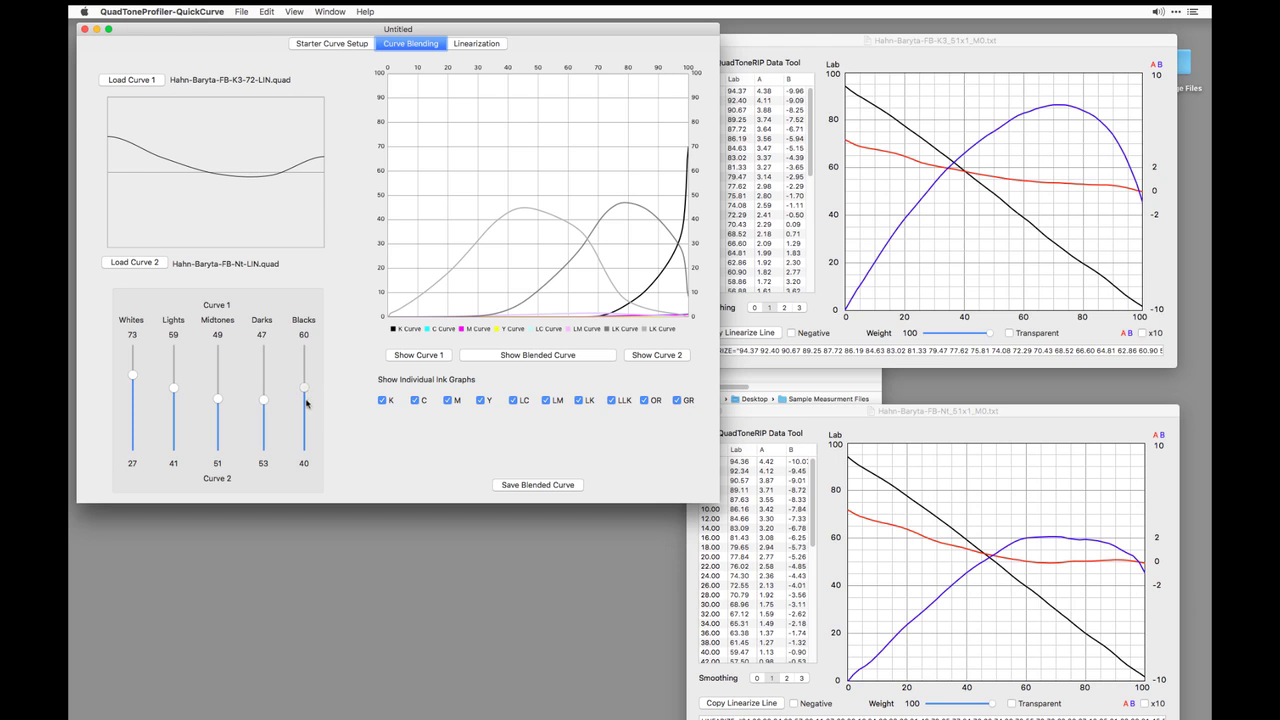
click(305, 404)
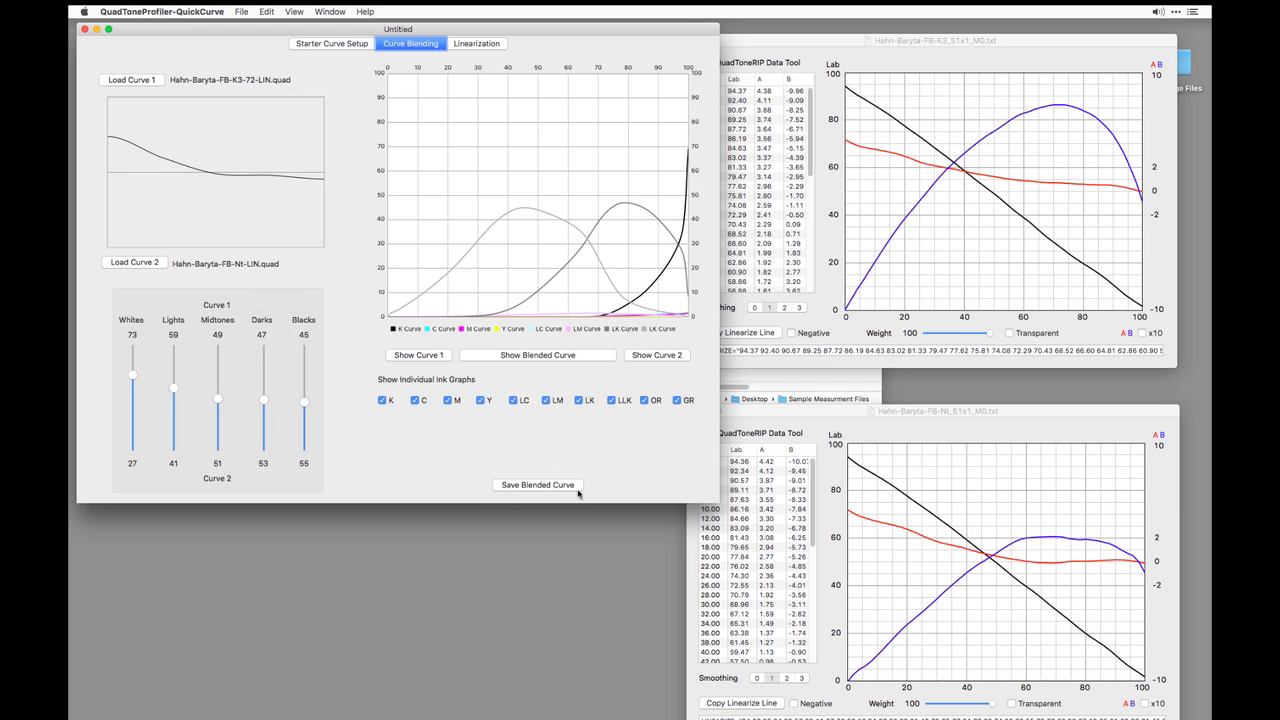
Save the blended curve in the P800-QC folder as Hahn-Baryta-FB-K3-WN-Blend.quad
click(535, 486)
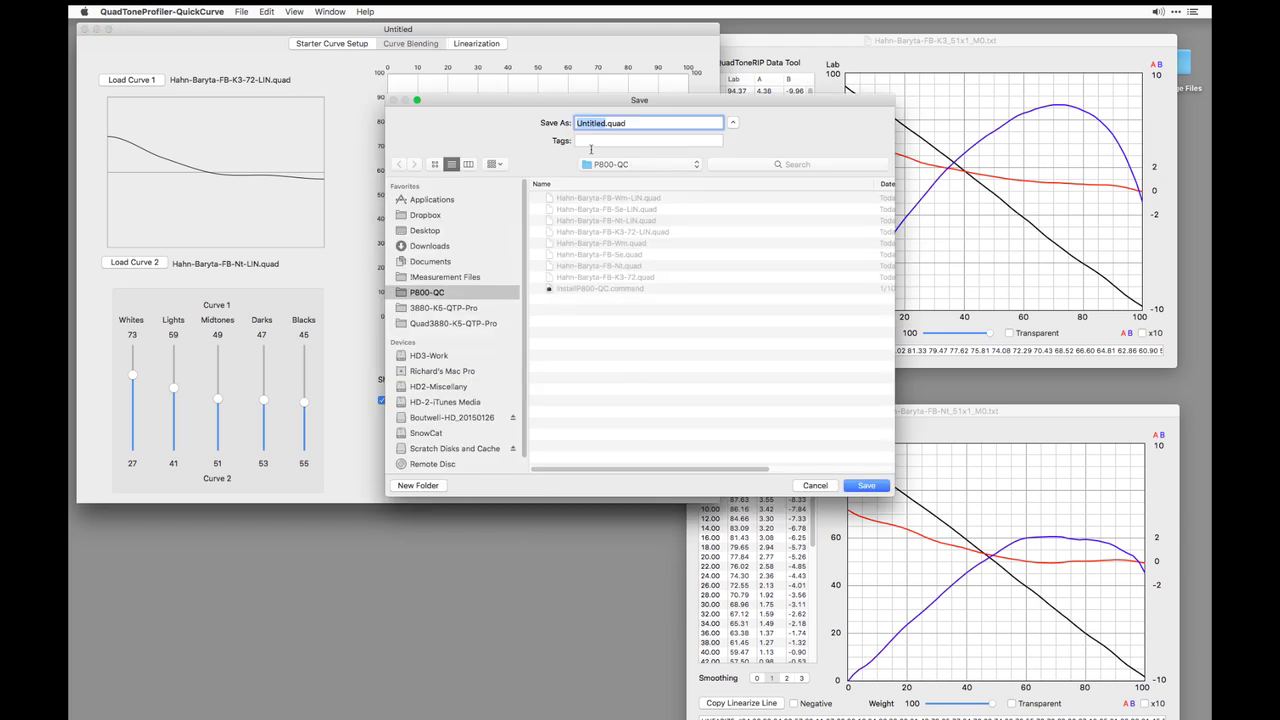
click(614, 231)
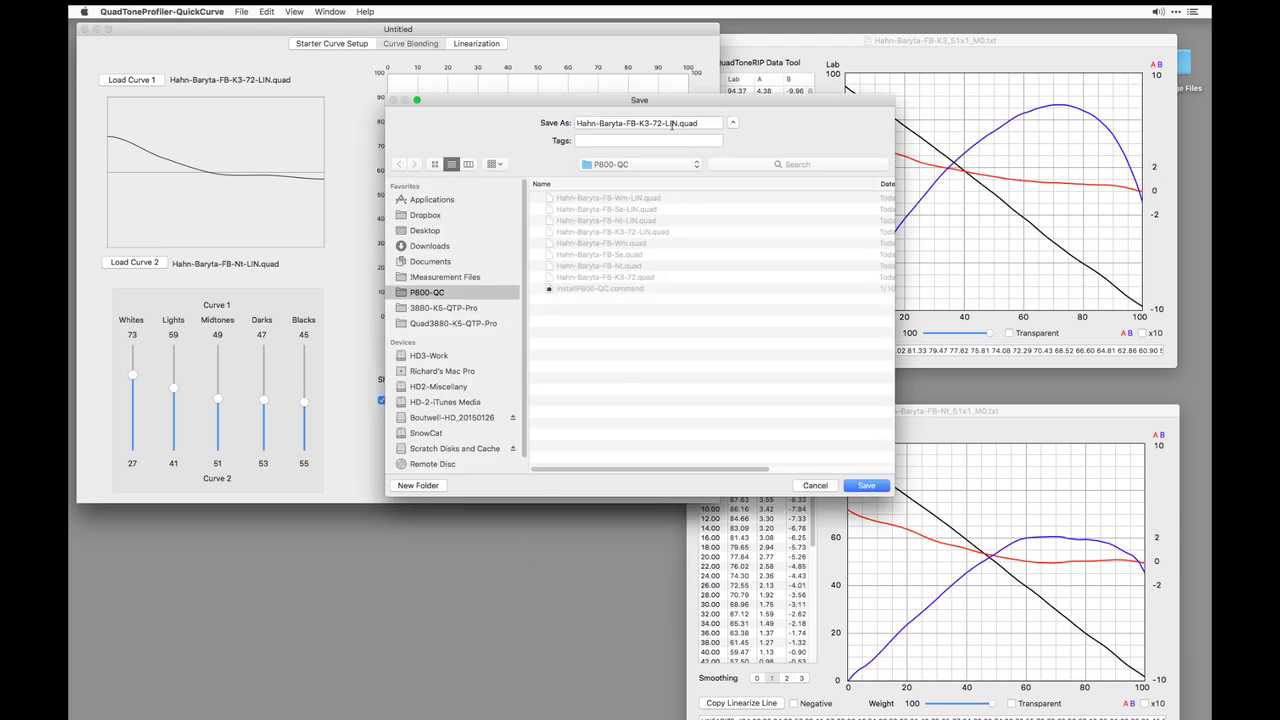
click(639, 123)
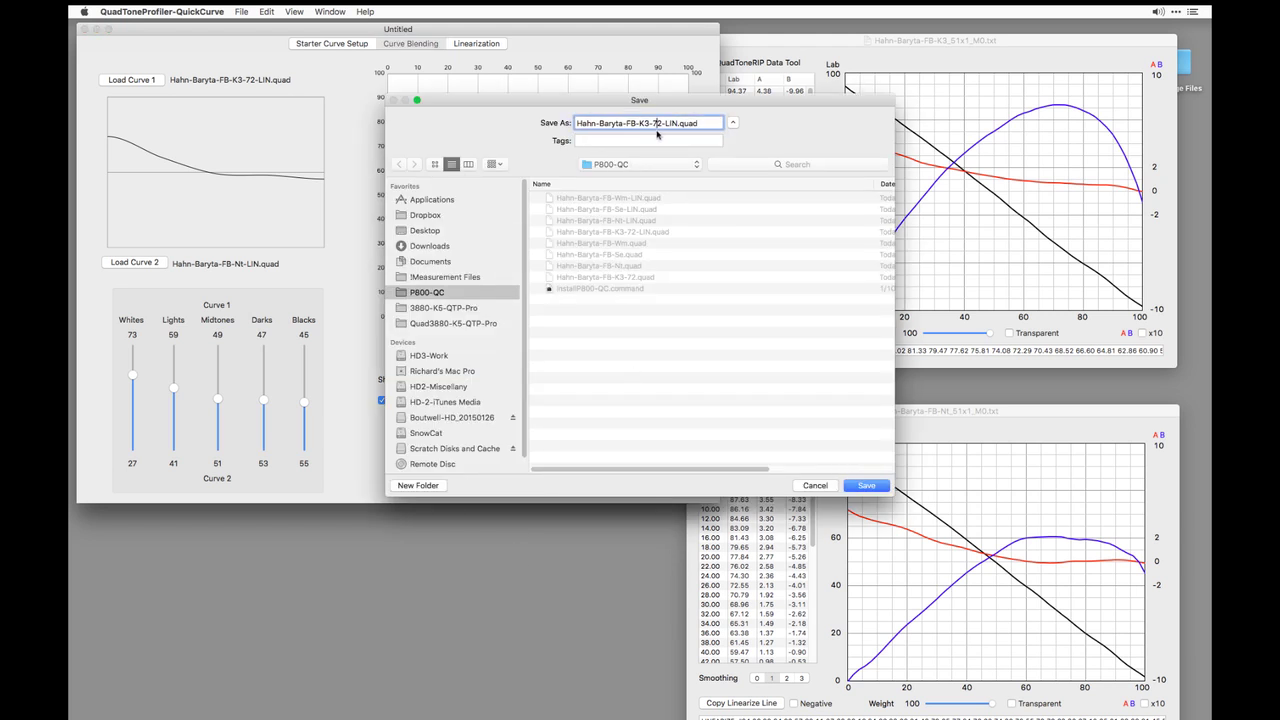
click(653, 123)
double_click(654, 124)
text(Wn-Blend)
key(shift+Right)
key(shift+Right)
key(shift+Right)
key(BackSpace)
click(861, 490)
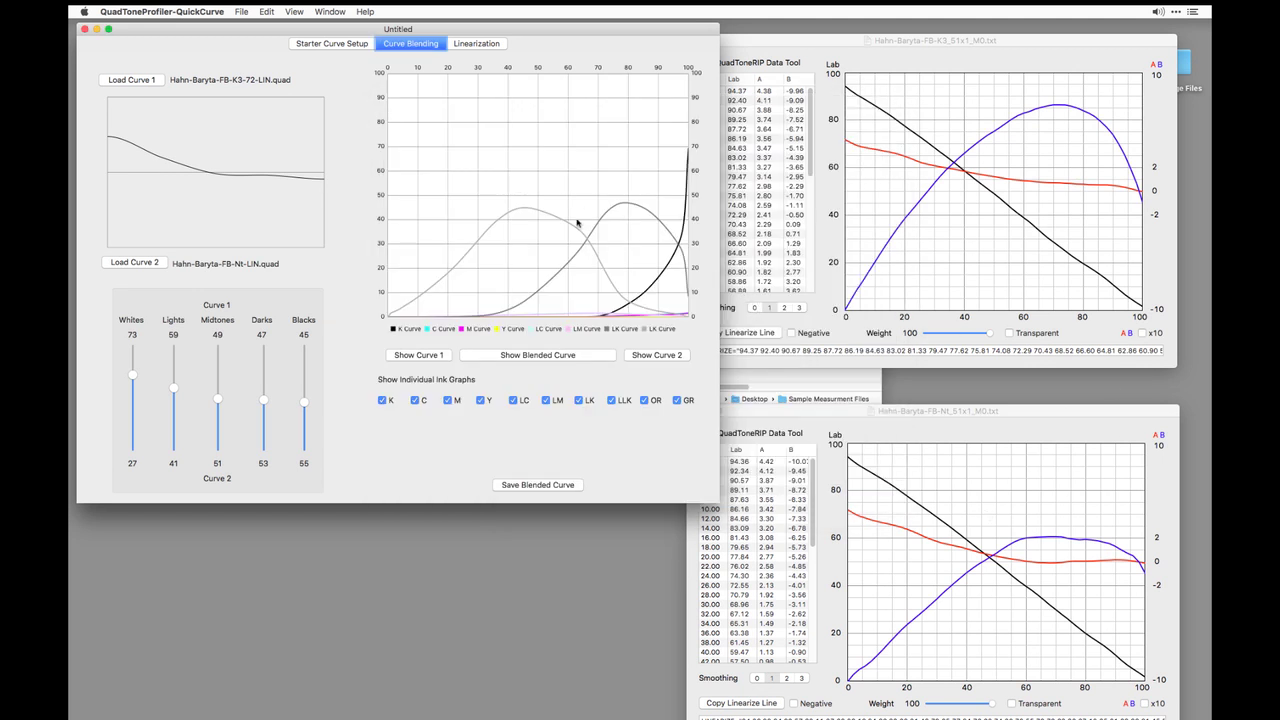
Switch to Finder and open the P800-QC folder in a new window
key(super+Tab)
key(super+Tab)
key(super+Tab)
key(super+Tab)
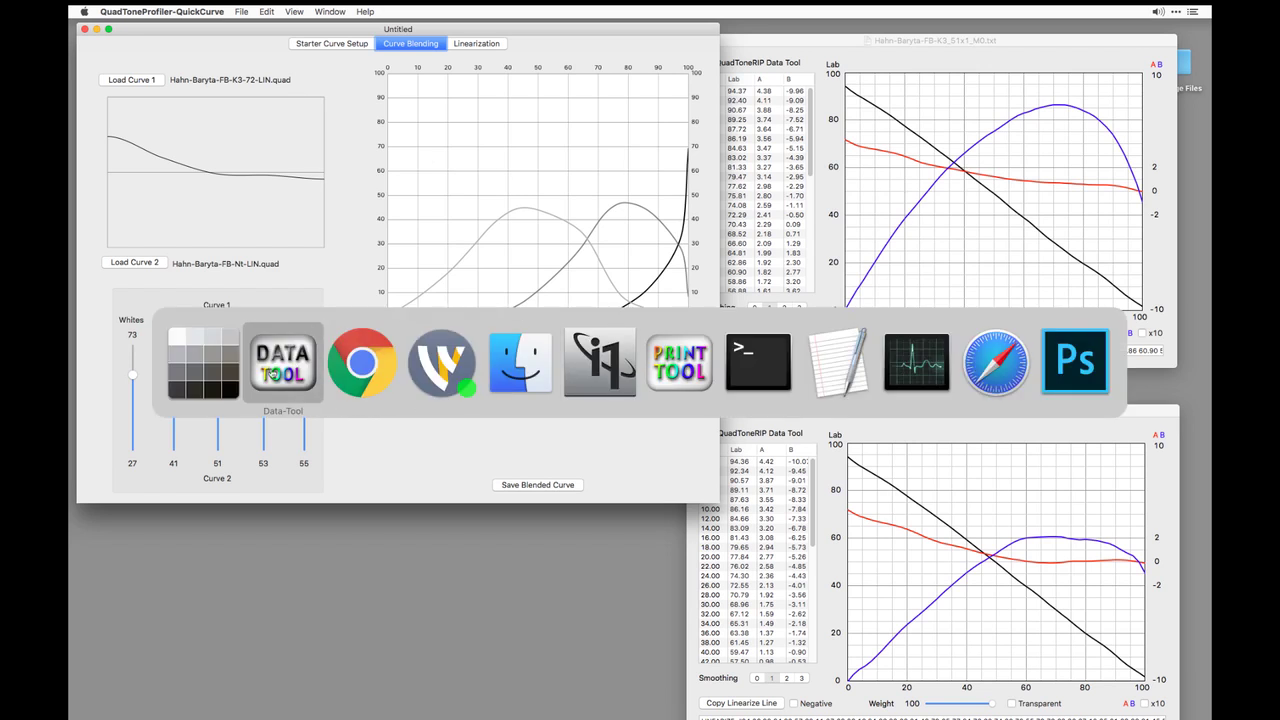
key(super+n)
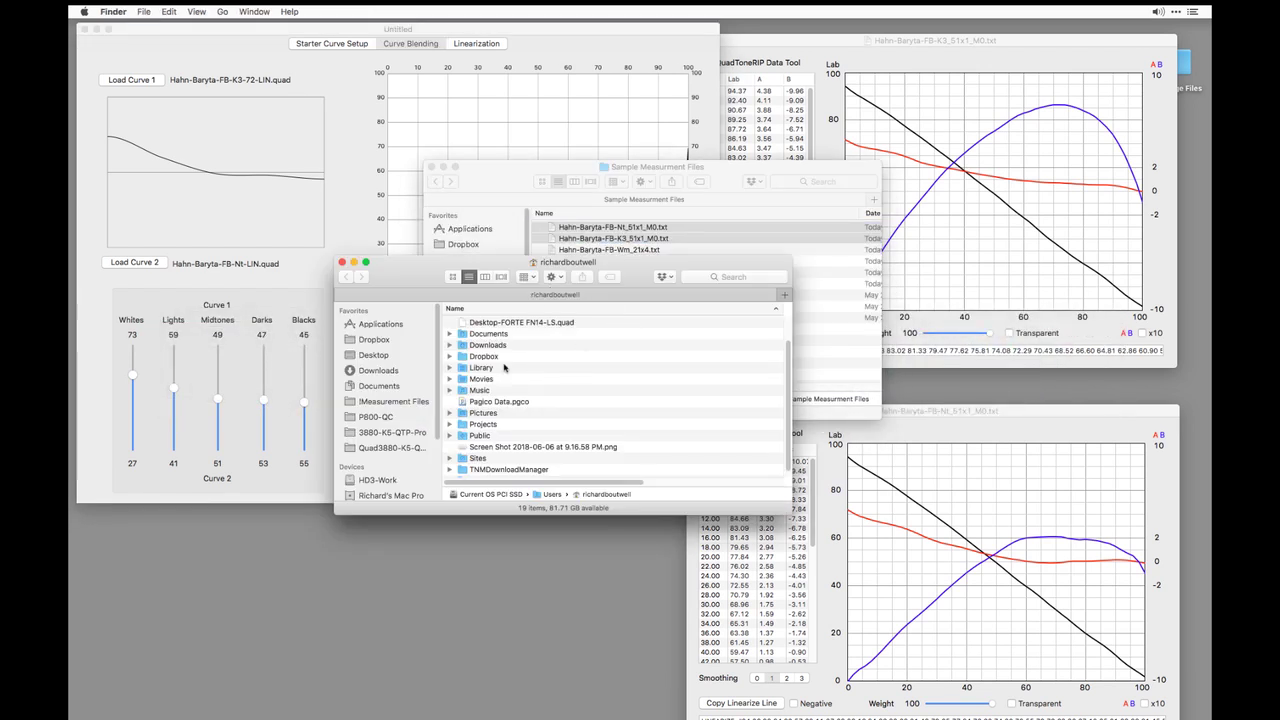
click(380, 416)
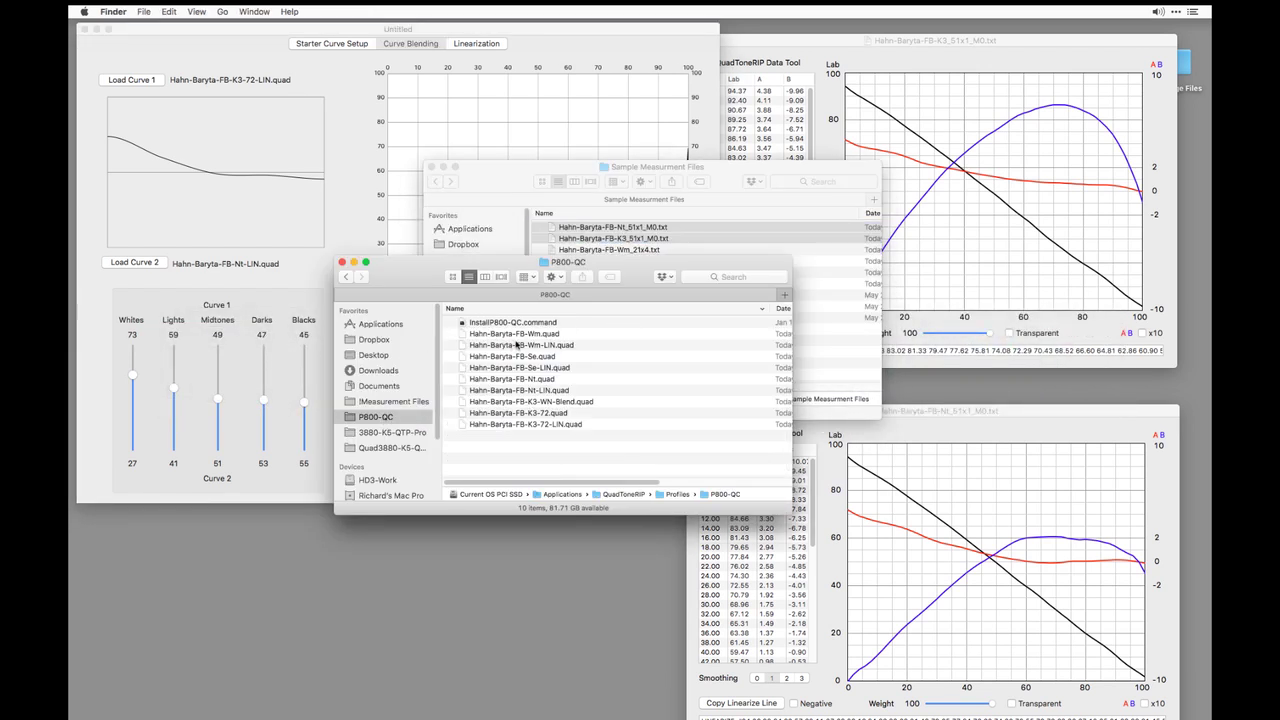
View the Hahn-Baryta-FB-K3-72 and Hahn-Baryta-FB-K3-WN-Blend curve graphs in QTR-CurveView, closing each one after viewing
click(540, 411)
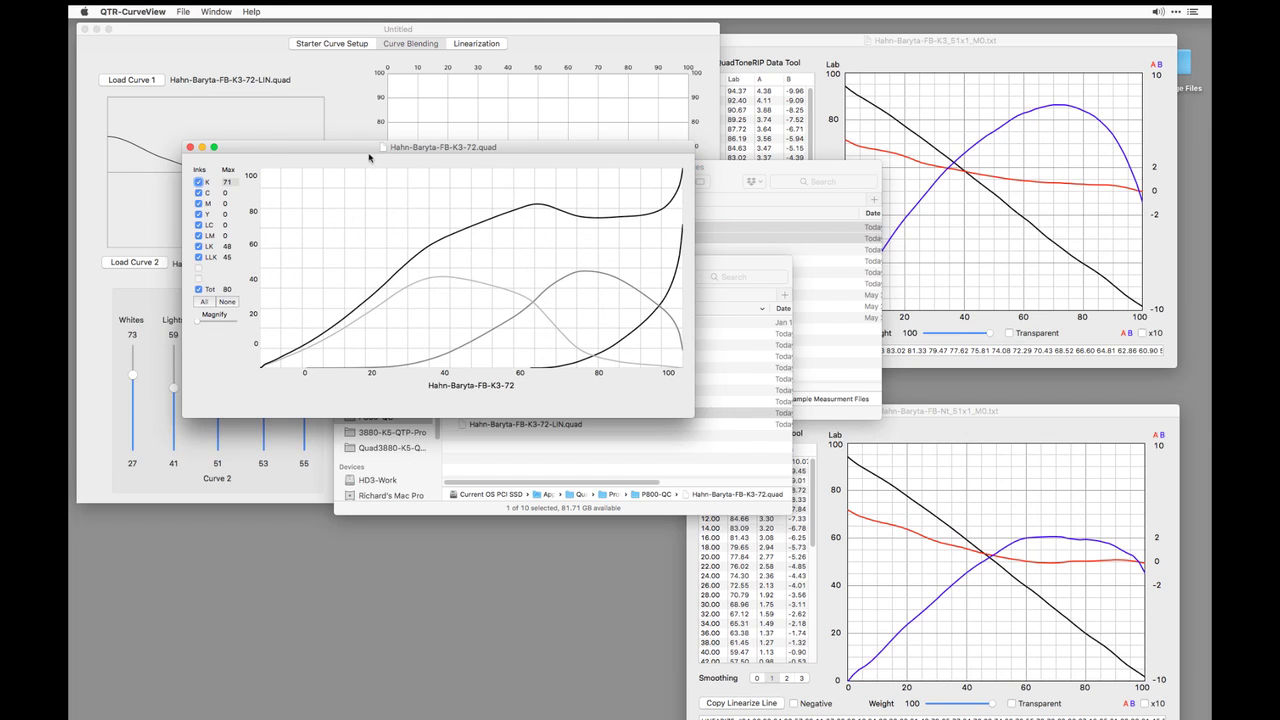
key(super+w)
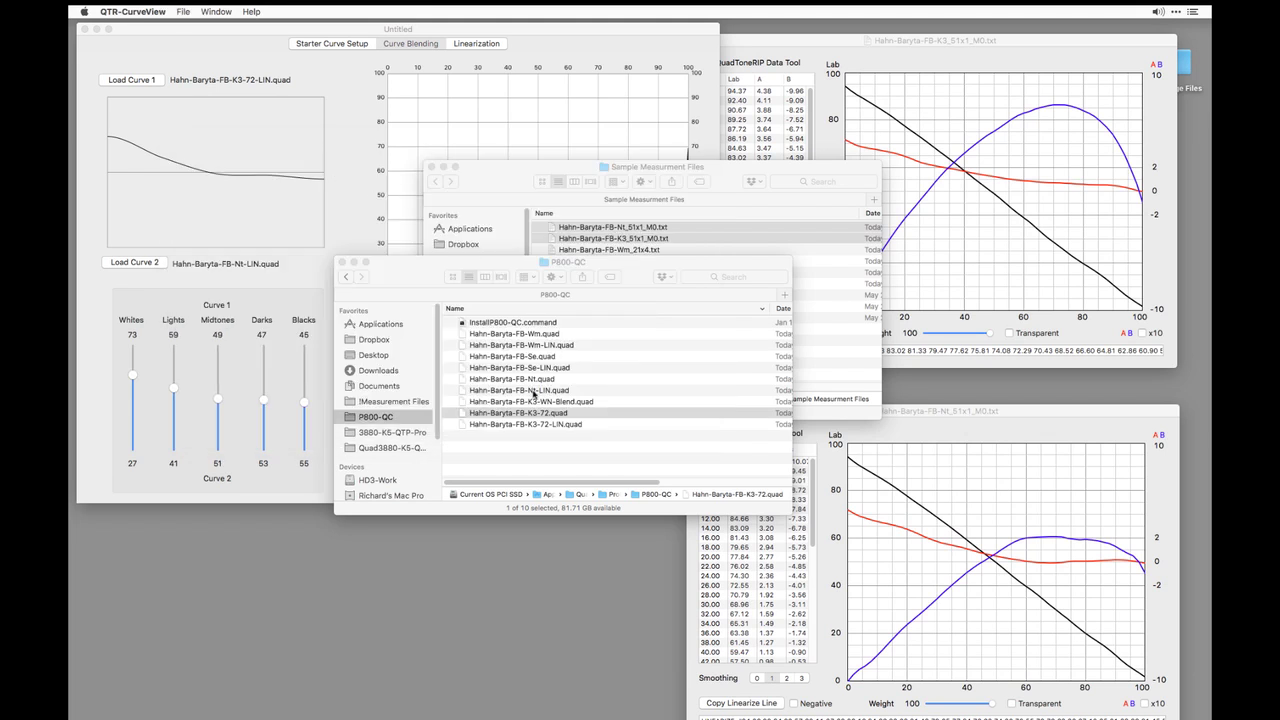
click(530, 412)
double_click(546, 401)
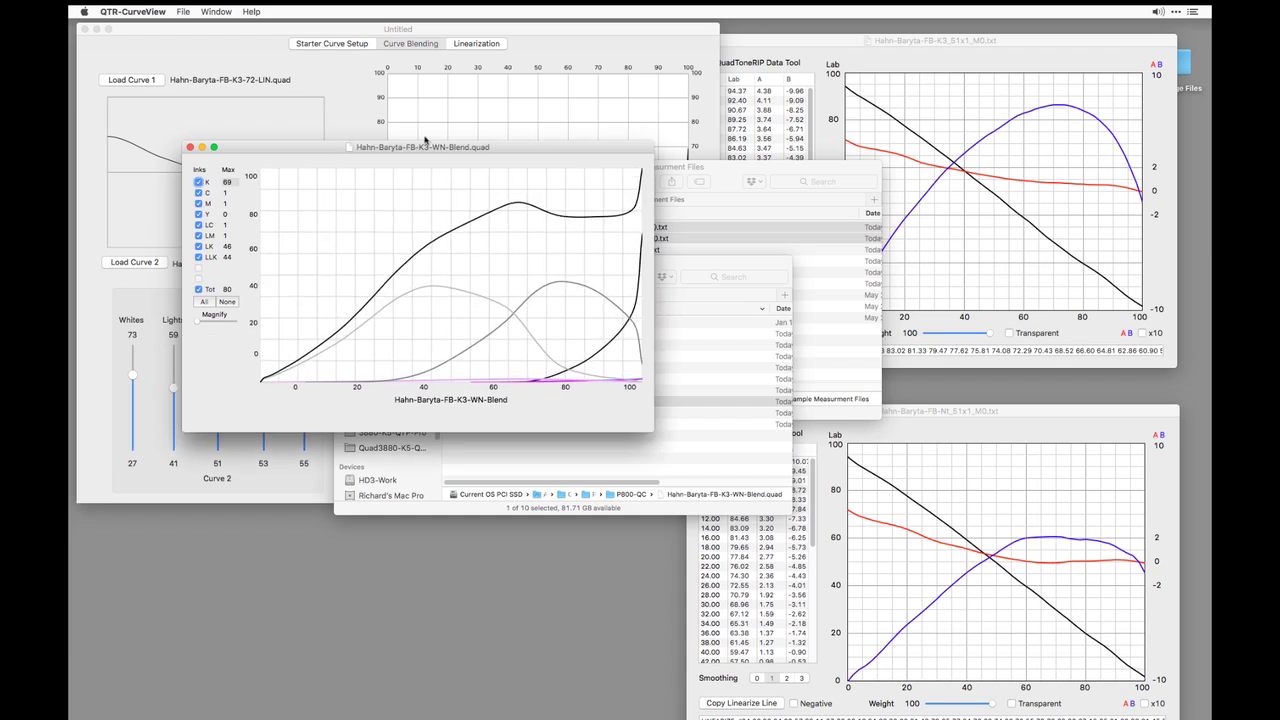
drag(453, 148, 547, 184)
key(super+w)
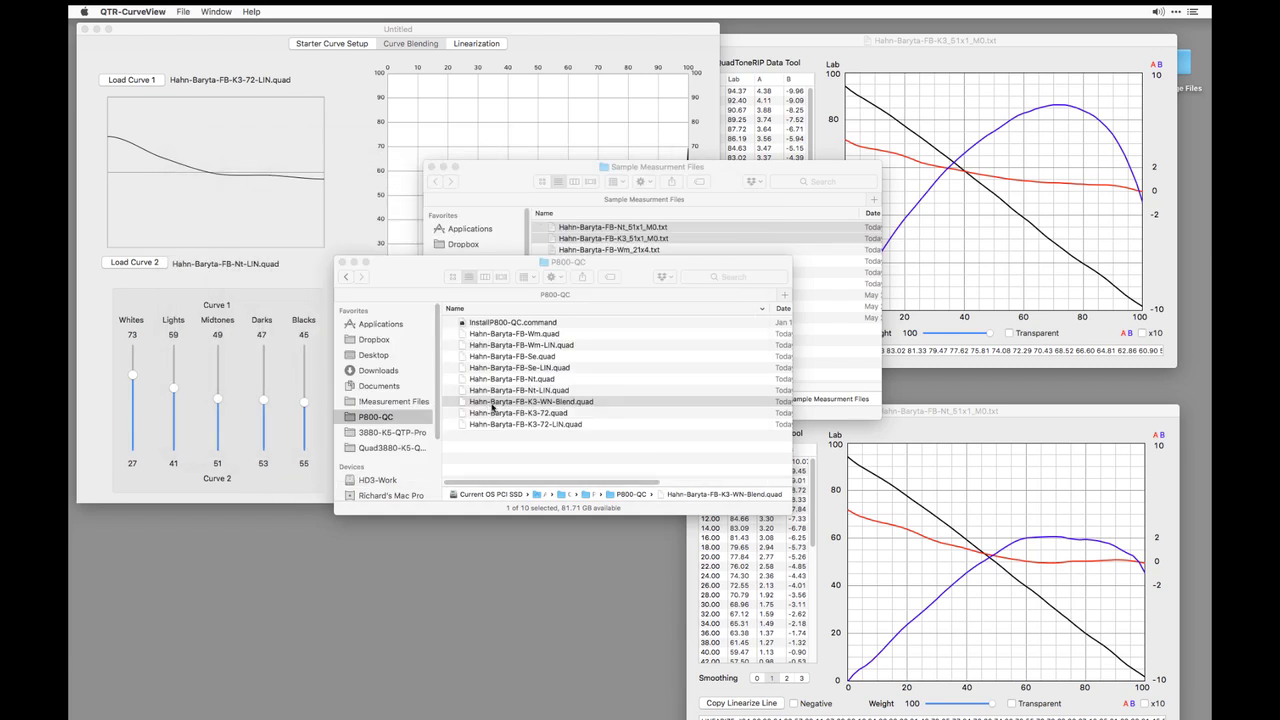
Open Hahn-Baryta-FB-K3-WN-Blend.quad in TextWrangler and examine the header comments naming the two source curves
drag(495, 405, 445, 690)
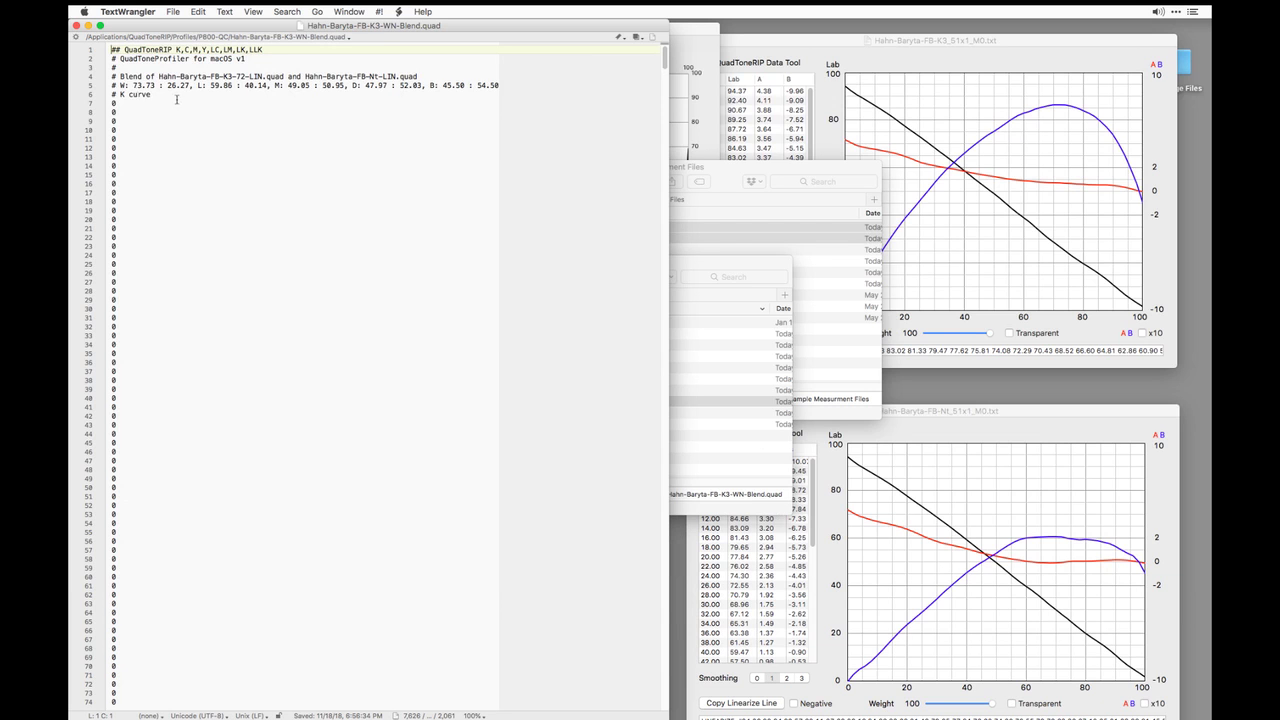
drag(112, 76, 503, 82)
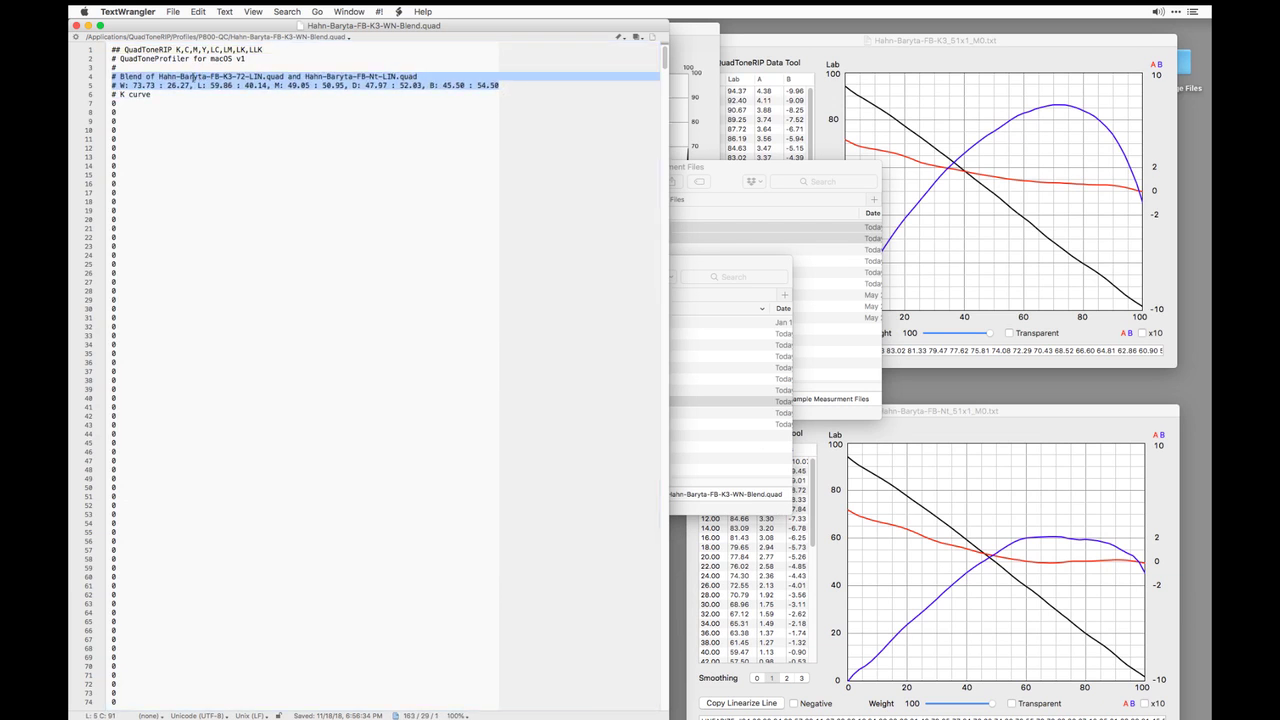
drag(159, 79, 167, 79)
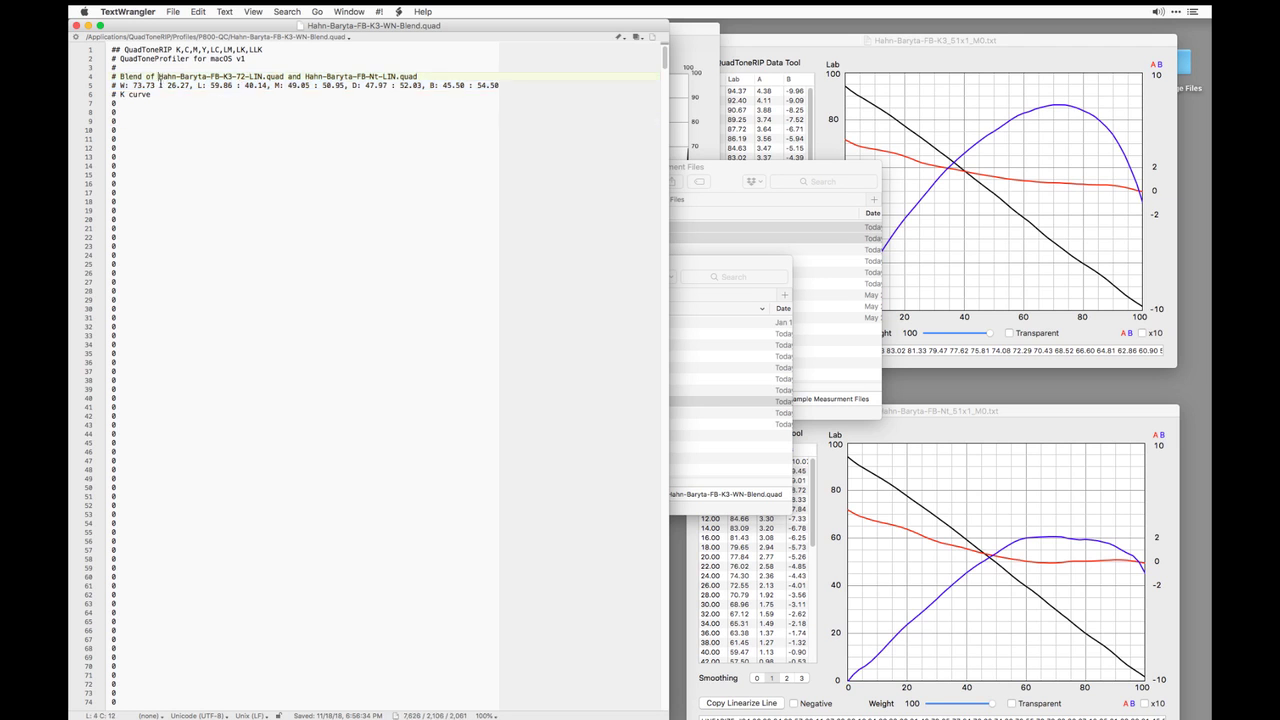
drag(264, 83, 265, 79)
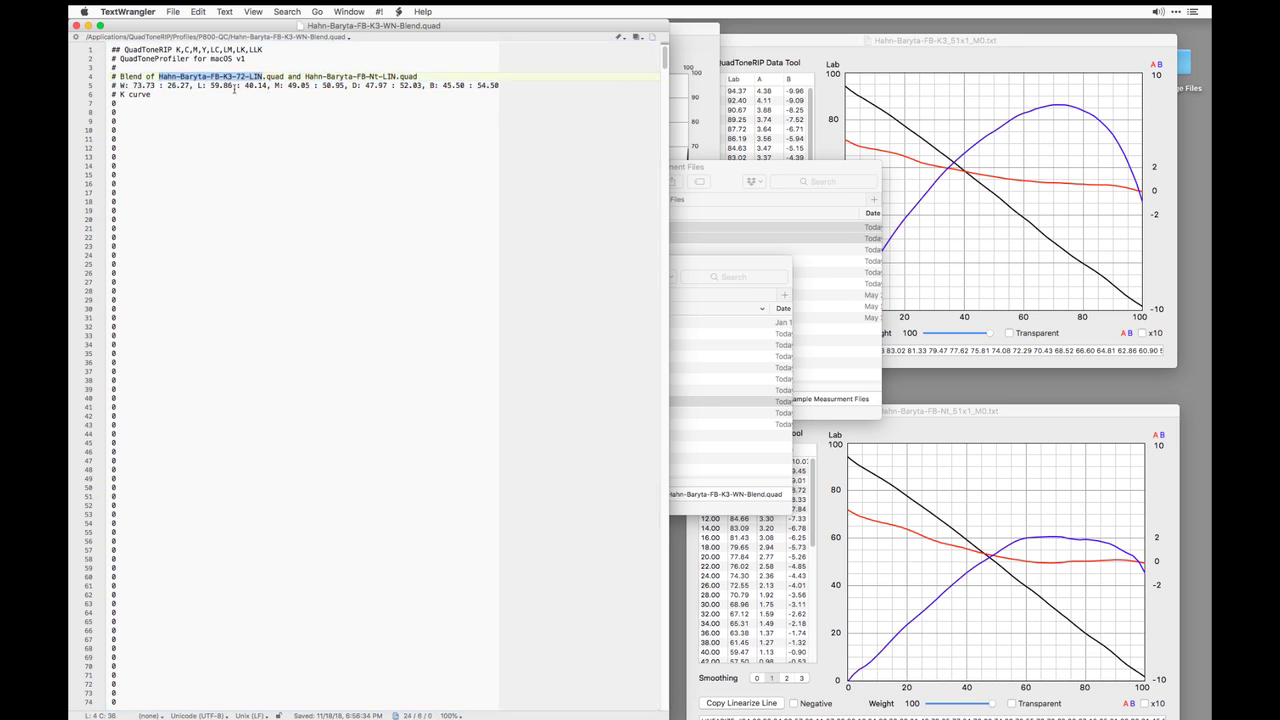
key(Down)
key(Down)
key(Down)
key(Down)
key(Down)
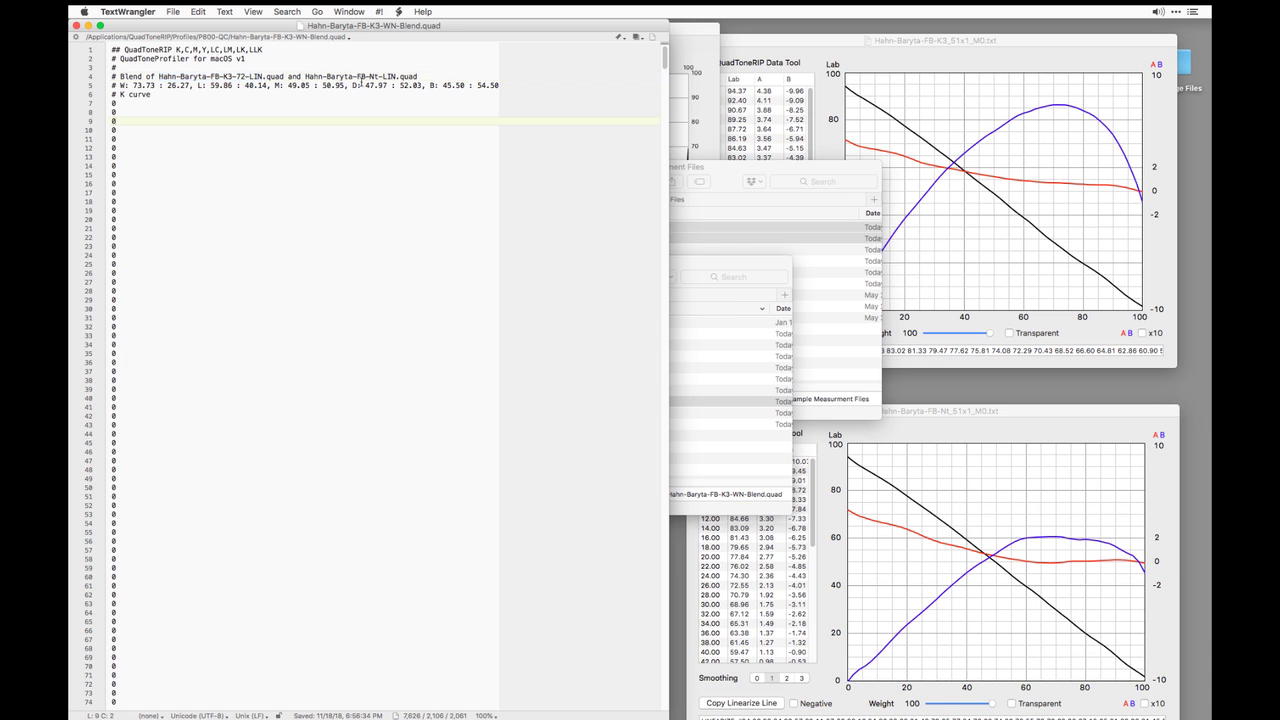
Review the W, L, M, D and B blend ratios in the file's header comments and close the text file
drag(132, 87, 181, 90)
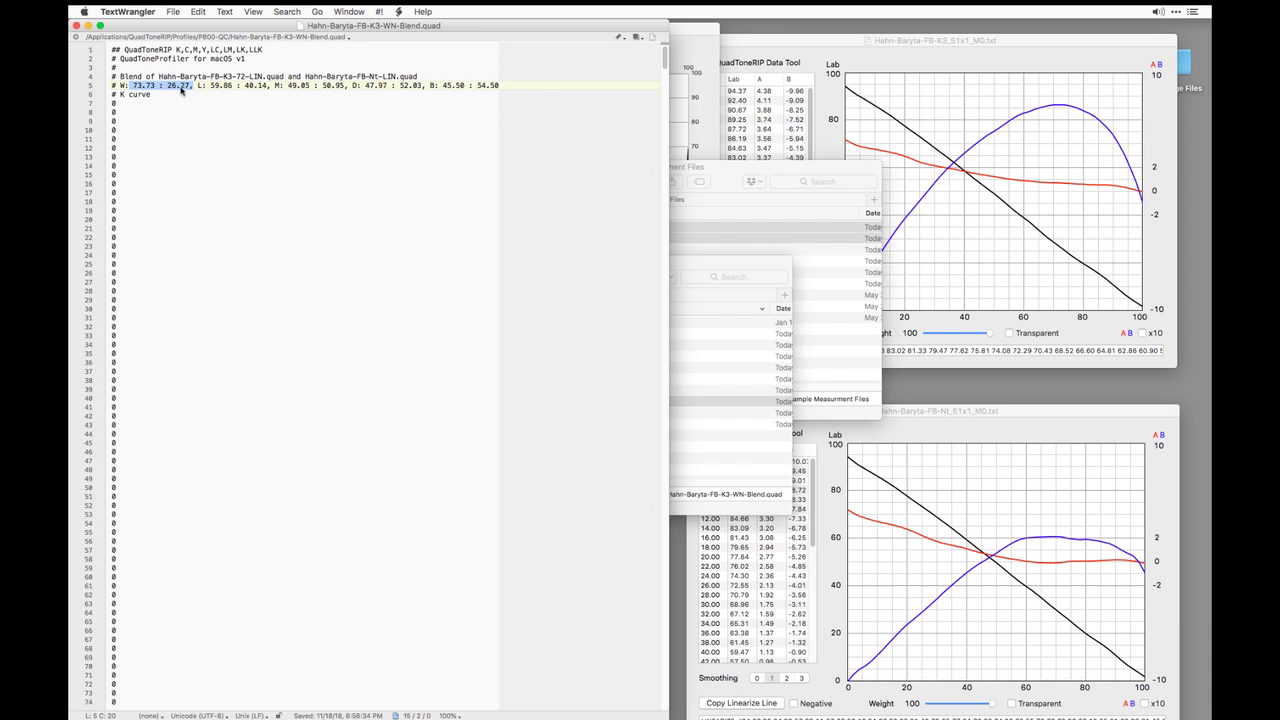
click(221, 88)
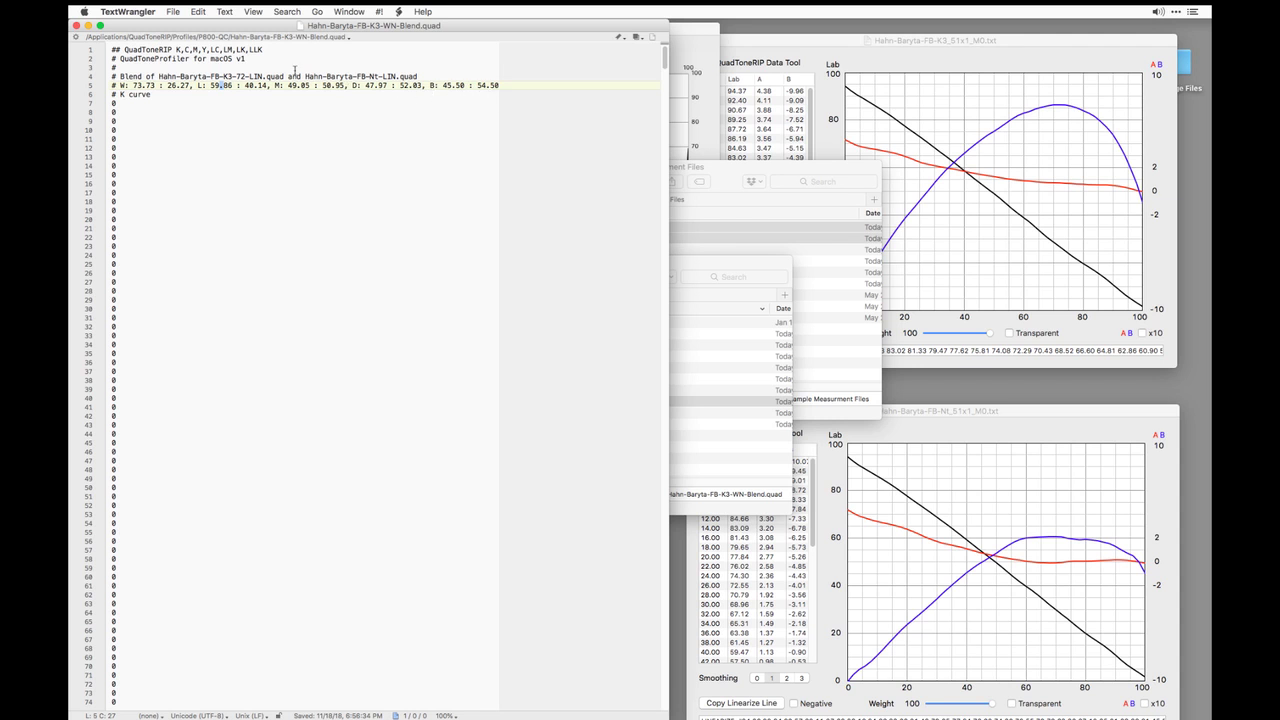
double_click(122, 86)
click(150, 95)
click(202, 95)
double_click(278, 86)
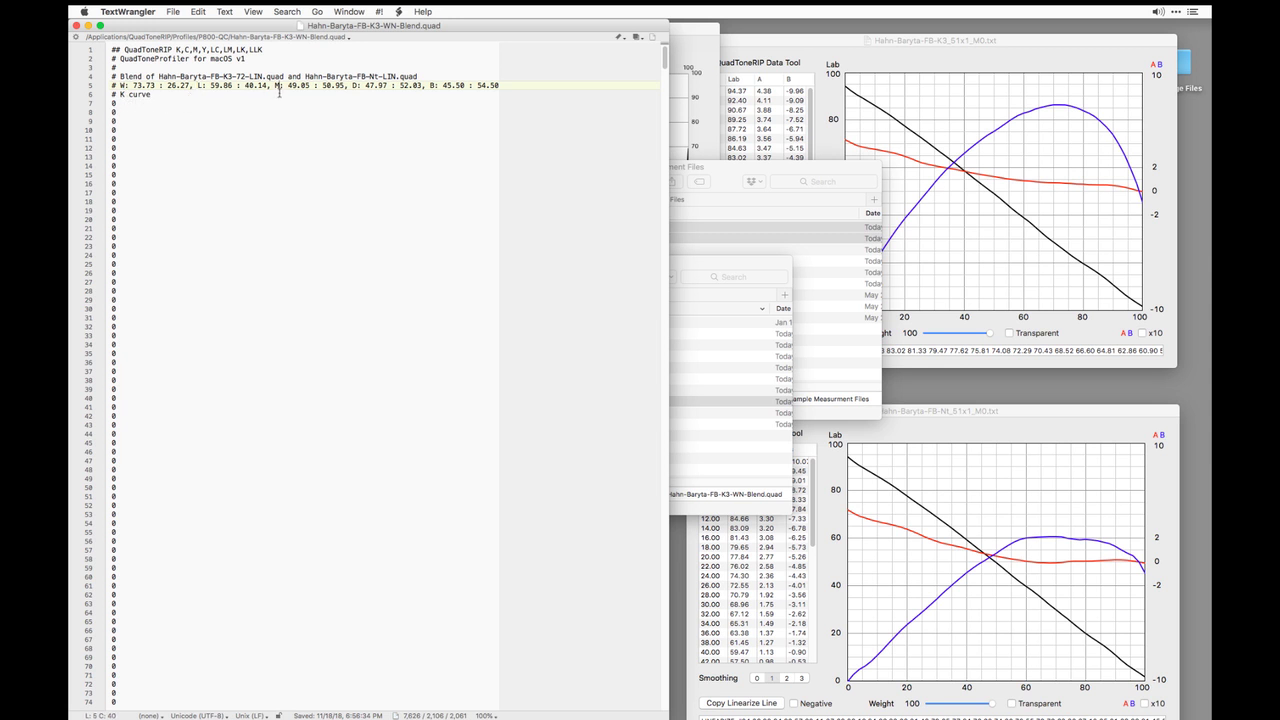
double_click(355, 86)
double_click(434, 87)
drag(113, 49, 210, 59)
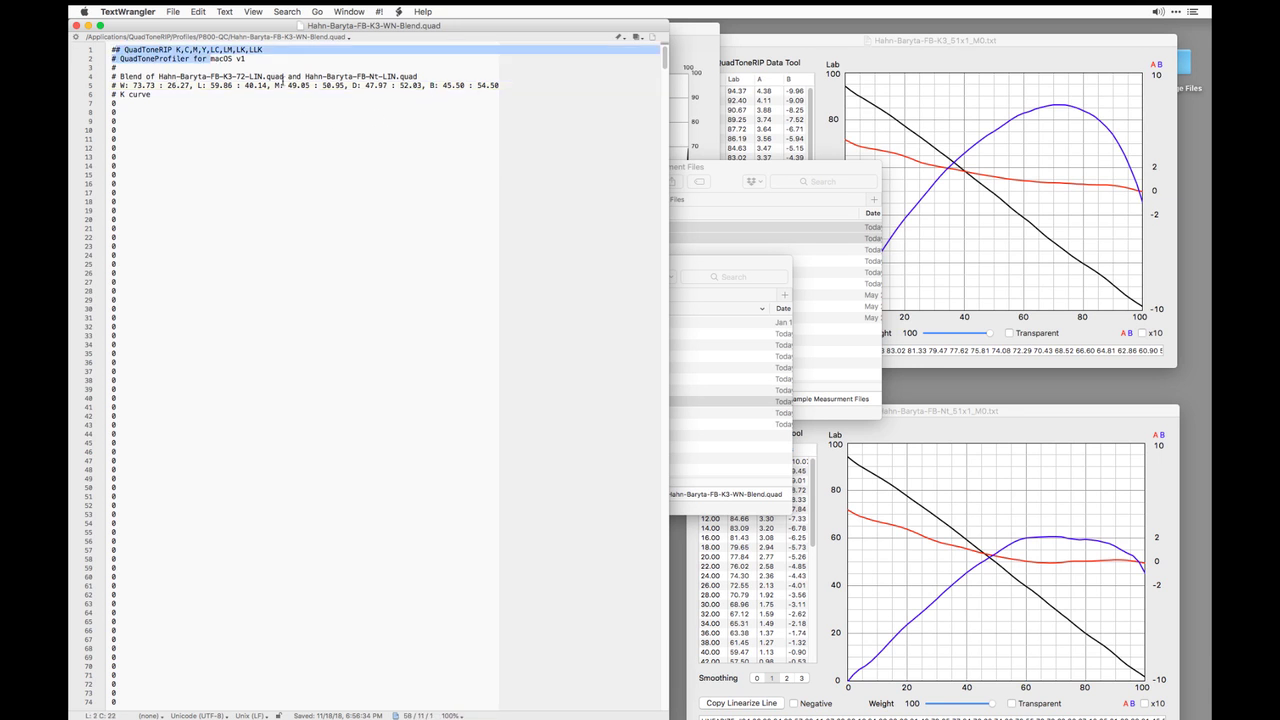
drag(112, 77, 242, 88)
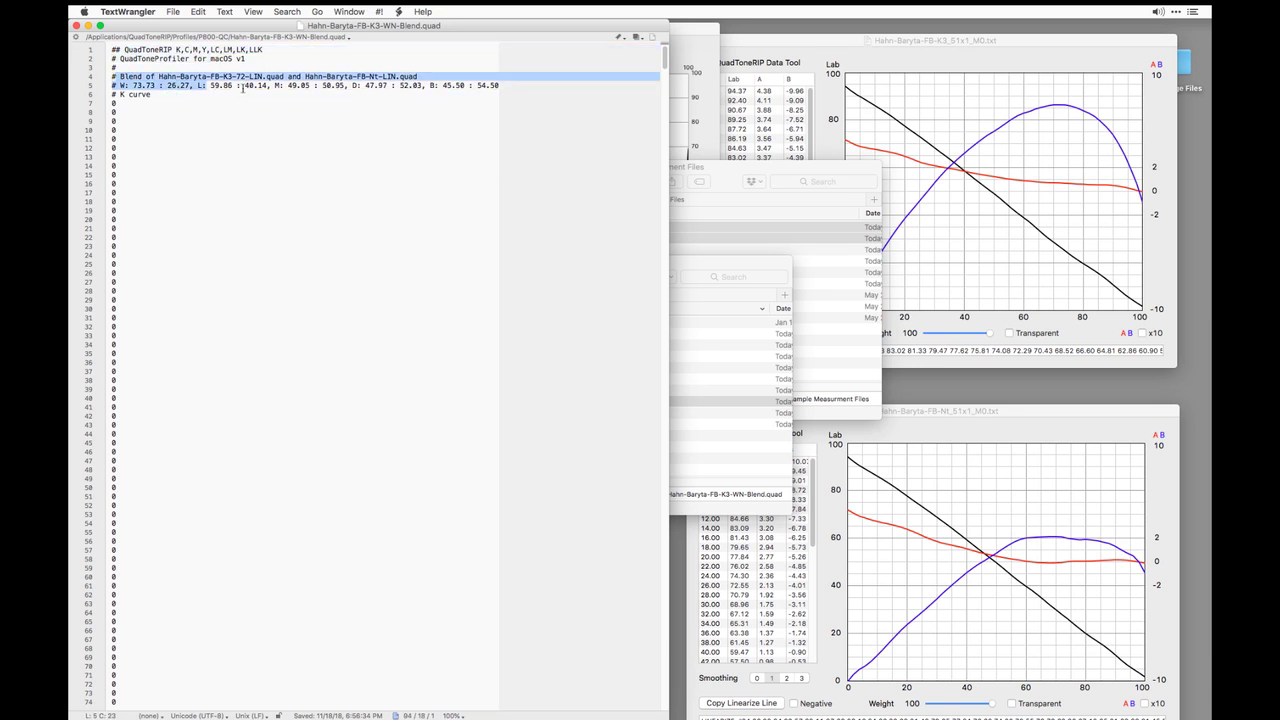
click(77, 25)
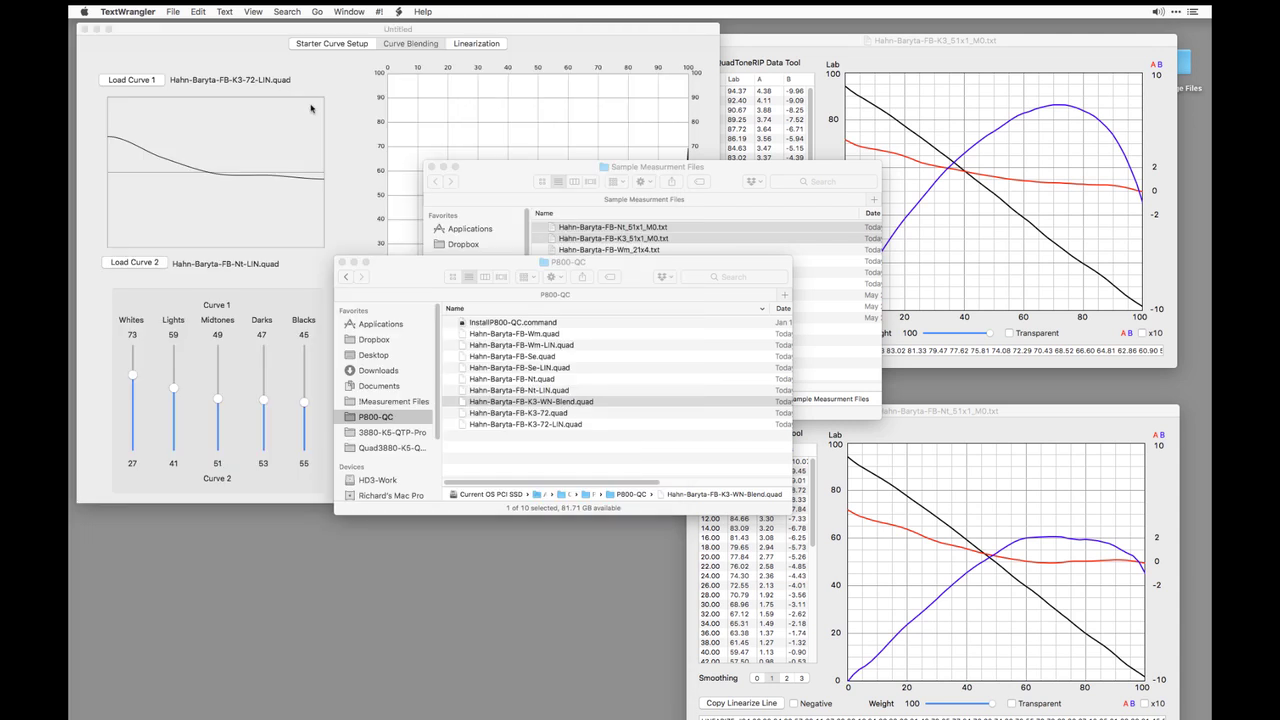
Close both Finder windows and move the Nt plot window up directly beneath the K3 plot
drag(378, 264, 511, 272)
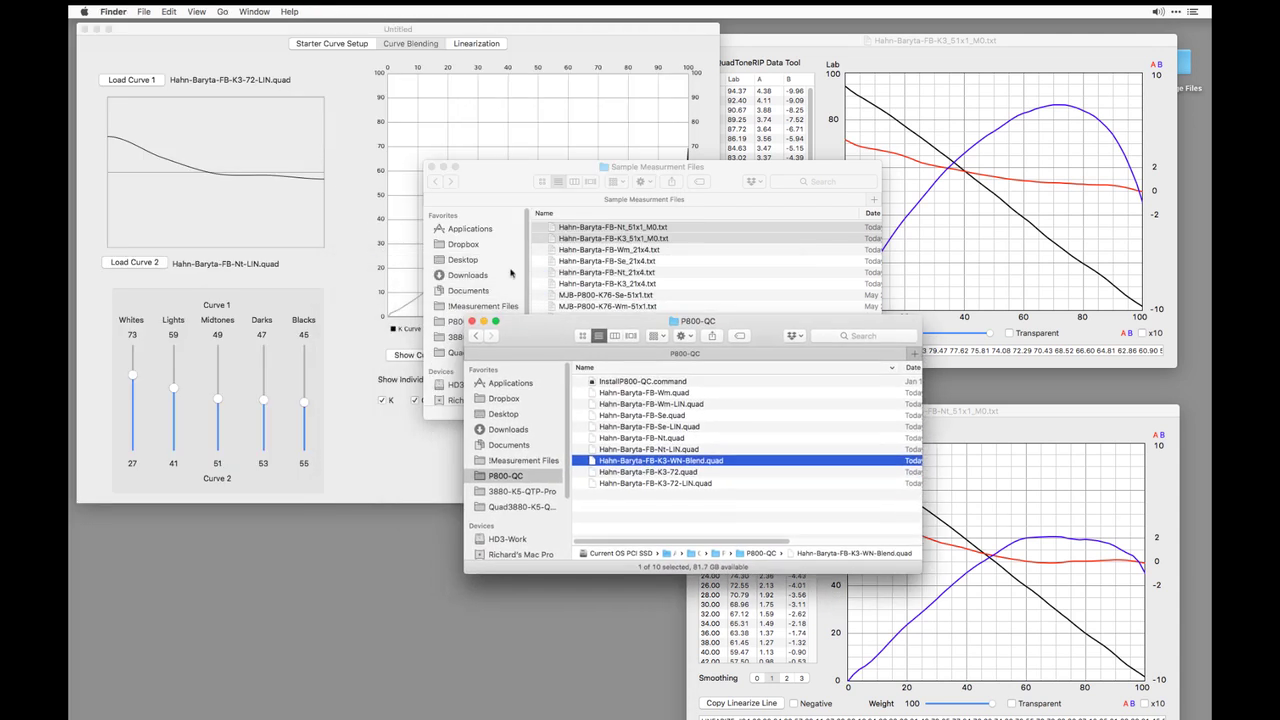
click(471, 321)
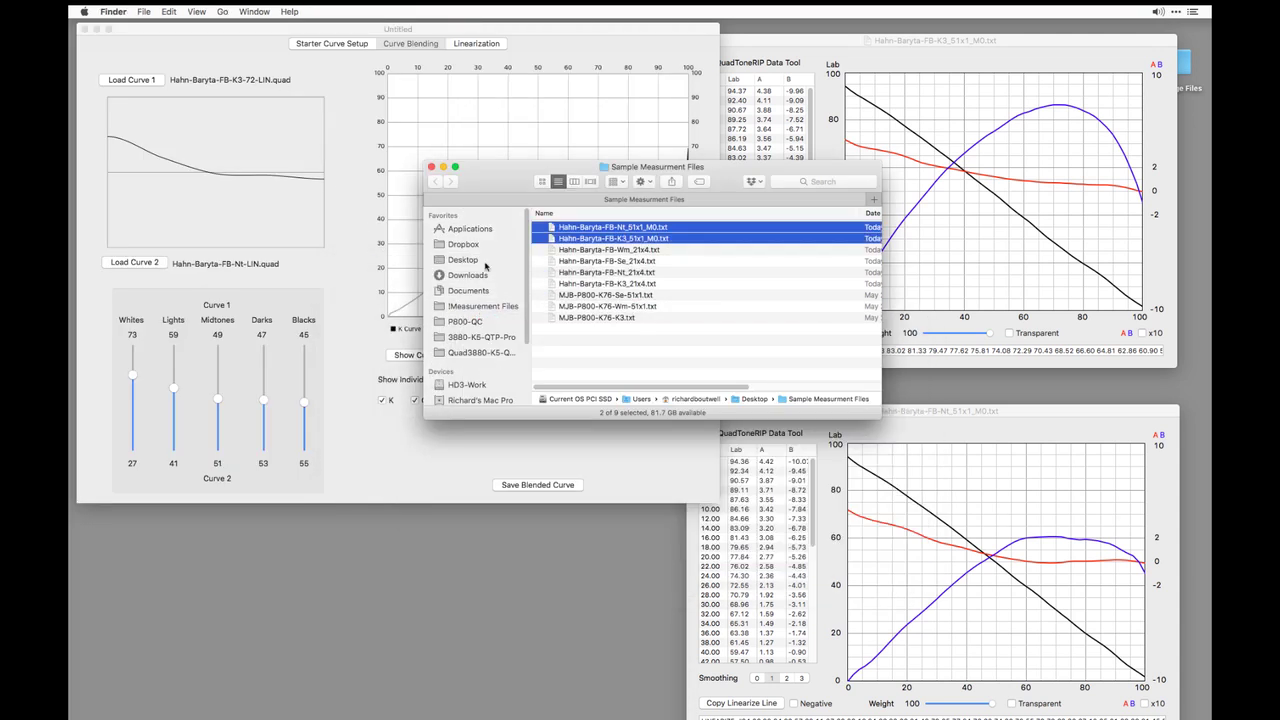
click(431, 166)
drag(916, 417, 913, 379)
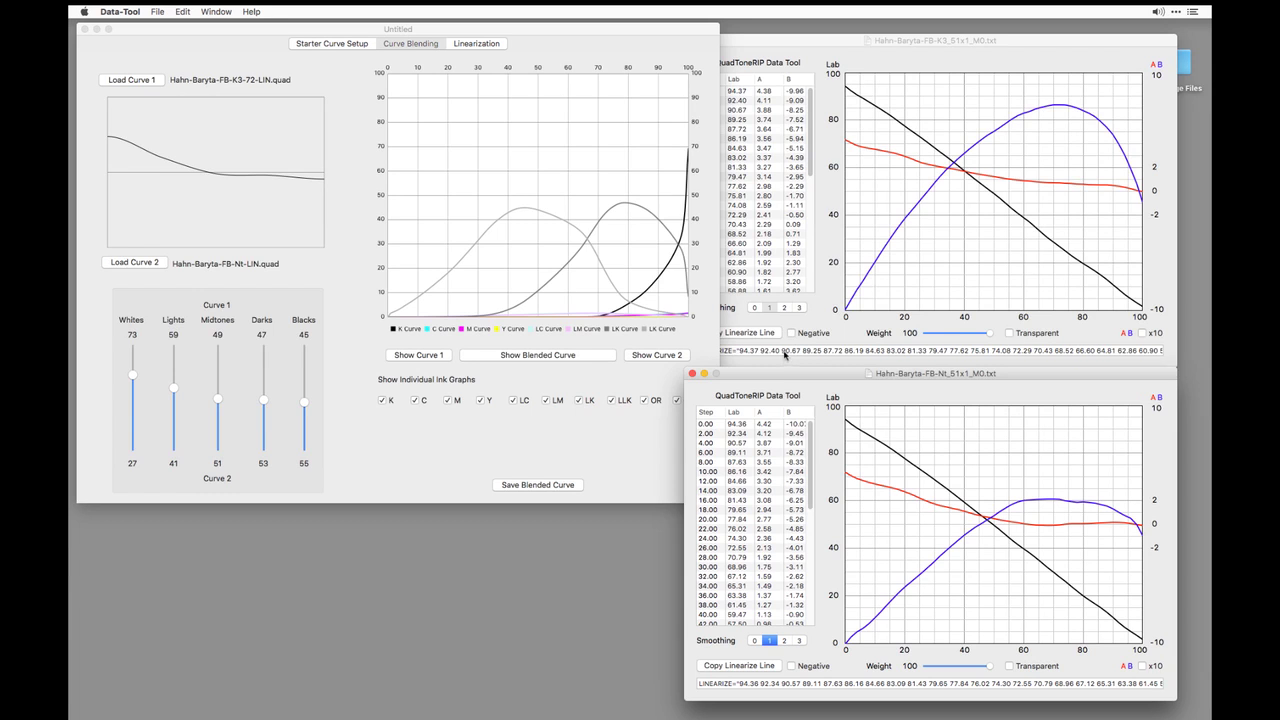
Run InstallP800-QC.command from the P800-QC folder in Finder, check the installed blend curve's entry and close the Terminal window
key(super+Tab)
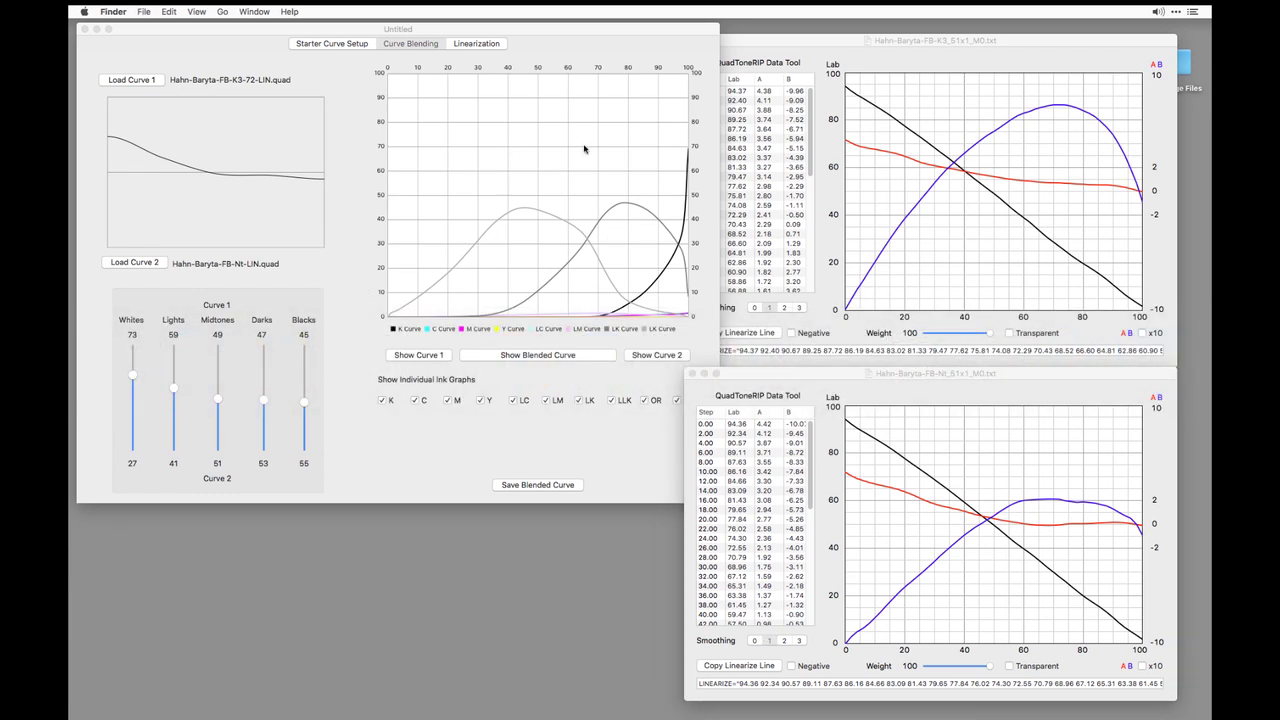
key(super+Tab)
key(super+n)
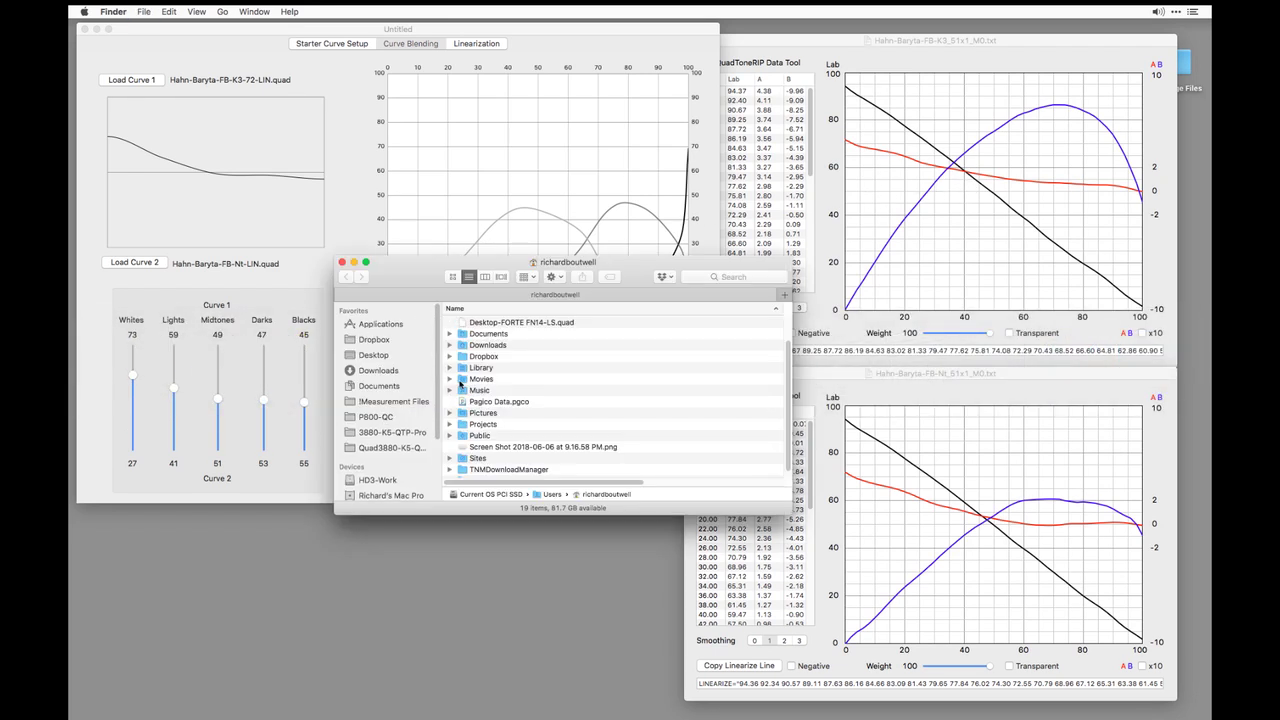
click(385, 415)
double_click(492, 325)
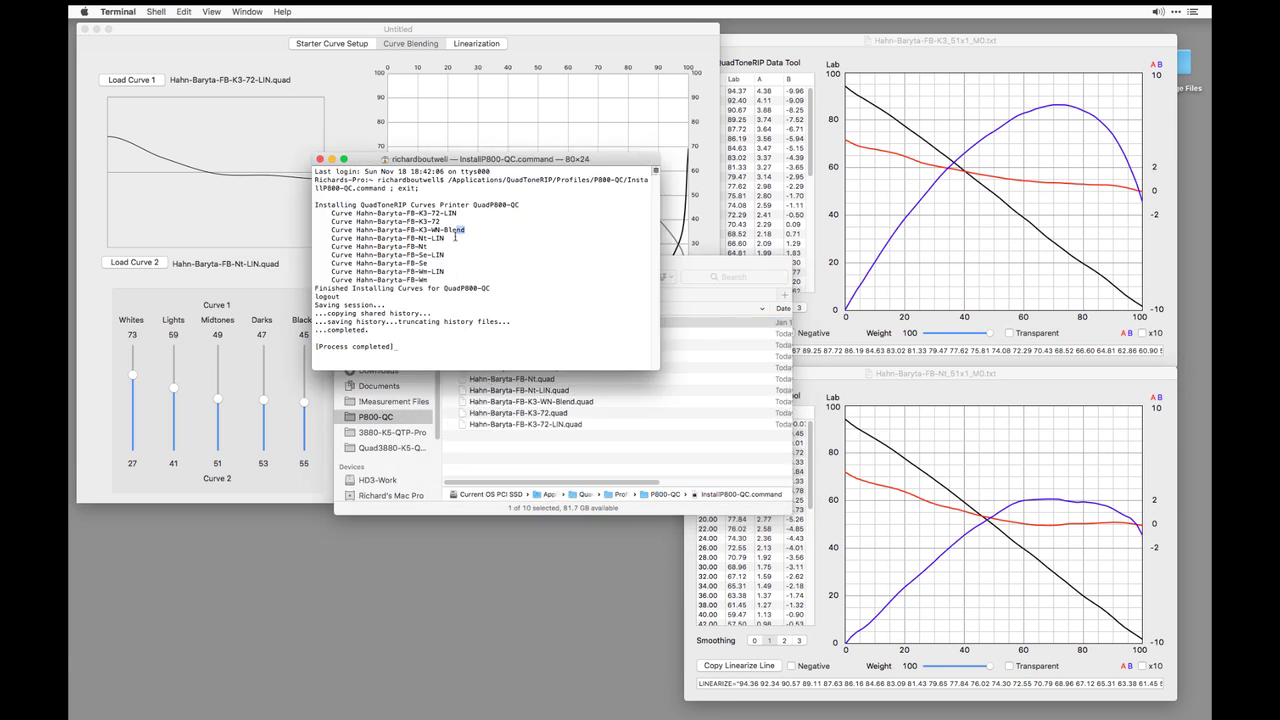
drag(465, 230, 315, 232)
click(320, 159)
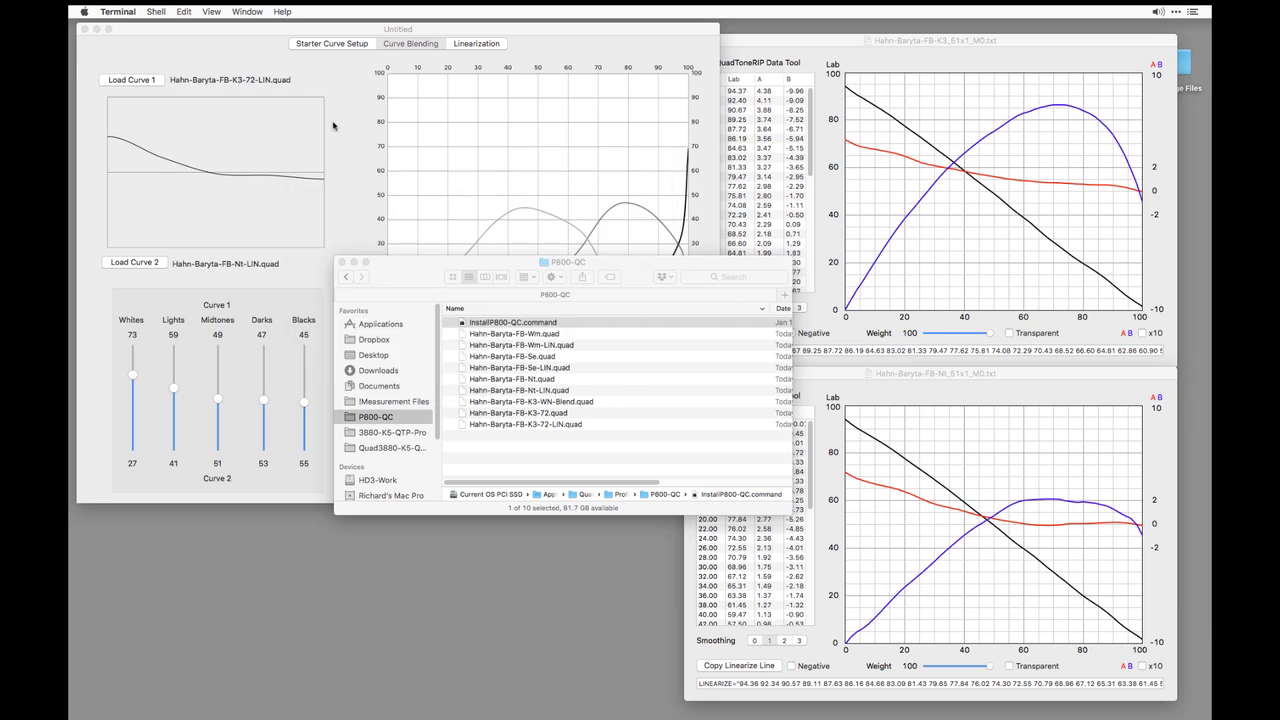
Set Smoothing to 2 for both the K3 and Nt measurement plots in Data-Tool
click(258, 40)
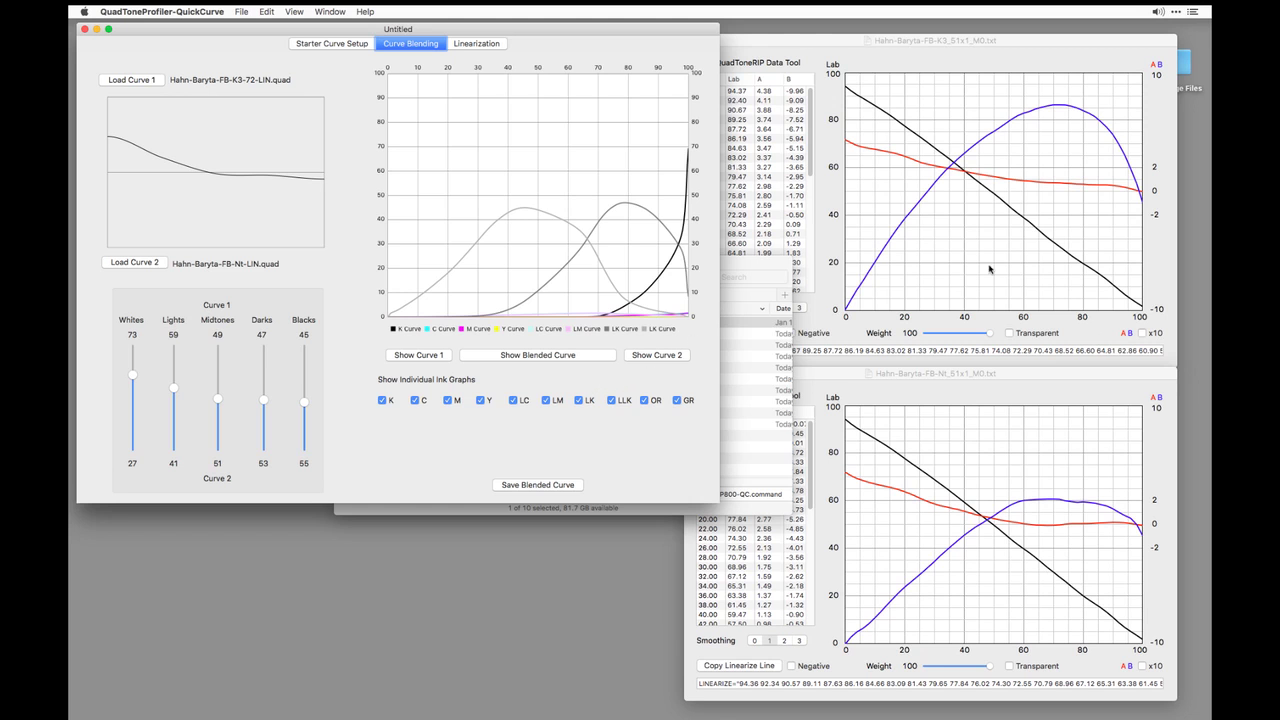
click(970, 56)
click(784, 307)
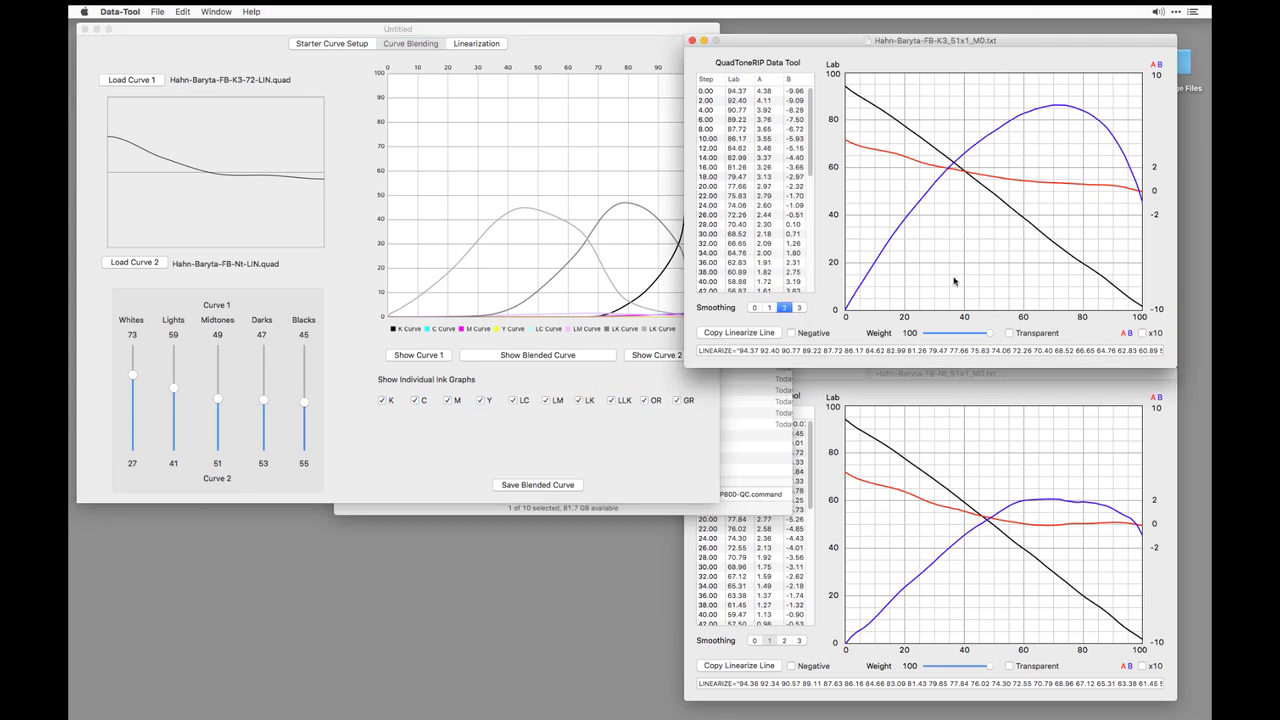
click(884, 546)
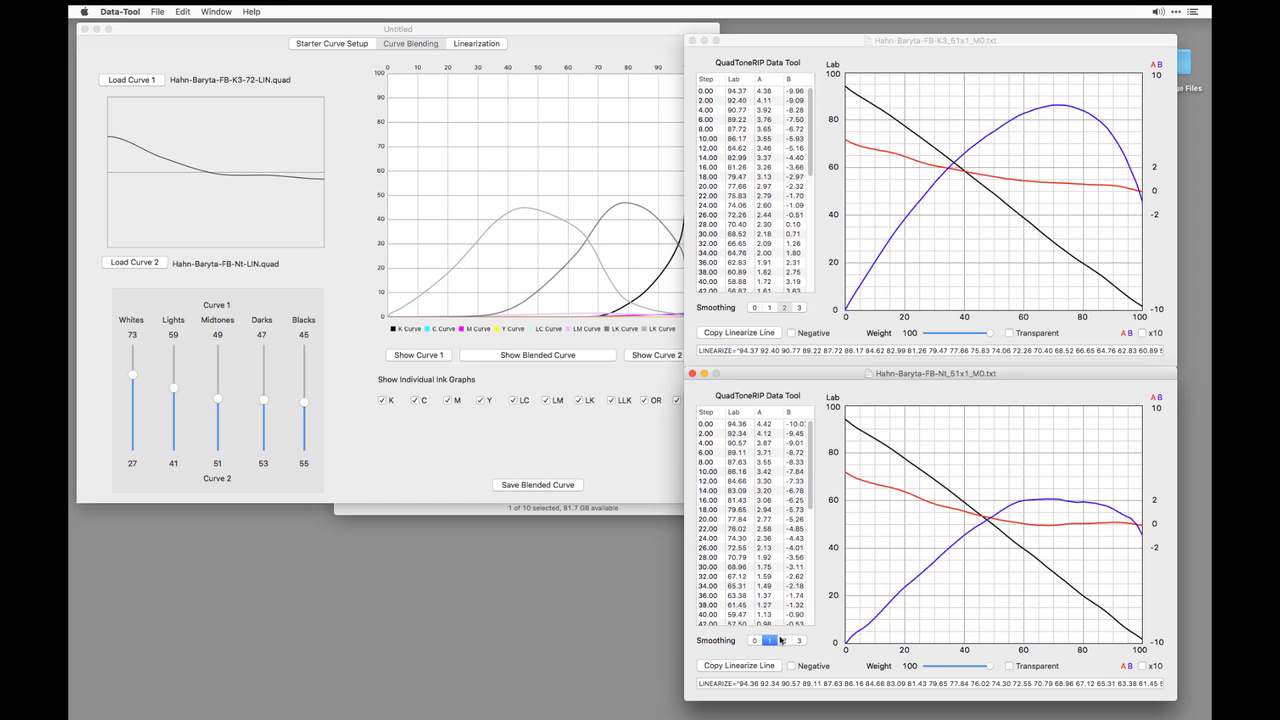
click(782, 640)
Show the Linearization view in QuickCurve, and close the K3 measurement plot in Data-Tool
click(432, 64)
click(488, 44)
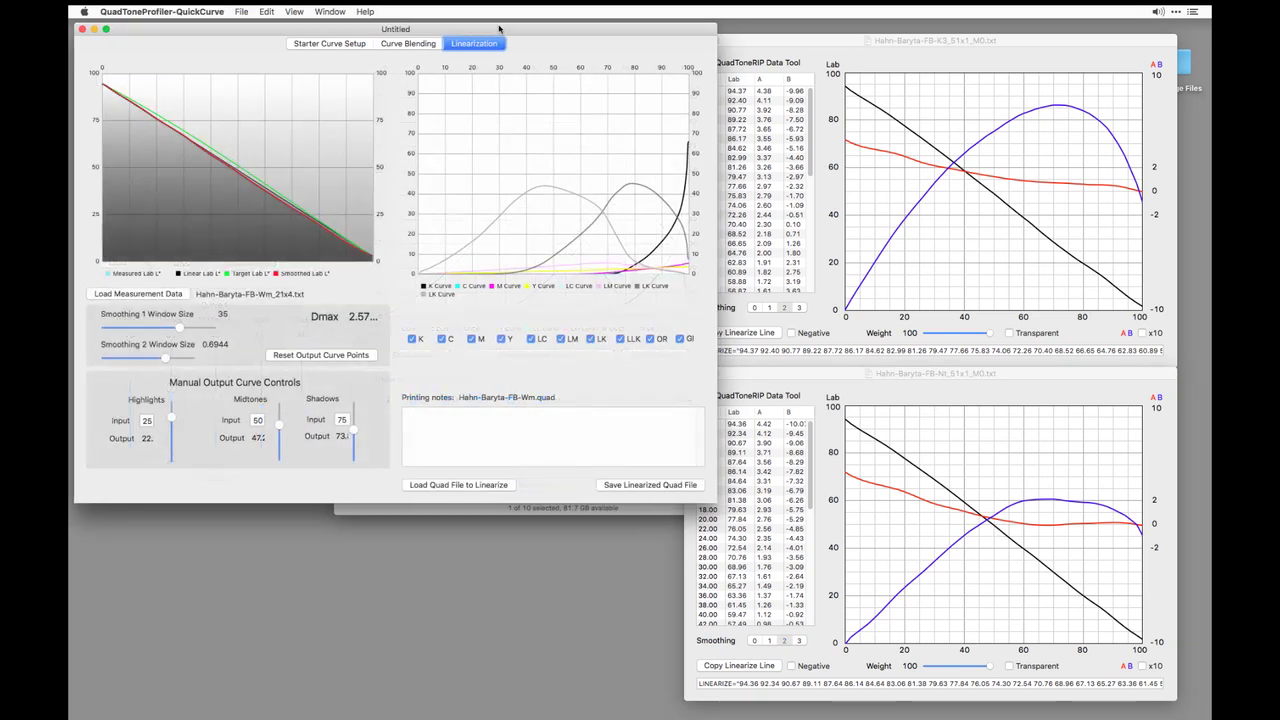
click(846, 65)
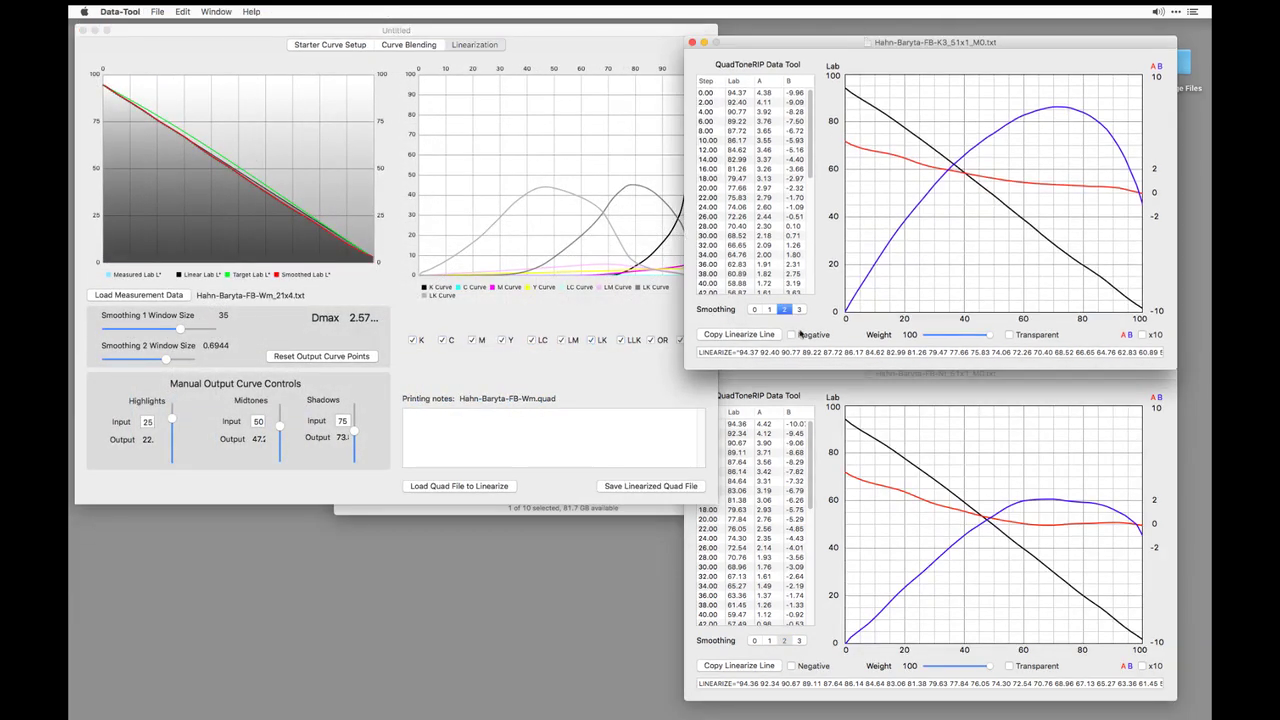
key(super+w)
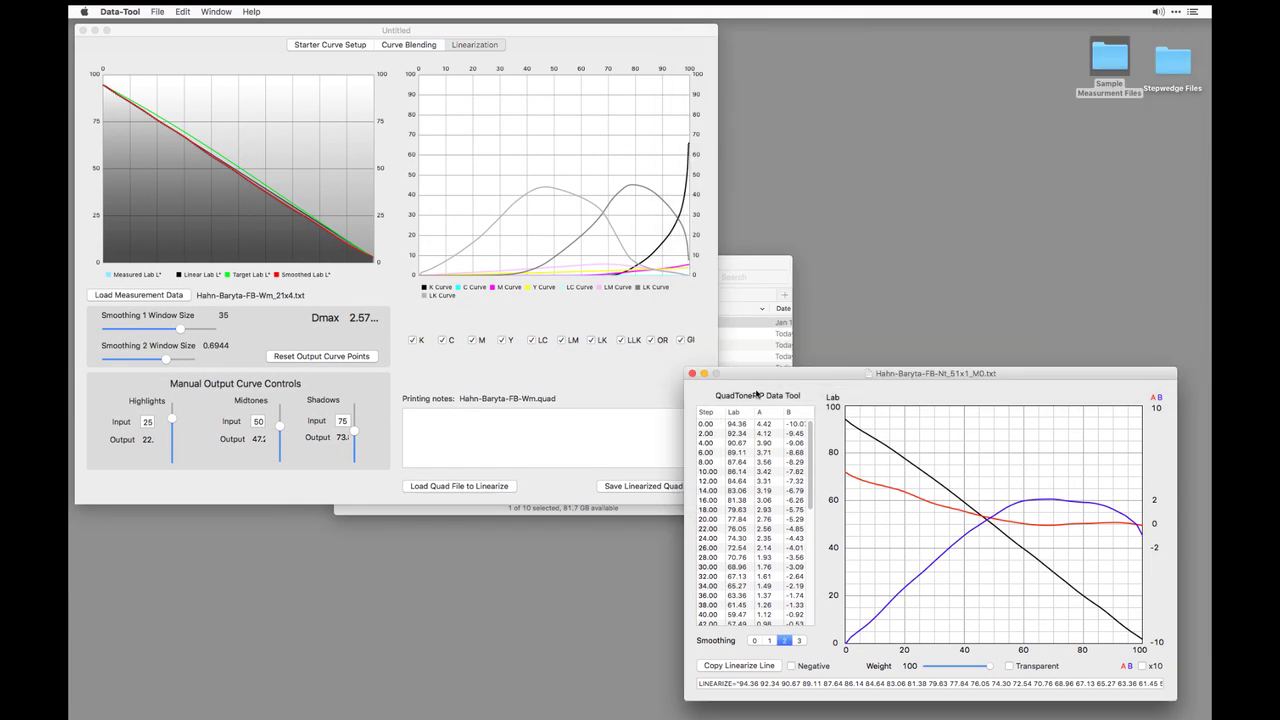
Close the Nt measurement plot in Data-Tool and restore the minimized Print-Tool window
click(760, 395)
key(super+w)
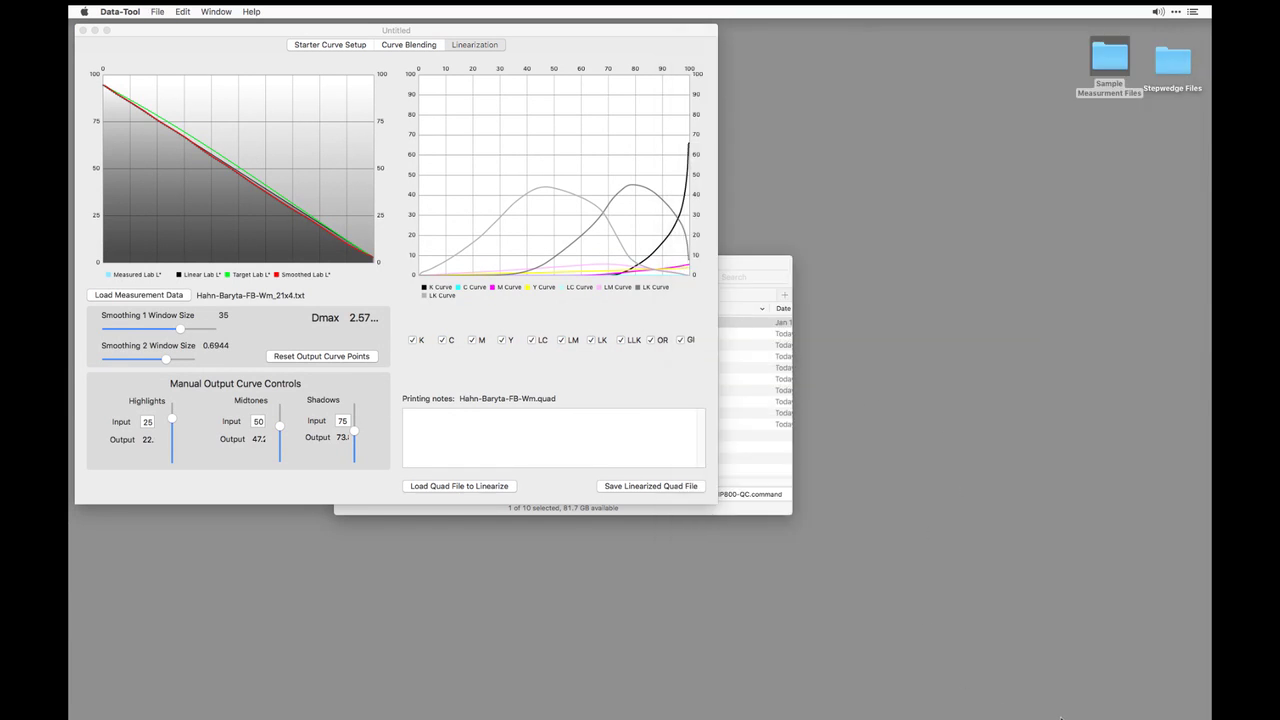
mouse_move(1060, 716)
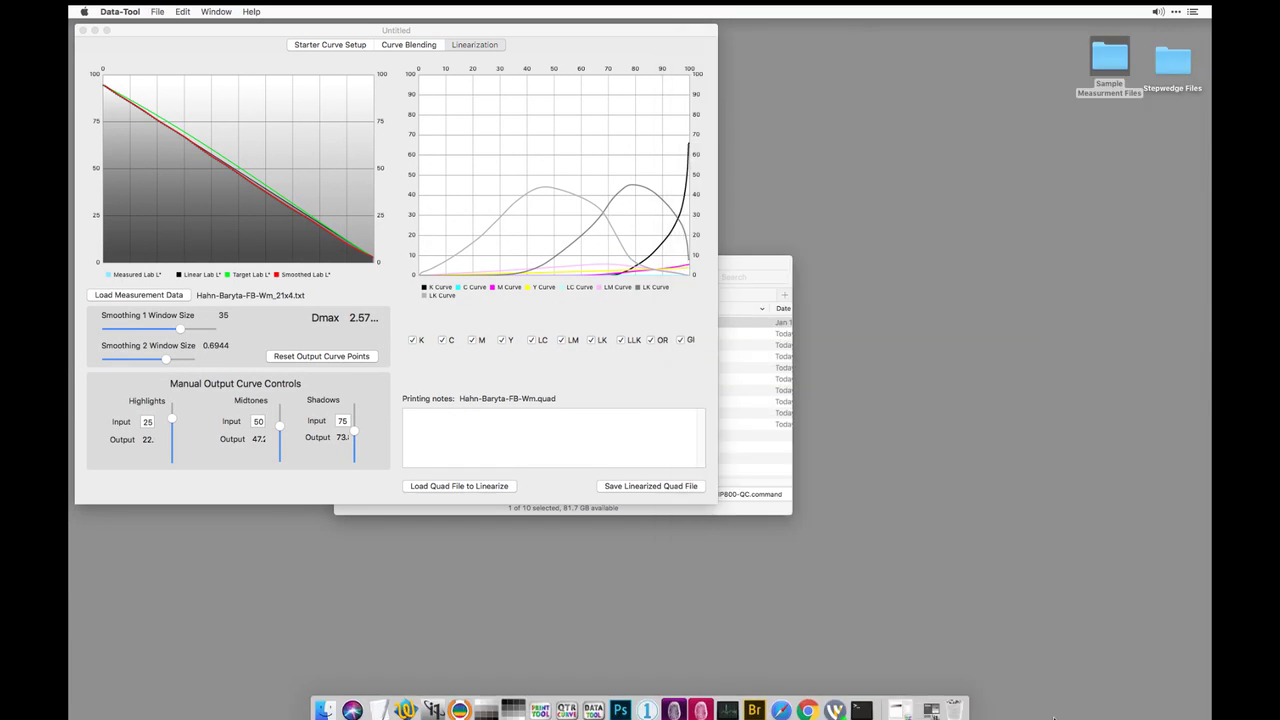
click(905, 702)
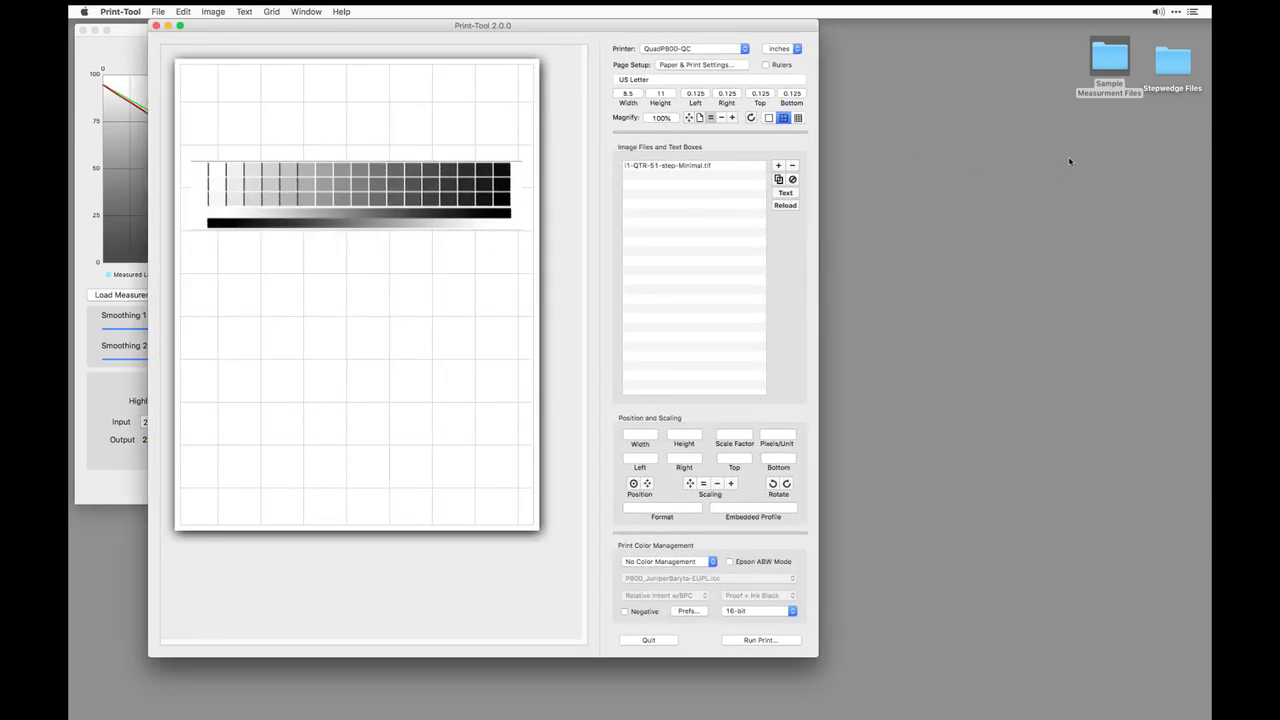
Open the Stepwedge Files desktop folder and add BWMastery_QTR Torture Test-Crop.tif to the Print-Tool page
click(1165, 85)
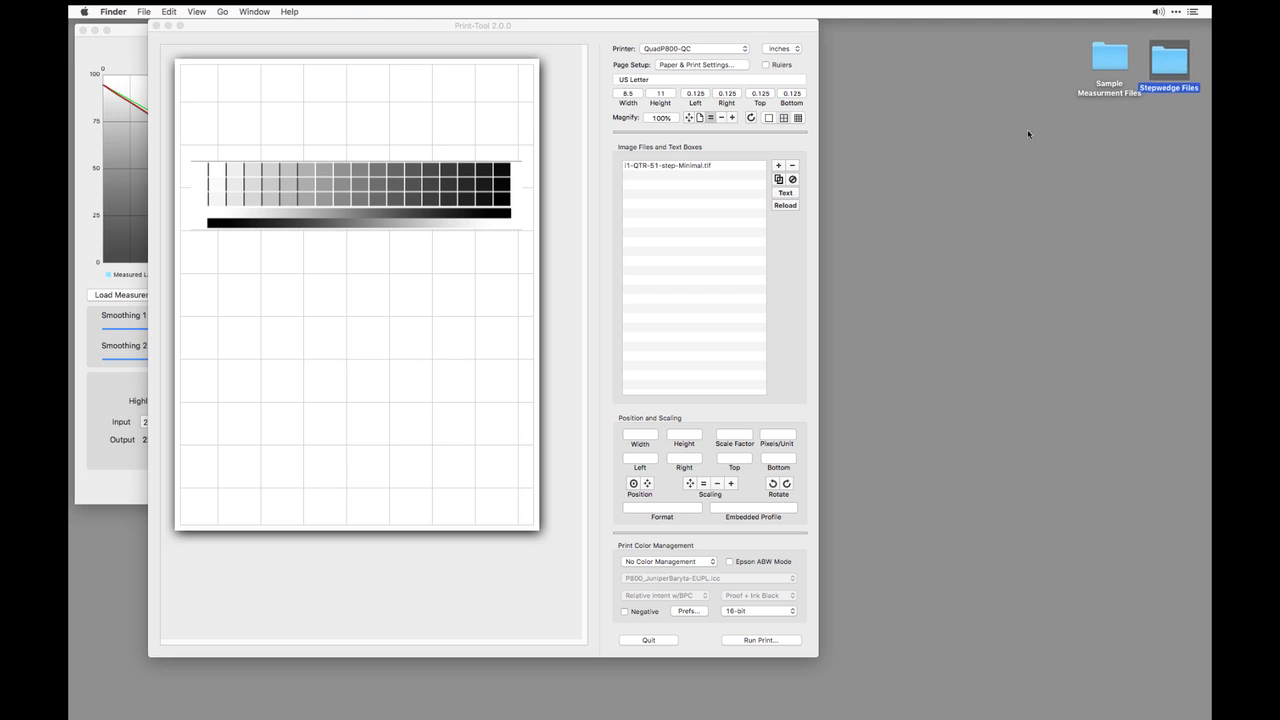
double_click(1162, 68)
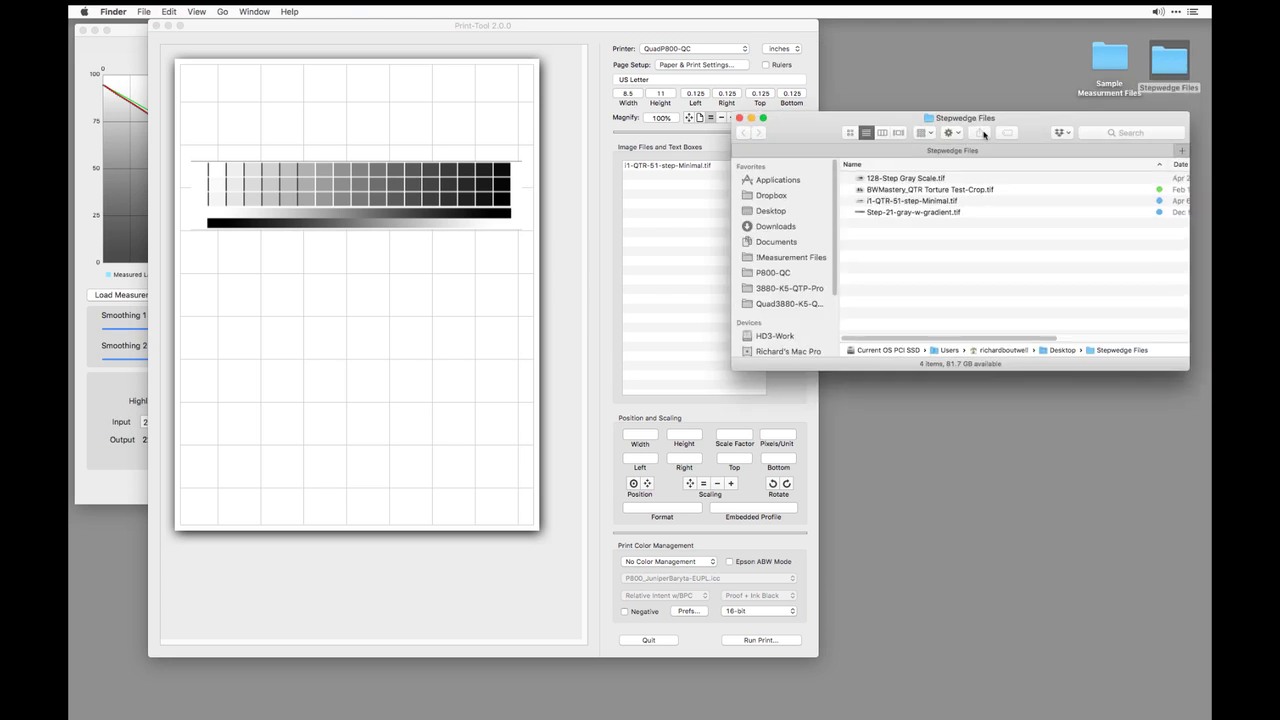
click(913, 180)
drag(909, 190, 400, 297)
Remove i1-QTR-51-step-Minimal.tif from the page and move the torture test image up to 1 inch from the top
click(450, 192)
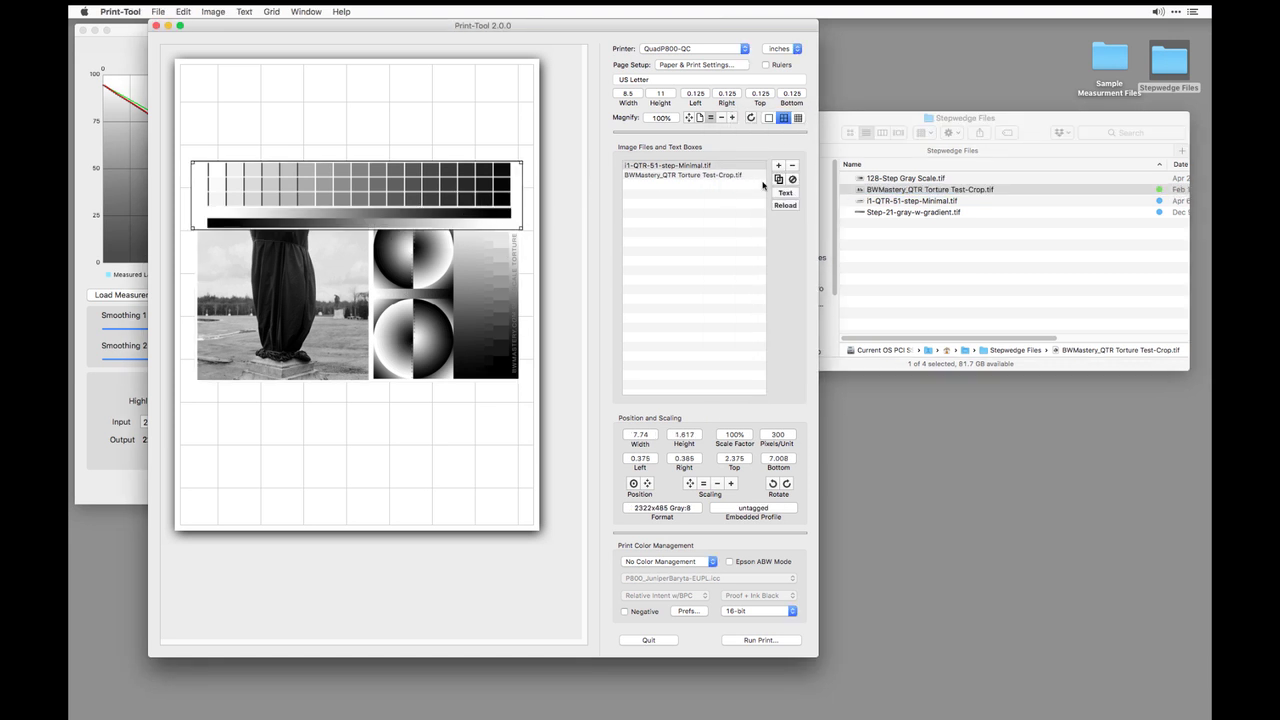
click(871, 191)
click(889, 180)
click(558, 240)
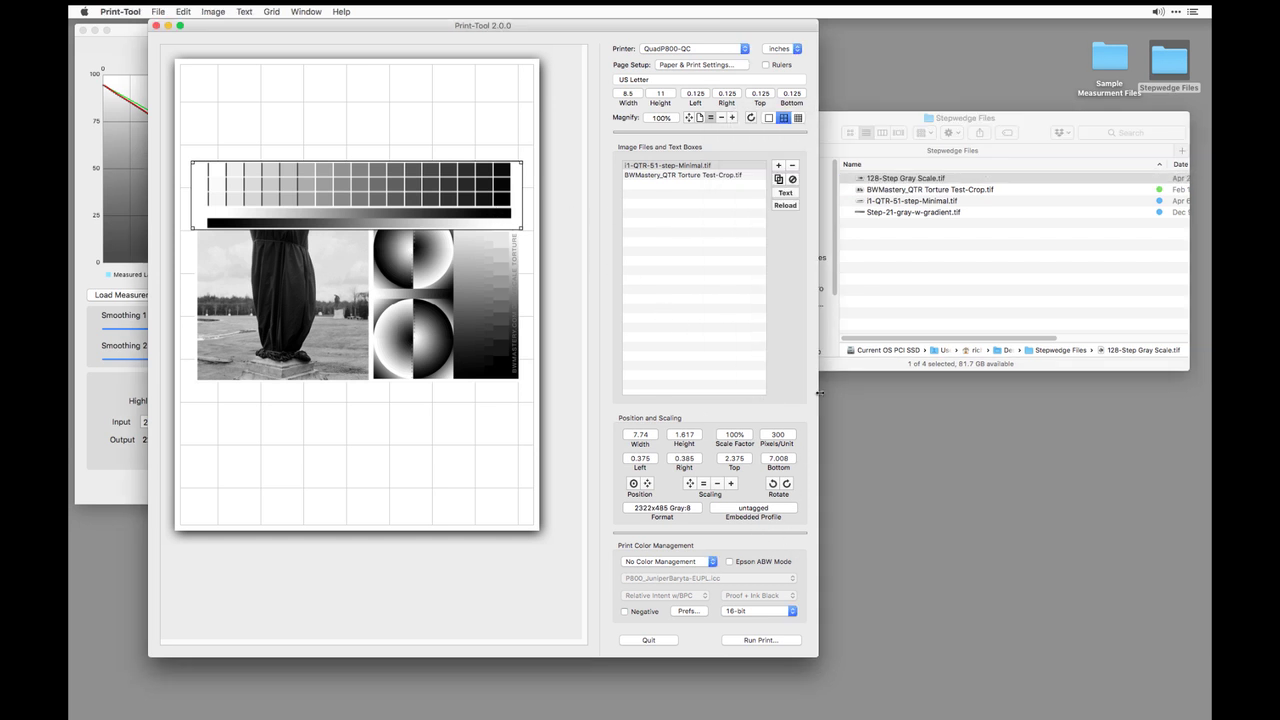
click(792, 165)
click(343, 269)
drag(343, 269, 349, 174)
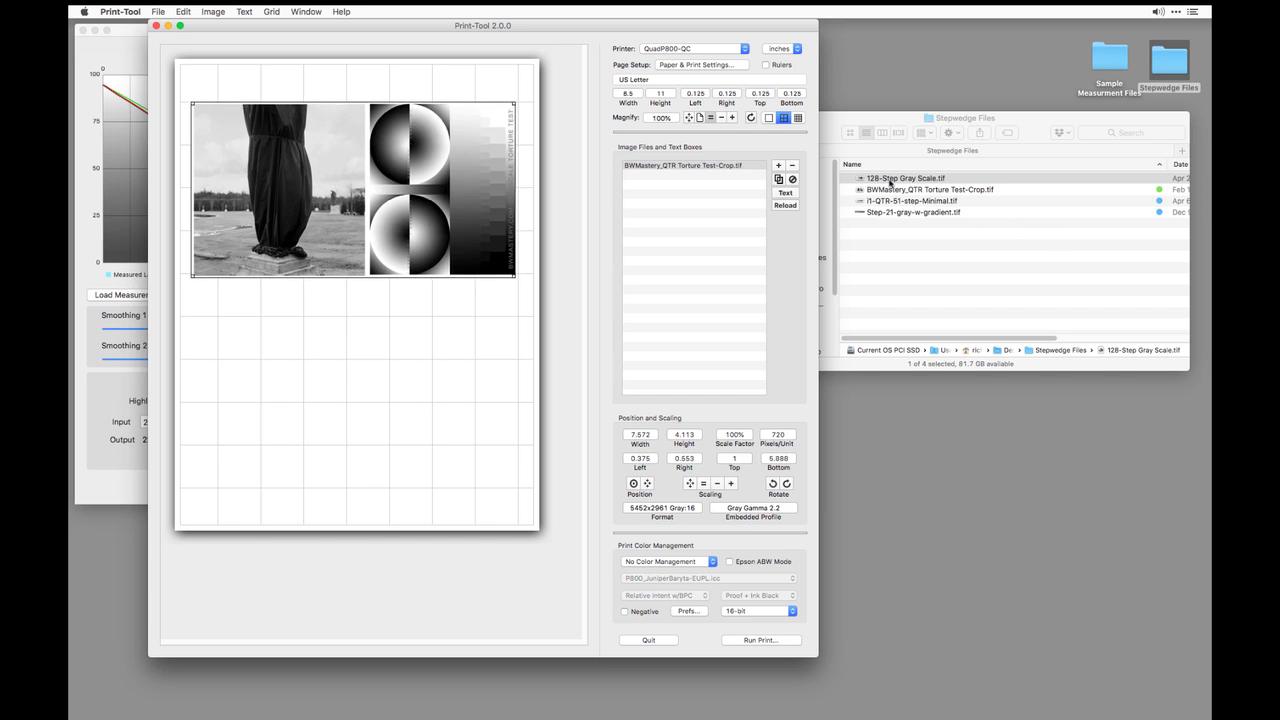
Add 128-Step Gray Scale.tif and Step-21-gray-w-gradient.tif to the page, stacked one below the other beneath the torture test image
drag(889, 180, 423, 331)
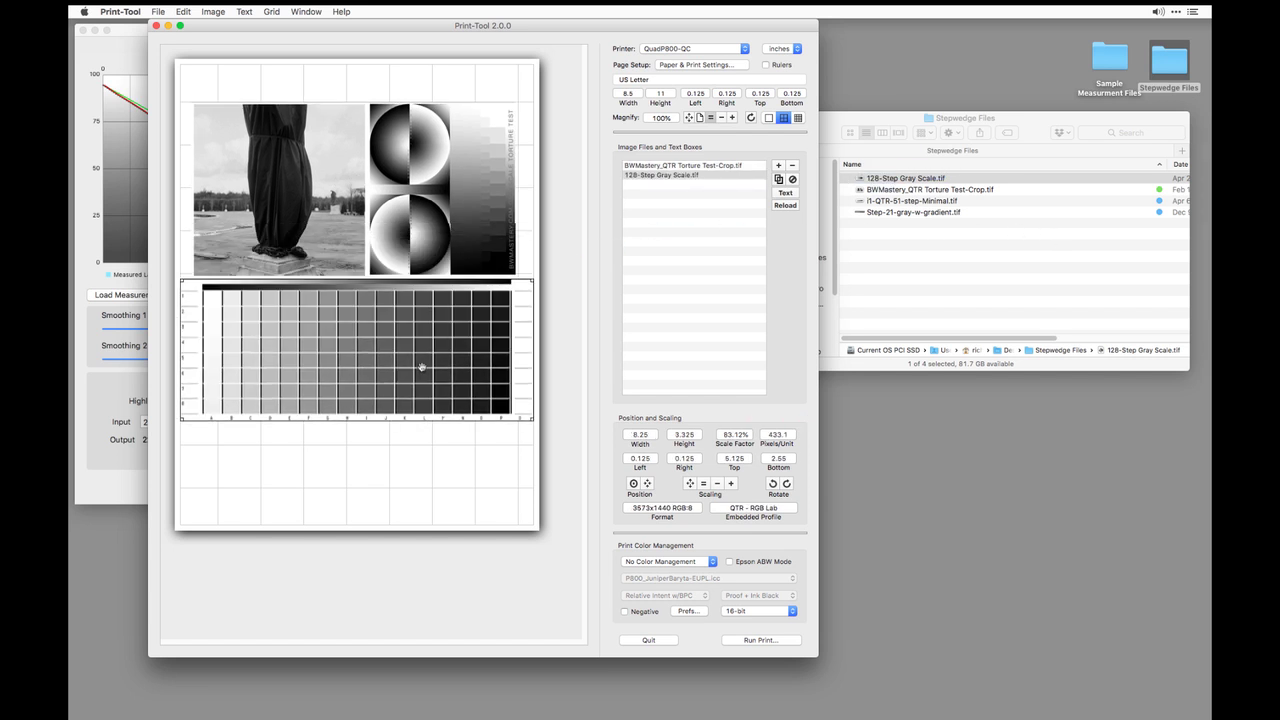
key(Right)
click(892, 213)
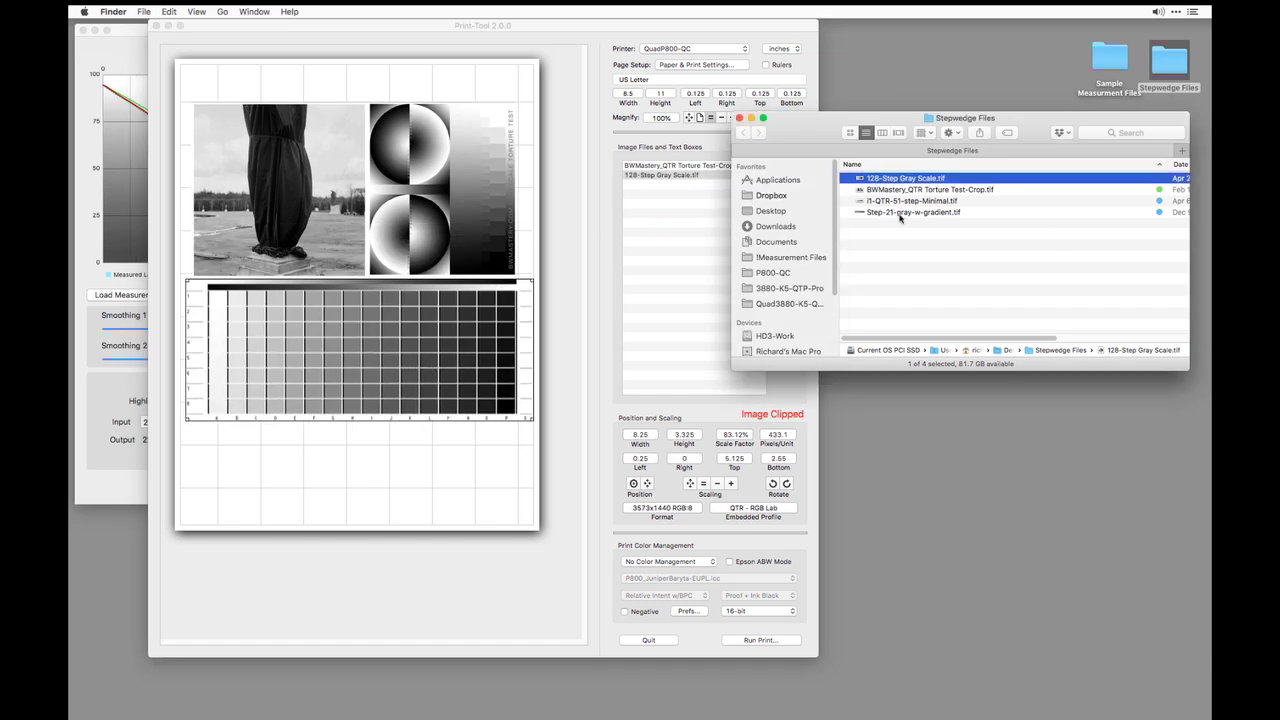
drag(895, 214, 390, 430)
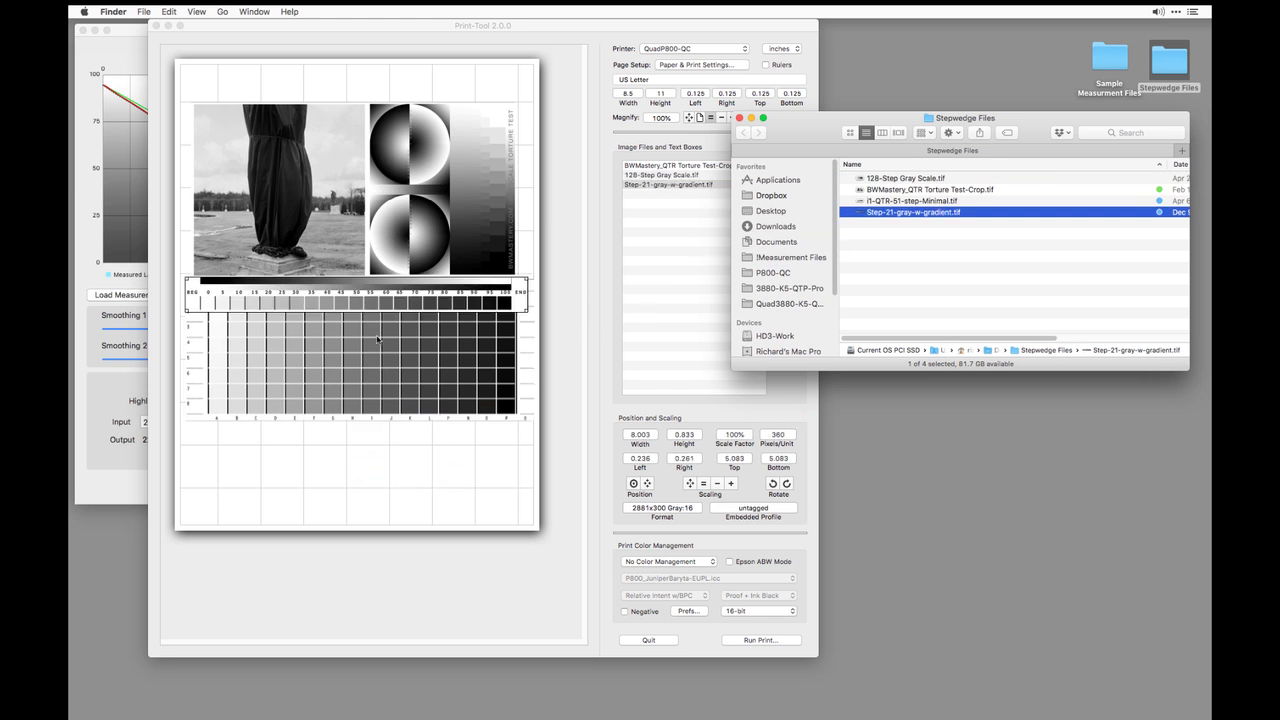
drag(407, 304, 422, 452)
Place the 128-step scale 0.125 inch from the left page edge and the 21-step wedge 0.25 inch from it
click(449, 344)
click(368, 361)
drag(368, 361, 368, 367)
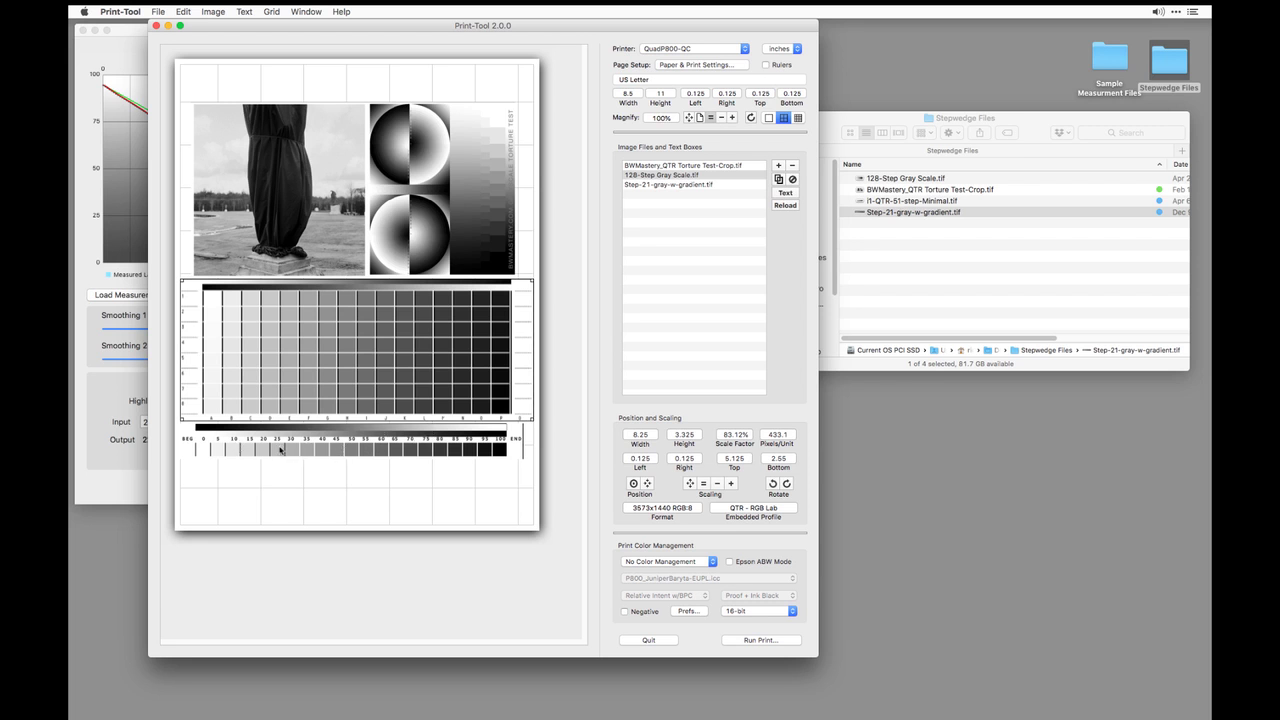
click(335, 445)
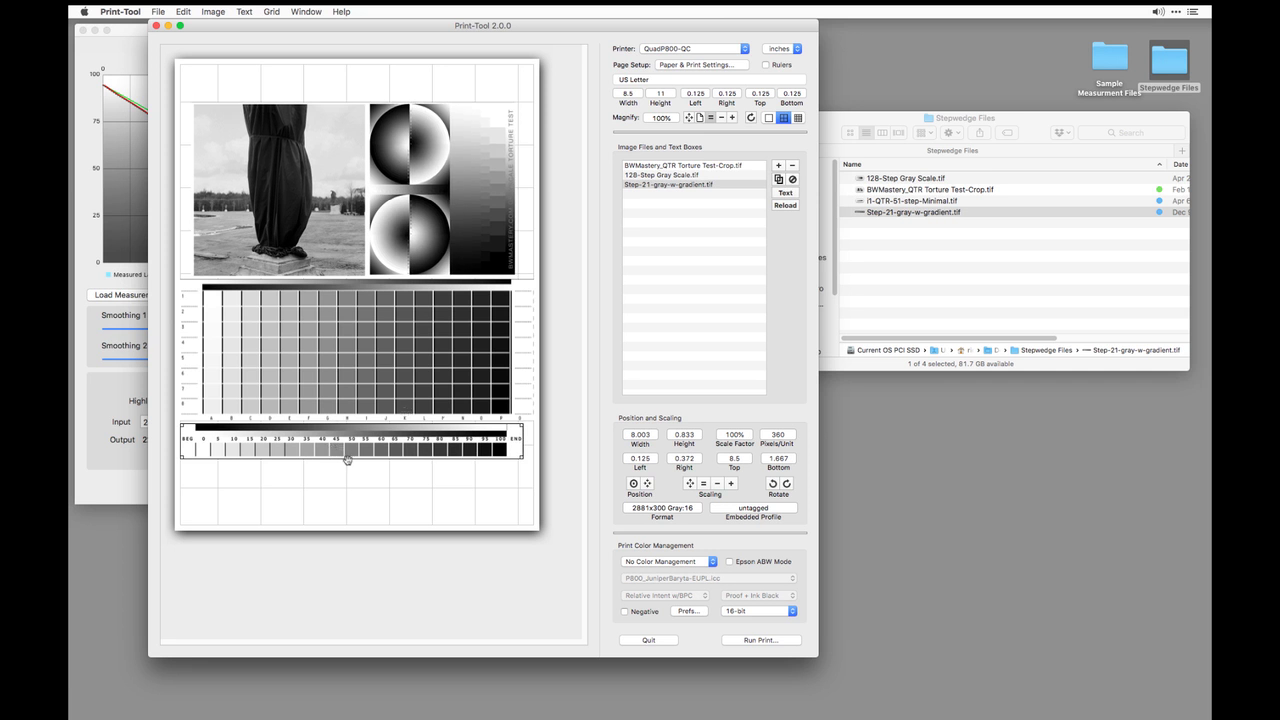
drag(348, 461, 354, 464)
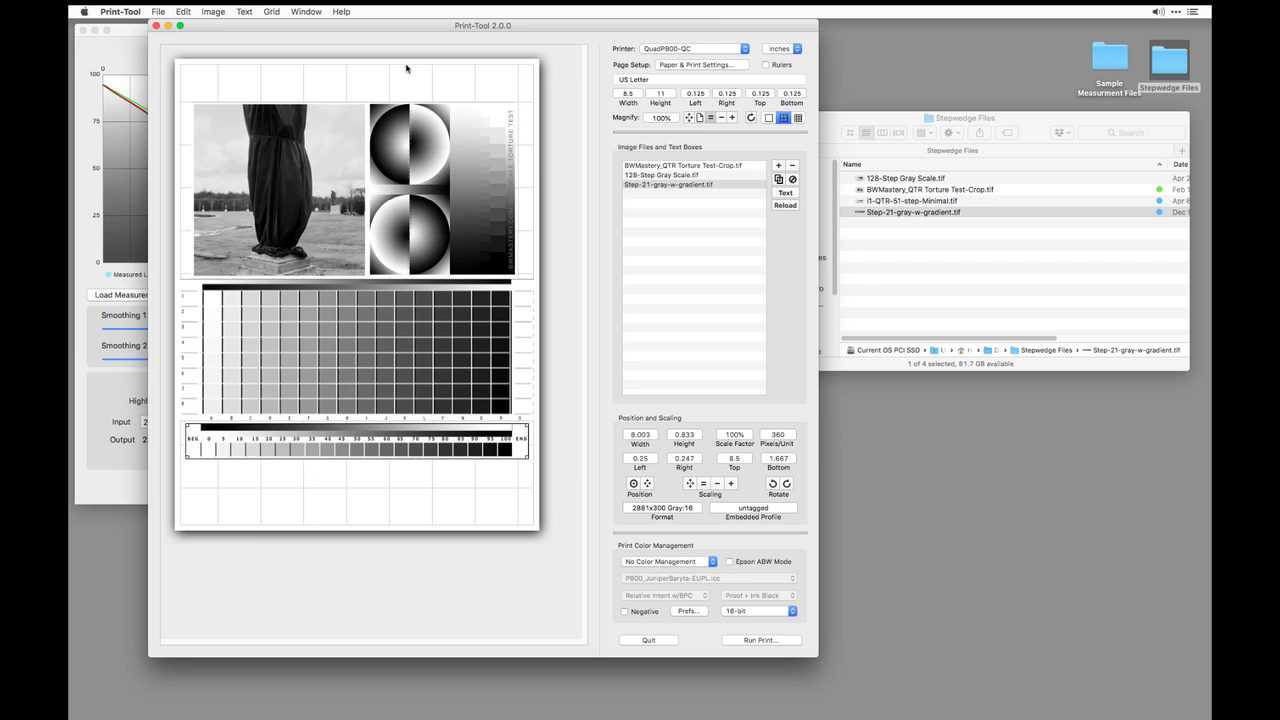
Start printing the page, show the QuadToneRIP settings and set Curve 1 to Hahn-Baryta-FB-K3-WN-Blend
drag(413, 29, 517, 91)
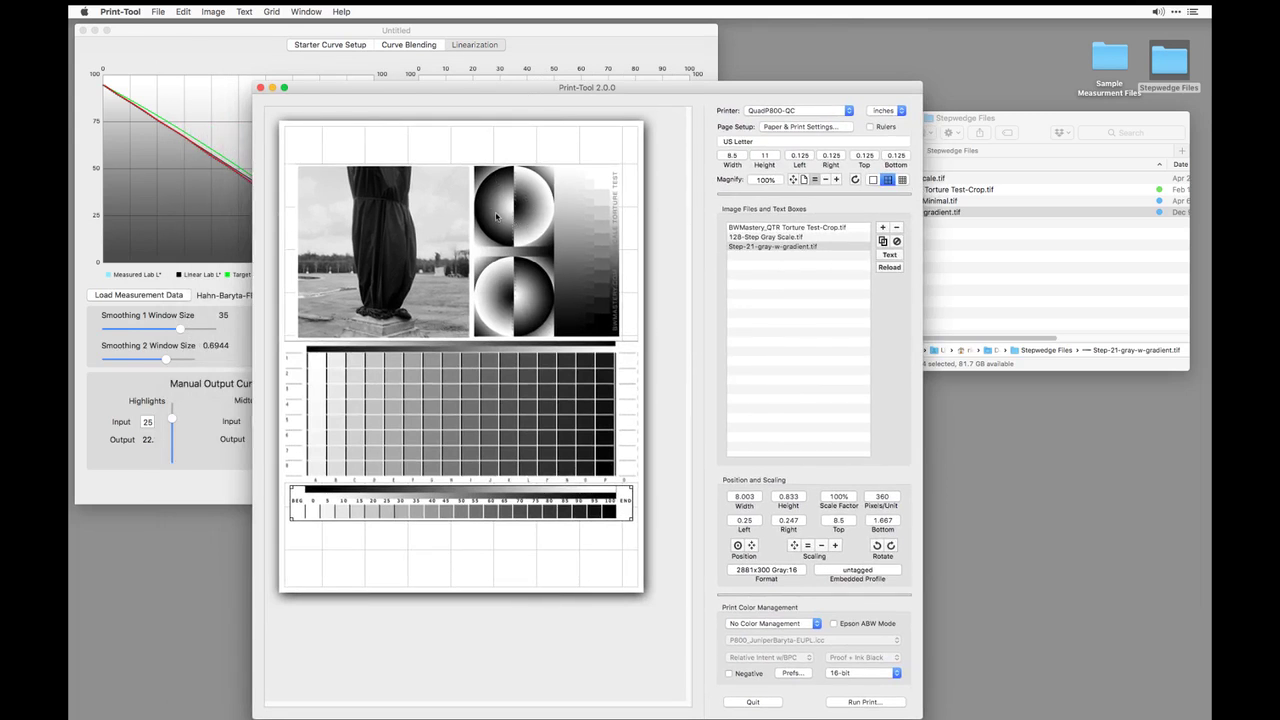
click(856, 702)
click(595, 167)
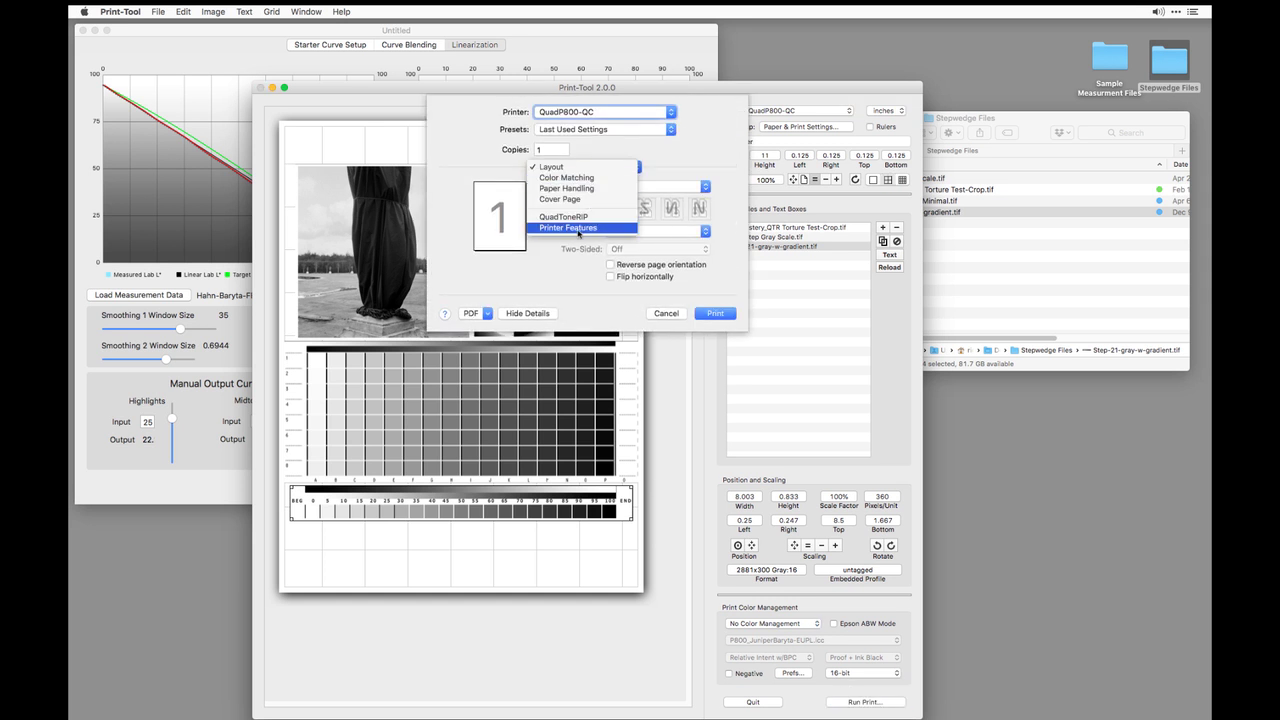
click(582, 217)
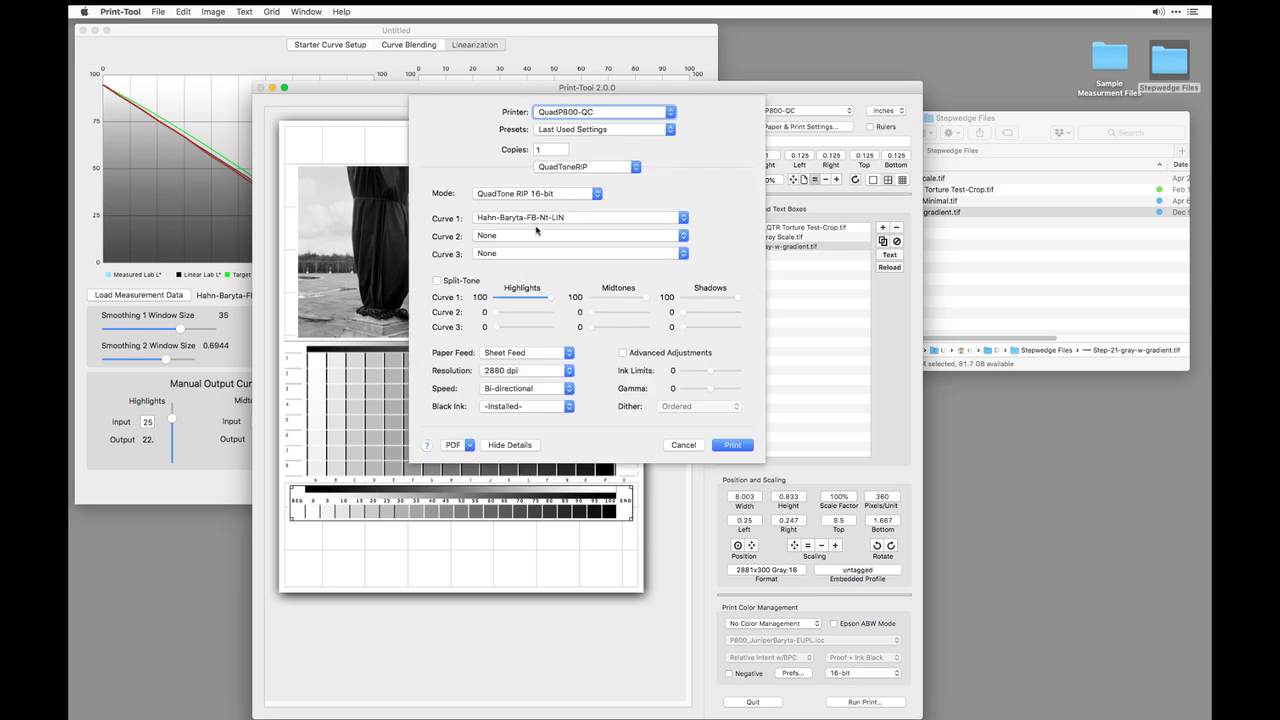
click(537, 221)
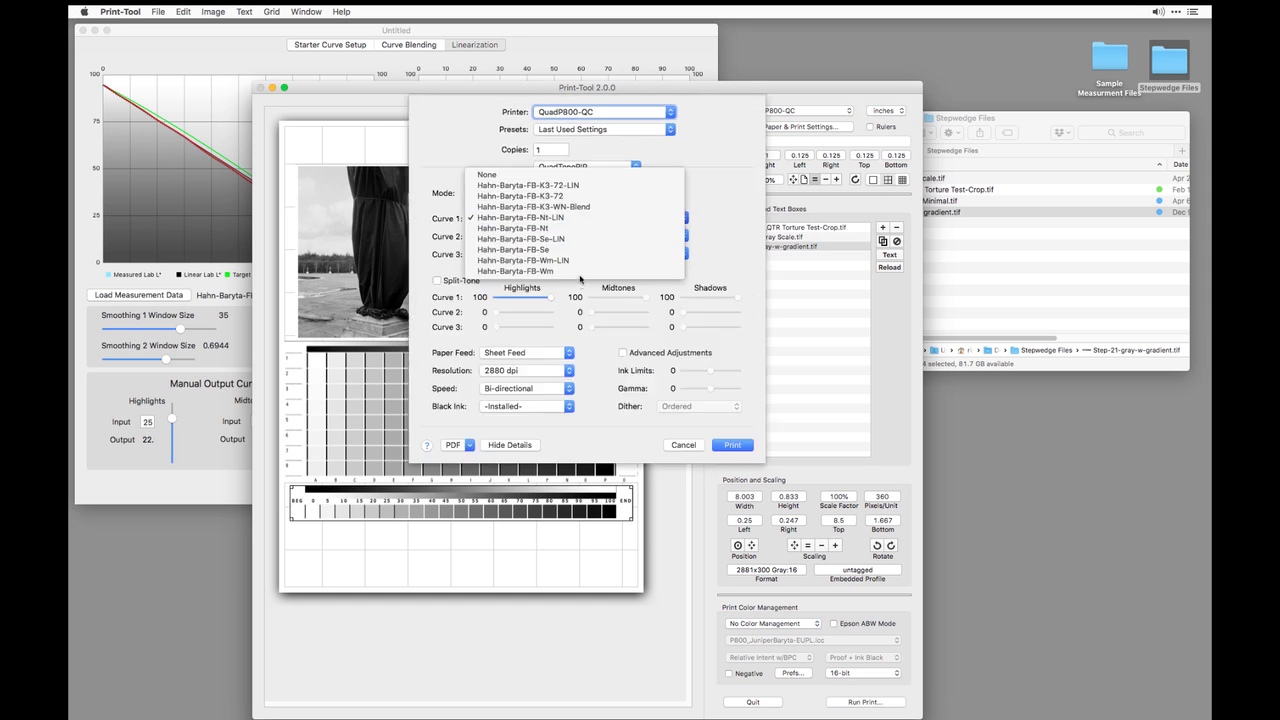
click(585, 207)
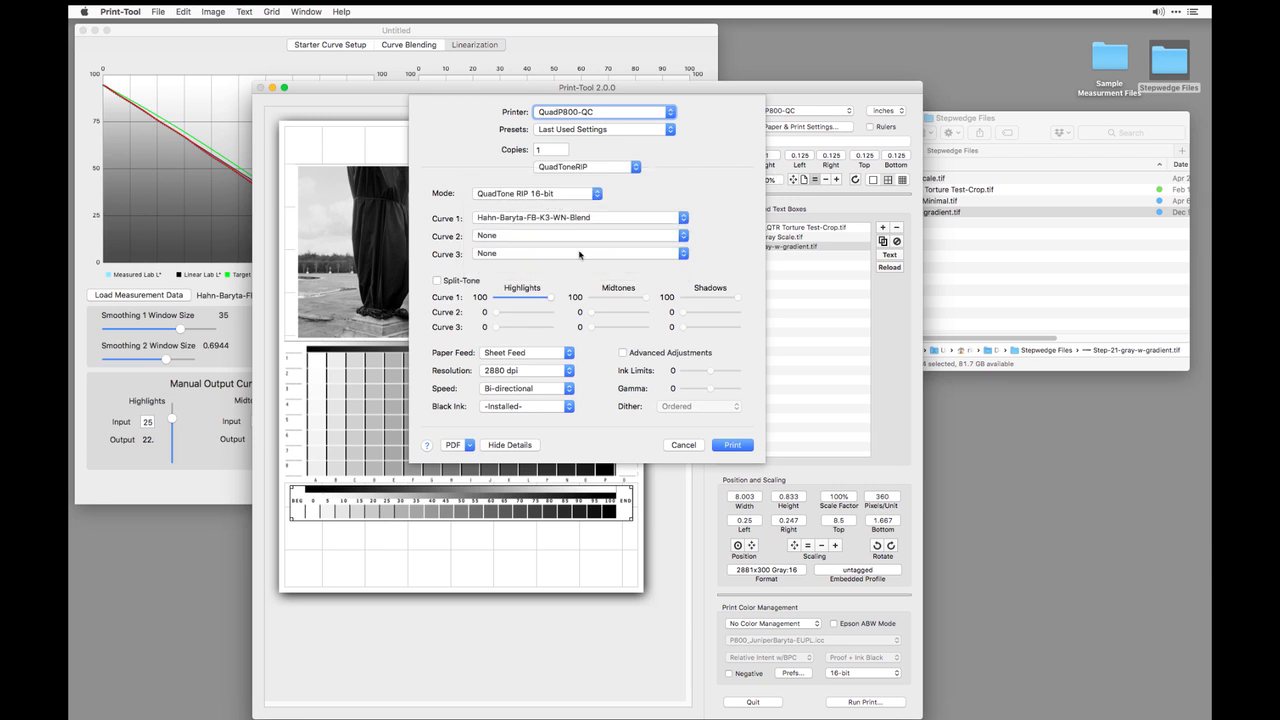
Try mixing Hahn-Baryta-FB-K3-72-LIN as Curve 1 with Hahn-Baryta-FB-Nt-LIN as Curve 2, weighted 69 to 31
click(546, 218)
click(557, 198)
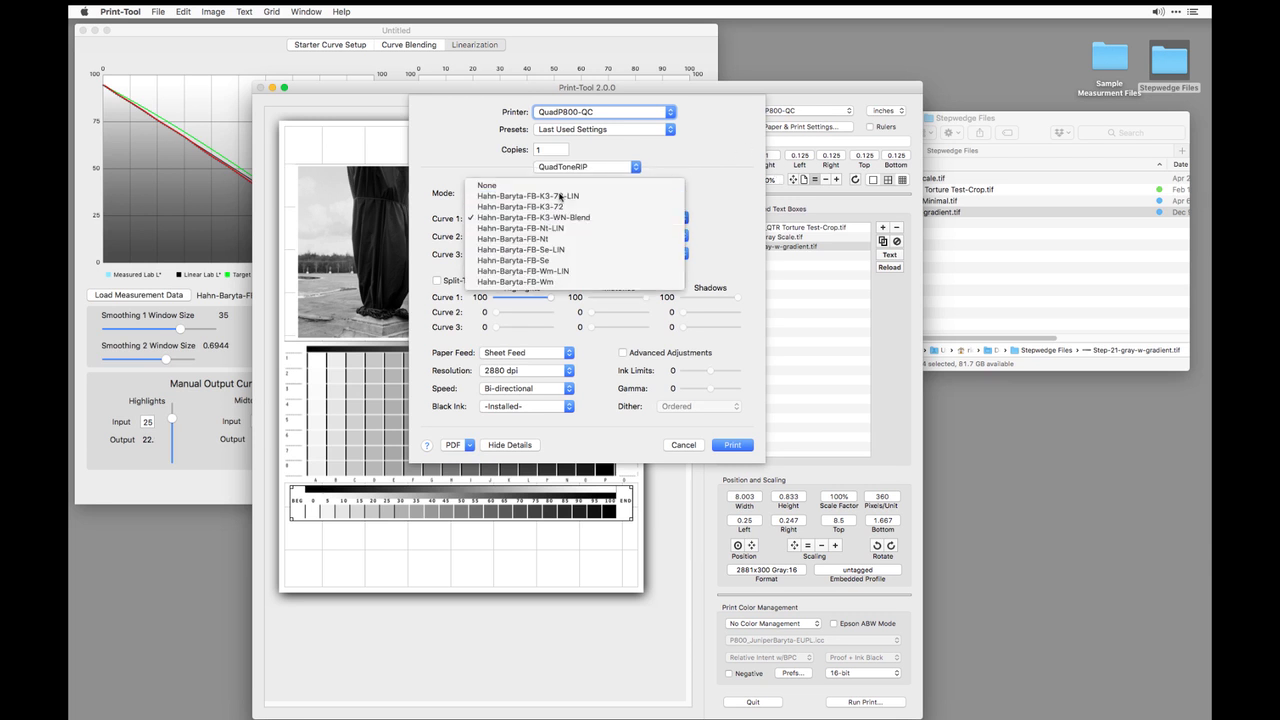
click(565, 236)
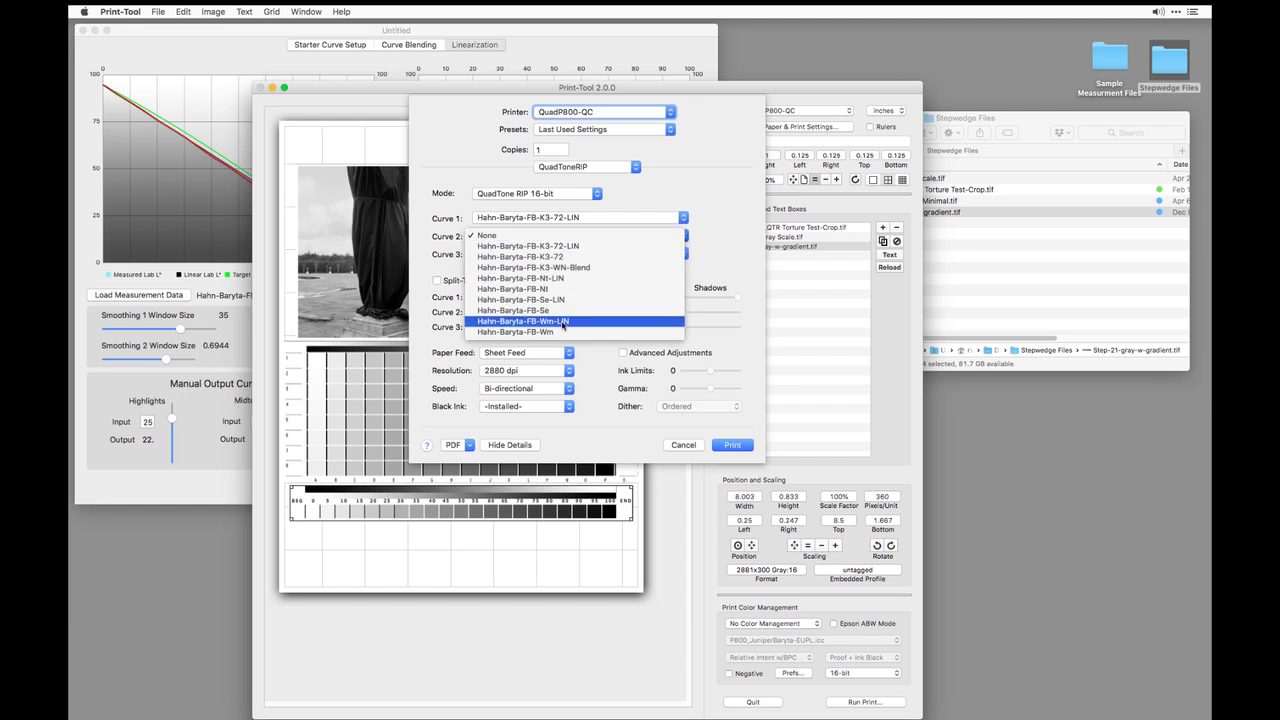
click(568, 268)
click(563, 237)
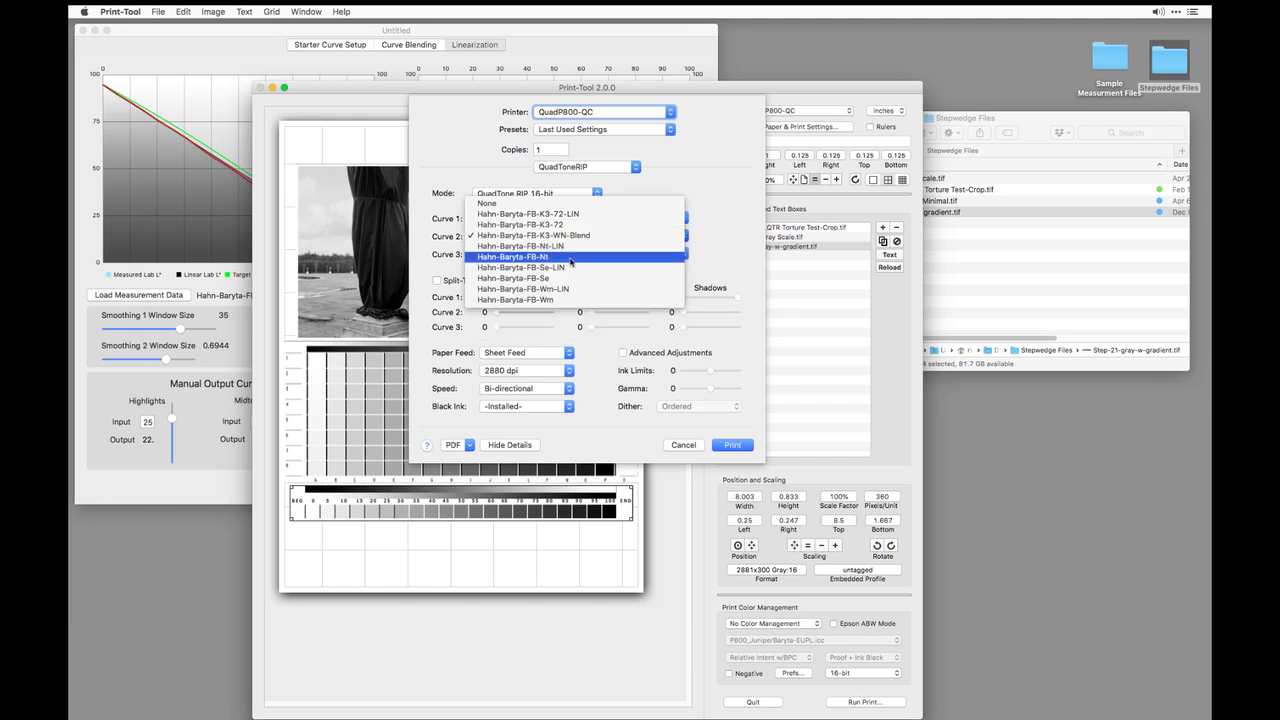
click(565, 246)
click(524, 312)
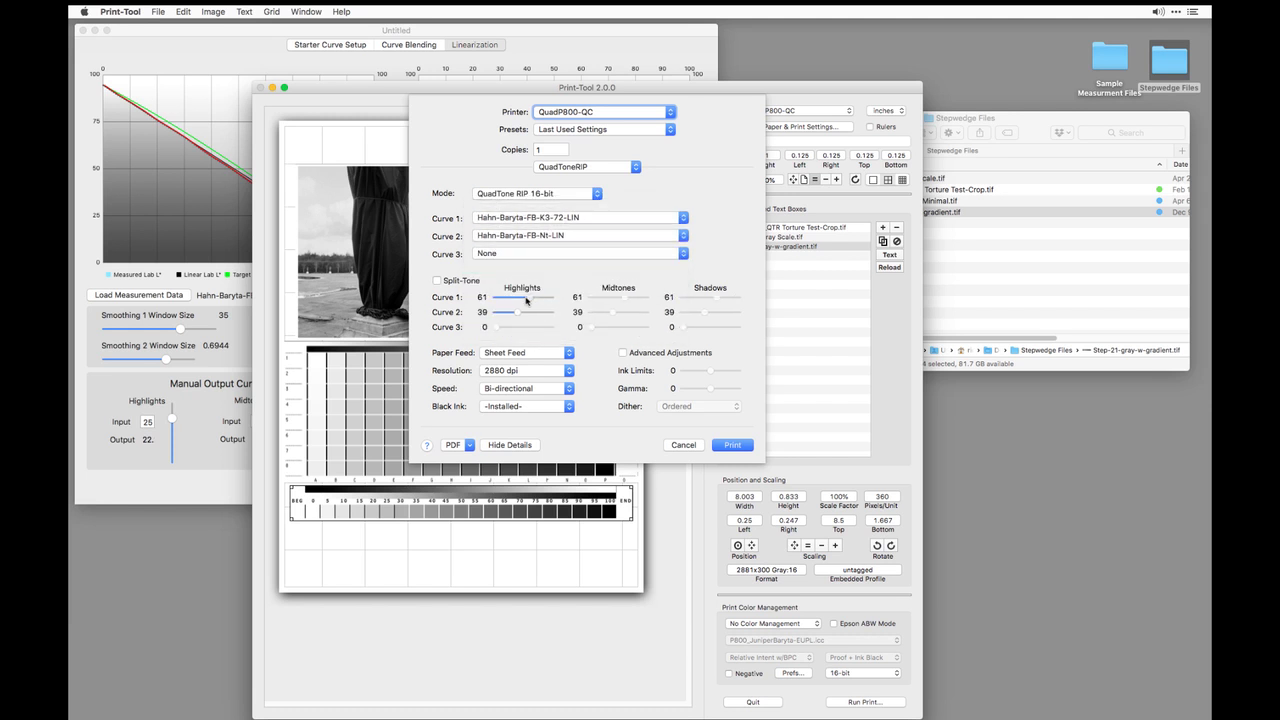
mouse_move(524, 312)
mouse_down()
mouse_move(508, 313)
mouse_move(535, 299)
mouse_up()
Review the tonal-range blend sliders in QuickCurve's Curve Blending view and return to the Print-Tool print dialog
click(244, 38)
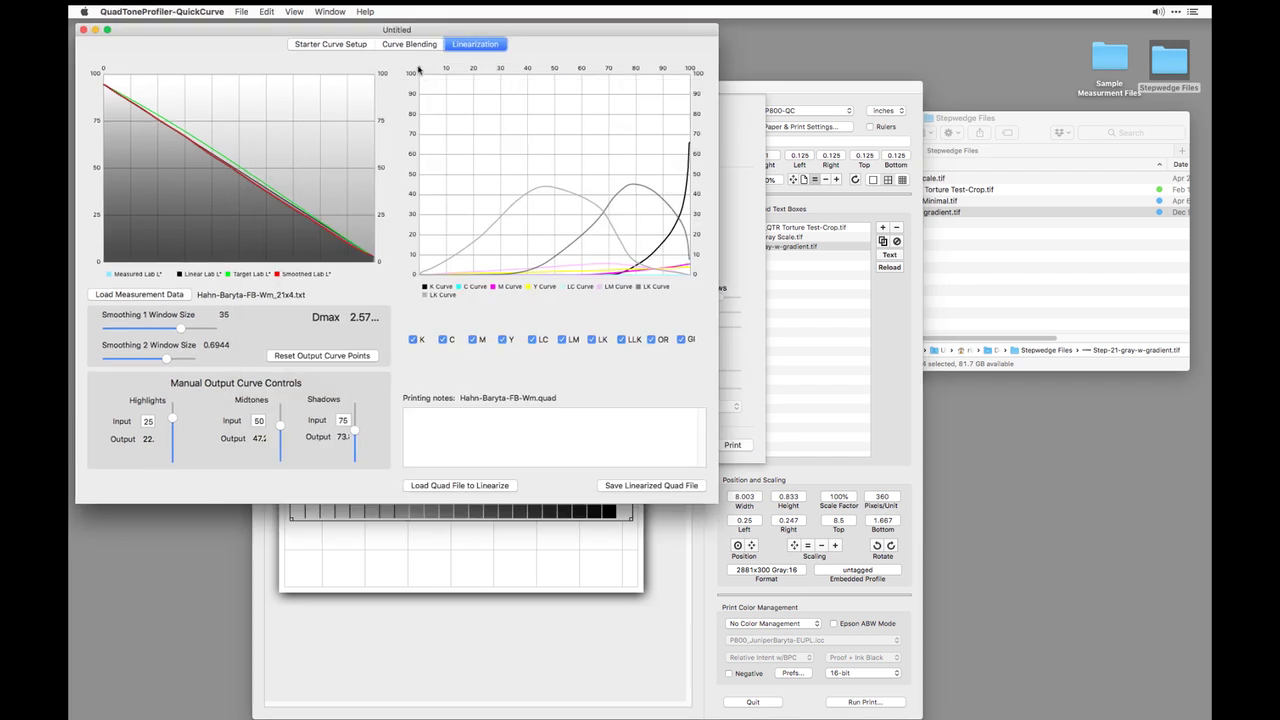
click(407, 45)
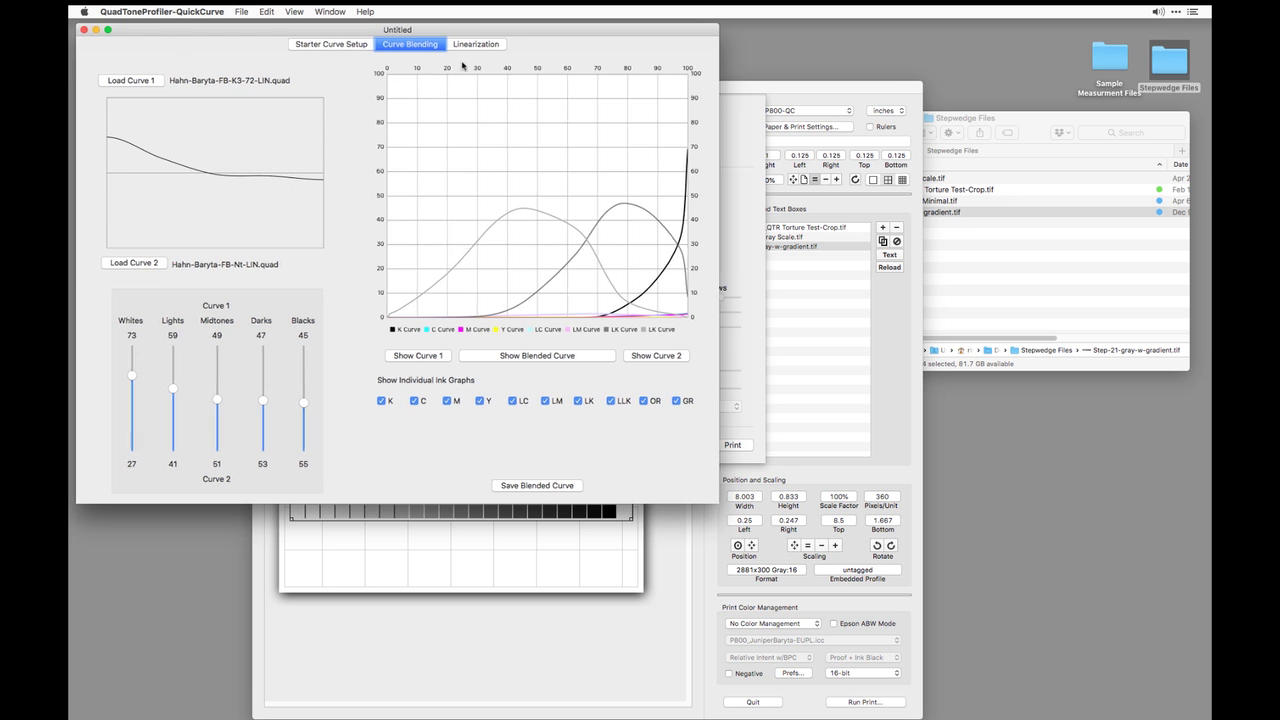
click(796, 94)
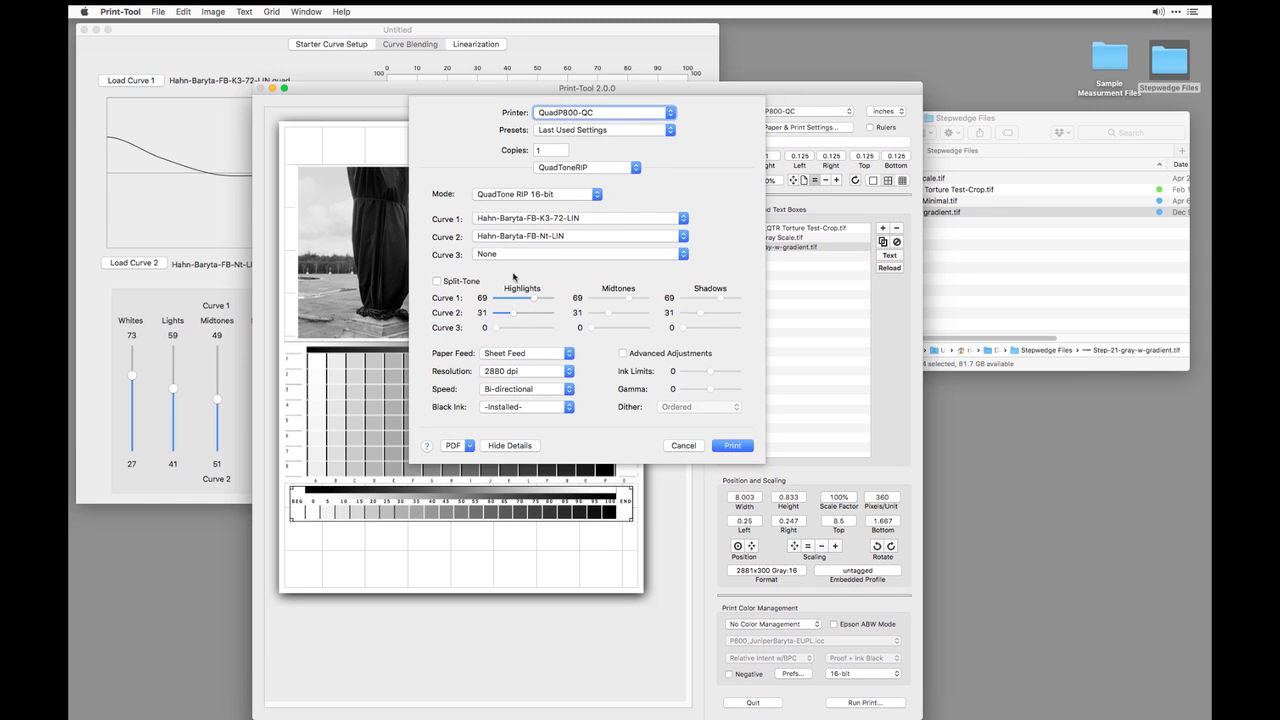
Set Curve 1 to Hahn-Baryta-FB-K3-WN-Blend and Curve 2 to None, and cancel the print dialog
click(613, 219)
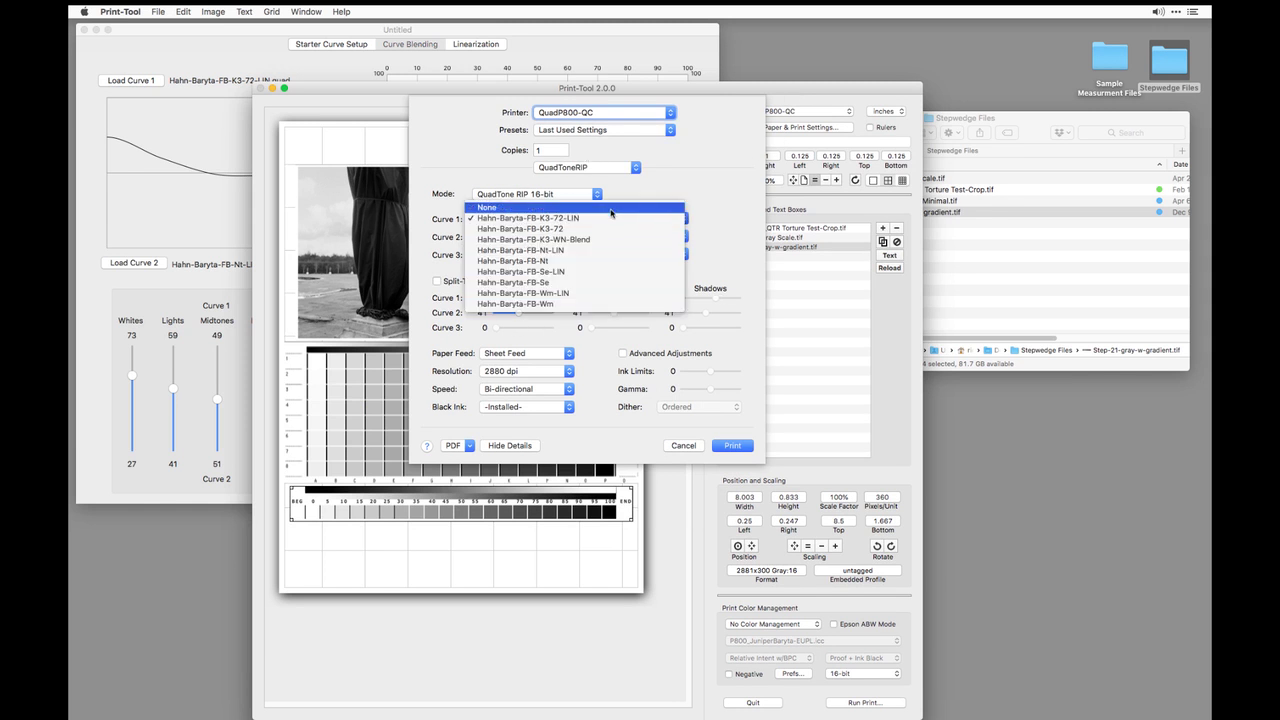
click(580, 239)
click(575, 238)
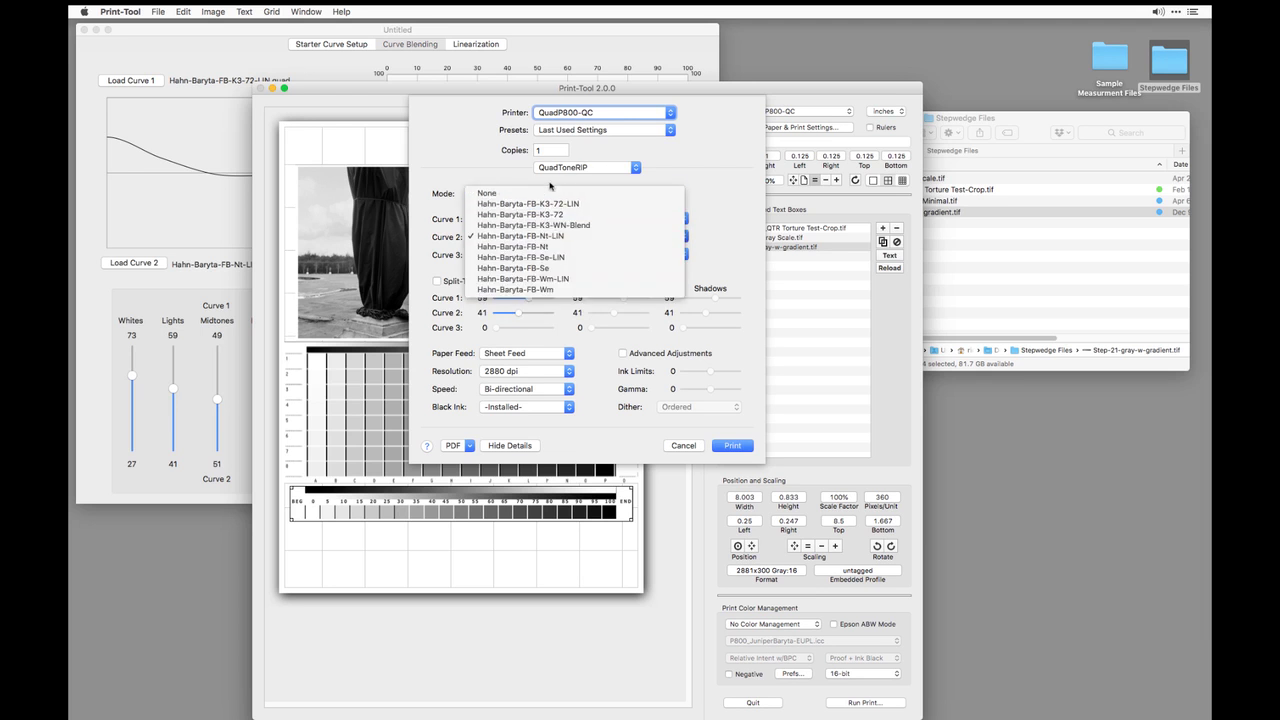
click(556, 195)
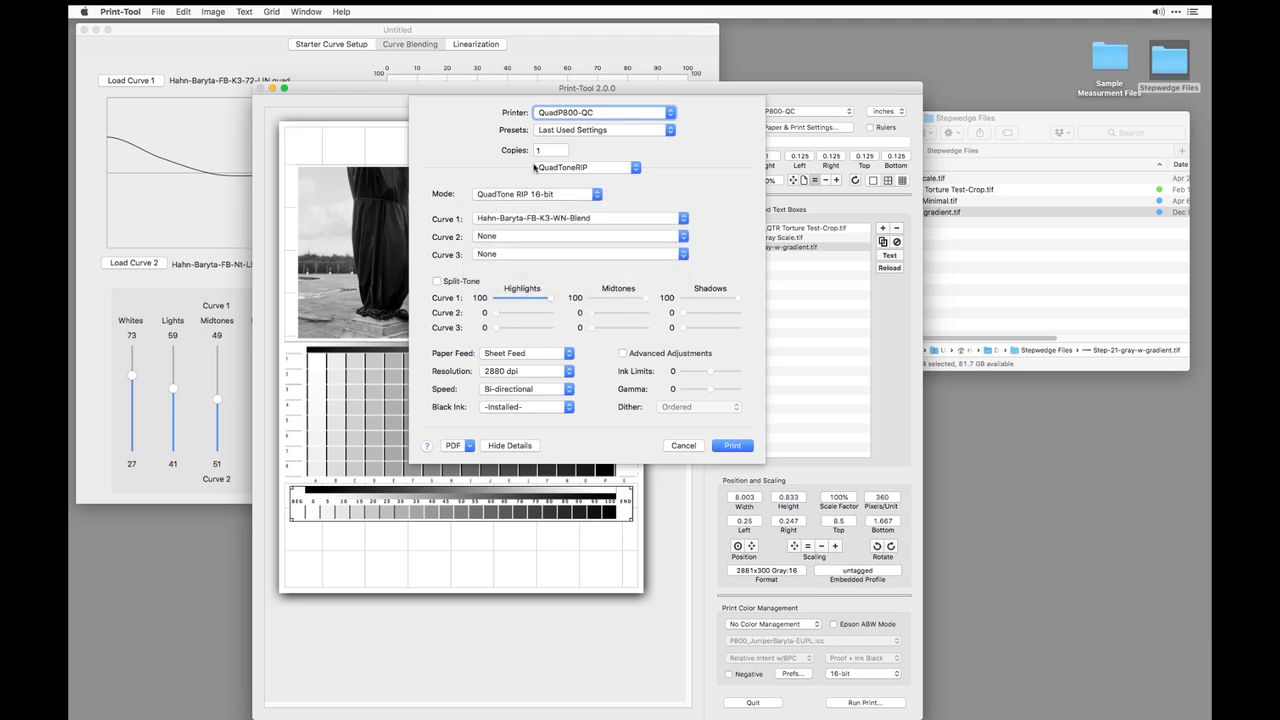
click(686, 447)
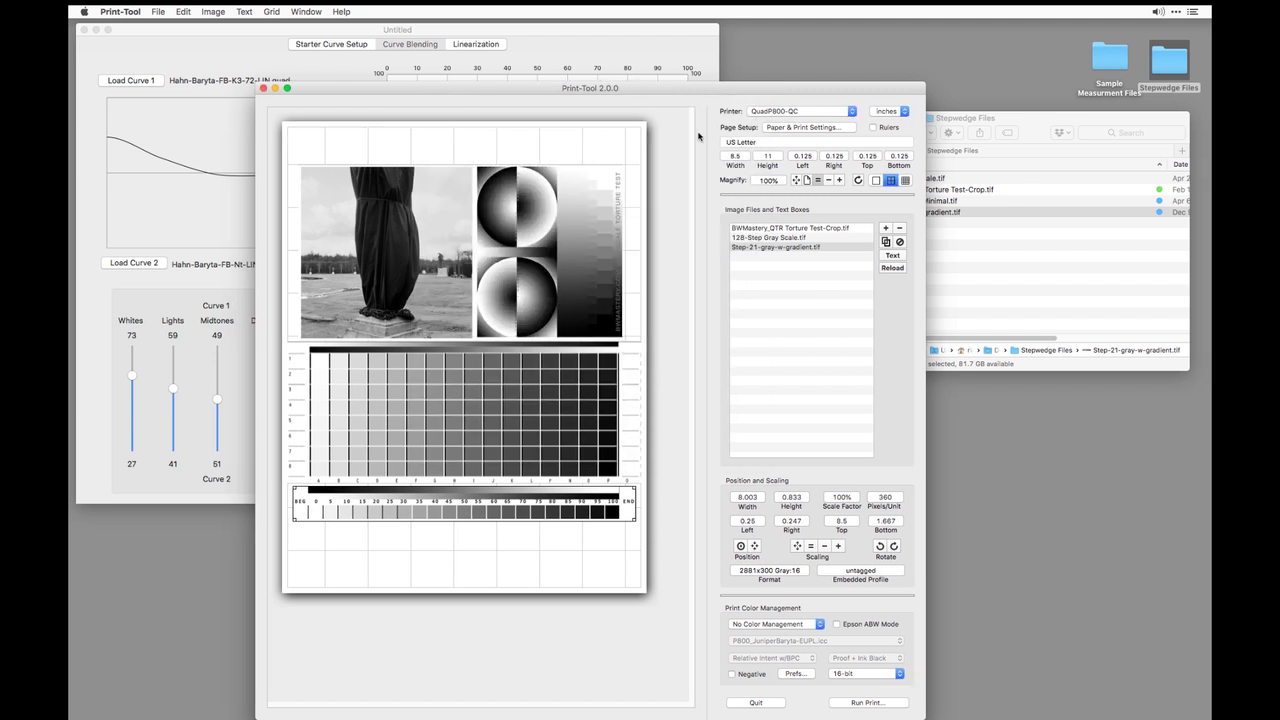
Switch to QuickCurve's Linearization view and load Hahn-Baryta-FB-K3-WN-Blend.quad as the quad file to linearize
drag(686, 94, 632, 43)
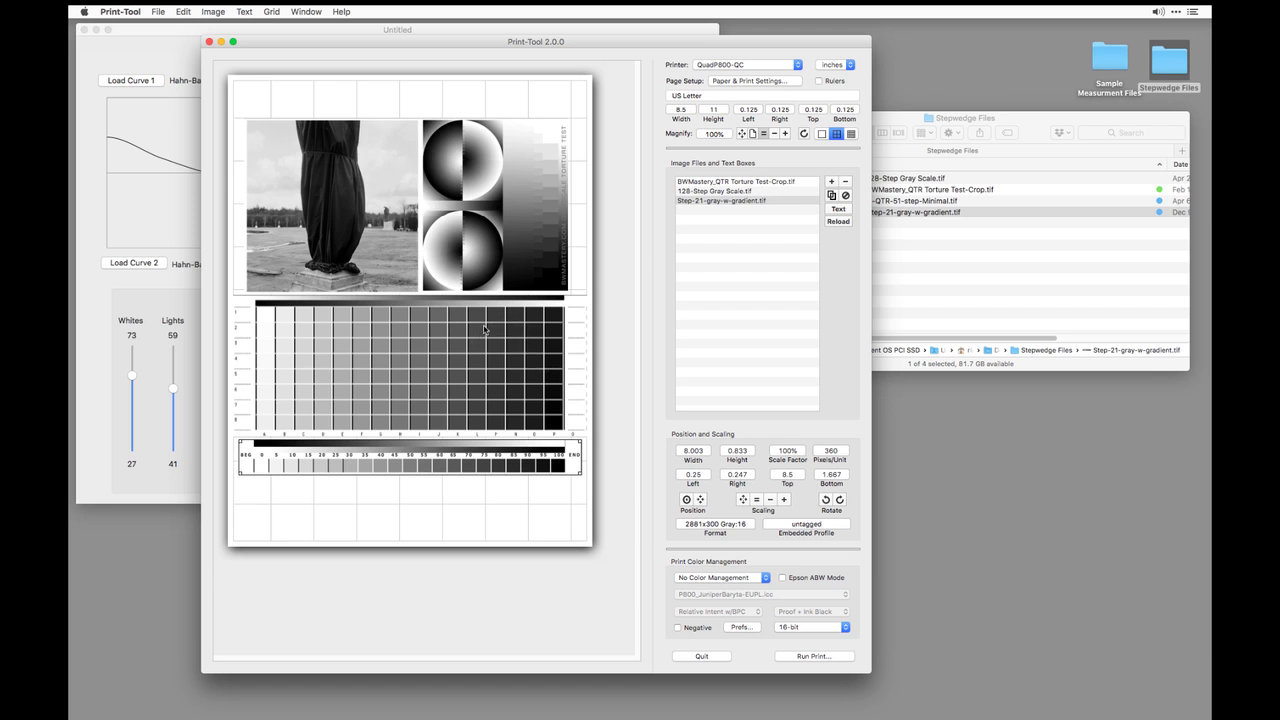
click(469, 27)
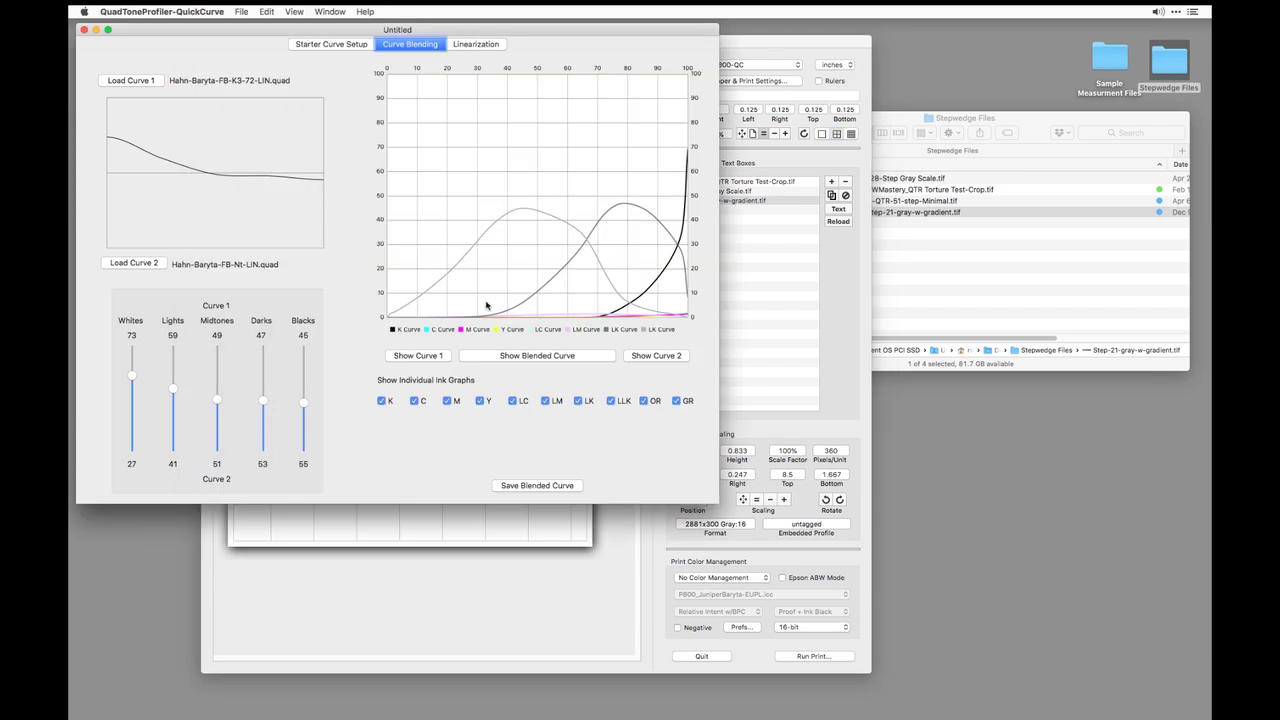
click(478, 44)
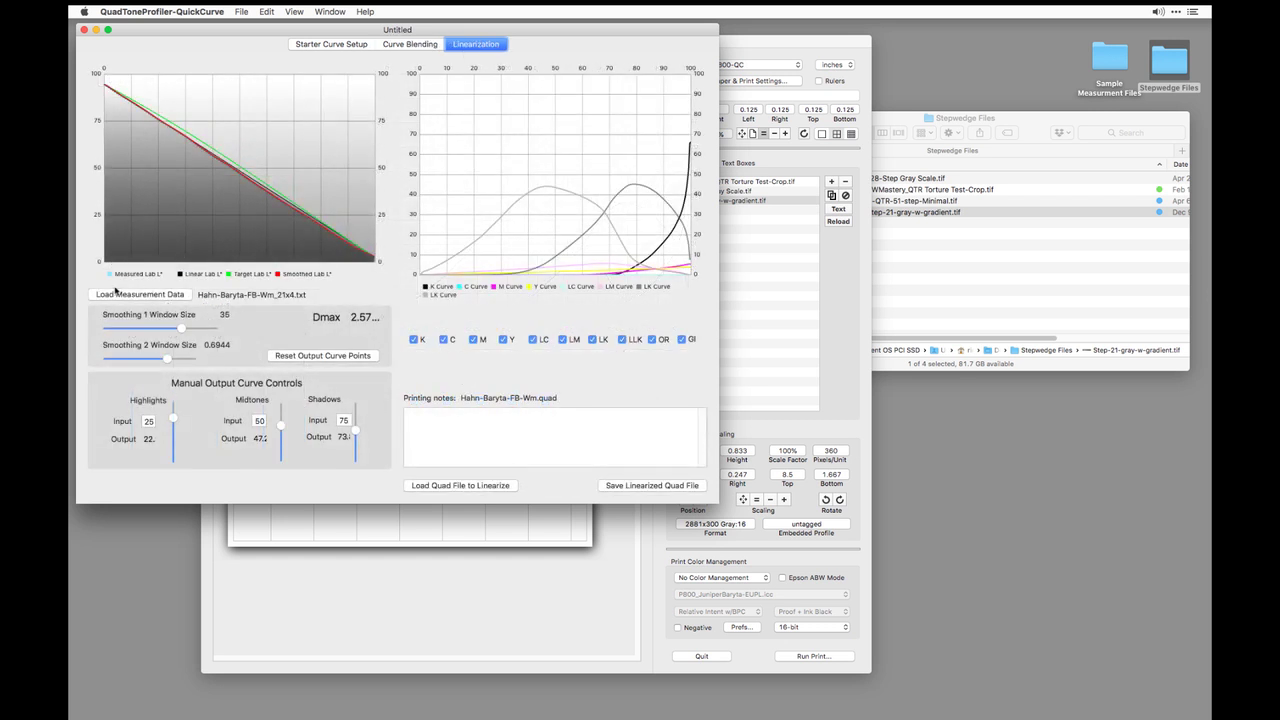
click(446, 485)
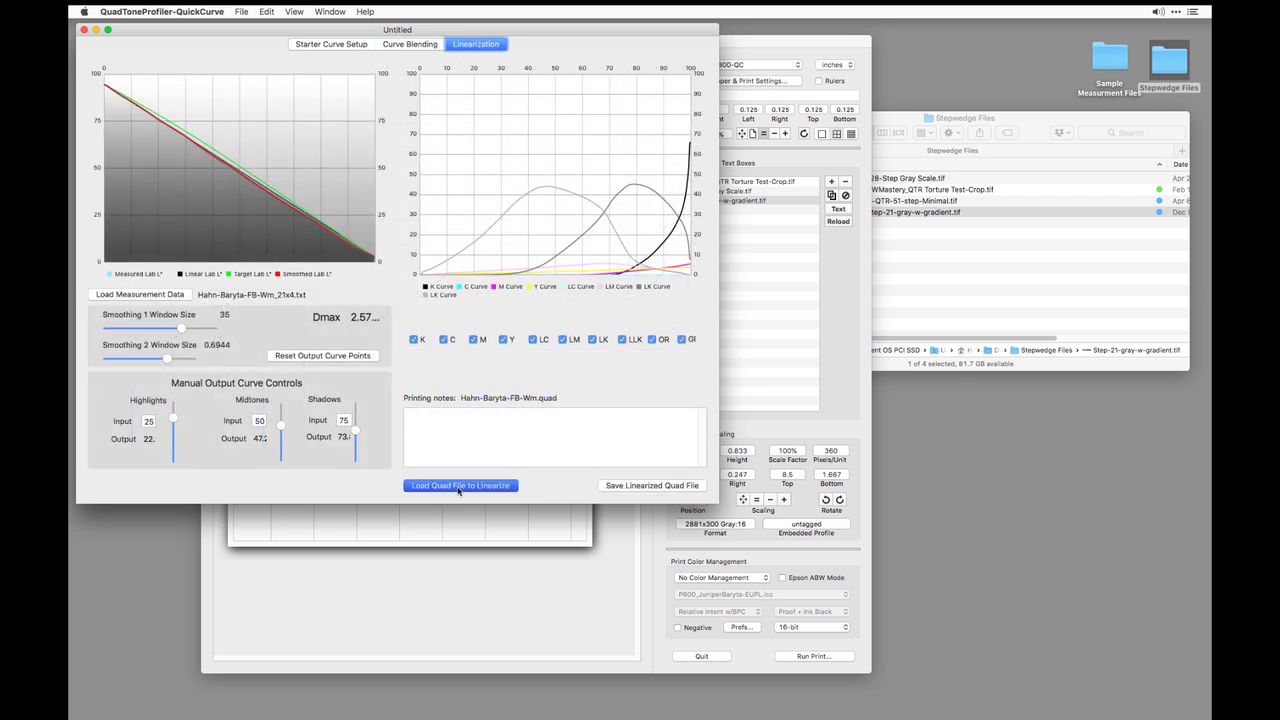
click(647, 170)
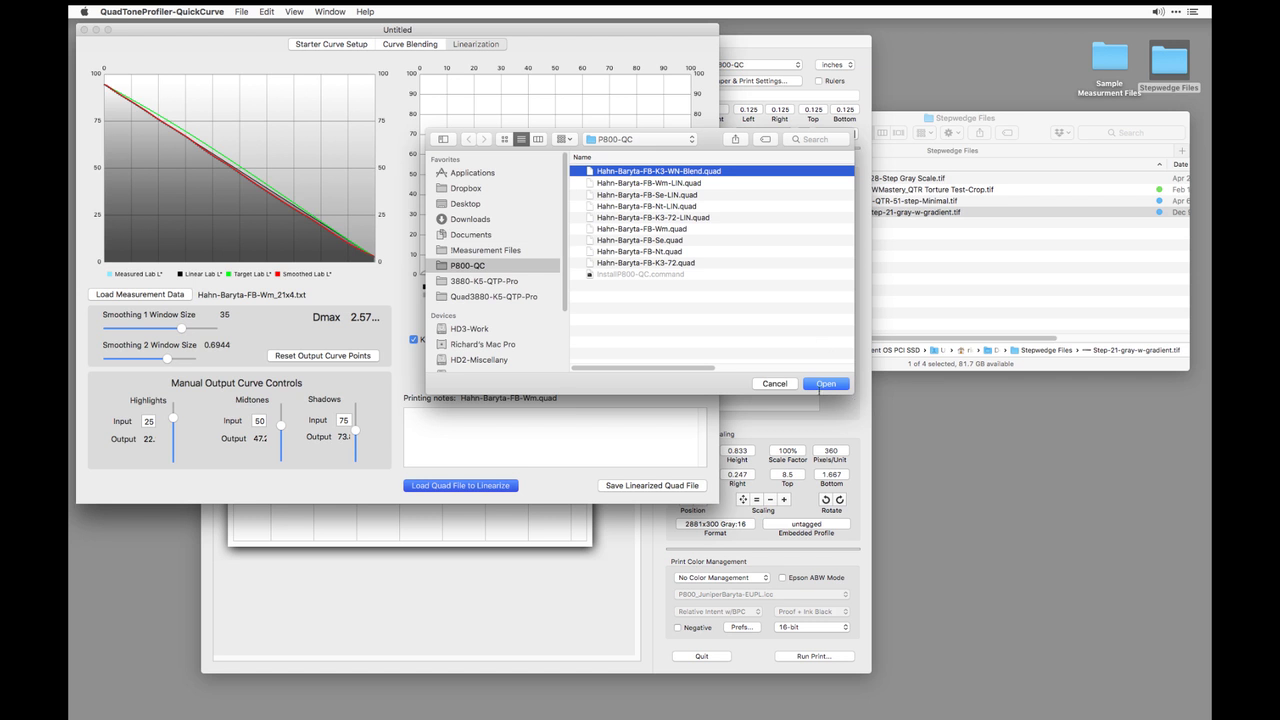
click(826, 383)
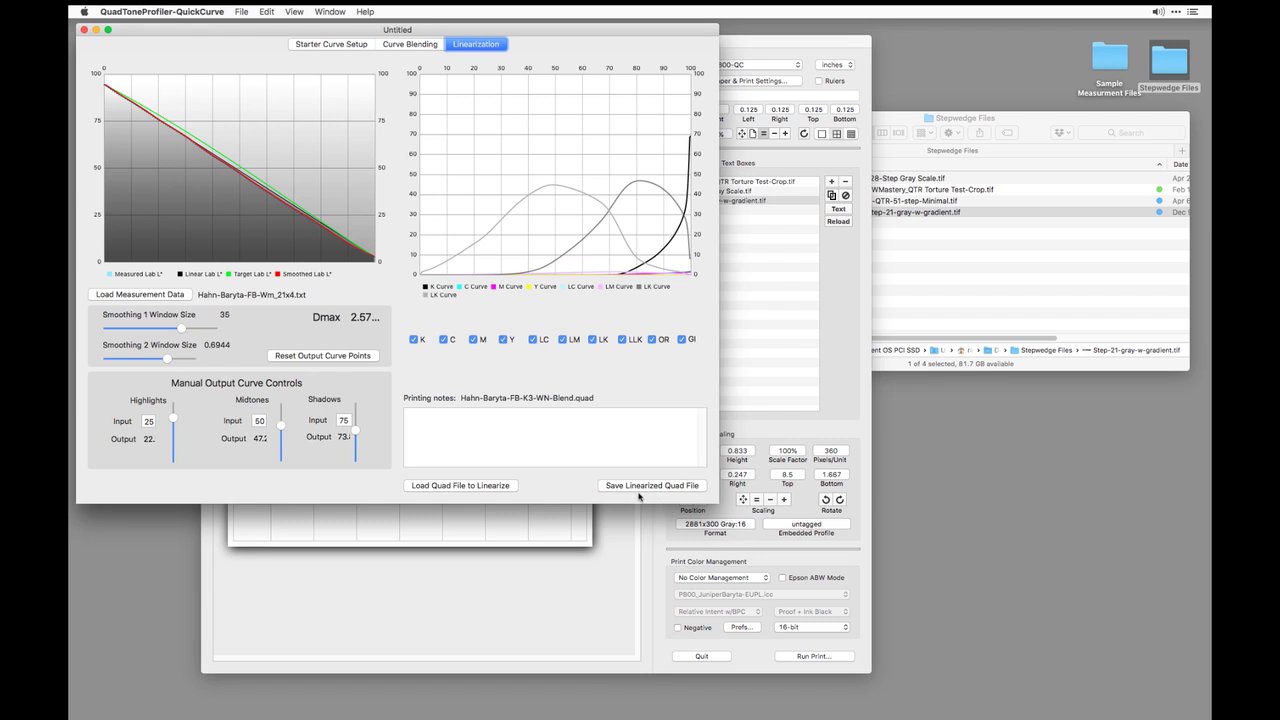
In Finder's P800-QC folder, delete the unlinearized Hahn-Baryta-FB Wm, Se, Nt and K3-72 quad files
key(super+Tab)
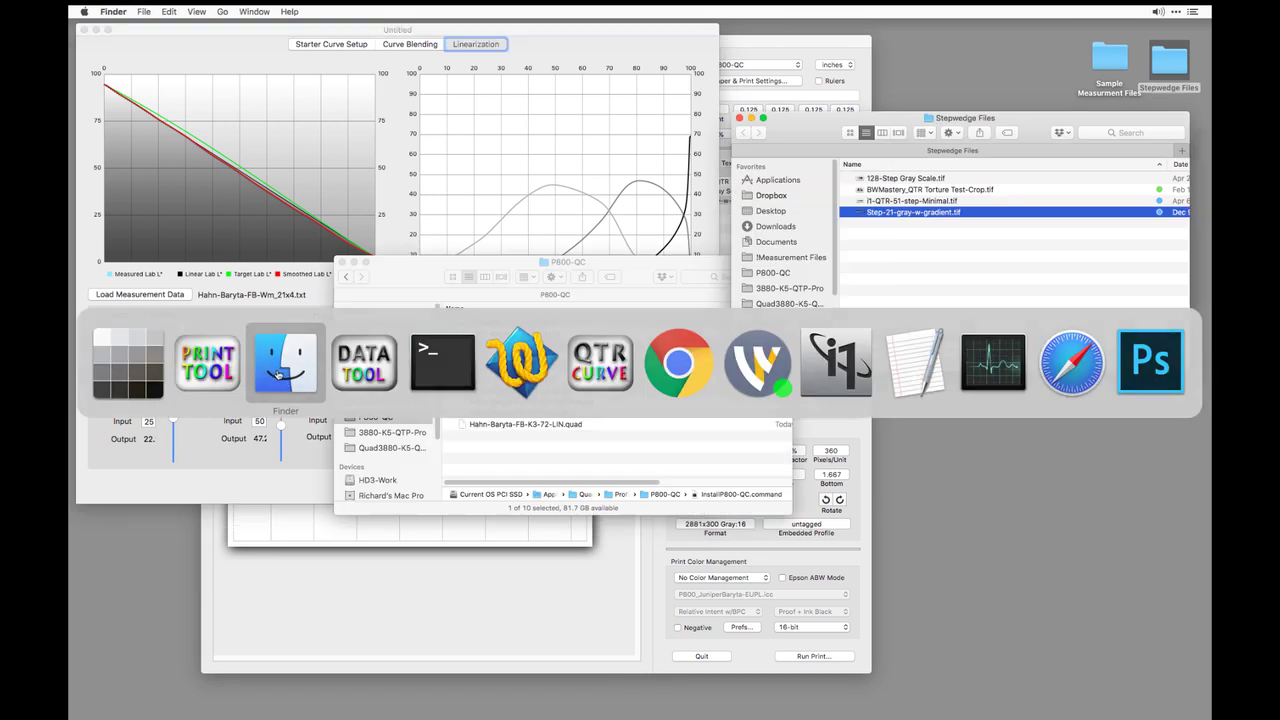
click(436, 300)
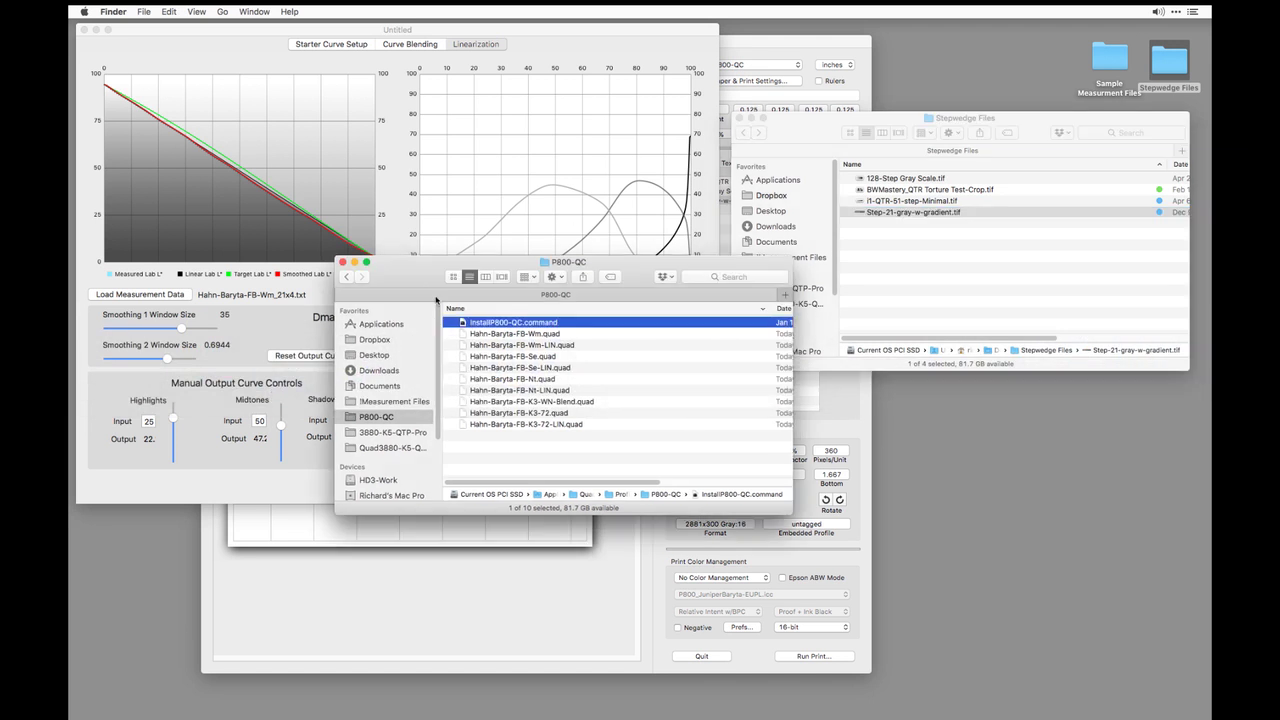
click(546, 335)
super+click(546, 356)
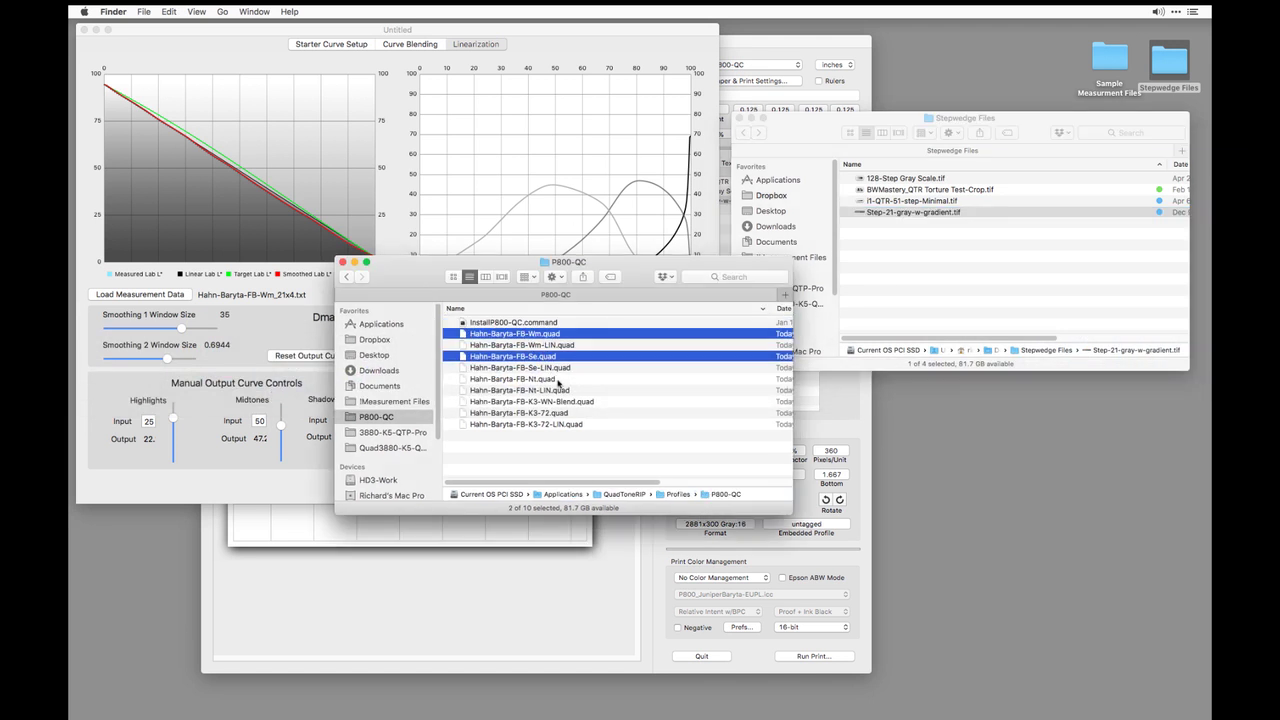
super+click(548, 379)
super+click(545, 412)
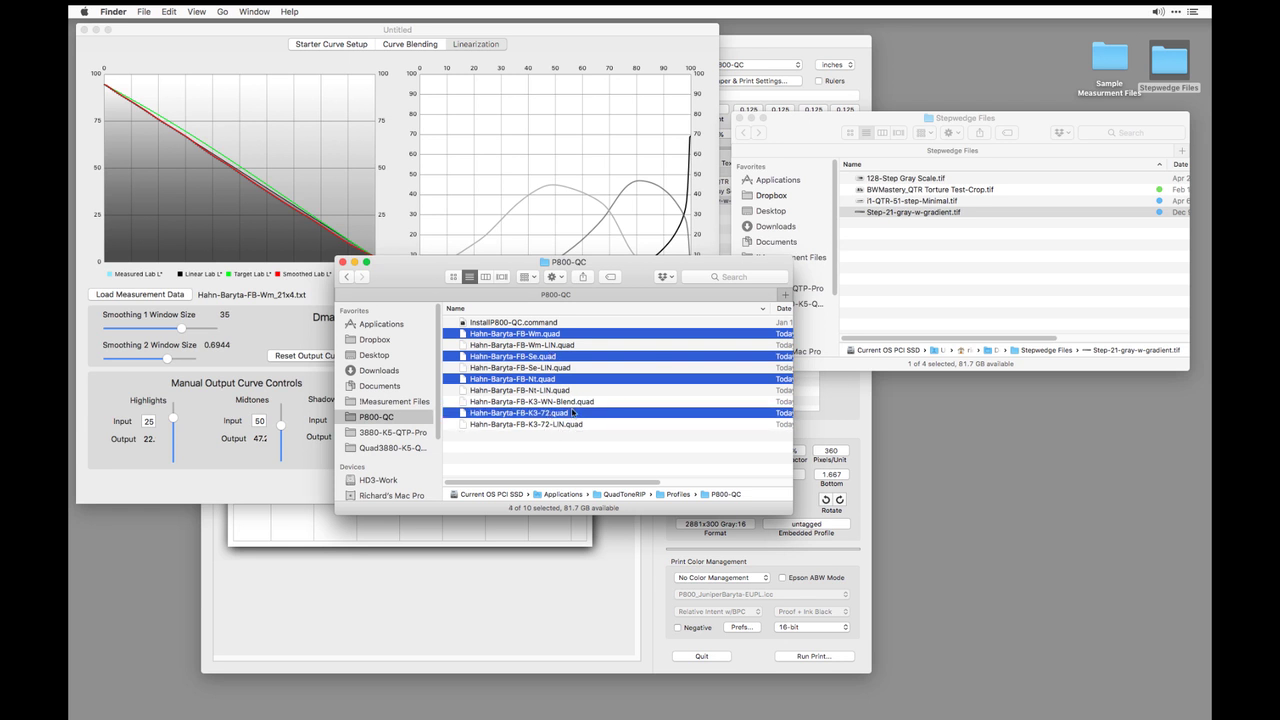
key(super+BackSpace)
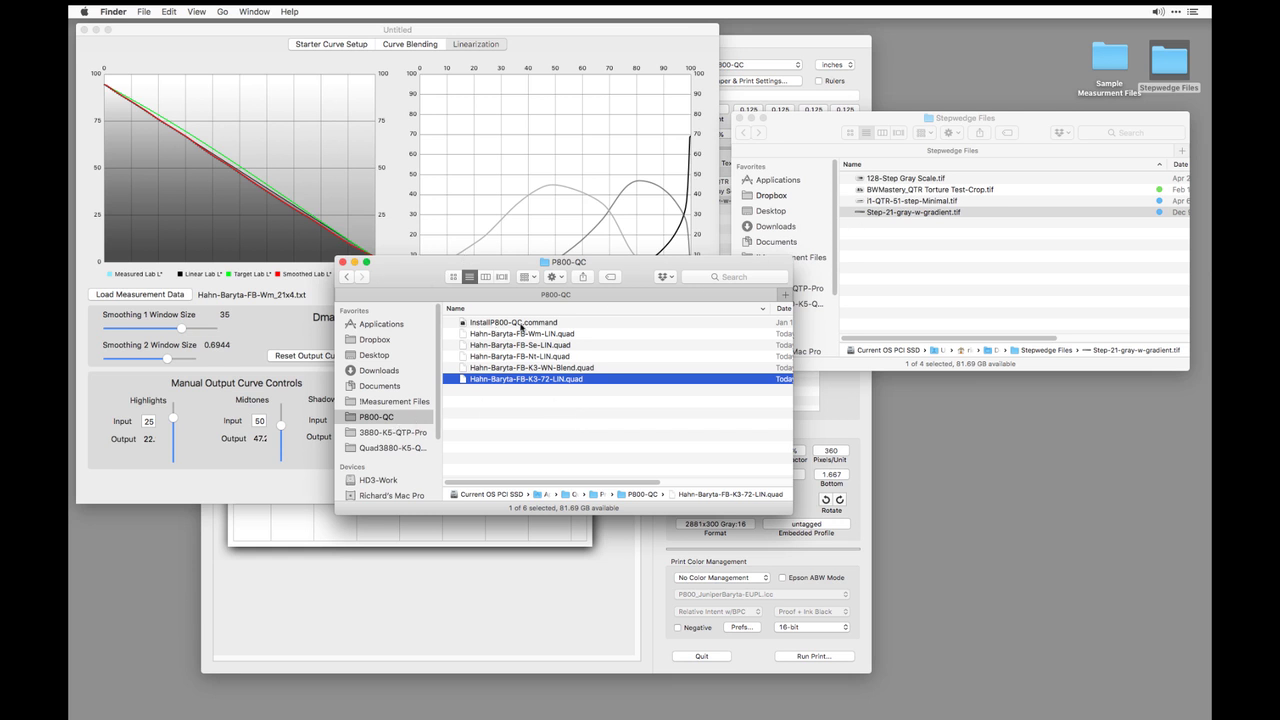
Delete all curve files from the QuadP800-QC folder inside Library/Printers/QTR/quadtone
click(382, 448)
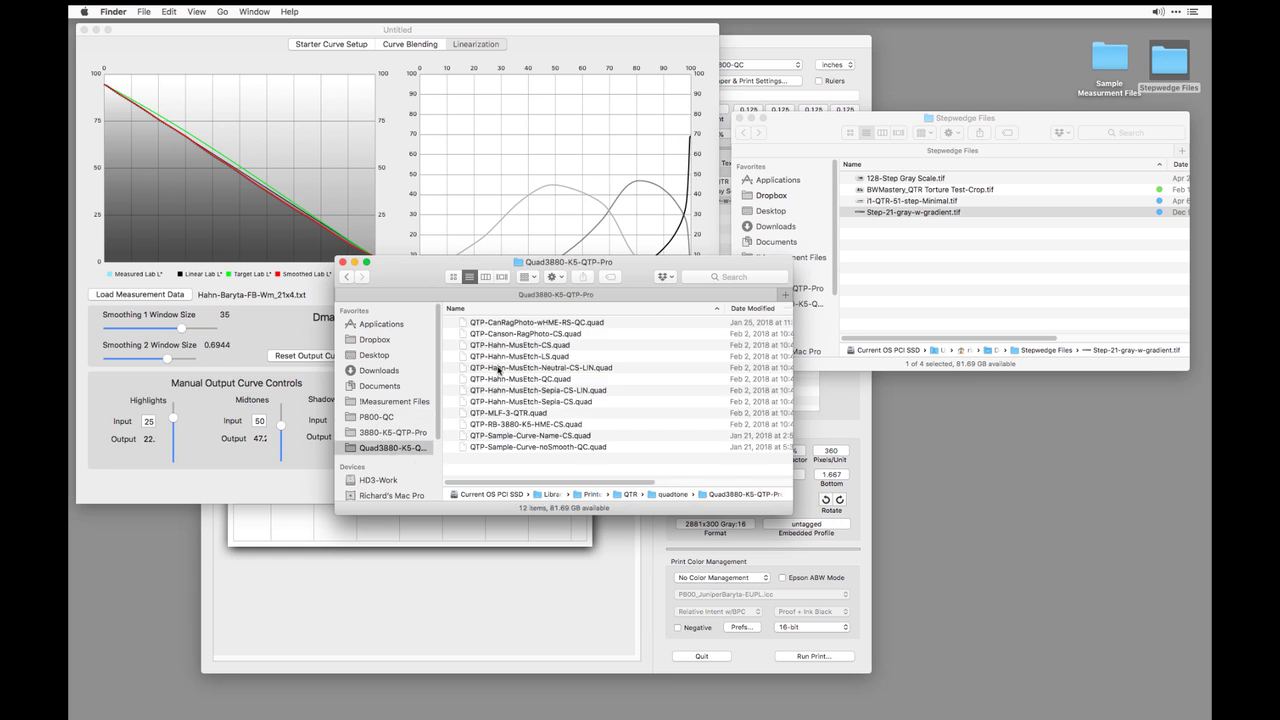
super+click(575, 263)
click(548, 275)
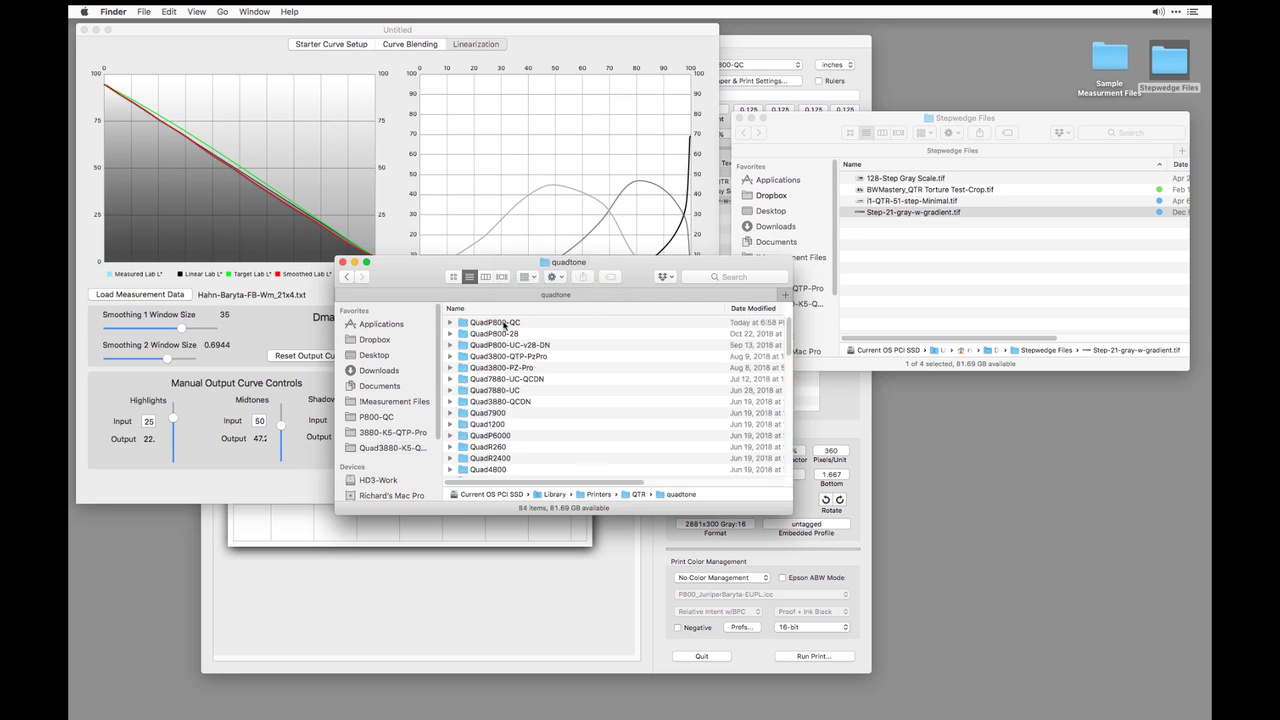
click(505, 322)
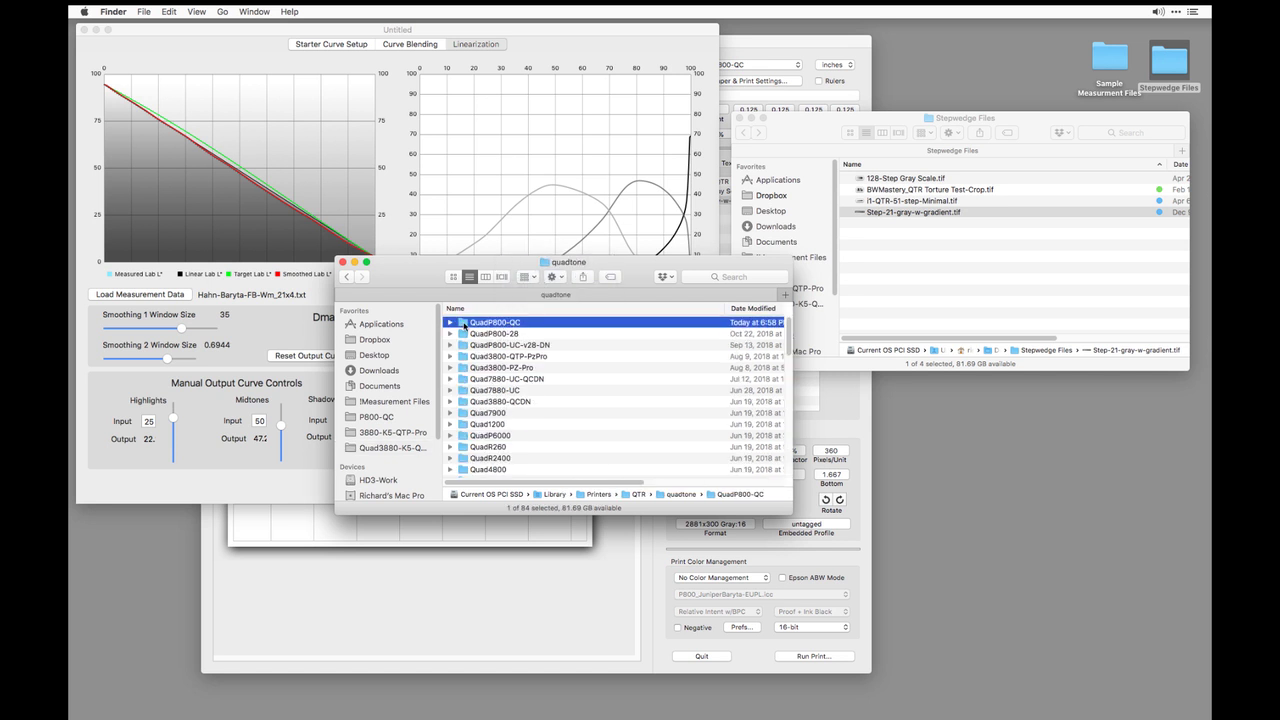
double_click(465, 325)
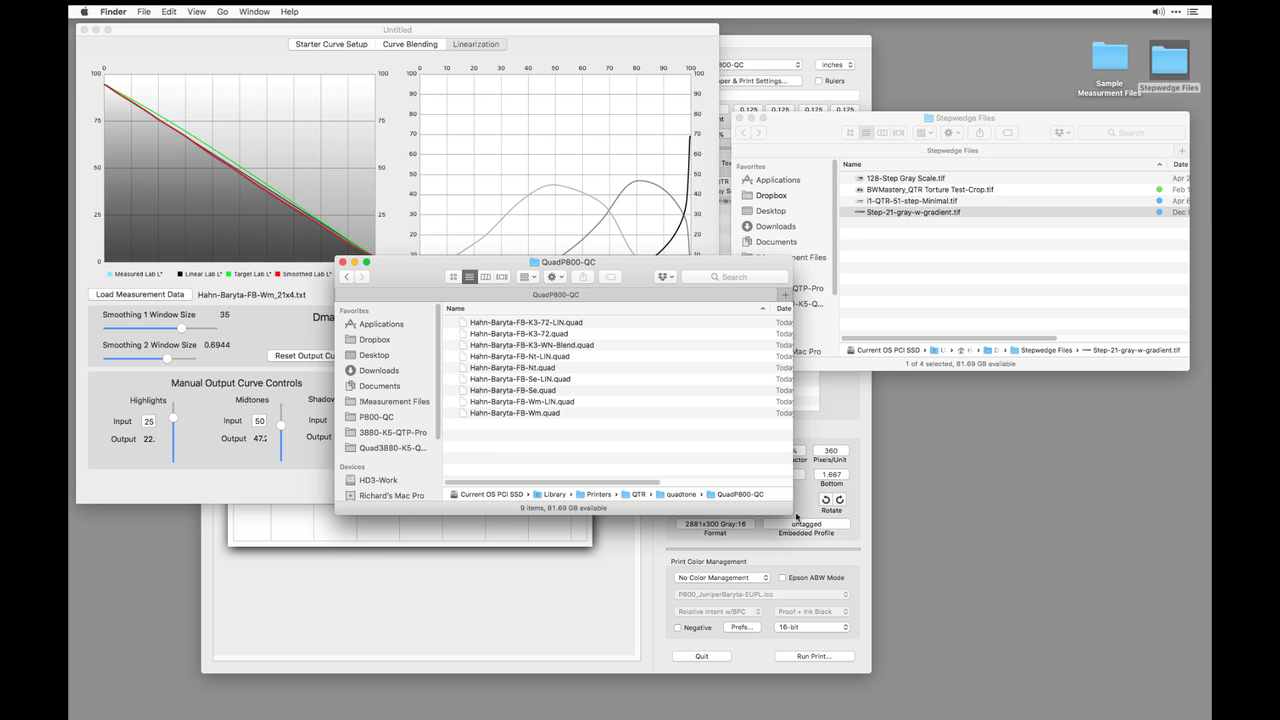
drag(797, 516, 928, 590)
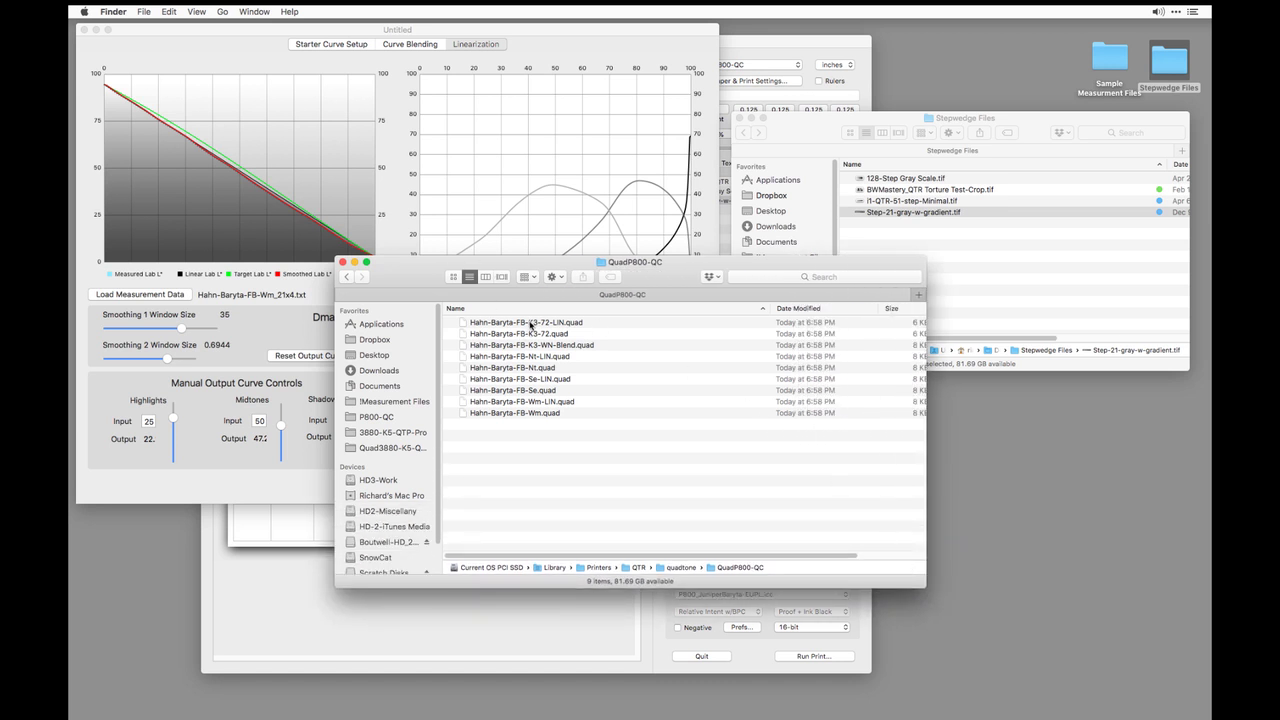
click(521, 337)
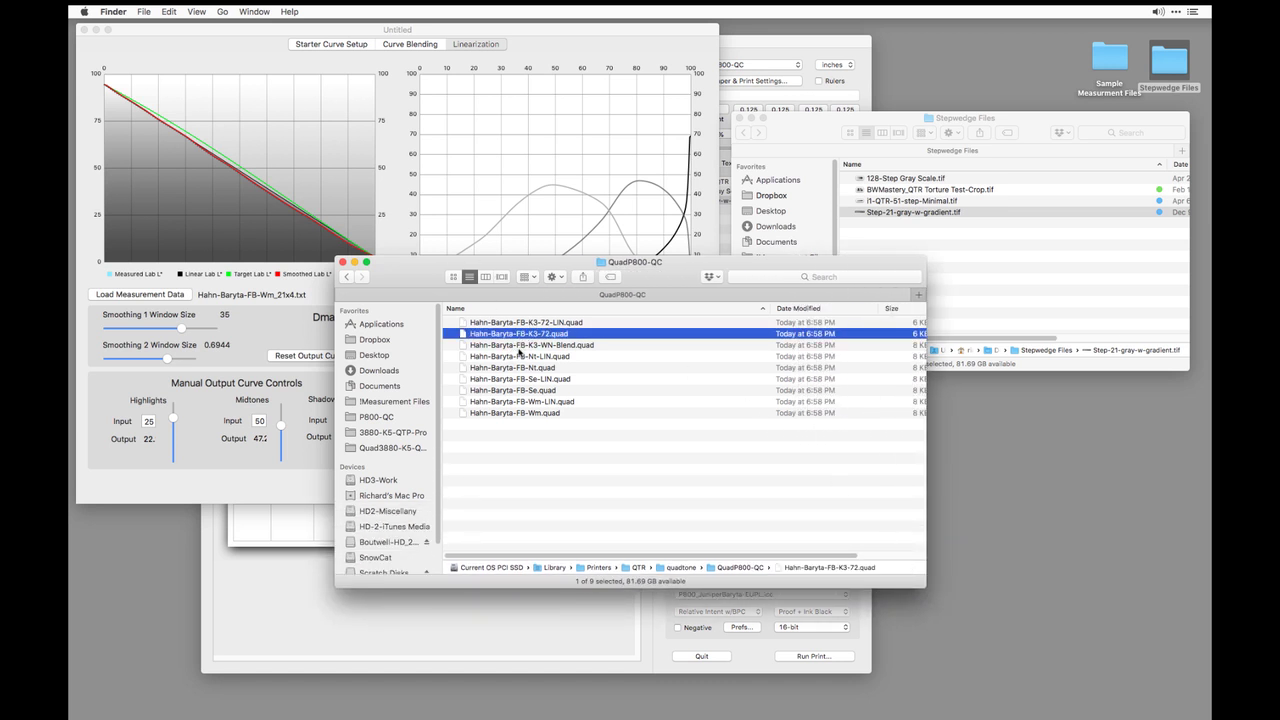
click(556, 445)
key(super+a)
key(super+BackSpace)
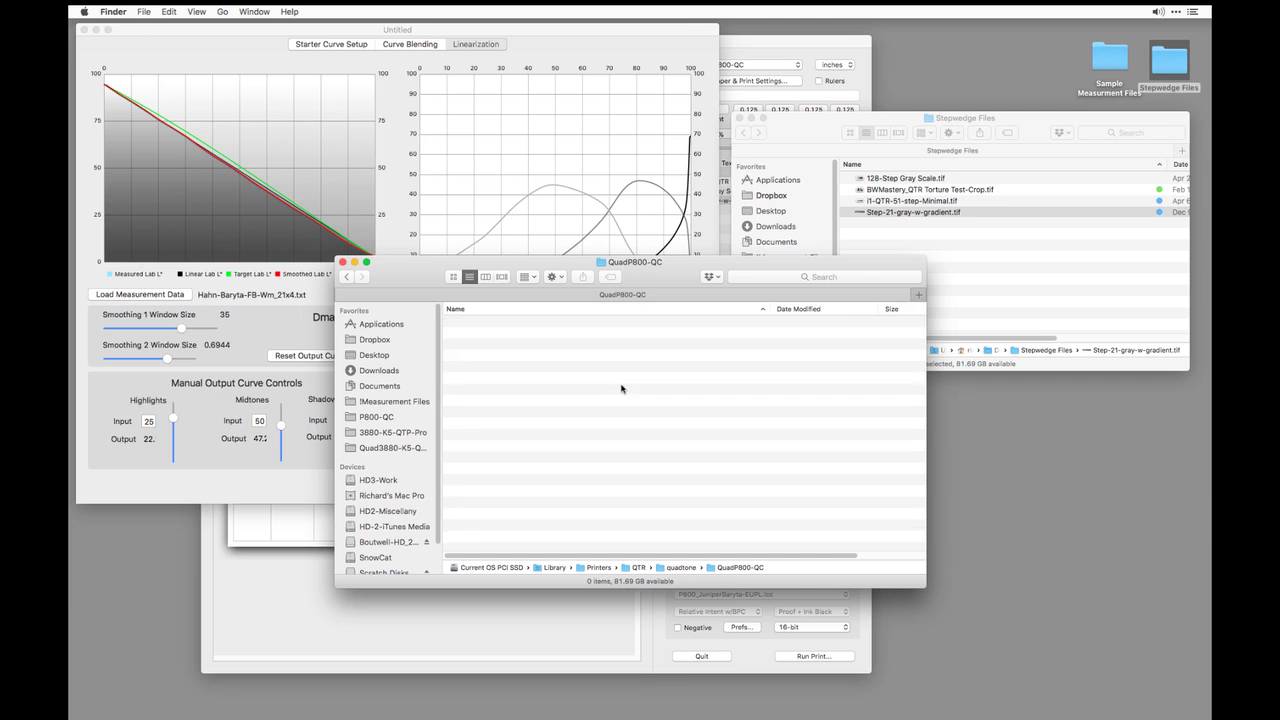
Return to the P800-QC profiles folder and run InstallP800-QC.command to reinstall the remaining curves
key(super+Tab)
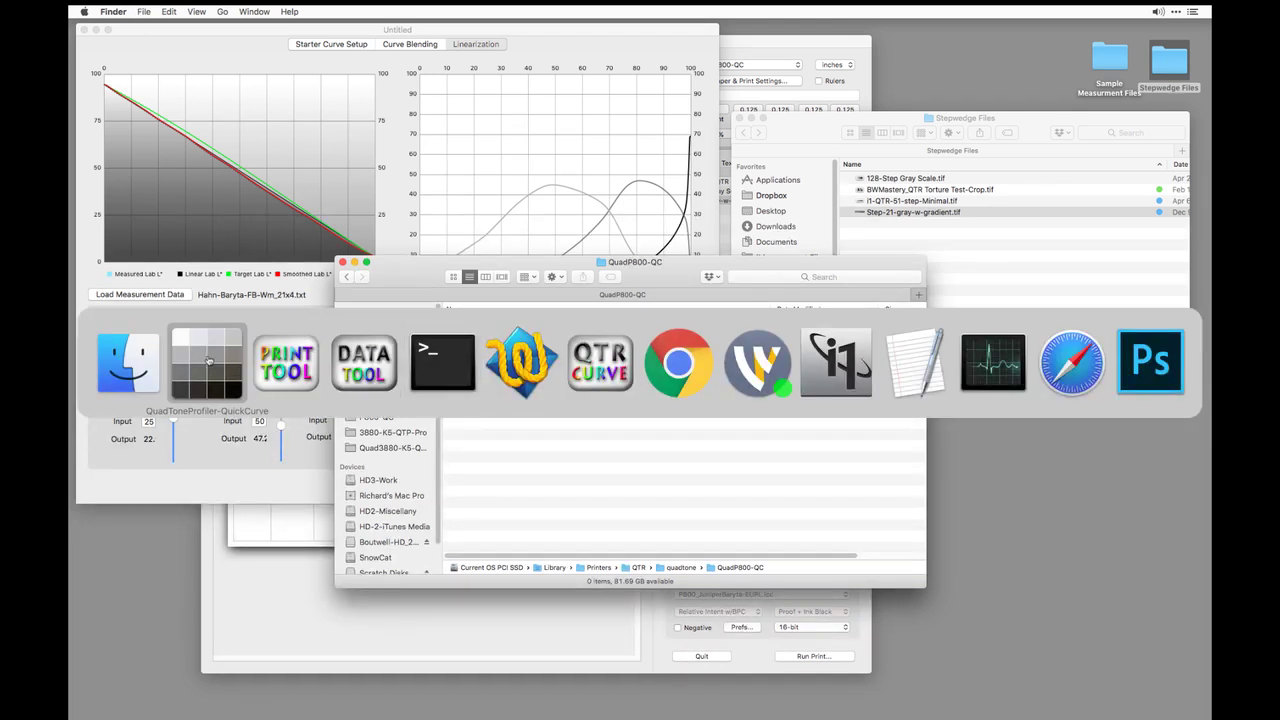
click(138, 358)
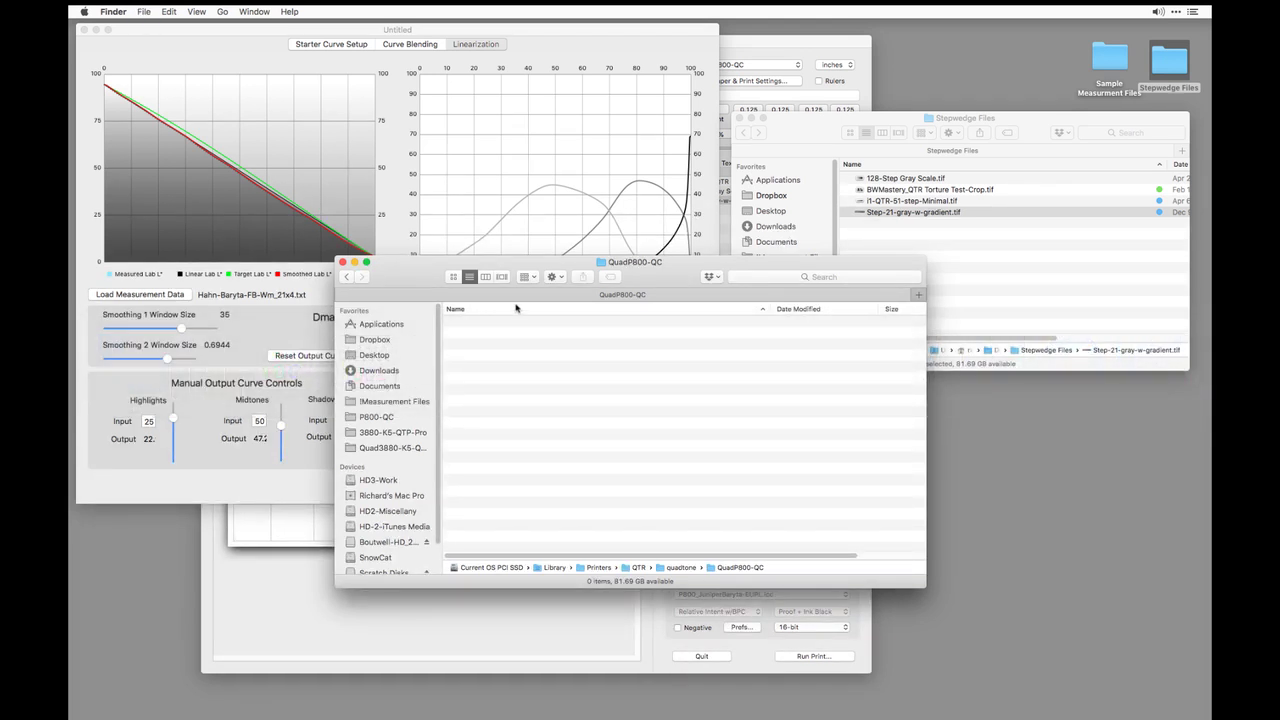
click(377, 417)
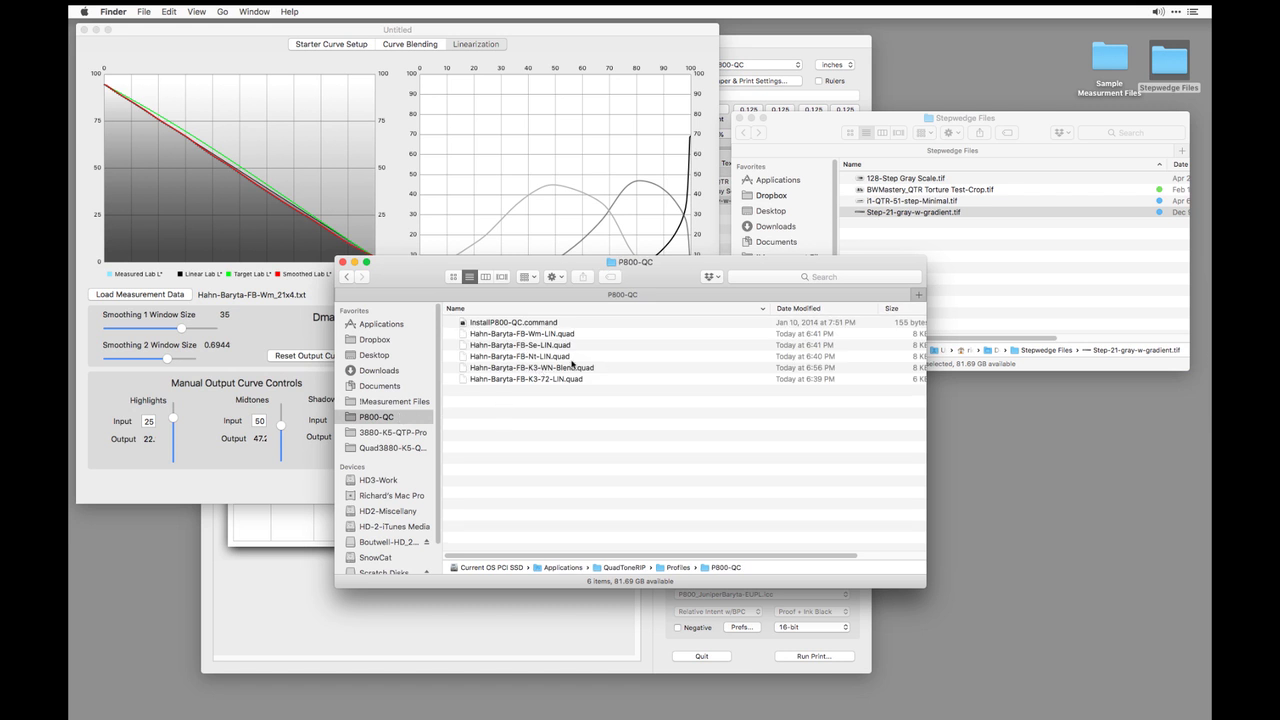
double_click(516, 323)
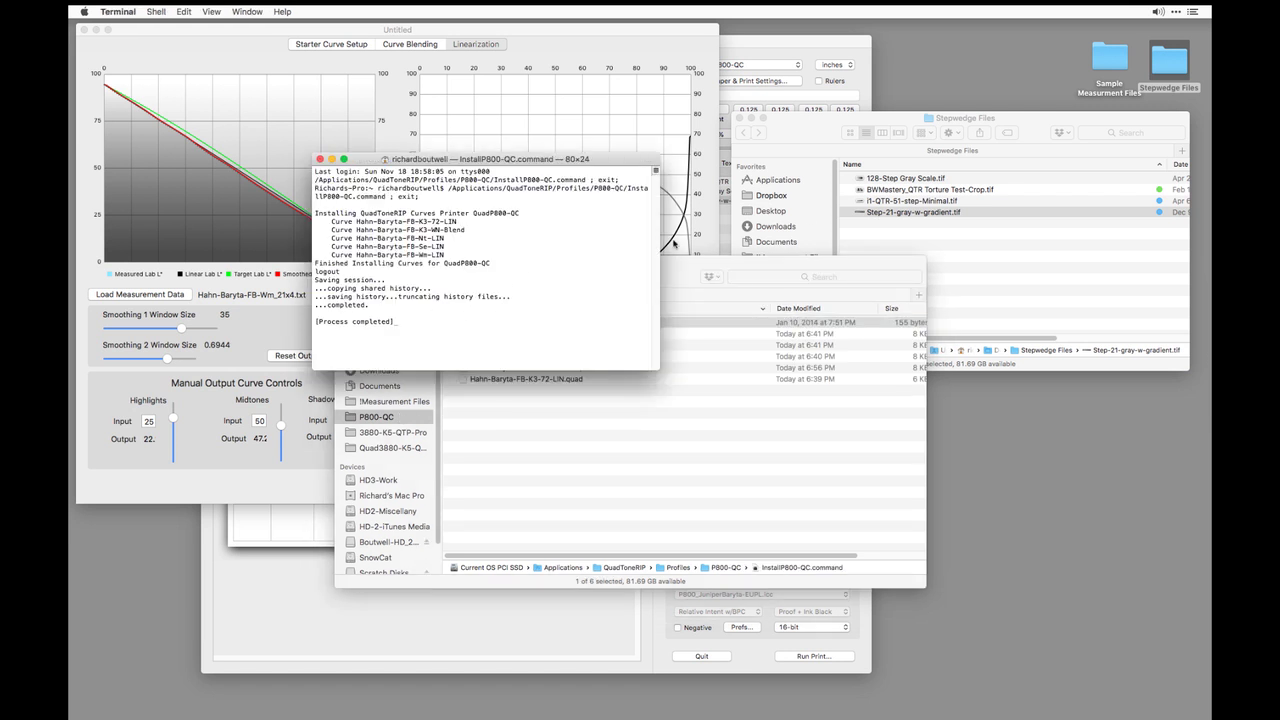
Check the available Curve 1 choices in Print-Tool's QuadToneRIP settings for QuadP800-QC and cancel the dialog
click(796, 47)
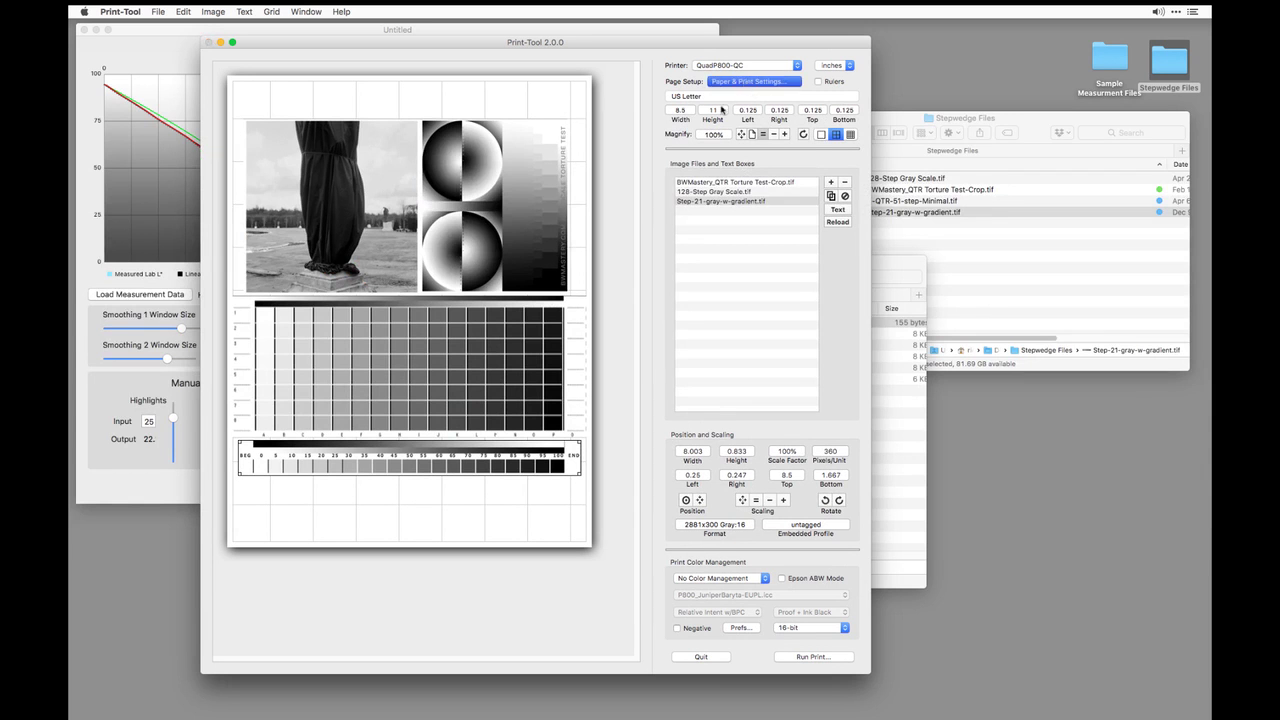
click(754, 81)
click(523, 149)
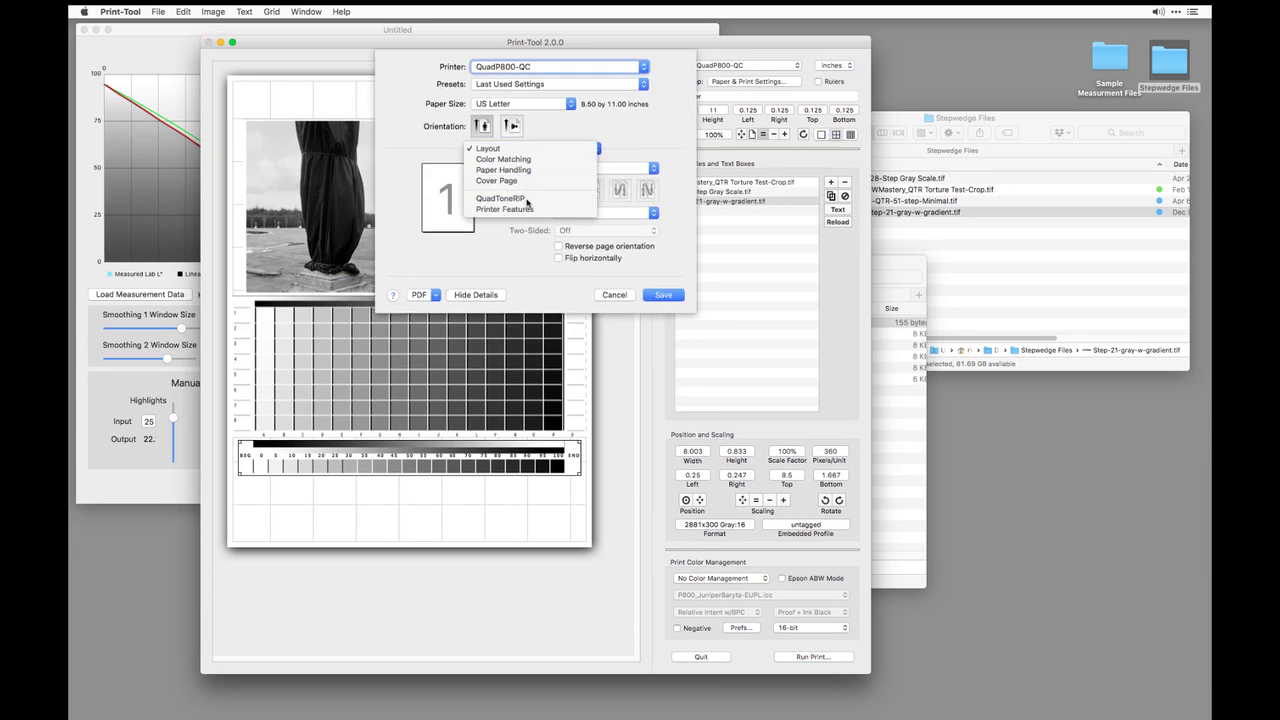
click(525, 199)
click(512, 199)
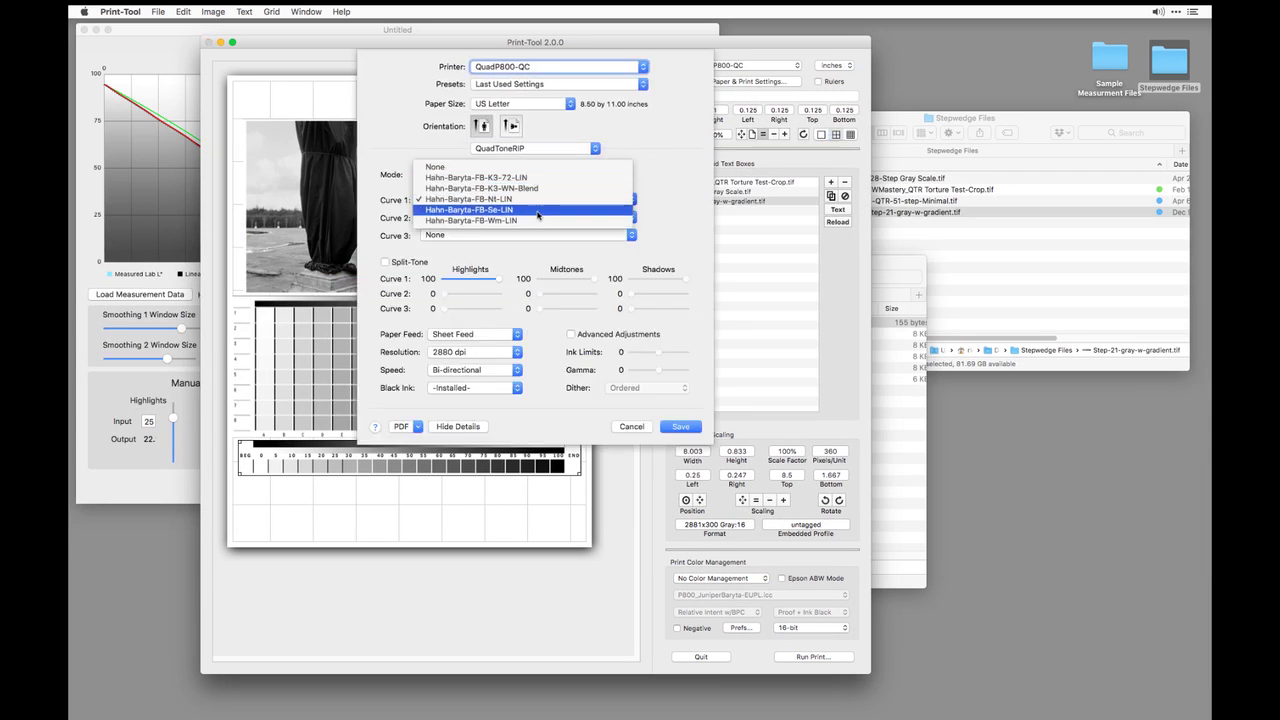
click(484, 117)
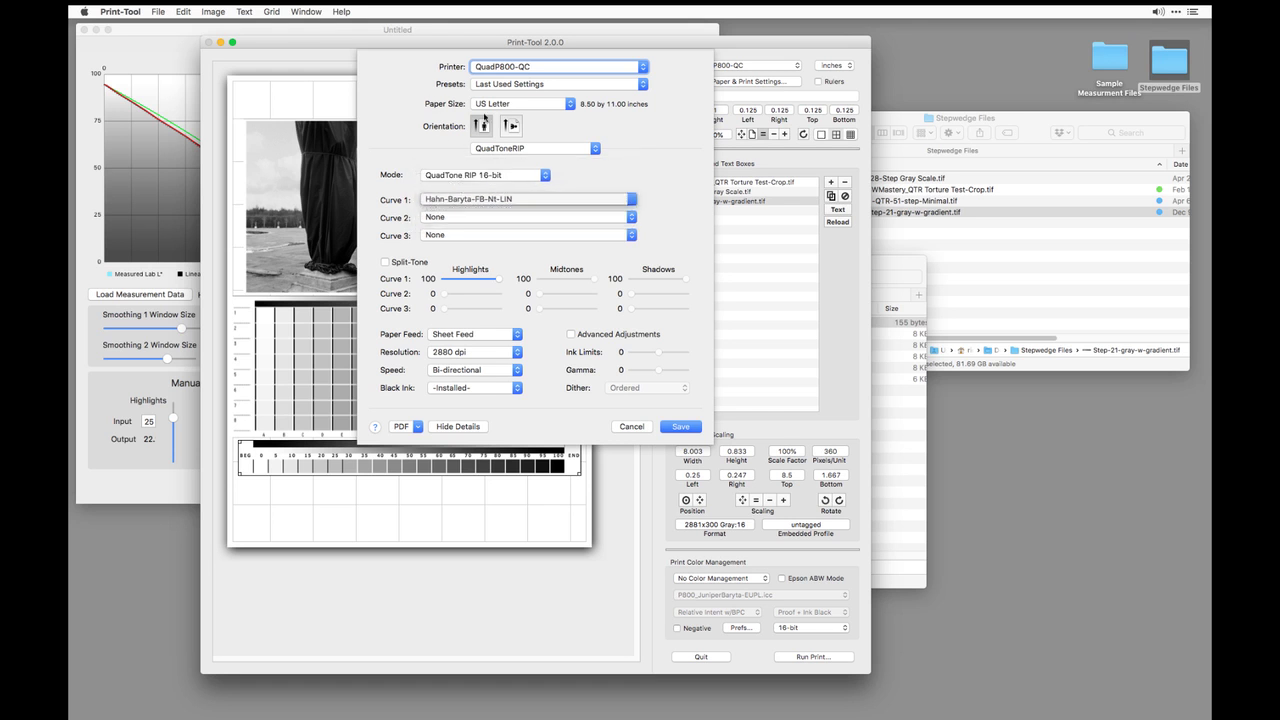
click(632, 430)
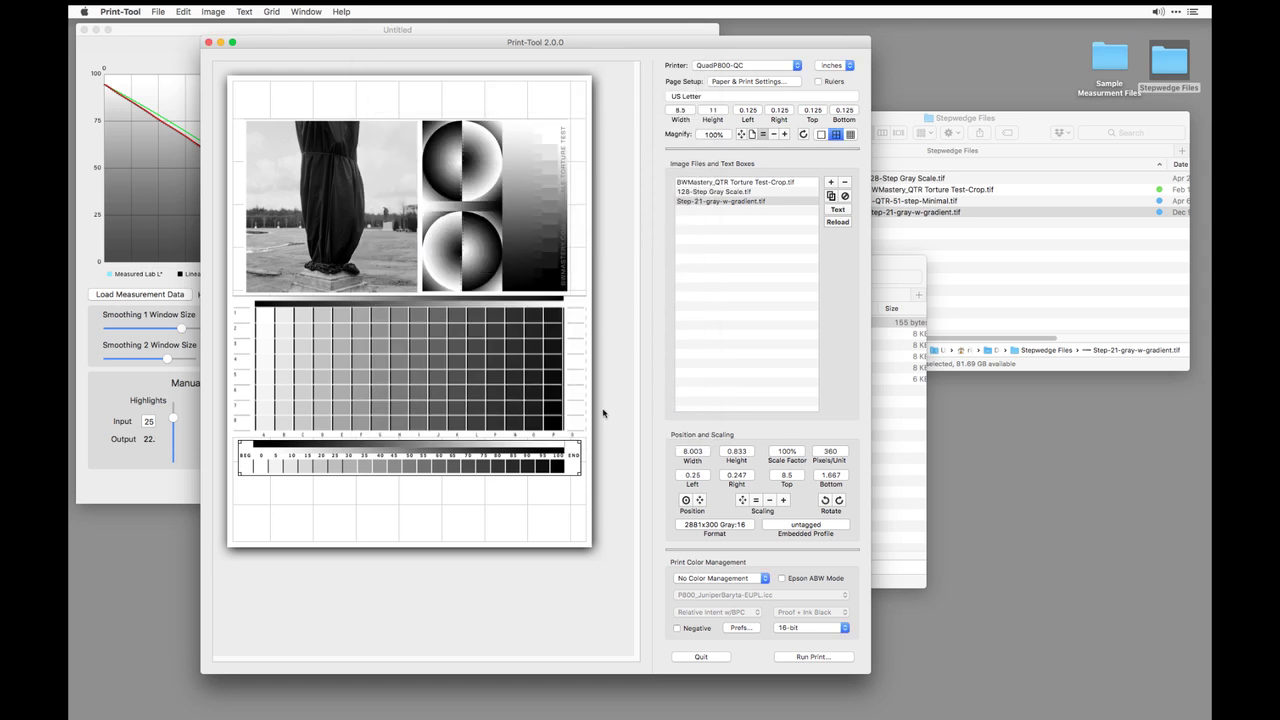
Remove the Step-21-gray-w-gradient.tif image from the print layout
key(BackSpace)
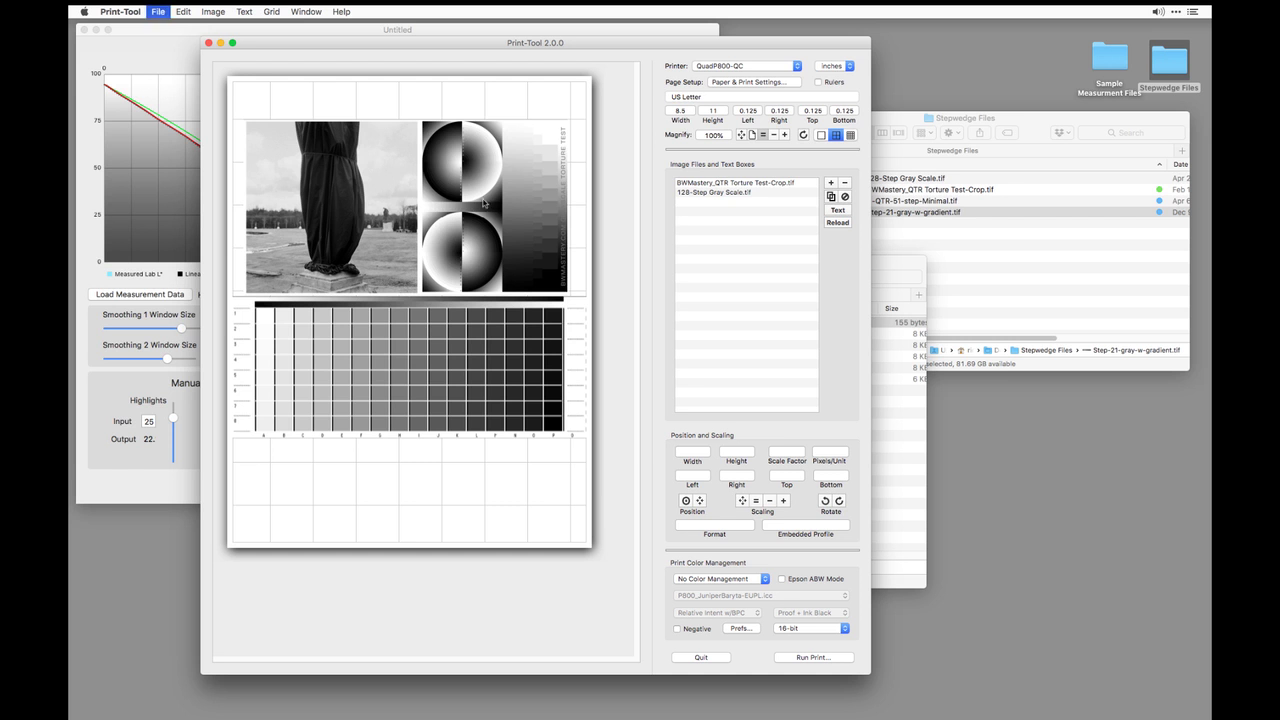
Switch to Finder, view the 3880-K5-QTP-Pro profiles folder and show its enclosing folder path
click(884, 262)
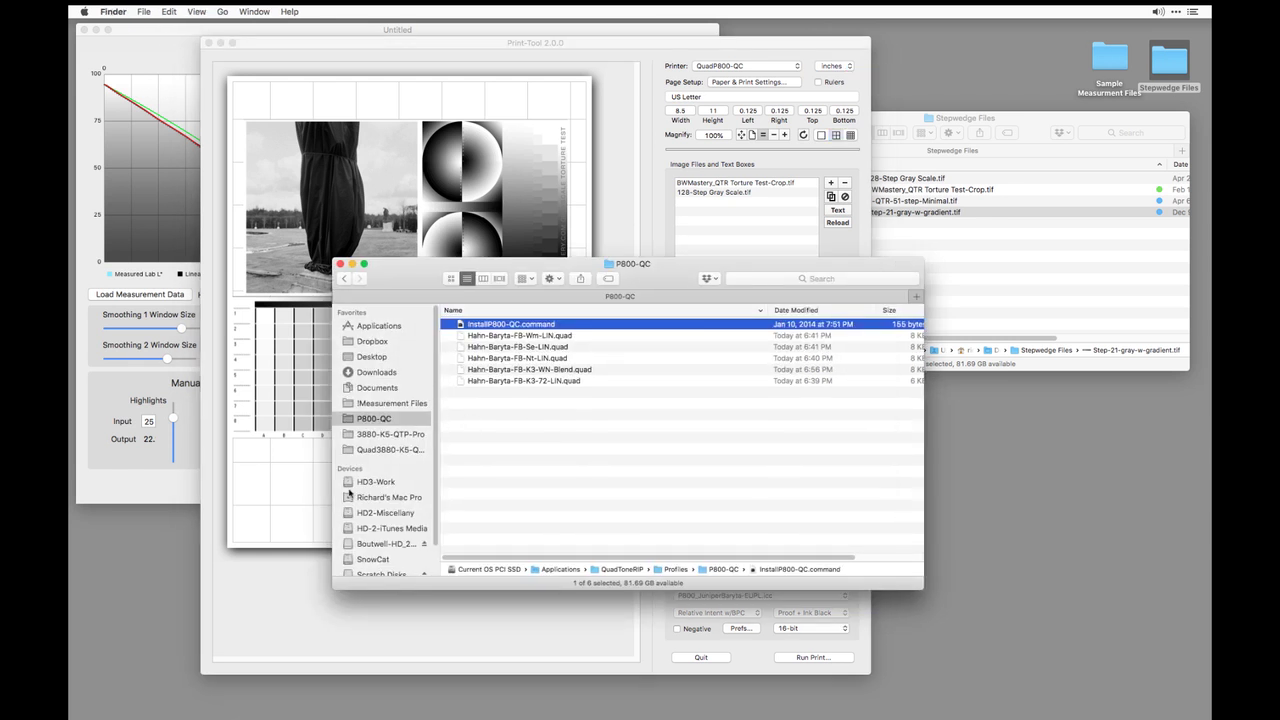
click(388, 433)
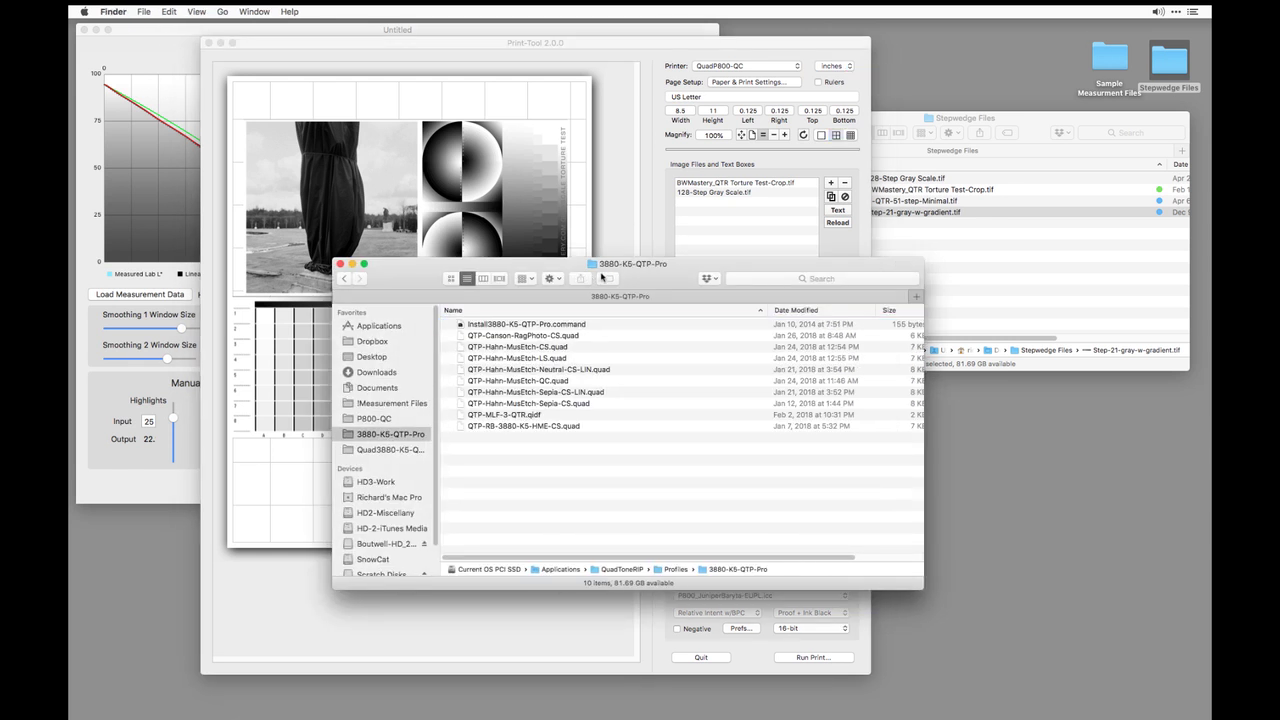
super+click(627, 264)
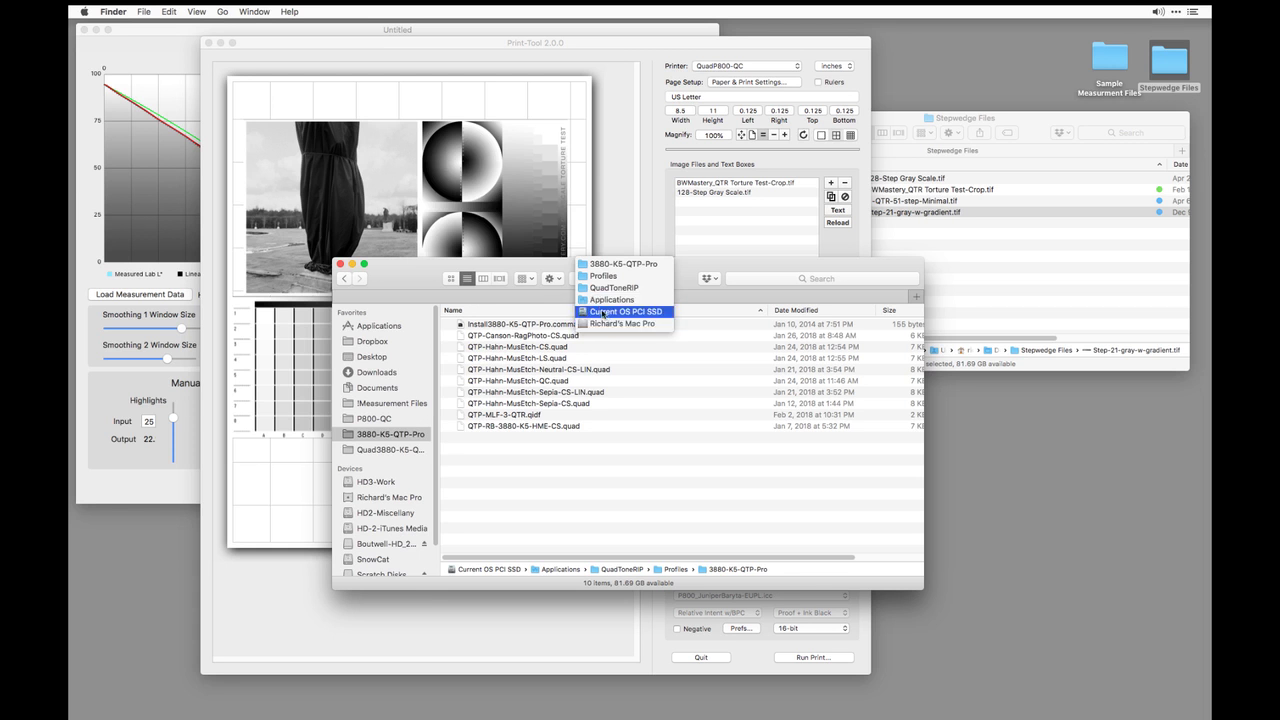
click(398, 452)
Open the Quad3880-K5-QTP-Pro curve folder and go up its path to the enclosing Library folder
click(405, 452)
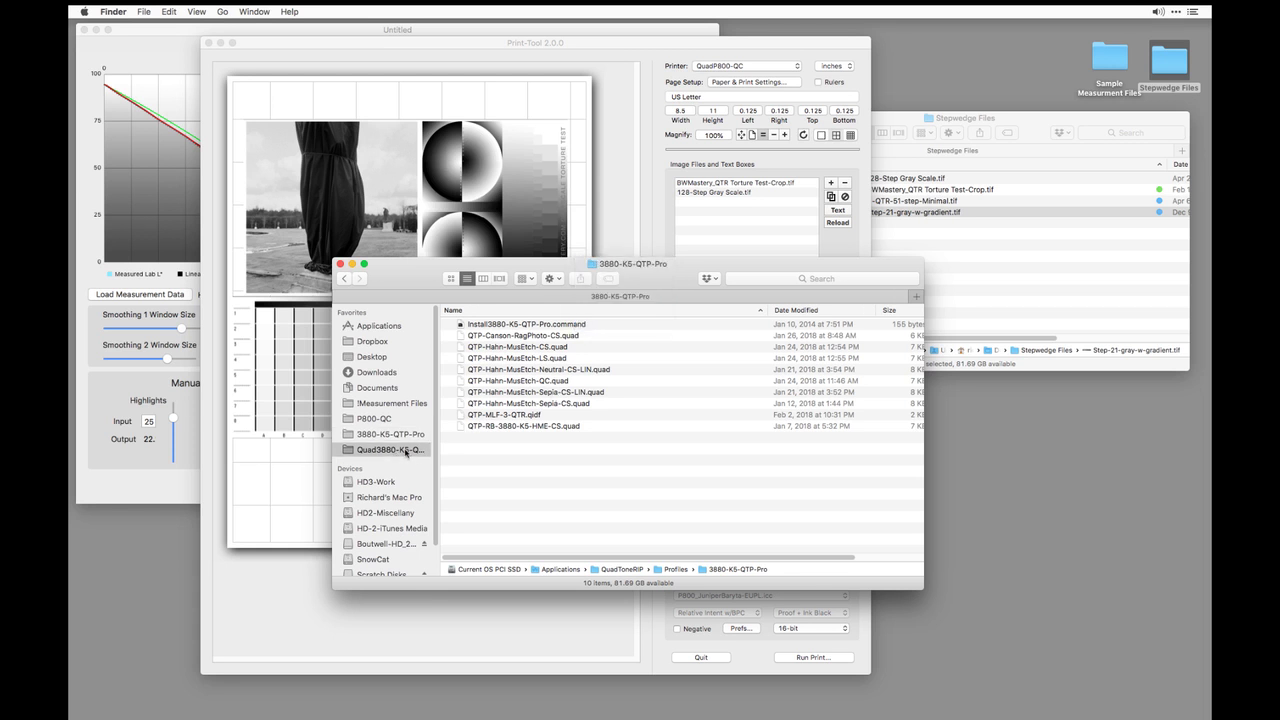
super+click(628, 263)
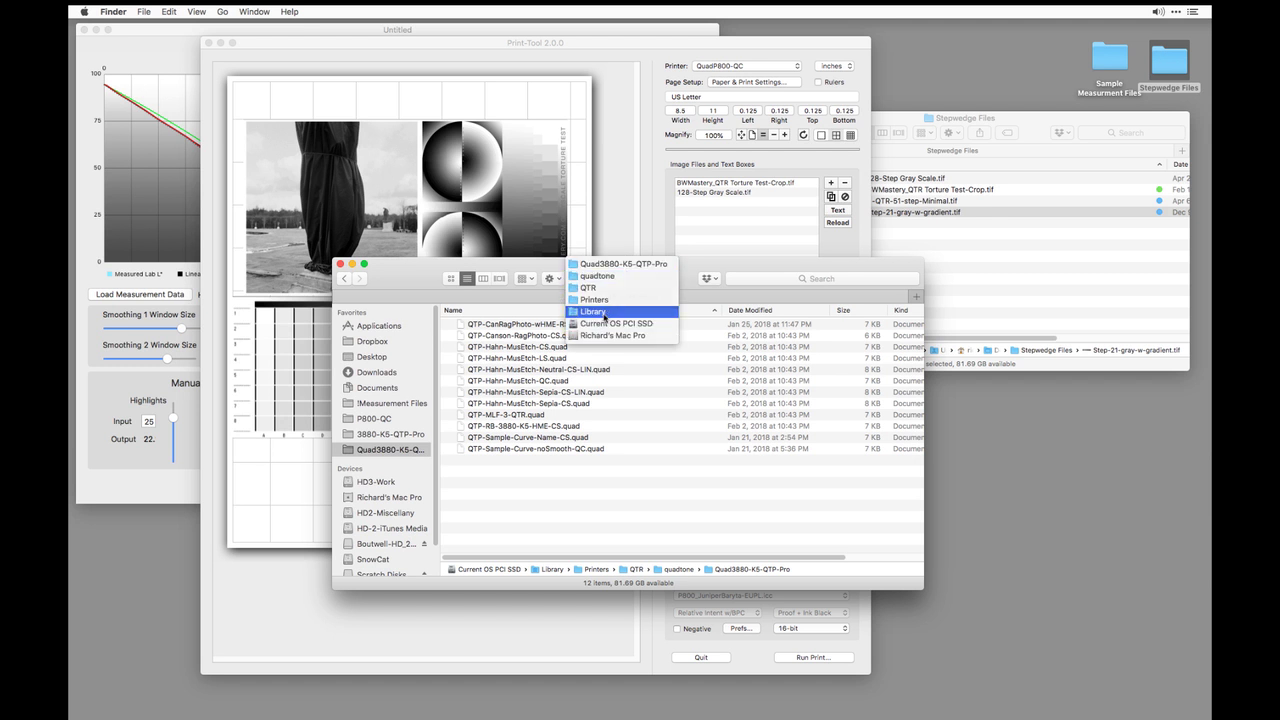
click(607, 312)
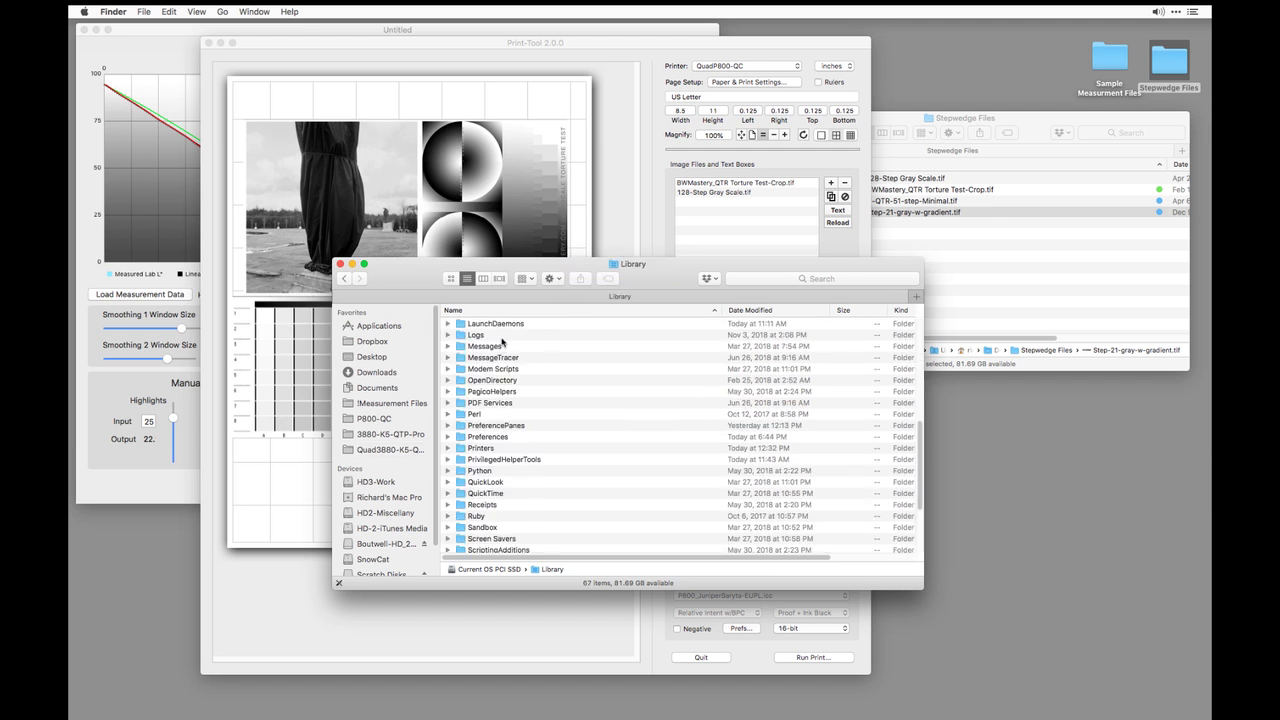
Open the quadtone folder inside Library/Printers/QTR
click(525, 391)
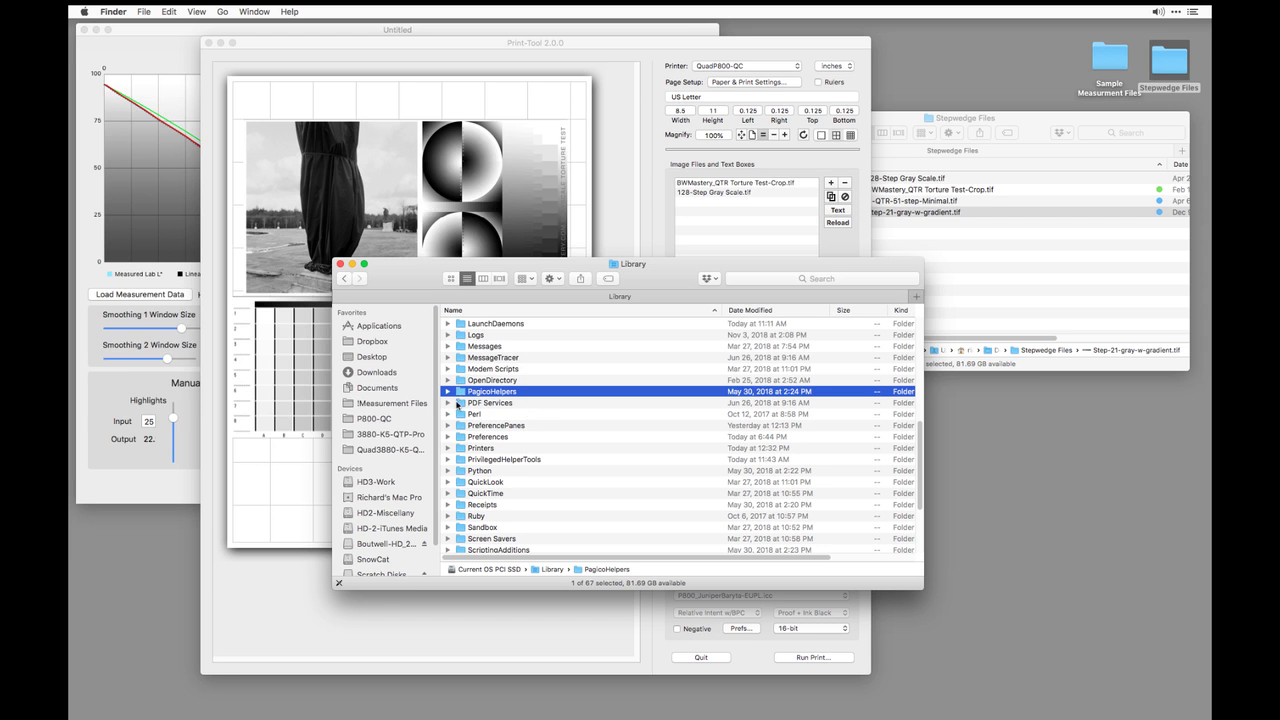
double_click(475, 448)
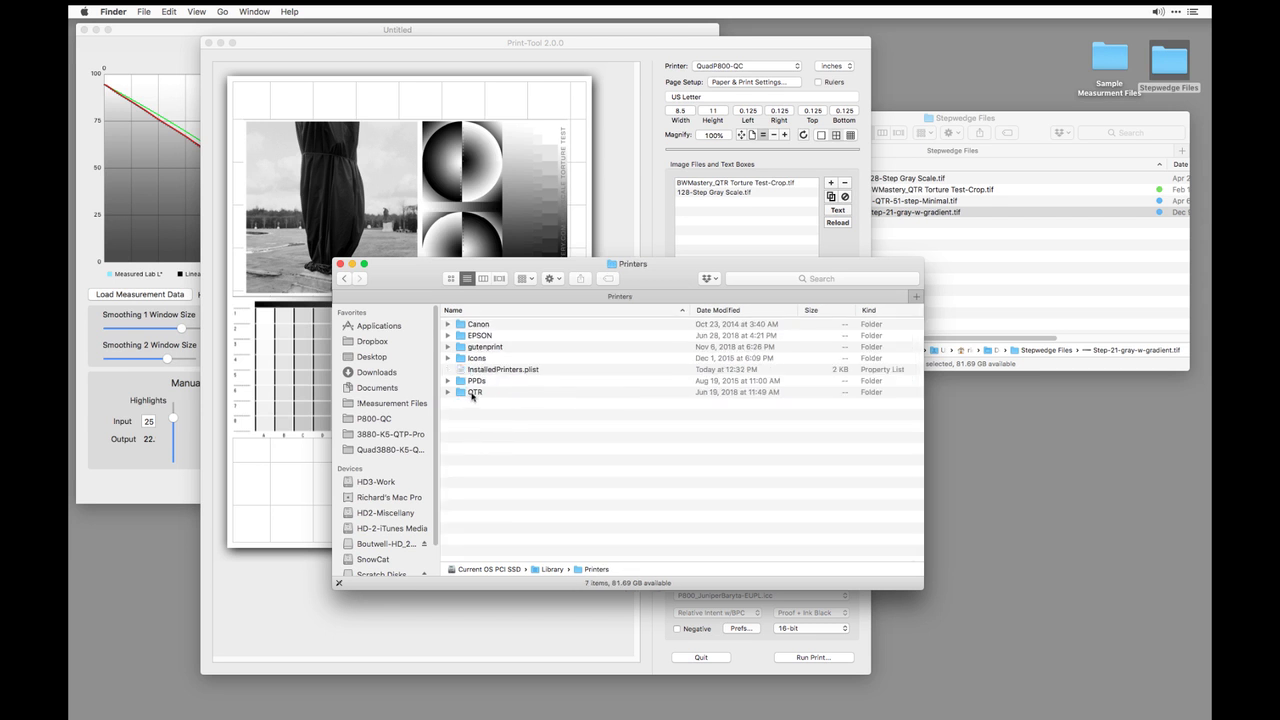
click(476, 392)
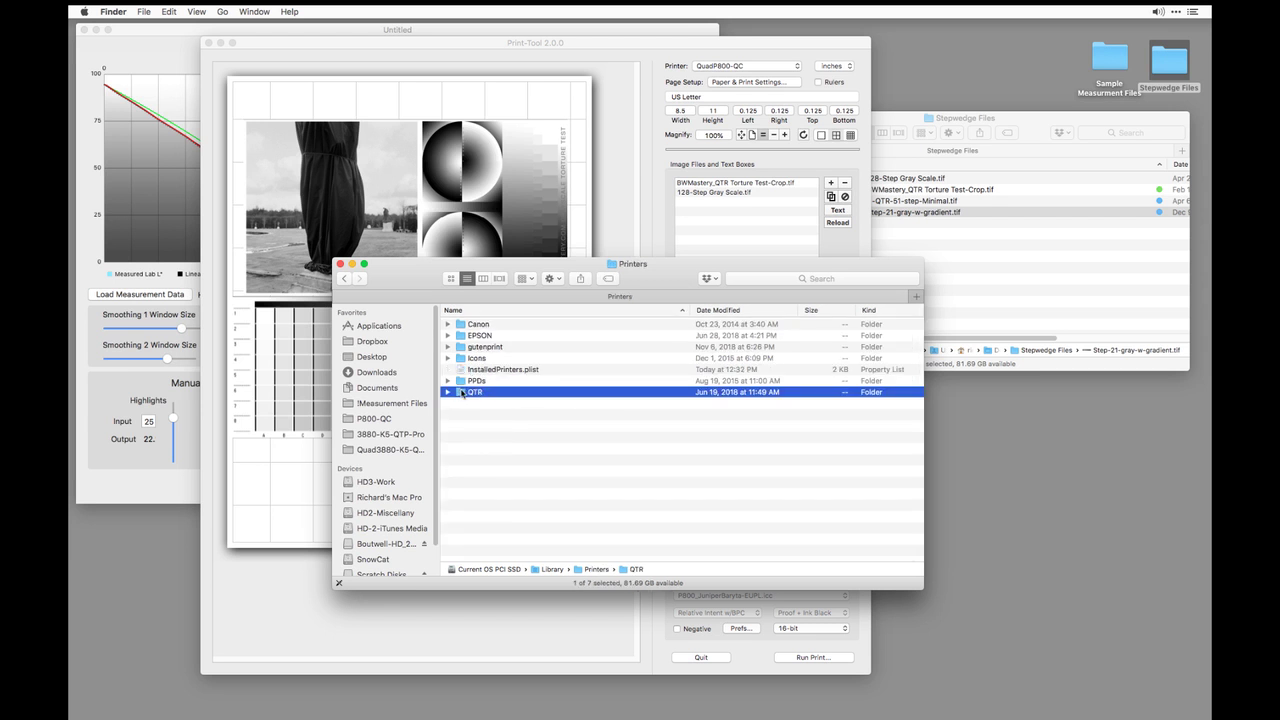
double_click(462, 392)
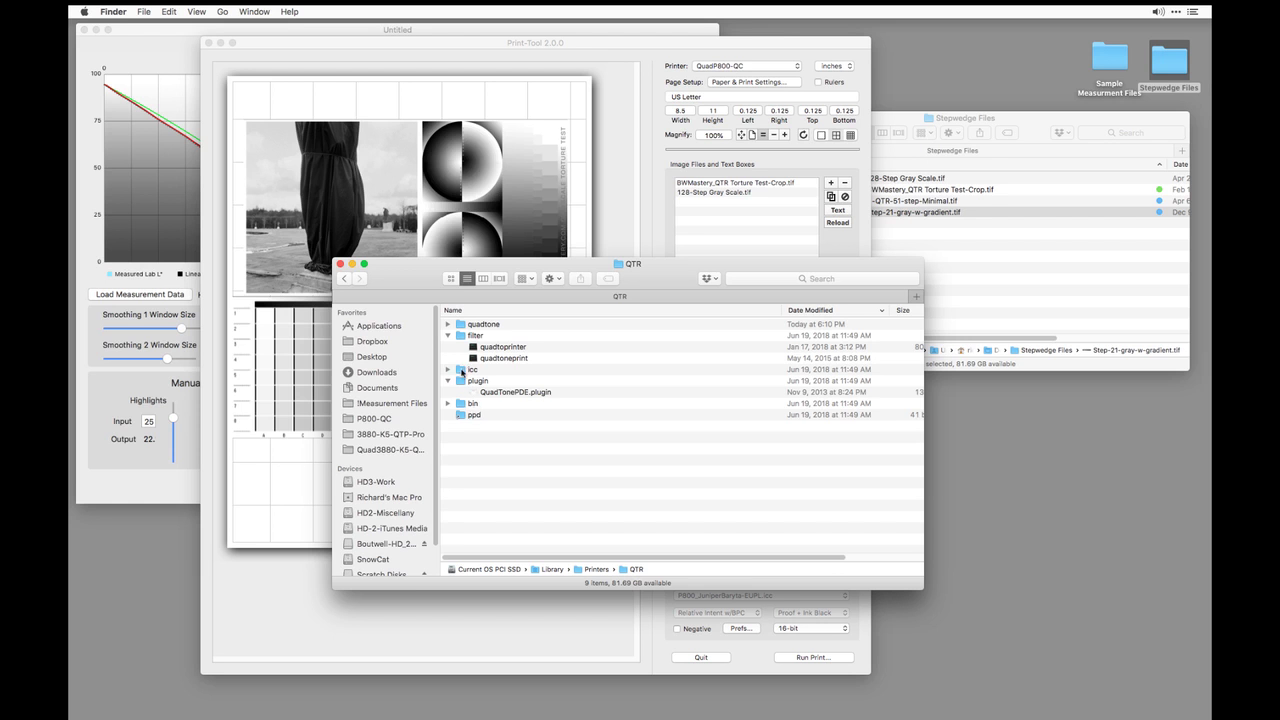
double_click(462, 326)
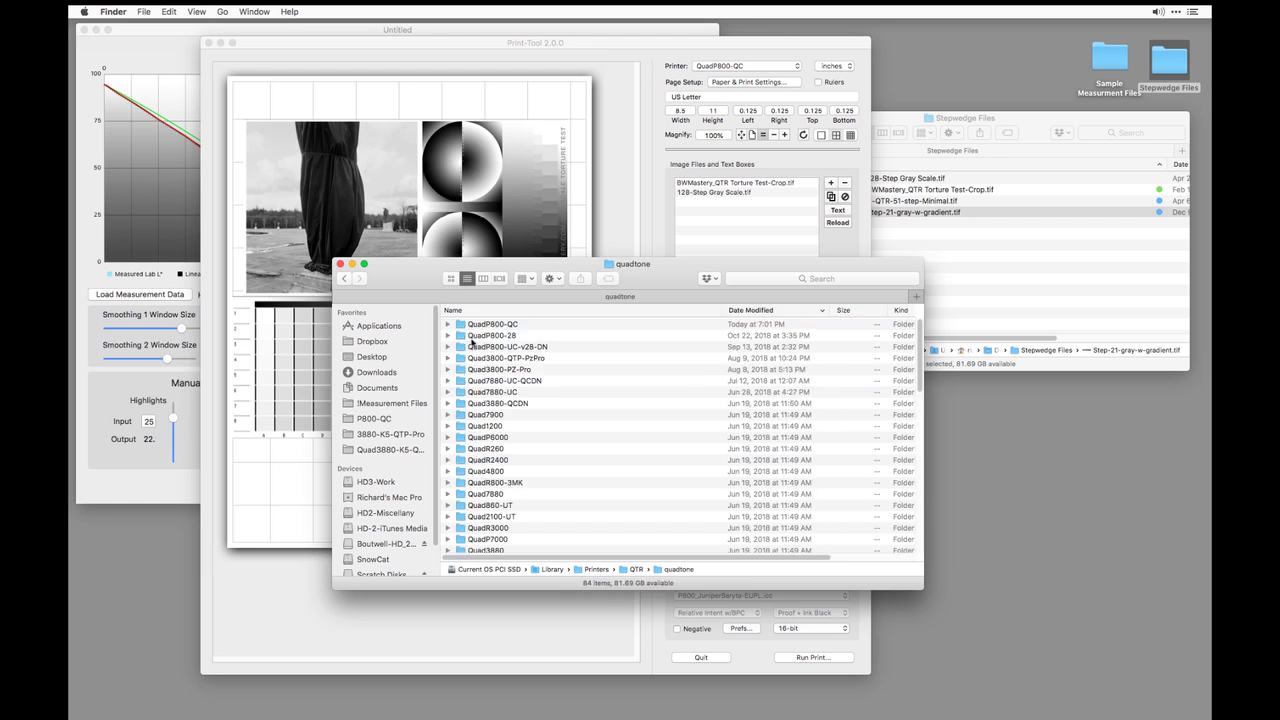
Sort the quadtone folder's contents by name and open the QuadP800-QC folder to view its installed curves
click(513, 326)
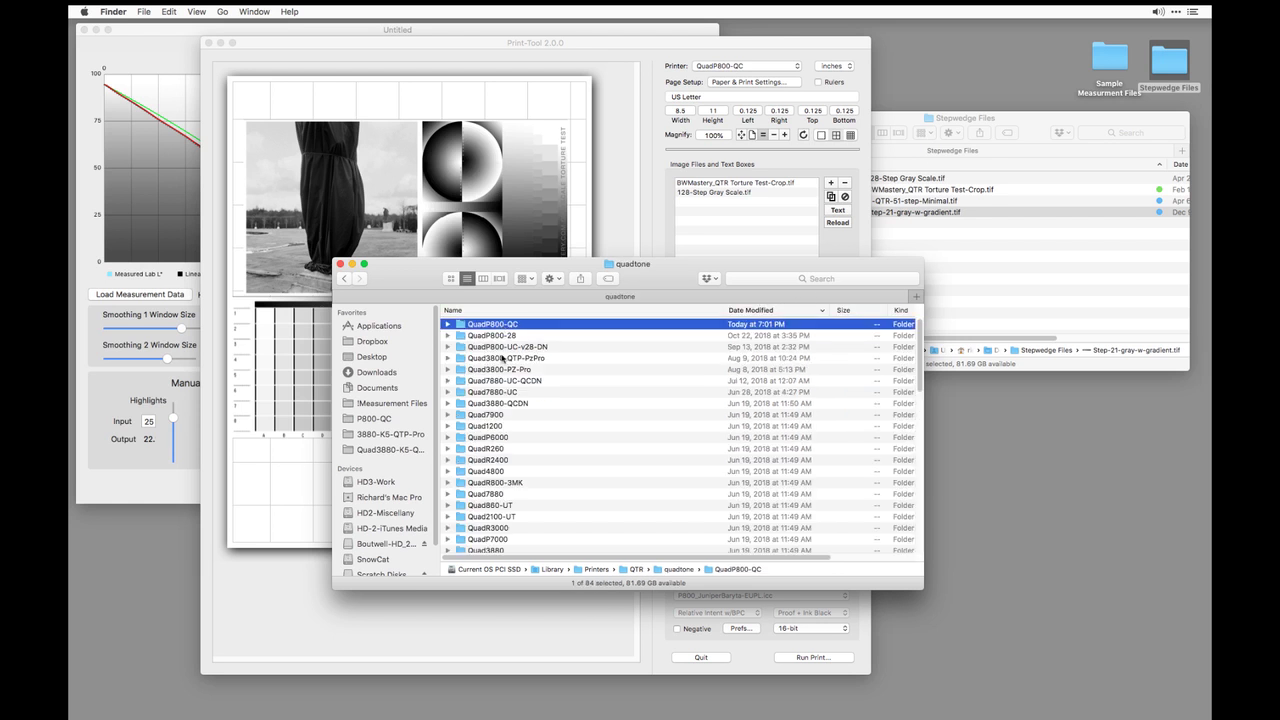
click(451, 311)
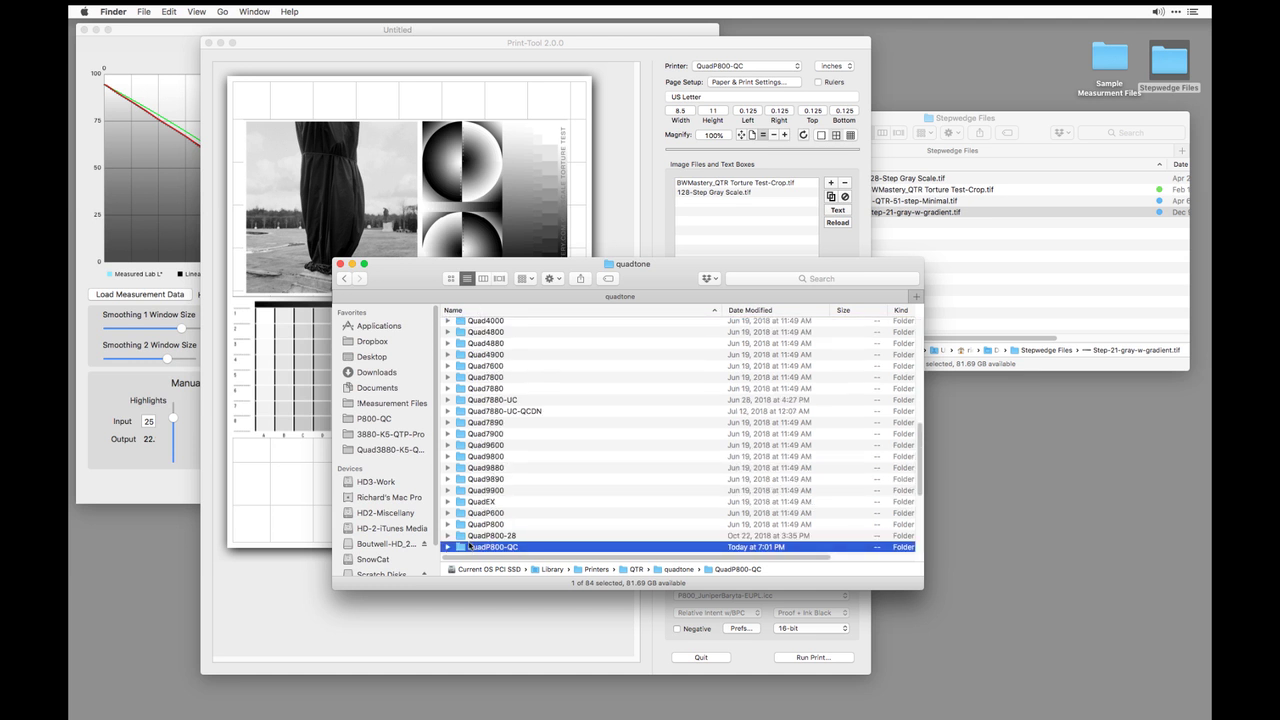
double_click(469, 546)
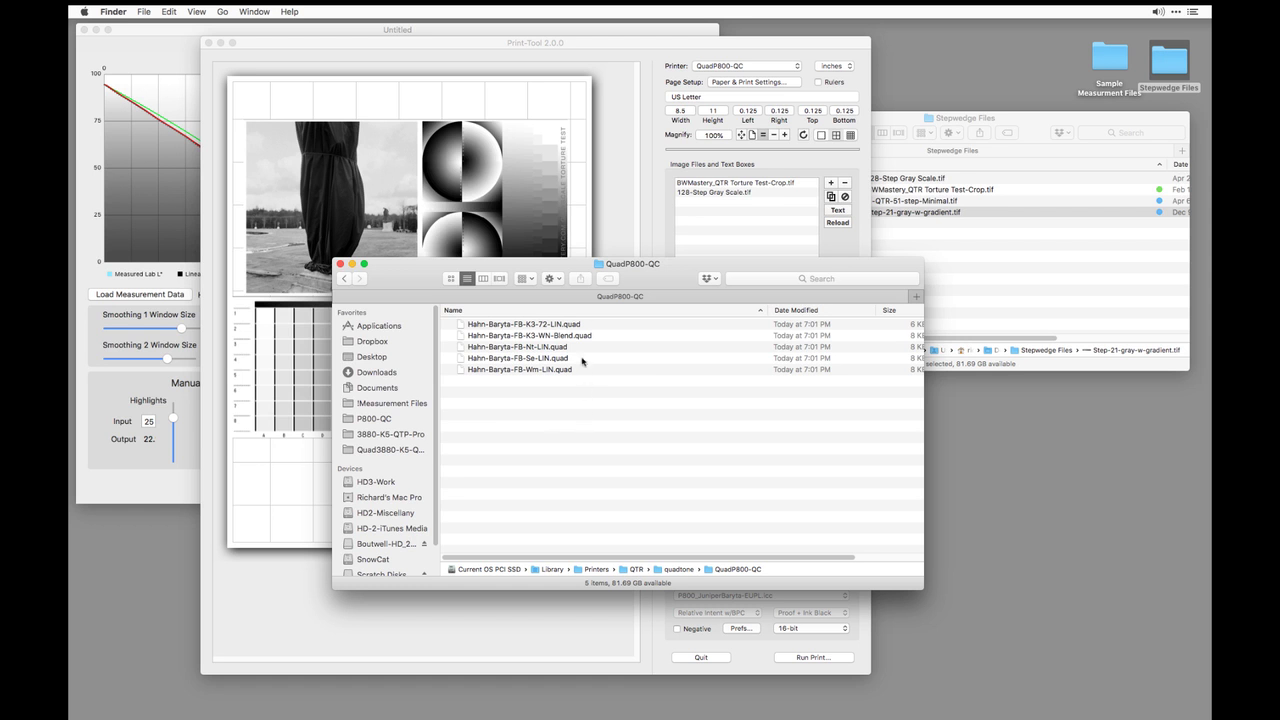
Close both Finder windows, the Print-Tool window, the QuickCurve window and the Terminal install window to clear the desktop
click(340, 264)
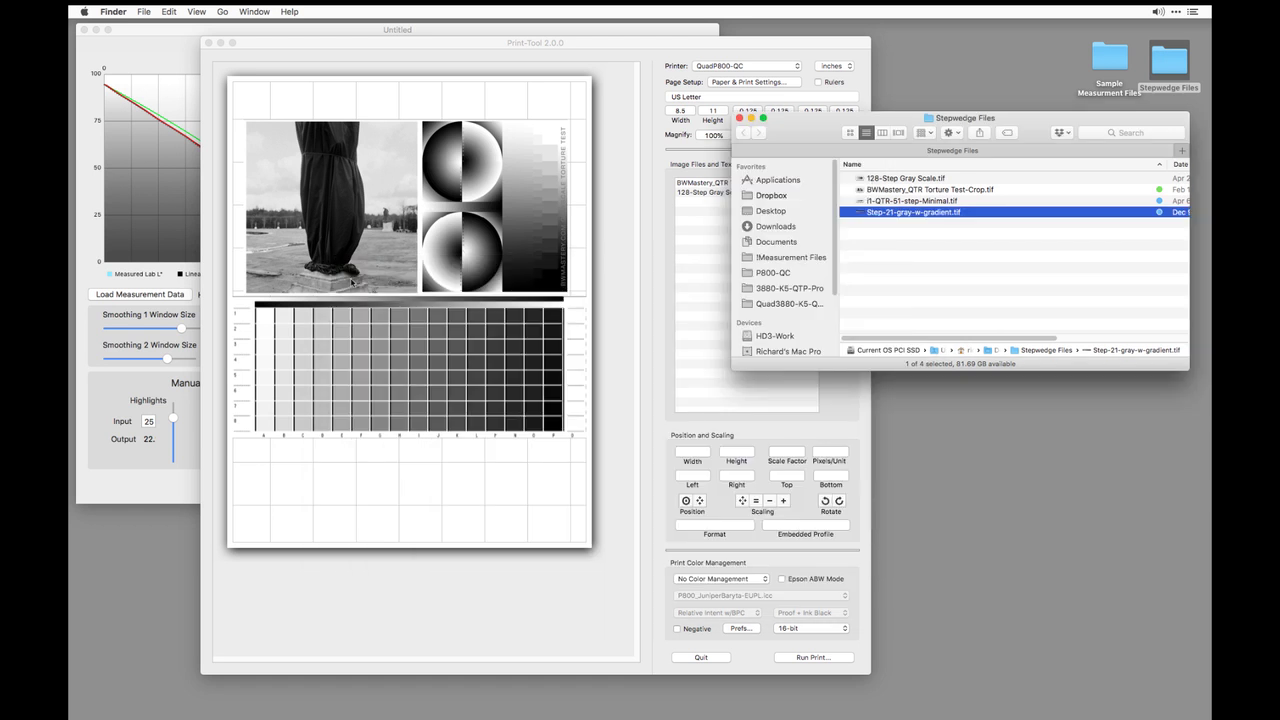
click(739, 118)
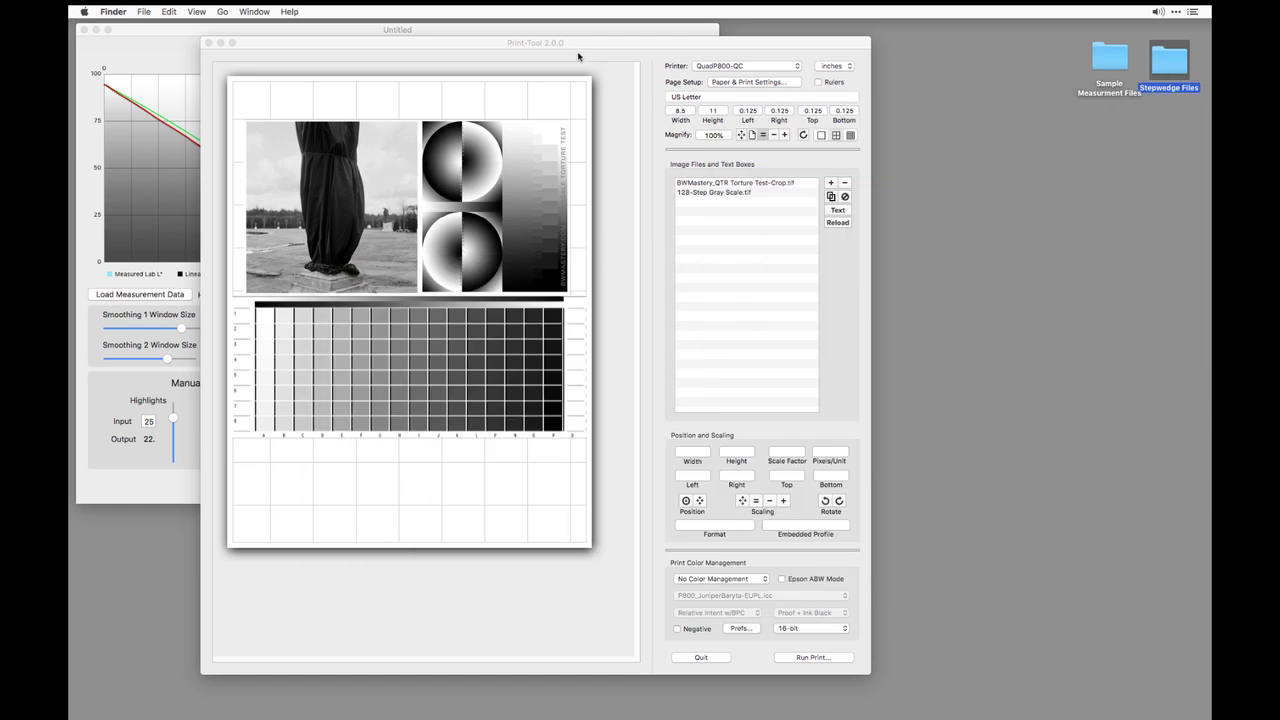
click(580, 56)
click(208, 42)
click(189, 30)
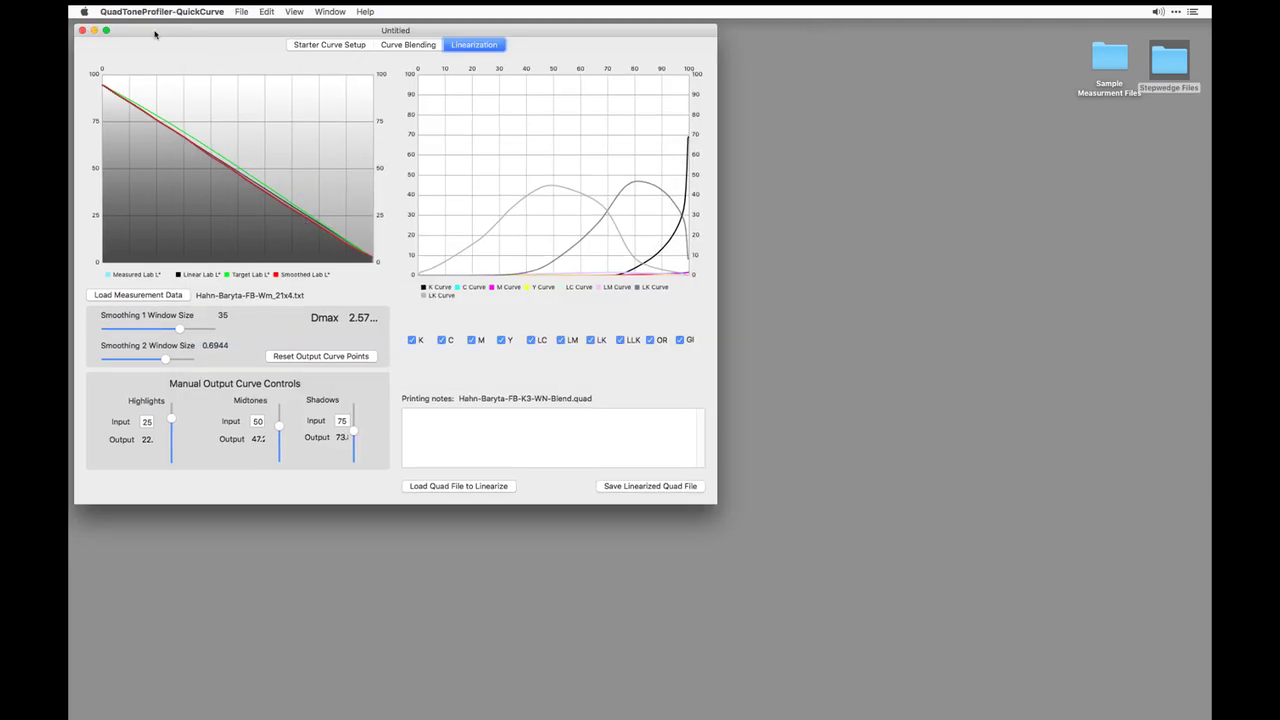
click(83, 31)
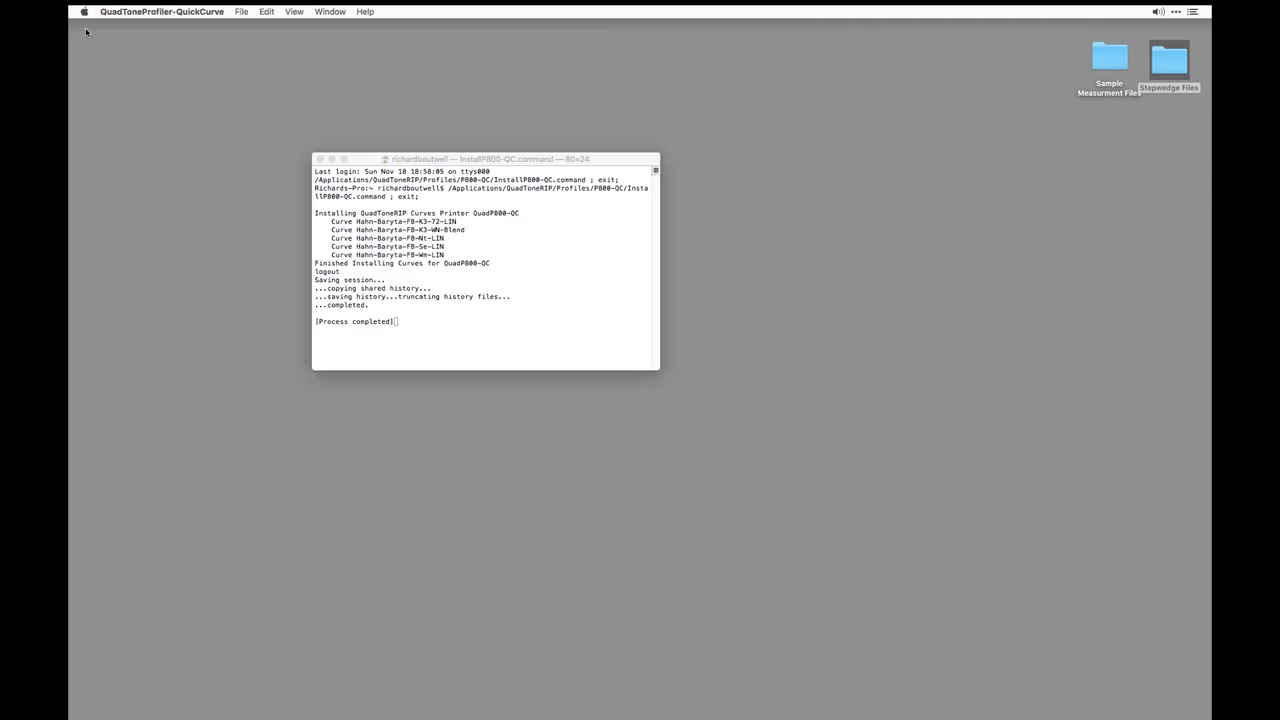
click(321, 159)
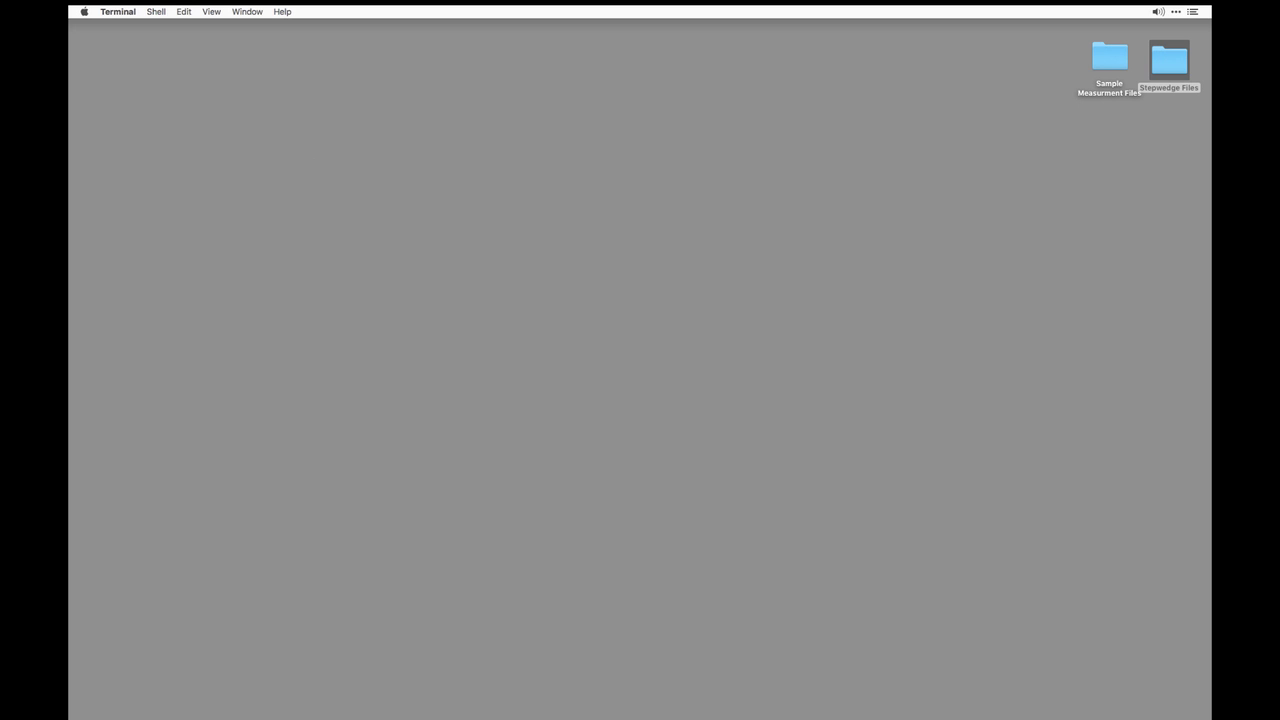